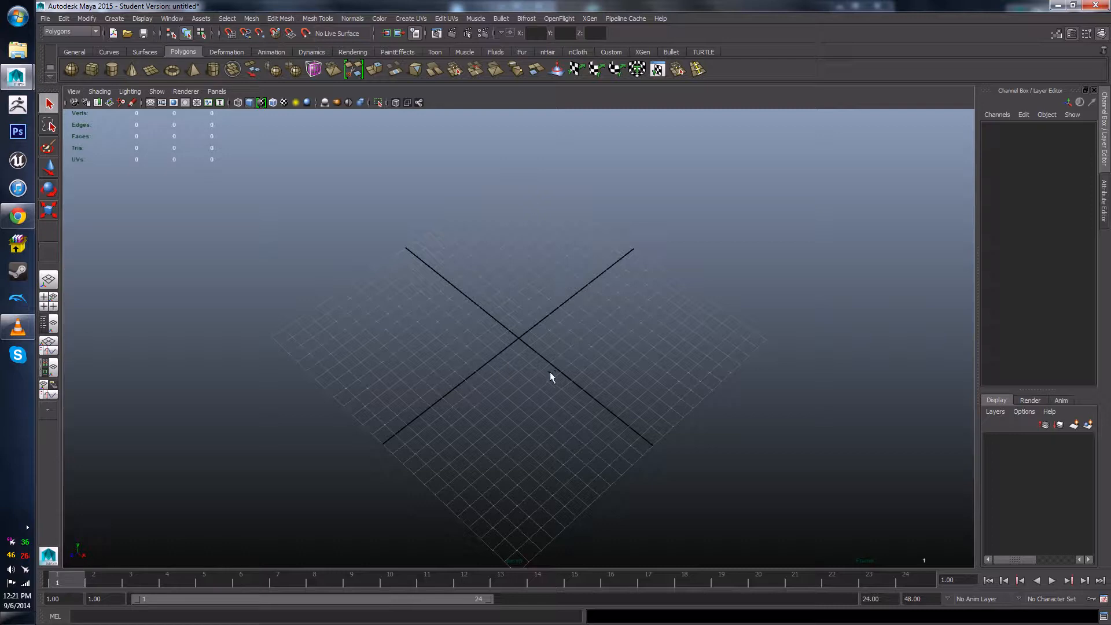
pyautogui.keyDown('alt'); pyautogui.moveTo(545, 411); pyautogui.dragTo(521, 399); pyautogui.keyUp('alt')
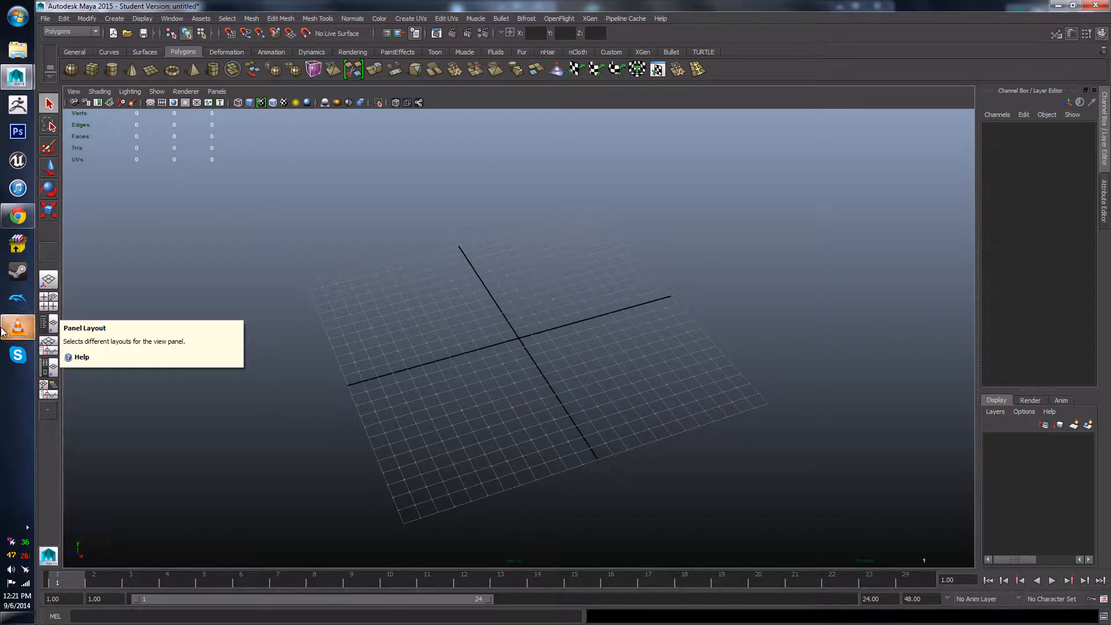
pyautogui.moveTo(4, 331)
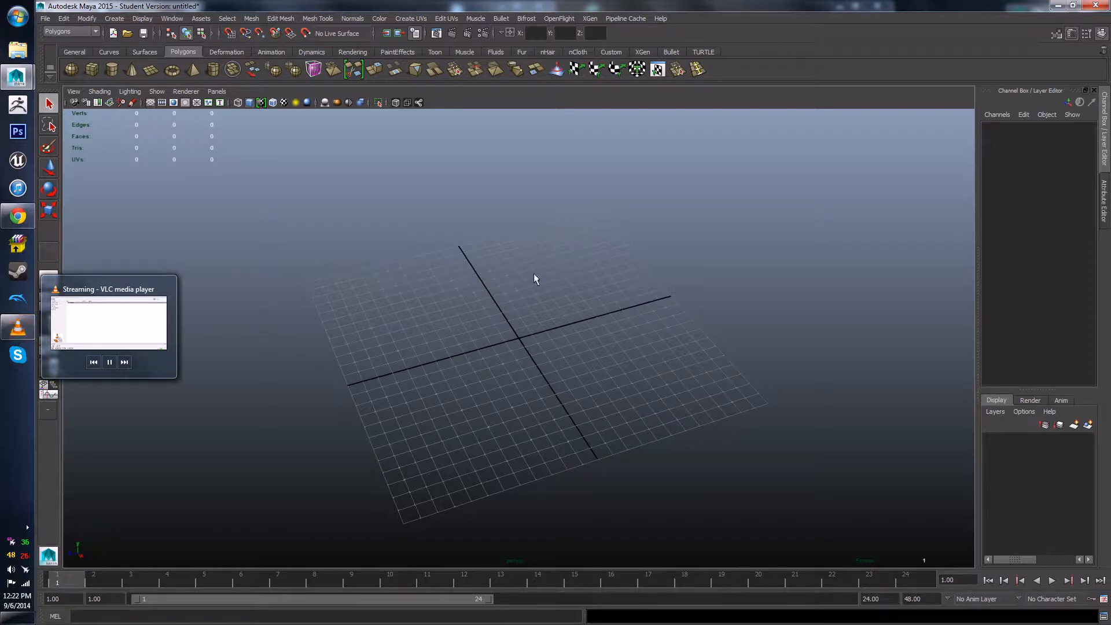
pyautogui.scroll(-4, 549, 370)
pyautogui.keyDown('alt'); pyautogui.moveTo(534, 344); pyautogui.dragTo(543, 375); pyautogui.keyUp('alt')
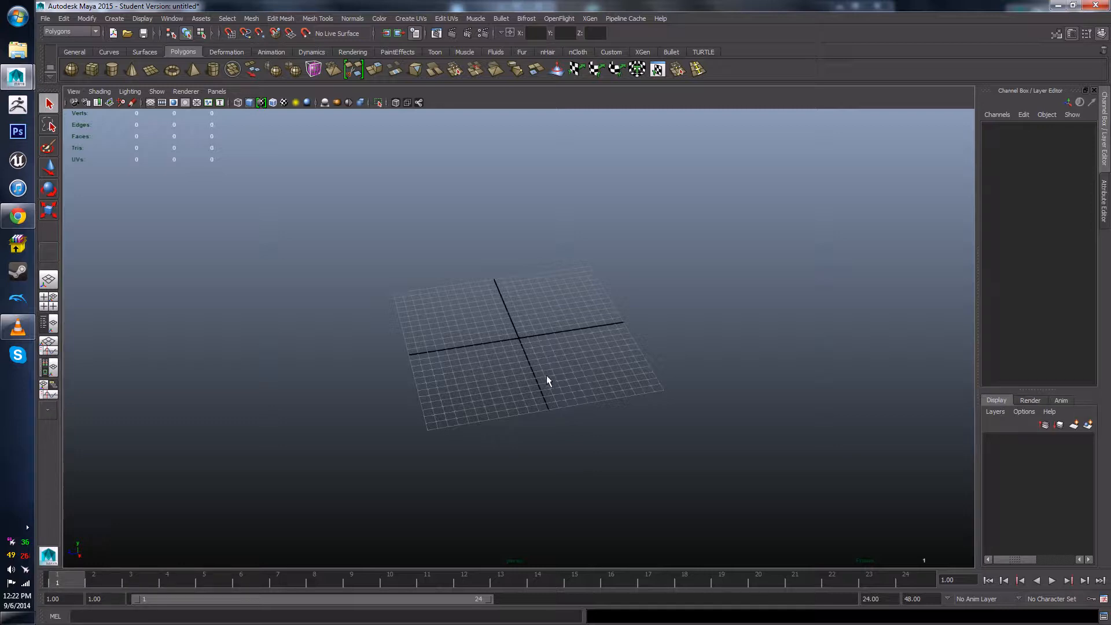
pyautogui.scroll(3, 546, 374)
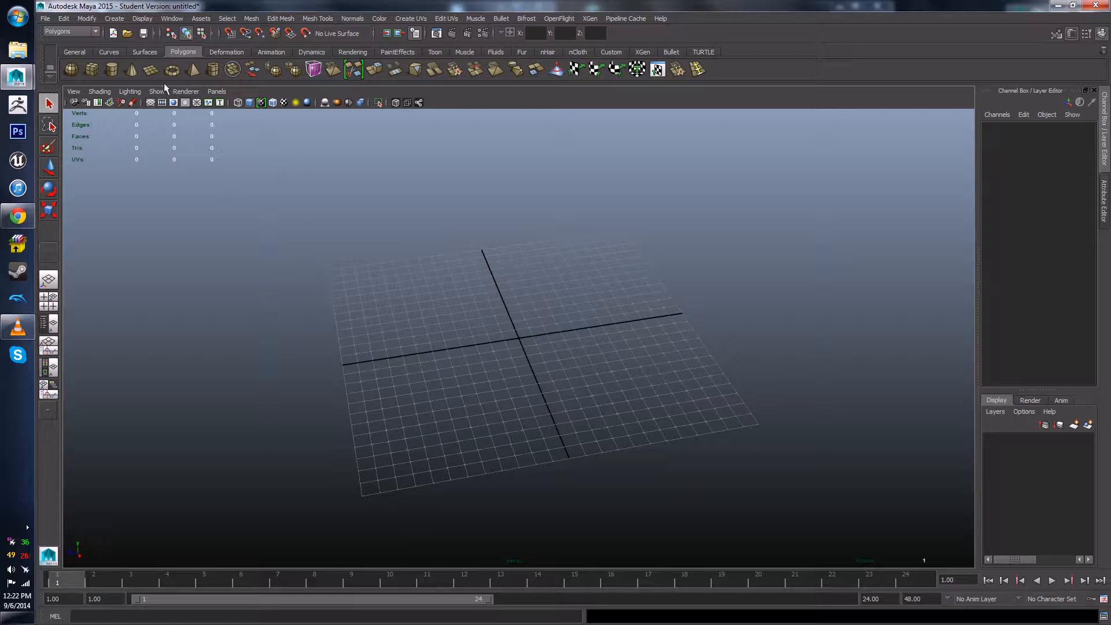
pyautogui.moveTo(535, 320)
pyautogui.keyDown('alt'); pyautogui.mouseDown()
pyautogui.moveTo(504, 325)
pyautogui.moveTo(521, 329)
pyautogui.mouseUp(); pyautogui.keyUp('alt')
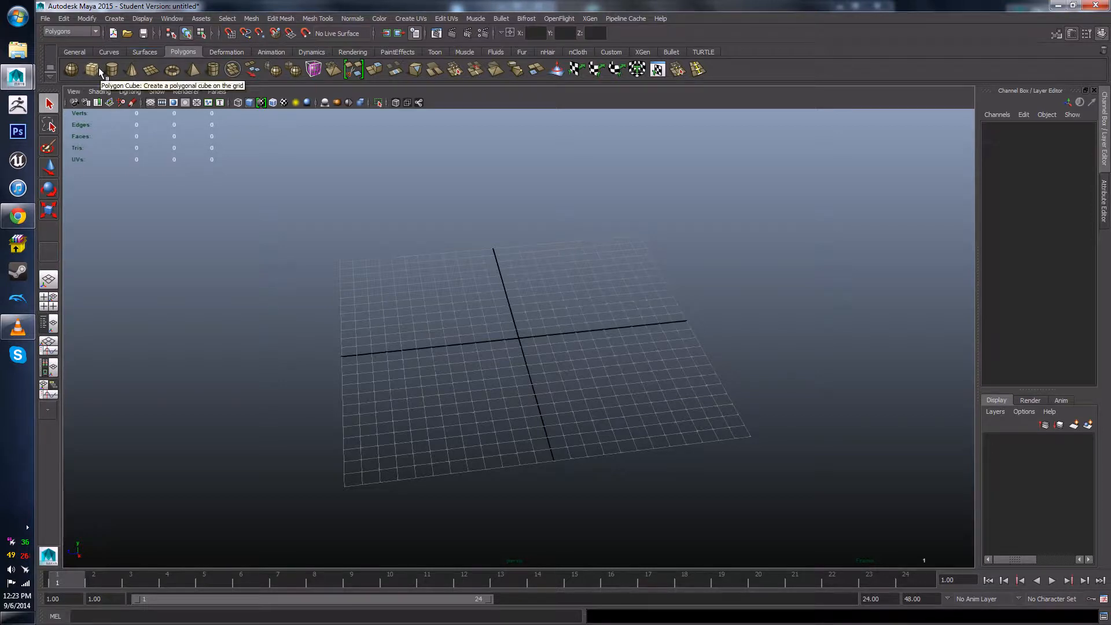
pyautogui.keyDown('alt'); pyautogui.moveTo(434, 272); pyautogui.dragTo(492, 332); pyautogui.keyUp('alt')
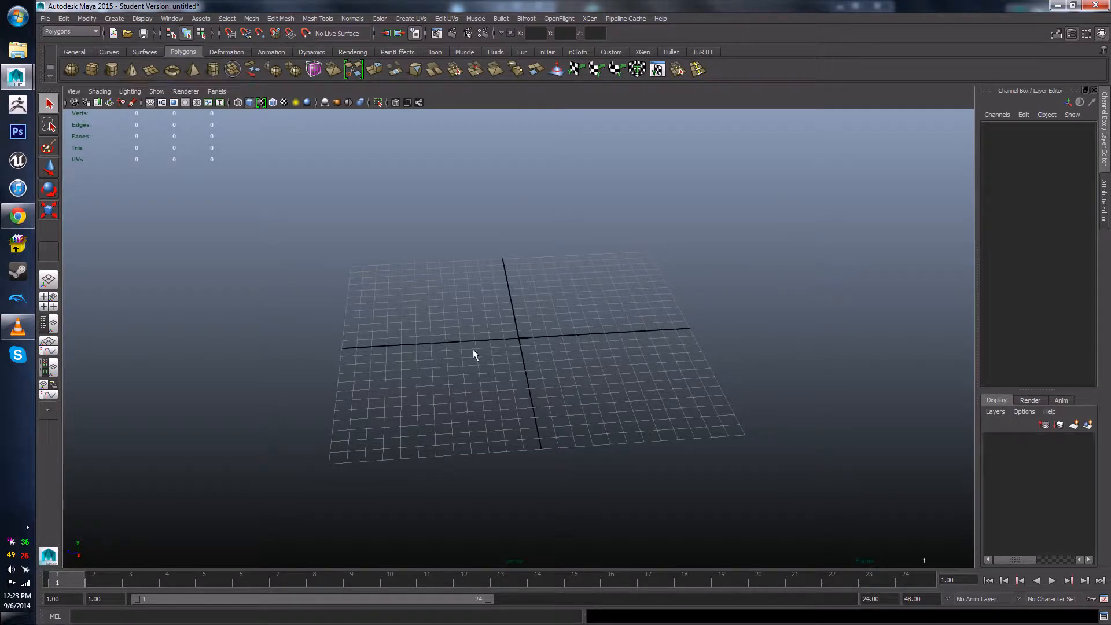
pyautogui.moveTo(474, 349)
pyautogui.keyDown('alt'); pyautogui.mouseDown()
pyautogui.moveTo(461, 353)
pyautogui.moveTo(482, 340)
pyautogui.mouseUp(); pyautogui.keyUp('alt')
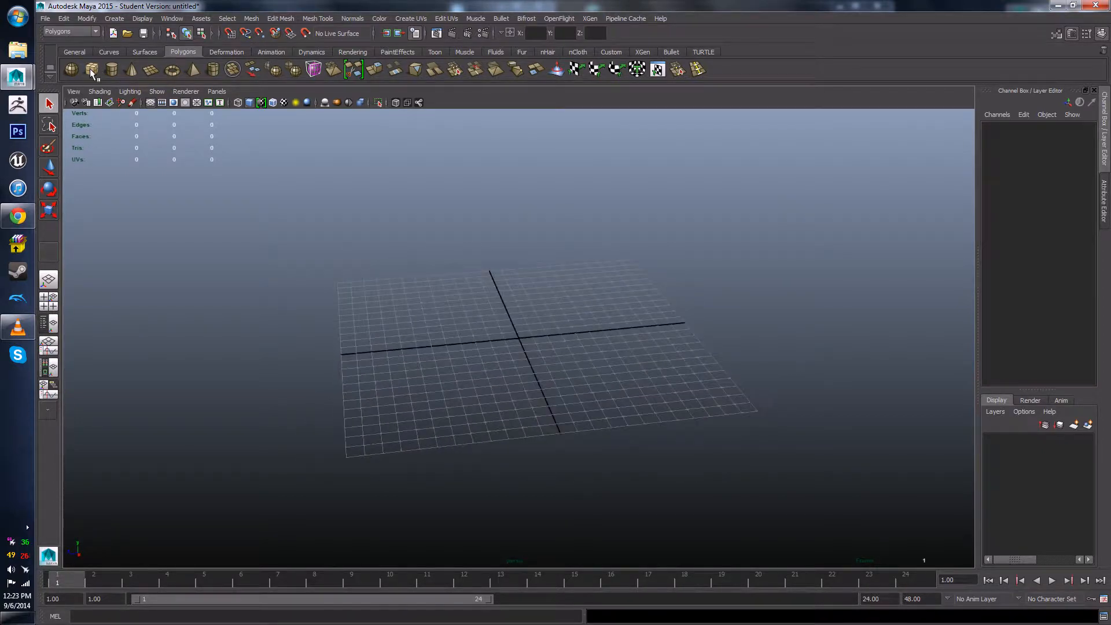
# - Create a polygon cube at the centre of the grid
pyautogui.click(113, 18)
pyautogui.moveTo(165, 50)
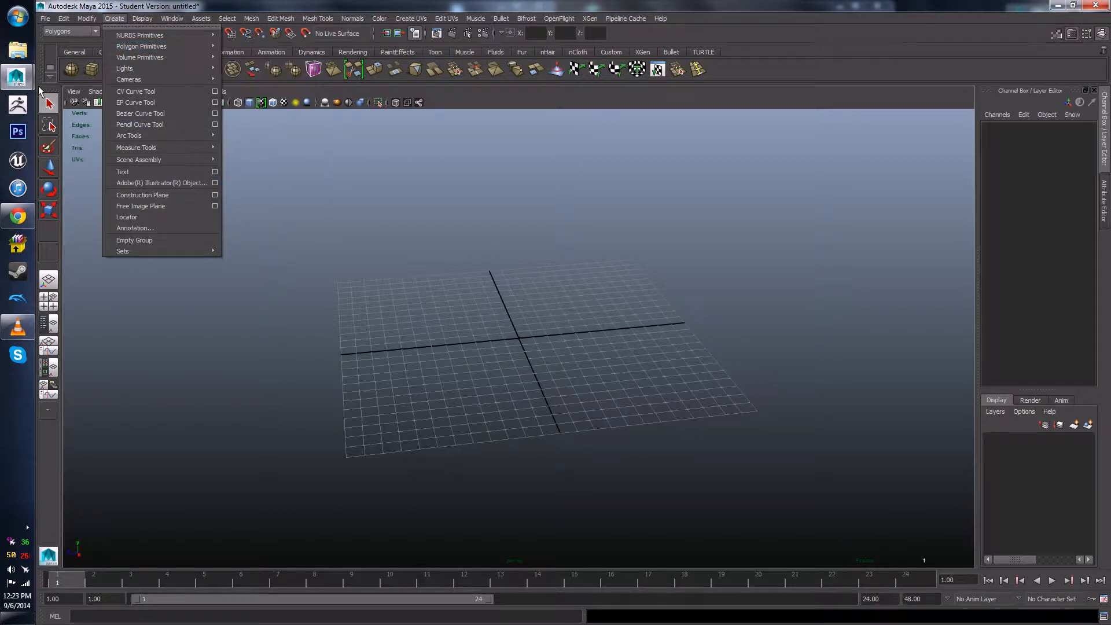
pyautogui.click(90, 69)
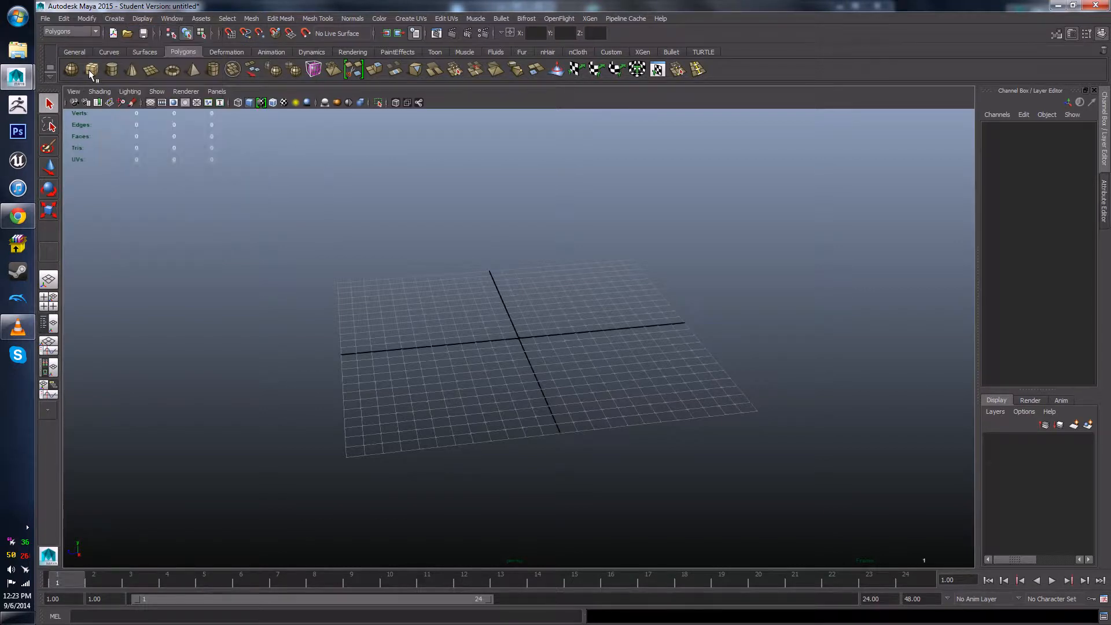
pyautogui.keyDown('alt'); pyautogui.moveTo(631, 350); pyautogui.dragTo(599, 354); pyautogui.keyUp('alt')
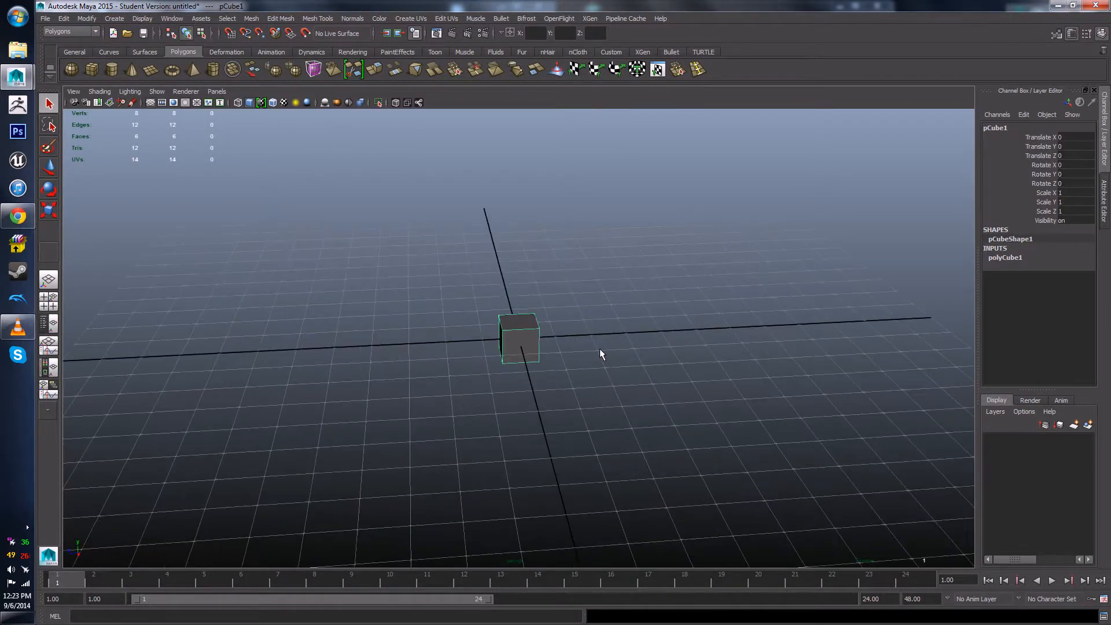
# - Show the cube's move manipulator and examine the cube from several angles and distances
pyautogui.press('w')
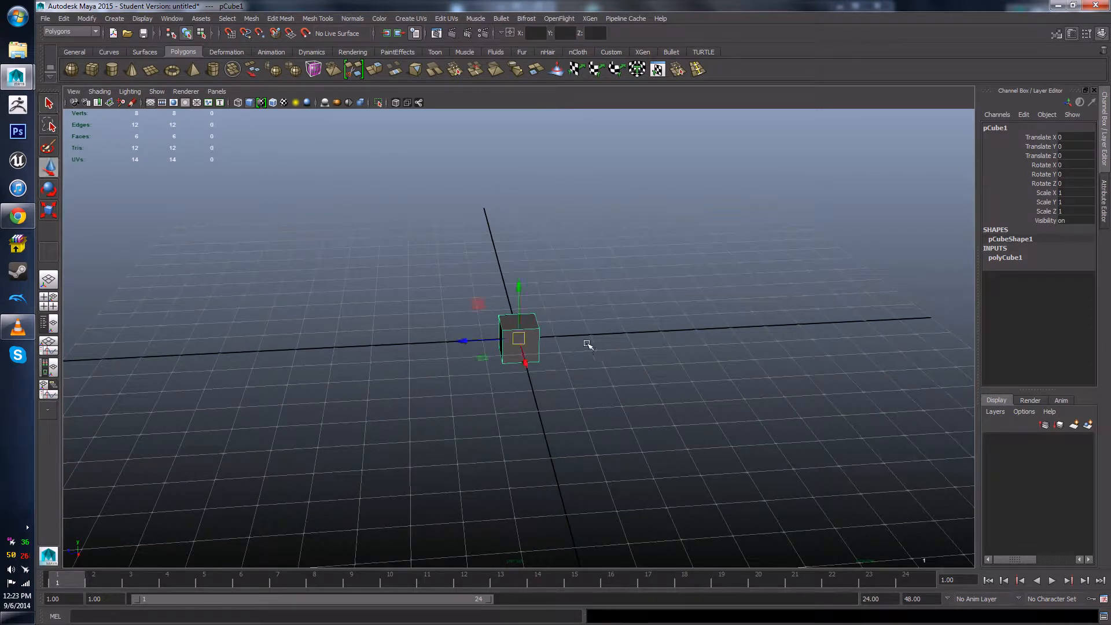
pyautogui.moveTo(607, 379)
pyautogui.keyDown('alt'); pyautogui.mouseDown()
pyautogui.moveTo(489, 365)
pyautogui.moveTo(657, 382)
pyautogui.moveTo(674, 350)
pyautogui.moveTo(627, 389)
pyautogui.mouseUp(); pyautogui.keyUp('alt')
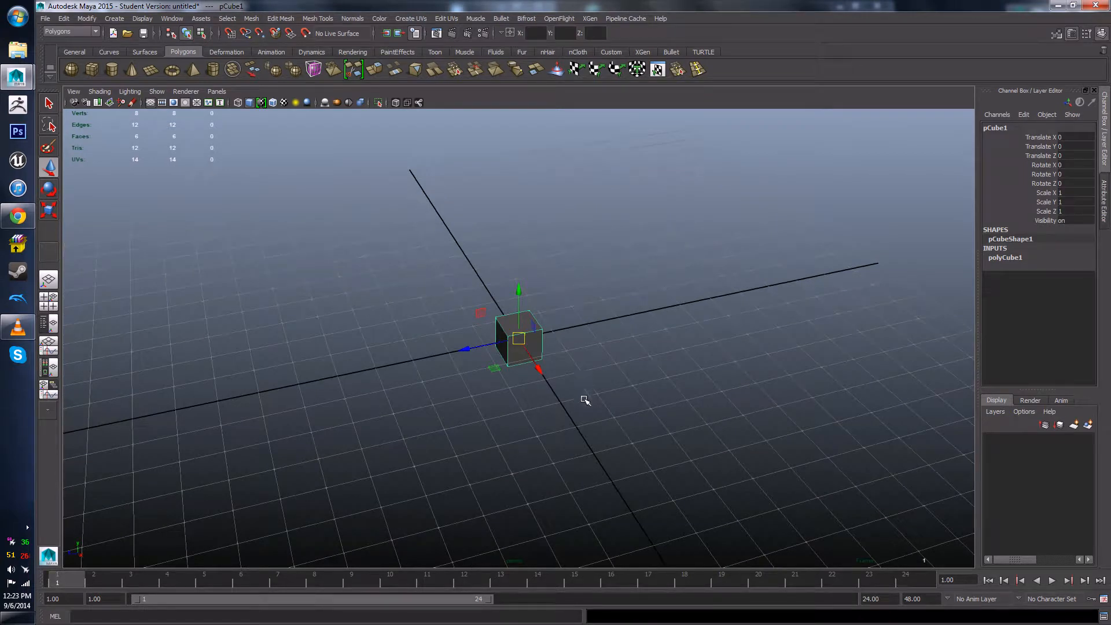
pyautogui.keyDown('alt'); pyautogui.moveTo(623, 382); pyautogui.dragTo(555, 325); pyautogui.keyUp('alt')
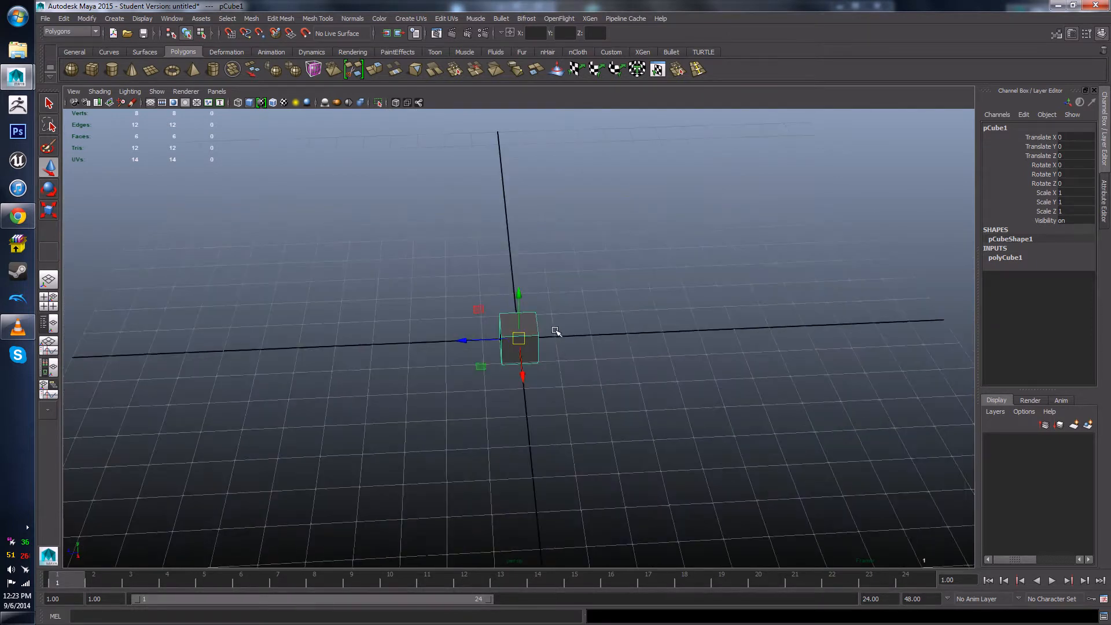
pyautogui.keyDown('alt'); pyautogui.moveTo(545, 327); pyautogui.dragTo(582, 296, button='middle'); pyautogui.keyUp('alt')
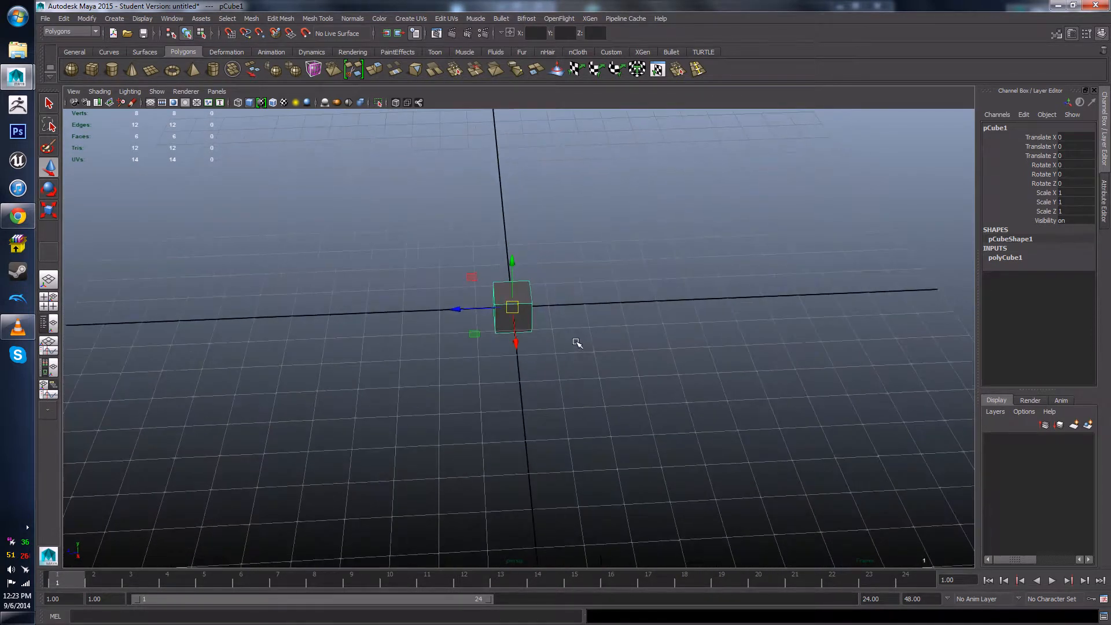
pyautogui.scroll(4, 516, 334)
pyautogui.scroll(-4, 515, 334)
pyautogui.keyDown('alt'); pyautogui.moveTo(554, 416); pyautogui.dragTo(526, 378); pyautogui.keyUp('alt')
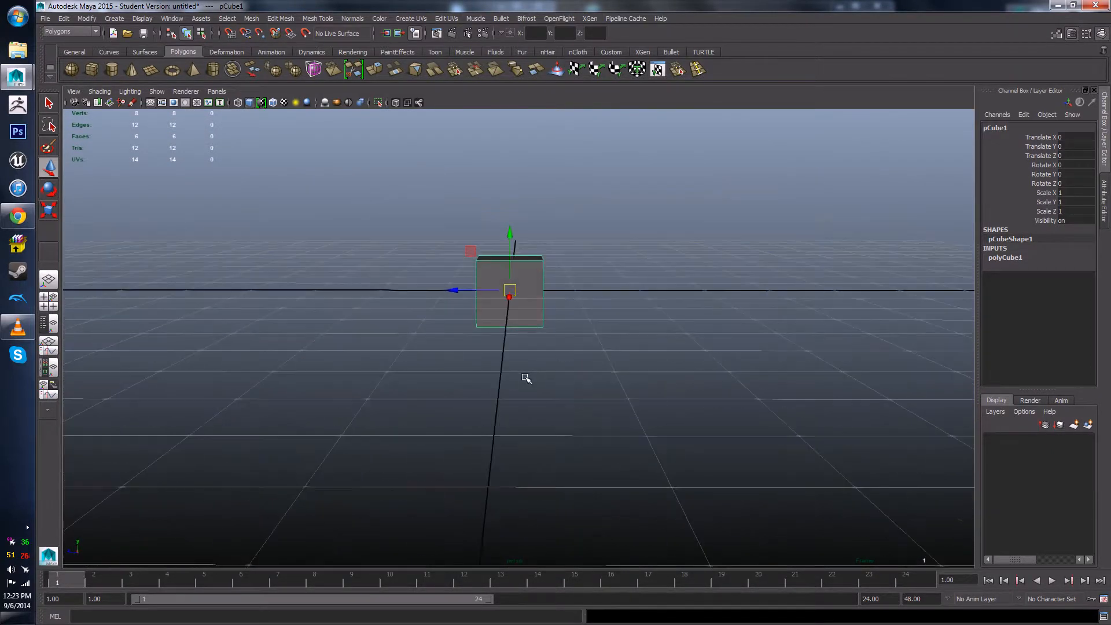
pyautogui.scroll(5, 526, 375)
pyautogui.keyDown('alt'); pyautogui.moveTo(417, 365); pyautogui.dragTo(463, 374); pyautogui.keyUp('alt')
pyautogui.scroll(-7, 566, 298)
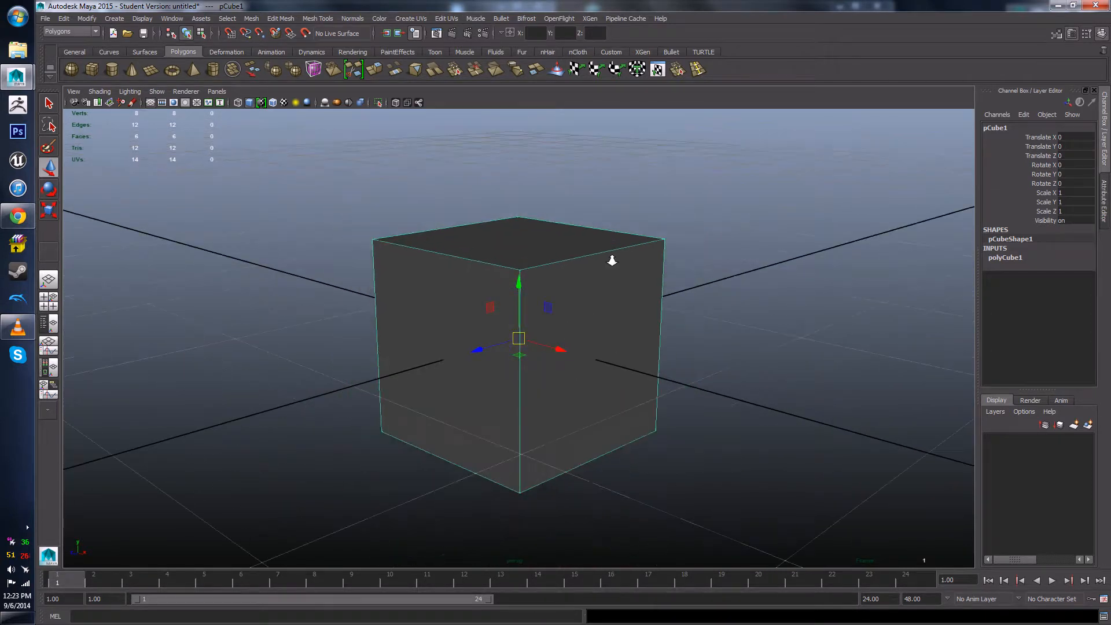
pyautogui.keyDown('alt'); pyautogui.moveTo(640, 291); pyautogui.dragTo(635, 366); pyautogui.keyUp('alt')
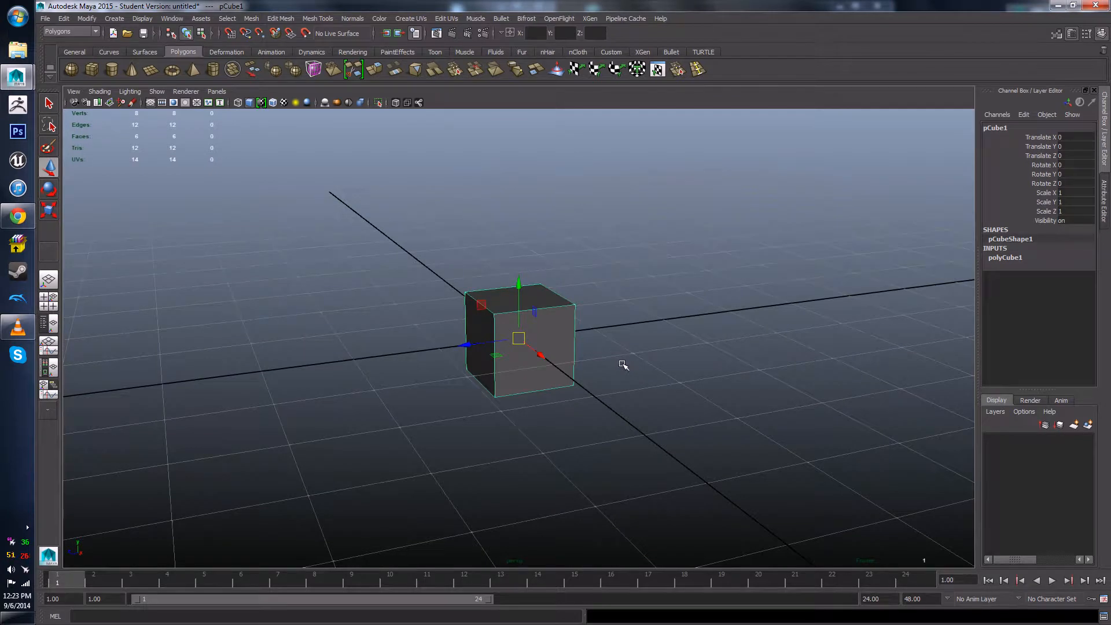
pyautogui.keyDown('alt'); pyautogui.moveTo(623, 364); pyautogui.dragTo(565, 415); pyautogui.keyUp('alt')
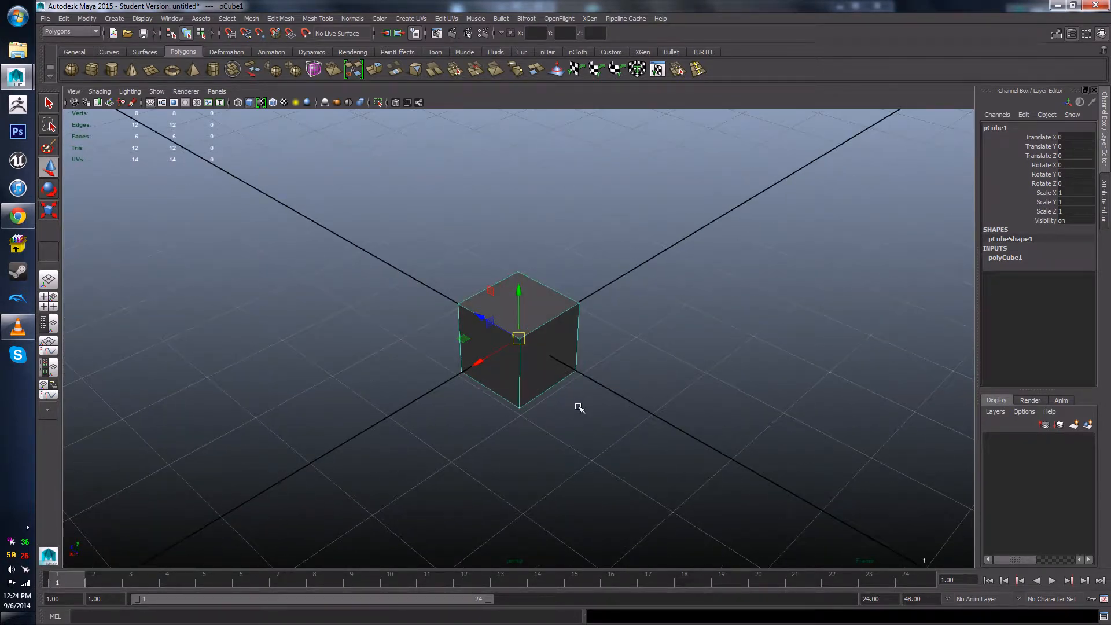
pyautogui.keyDown('alt'); pyautogui.moveTo(330, 357); pyautogui.dragTo(429, 391); pyautogui.keyUp('alt')
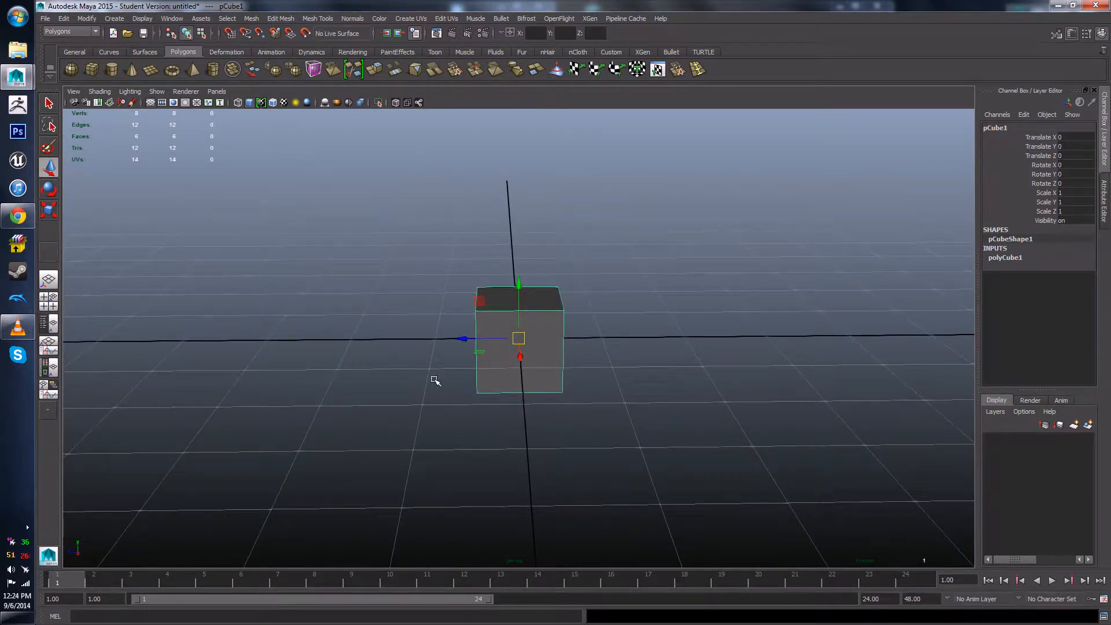
pyautogui.keyDown('alt'); pyautogui.moveTo(628, 329); pyautogui.dragTo(535, 376); pyautogui.keyUp('alt')
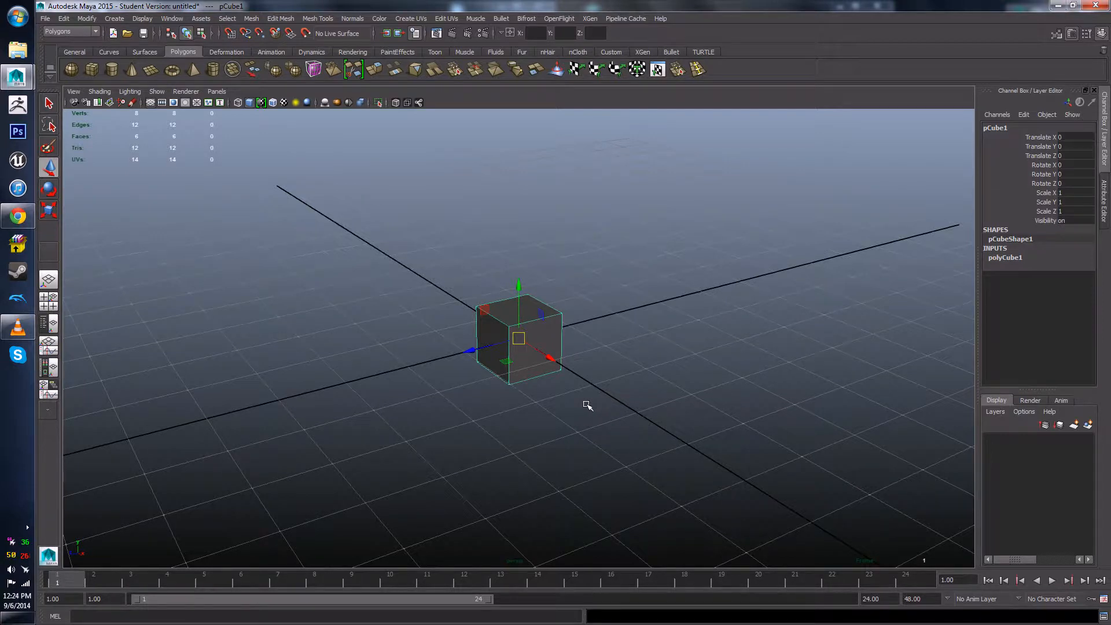
# - Activate the Scale tool on the cube and examine its axis, plane and centre handles from several angles
pyautogui.press('r')
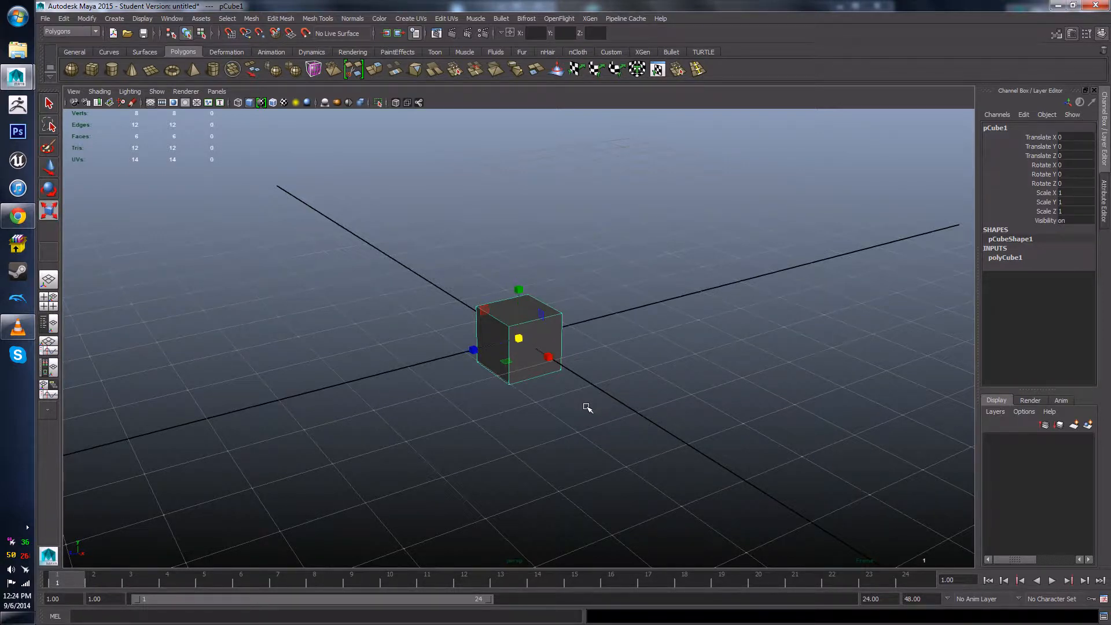
pyautogui.keyDown('alt'); pyautogui.moveTo(583, 409); pyautogui.dragTo(541, 399); pyautogui.keyUp('alt')
pyautogui.scroll(3, 598, 411)
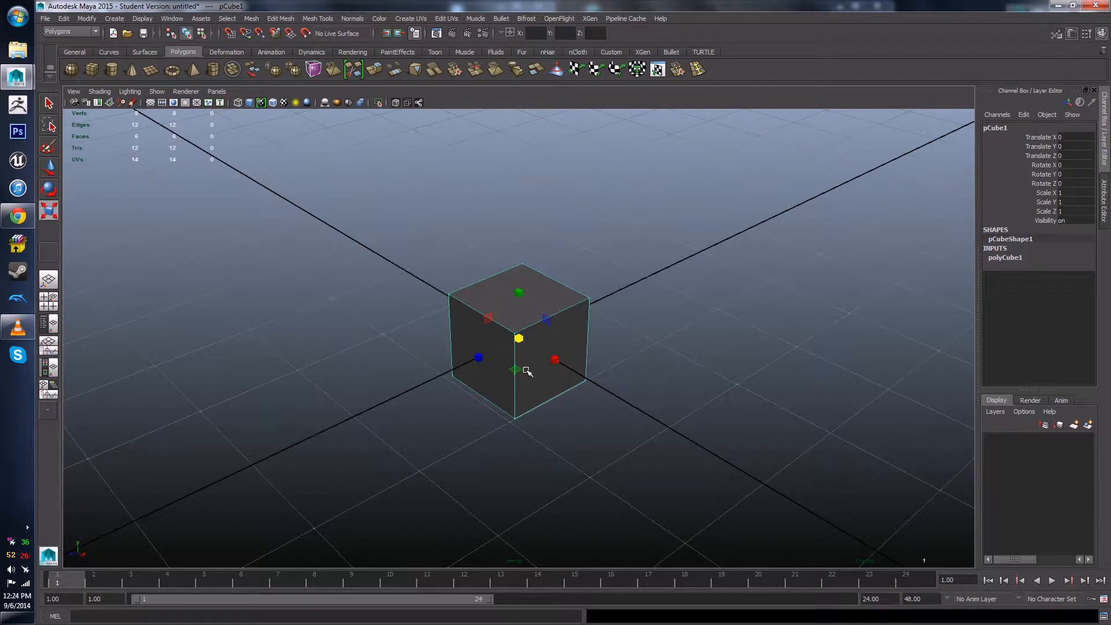
pyautogui.keyDown('alt'); pyautogui.moveTo(639, 395); pyautogui.dragTo(665, 387); pyautogui.keyUp('alt')
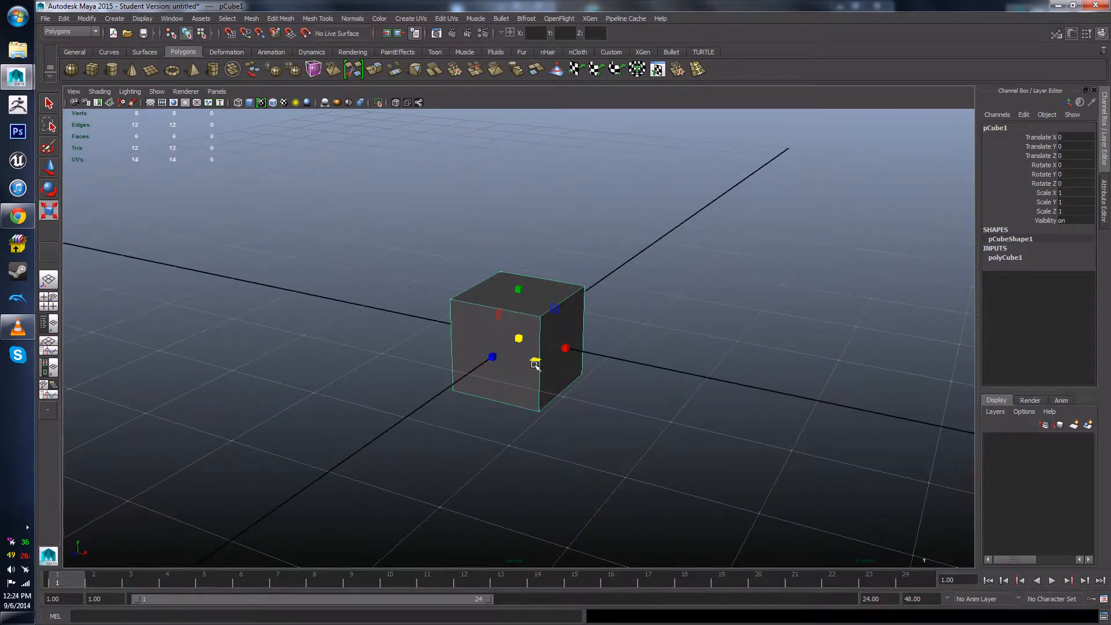
pyautogui.keyDown('alt'); pyautogui.moveTo(591, 340); pyautogui.dragTo(537, 376); pyautogui.keyUp('alt')
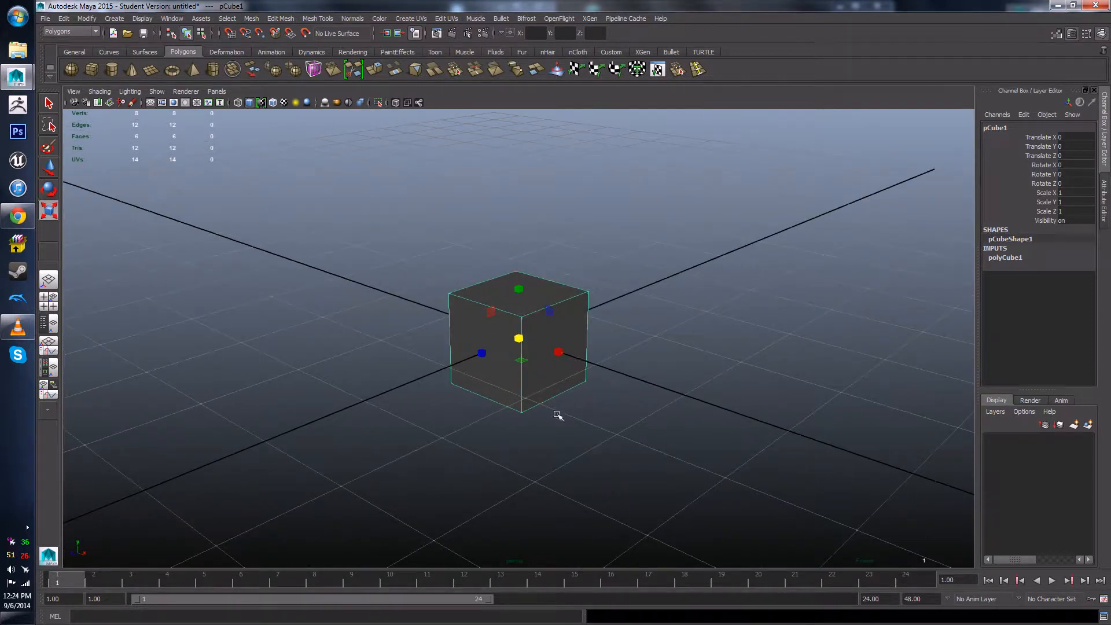
pyautogui.keyDown('alt'); pyautogui.moveTo(557, 415); pyautogui.dragTo(518, 362); pyautogui.keyUp('alt')
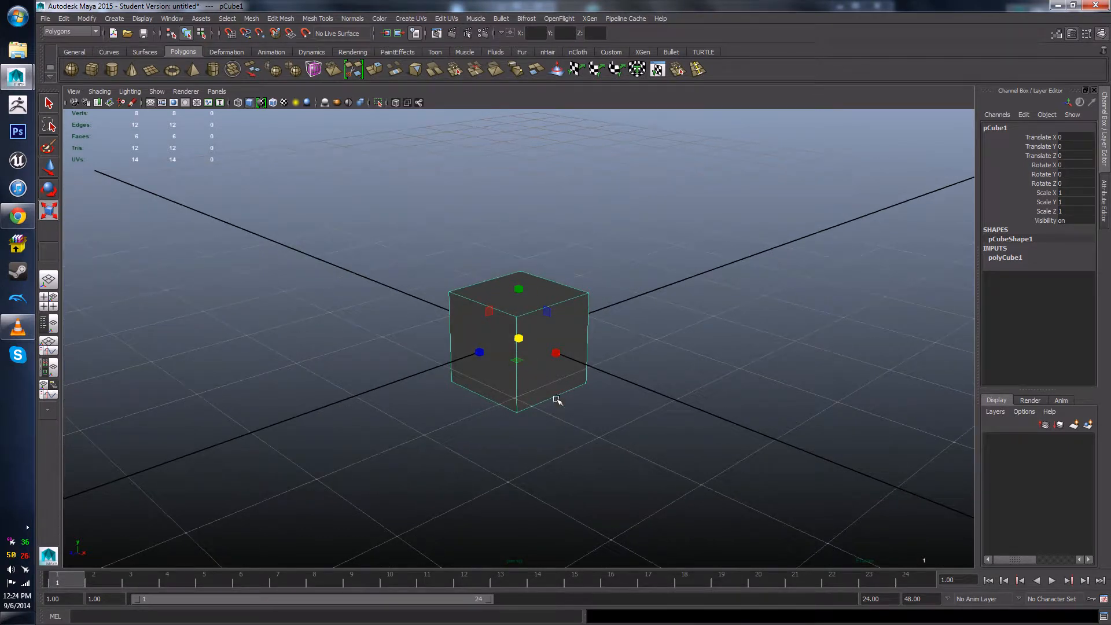
pyautogui.keyDown('alt'); pyautogui.moveTo(555, 399); pyautogui.dragTo(531, 364); pyautogui.keyUp('alt')
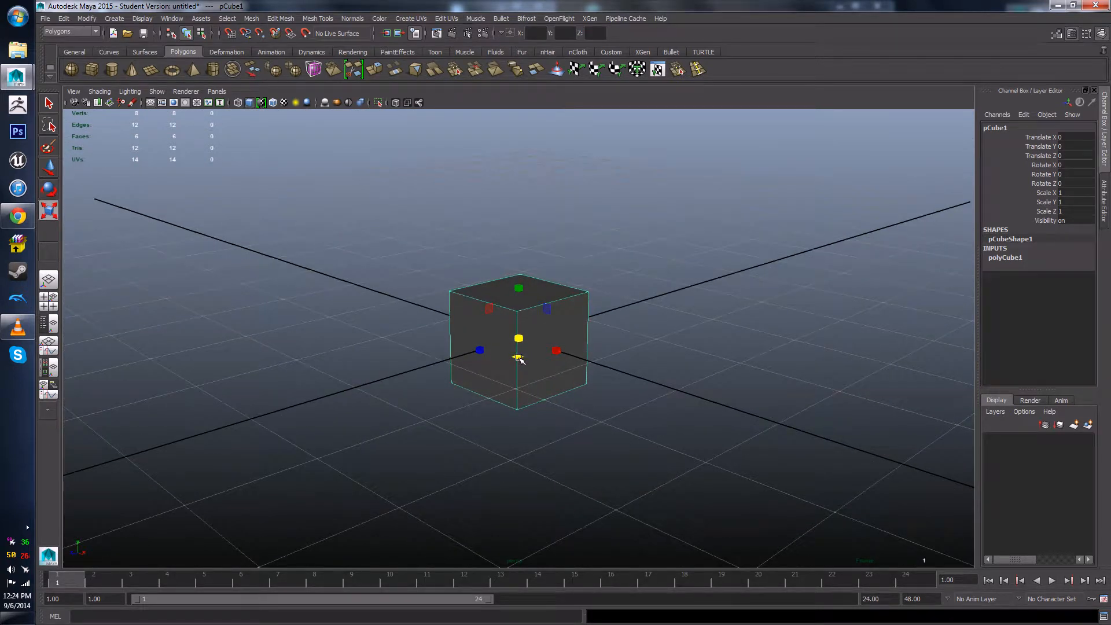
pyautogui.keyDown('alt'); pyautogui.moveTo(554, 399); pyautogui.dragTo(526, 367); pyautogui.keyUp('alt')
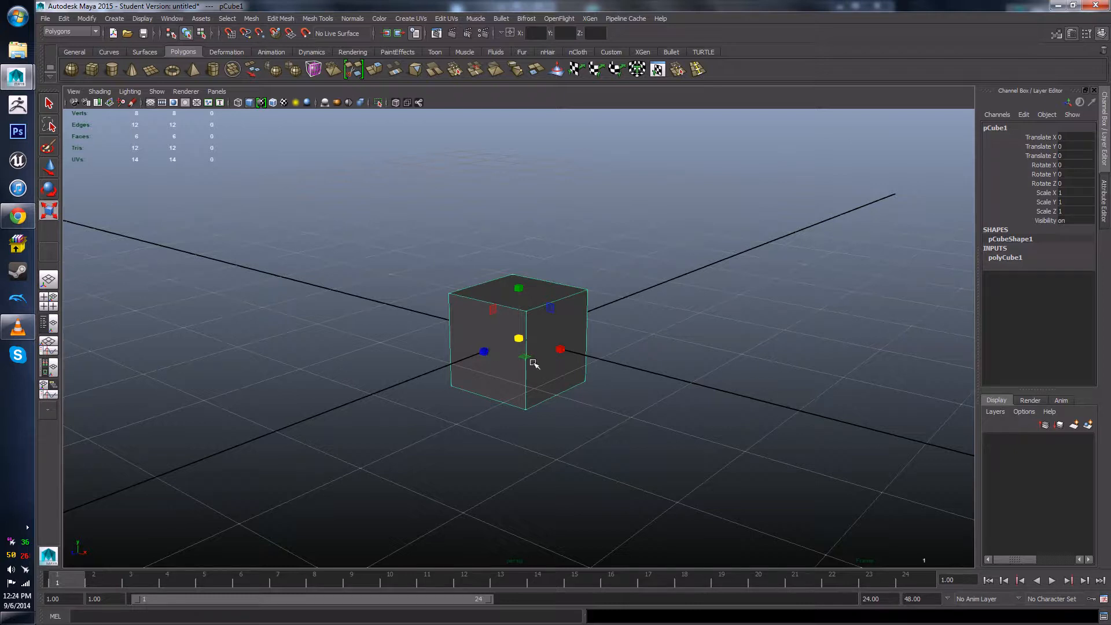
pyautogui.moveTo(525, 357); pyautogui.dragTo(647, 434)
pyautogui.hotkey('ctrl', 'z')
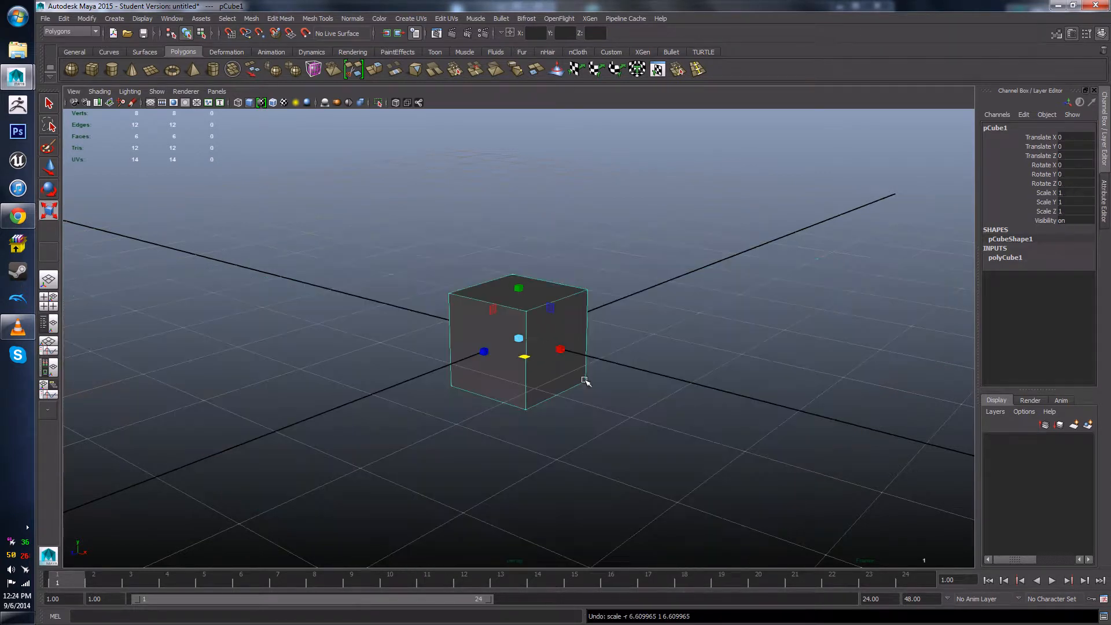
pyautogui.moveTo(523, 324); pyautogui.dragTo(1002, 540)
pyautogui.scroll(-6, 510, 332)
pyautogui.moveTo(526, 363); pyautogui.dragTo(589, 379)
pyautogui.hotkey('ctrl', 'z')
pyautogui.hotkey('ctrl', 'z')
pyautogui.hotkey('ctrl', 'z')
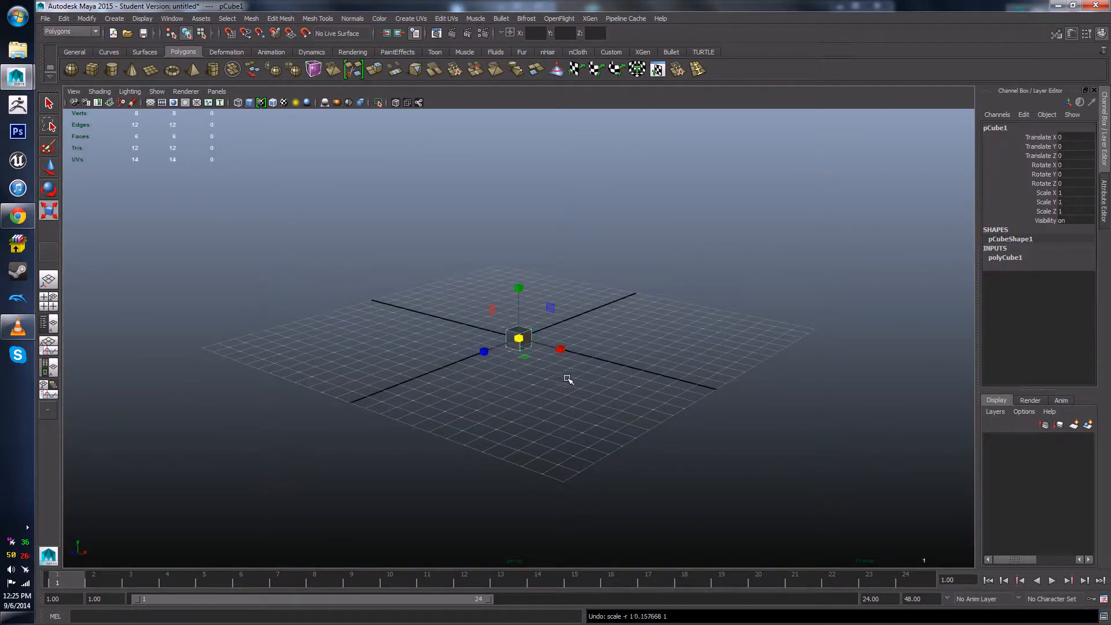
pyautogui.scroll(6, 555, 399)
pyautogui.keyDown('alt'); pyautogui.moveTo(541, 418); pyautogui.dragTo(455, 400); pyautogui.keyUp('alt')
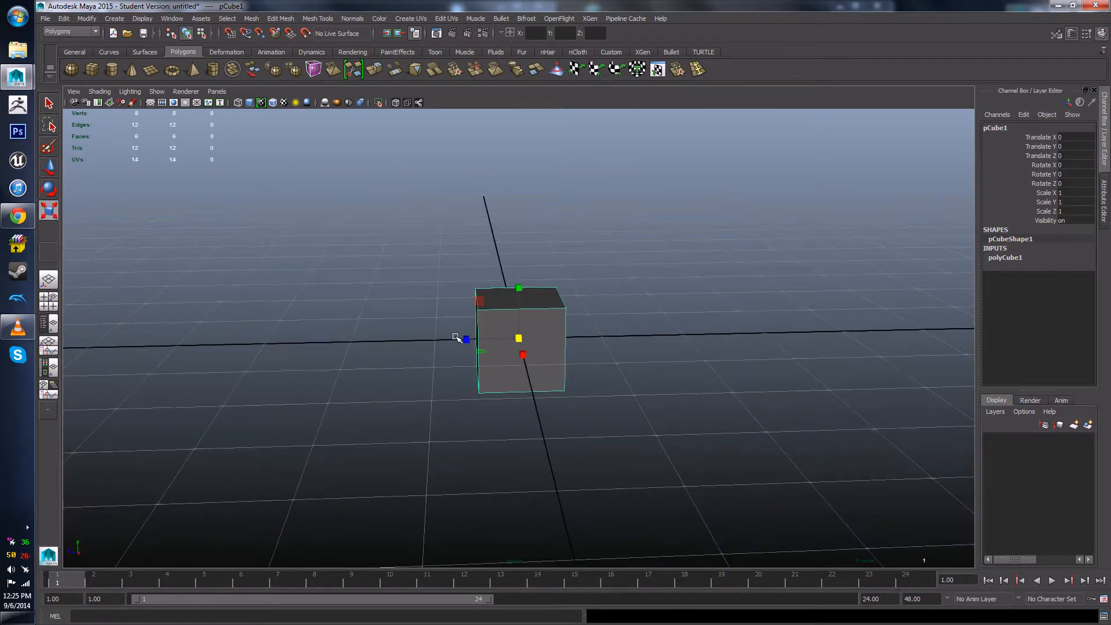
pyautogui.moveTo(468, 341); pyautogui.dragTo(439, 342)
pyautogui.moveTo(368, 351); pyautogui.dragTo(411, 351)
pyautogui.hotkey('ctrl', 'z')
# - Scale the cube up uniformly on all three axes to about 6
pyautogui.moveTo(512, 340); pyautogui.dragTo(728, 376)
pyautogui.keyDown('alt'); pyautogui.moveTo(727, 376); pyautogui.dragTo(675, 357, button='right'); pyautogui.keyUp('alt')
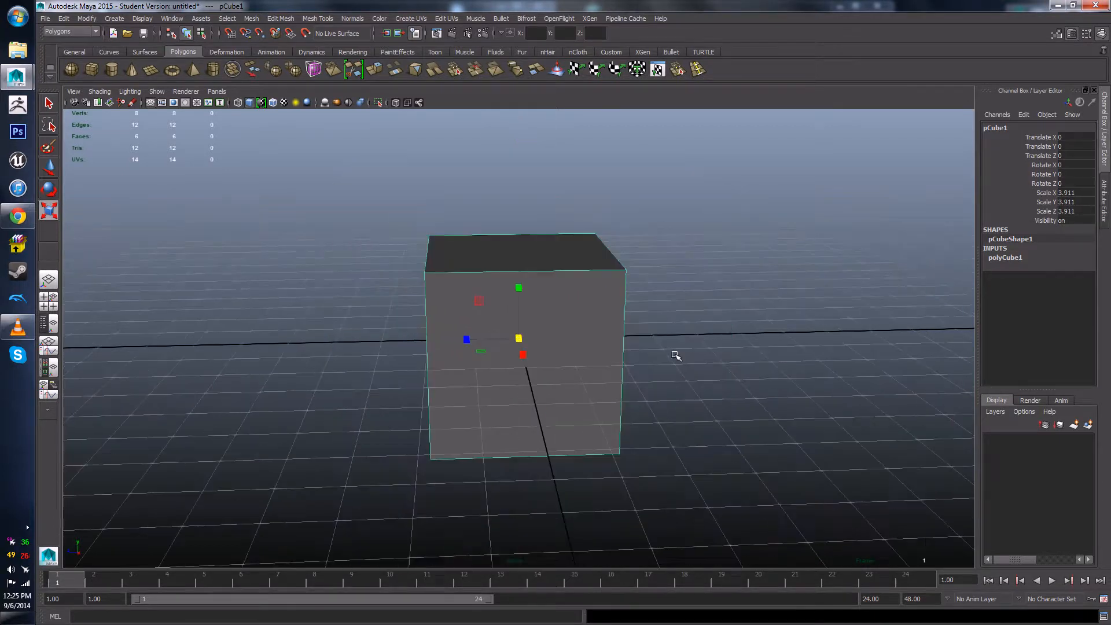
pyautogui.moveTo(675, 357)
pyautogui.keyDown('alt'); pyautogui.mouseDown()
pyautogui.moveTo(543, 359)
pyautogui.moveTo(667, 363)
pyautogui.mouseUp(); pyautogui.keyUp('alt')
pyautogui.moveTo(513, 340); pyautogui.dragTo(627, 384)
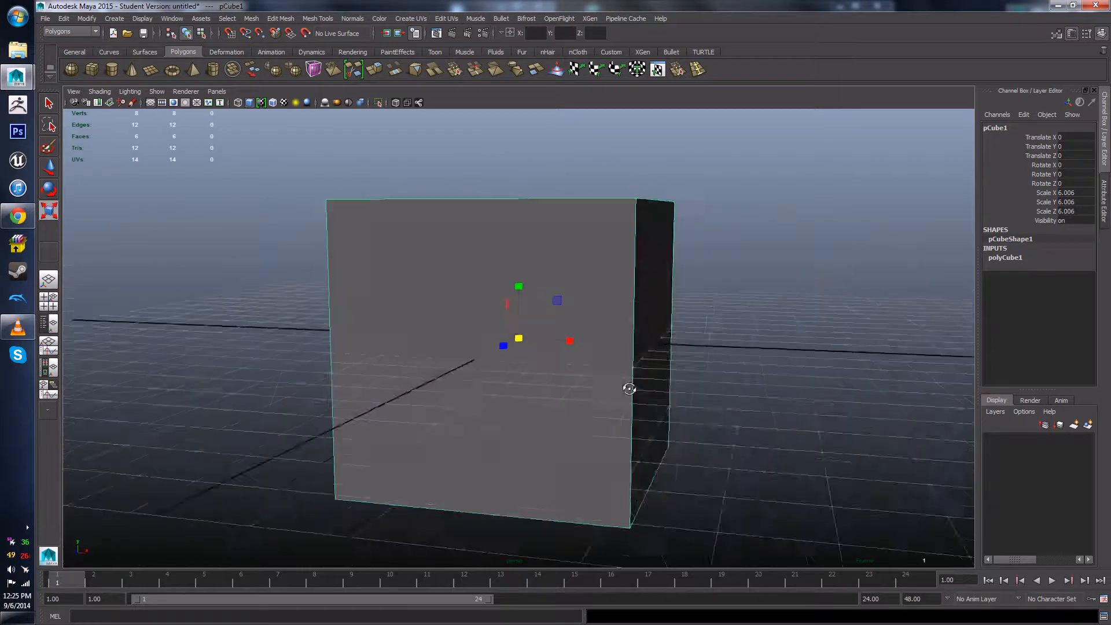
# - Flatten and narrow the cube into a box by scaling it to about 3.26 in Y and 4.04 in X
pyautogui.moveTo(518, 282); pyautogui.dragTo(521, 310)
pyautogui.moveTo(569, 341); pyautogui.dragTo(615, 404)
pyautogui.moveTo(569, 342); pyautogui.dragTo(499, 330)
pyautogui.keyDown('alt'); pyautogui.moveTo(704, 303); pyautogui.dragTo(688, 345); pyautogui.keyUp('alt')
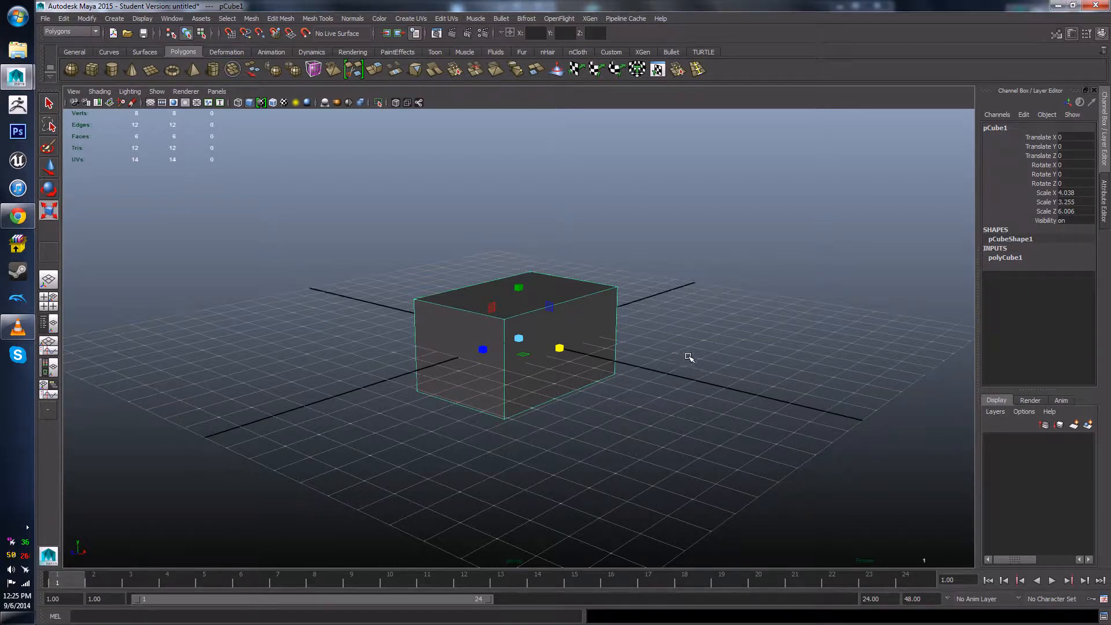
pyautogui.keyDown('alt'); pyautogui.moveTo(689, 357); pyautogui.dragTo(530, 437); pyautogui.keyUp('alt')
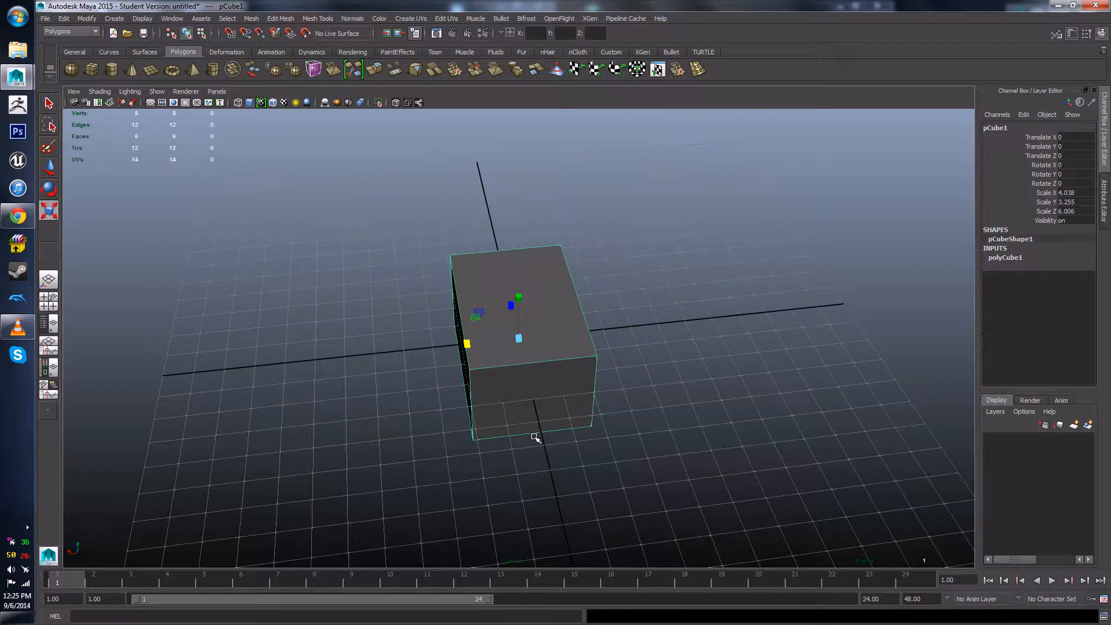
pyautogui.keyDown('alt'); pyautogui.moveTo(534, 437); pyautogui.dragTo(633, 418); pyautogui.keyUp('alt')
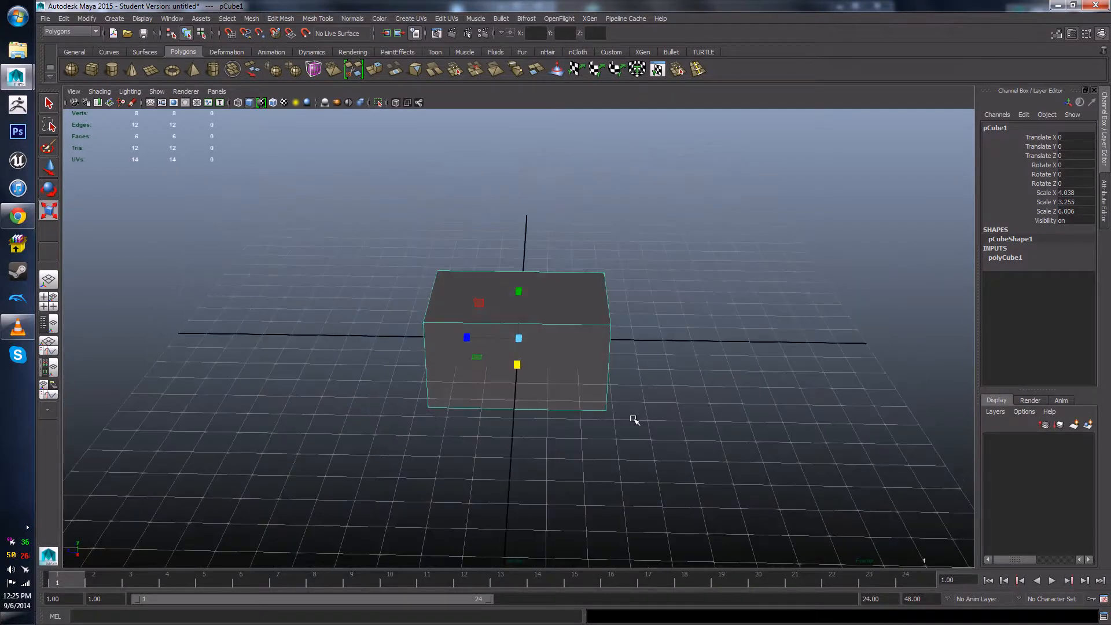
# - Examine the scaled box from several angles, both deselected and selected
pyautogui.moveTo(569, 401)
pyautogui.keyDown('alt'); pyautogui.mouseDown()
pyautogui.moveTo(550, 407)
pyautogui.moveTo(575, 405)
pyautogui.mouseUp(); pyautogui.keyUp('alt')
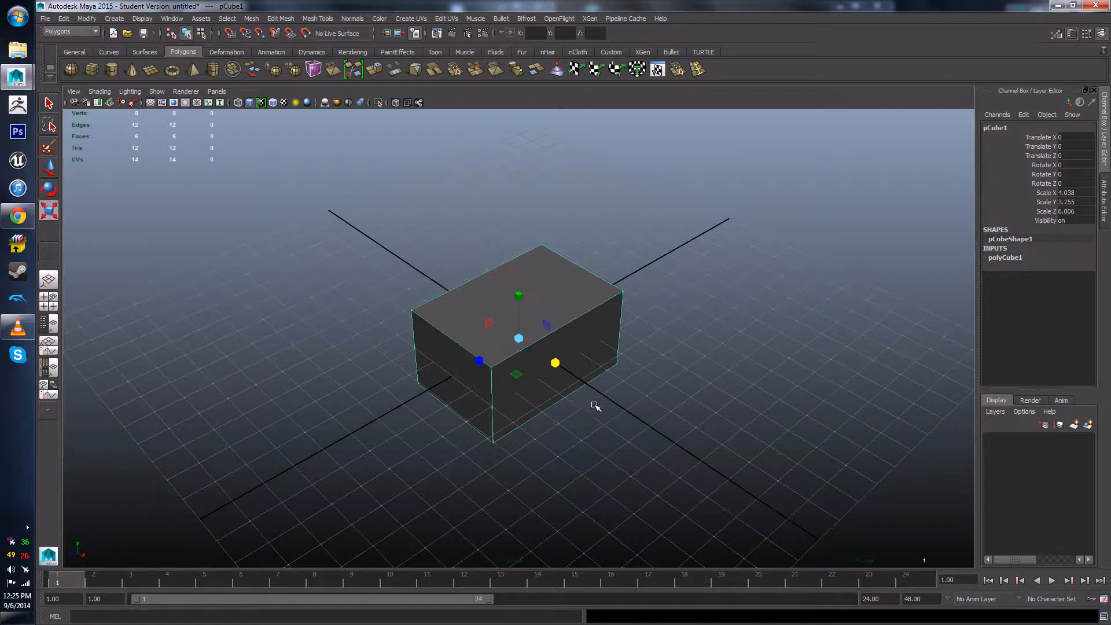
pyautogui.keyDown('alt'); pyautogui.moveTo(651, 390); pyautogui.dragTo(703, 392); pyautogui.keyUp('alt')
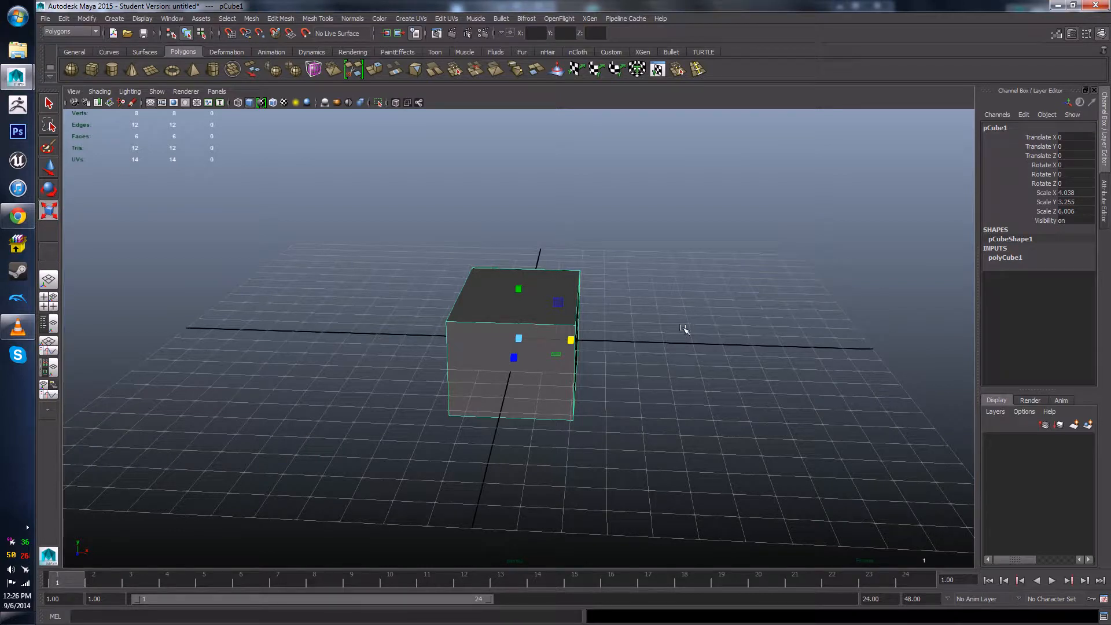
pyautogui.keyDown('alt'); pyautogui.moveTo(744, 397); pyautogui.dragTo(669, 409); pyautogui.keyUp('alt')
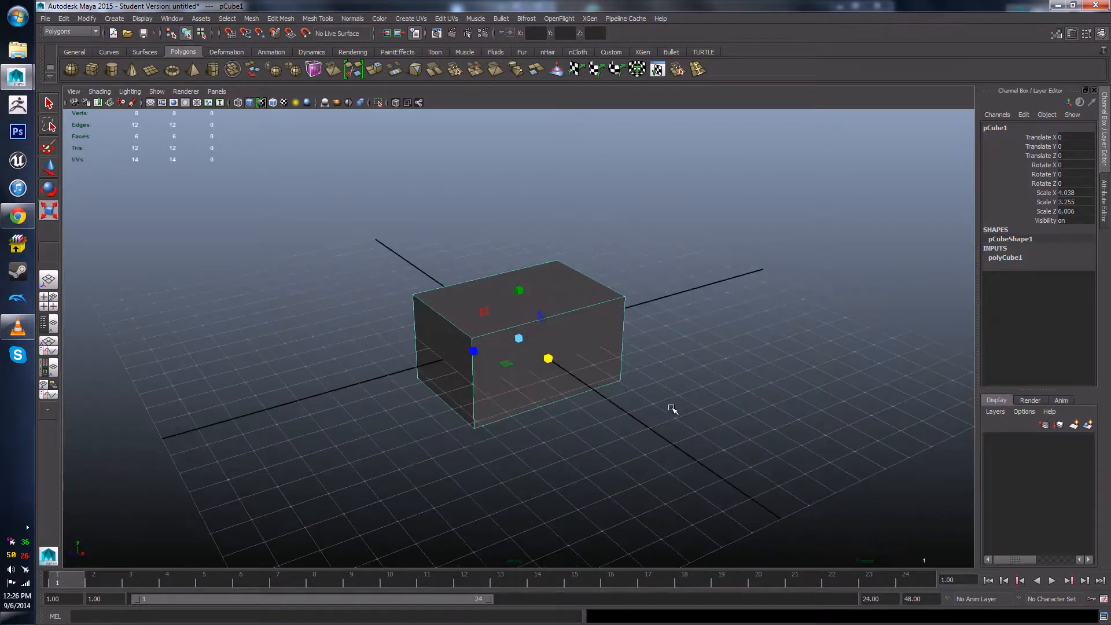
pyautogui.keyDown('alt'); pyautogui.moveTo(759, 305); pyautogui.dragTo(475, 345); pyautogui.keyUp('alt')
pyautogui.click(701, 337)
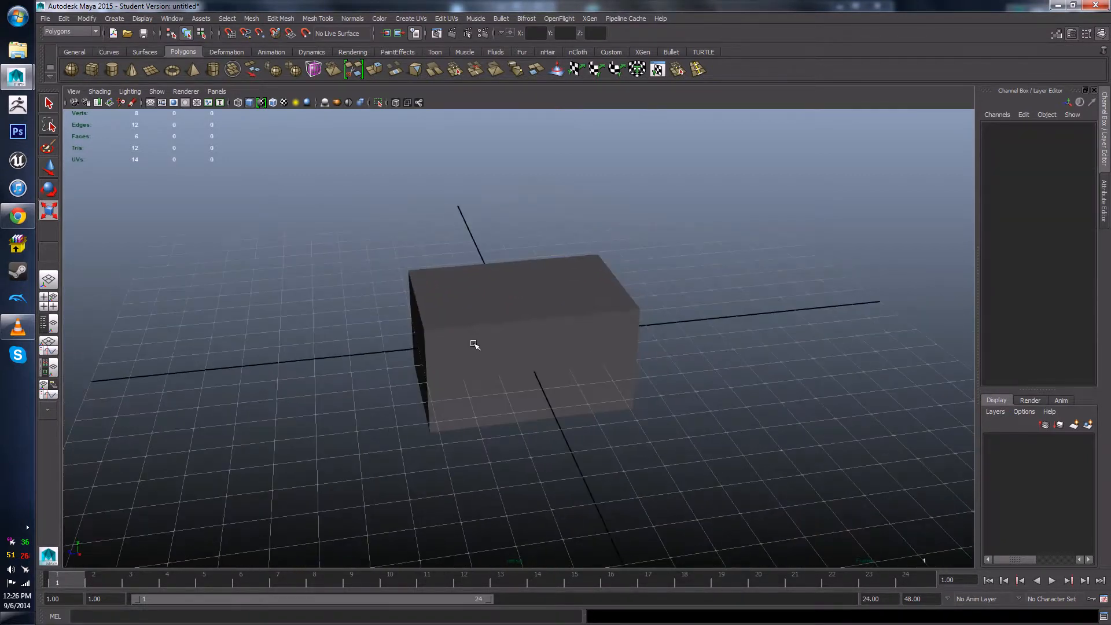
pyautogui.click(531, 401)
pyautogui.keyDown('alt'); pyautogui.moveTo(533, 402); pyautogui.dragTo(559, 394); pyautogui.keyUp('alt')
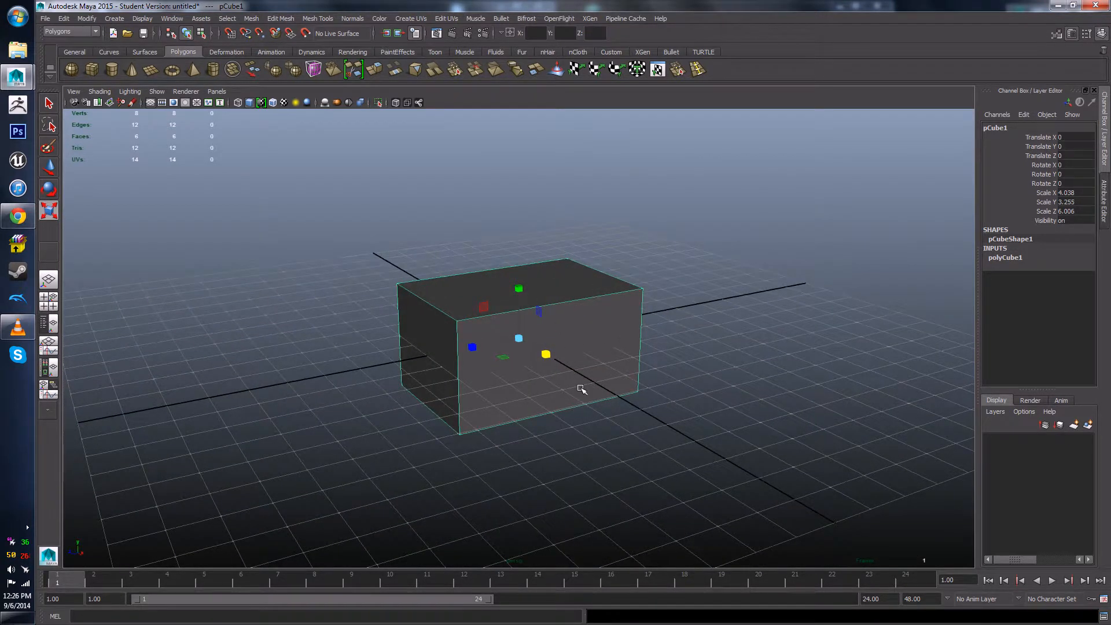
# - Switch the box to face selection, select all six of its faces and activate the Move tool
pyautogui.keyDown('alt'); pyautogui.moveTo(581, 389); pyautogui.dragTo(570, 346); pyautogui.keyUp('alt')
pyautogui.moveTo(570, 346)
pyautogui.mouseDown(button='right')
pyautogui.moveTo(572, 359)
pyautogui.moveTo(569, 318)
pyautogui.moveTo(567, 351)
pyautogui.mouseUp(button='right')
pyautogui.rightClick(568, 324)
pyautogui.scroll(-5, 664, 320)
pyautogui.moveTo(395, 264); pyautogui.dragTo(664, 457)
pyautogui.keyDown('alt'); pyautogui.moveTo(664, 457); pyautogui.dragTo(603, 429); pyautogui.keyUp('alt')
pyautogui.press('w')
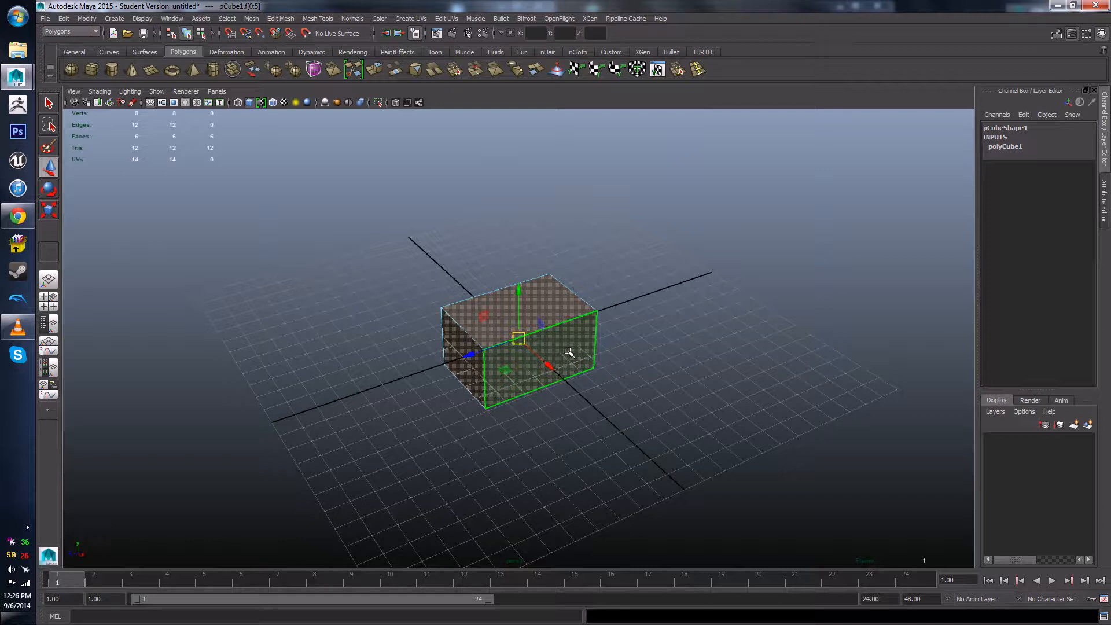
# - Reselect all faces of the box and apply Extrude Face to them
pyautogui.scroll(3, 568, 352)
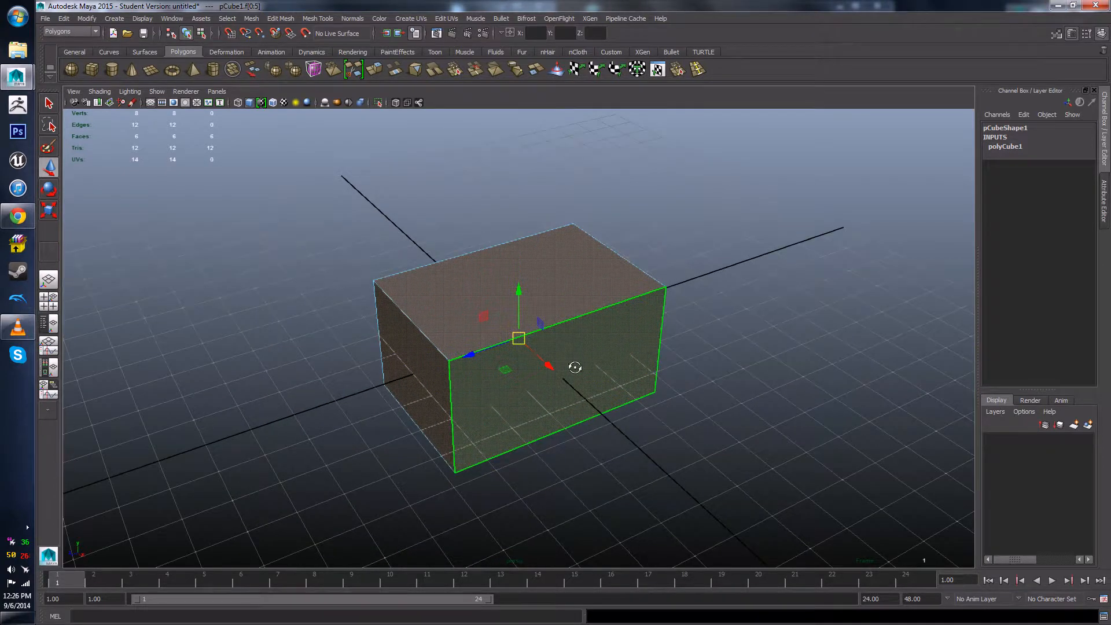
pyautogui.moveTo(577, 373)
pyautogui.keyDown('alt'); pyautogui.mouseDown()
pyautogui.moveTo(589, 384)
pyautogui.moveTo(564, 363)
pyautogui.mouseUp(); pyautogui.keyUp('alt')
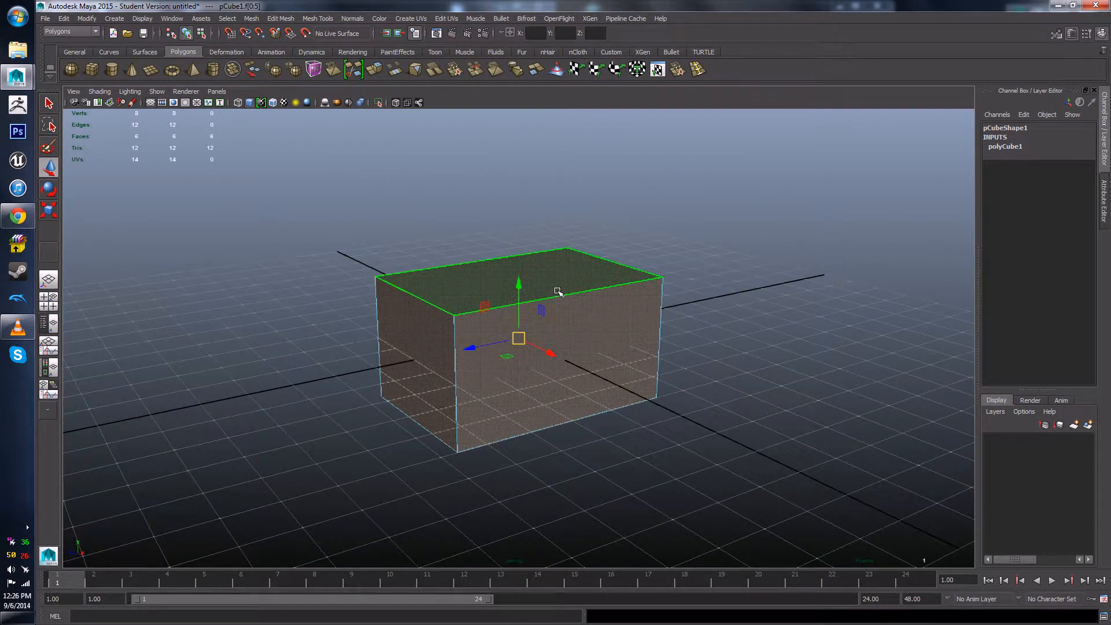
pyautogui.scroll(-3, 546, 404)
pyautogui.keyDown('alt'); pyautogui.moveTo(549, 405); pyautogui.dragTo(580, 415); pyautogui.keyUp('alt')
pyautogui.moveTo(317, 189); pyautogui.dragTo(589, 398)
pyautogui.keyDown('alt'); pyautogui.moveTo(677, 425); pyautogui.dragTo(620, 411); pyautogui.keyUp('alt')
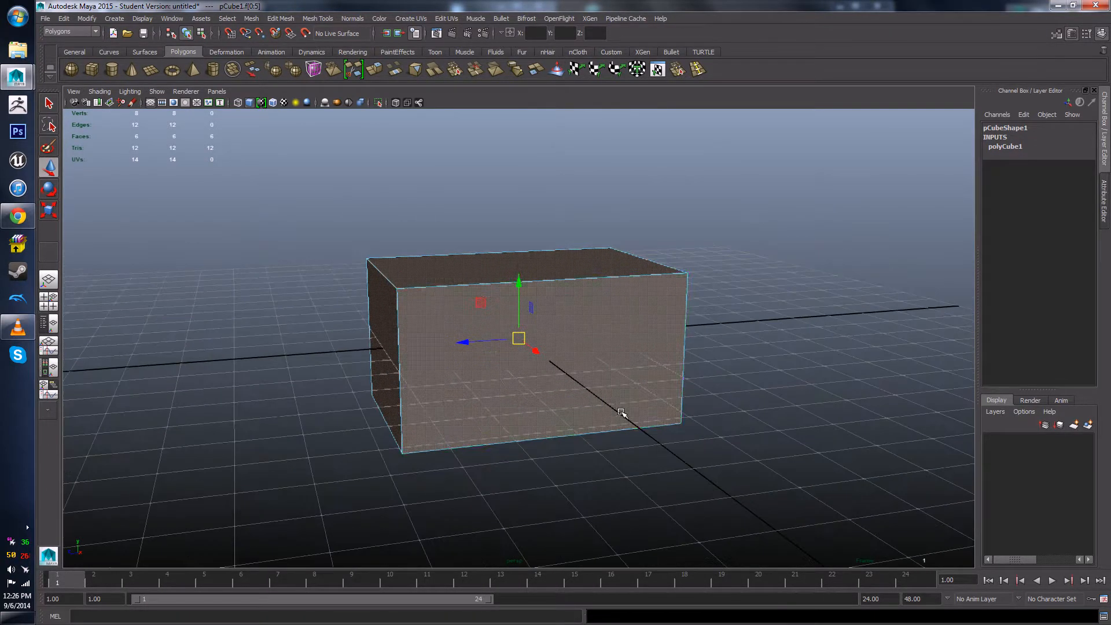
pyautogui.keyDown('shift'); pyautogui.rightClick(582, 352); pyautogui.keyUp('shift')
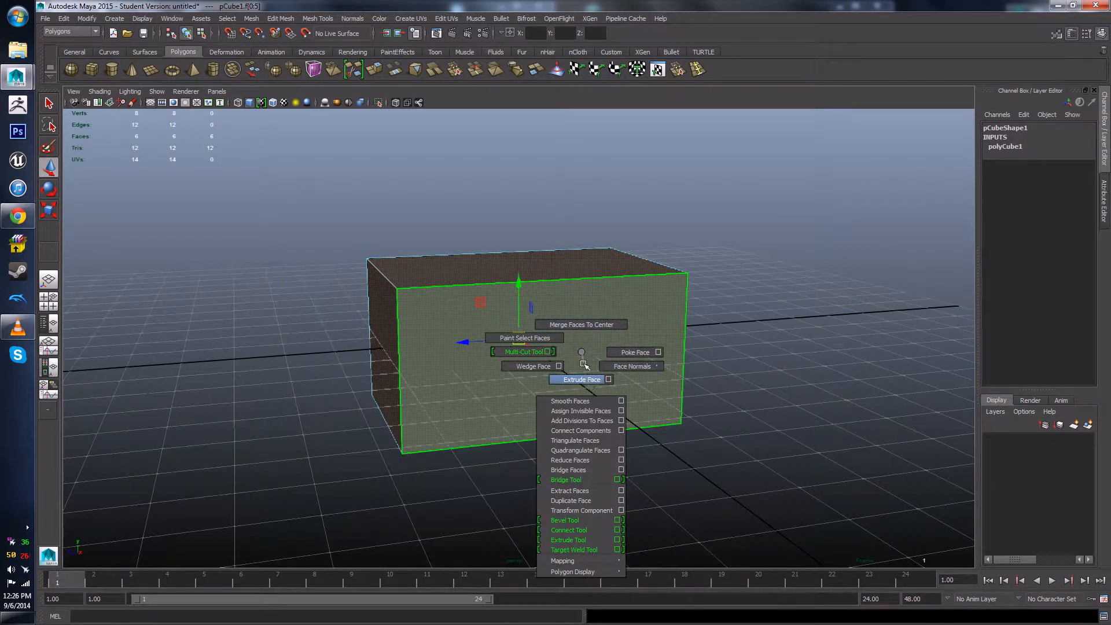
pyautogui.click(583, 380)
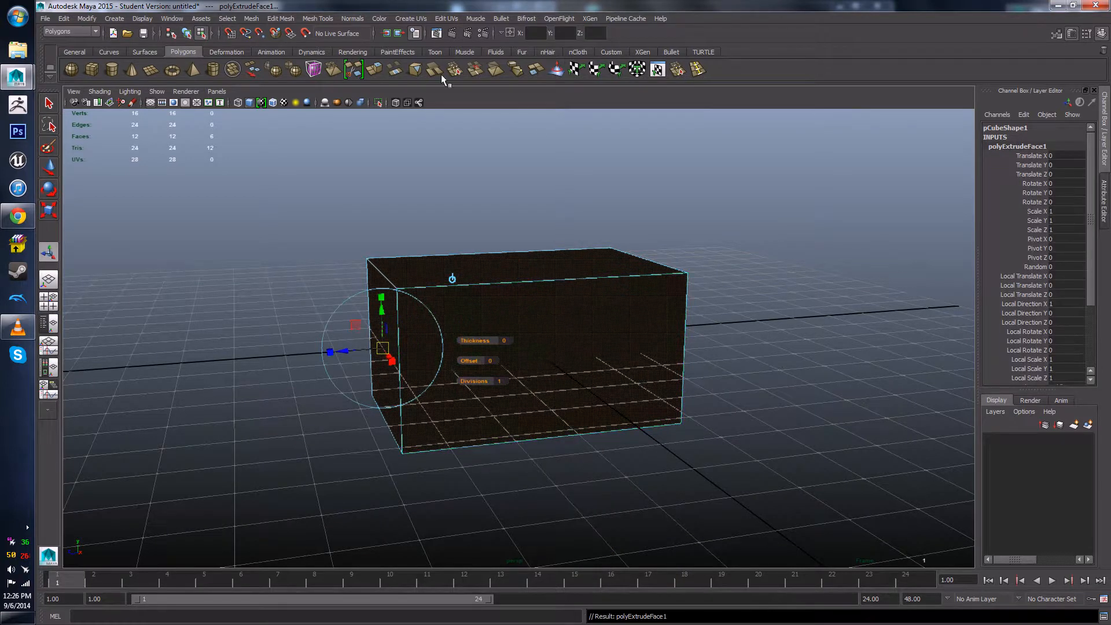
# - Review the face editing commands and examine the extrude manipulator from several angles
pyautogui.keyDown('shift'); pyautogui.rightClick(540, 266); pyautogui.keyUp('shift')
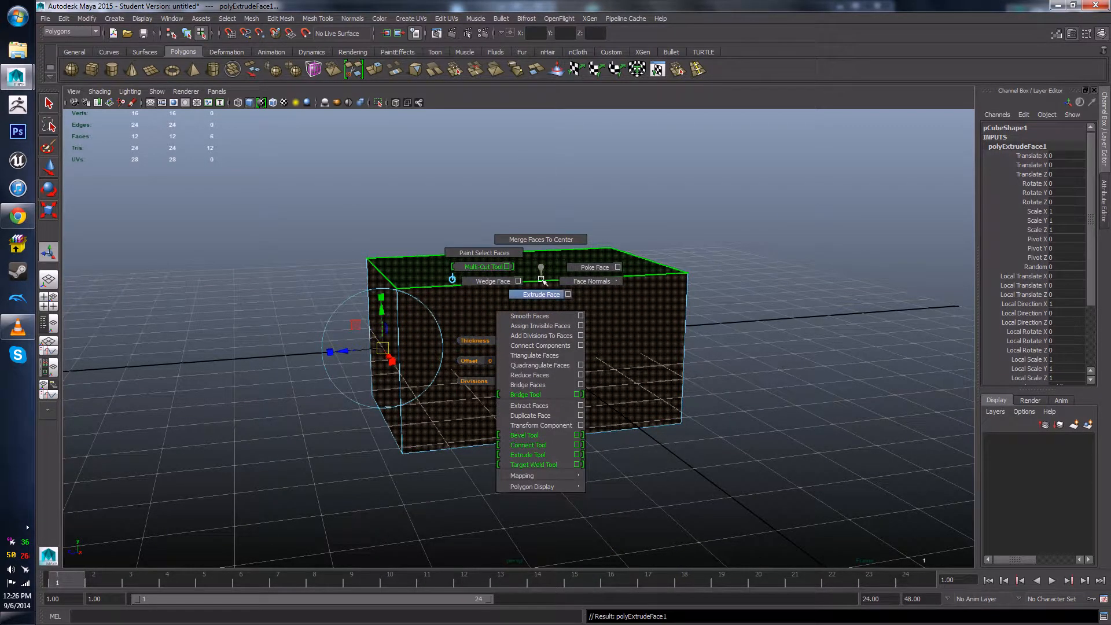
pyautogui.keyDown('alt'); pyautogui.moveTo(540, 267); pyautogui.dragTo(605, 291); pyautogui.keyUp('alt')
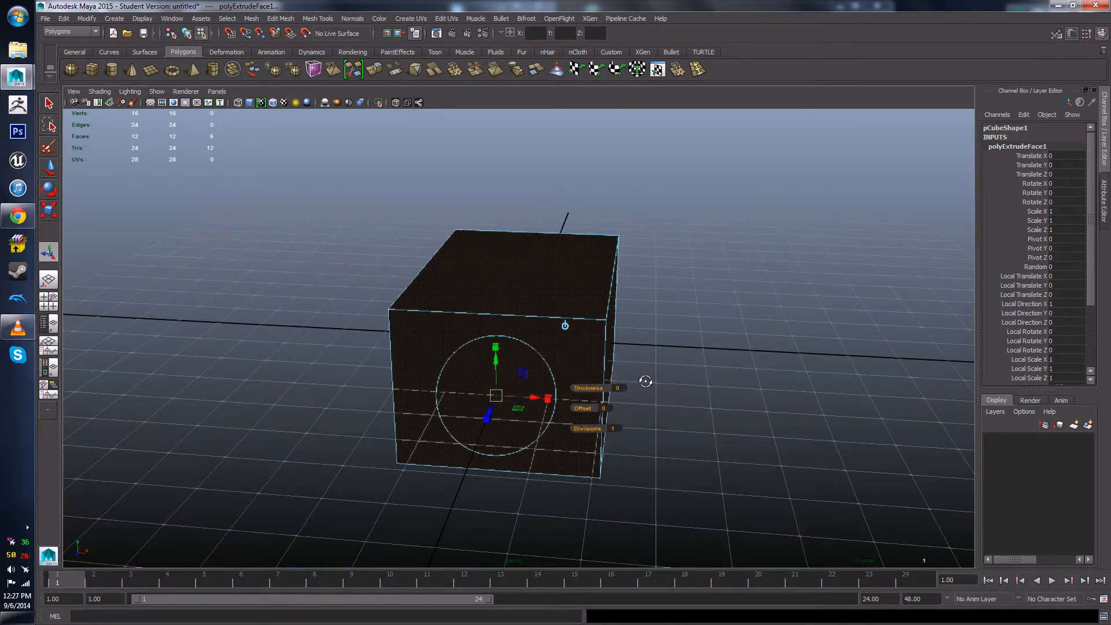
pyautogui.keyDown('alt'); pyautogui.moveTo(645, 382); pyautogui.dragTo(552, 369); pyautogui.keyUp('alt')
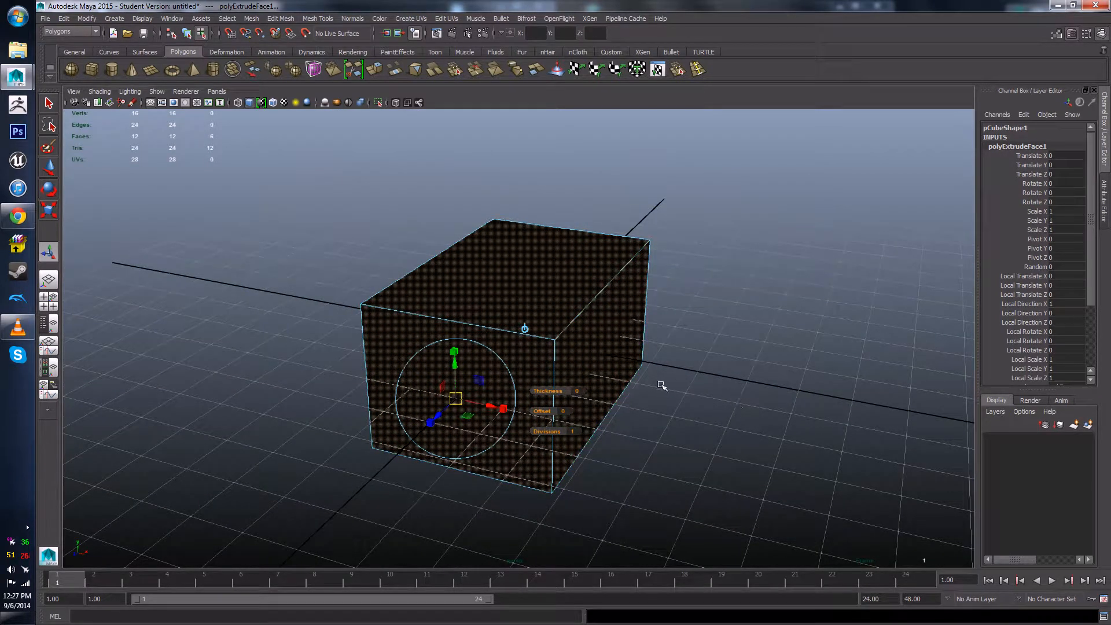
pyautogui.keyDown('alt'); pyautogui.moveTo(578, 359); pyautogui.dragTo(571, 473); pyautogui.keyUp('alt')
pyautogui.keyDown('alt'); pyautogui.moveTo(543, 516); pyautogui.dragTo(520, 507); pyautogui.keyUp('alt')
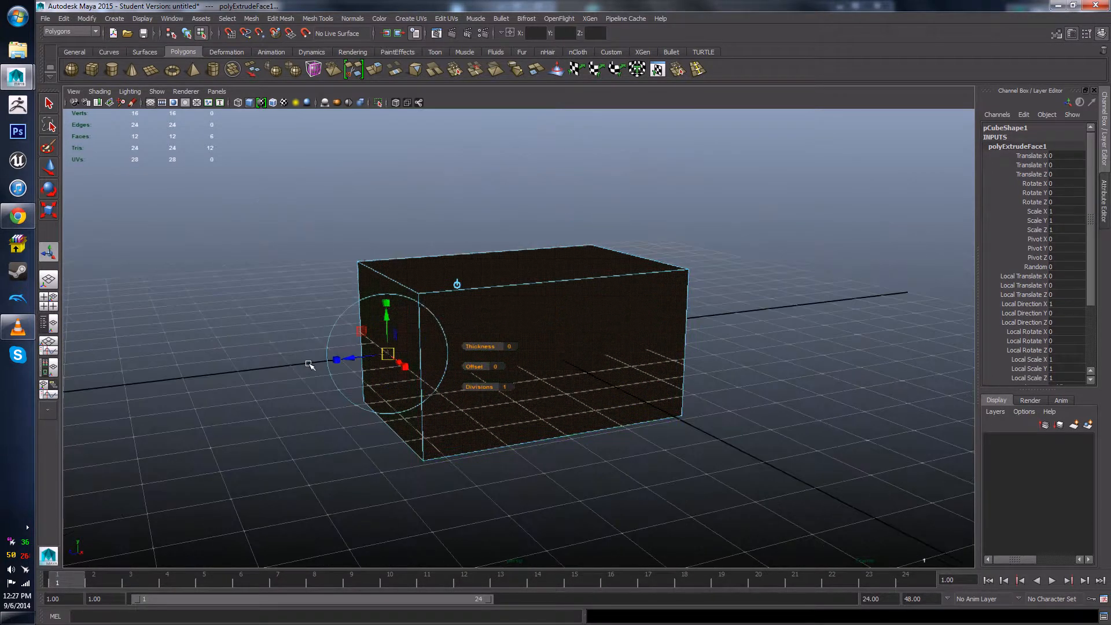
# - Try pushing the extruded faces outward by about 1.374 in local Z, then undo the move
pyautogui.moveTo(350, 357); pyautogui.dragTo(284, 379)
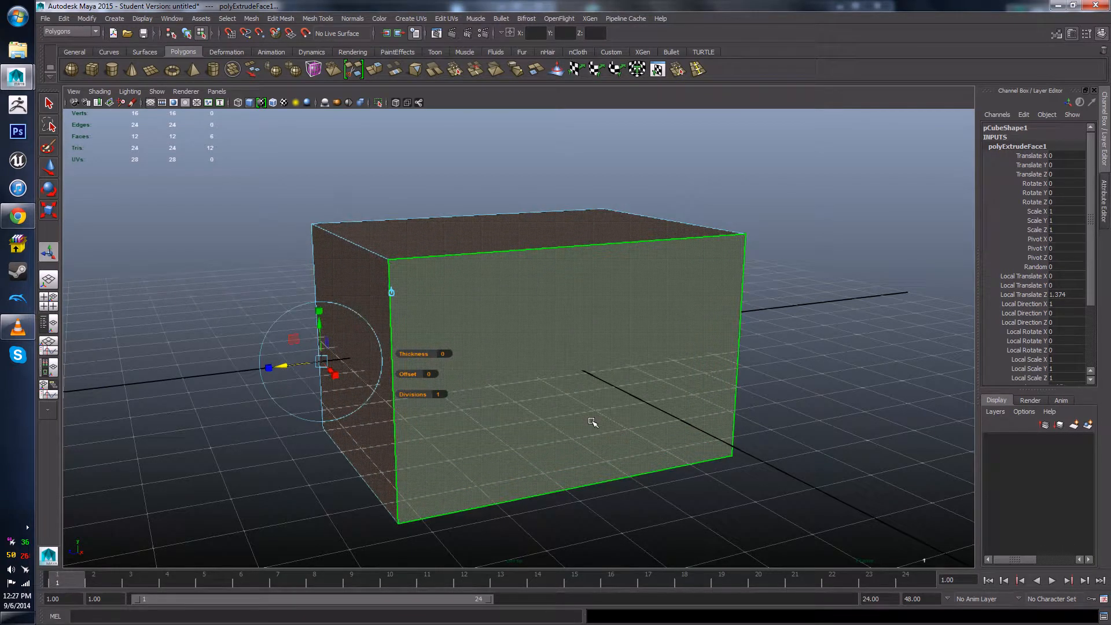
pyautogui.hotkey('ctrl', 'z')
pyautogui.keyDown('alt'); pyautogui.moveTo(463, 480); pyautogui.dragTo(510, 483); pyautogui.keyUp('alt')
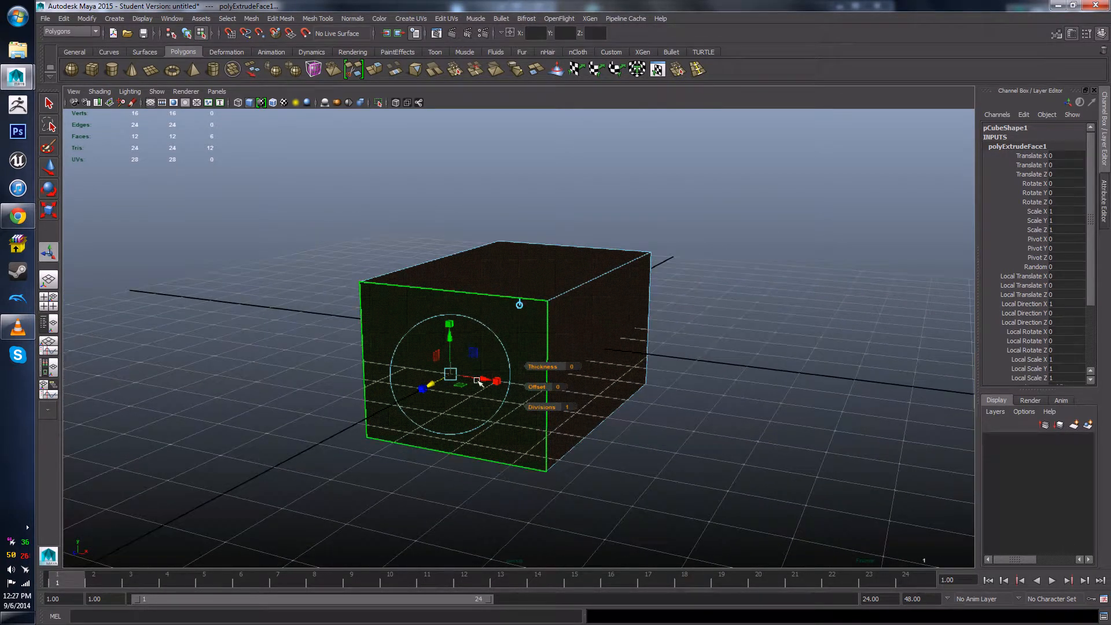
pyautogui.keyDown('alt'); pyautogui.moveTo(602, 483); pyautogui.dragTo(548, 496); pyautogui.keyUp('alt')
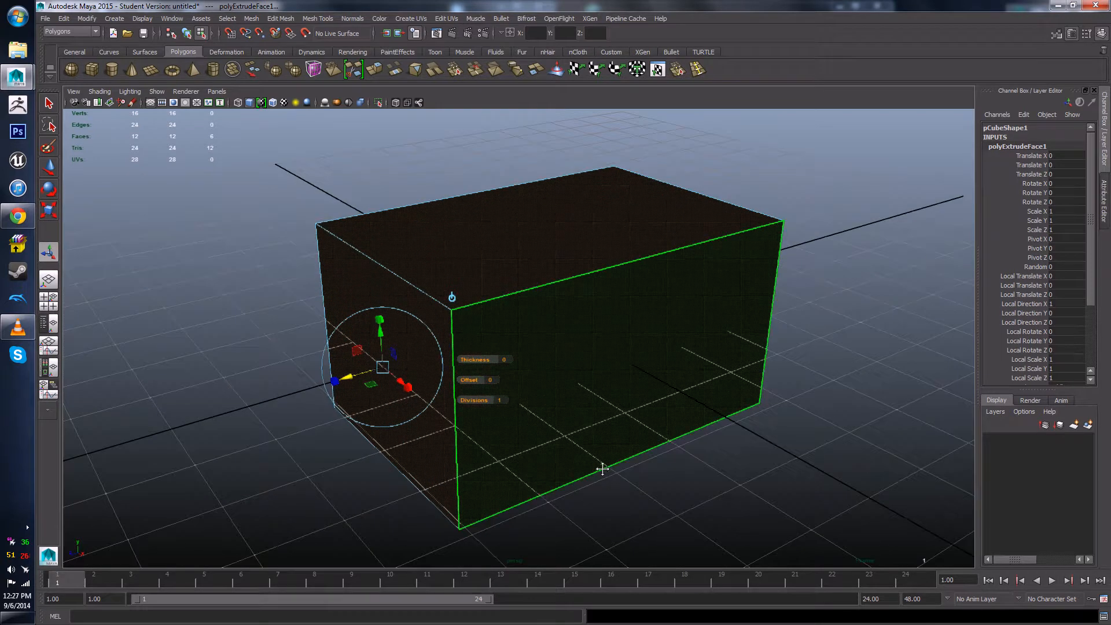
# - Turn Keep Faces Together off for the face extrusion
pyautogui.keyDown('alt'); pyautogui.moveTo(603, 469); pyautogui.dragTo(599, 439, button='middle'); pyautogui.keyUp('alt')
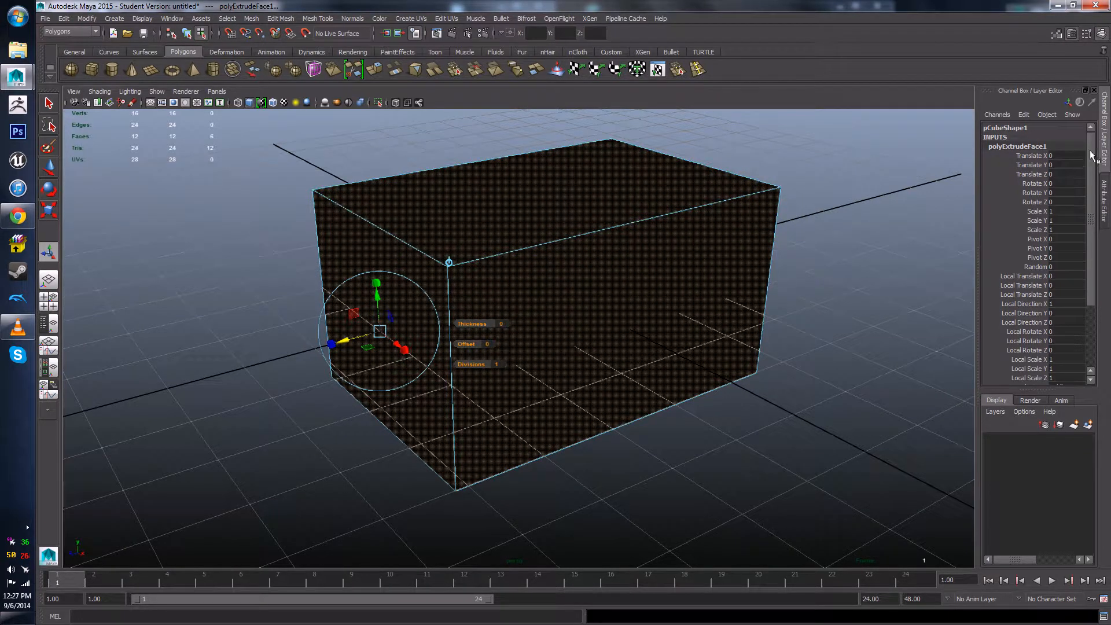
pyautogui.moveTo(1091, 155); pyautogui.dragTo(1092, 225)
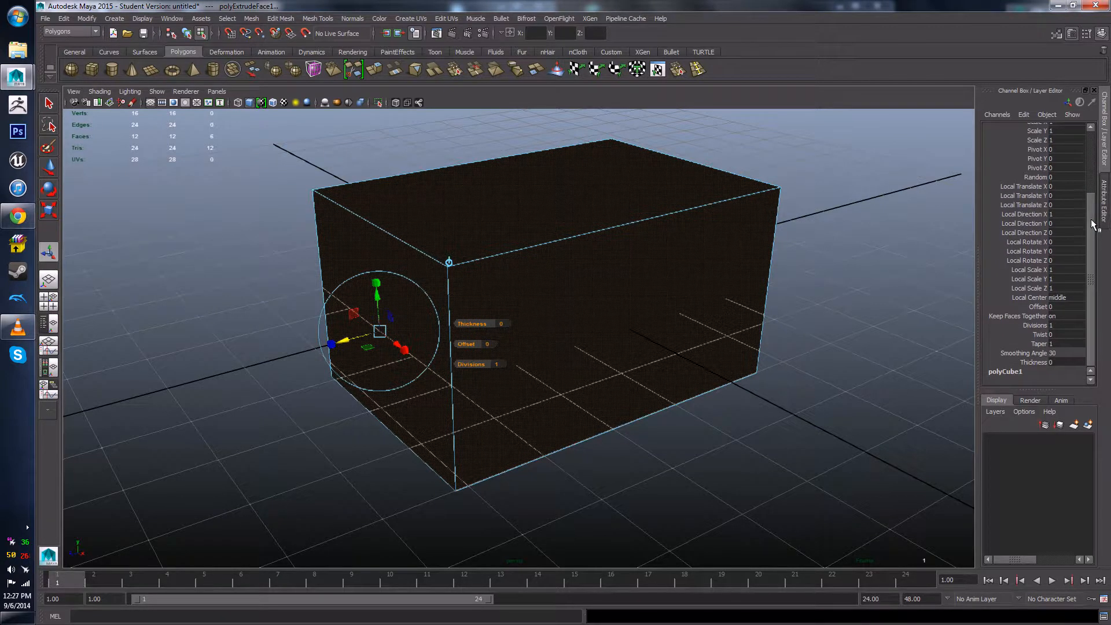
pyautogui.click(1054, 315)
pyautogui.press('Return')
pyautogui.keyDown('alt'); pyautogui.moveTo(645, 320); pyautogui.dragTo(492, 396); pyautogui.keyUp('alt')
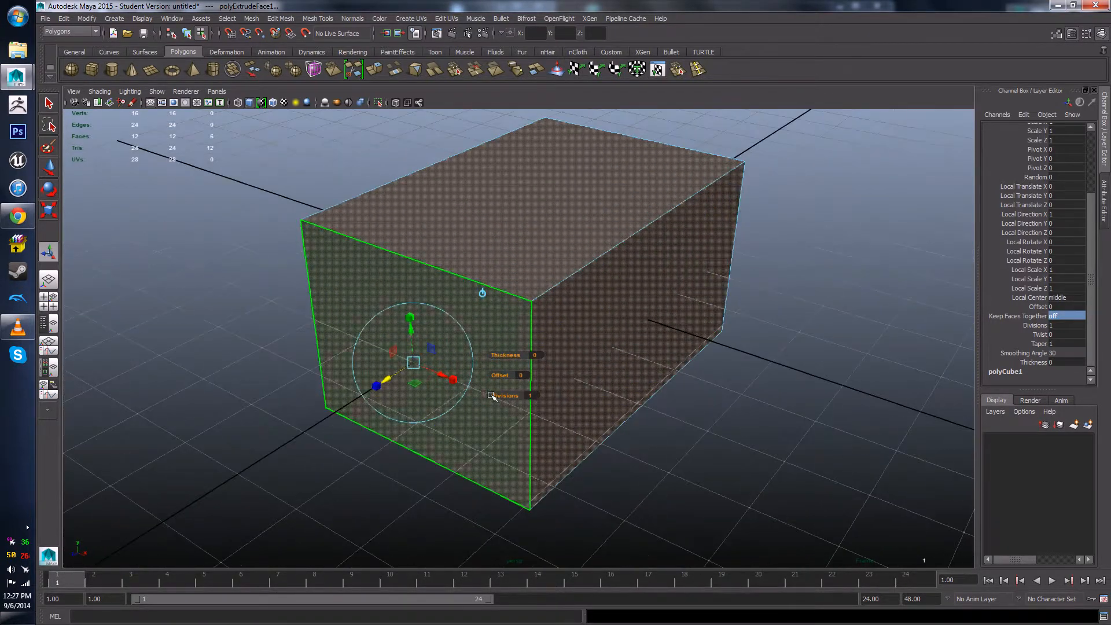
# - Inset each extruded face individually by scaling it uniformly to a local scale of 0.8, and check the borders on all sides
pyautogui.click(456, 381)
pyautogui.keyDown('alt'); pyautogui.moveTo(711, 311); pyautogui.dragTo(739, 325); pyautogui.keyUp('alt')
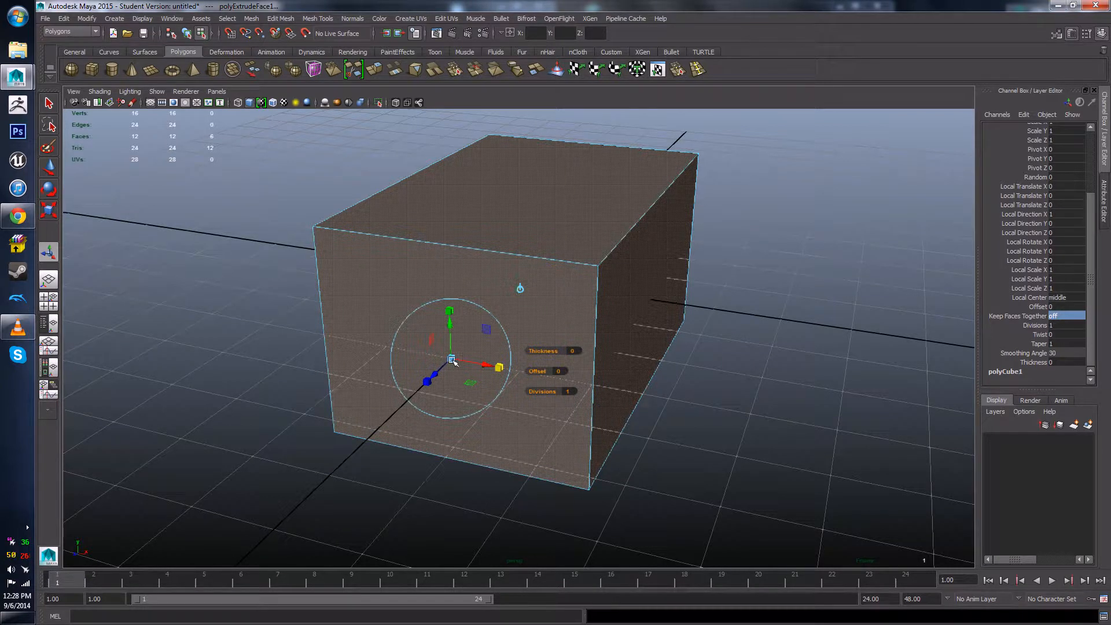
pyautogui.moveTo(453, 361); pyautogui.dragTo(447, 361)
pyautogui.keyDown('alt'); pyautogui.moveTo(735, 378); pyautogui.dragTo(577, 402); pyautogui.keyUp('alt')
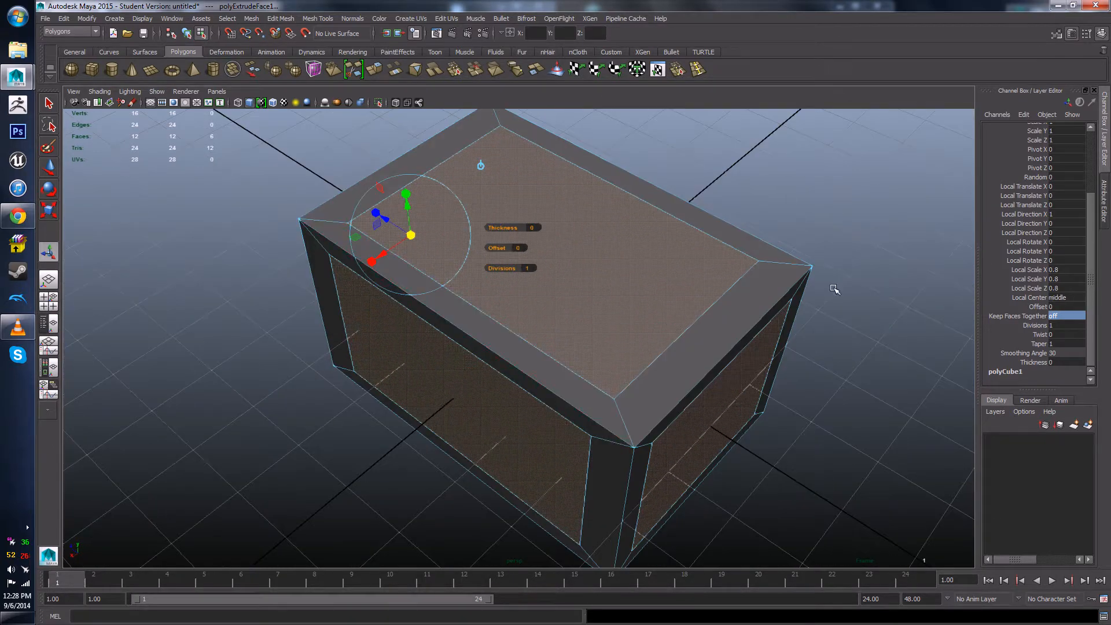
pyautogui.keyDown('alt'); pyautogui.moveTo(580, 314); pyautogui.dragTo(626, 271); pyautogui.keyUp('alt')
pyautogui.keyDown('alt'); pyautogui.moveTo(584, 331); pyautogui.dragTo(712, 283); pyautogui.keyUp('alt')
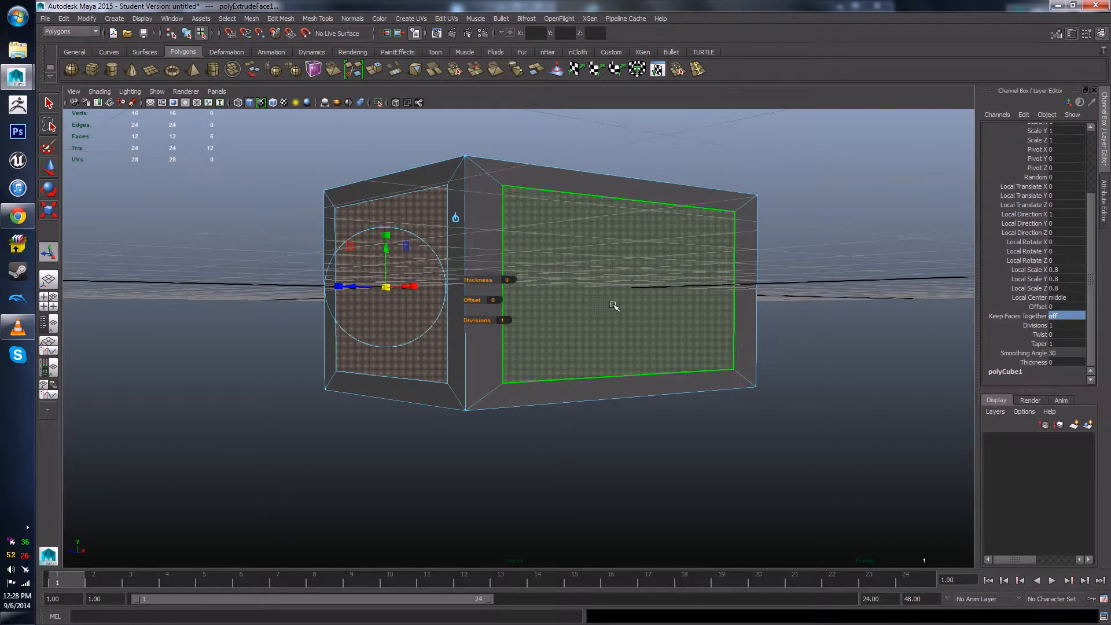
pyautogui.keyDown('alt'); pyautogui.moveTo(613, 305); pyautogui.dragTo(734, 323); pyautogui.keyUp('alt')
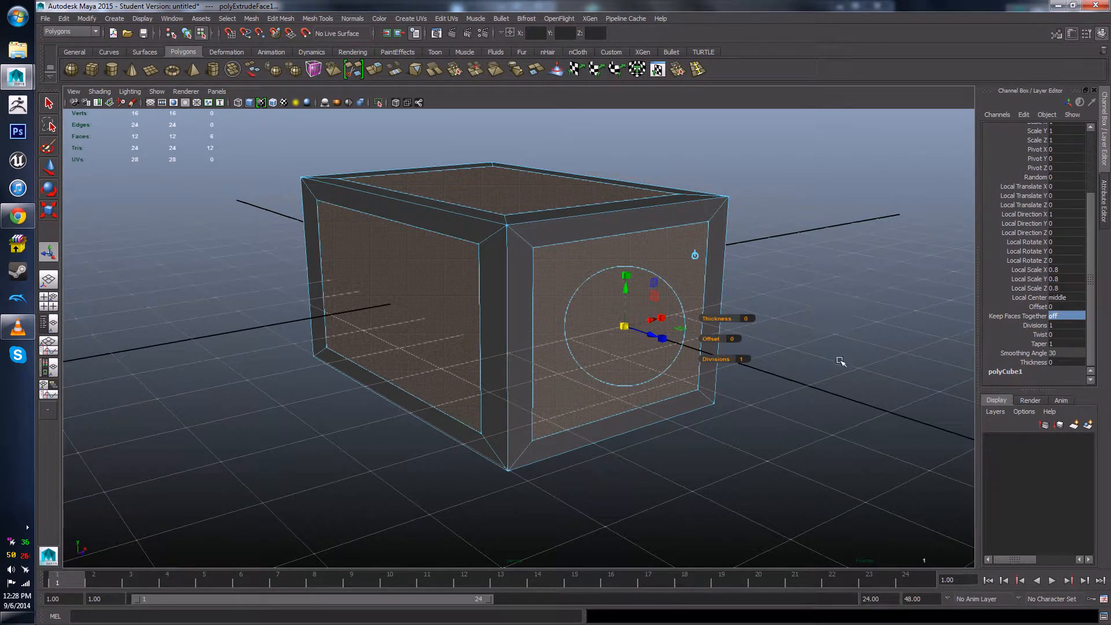
# - Extrude the inset faces again and push them inward to a local Z translation of about -0.299, forming recessed panels
pyautogui.keyDown('alt'); pyautogui.moveTo(800, 322); pyautogui.dragTo(707, 352); pyautogui.keyUp('alt')
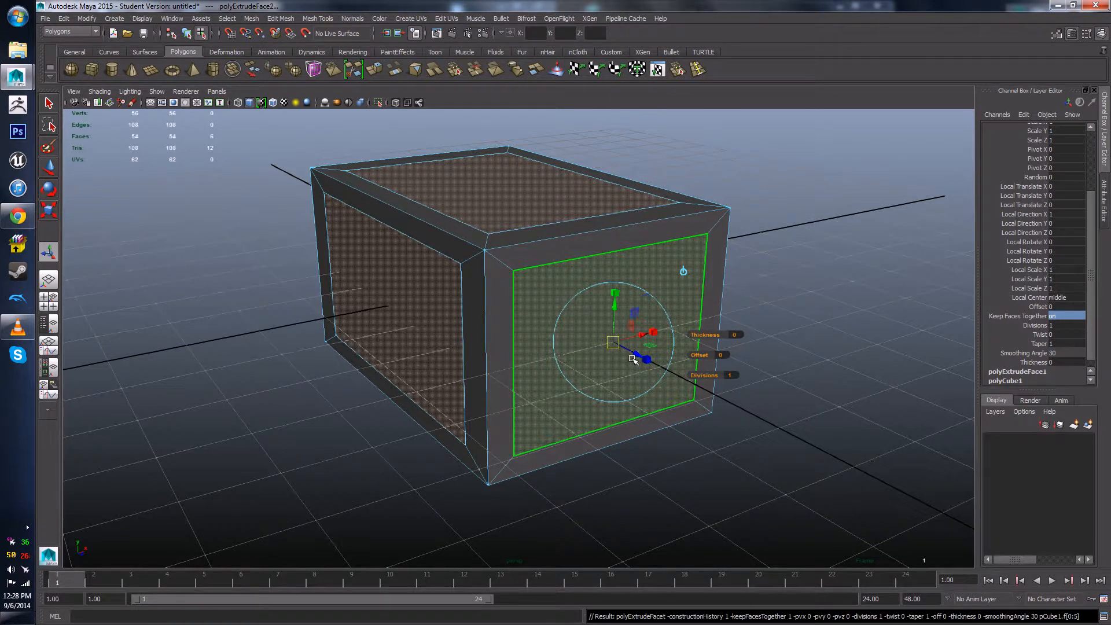
pyautogui.hotkey('ctrl', 'e')
pyautogui.moveTo(639, 357); pyautogui.dragTo(620, 347)
pyautogui.keyDown('alt'); pyautogui.moveTo(810, 328); pyautogui.dragTo(683, 310); pyautogui.keyUp('alt')
# - Return to object selection, clear the selection and select the whole crate
pyautogui.moveTo(602, 235); pyautogui.dragTo(637, 221, button='right')
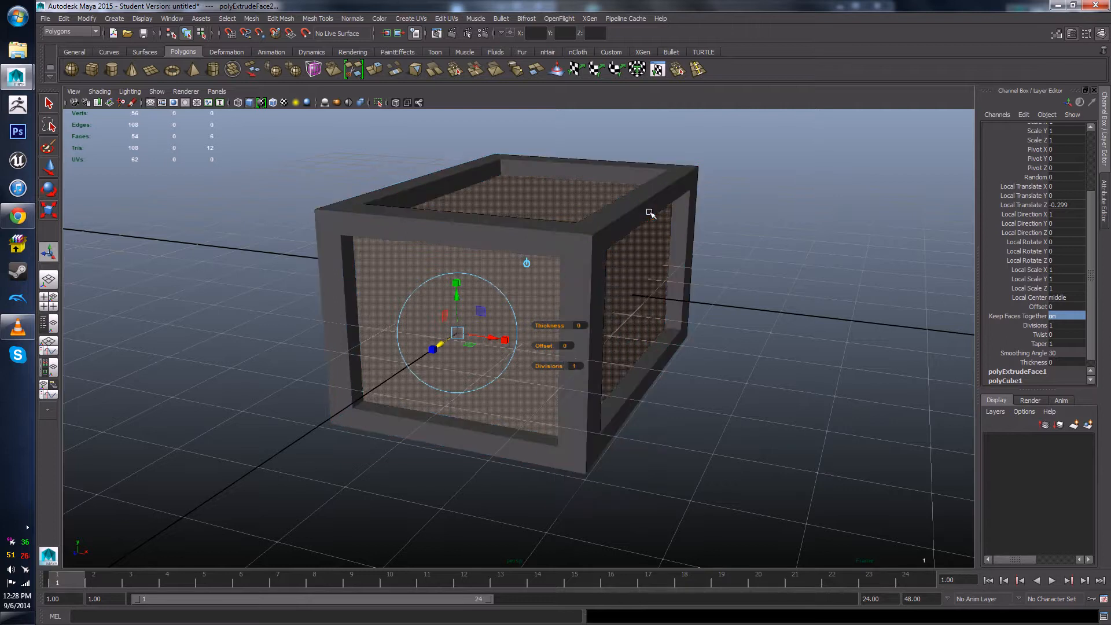
pyautogui.click(635, 212)
pyautogui.scroll(-4, 717, 316)
pyautogui.click(722, 330)
pyautogui.keyDown('alt'); pyautogui.moveTo(722, 361); pyautogui.dragTo(569, 380); pyautogui.keyUp('alt')
pyautogui.click(601, 337)
pyautogui.scroll(5, 511, 340)
# - Examine the crate's frame and recessed panels, closing in on one upper corner
pyautogui.keyDown('alt'); pyautogui.moveTo(512, 341); pyautogui.dragTo(581, 325); pyautogui.keyUp('alt')
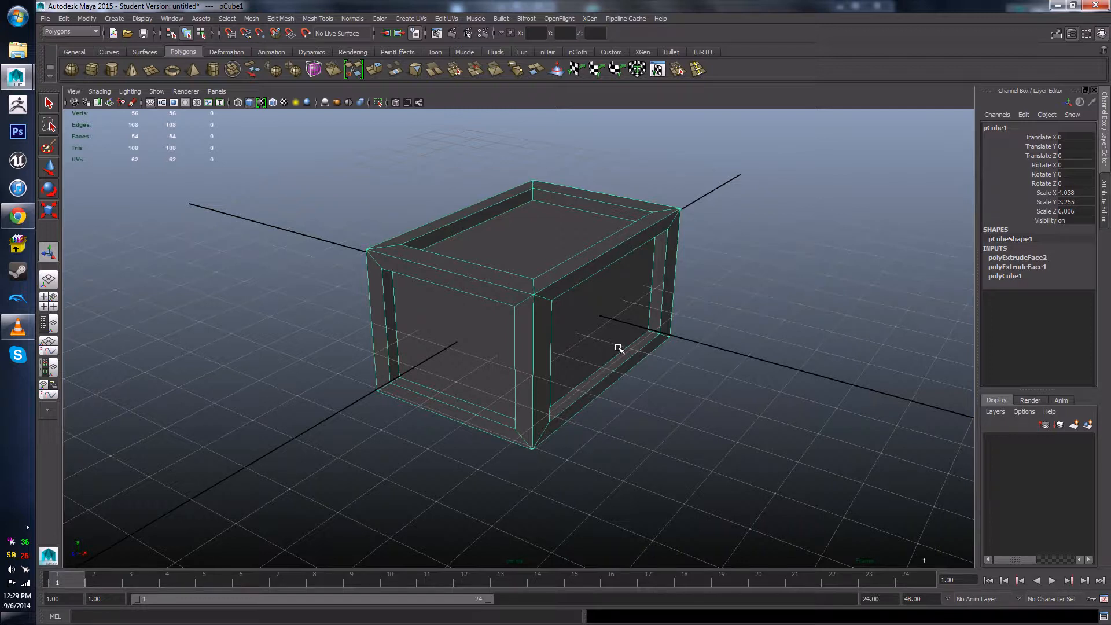
pyautogui.keyDown('alt'); pyautogui.moveTo(572, 324); pyautogui.dragTo(518, 329); pyautogui.keyUp('alt')
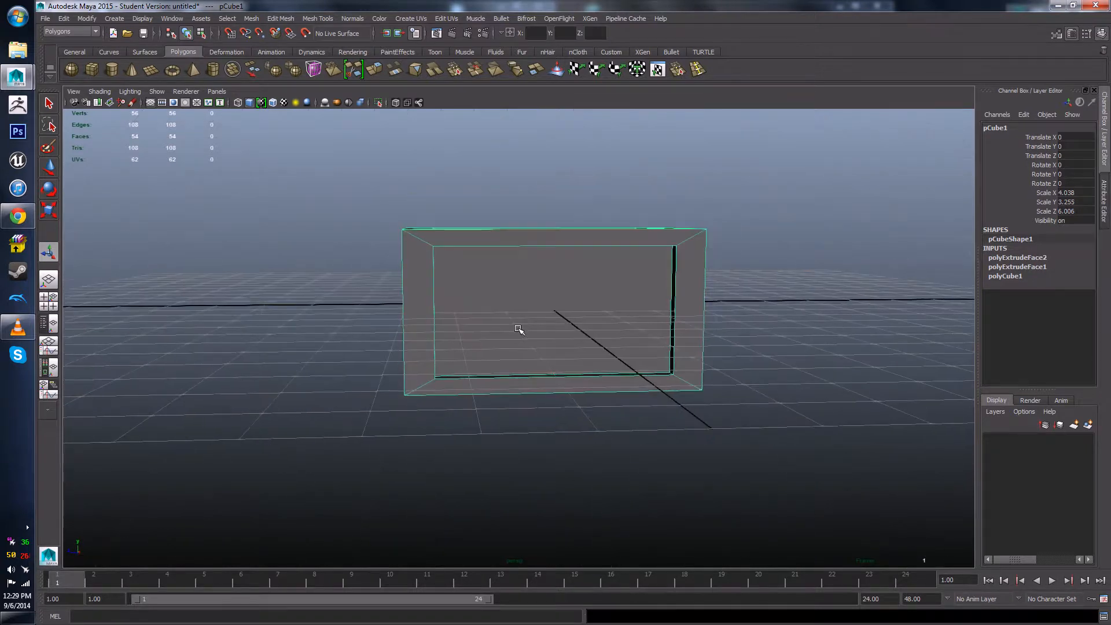
pyautogui.keyDown('alt'); pyautogui.moveTo(602, 318); pyautogui.dragTo(608, 307, button='right'); pyautogui.keyUp('alt')
pyautogui.keyDown('alt'); pyautogui.moveTo(607, 307); pyautogui.dragTo(596, 336); pyautogui.keyUp('alt')
pyautogui.keyDown('alt'); pyautogui.moveTo(596, 336); pyautogui.dragTo(501, 426, button='middle'); pyautogui.keyUp('alt')
pyautogui.keyDown('alt'); pyautogui.moveTo(501, 427); pyautogui.dragTo(560, 429, button='right'); pyautogui.keyUp('alt')
pyautogui.keyDown('alt'); pyautogui.moveTo(560, 430); pyautogui.dragTo(519, 438); pyautogui.keyUp('alt')
pyautogui.keyDown('alt'); pyautogui.moveTo(529, 429); pyautogui.dragTo(541, 365, button='right'); pyautogui.keyUp('alt')
pyautogui.keyDown('alt'); pyautogui.moveTo(541, 365); pyautogui.dragTo(540, 364); pyautogui.keyUp('alt')
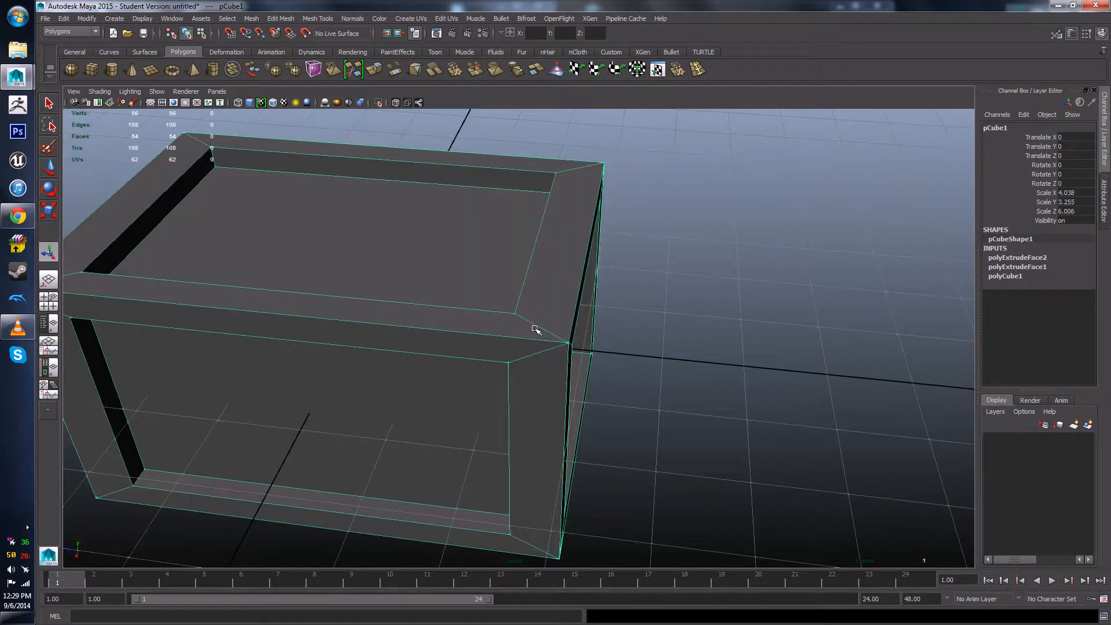
# - Switch the crate to edge selection and pick the individual edges meeting at its upper corner
pyautogui.moveTo(535, 330); pyautogui.dragTo(535, 296, button='right')
pyautogui.keyDown('alt'); pyautogui.moveTo(546, 337); pyautogui.dragTo(496, 332); pyautogui.keyUp('alt')
pyautogui.scroll(3, 455, 299)
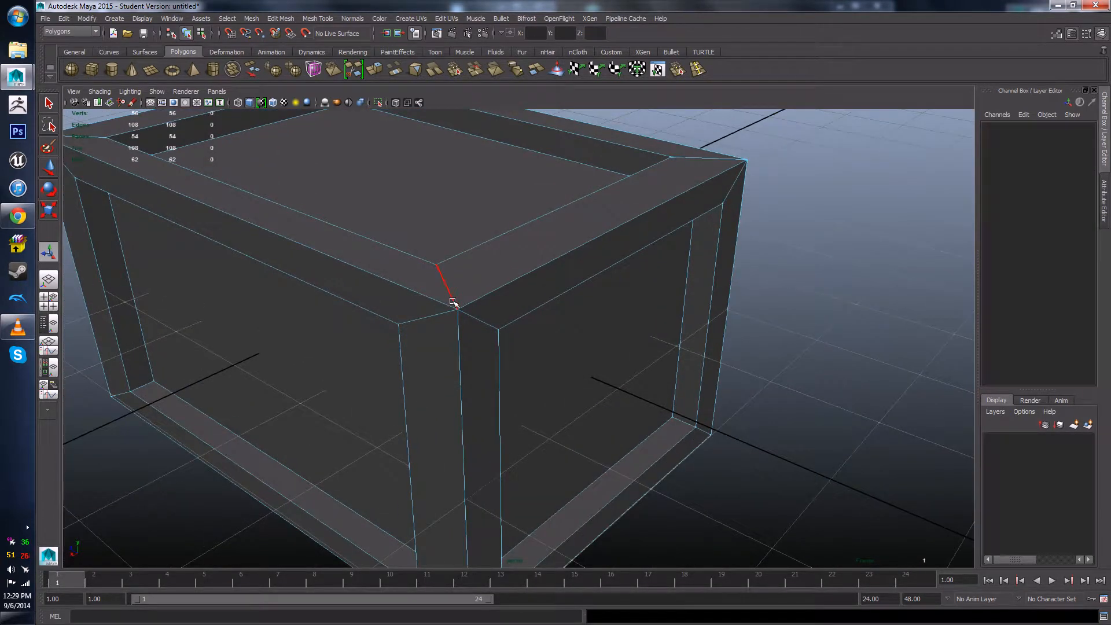
pyautogui.moveTo(460, 311); pyautogui.dragTo(453, 289, button='right')
pyautogui.click(449, 292)
pyautogui.click(437, 300)
pyautogui.click(444, 314)
pyautogui.click(467, 315)
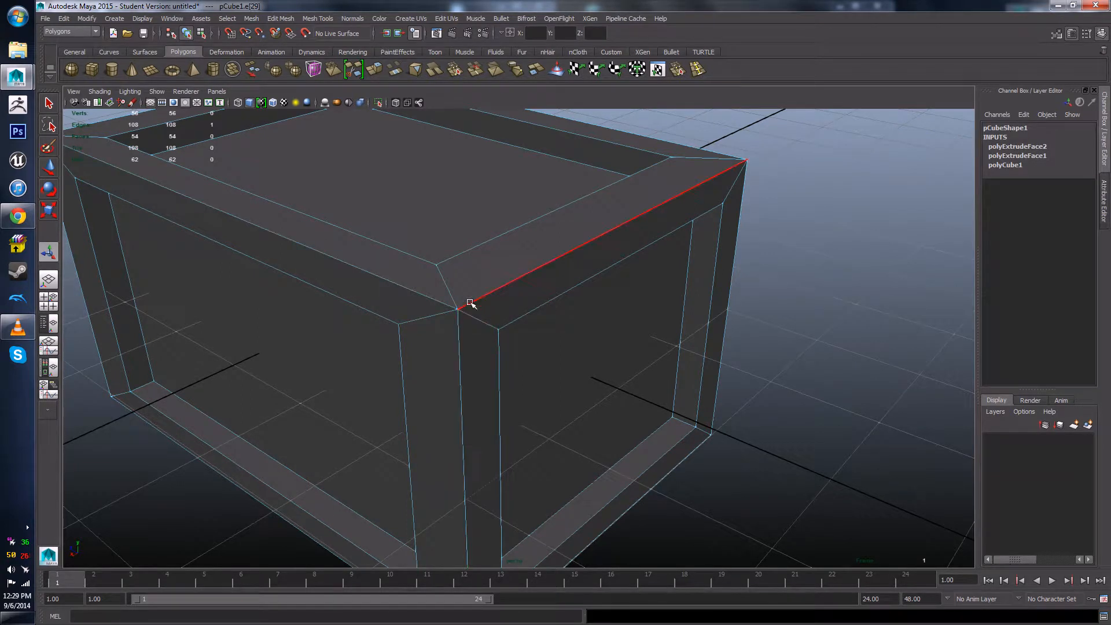
pyautogui.click(469, 303)
# - Switch to vertex selection, select the outer vertex at the crate's upper corner and examine the edges meeting there
pyautogui.keyDown('alt'); pyautogui.moveTo(462, 376); pyautogui.dragTo(495, 369); pyautogui.keyUp('alt')
pyautogui.moveTo(508, 290); pyautogui.dragTo(483, 293, button='right')
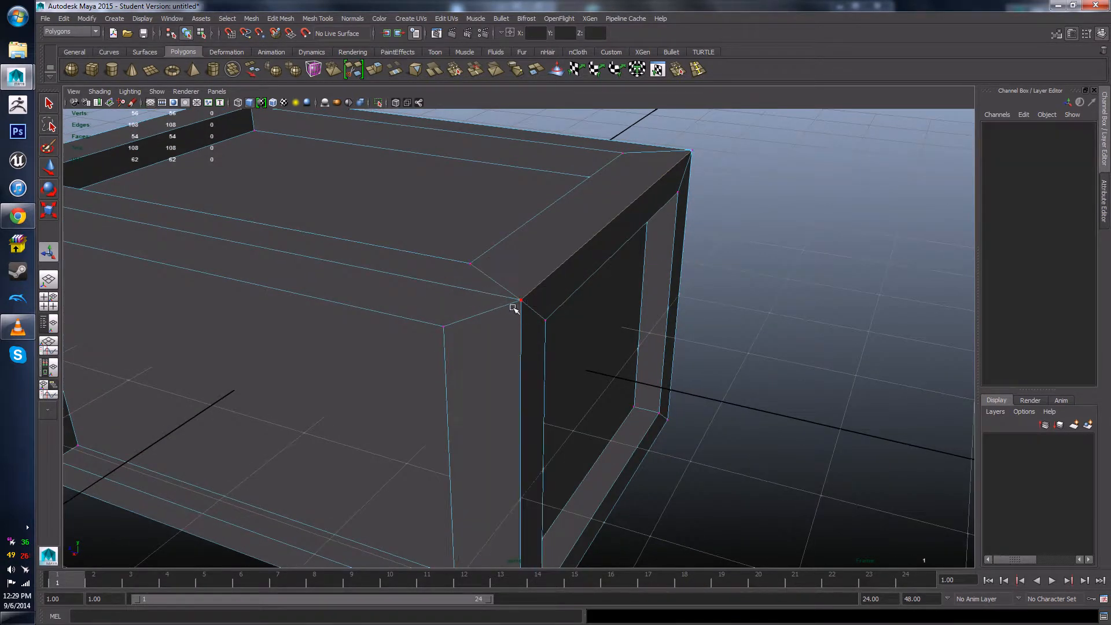
pyautogui.click(521, 300)
pyautogui.keyDown('alt'); pyautogui.moveTo(533, 374); pyautogui.dragTo(544, 369); pyautogui.keyUp('alt')
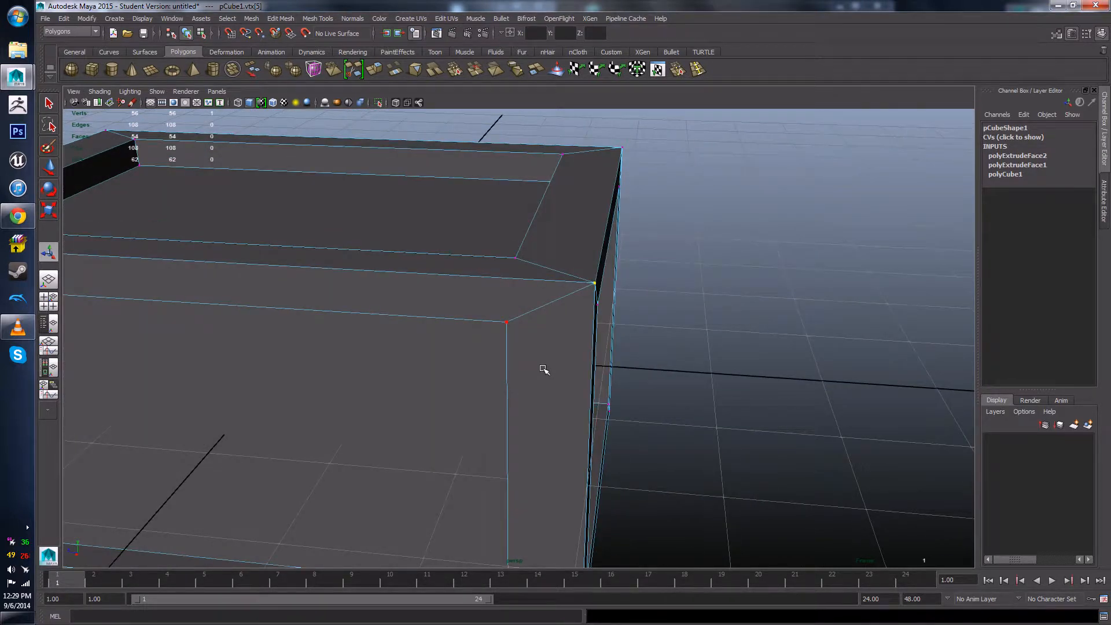
pyautogui.moveTo(568, 360)
pyautogui.keyDown('alt'); pyautogui.mouseDown()
pyautogui.moveTo(595, 384)
pyautogui.moveTo(540, 385)
pyautogui.moveTo(518, 353)
pyautogui.moveTo(570, 357)
pyautogui.mouseUp(); pyautogui.keyUp('alt')
pyautogui.scroll(-5, 521, 354)
pyautogui.scroll(3, 555, 310)
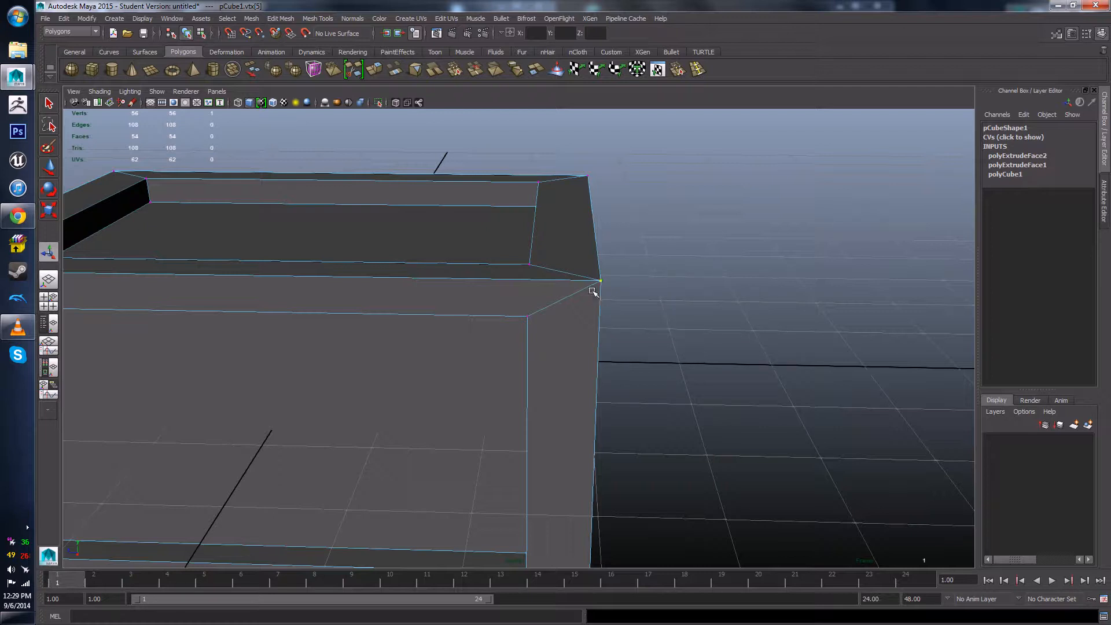
# - Return to object selection on the crate and activate the Interactive Split tool
pyautogui.scroll(-5, 578, 275)
pyautogui.keyDown('alt'); pyautogui.moveTo(498, 300); pyautogui.dragTo(555, 287); pyautogui.keyUp('alt')
pyautogui.scroll(5, 571, 289)
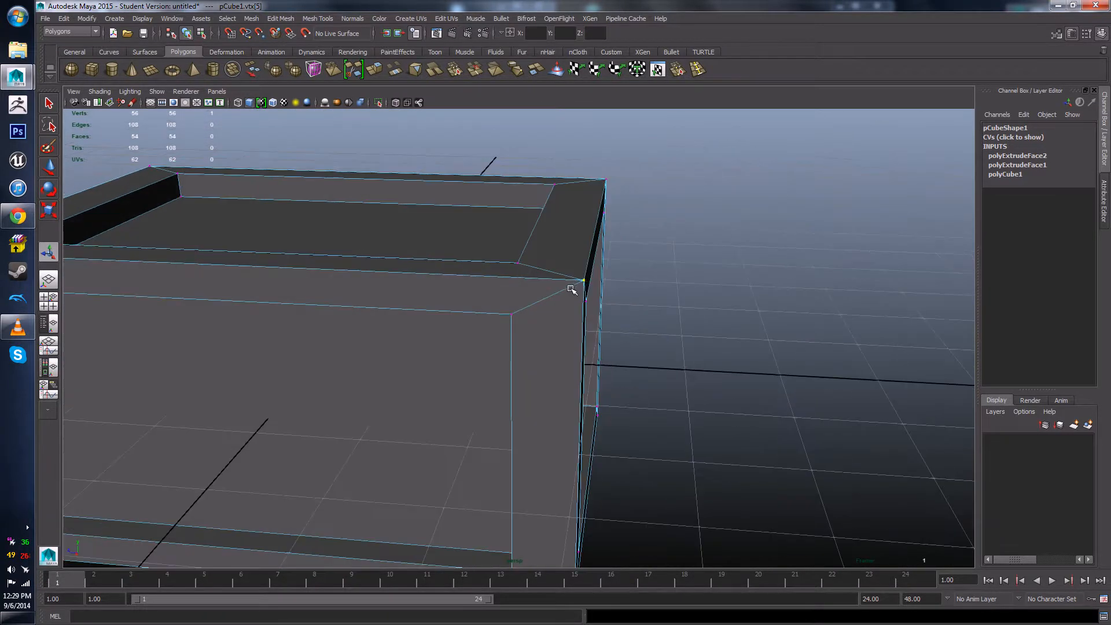
pyautogui.moveTo(538, 283); pyautogui.dragTo(565, 272, button='right')
pyautogui.click(566, 273)
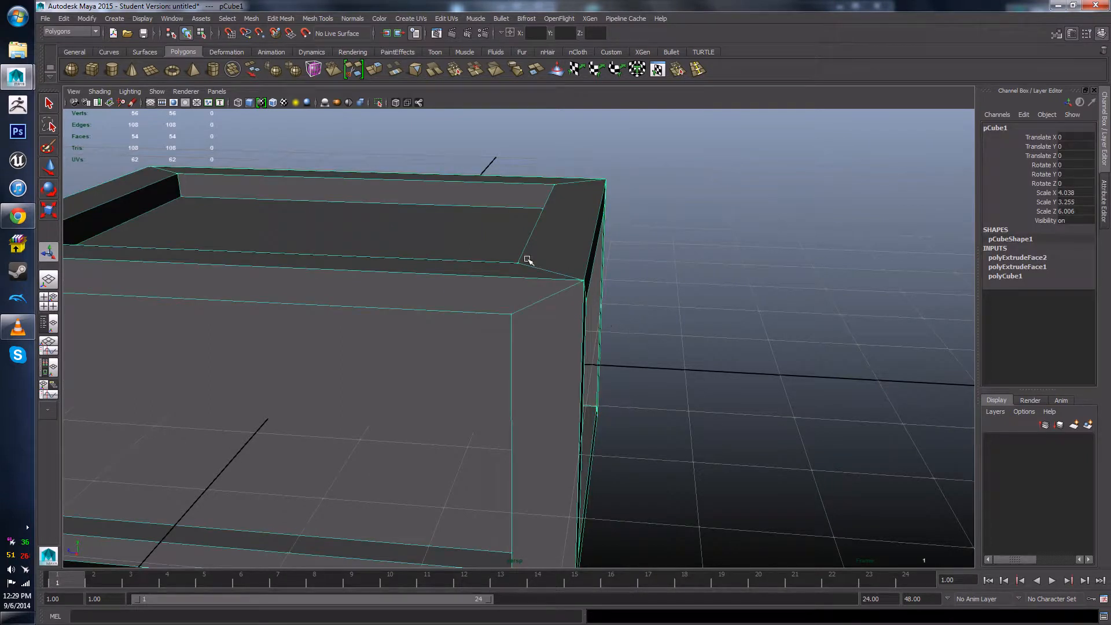
pyautogui.click(362, 74)
# - Try to split the frame at the upper corner between the top and side panels' inner corners, and undo the cut
pyautogui.keyDown('alt'); pyautogui.moveTo(620, 280); pyautogui.dragTo(761, 348); pyautogui.keyUp('alt')
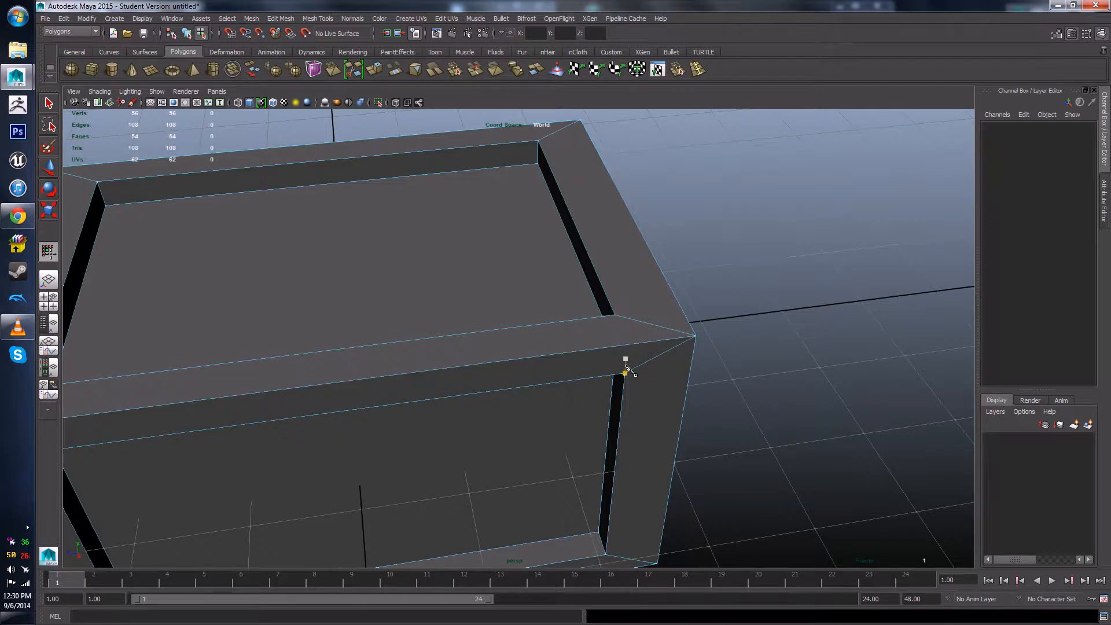
pyautogui.keyDown('alt'); pyautogui.moveTo(772, 421); pyautogui.dragTo(725, 353); pyautogui.keyUp('alt')
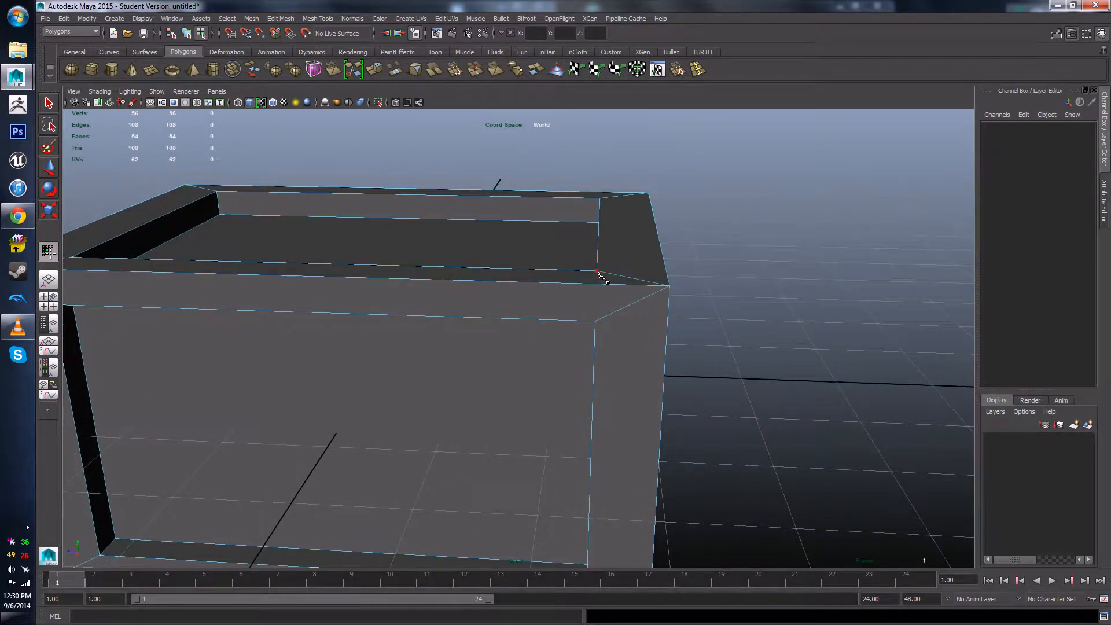
pyautogui.click(596, 270)
pyautogui.press('Escape')
pyautogui.keyDown('alt'); pyautogui.moveTo(765, 354); pyautogui.dragTo(703, 315); pyautogui.keyUp('alt')
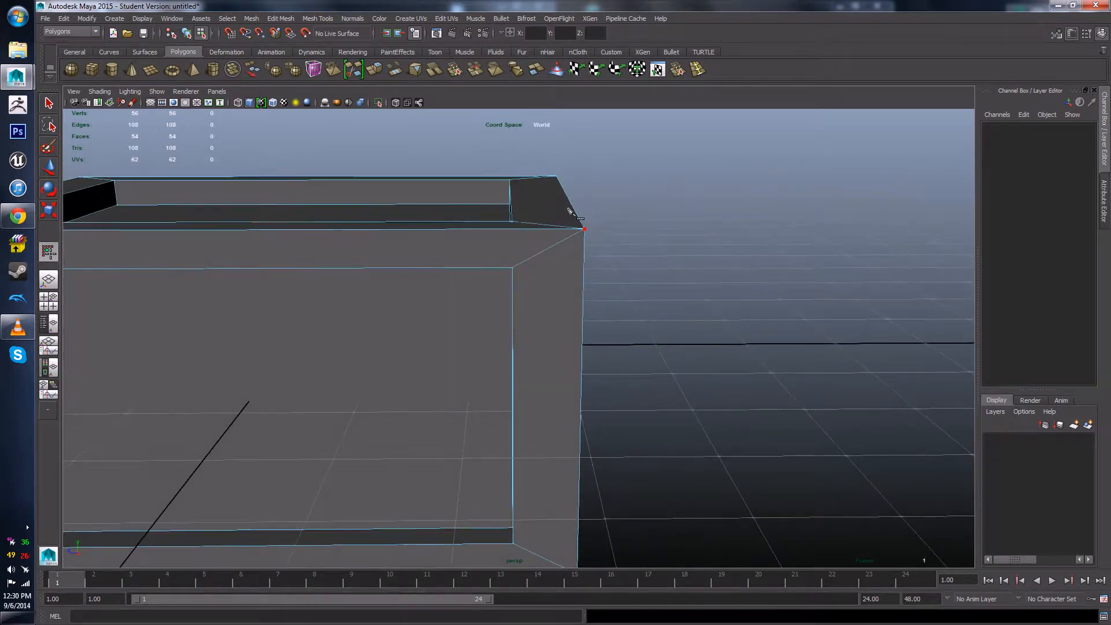
pyautogui.moveTo(681, 275)
pyautogui.keyDown('alt'); pyautogui.mouseDown()
pyautogui.moveTo(702, 270)
pyautogui.moveTo(684, 255)
pyautogui.mouseUp(); pyautogui.keyUp('alt')
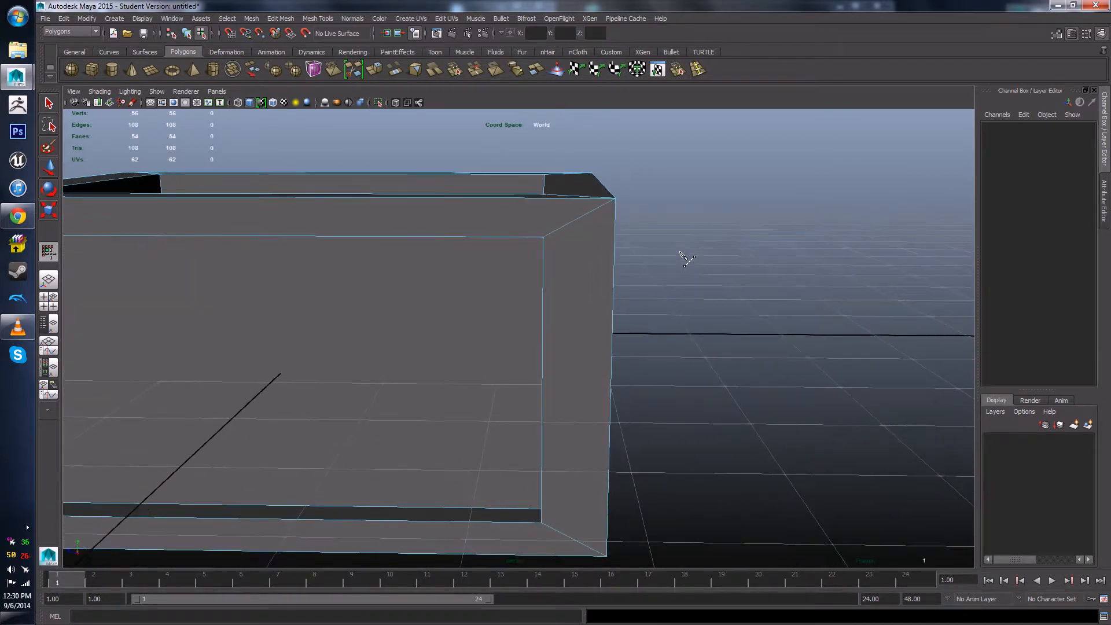
pyautogui.click(544, 237)
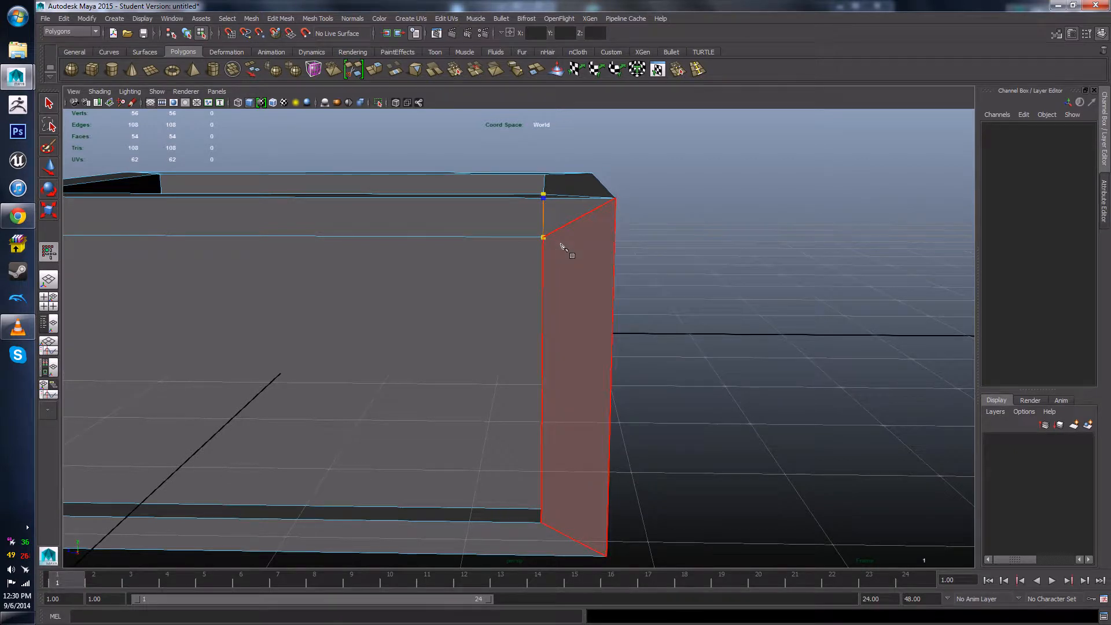
pyautogui.press('Return')
pyautogui.press('Escape')
pyautogui.keyDown('alt'); pyautogui.moveTo(634, 231); pyautogui.dragTo(595, 347); pyautogui.keyUp('alt')
pyautogui.scroll(-4, 651, 248)
pyautogui.hotkey('ctrl', 'z')
pyautogui.scroll(5, 596, 347)
pyautogui.keyDown('alt'); pyautogui.moveTo(533, 260); pyautogui.dragTo(589, 328, button='middle'); pyautogui.keyUp('alt')
pyautogui.click(599, 289)
pyautogui.press('Escape')
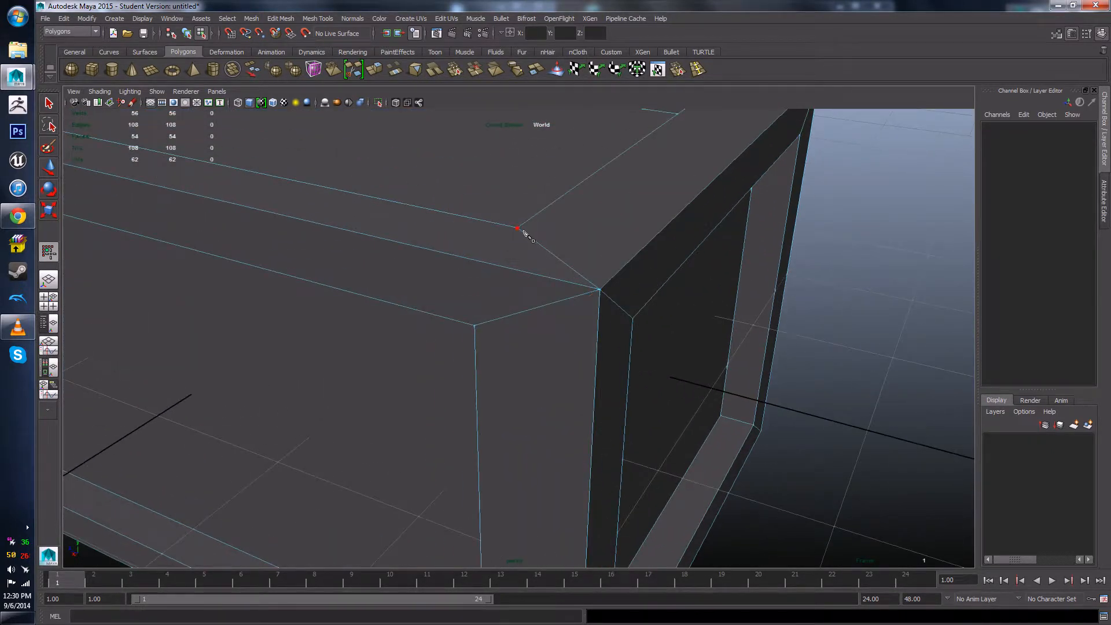
pyautogui.scroll(-5, 575, 297)
pyautogui.keyDown('alt'); pyautogui.moveTo(575, 296); pyautogui.dragTo(510, 289); pyautogui.keyUp('alt')
pyautogui.click(492, 301)
pyautogui.press('Escape')
# - Split the frame across its upper edge, from the top recess's inner corner to the long side panel's adjacent inner corner
pyautogui.click(490, 272)
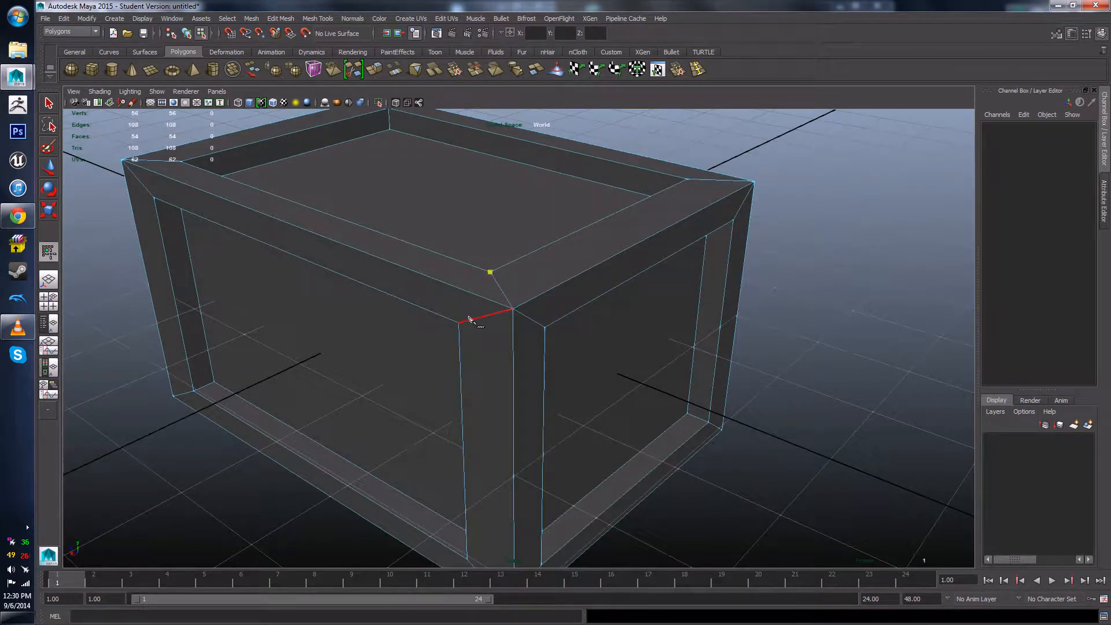
pyautogui.click(459, 322)
pyautogui.press('Return')
pyautogui.click(674, 387)
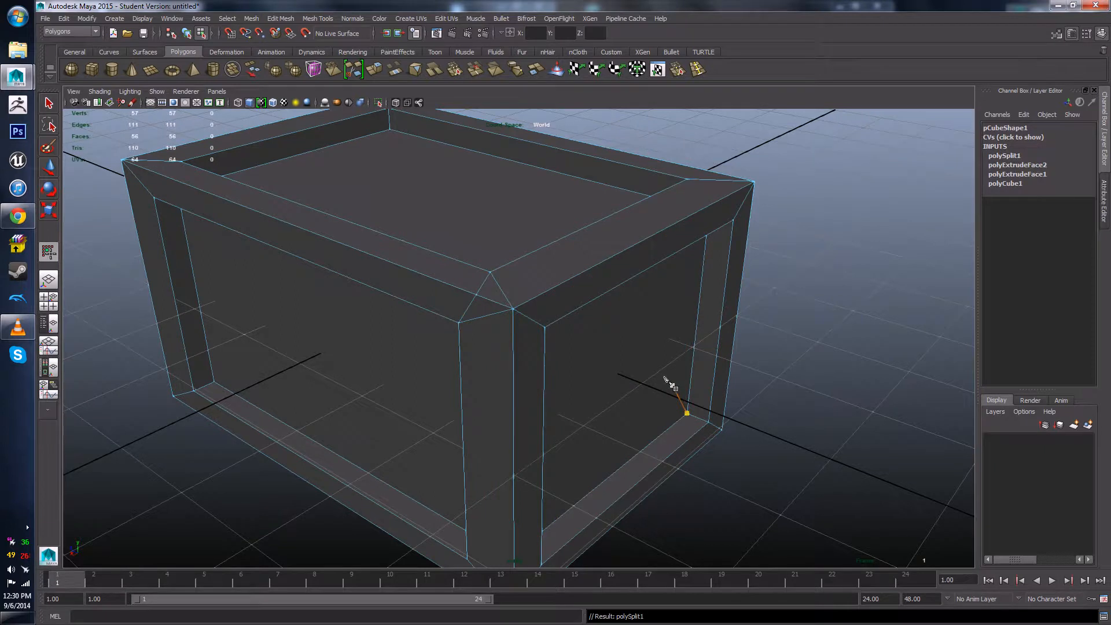
# - Move the new vertex on the upper edge along that edge into line with the panels' inner corners, then clear the selection
pyautogui.keyDown('alt'); pyautogui.moveTo(602, 304); pyautogui.dragTo(662, 315); pyautogui.keyUp('alt')
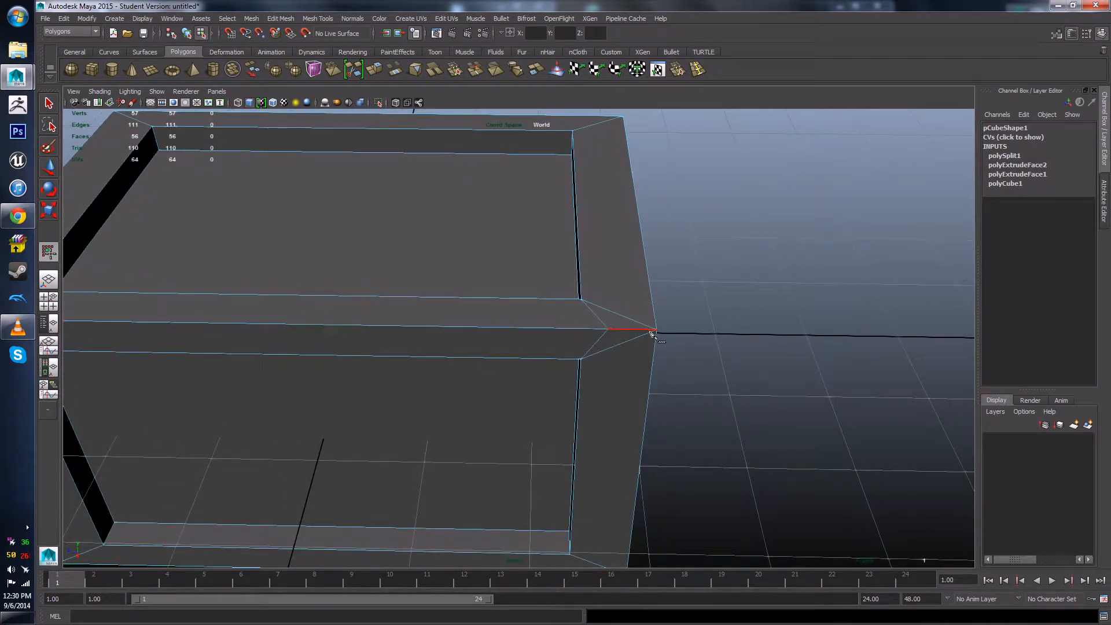
pyautogui.scroll(-5, 721, 347)
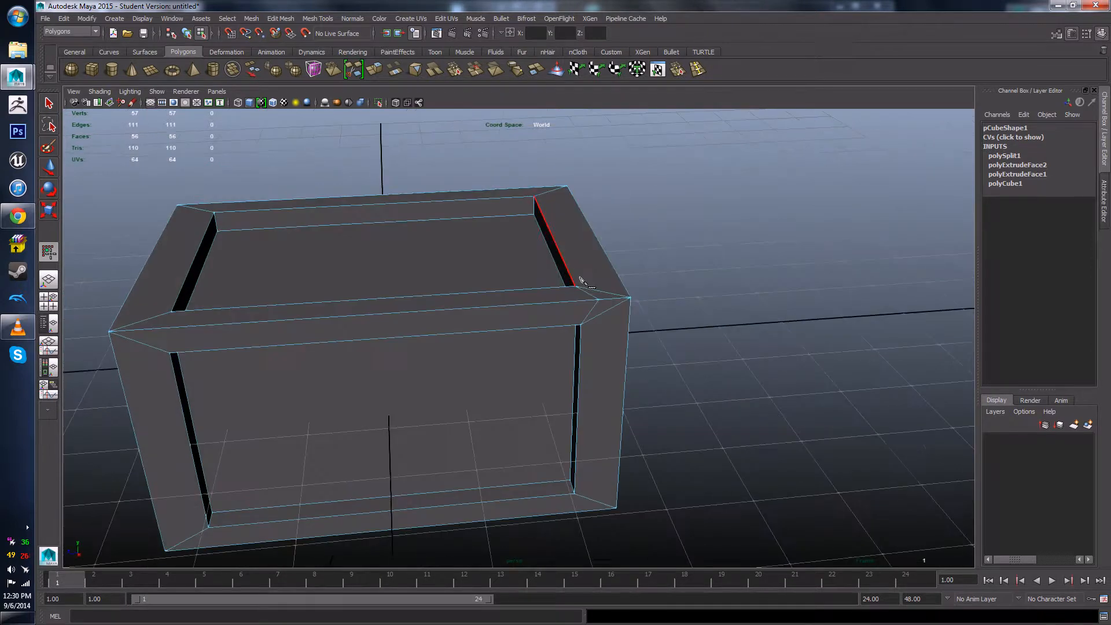
pyautogui.scroll(5, 639, 318)
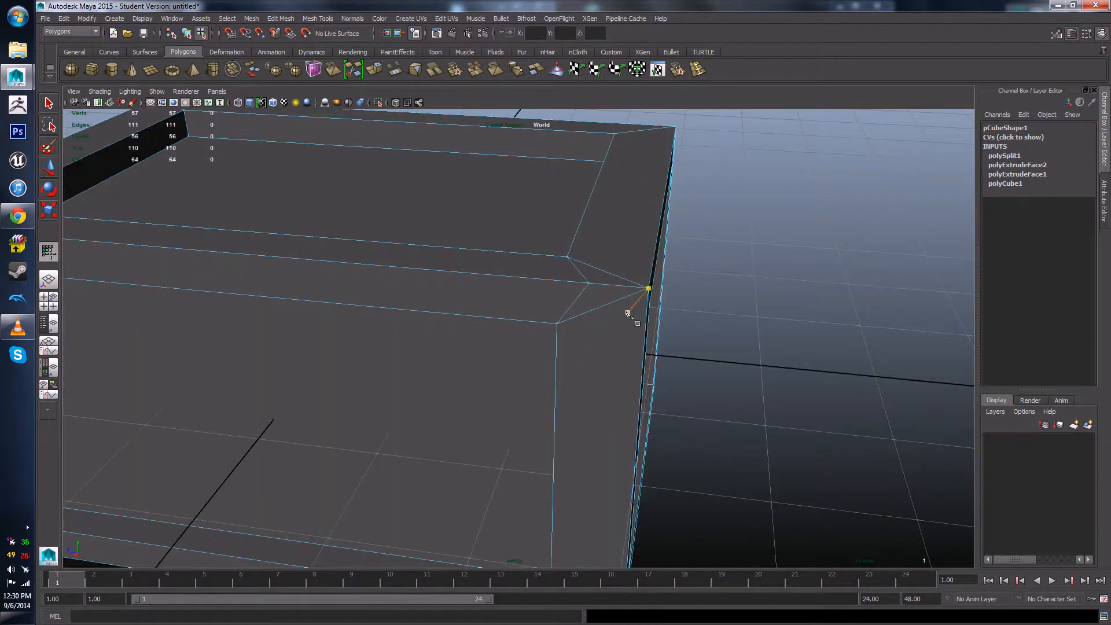
pyautogui.keyDown('alt'); pyautogui.moveTo(602, 301); pyautogui.dragTo(617, 299); pyautogui.keyUp('alt')
pyautogui.moveTo(625, 277); pyautogui.dragTo(602, 277, button='right')
pyautogui.click(49, 166)
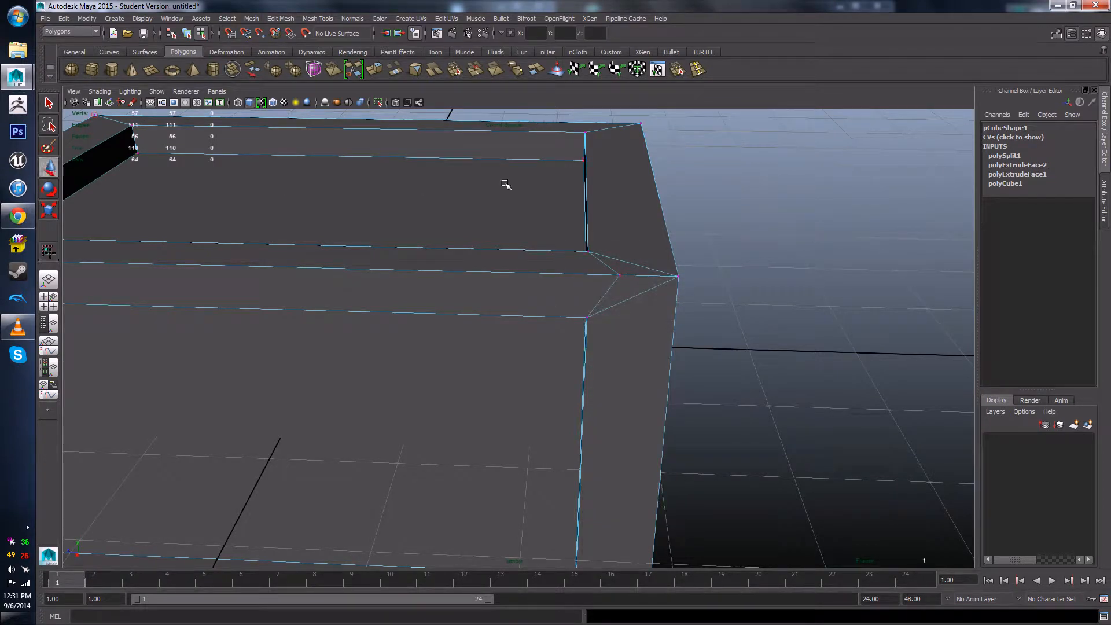
pyautogui.click(620, 276)
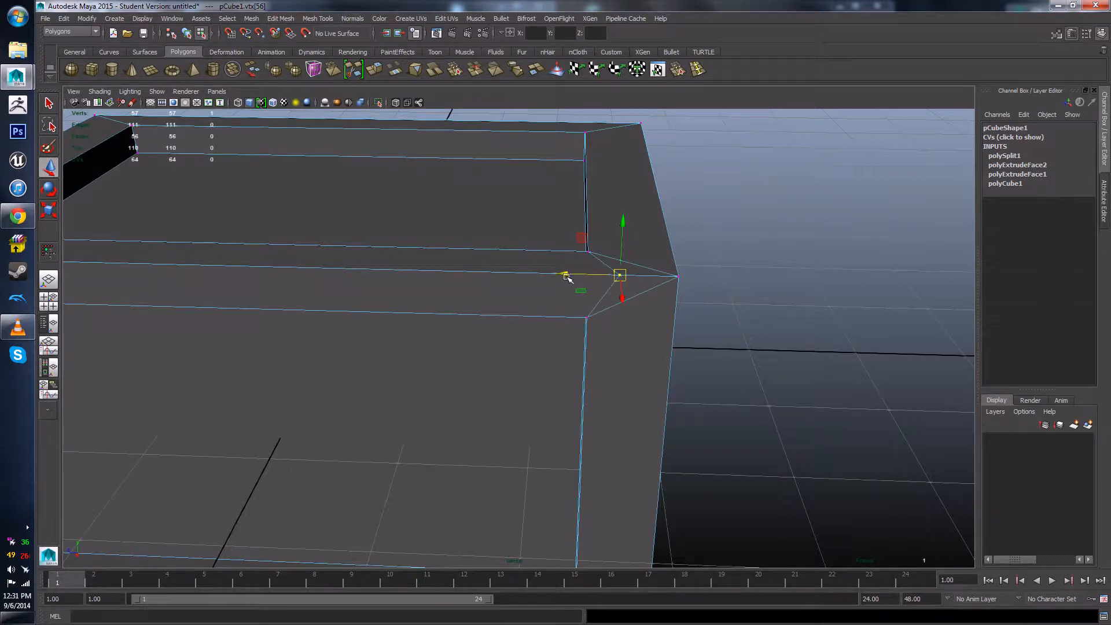
pyautogui.keyDown('alt'); pyautogui.moveTo(566, 276); pyautogui.dragTo(565, 335); pyautogui.keyUp('alt')
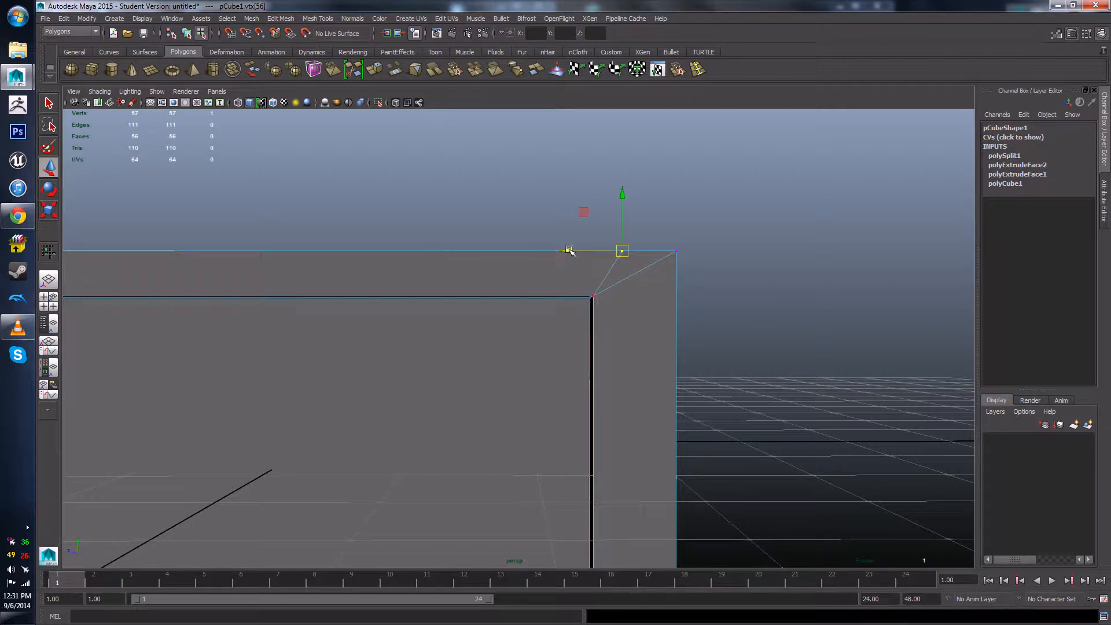
pyautogui.moveTo(572, 250); pyautogui.dragTo(535, 253)
pyautogui.keyDown('alt'); pyautogui.moveTo(673, 269); pyautogui.dragTo(648, 311); pyautogui.keyUp('alt')
pyautogui.click(683, 304)
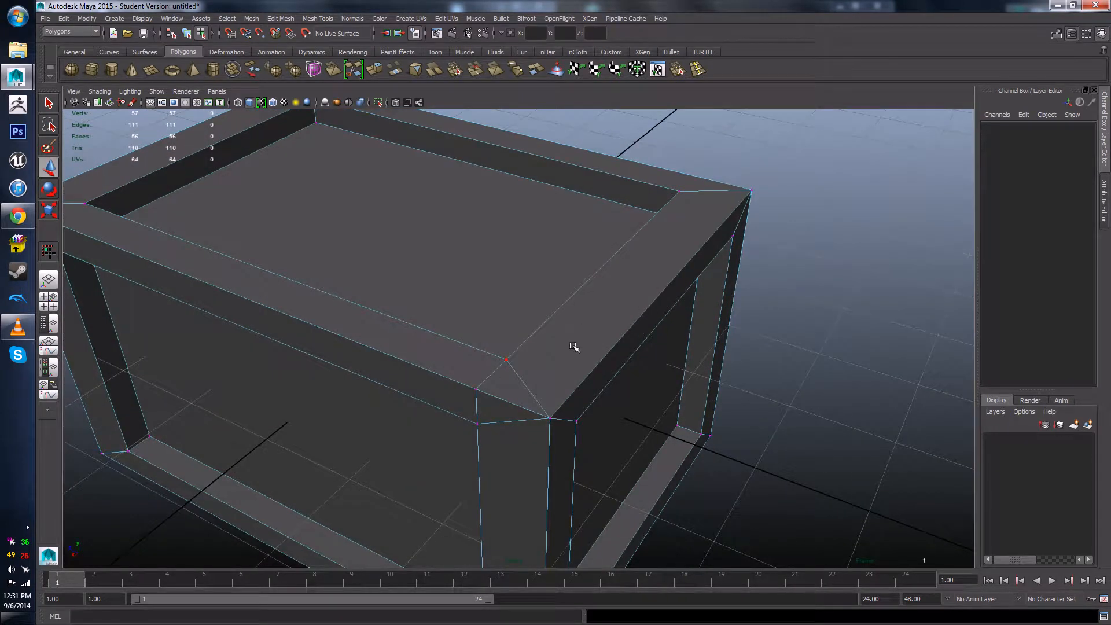
# - Use the Interactive Split tool to connect the top recess's inner corner to the end panel's inner corner across the upper edge
pyautogui.keyDown('alt'); pyautogui.moveTo(573, 346); pyautogui.dragTo(543, 339); pyautogui.keyUp('alt')
pyautogui.click(354, 72)
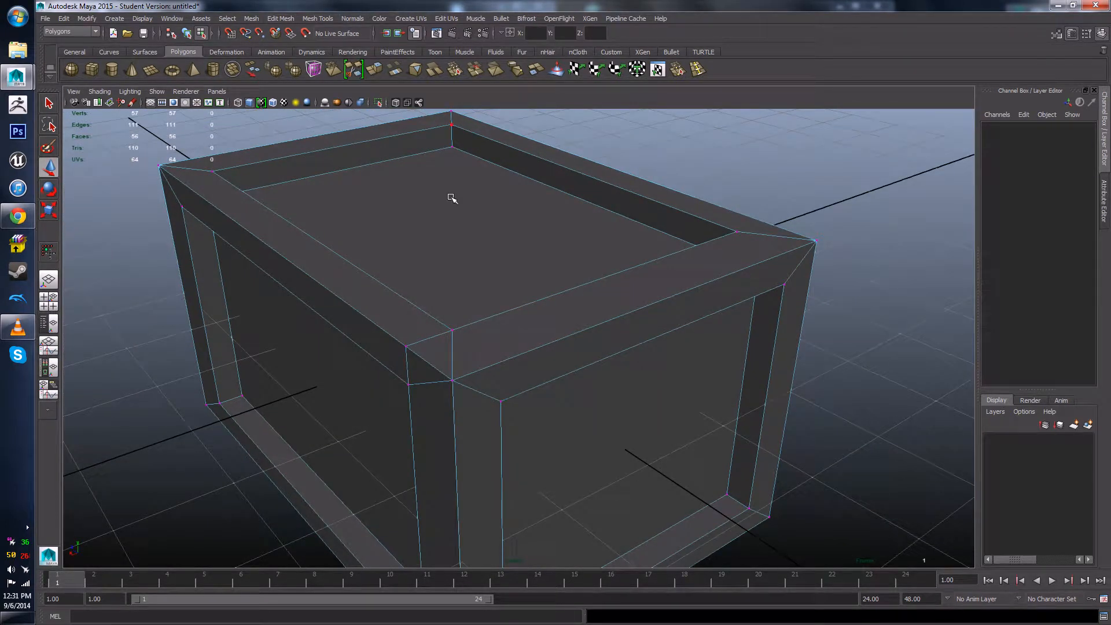
pyautogui.keyDown('alt'); pyautogui.moveTo(483, 290); pyautogui.dragTo(403, 307); pyautogui.keyUp('alt')
pyautogui.keyDown('alt'); pyautogui.moveTo(403, 308); pyautogui.dragTo(576, 285, button='middle'); pyautogui.keyUp('alt')
pyautogui.keyDown('alt'); pyautogui.moveTo(576, 286); pyautogui.dragTo(577, 277); pyautogui.keyUp('alt')
pyautogui.keyDown('alt'); pyautogui.moveTo(577, 277); pyautogui.dragTo(561, 192, button='middle'); pyautogui.keyUp('alt')
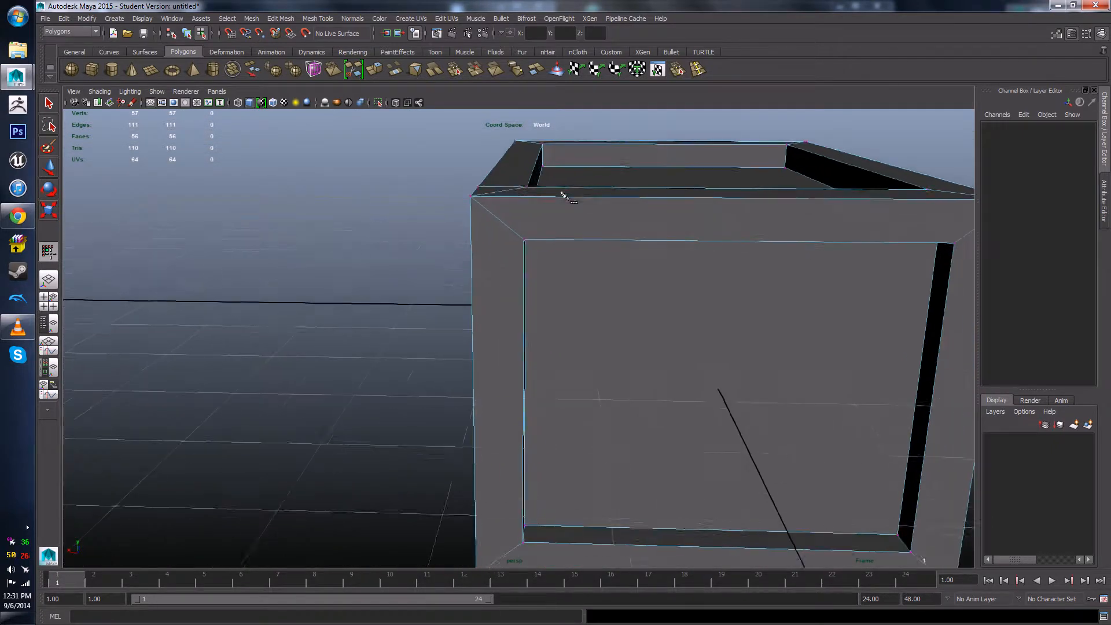
pyautogui.keyDown('alt'); pyautogui.moveTo(562, 193); pyautogui.dragTo(598, 189); pyautogui.keyUp('alt')
pyautogui.click(549, 183)
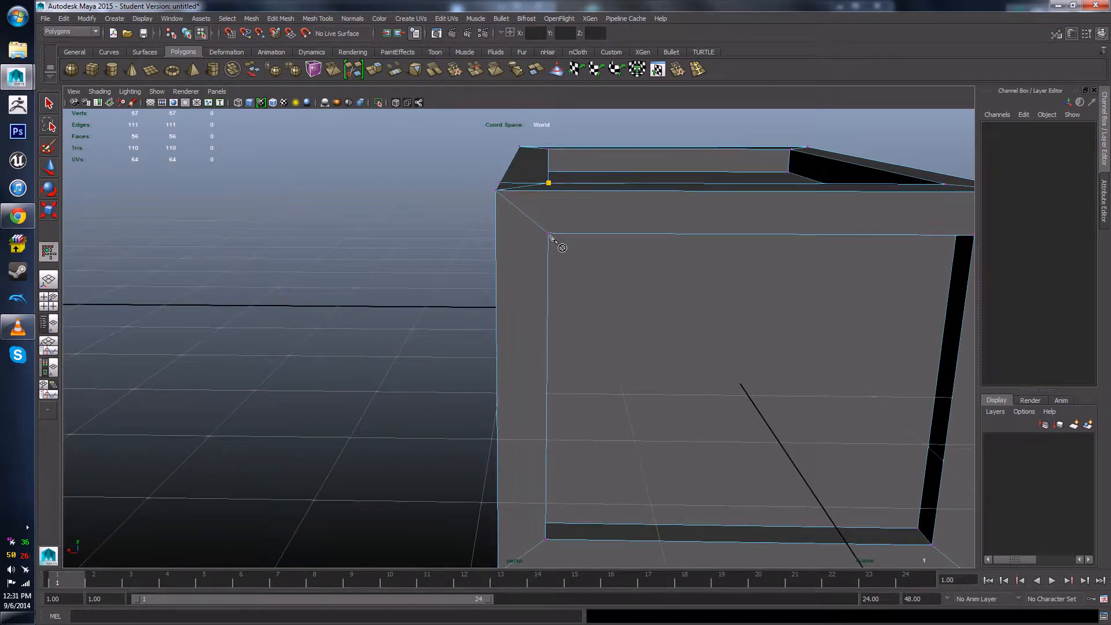
pyautogui.click(548, 234)
pyautogui.press('Return')
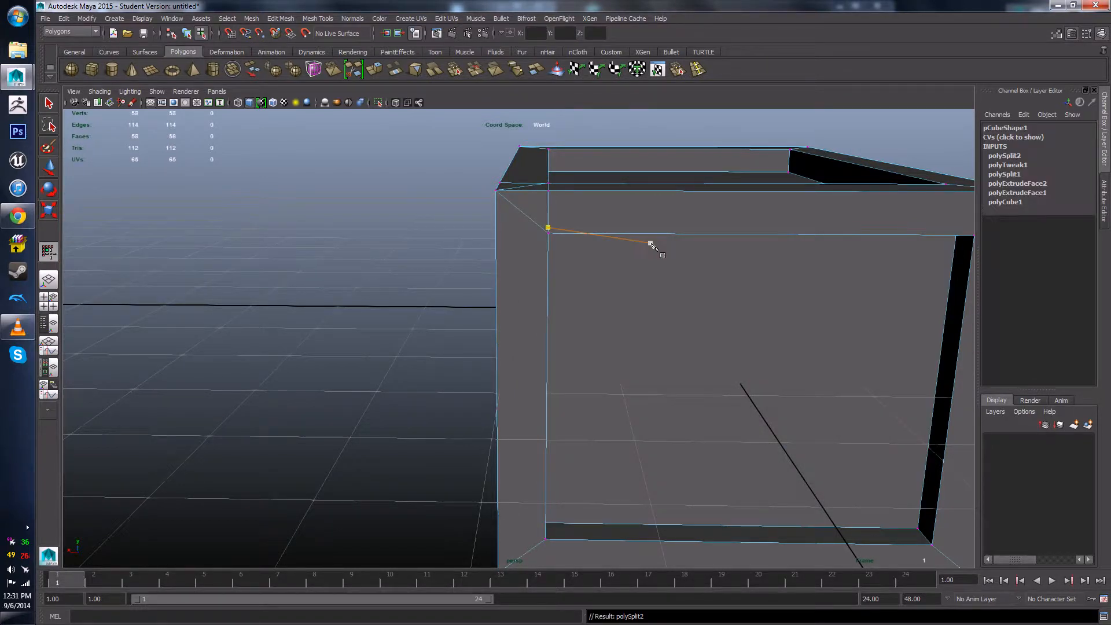
# - Split the vertical corner post, connecting the upper inner corners of the long side and end panels across its edge
pyautogui.keyDown('alt'); pyautogui.moveTo(528, 164); pyautogui.dragTo(507, 221); pyautogui.keyUp('alt')
pyautogui.click(514, 218)
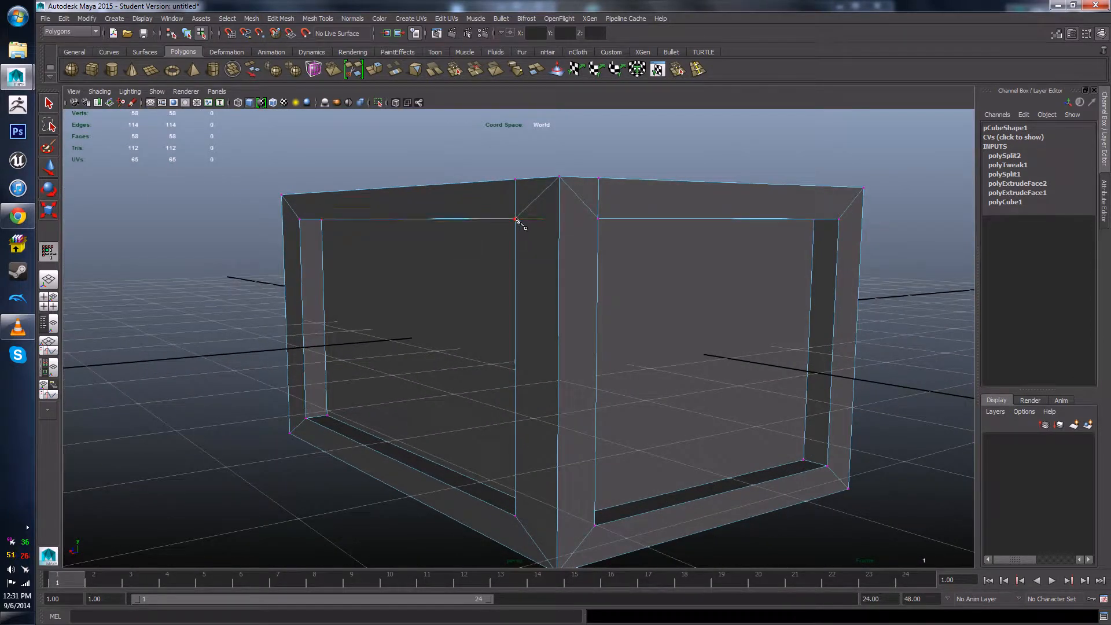
pyautogui.click(598, 219)
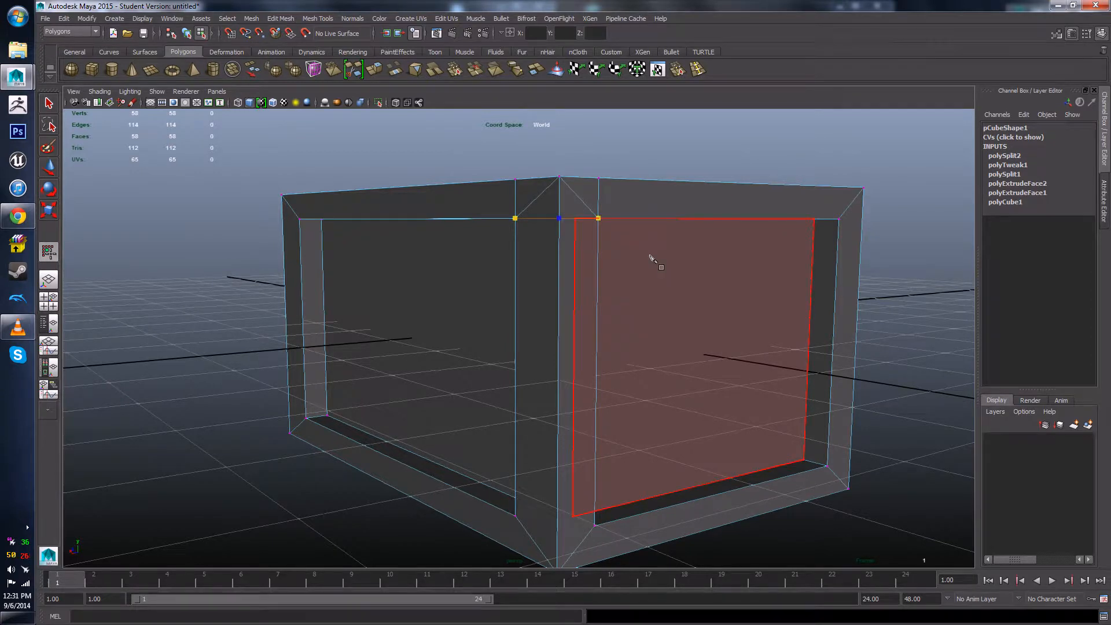
pyautogui.press('Return')
pyautogui.keyDown('alt'); pyautogui.moveTo(596, 114); pyautogui.dragTo(628, 168); pyautogui.keyUp('alt')
pyautogui.keyDown('alt'); pyautogui.moveTo(326, 263); pyautogui.dragTo(377, 290); pyautogui.keyUp('alt')
pyautogui.keyDown('alt'); pyautogui.moveTo(665, 307); pyautogui.dragTo(602, 248); pyautogui.keyUp('alt')
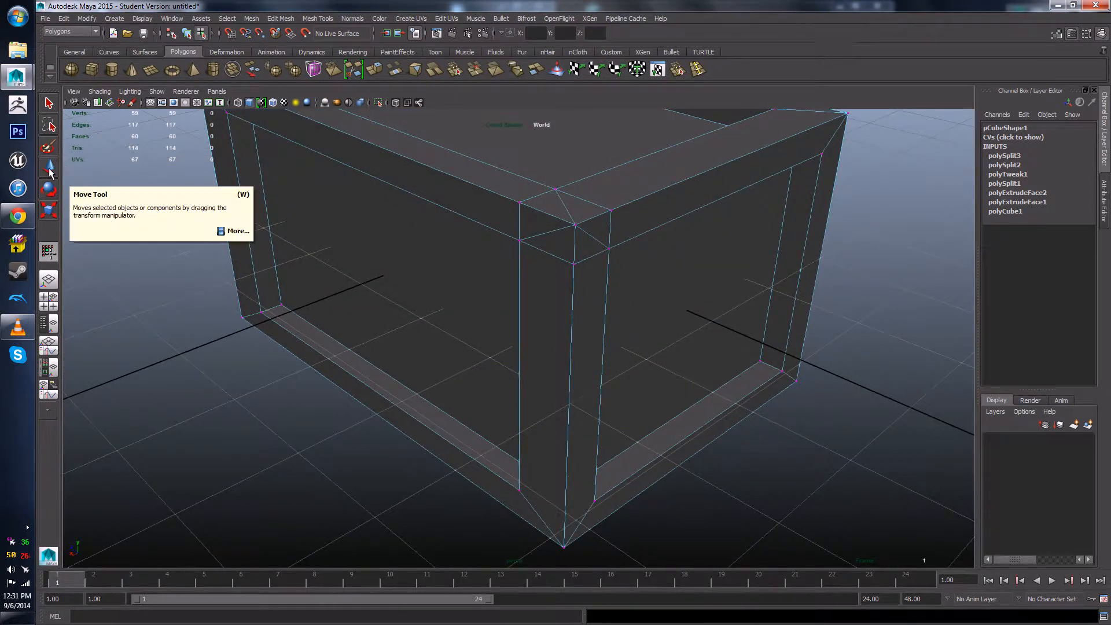
# - Switch the crate to edge selection and delete the diagonal edge on the end face of the split corner
pyautogui.rightClick(565, 231)
pyautogui.moveTo(550, 200); pyautogui.dragTo(599, 190, button='right')
pyautogui.click(610, 207)
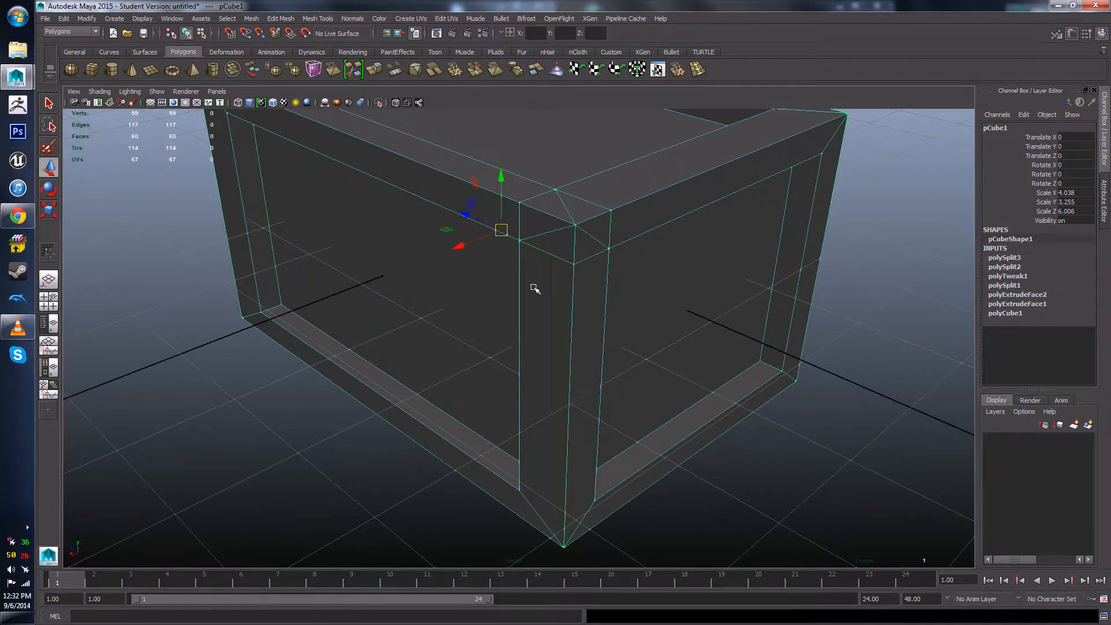
pyautogui.moveTo(567, 283)
pyautogui.keyDown('alt'); pyautogui.mouseDown()
pyautogui.moveTo(592, 273)
pyautogui.moveTo(588, 256)
pyautogui.moveTo(599, 265)
pyautogui.moveTo(558, 279)
pyautogui.moveTo(567, 264)
pyautogui.mouseUp(); pyautogui.keyUp('alt')
pyautogui.moveTo(579, 190); pyautogui.dragTo(578, 174, button='right')
pyautogui.click(580, 194)
pyautogui.click(547, 215)
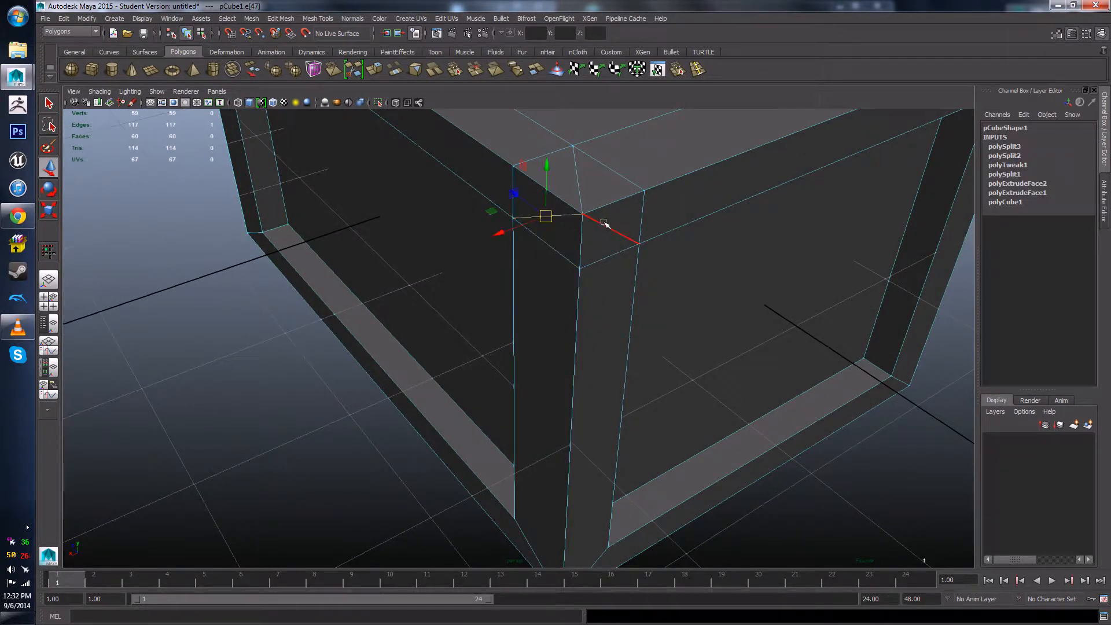
pyautogui.keyDown('alt'); pyautogui.moveTo(603, 223); pyautogui.dragTo(529, 351); pyautogui.keyUp('alt')
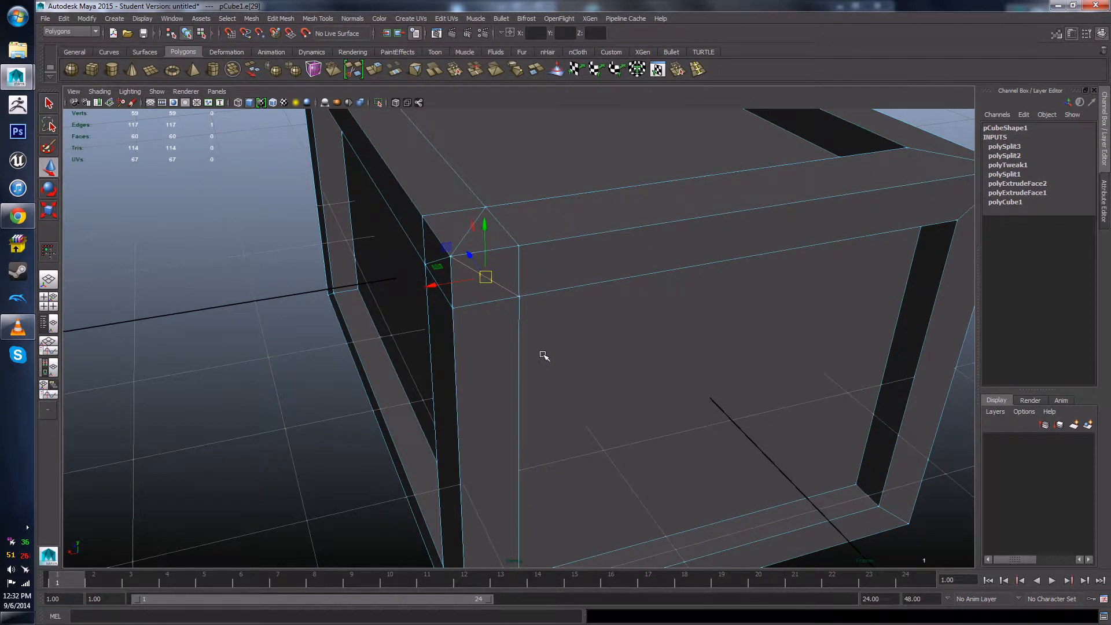
pyautogui.press('Delete')
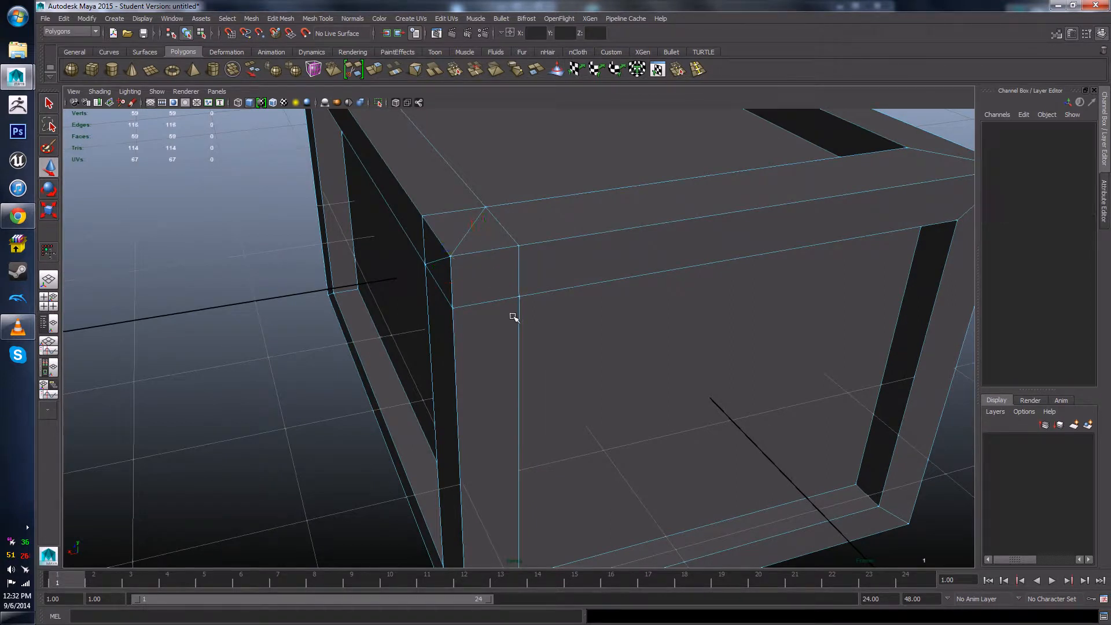
# - Delete the remaining diagonal edges on the top and long side of the split corner
pyautogui.click(462, 234)
pyautogui.press('Delete')
pyautogui.click(442, 258)
pyautogui.press('Delete')
pyautogui.keyDown('alt'); pyautogui.moveTo(480, 261); pyautogui.dragTo(518, 254); pyautogui.keyUp('alt')
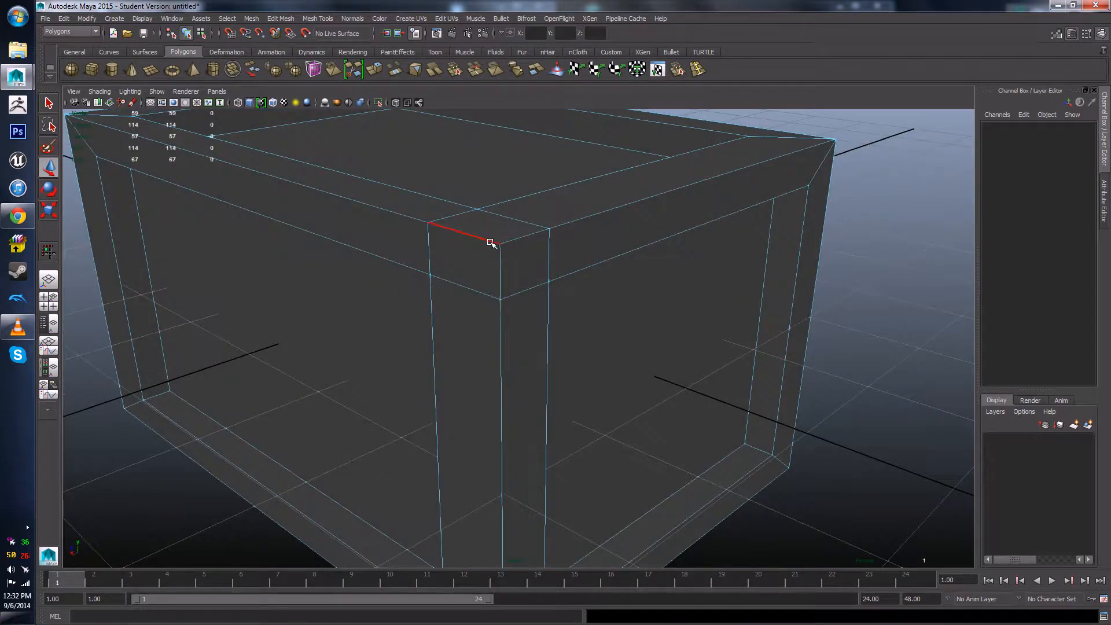
# - Select the outer upper edges of the squared corner to examine them, and clear the selection
pyautogui.click(490, 242)
pyautogui.keyDown('shift'); pyautogui.click(525, 238); pyautogui.keyUp('shift')
pyautogui.keyDown('shift'); pyautogui.click(499, 253); pyautogui.keyUp('shift')
pyautogui.keyDown('shift'); pyautogui.click(499, 253); pyautogui.keyUp('shift')
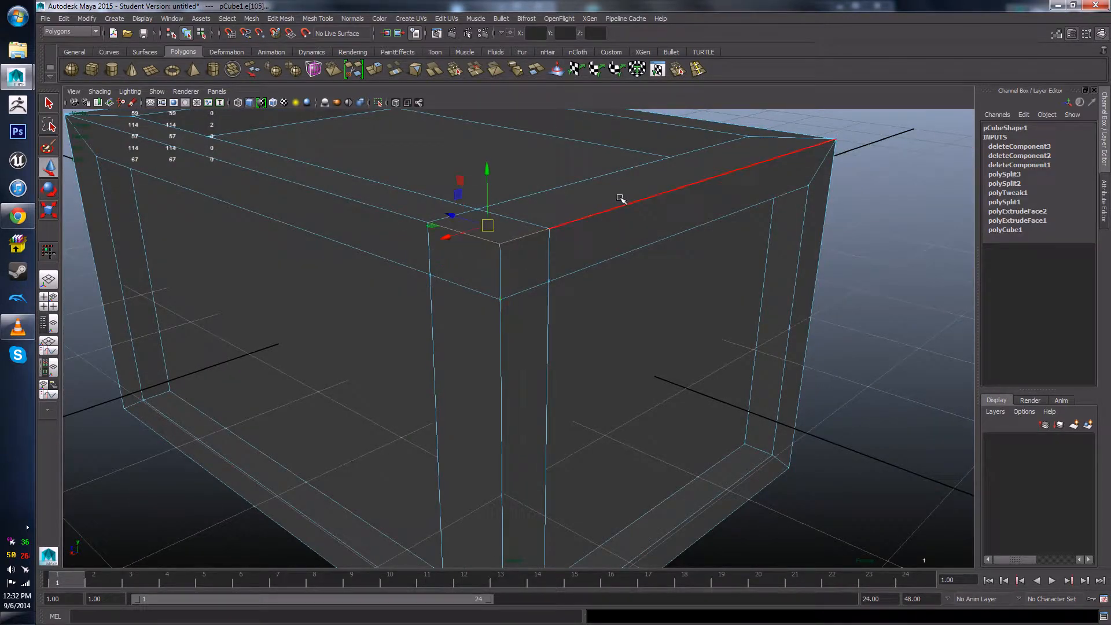
pyautogui.scroll(-5, 620, 199)
pyautogui.keyDown('alt'); pyautogui.moveTo(590, 382); pyautogui.dragTo(534, 347); pyautogui.keyUp('alt')
pyautogui.scroll(3, 650, 399)
pyautogui.click(709, 381)
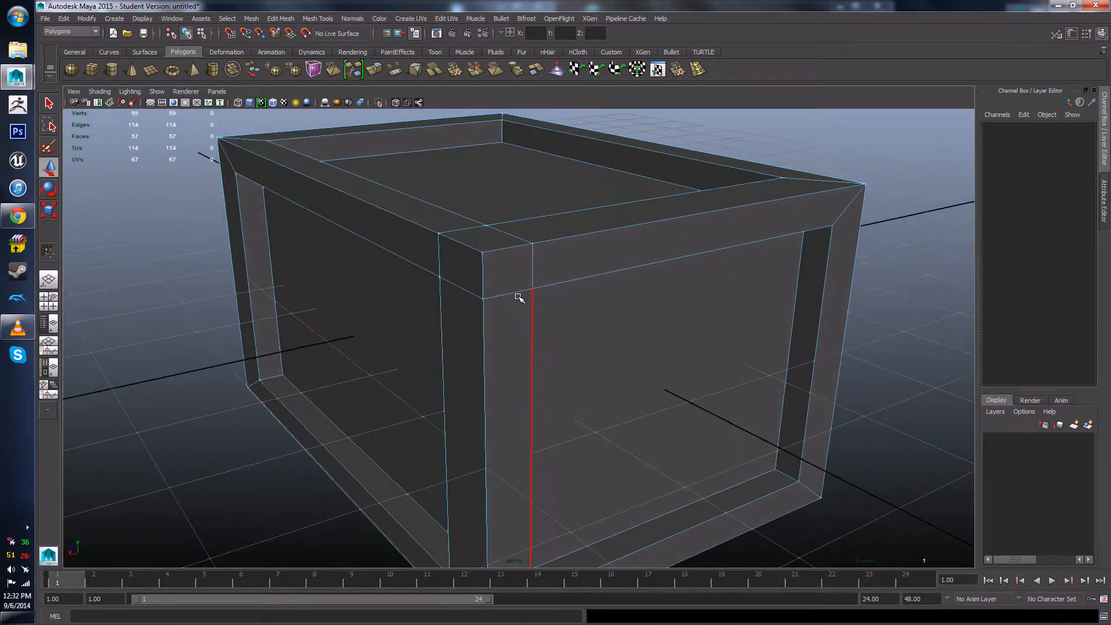
# - Examine the squared corner and compare it with the crate's other corners that still have diagonal edges
pyautogui.keyDown('alt'); pyautogui.moveTo(506, 275); pyautogui.dragTo(566, 290); pyautogui.keyUp('alt')
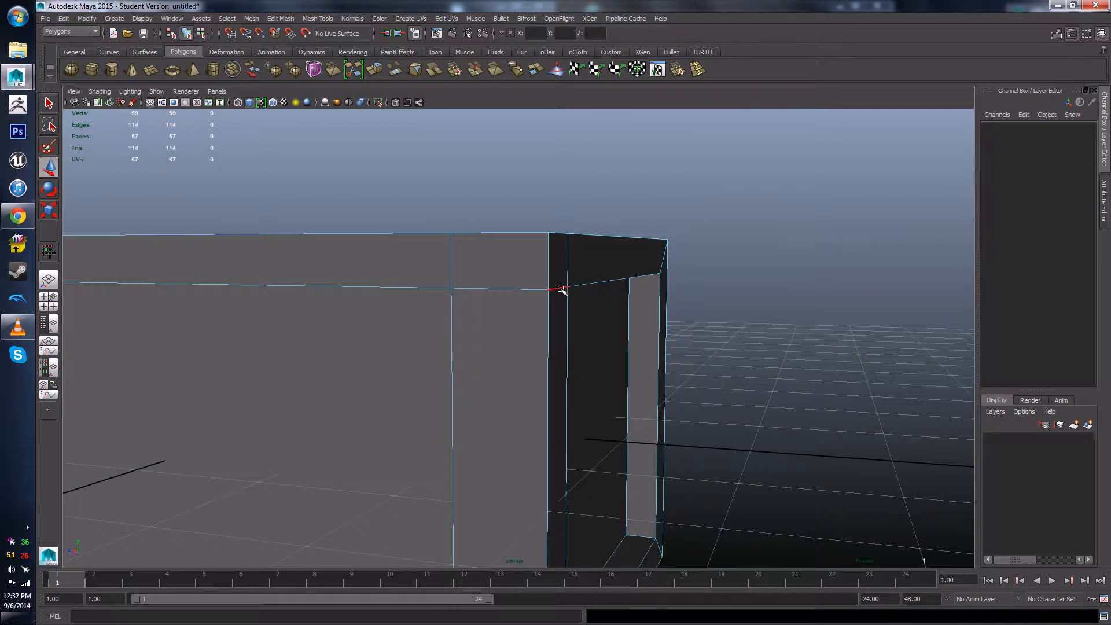
pyautogui.keyDown('alt'); pyautogui.moveTo(625, 251); pyautogui.dragTo(353, 255); pyautogui.keyUp('alt')
pyautogui.keyDown('alt'); pyautogui.moveTo(353, 254); pyautogui.dragTo(254, 208, button='middle'); pyautogui.keyUp('alt')
pyautogui.keyDown('alt'); pyautogui.moveTo(255, 208); pyautogui.dragTo(526, 310, button='right'); pyautogui.keyUp('alt')
pyautogui.keyDown('alt'); pyautogui.moveTo(526, 310); pyautogui.dragTo(367, 258); pyautogui.keyUp('alt')
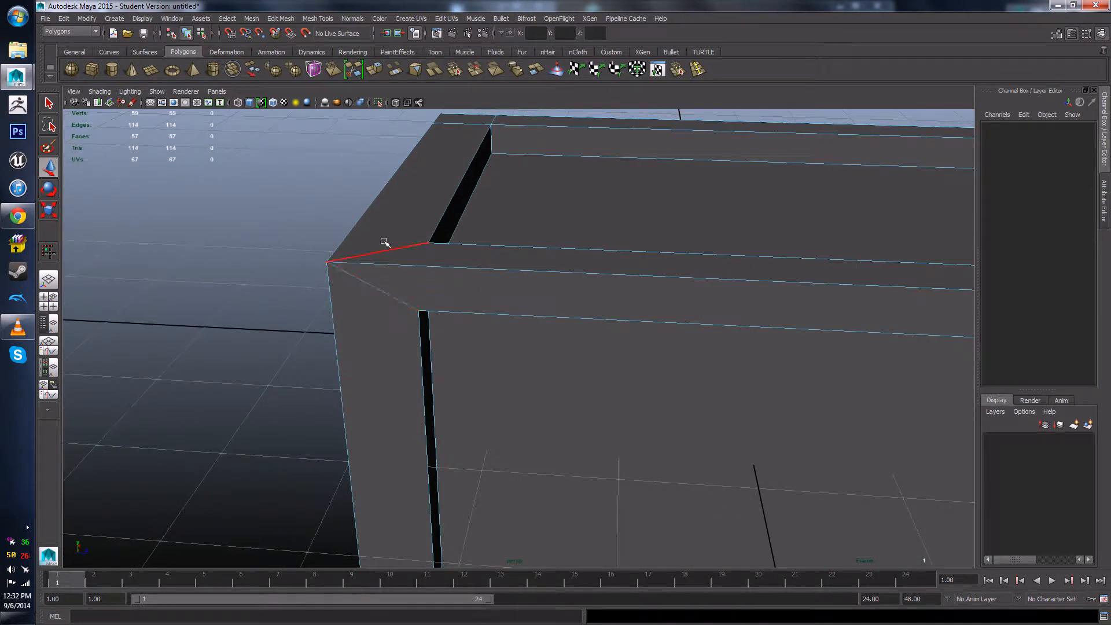
pyautogui.keyDown('alt'); pyautogui.moveTo(375, 285); pyautogui.dragTo(465, 252); pyautogui.keyUp('alt')
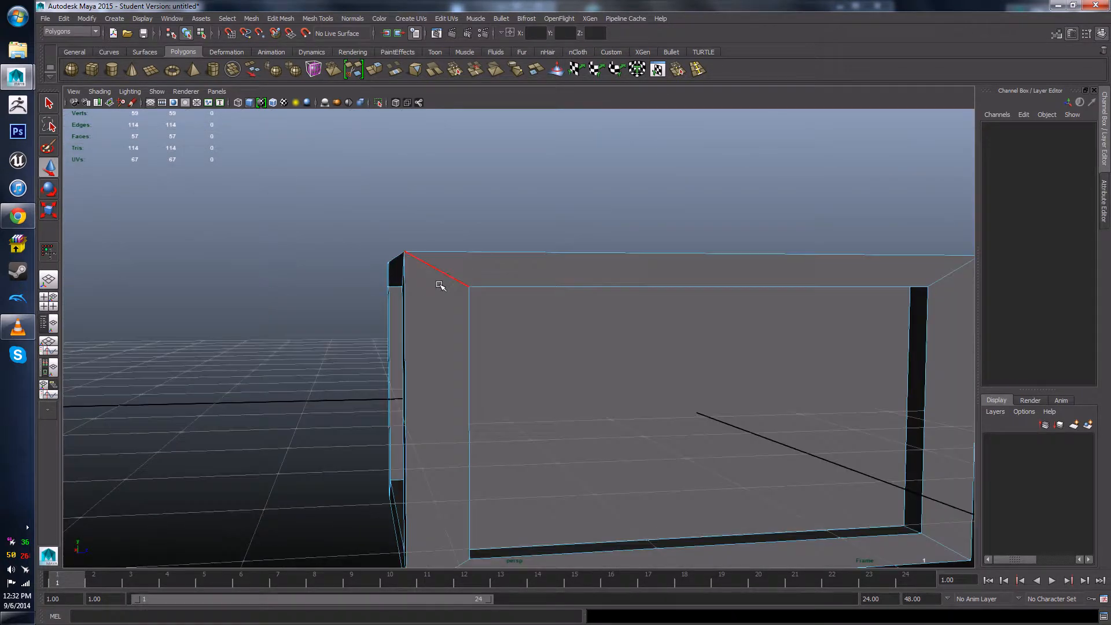
pyautogui.keyDown('alt'); pyautogui.moveTo(442, 285); pyautogui.dragTo(424, 305, button='right'); pyautogui.keyUp('alt')
pyautogui.keyDown('alt'); pyautogui.moveTo(499, 284); pyautogui.dragTo(723, 326); pyautogui.keyUp('alt')
pyautogui.keyDown('alt'); pyautogui.moveTo(555, 376); pyautogui.dragTo(577, 382, button='right'); pyautogui.keyUp('alt')
pyautogui.keyDown('alt'); pyautogui.moveTo(628, 286); pyautogui.dragTo(464, 330); pyautogui.keyUp('alt')
pyautogui.scroll(-4, 565, 309)
pyautogui.scroll(3, 456, 324)
pyautogui.scroll(5, 472, 324)
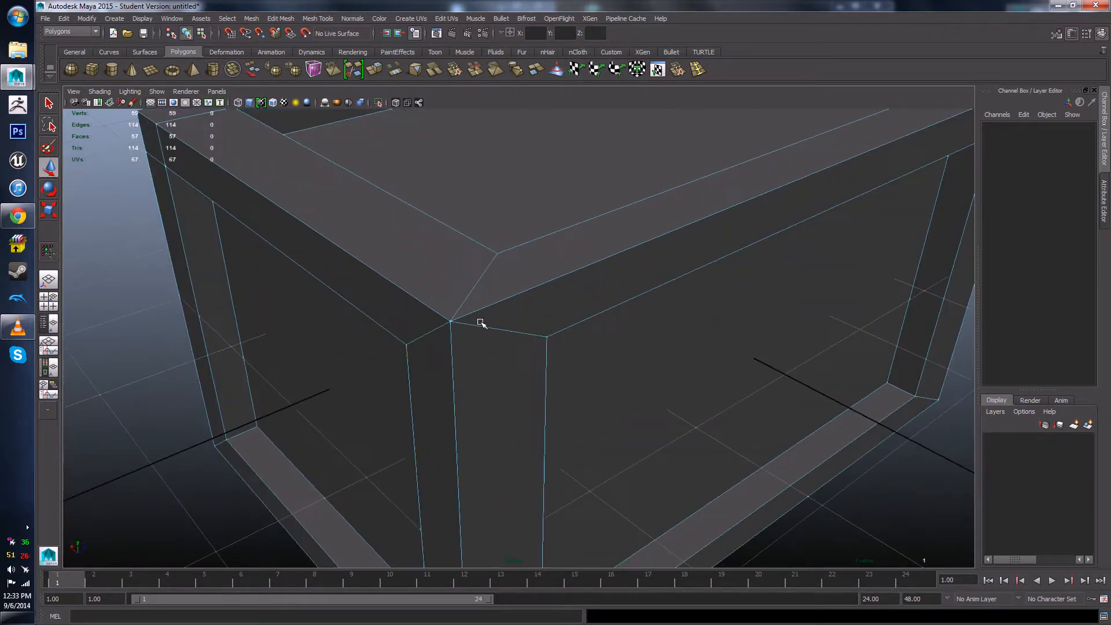
# - Inspect the crate's frame and recessed panels from several sides, and select the recessed top panel face
pyautogui.scroll(-6, 497, 272)
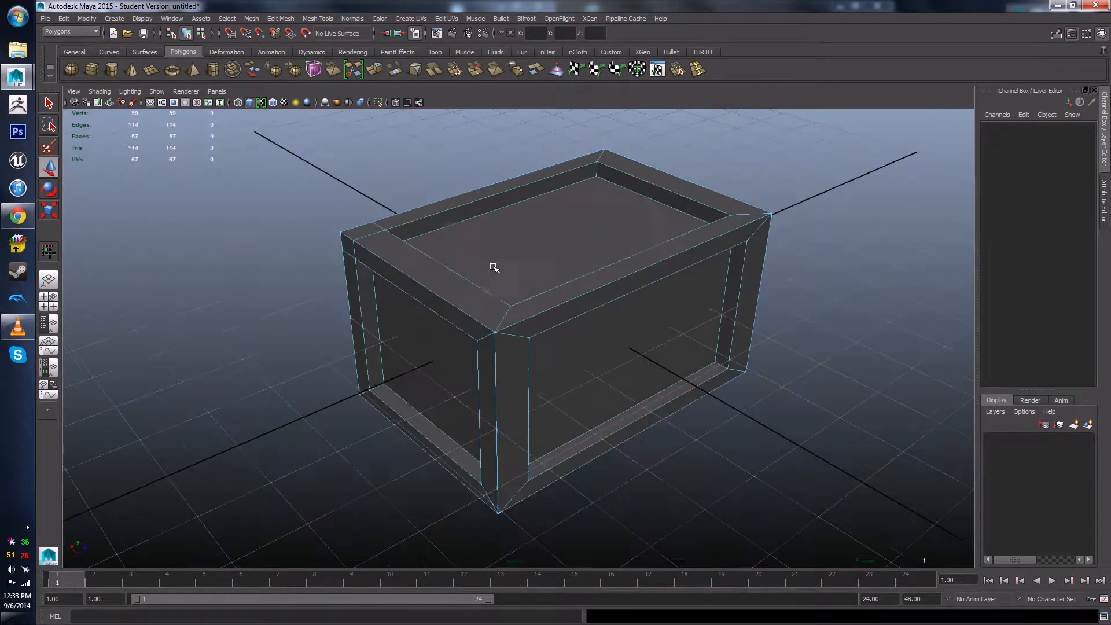
pyautogui.keyDown('alt'); pyautogui.moveTo(521, 333); pyautogui.dragTo(360, 246); pyautogui.keyUp('alt')
pyautogui.keyDown('alt'); pyautogui.moveTo(633, 308); pyautogui.dragTo(491, 307); pyautogui.keyUp('alt')
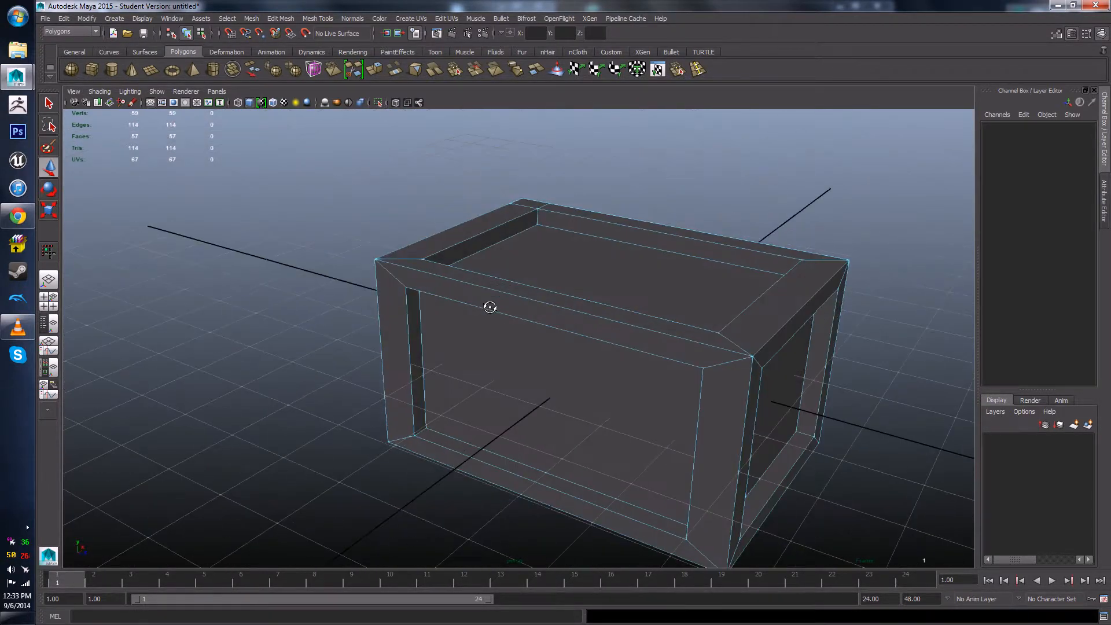
pyautogui.keyDown('alt'); pyautogui.moveTo(639, 359); pyautogui.dragTo(614, 307); pyautogui.keyUp('alt')
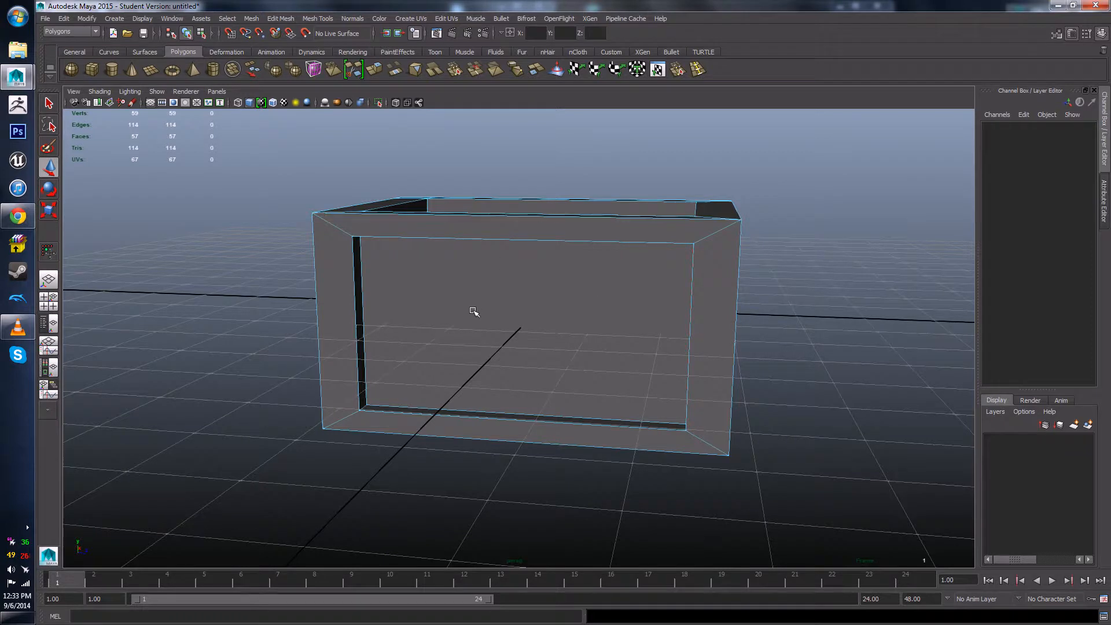
pyautogui.keyDown('alt'); pyautogui.moveTo(473, 312); pyautogui.dragTo(597, 316); pyautogui.keyUp('alt')
pyautogui.keyDown('alt'); pyautogui.moveTo(511, 323); pyautogui.dragTo(520, 343); pyautogui.keyUp('alt')
pyautogui.scroll(5, 560, 318)
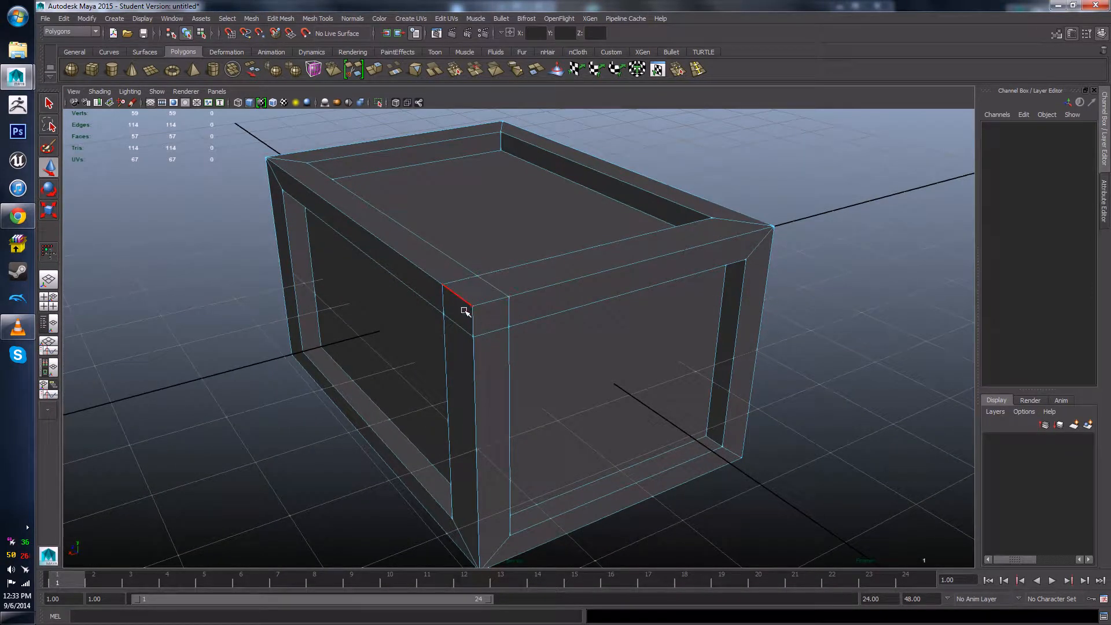
pyautogui.keyDown('alt'); pyautogui.moveTo(471, 317); pyautogui.dragTo(492, 307); pyautogui.keyUp('alt')
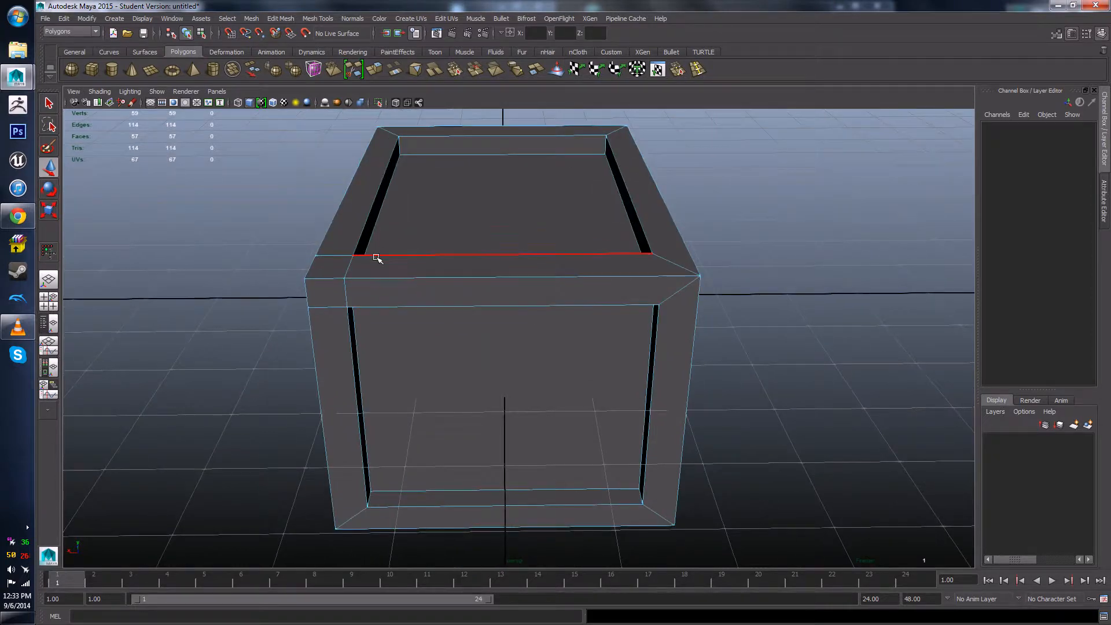
pyautogui.keyDown('alt'); pyautogui.moveTo(376, 258); pyautogui.dragTo(438, 276); pyautogui.keyUp('alt')
pyautogui.scroll(-4, 594, 241)
pyautogui.keyDown('alt'); pyautogui.moveTo(505, 320); pyautogui.dragTo(558, 307); pyautogui.keyUp('alt')
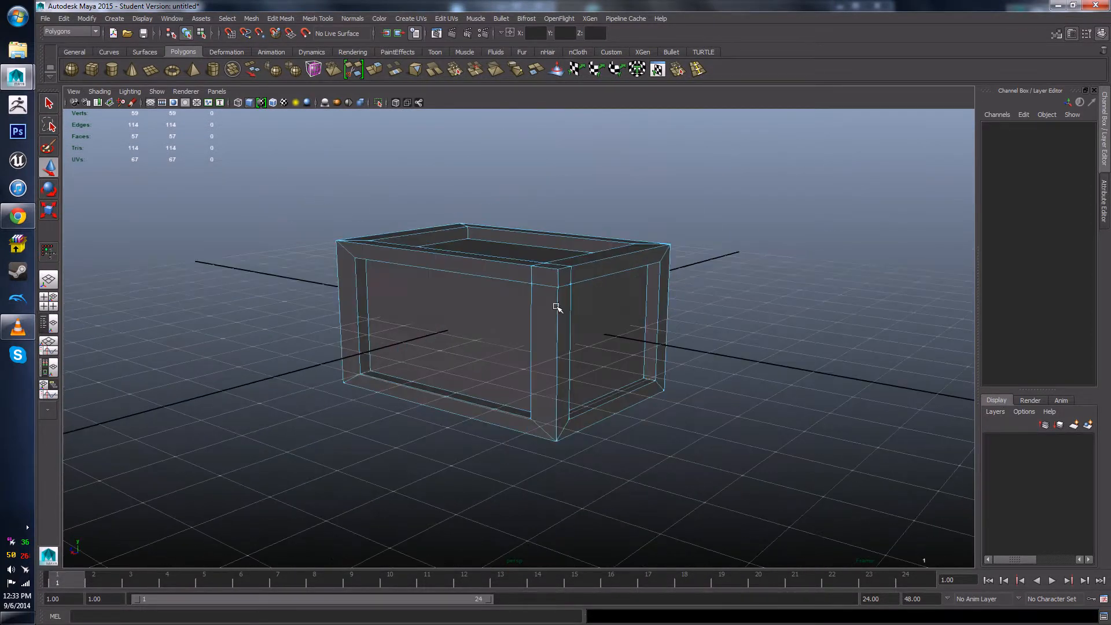
pyautogui.keyDown('alt'); pyautogui.moveTo(439, 282); pyautogui.dragTo(505, 293); pyautogui.keyUp('alt')
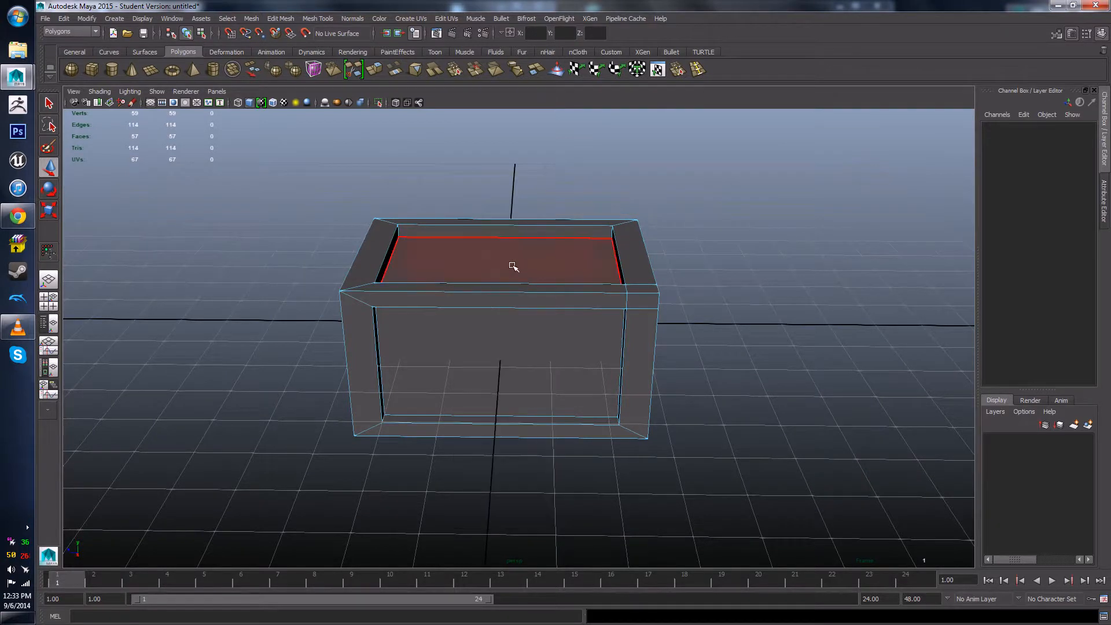
pyautogui.click(513, 265)
pyautogui.keyDown('alt'); pyautogui.moveTo(635, 417); pyautogui.dragTo(376, 307); pyautogui.keyUp('alt')
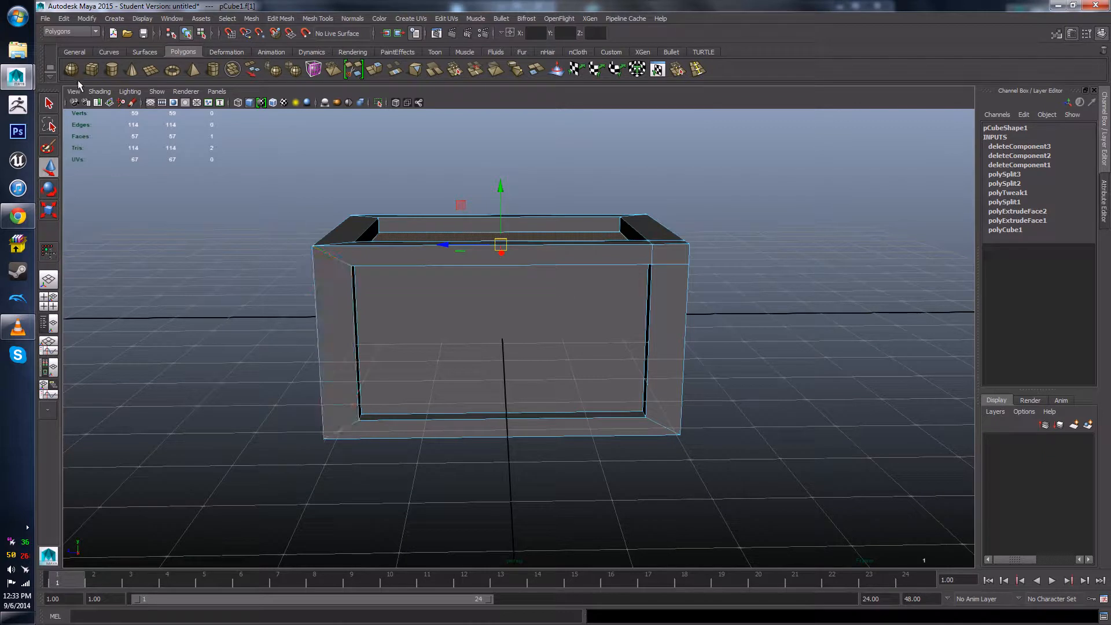
# - Create a polygon cube at the origin and scale it up uniformly inside the crate
pyautogui.click(91, 70)
pyautogui.keyDown('alt'); pyautogui.moveTo(382, 289); pyautogui.dragTo(443, 315); pyautogui.keyUp('alt')
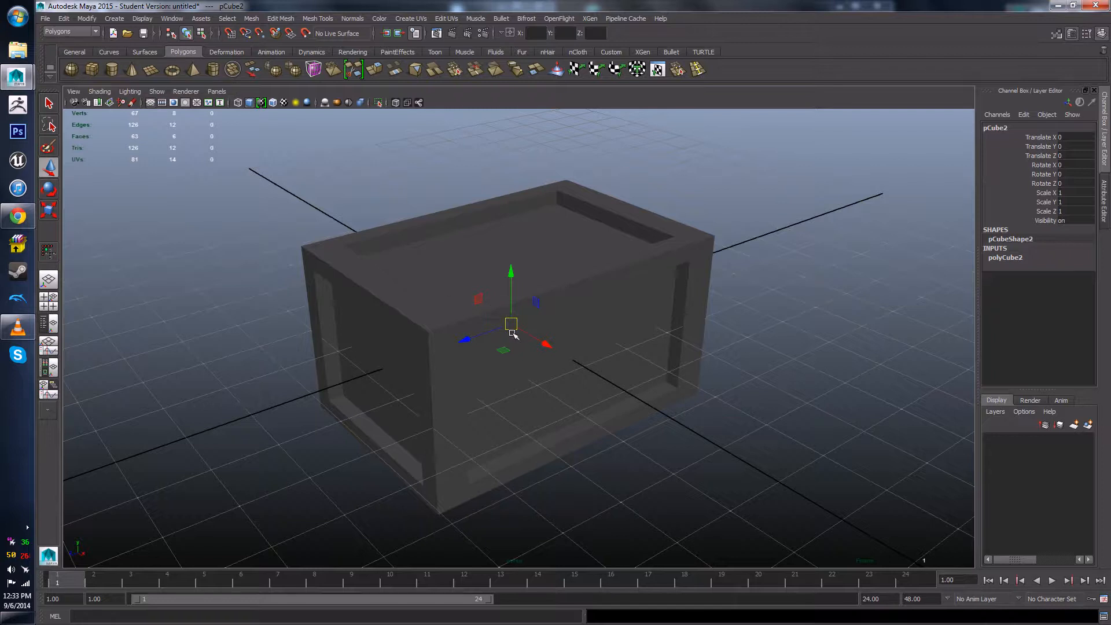
pyautogui.keyDown('alt'); pyautogui.moveTo(612, 379); pyautogui.dragTo(607, 353); pyautogui.keyUp('alt')
pyautogui.press('r')
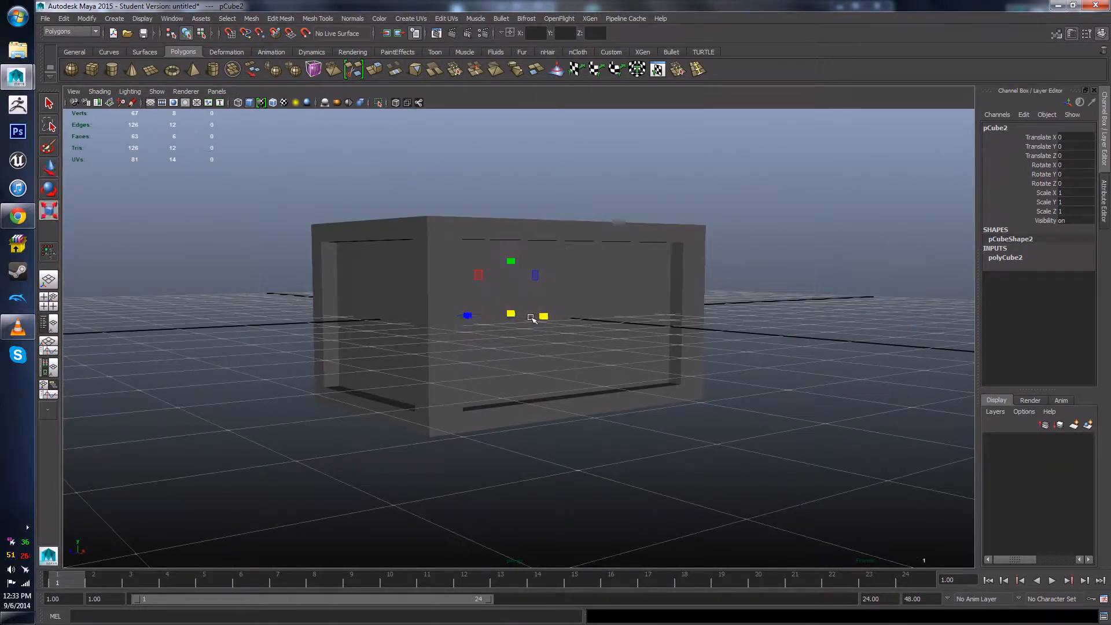
pyautogui.moveTo(511, 313); pyautogui.dragTo(652, 338)
# - Stretch the new cube to cover the whole crate, with scale X 4.004, Y 3.33 and Z 6.058
pyautogui.keyDown('alt'); pyautogui.moveTo(643, 343); pyautogui.dragTo(582, 366); pyautogui.keyUp('alt')
pyautogui.click(453, 323)
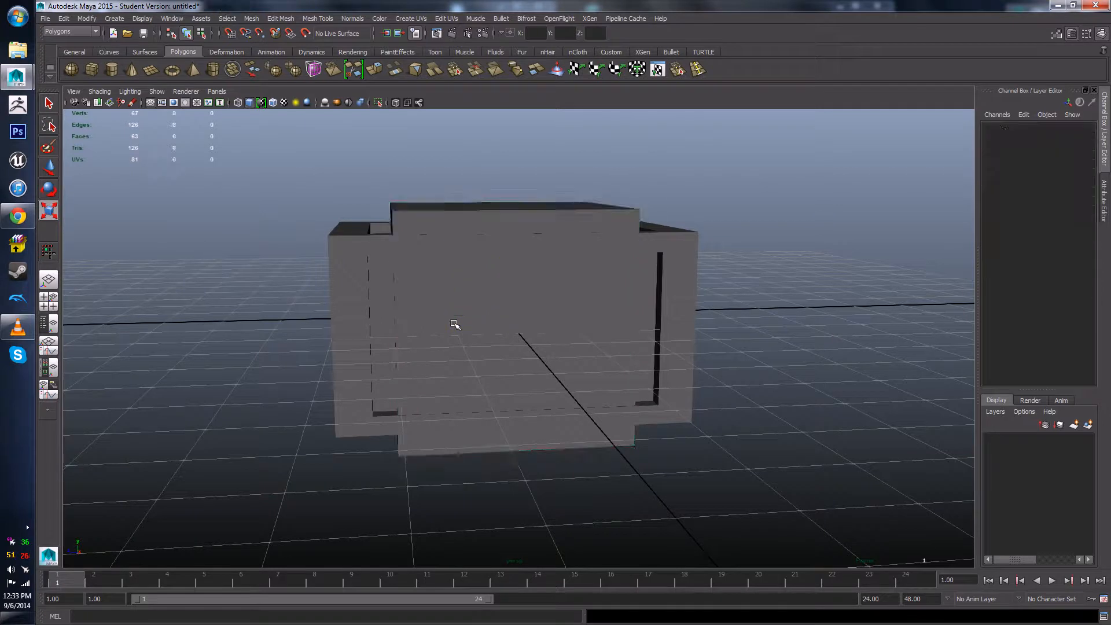
pyautogui.hotkey('ctrl', 'z')
pyautogui.moveTo(451, 317); pyautogui.dragTo(428, 318)
pyautogui.keyDown('alt'); pyautogui.moveTo(449, 355); pyautogui.dragTo(491, 294); pyautogui.keyUp('alt')
pyautogui.keyDown('alt'); pyautogui.moveTo(428, 278); pyautogui.dragTo(389, 307); pyautogui.keyUp('alt')
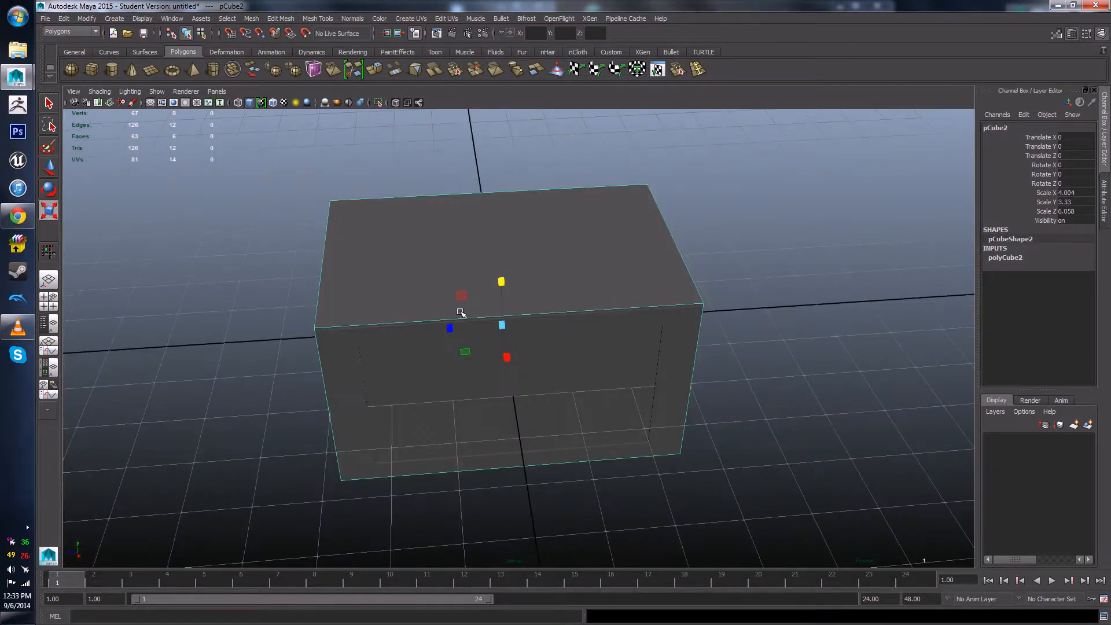
# - Select the original framed crate showing through the new box's surface and delete it
pyautogui.keyDown('alt'); pyautogui.moveTo(458, 309); pyautogui.dragTo(520, 331, button='right'); pyautogui.keyUp('alt')
pyautogui.keyDown('alt'); pyautogui.moveTo(521, 331); pyautogui.dragTo(357, 315); pyautogui.keyUp('alt')
pyautogui.keyDown('alt'); pyautogui.moveTo(425, 324); pyautogui.dragTo(485, 324); pyautogui.keyUp('alt')
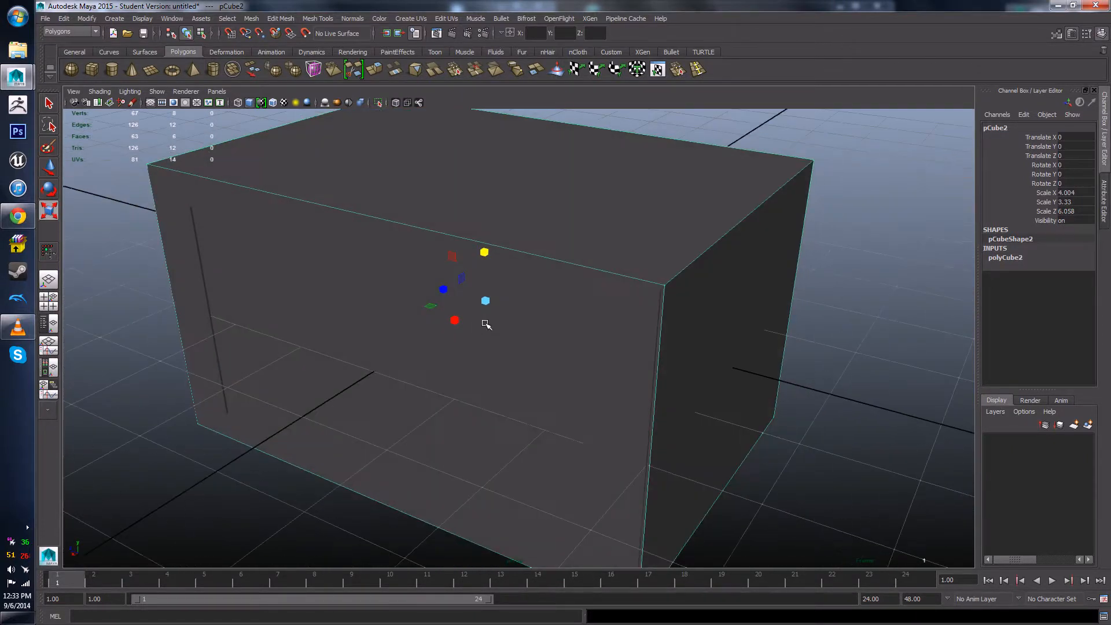
pyautogui.scroll(5, 642, 301)
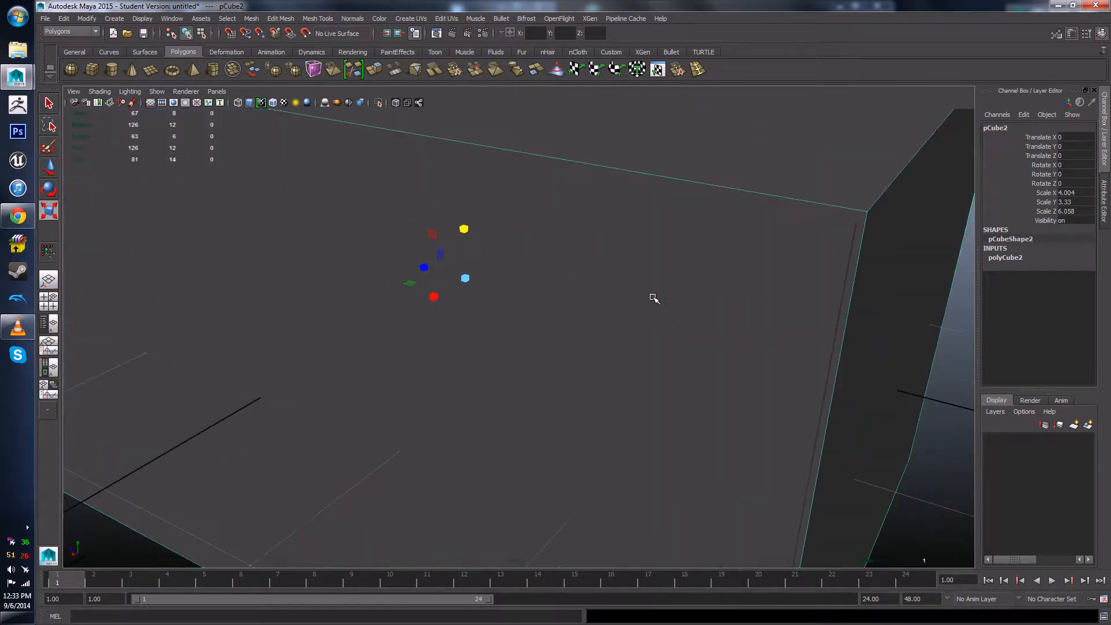
pyautogui.click(736, 257)
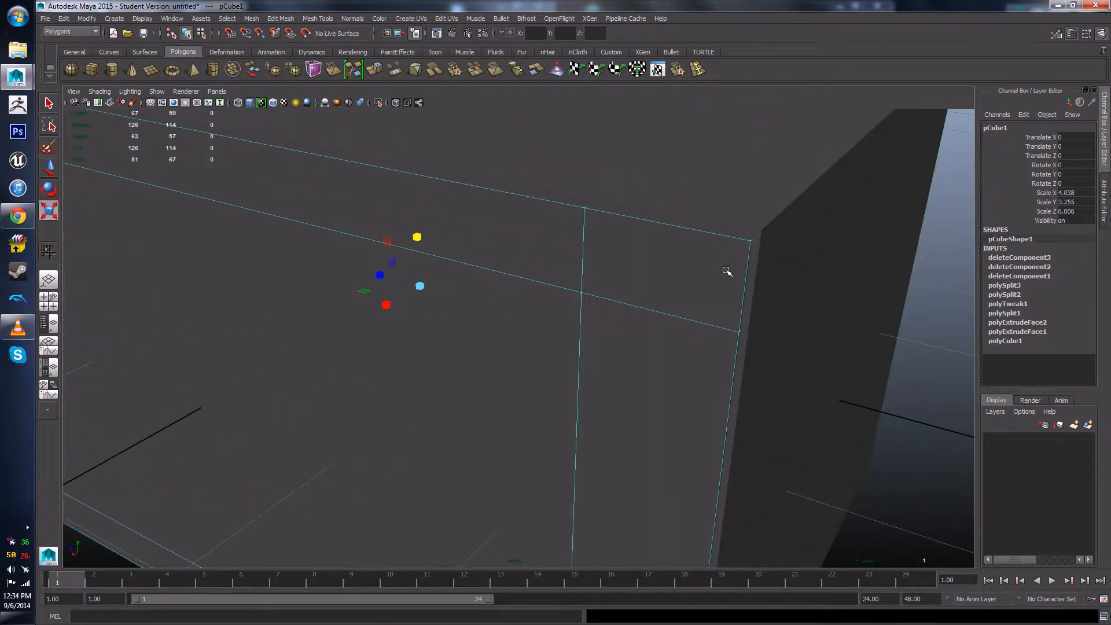
pyautogui.press('Delete')
pyautogui.scroll(-8, 365, 321)
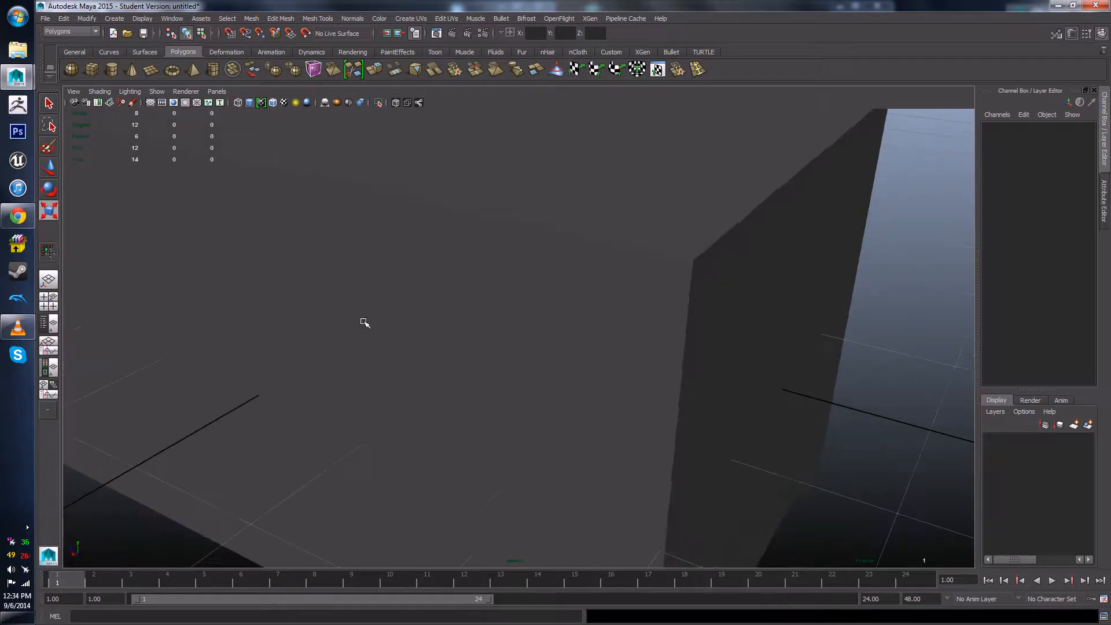
pyautogui.keyDown('alt'); pyautogui.moveTo(374, 314); pyautogui.dragTo(421, 324); pyautogui.keyUp('alt')
# - Select the remaining plain box and return it from component selection to object mode
pyautogui.click(433, 313)
pyautogui.keyDown('alt'); pyautogui.moveTo(546, 345); pyautogui.dragTo(402, 254); pyautogui.keyUp('alt')
pyautogui.keyDown('alt'); pyautogui.moveTo(501, 267); pyautogui.dragTo(525, 307); pyautogui.keyUp('alt')
pyautogui.click(355, 218)
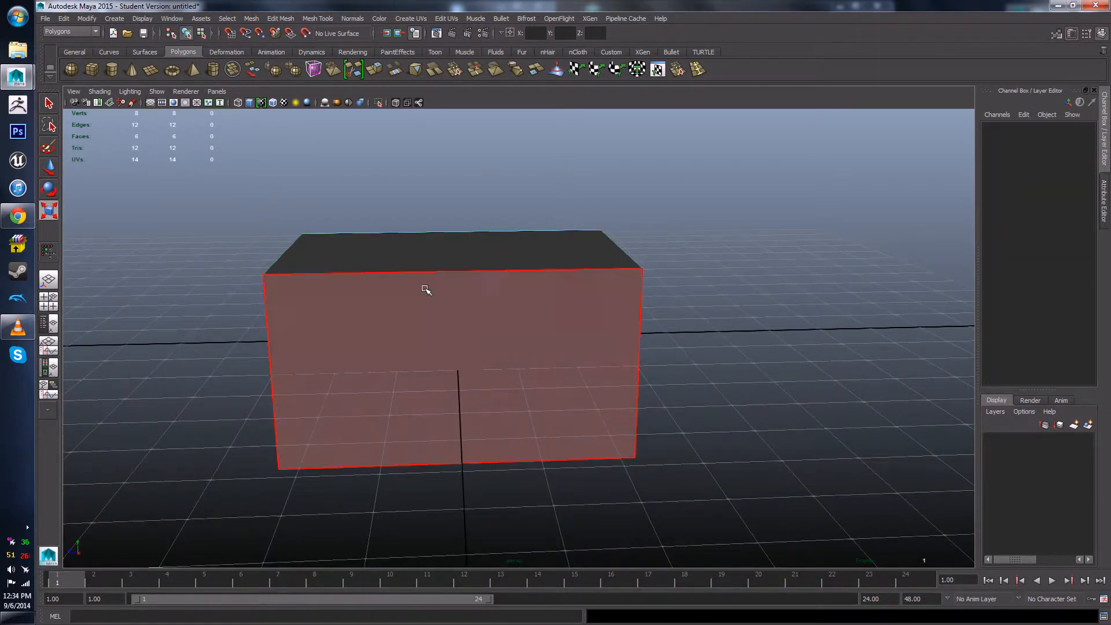
pyautogui.keyDown('alt'); pyautogui.moveTo(552, 287); pyautogui.dragTo(599, 287, button='middle'); pyautogui.keyUp('alt')
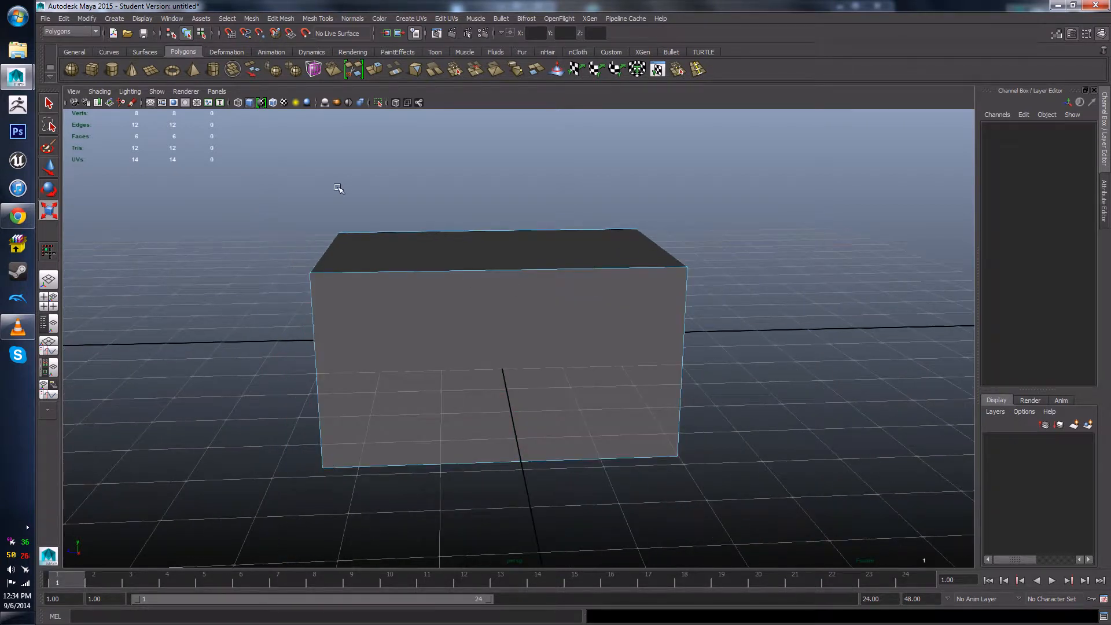
pyautogui.rightClick(483, 267)
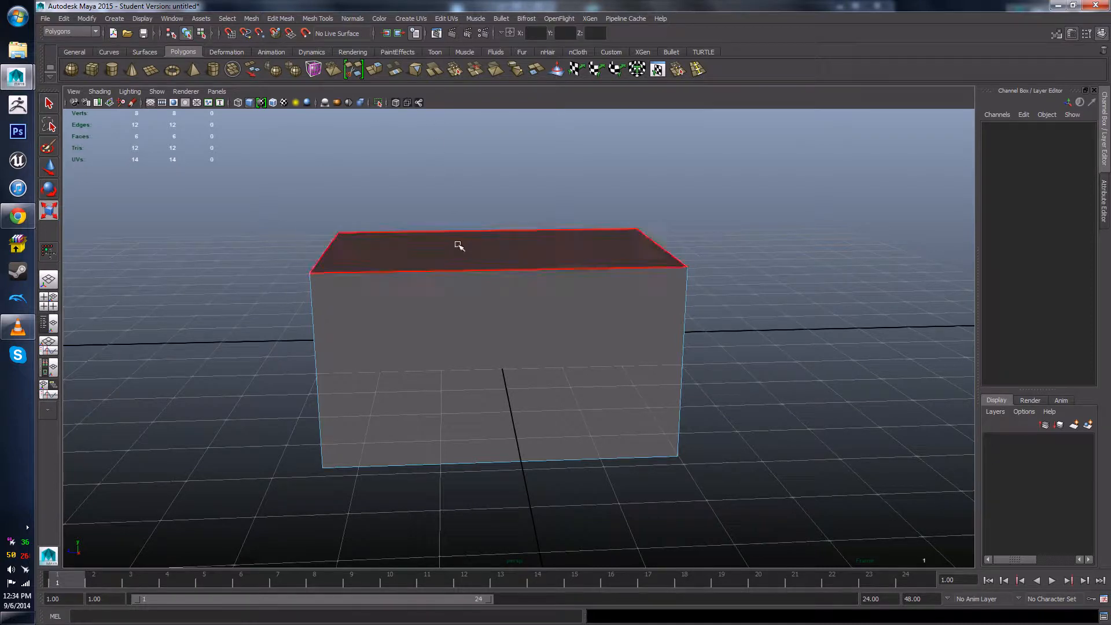
pyautogui.keyDown('shift'); pyautogui.rightClick(456, 249); pyautogui.keyUp('shift')
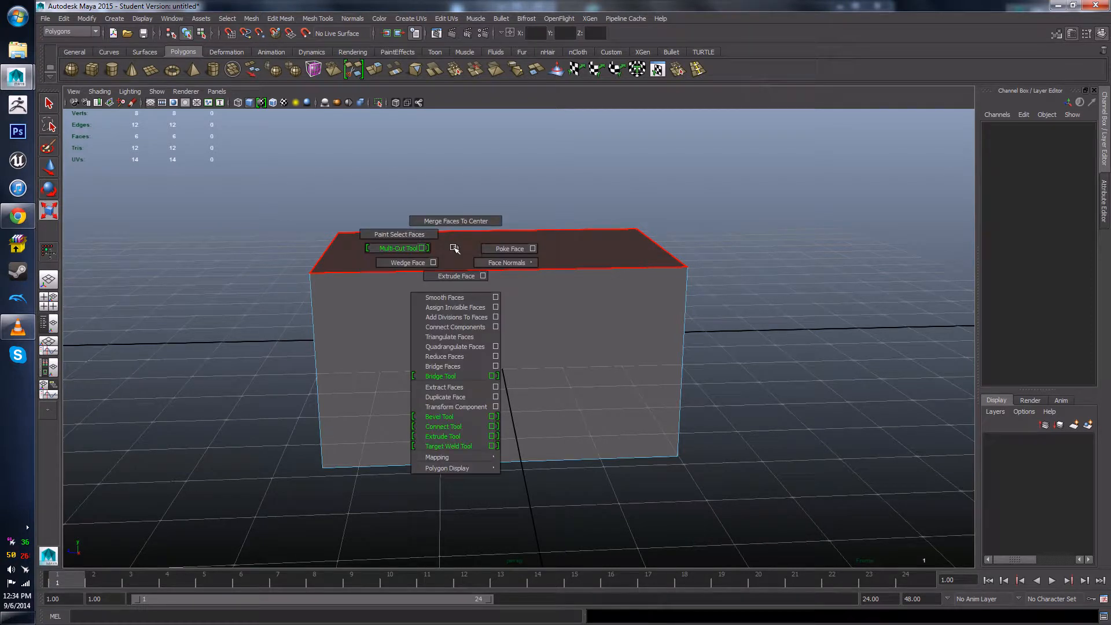
pyautogui.rightClick(454, 248)
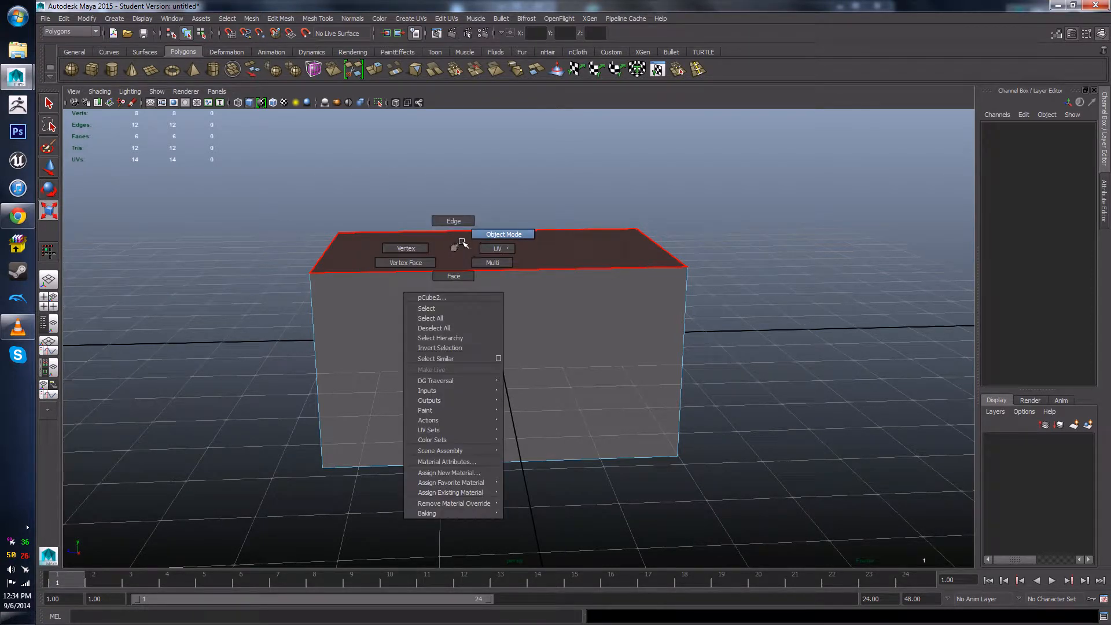
pyautogui.click(462, 242)
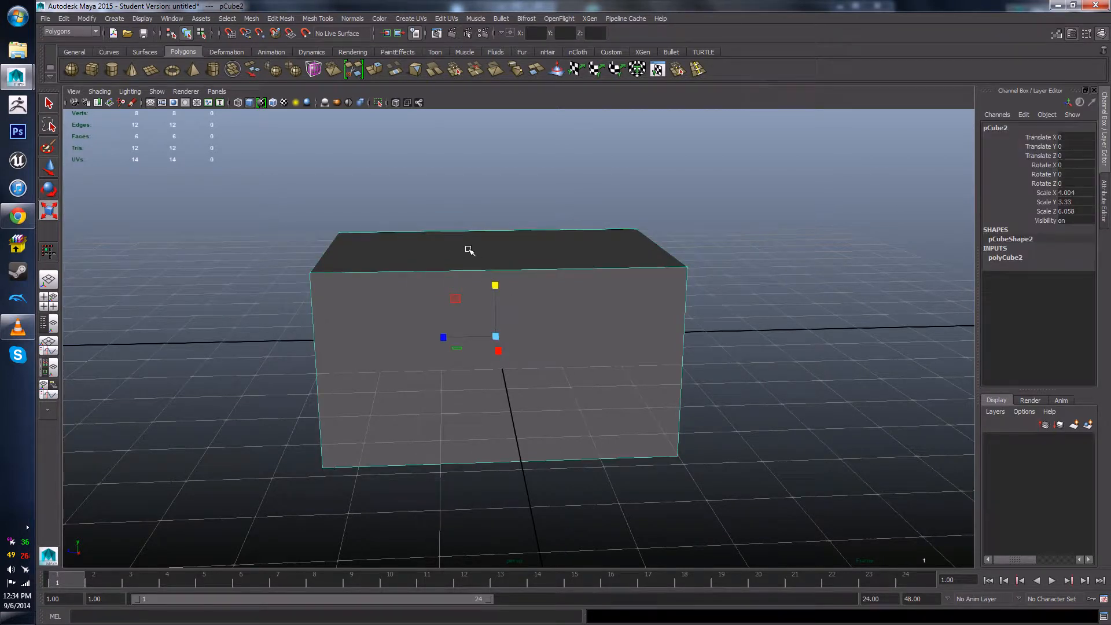
# - Open the Insert Edge Loop Tool's settings for the box and set Maintain position to Relative distance from edge
pyautogui.keyDown('shift'); pyautogui.rightClick(443, 253); pyautogui.keyUp('shift')
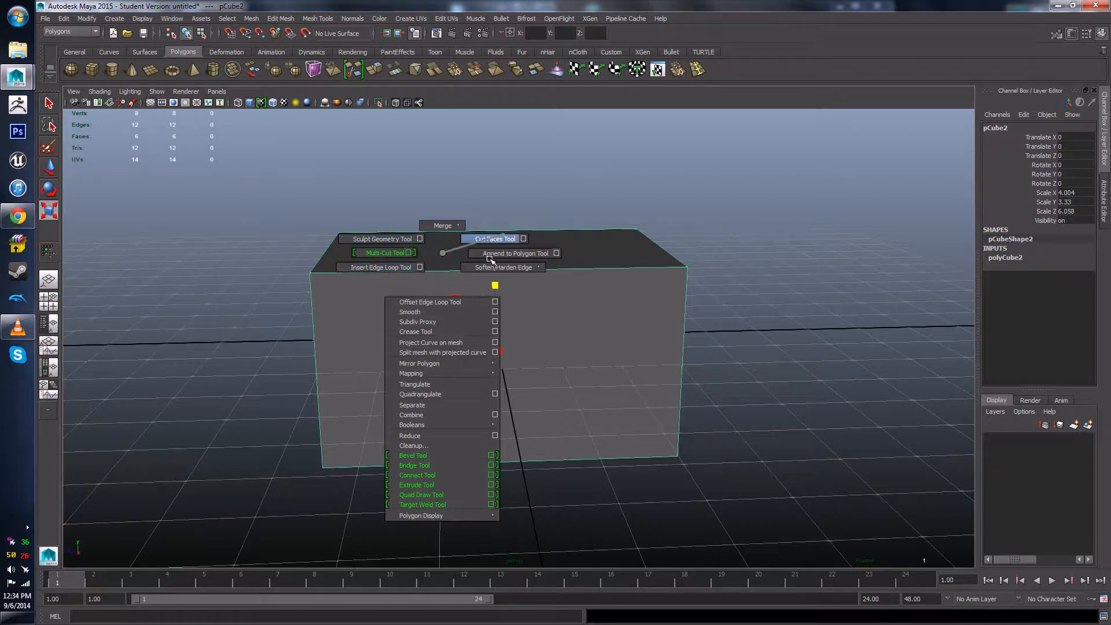
pyautogui.click(420, 267)
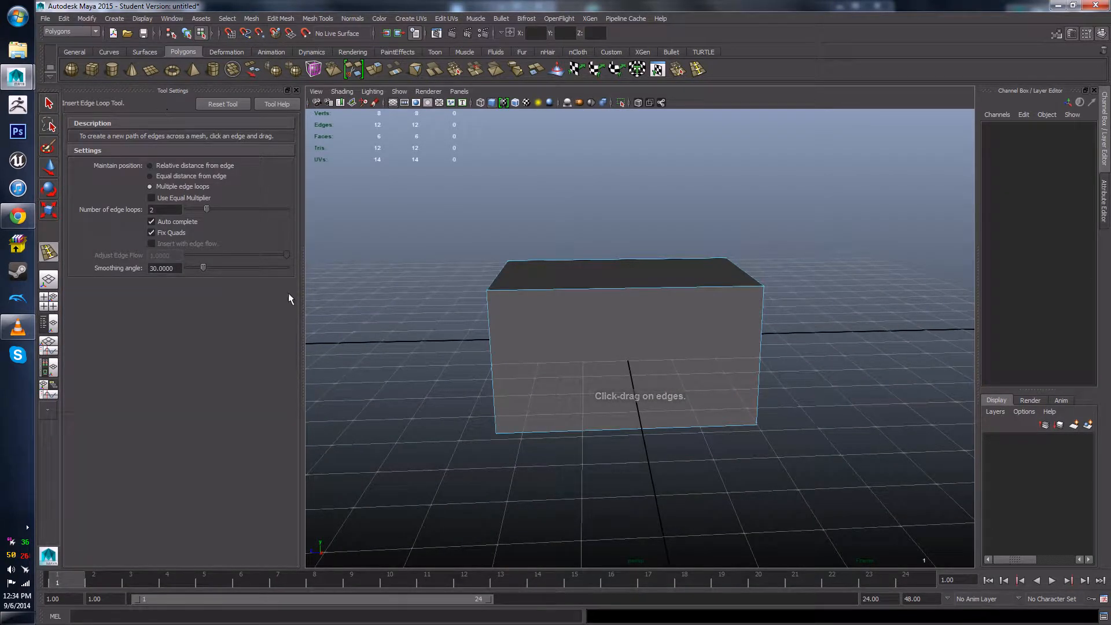
pyautogui.scroll(4, 523, 315)
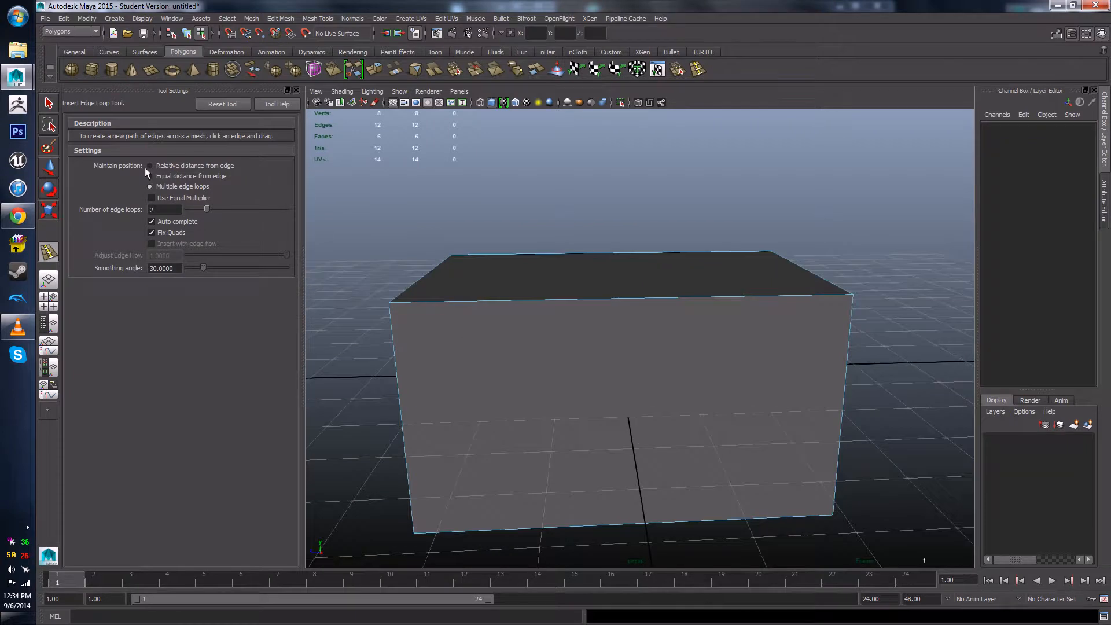
pyautogui.click(150, 166)
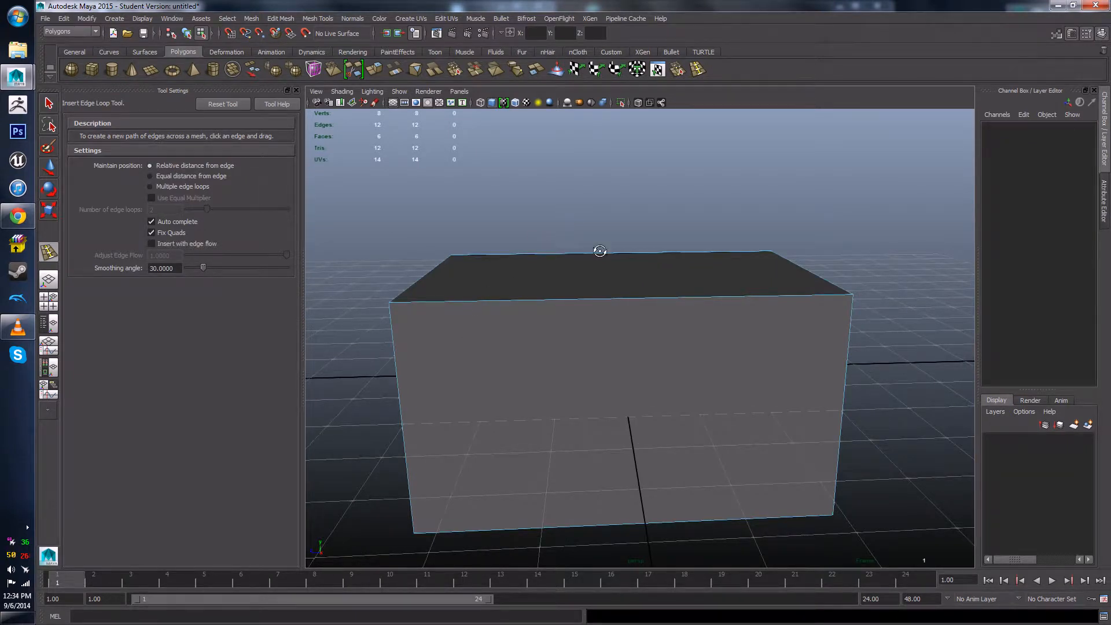
# - Insert one edge loop around the box near the middle of its long sides
pyautogui.keyDown('alt'); pyautogui.moveTo(600, 251); pyautogui.dragTo(496, 319); pyautogui.keyUp('alt')
pyautogui.moveTo(565, 310); pyautogui.dragTo(661, 296)
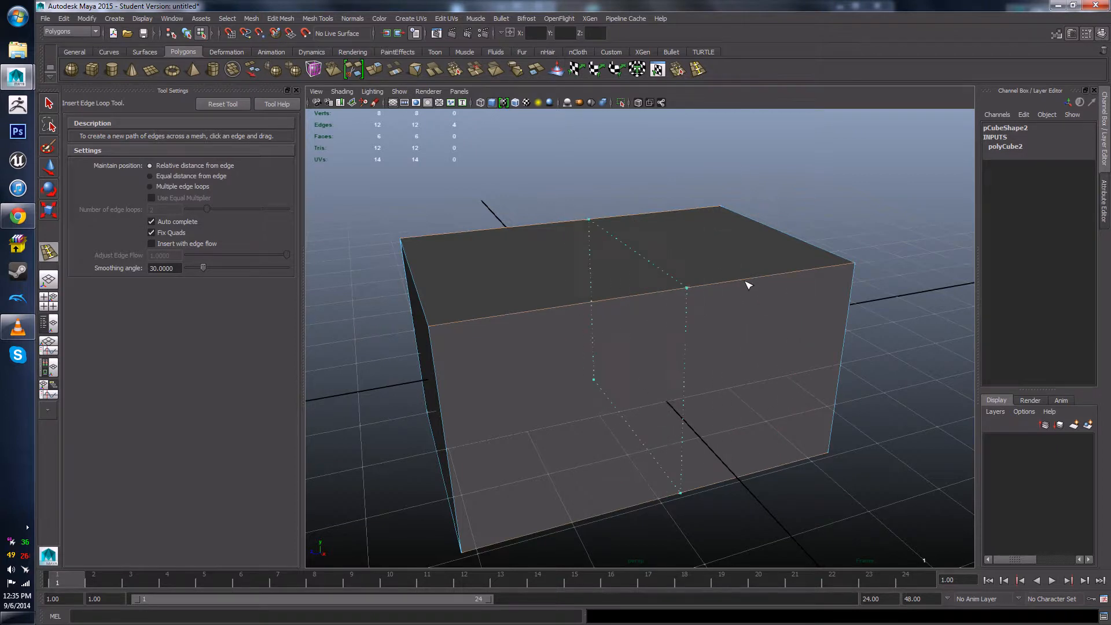
pyautogui.moveTo(643, 317); pyautogui.dragTo(669, 305)
pyautogui.keyDown('alt'); pyautogui.moveTo(727, 353); pyautogui.dragTo(834, 343); pyautogui.keyUp('alt')
pyautogui.keyDown('alt'); pyautogui.moveTo(895, 329); pyautogui.dragTo(688, 360); pyautogui.keyUp('alt')
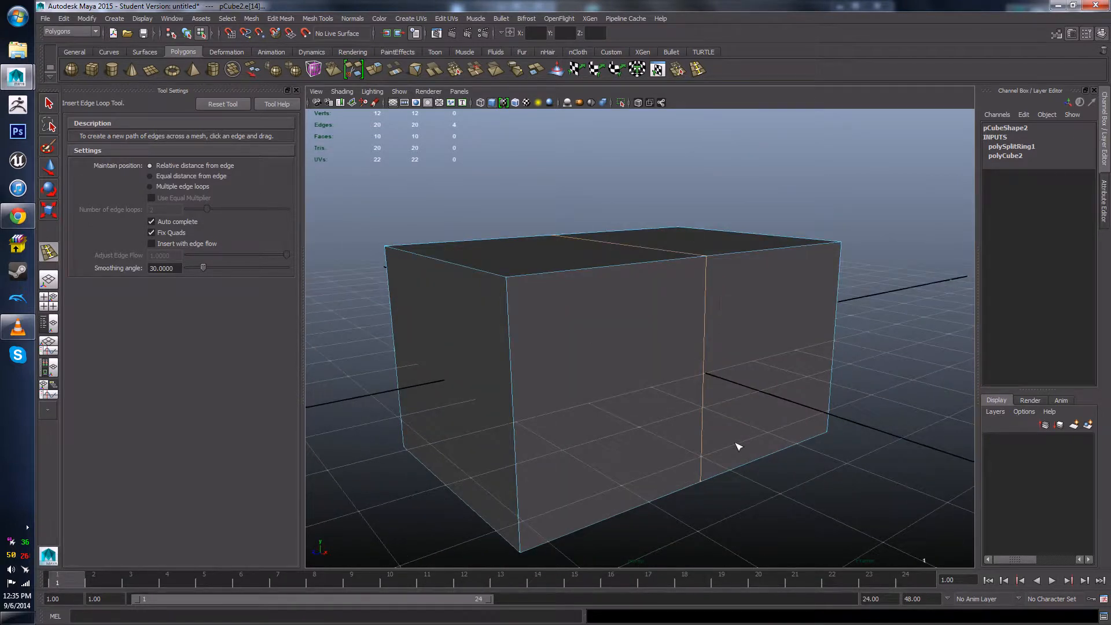
# - Undo the extra edge loop insertions, keeping only the single loop near the middle of the box
pyautogui.keyDown('alt'); pyautogui.moveTo(722, 398); pyautogui.dragTo(637, 363); pyautogui.keyUp('alt')
pyautogui.hotkey('ctrl', 'z')
pyautogui.hotkey('ctrl', 'z')
pyautogui.hotkey('ctrl', 'z')
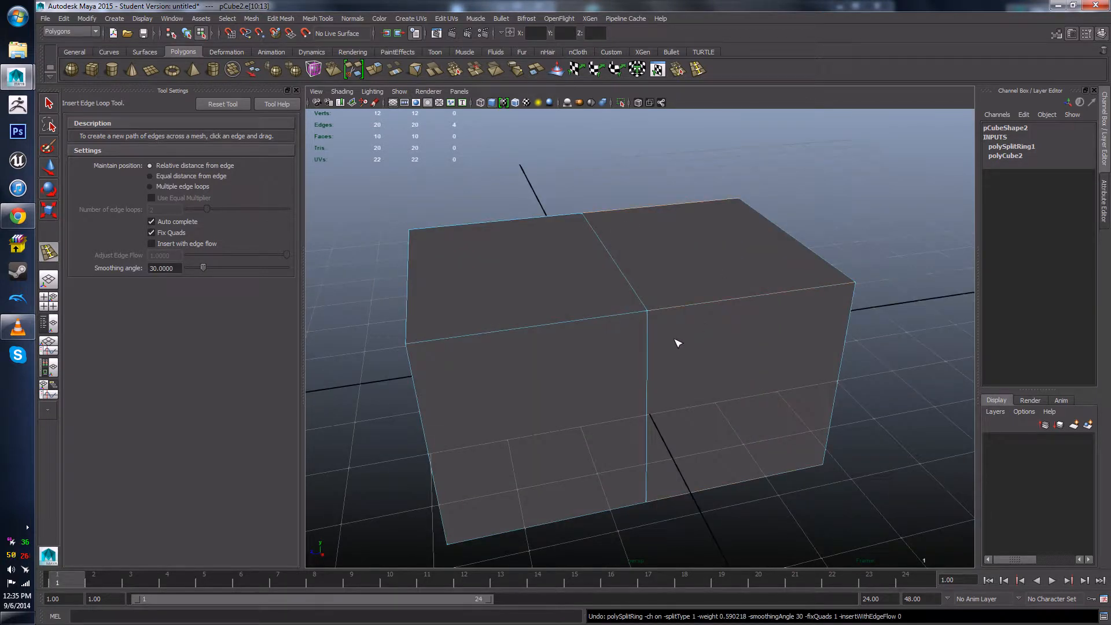
pyautogui.moveTo(677, 342)
pyautogui.keyDown('alt'); pyautogui.mouseDown()
pyautogui.moveTo(670, 322)
pyautogui.moveTo(678, 330)
pyautogui.mouseUp(); pyautogui.keyUp('alt')
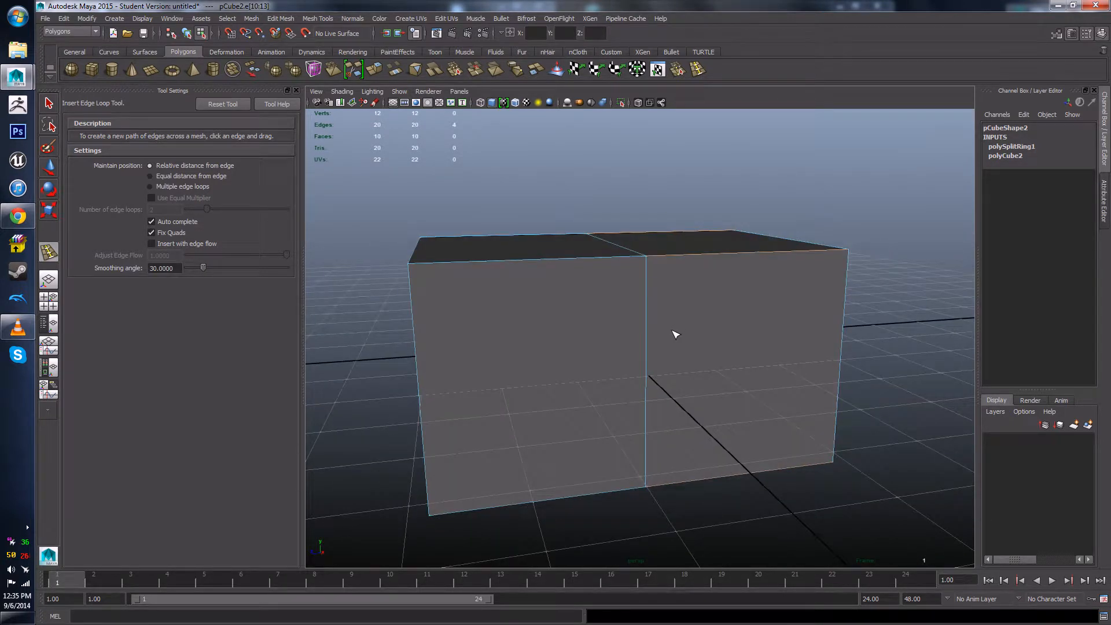
# - Reselect the box in object mode and cut a diagonal edge on the long side, from its upper outer corner to the middle loop's lower end
pyautogui.press('w')
pyautogui.moveTo(646, 309); pyautogui.dragTo(679, 291, button='right')
pyautogui.keyDown('alt'); pyautogui.moveTo(683, 293); pyautogui.dragTo(607, 333, button='middle'); pyautogui.keyUp('alt')
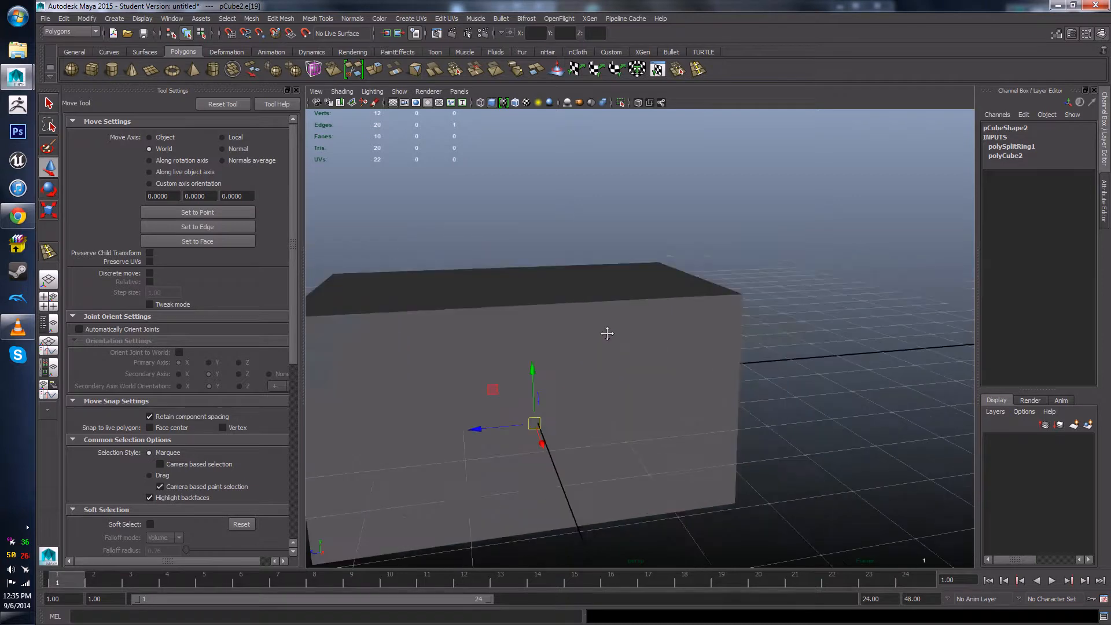
pyautogui.click(607, 334)
pyautogui.scroll(-3, 630, 344)
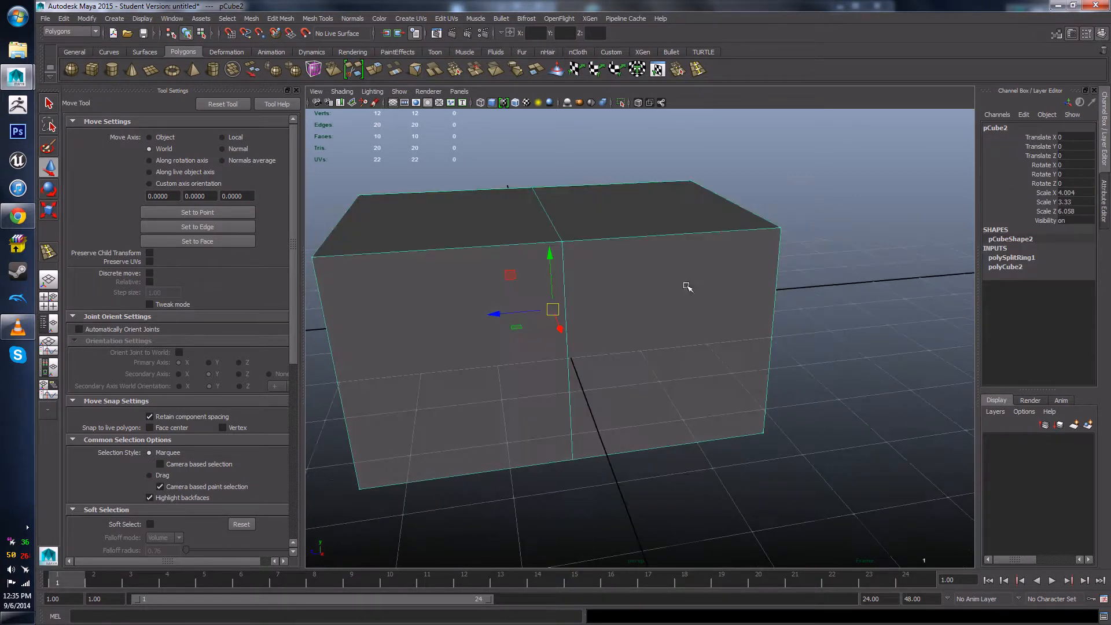
pyautogui.click(353, 69)
pyautogui.click(781, 227)
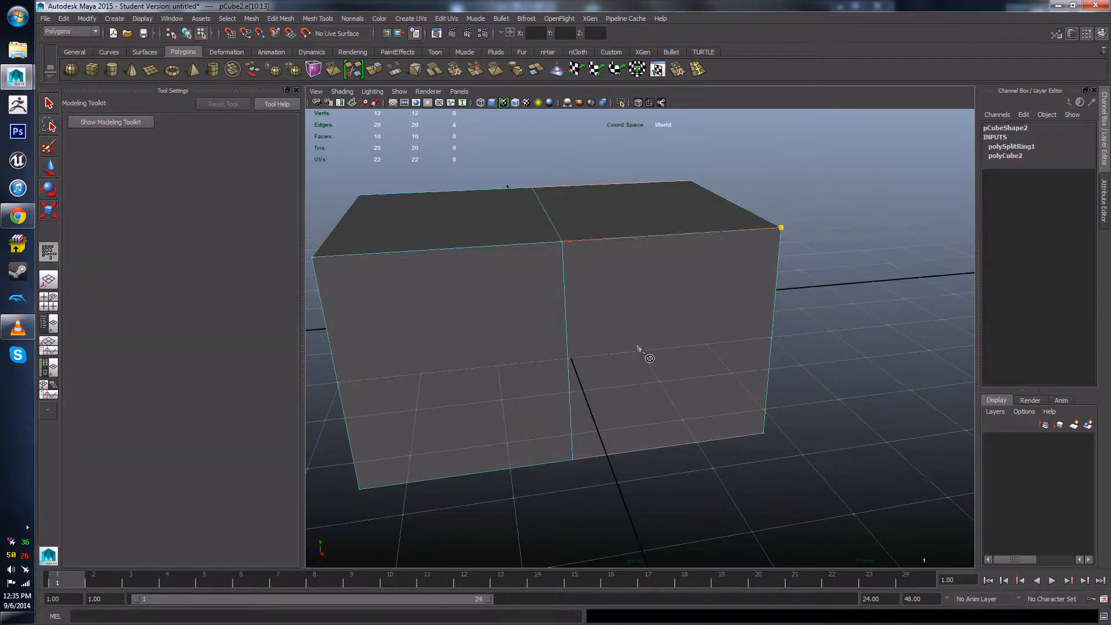
pyautogui.click(573, 461)
pyautogui.rightClick(573, 462)
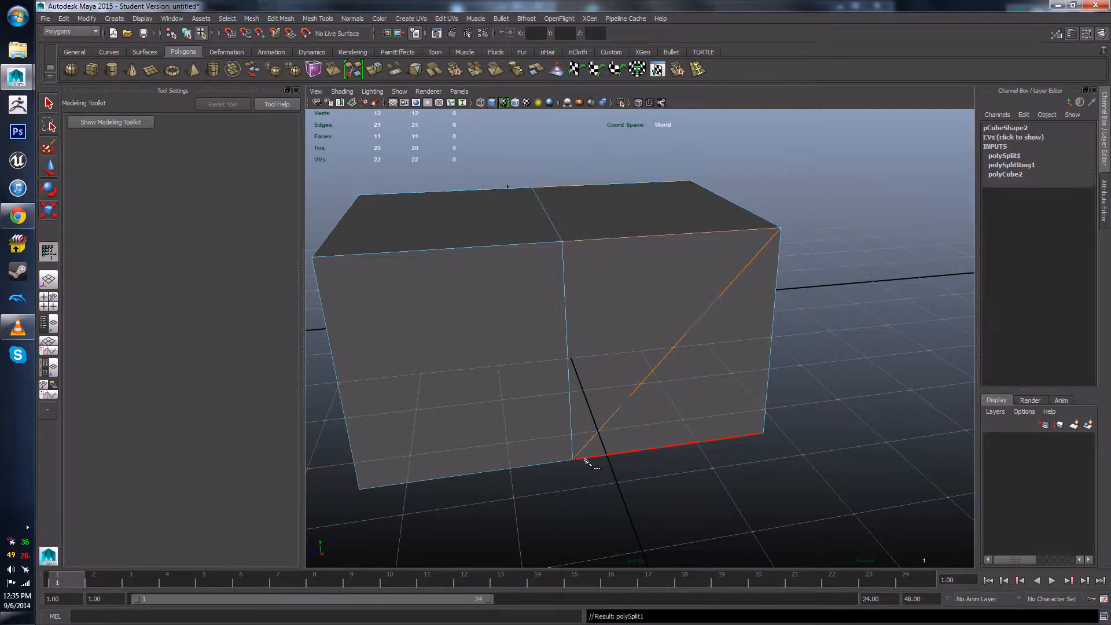
pyautogui.keyDown('alt'); pyautogui.moveTo(730, 374); pyautogui.dragTo(826, 377); pyautogui.keyUp('alt')
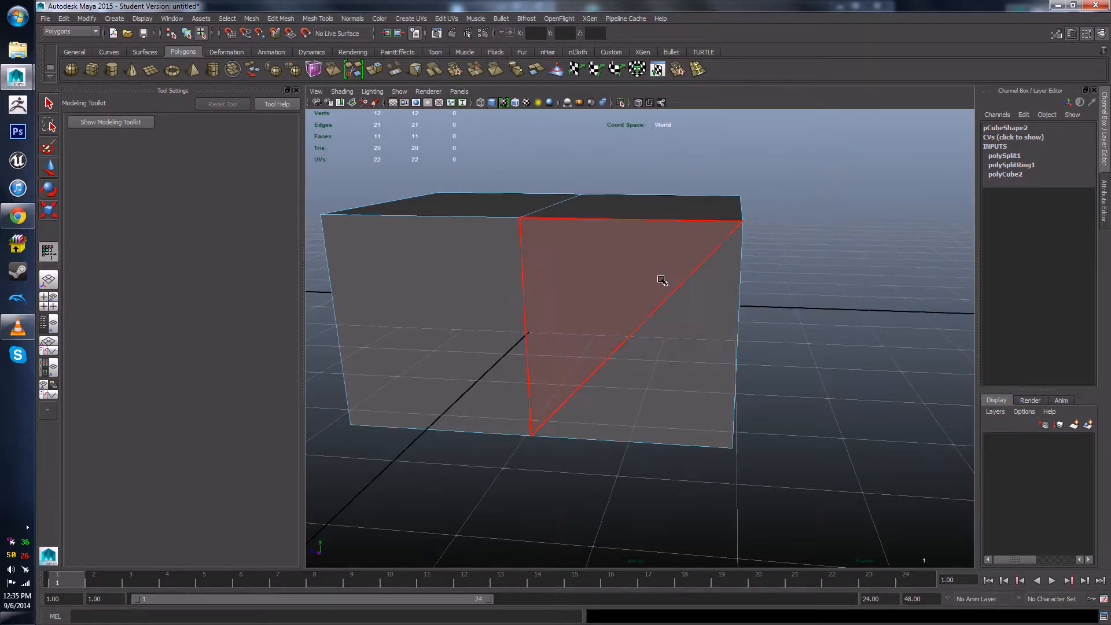
# - Return the box to object mode and examine the diagonal cut on its long side
pyautogui.moveTo(657, 277); pyautogui.dragTo(709, 264, button='right')
pyautogui.keyDown('alt'); pyautogui.moveTo(665, 231); pyautogui.dragTo(682, 242); pyautogui.keyUp('alt')
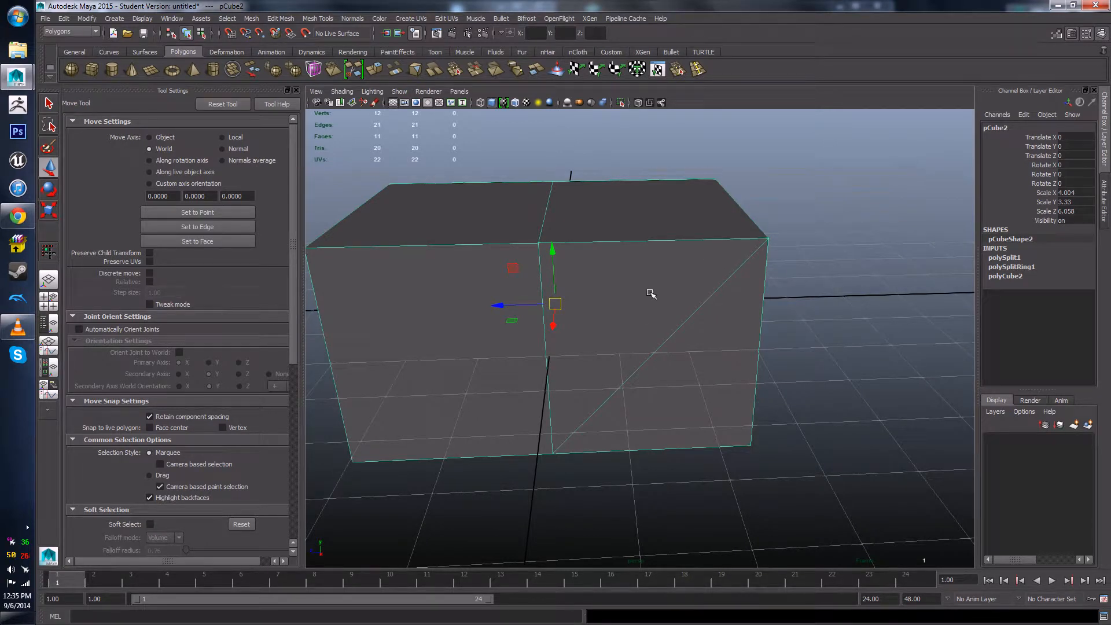
pyautogui.keyDown('alt'); pyautogui.moveTo(678, 376); pyautogui.dragTo(640, 306); pyautogui.keyUp('alt')
pyautogui.moveTo(640, 305); pyautogui.dragTo(669, 295, button='right')
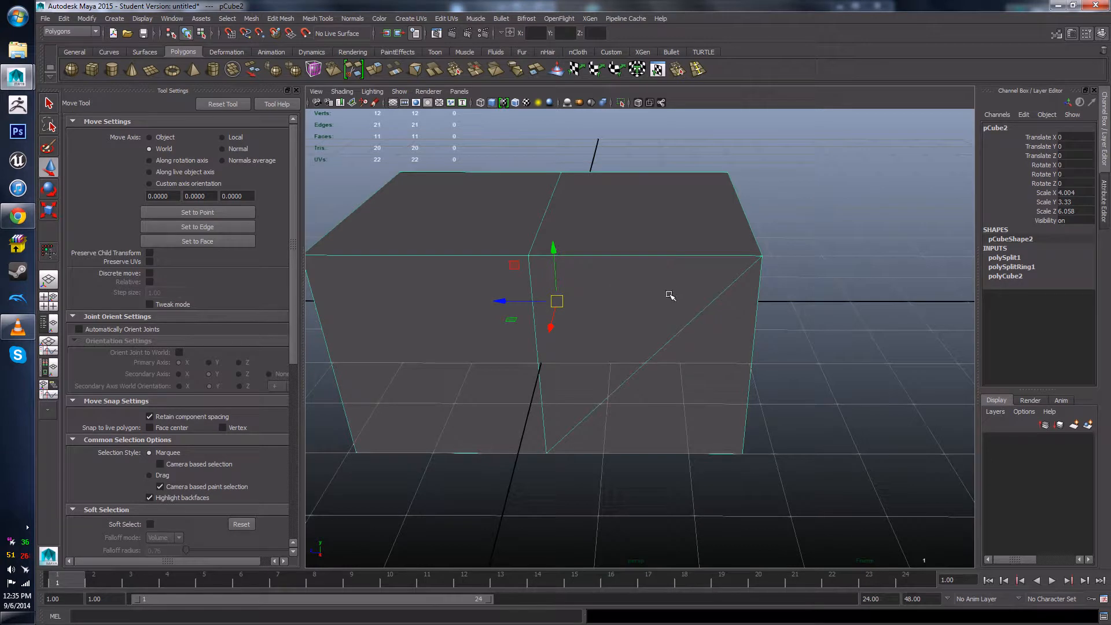
pyautogui.keyDown('alt'); pyautogui.moveTo(670, 295); pyautogui.dragTo(647, 288); pyautogui.keyUp('alt')
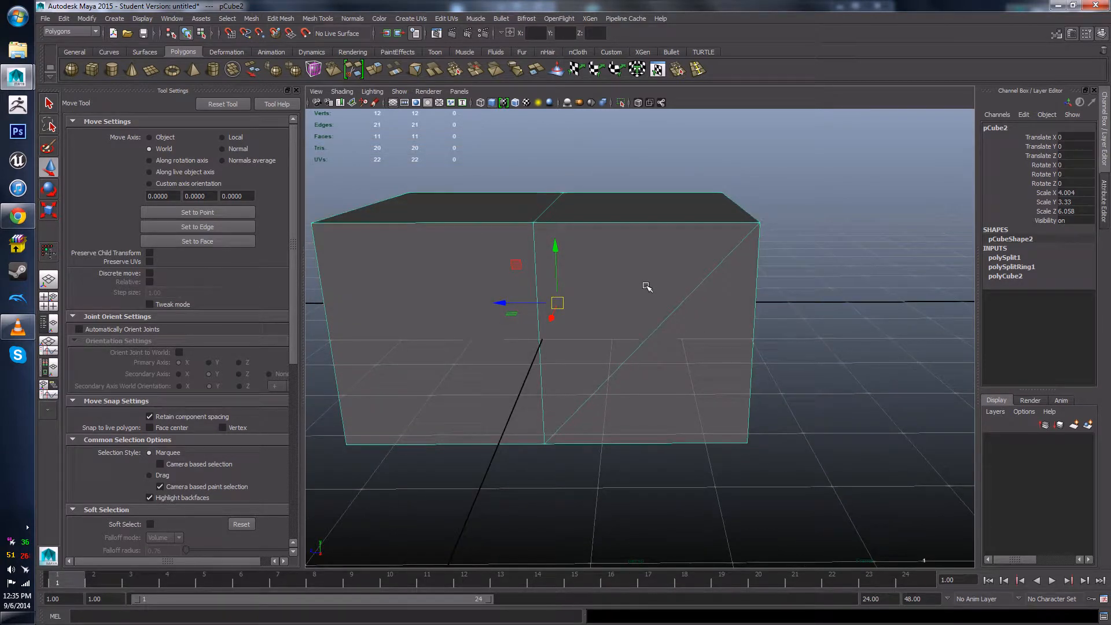
pyautogui.keyDown('alt'); pyautogui.moveTo(684, 364); pyautogui.dragTo(685, 385); pyautogui.keyUp('alt')
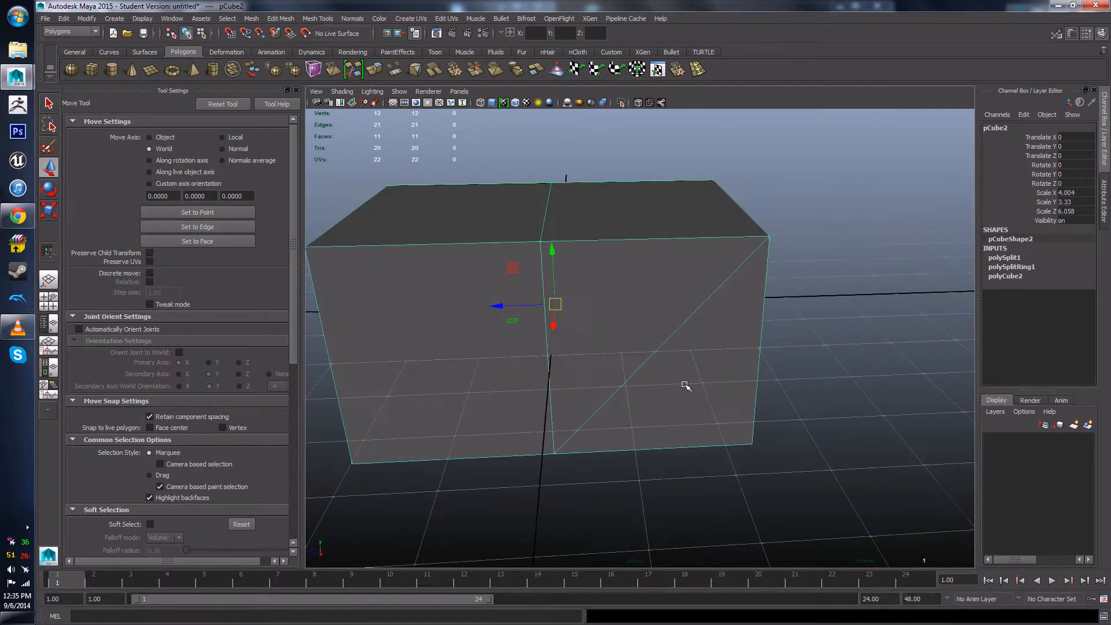
pyautogui.keyDown('alt'); pyautogui.moveTo(689, 258); pyautogui.dragTo(697, 258); pyautogui.keyUp('alt')
pyautogui.rightClick(697, 258)
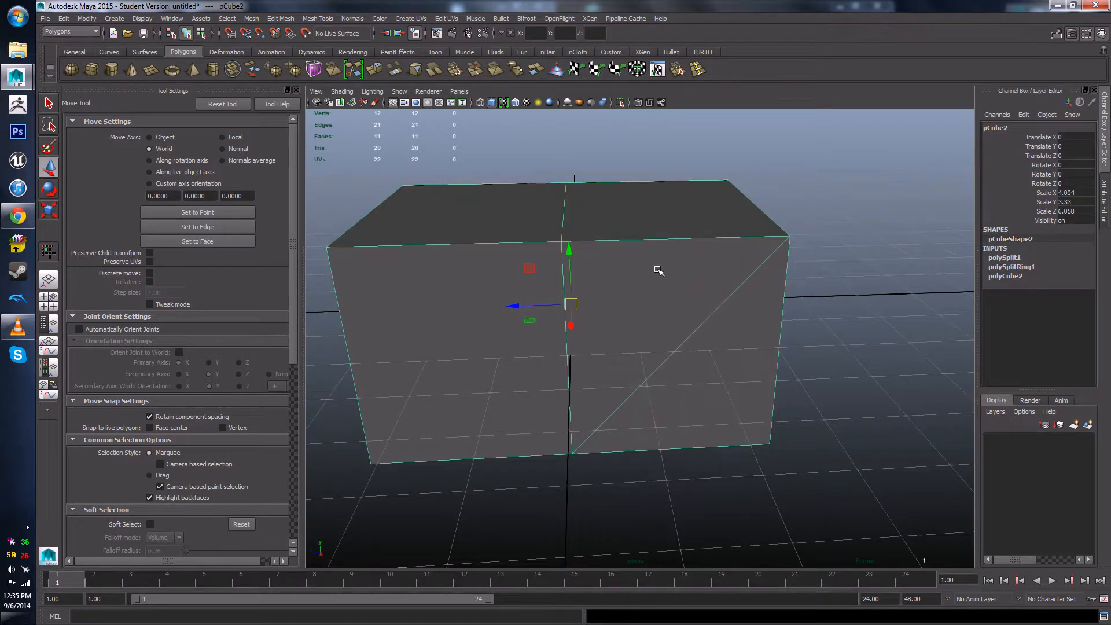
# - Insert one edge loop in each half of the box, on both sides of the middle loop
pyautogui.keyDown('shift'); pyautogui.rightClick(658, 270); pyautogui.keyUp('shift')
pyautogui.keyDown('shift'); pyautogui.rightClick(656, 264); pyautogui.keyUp('shift')
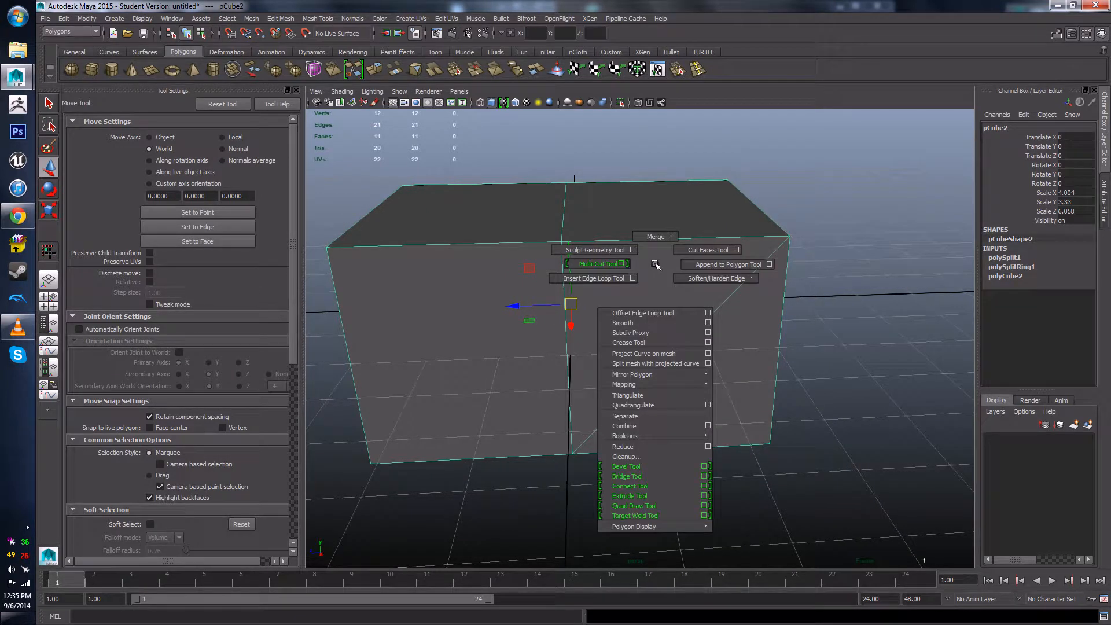
pyautogui.keyDown('shift'); pyautogui.moveTo(655, 265); pyautogui.dragTo(606, 278, button='right'); pyautogui.keyUp('shift')
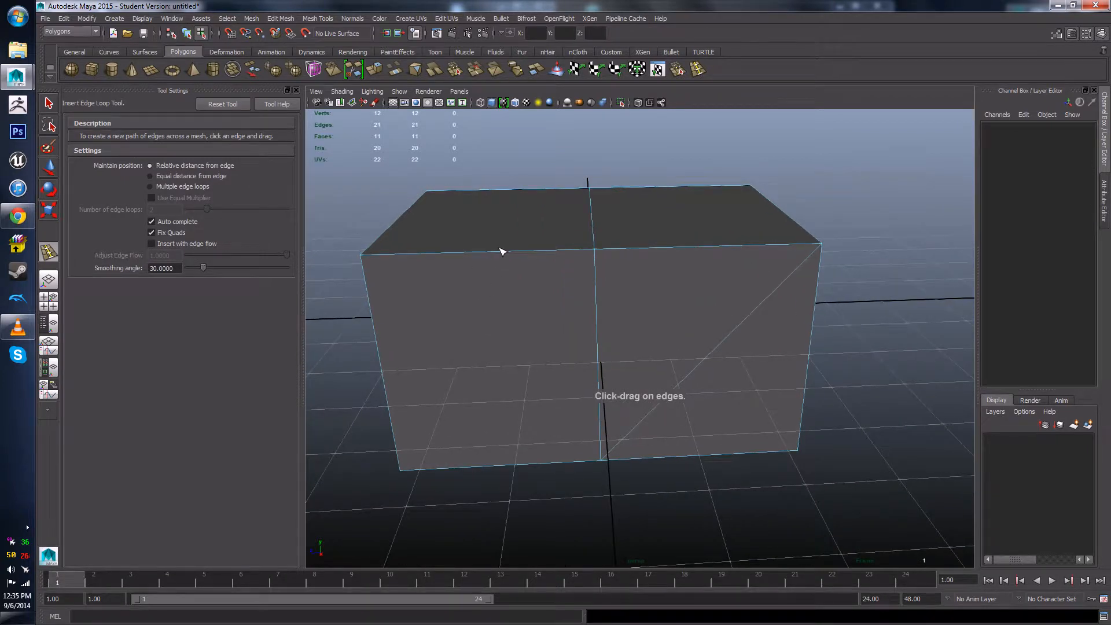
pyautogui.keyDown('alt'); pyautogui.moveTo(524, 216); pyautogui.dragTo(566, 290); pyautogui.keyUp('alt')
pyautogui.keyDown('alt'); pyautogui.moveTo(801, 402); pyautogui.dragTo(658, 295); pyautogui.keyUp('alt')
pyautogui.keyDown('alt'); pyautogui.moveTo(658, 296); pyautogui.dragTo(662, 317); pyautogui.keyUp('alt')
pyautogui.press('w')
pyautogui.click(683, 308)
pyautogui.click(743, 286)
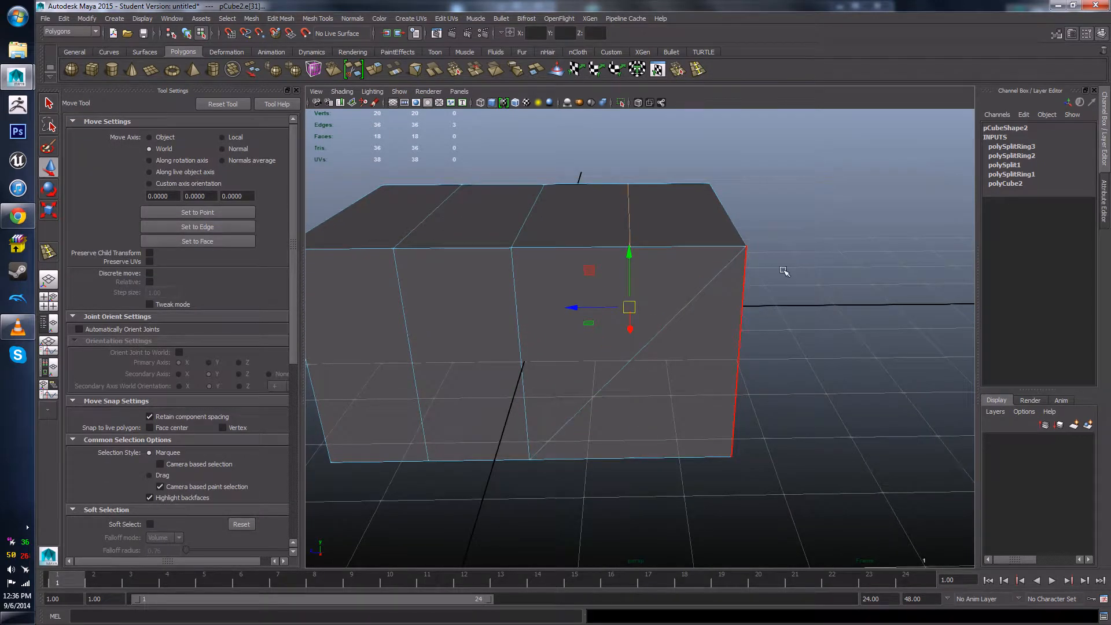
# - Continue the interrupted edge loop with a Multi-Cut down the long side, across the diagonal edge to the lower edge
pyautogui.click(354, 69)
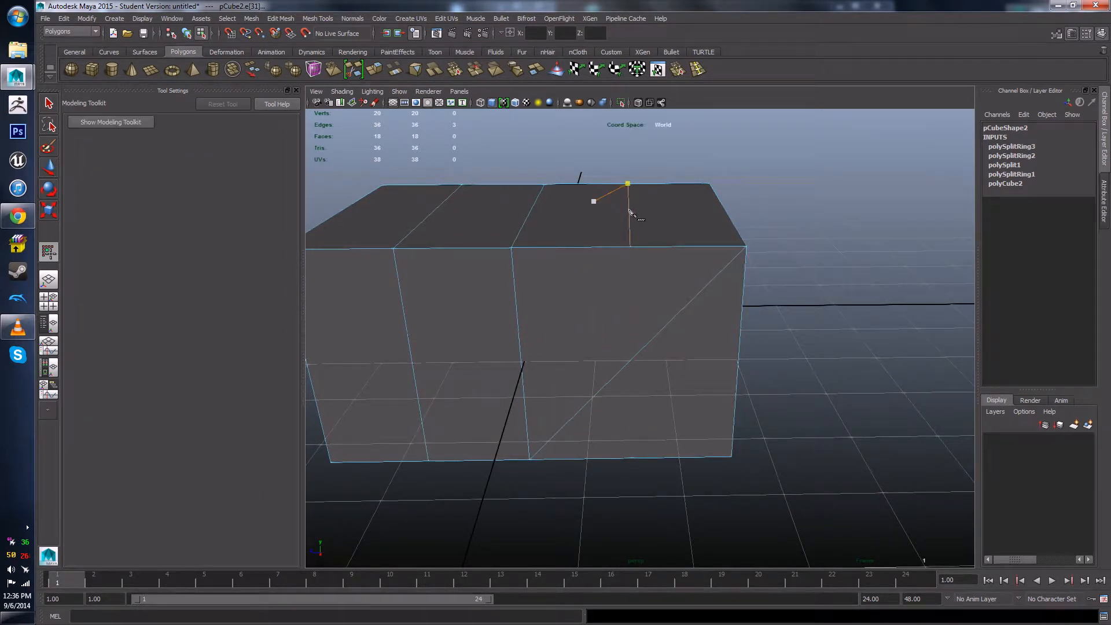
pyautogui.click(630, 243)
pyautogui.keyDown('alt'); pyautogui.moveTo(634, 243); pyautogui.dragTo(615, 226); pyautogui.keyUp('alt')
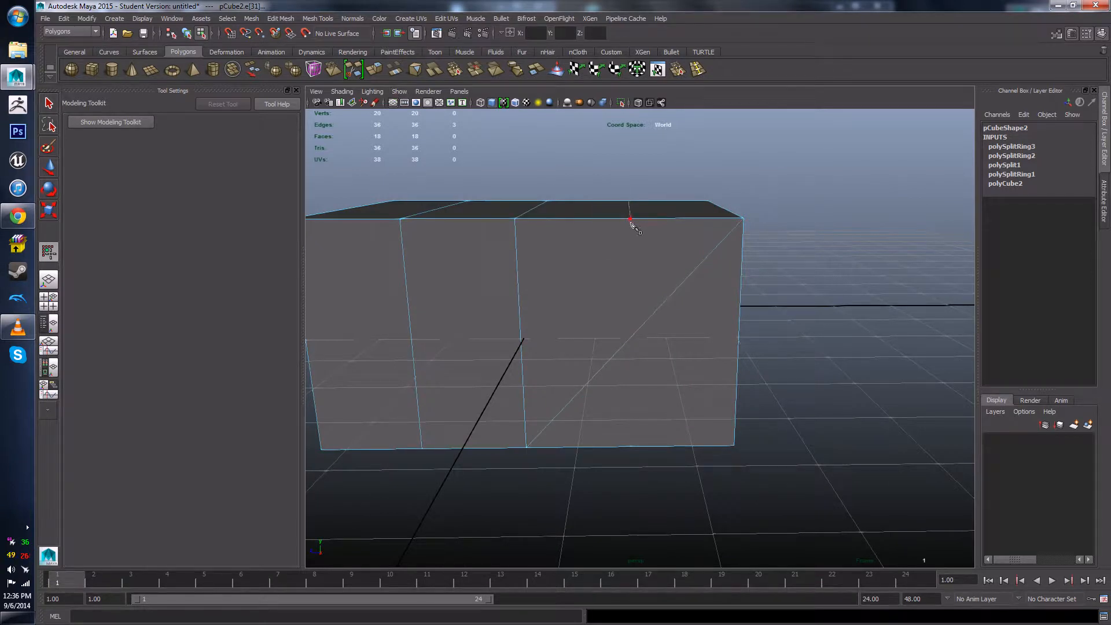
pyautogui.click(630, 219)
pyautogui.moveTo(640, 241)
pyautogui.keyDown('alt'); pyautogui.mouseDown()
pyautogui.moveTo(613, 384)
pyautogui.moveTo(632, 367)
pyautogui.mouseUp(); pyautogui.keyUp('alt')
pyautogui.click(632, 321)
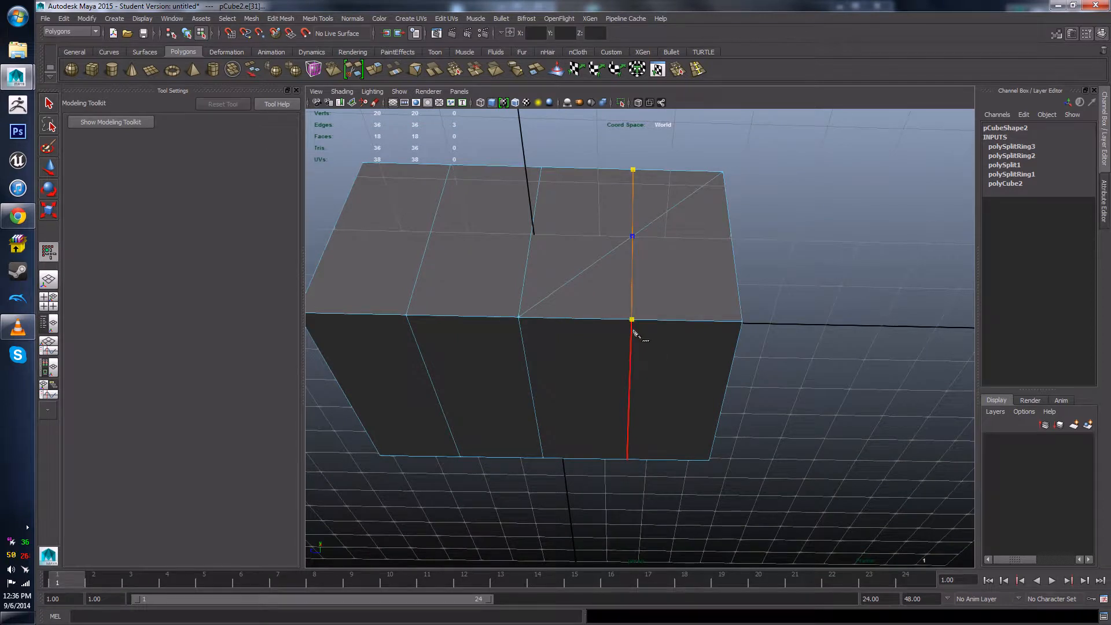
pyautogui.press('Return')
pyautogui.keyDown('alt'); pyautogui.moveTo(676, 254); pyautogui.dragTo(692, 363); pyautogui.keyUp('alt')
pyautogui.scroll(-5, 693, 362)
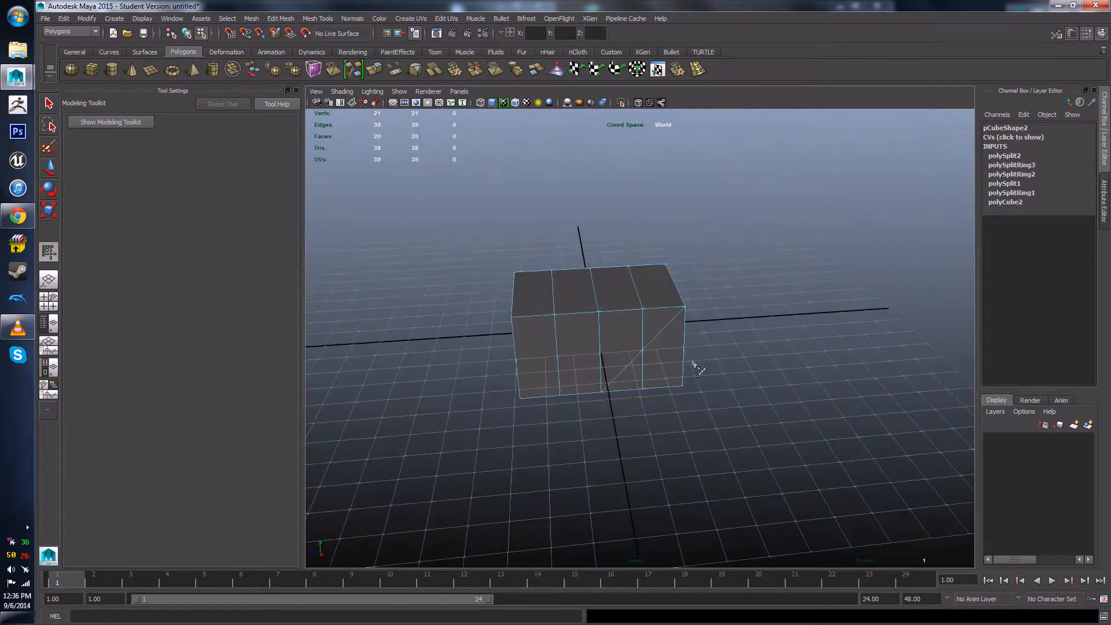
# - Undo the manual cut, the diagonal cut and all edge loops, back to the plain box
pyautogui.hotkey('ctrl', 'z')
pyautogui.hotkey('ctrl', 'z')
pyautogui.hotkey('ctrl', 'z')
pyautogui.hotkey('ctrl', 'z')
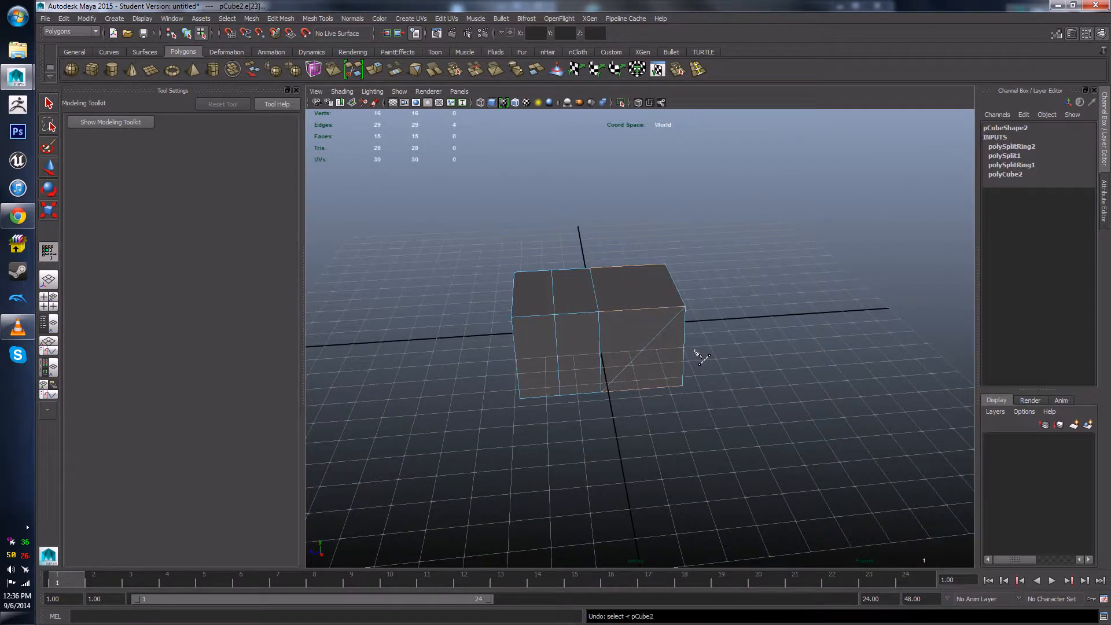
pyautogui.hotkey('ctrl', 'z')
pyautogui.hotkey('ctrl', 'z')
pyautogui.hotkey('ctrl', 'z')
pyautogui.hotkey('ctrl', 'z')
pyautogui.hotkey('ctrl', 'z')
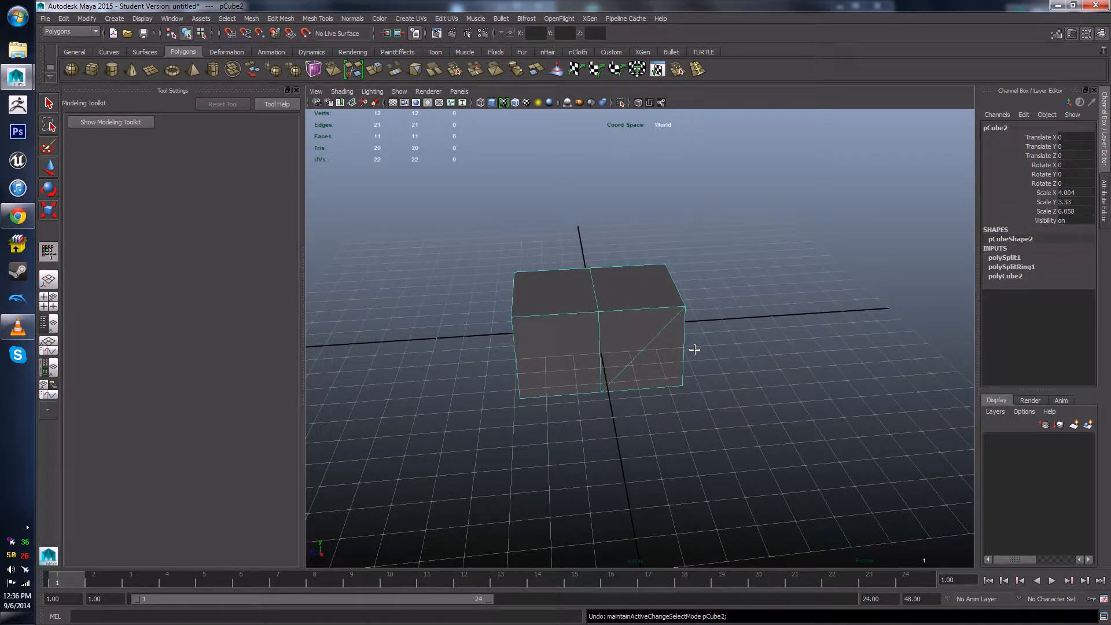
pyautogui.hotkey('ctrl', 'z')
pyautogui.hotkey('ctrl', 'z')
pyautogui.hotkey('ctrl', 'z')
pyautogui.hotkey('ctrl', 'z')
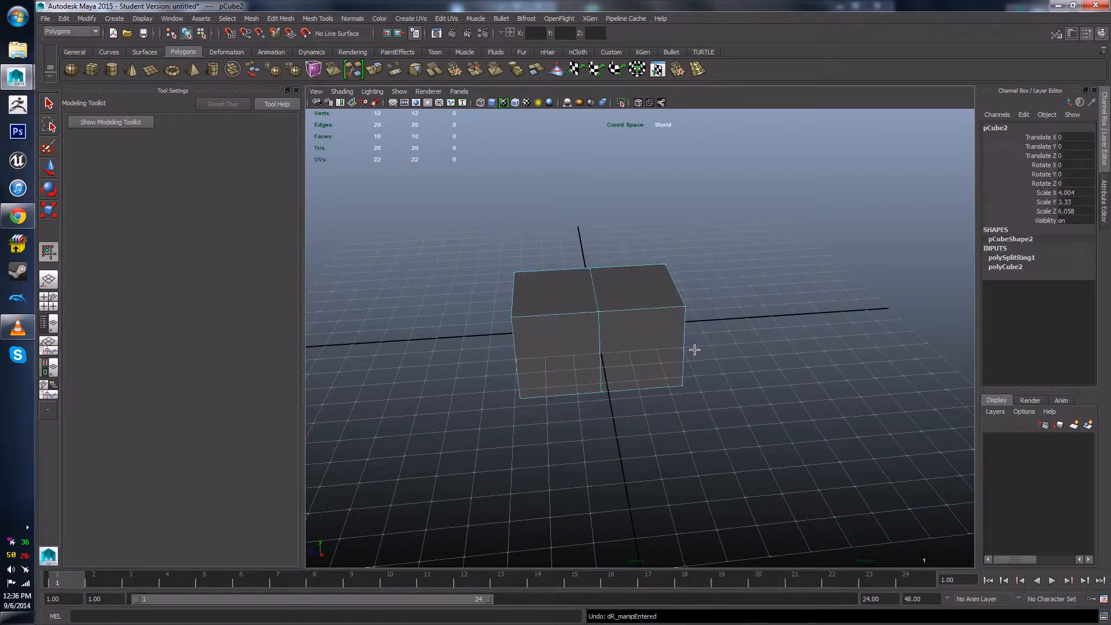
pyautogui.hotkey('ctrl', 'z')
pyautogui.hotkey('ctrl', 'z')
pyautogui.hotkey('ctrl', 'z')
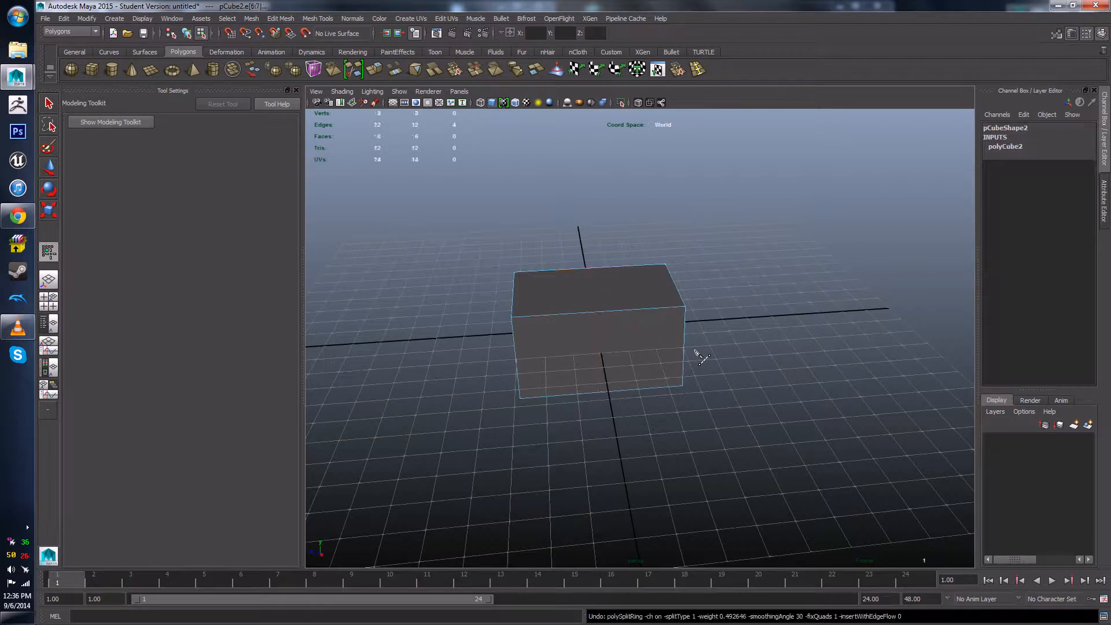
# - Switch the plain box back to object mode and reselect it
pyautogui.moveTo(662, 335); pyautogui.dragTo(688, 319, button='right')
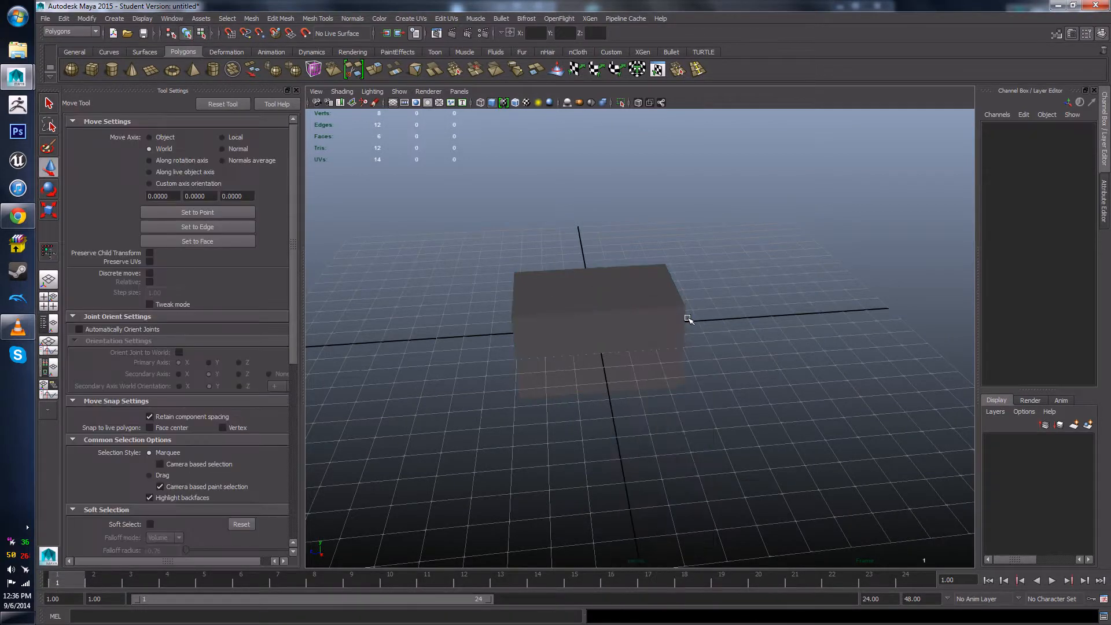
pyautogui.click(663, 338)
pyautogui.scroll(6, 662, 329)
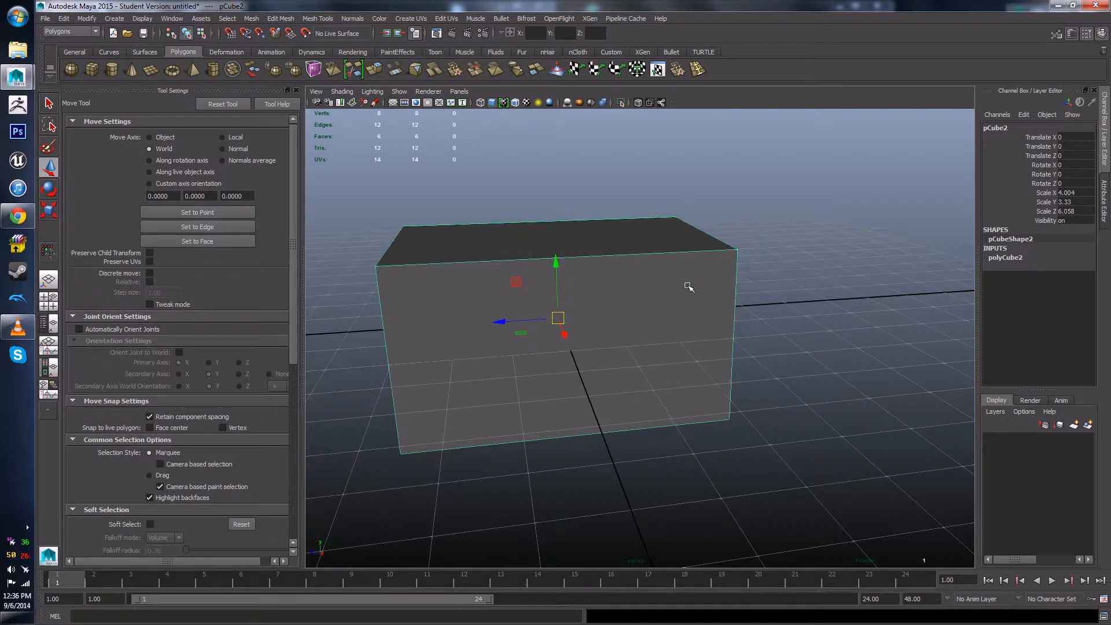
pyautogui.keyDown('alt'); pyautogui.moveTo(689, 285); pyautogui.dragTo(739, 333); pyautogui.keyUp('alt')
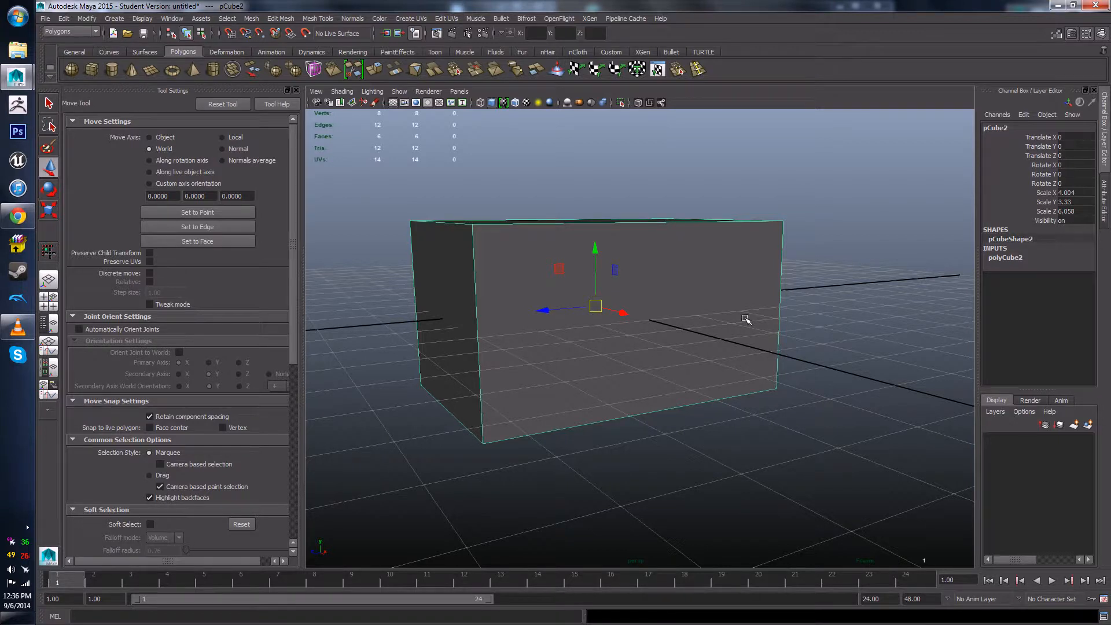
pyautogui.scroll(4, 745, 322)
pyautogui.scroll(-7, 743, 325)
pyautogui.keyDown('alt'); pyautogui.moveTo(742, 325); pyautogui.dragTo(777, 350); pyautogui.keyUp('alt')
pyautogui.keyDown('alt'); pyautogui.moveTo(777, 349); pyautogui.dragTo(725, 356, button='middle'); pyautogui.keyUp('alt')
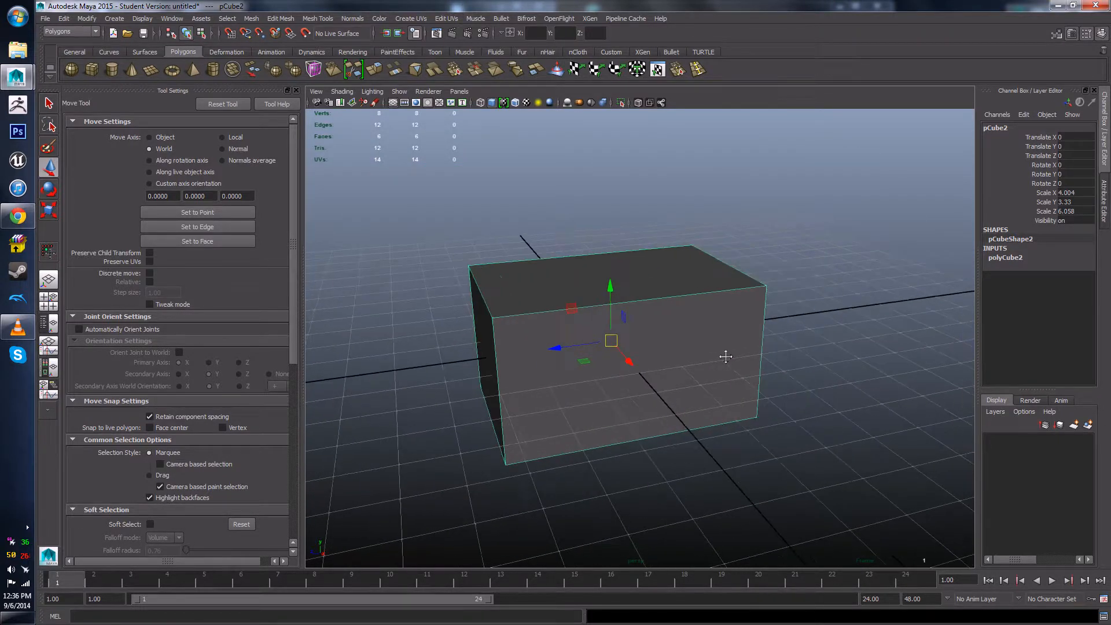
pyautogui.keyDown('alt'); pyautogui.moveTo(725, 356); pyautogui.dragTo(726, 360); pyautogui.keyUp('alt')
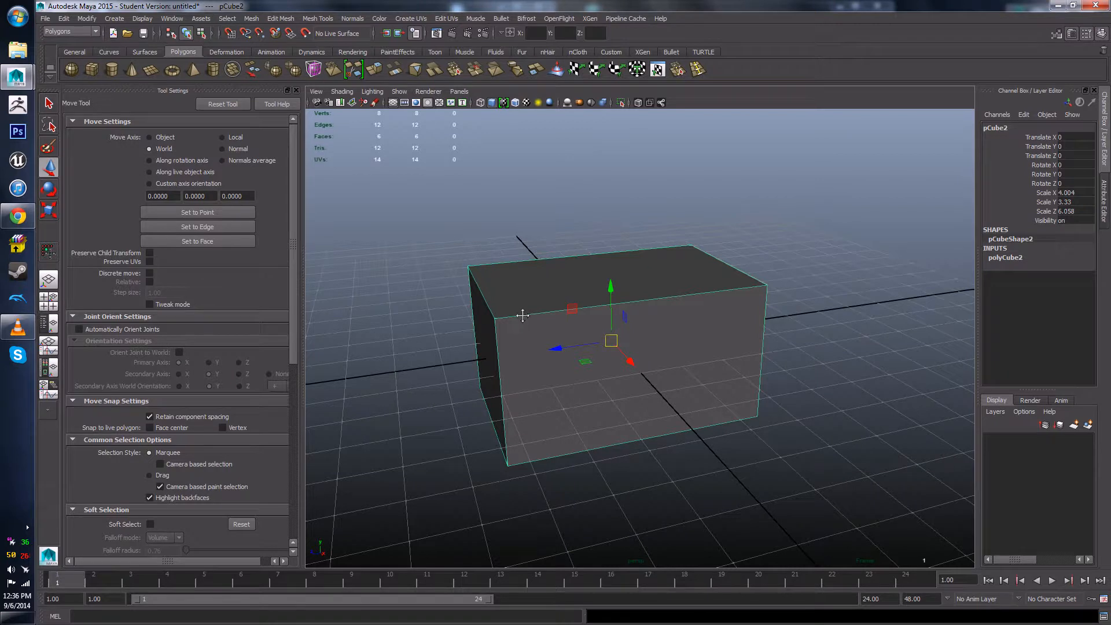
pyautogui.keyDown('alt'); pyautogui.moveTo(522, 315); pyautogui.dragTo(501, 302, button='middle'); pyautogui.keyUp('alt')
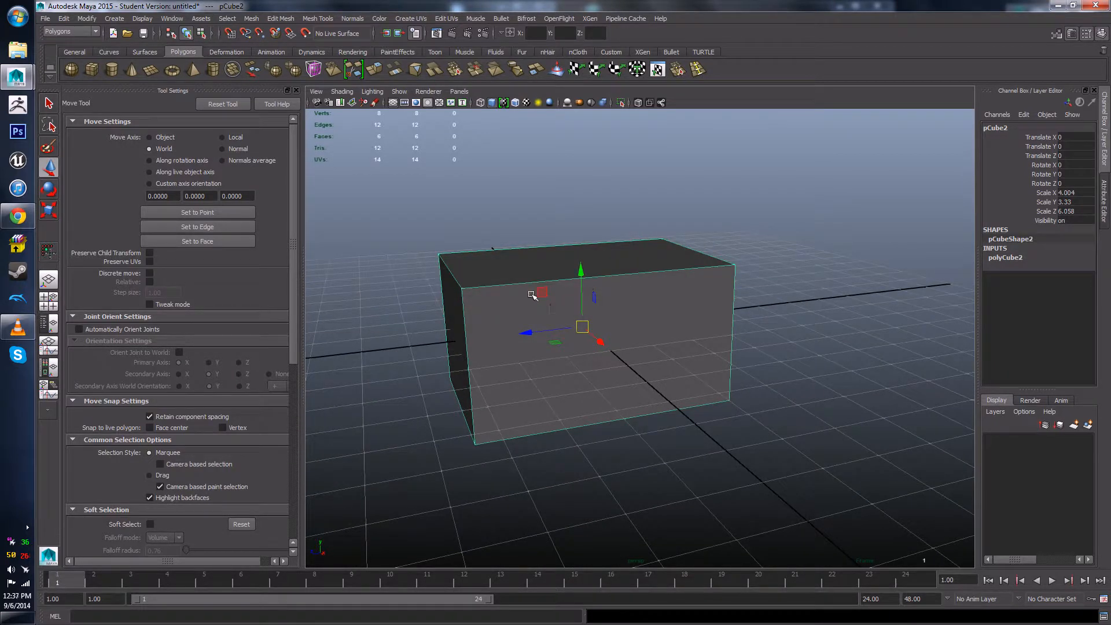
# - Set the Insert Edge Loop Tool to Multiple edge loops with 2 loops and insert them across the box's long edges
pyautogui.keyDown('shift'); pyautogui.moveTo(533, 294); pyautogui.dragTo(479, 307, button='right'); pyautogui.keyUp('shift')
pyautogui.keyDown('alt'); pyautogui.moveTo(533, 315); pyautogui.dragTo(501, 323); pyautogui.keyUp('alt')
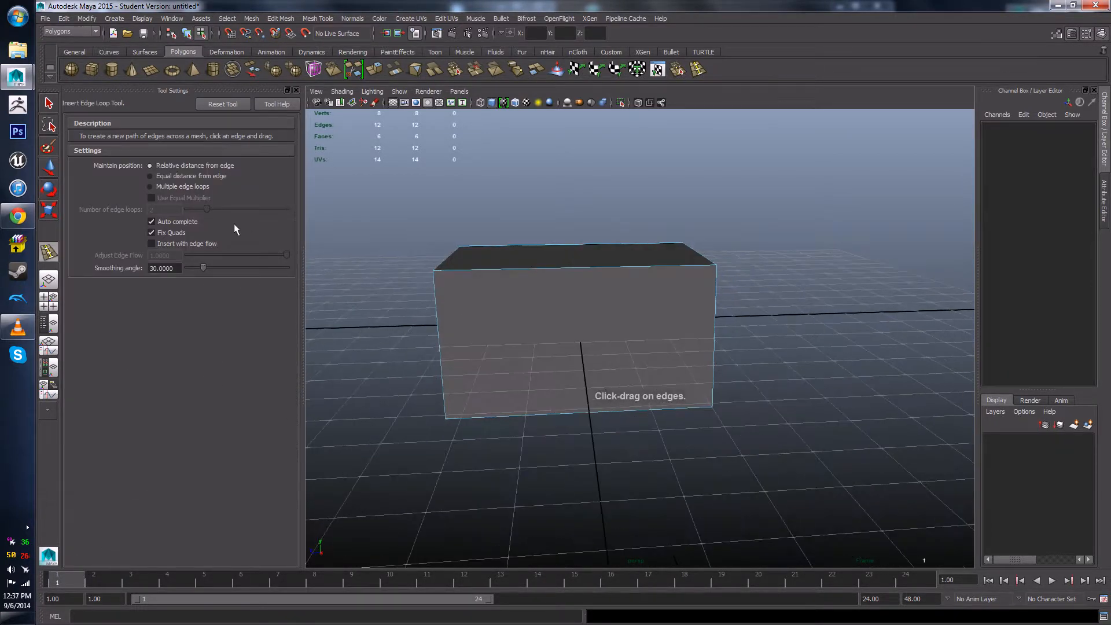
pyautogui.click(150, 186)
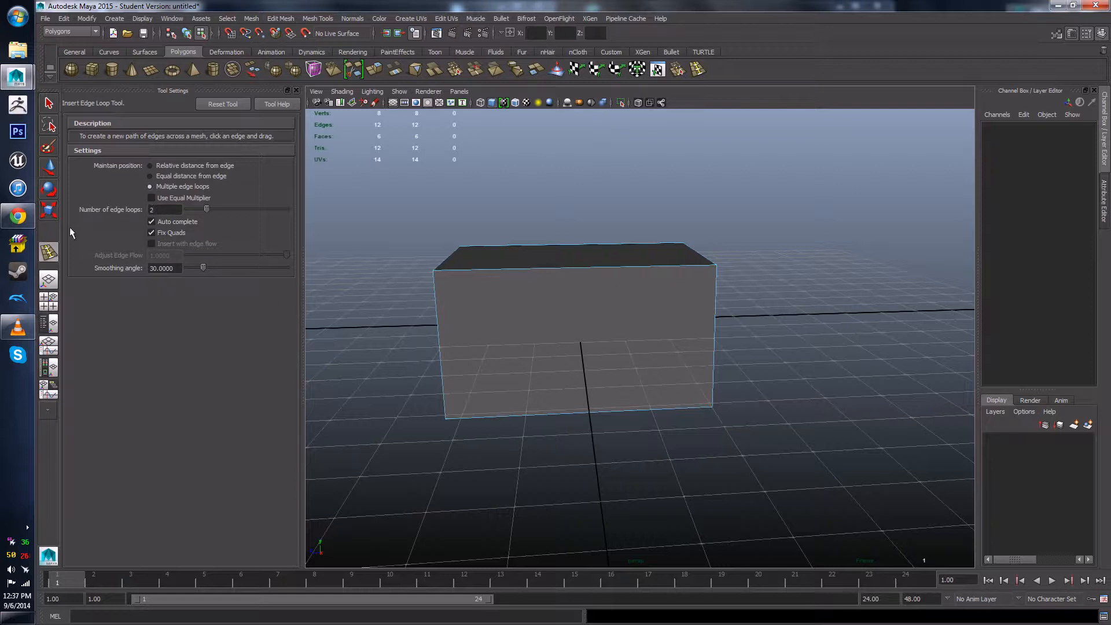
pyautogui.scroll(5, 499, 352)
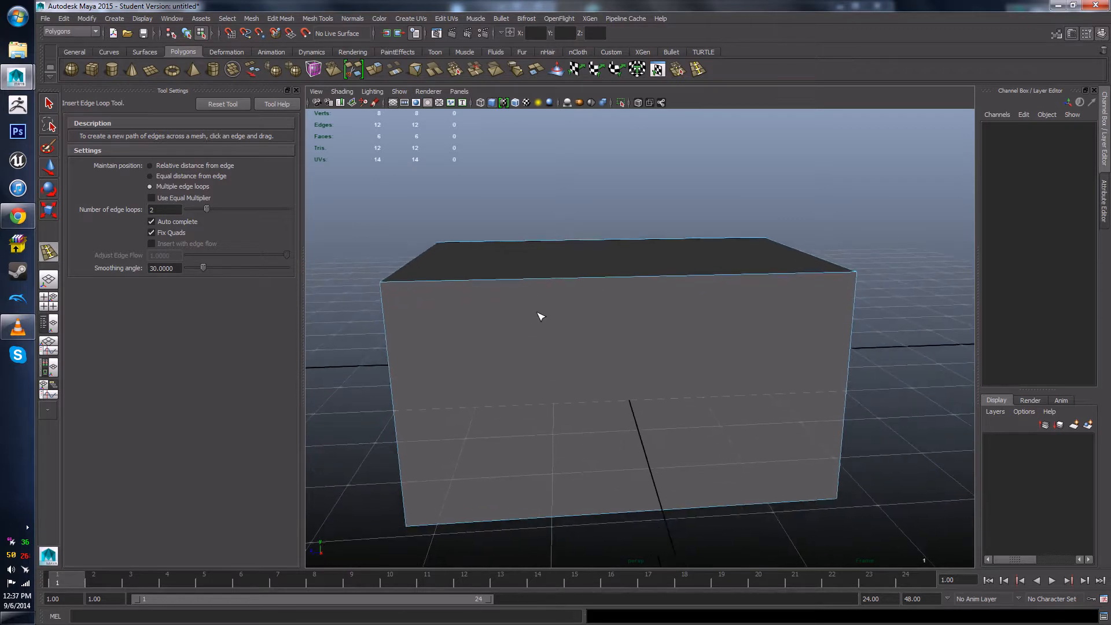
pyautogui.click(473, 282)
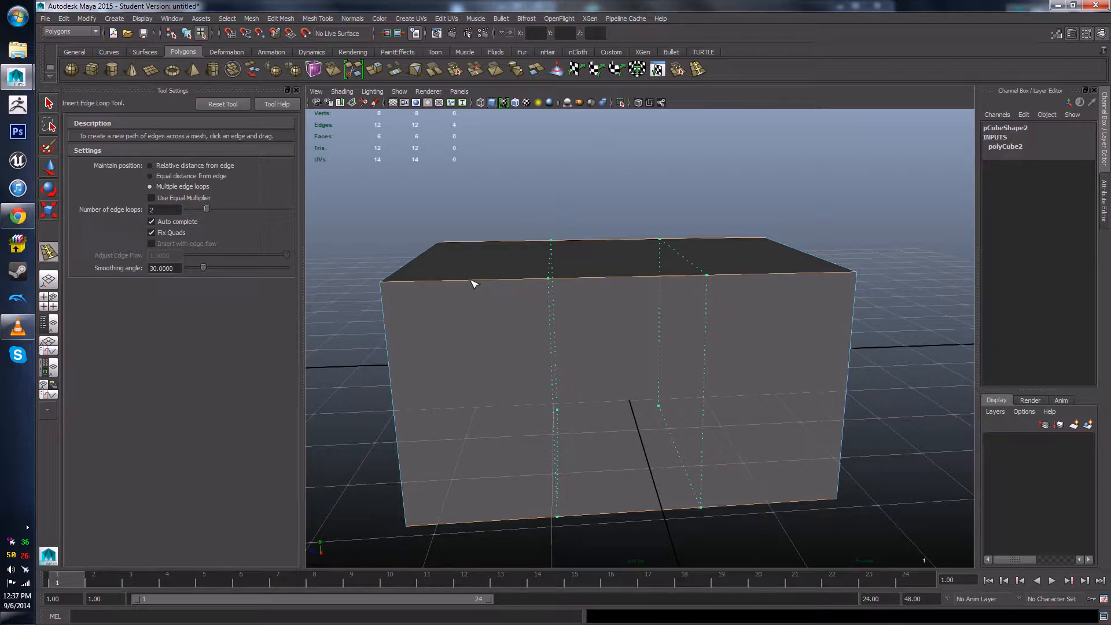
pyautogui.moveTo(474, 283); pyautogui.dragTo(474, 283)
pyautogui.scroll(-5, 473, 283)
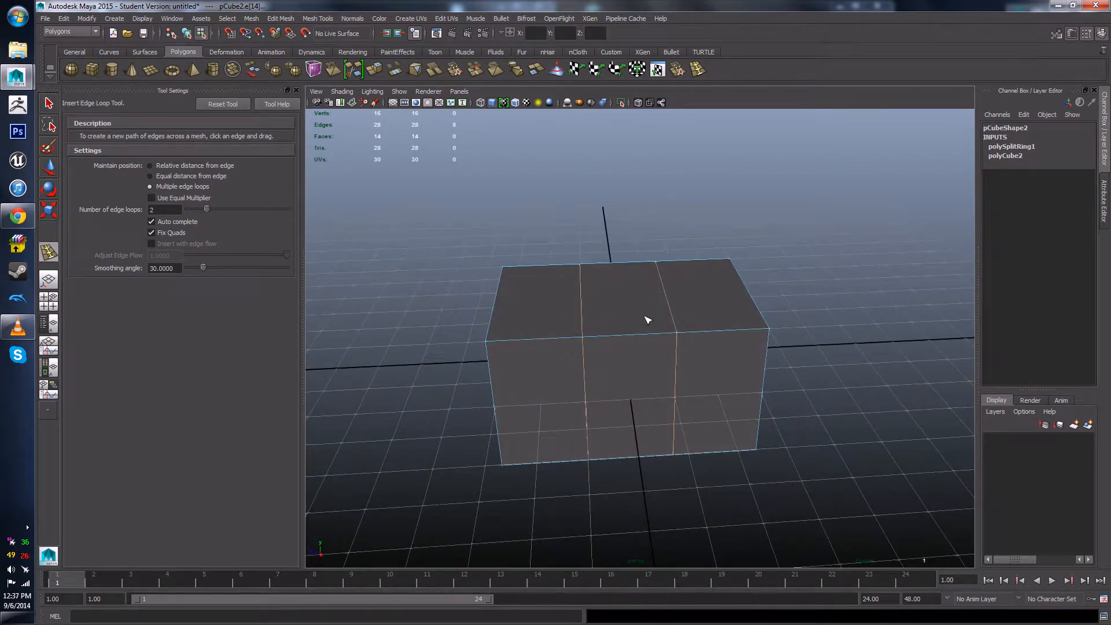
pyautogui.keyDown('alt'); pyautogui.moveTo(716, 337); pyautogui.dragTo(665, 345); pyautogui.keyUp('alt')
pyautogui.press('w')
# - Insert two edge loops along each of the box's two remaining directions and return to object mode with the box selected
pyautogui.scroll(4, 702, 353)
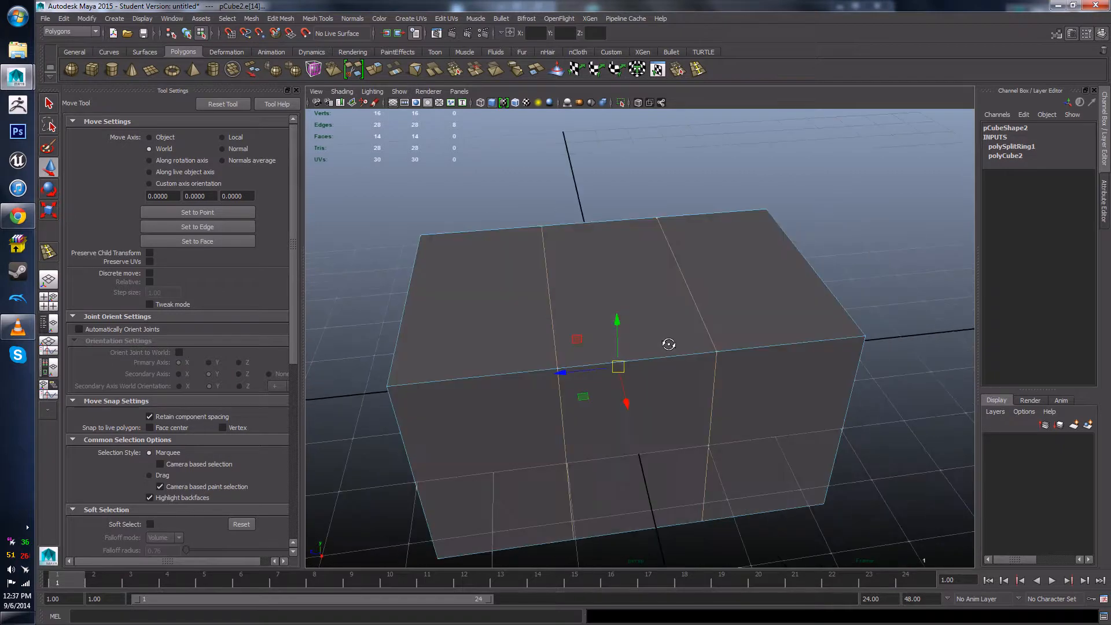
pyautogui.keyDown('alt'); pyautogui.moveTo(717, 257); pyautogui.dragTo(591, 345); pyautogui.keyUp('alt')
pyautogui.keyDown('alt'); pyautogui.moveTo(455, 336); pyautogui.dragTo(439, 321, button='middle'); pyautogui.keyUp('alt')
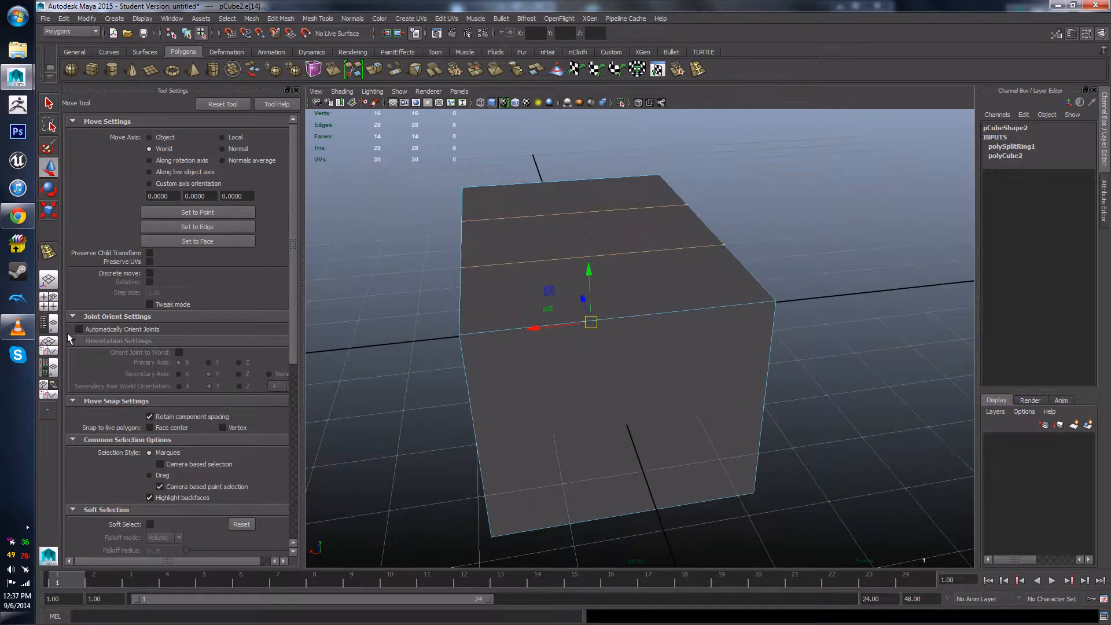
pyautogui.click(49, 253)
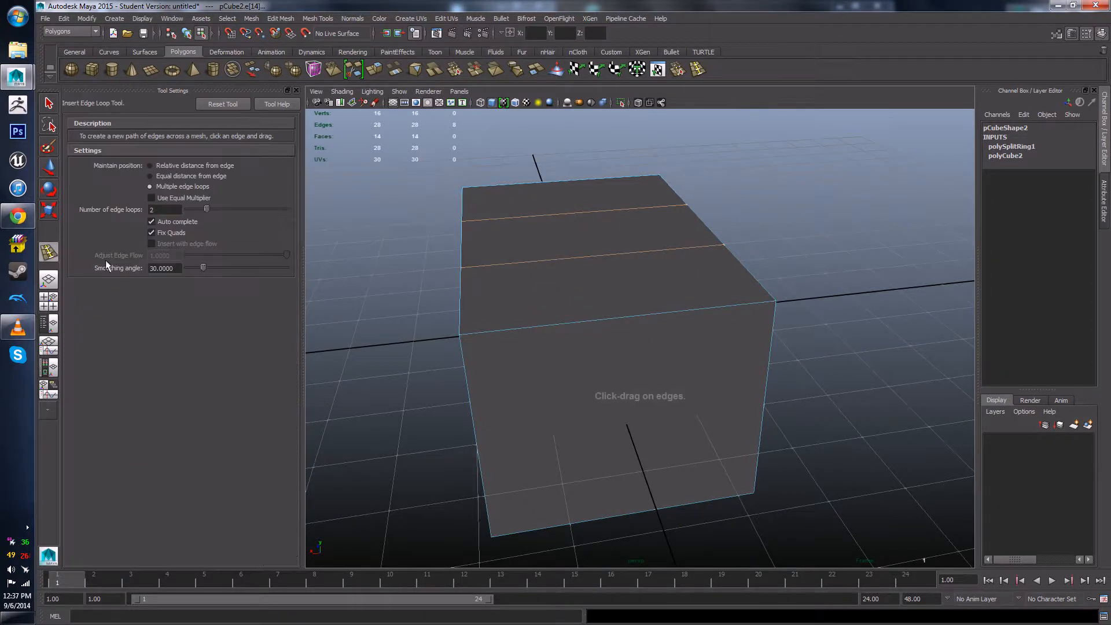
pyautogui.click(546, 330)
pyautogui.keyDown('alt'); pyautogui.moveTo(496, 340); pyautogui.dragTo(528, 321); pyautogui.keyUp('alt')
pyautogui.keyDown('alt'); pyautogui.moveTo(528, 322); pyautogui.dragTo(665, 372); pyautogui.keyUp('alt')
pyautogui.scroll(-5, 592, 332)
pyautogui.press('w')
pyautogui.scroll(3, 640, 324)
pyautogui.rightClick(671, 306)
pyautogui.click(699, 293)
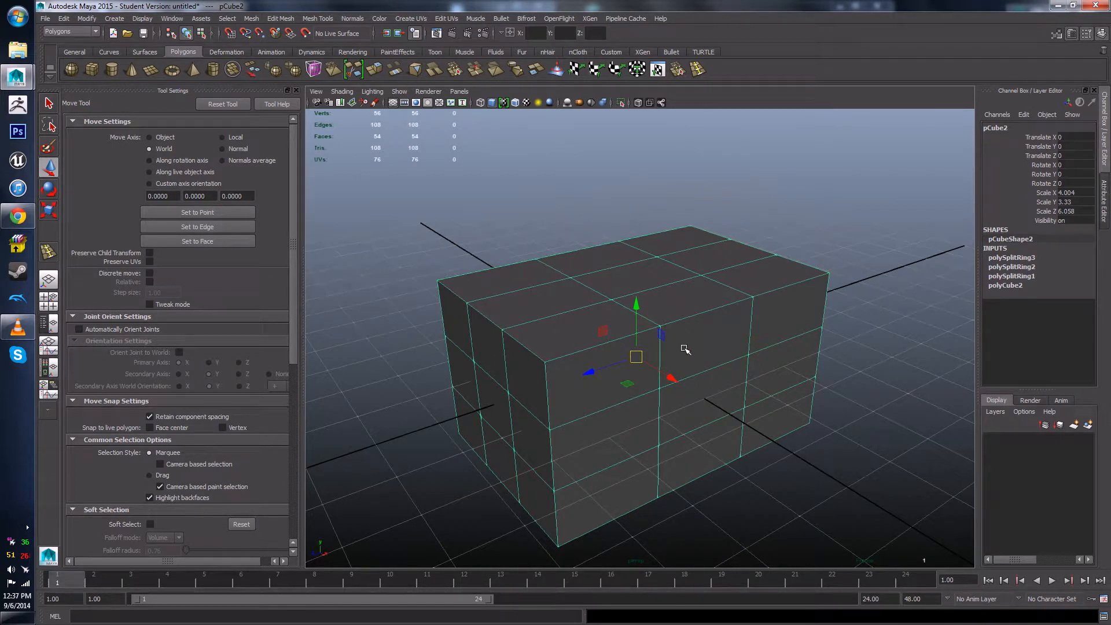
pyautogui.keyDown('alt'); pyautogui.moveTo(685, 348); pyautogui.dragTo(654, 341); pyautogui.keyUp('alt')
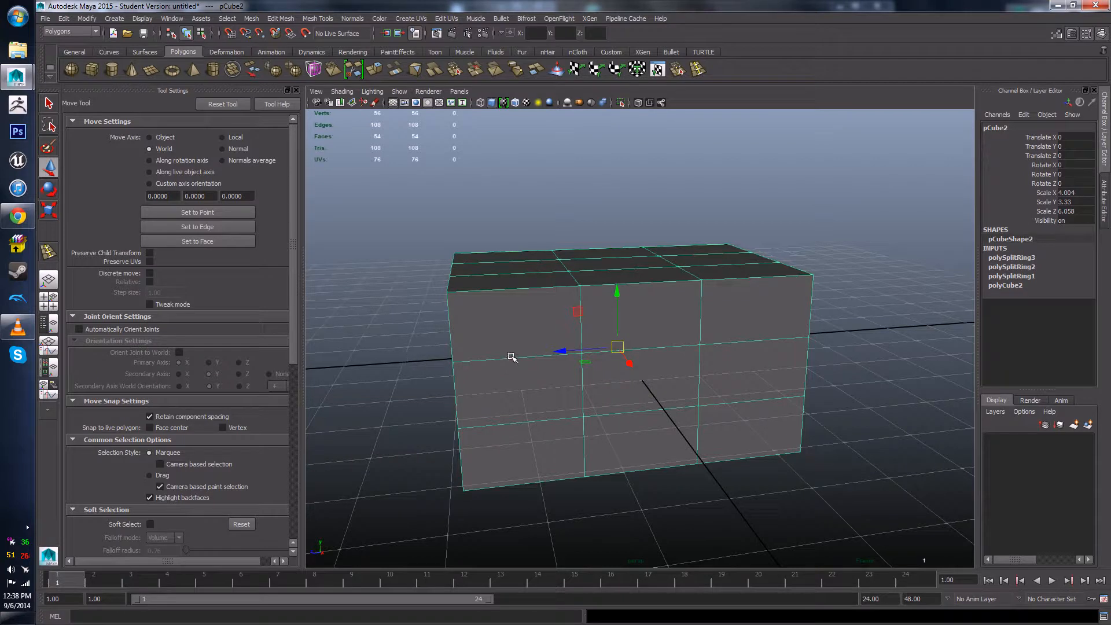
pyautogui.scroll(3, 548, 363)
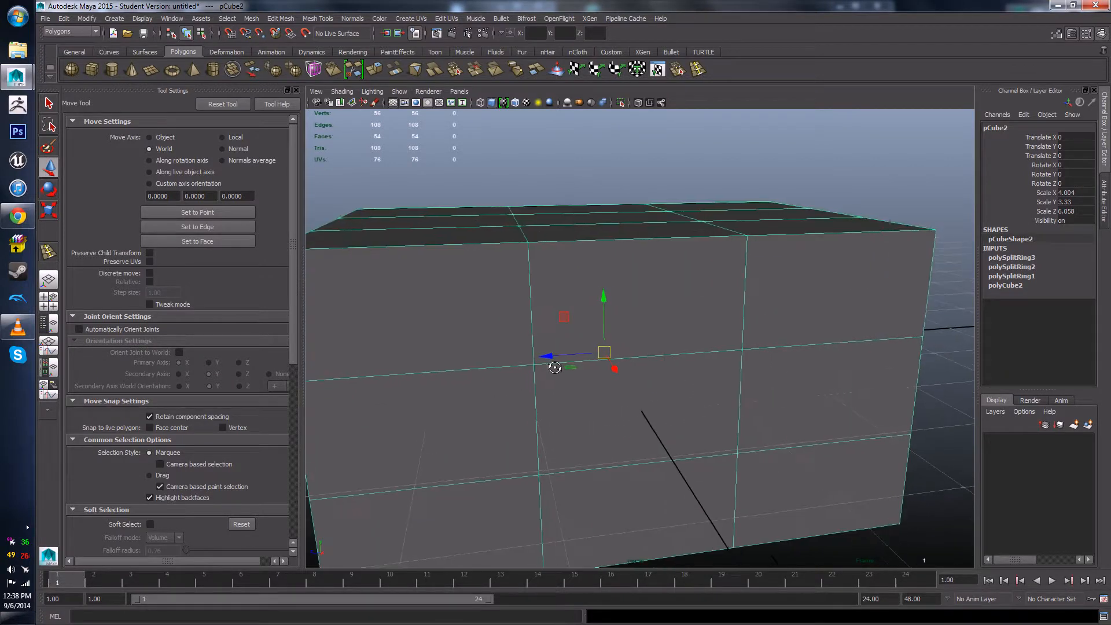
pyautogui.scroll(-3, 556, 362)
pyautogui.keyDown('alt'); pyautogui.moveTo(553, 365); pyautogui.dragTo(578, 371); pyautogui.keyUp('alt')
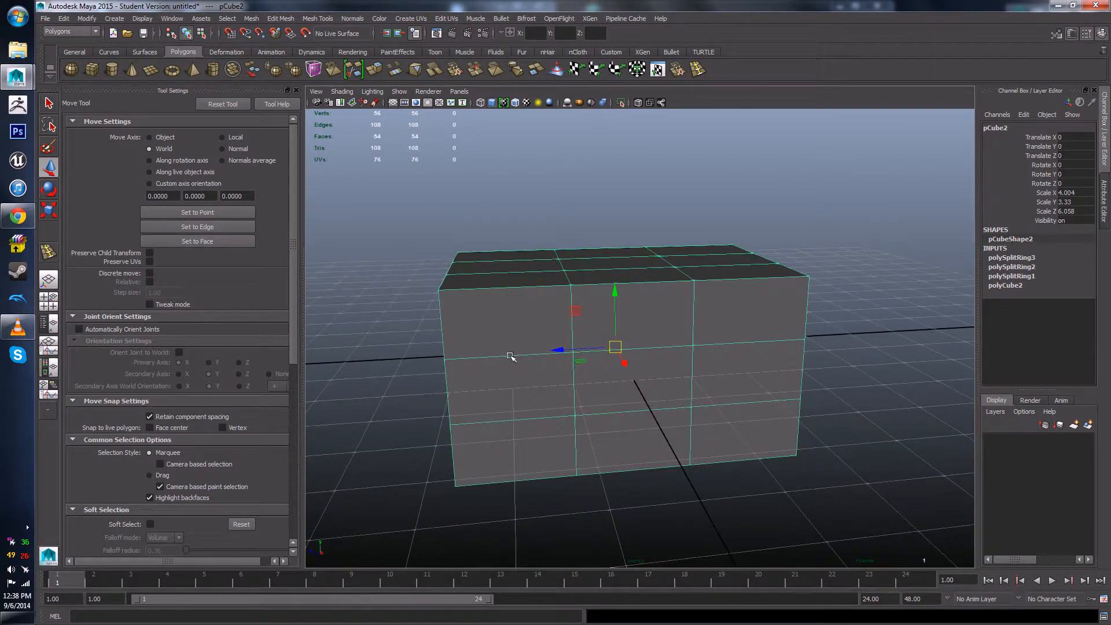
pyautogui.keyDown('alt'); pyautogui.moveTo(509, 355); pyautogui.dragTo(667, 345); pyautogui.keyUp('alt')
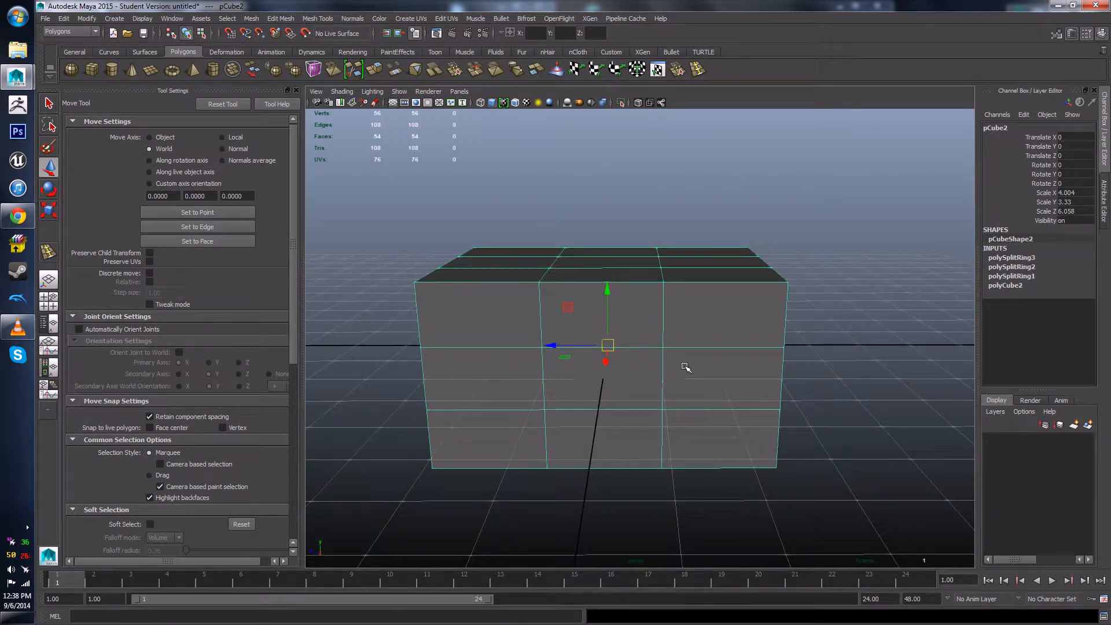
# - Switch the box to edge selection and try picking a whole vertical edge loop and single edges on its long side and top
pyautogui.moveTo(586, 295); pyautogui.dragTo(583, 272, button='right')
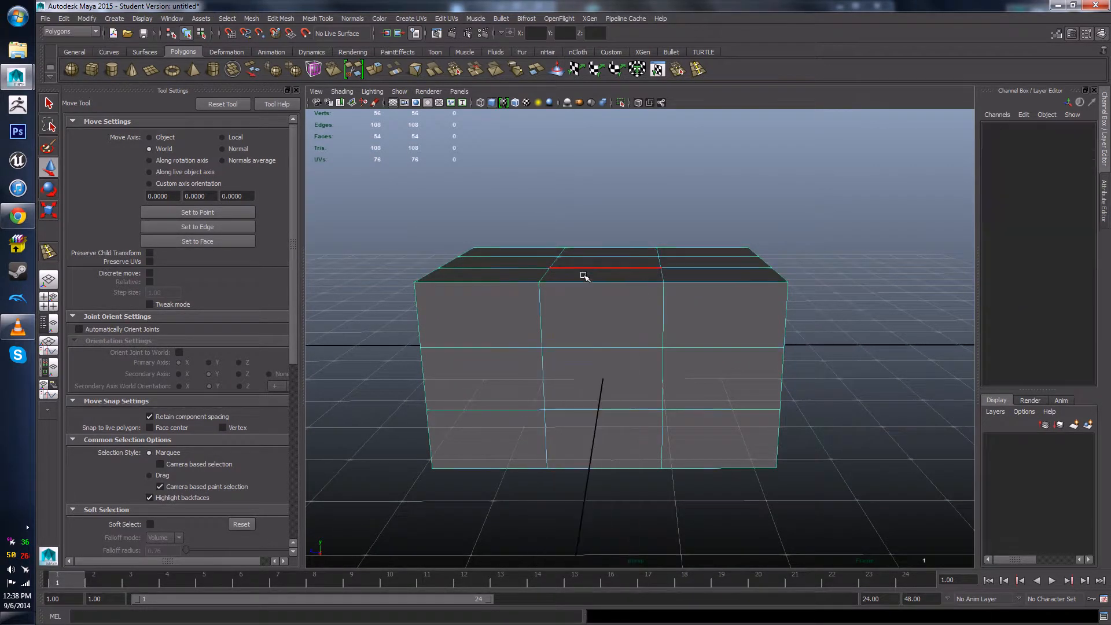
pyautogui.doubleClick(541, 307)
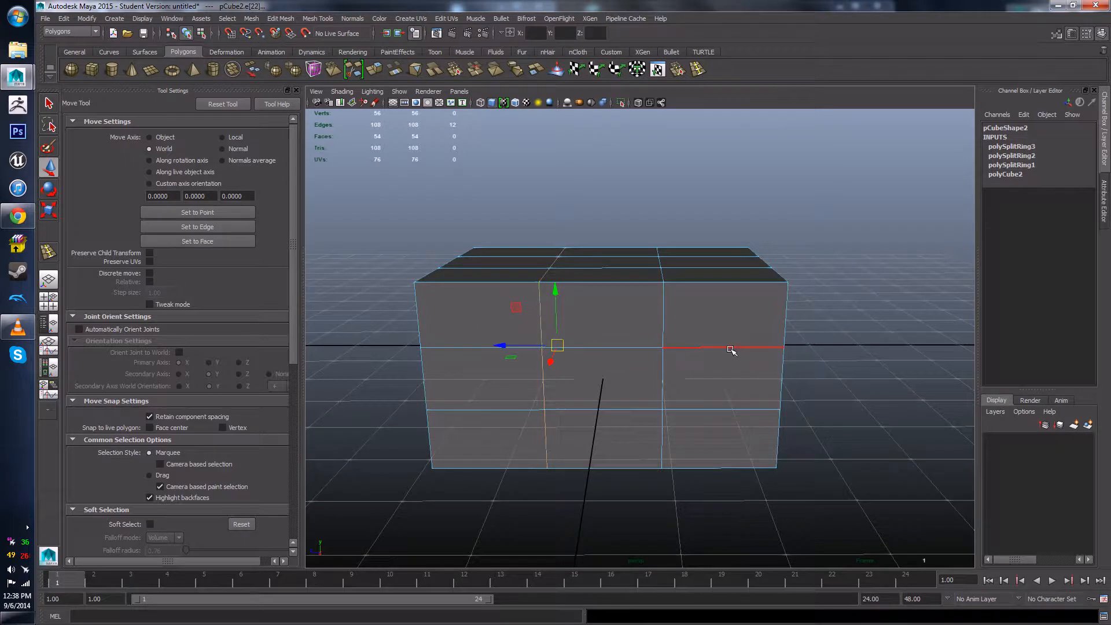
pyautogui.keyDown('alt'); pyautogui.moveTo(730, 347); pyautogui.dragTo(641, 354); pyautogui.keyUp('alt')
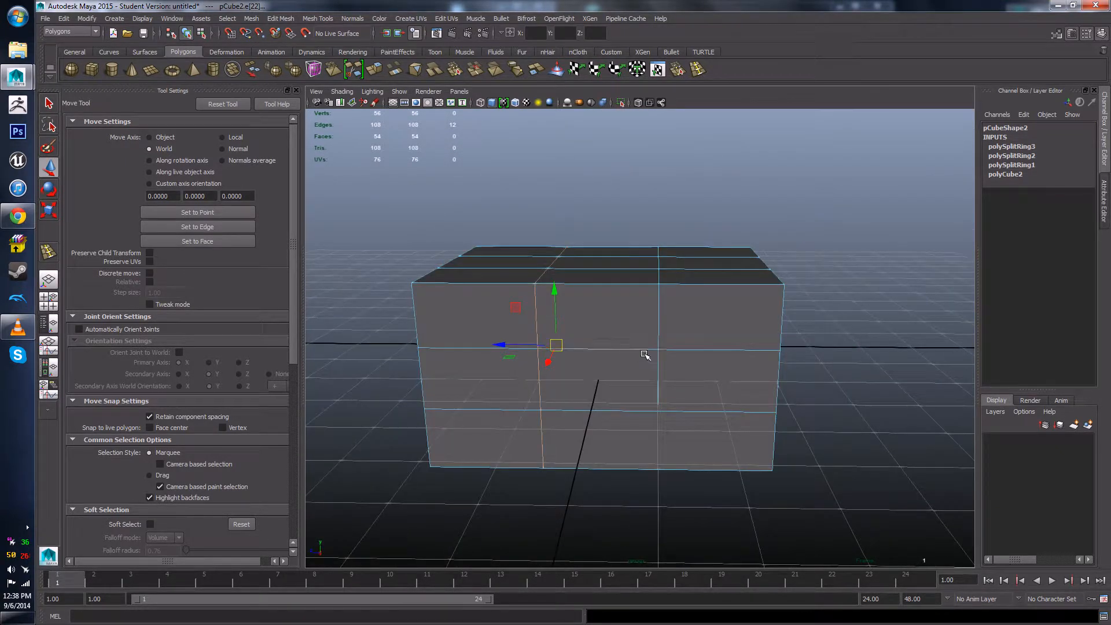
pyautogui.click(676, 305)
pyautogui.keyDown('alt'); pyautogui.moveTo(686, 323); pyautogui.dragTo(717, 324); pyautogui.keyUp('alt')
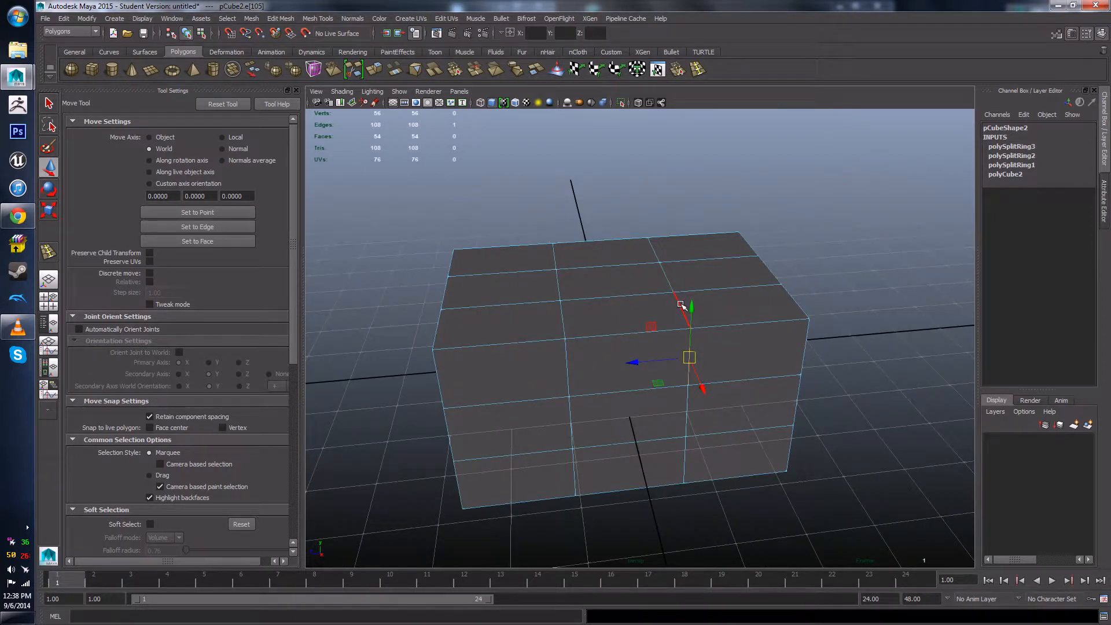
pyautogui.click(681, 304)
pyautogui.keyDown('alt'); pyautogui.moveTo(740, 320); pyautogui.dragTo(632, 329); pyautogui.keyUp('alt')
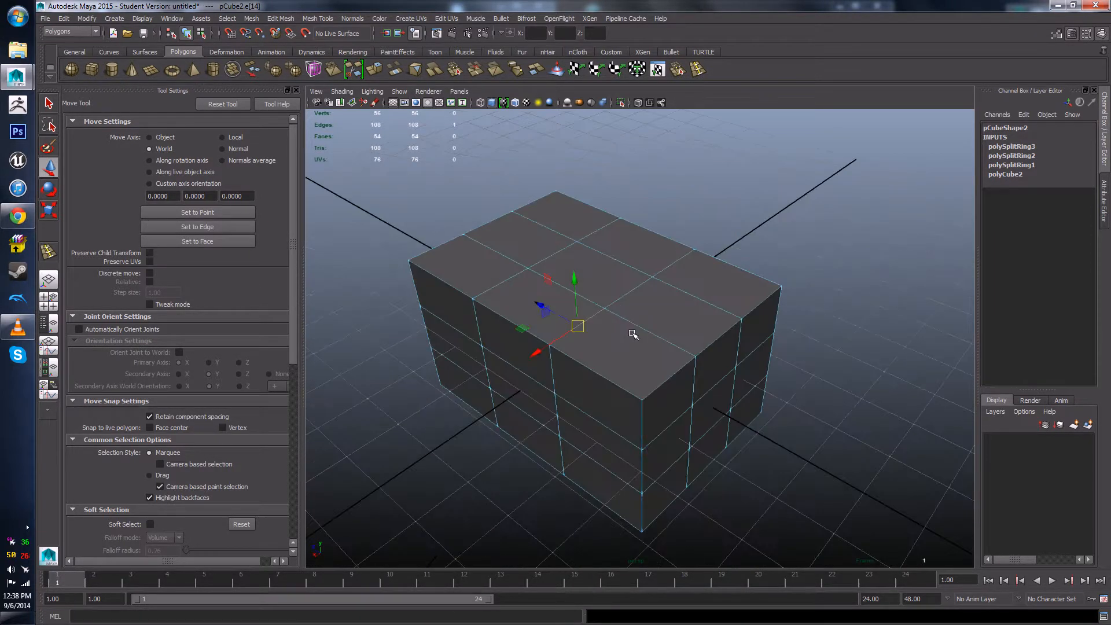
# - Select both edge loops that cross the box's long sides and top
pyautogui.scroll(2, 632, 329)
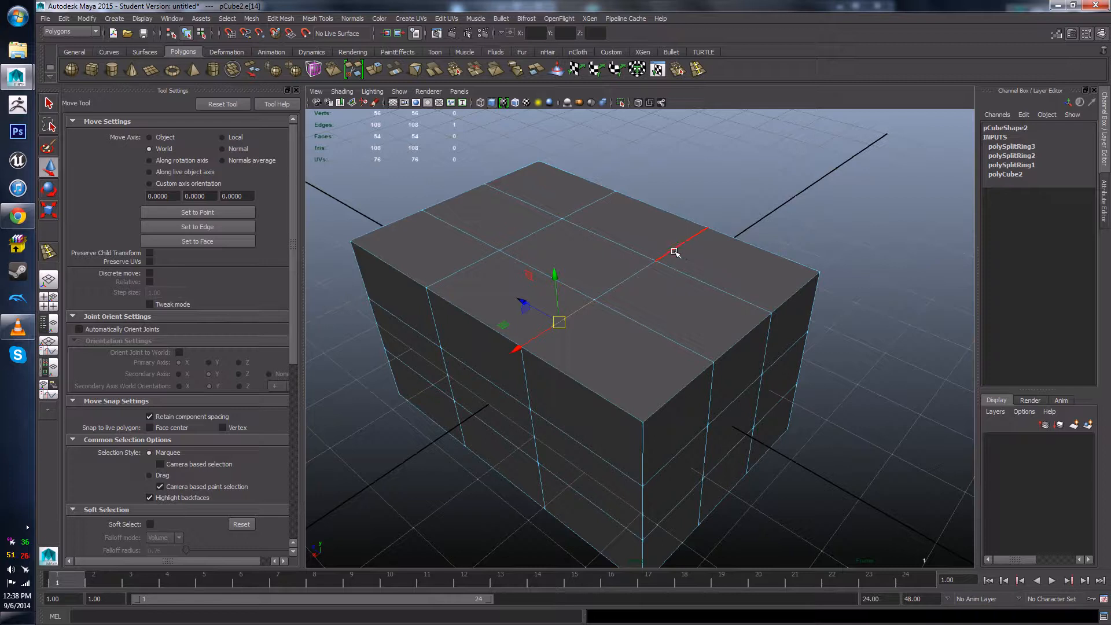
pyautogui.doubleClick(622, 284)
pyautogui.scroll(-3, 699, 373)
pyautogui.keyDown('alt'); pyautogui.moveTo(698, 373); pyautogui.dragTo(616, 362); pyautogui.keyUp('alt')
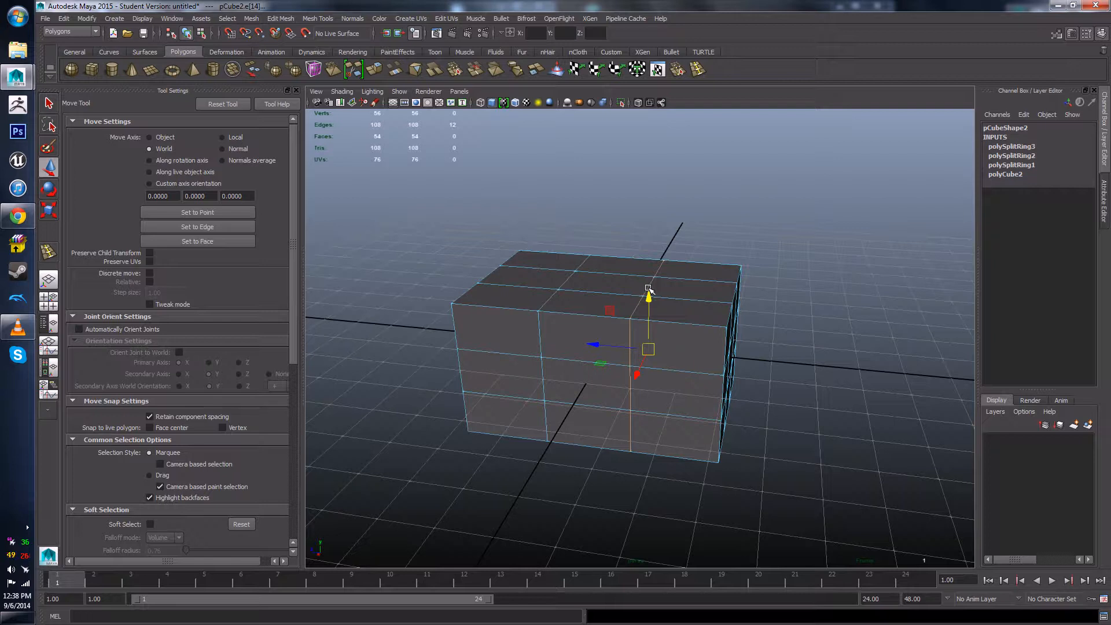
pyautogui.keyDown('alt'); pyautogui.moveTo(529, 297); pyautogui.dragTo(591, 310, button='middle'); pyautogui.keyUp('alt')
pyautogui.keyDown('alt'); pyautogui.moveTo(615, 308); pyautogui.dragTo(640, 327); pyautogui.keyUp('alt')
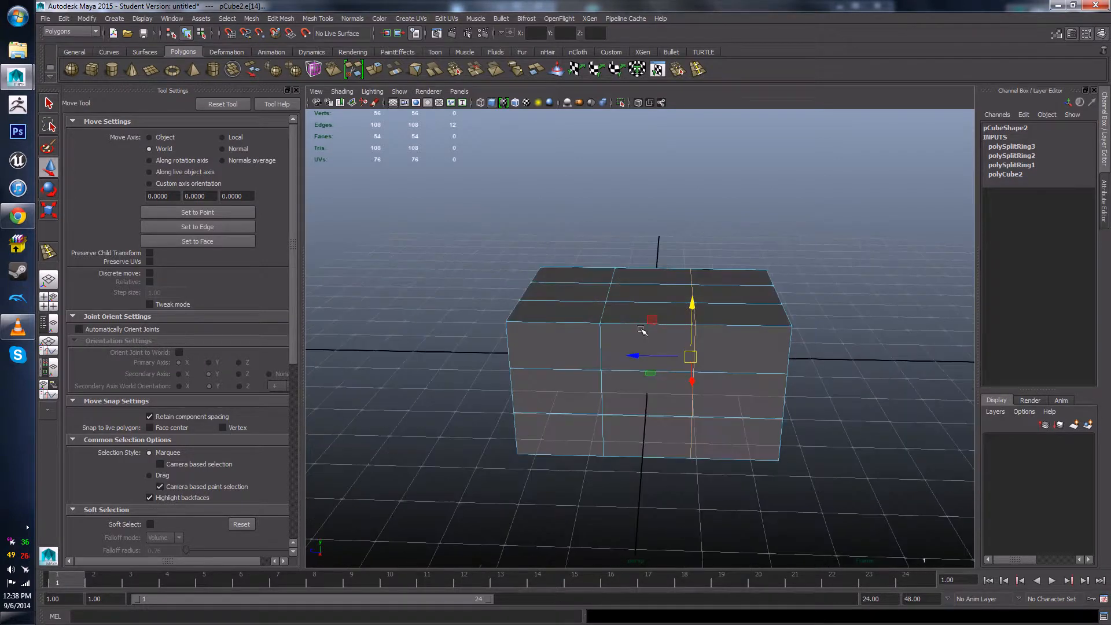
pyautogui.scroll(4, 640, 328)
pyautogui.keyDown('alt'); pyautogui.moveTo(633, 338); pyautogui.dragTo(657, 352, button='middle'); pyautogui.keyUp('alt')
pyautogui.keyDown('shift'); pyautogui.doubleClick(607, 312); pyautogui.keyUp('shift')
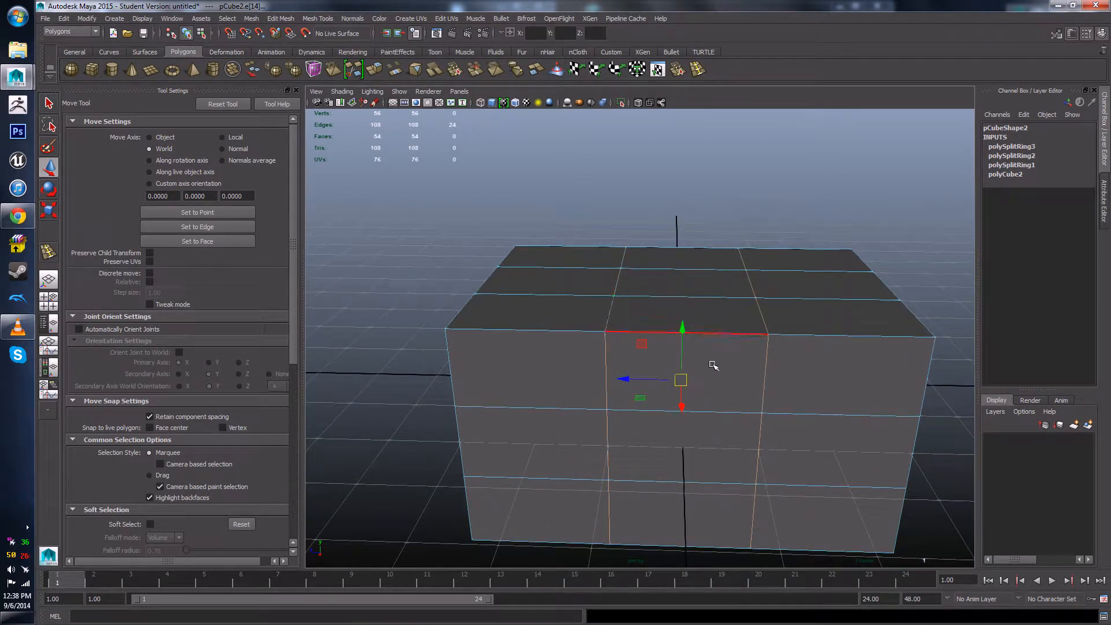
# - Scale the two selected loops apart along the box's length until they sit close to its end faces
pyautogui.press('r')
pyautogui.scroll(-3, 736, 351)
pyautogui.keyDown('alt'); pyautogui.moveTo(736, 352); pyautogui.dragTo(740, 338); pyautogui.keyUp('alt')
pyautogui.scroll(4, 742, 347)
pyautogui.keyDown('alt'); pyautogui.moveTo(744, 369); pyautogui.dragTo(720, 379, button='middle'); pyautogui.keyUp('alt')
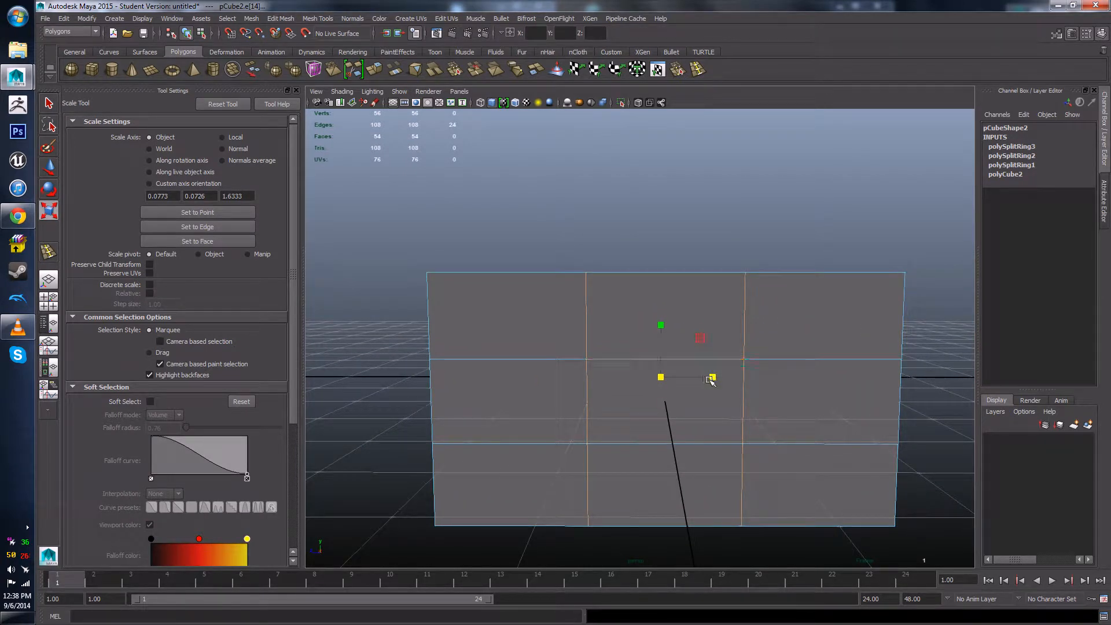
pyautogui.moveTo(714, 378); pyautogui.dragTo(796, 399)
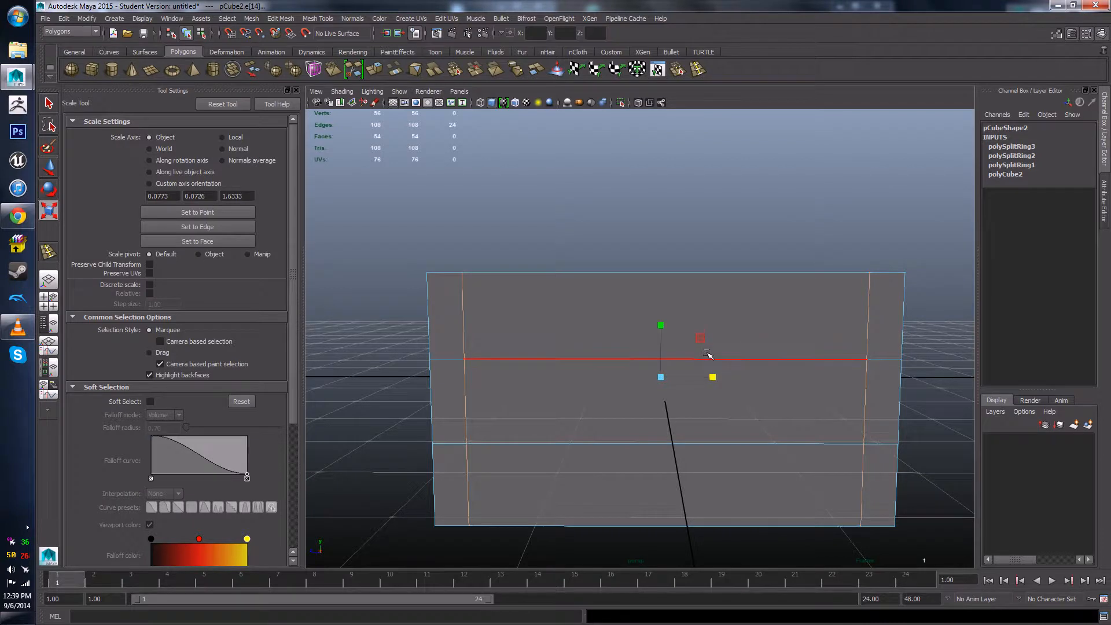
# - Select the two lengthwise edge loops that run vertically over the box's end faces
pyautogui.keyDown('alt'); pyautogui.moveTo(712, 350); pyautogui.dragTo(708, 399); pyautogui.keyUp('alt')
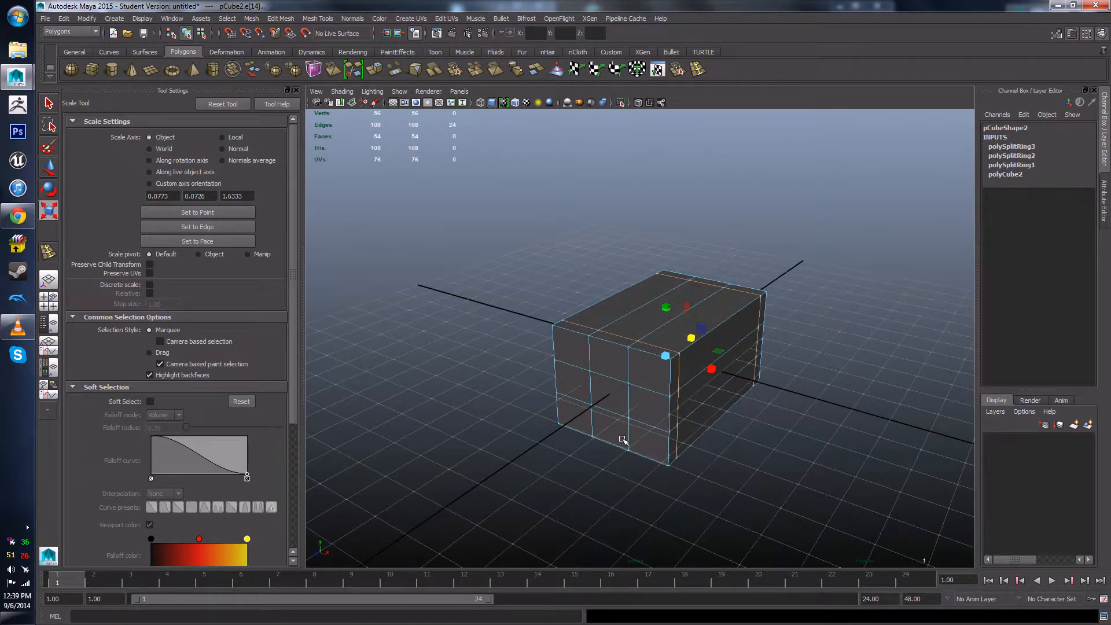
pyautogui.keyDown('alt'); pyautogui.moveTo(622, 440); pyautogui.dragTo(675, 404); pyautogui.keyUp('alt')
pyautogui.scroll(4, 674, 404)
pyautogui.click(712, 377)
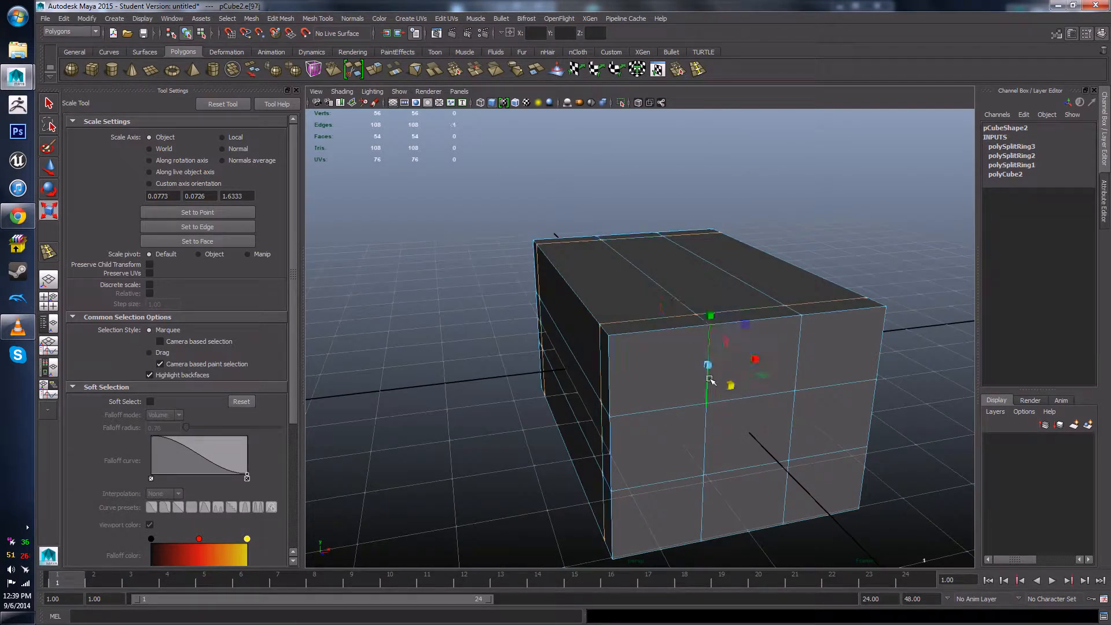
pyautogui.doubleClick(704, 421)
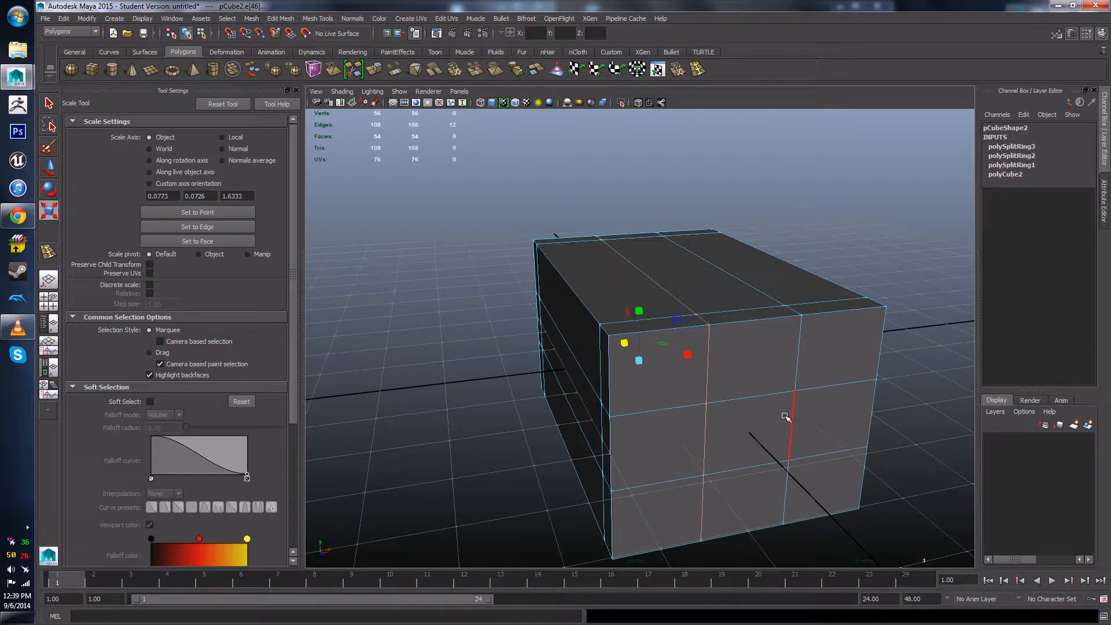
pyautogui.keyDown('shift'); pyautogui.doubleClick(788, 417); pyautogui.keyUp('shift')
# - Scale the two lengthwise loops apart across the box's width until their border strips match those at the ends
pyautogui.keyDown('alt'); pyautogui.moveTo(776, 421); pyautogui.dragTo(686, 432); pyautogui.keyUp('alt')
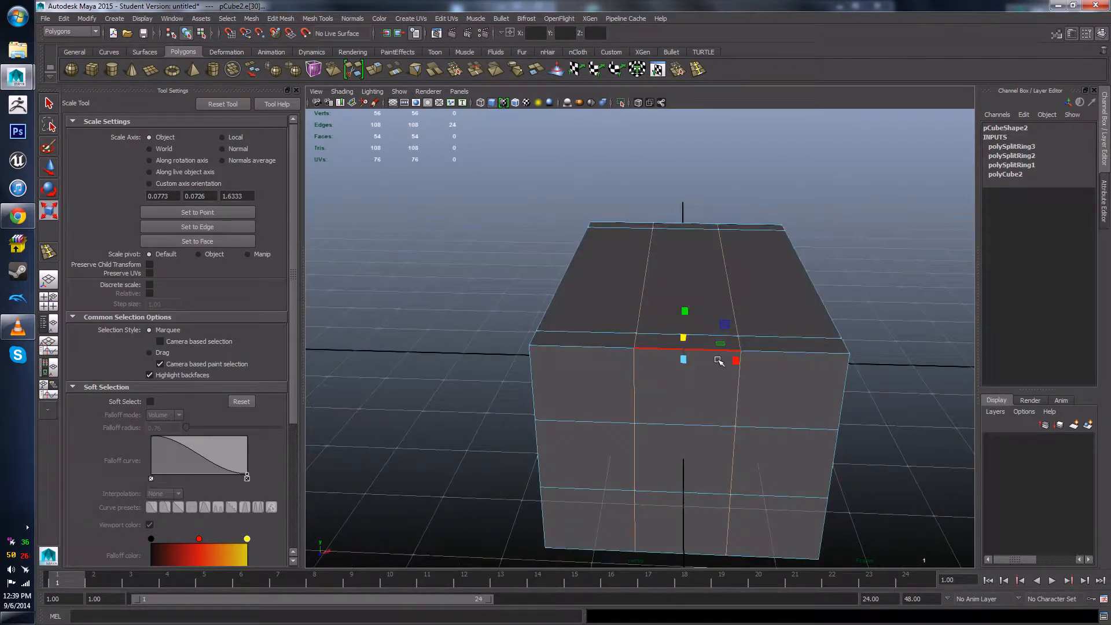
pyautogui.keyDown('alt'); pyautogui.moveTo(733, 361); pyautogui.dragTo(652, 461); pyautogui.keyUp('alt')
pyautogui.keyDown('alt'); pyautogui.moveTo(653, 461); pyautogui.dragTo(744, 350, button='middle'); pyautogui.keyUp('alt')
pyautogui.scroll(2, 648, 359)
pyautogui.keyDown('alt'); pyautogui.moveTo(652, 357); pyautogui.dragTo(711, 353); pyautogui.keyUp('alt')
pyautogui.moveTo(755, 322); pyautogui.dragTo(755, 322)
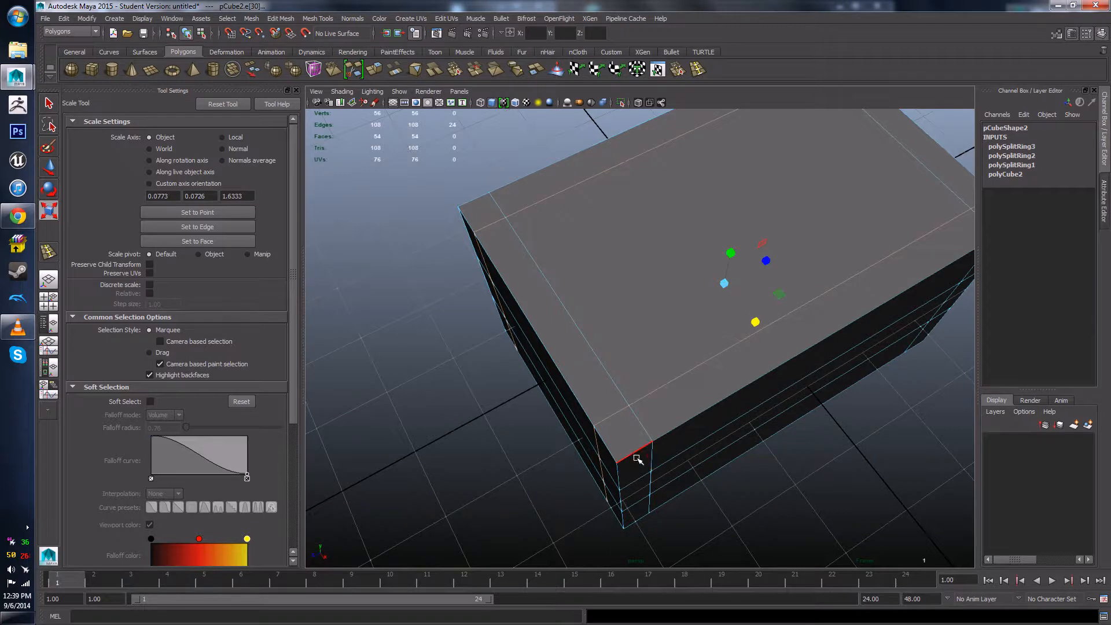
pyautogui.keyDown('alt'); pyautogui.moveTo(643, 436); pyautogui.dragTo(573, 291); pyautogui.keyUp('alt')
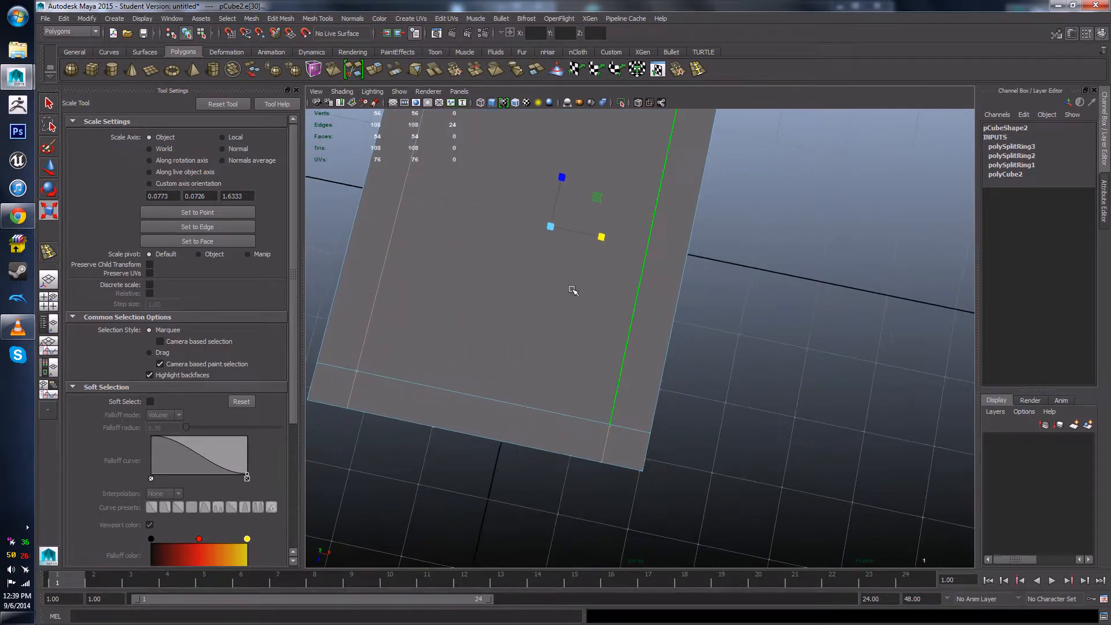
pyautogui.moveTo(602, 237); pyautogui.dragTo(603, 238)
# - Select the two horizontal edge loops around the box and scale them apart vertically, close to its top and bottom edges
pyautogui.keyDown('alt'); pyautogui.moveTo(622, 281); pyautogui.dragTo(623, 299); pyautogui.keyUp('alt')
pyautogui.moveTo(635, 342)
pyautogui.keyDown('alt'); pyautogui.mouseDown()
pyautogui.moveTo(605, 349)
pyautogui.moveTo(650, 340)
pyautogui.mouseUp(); pyautogui.keyUp('alt')
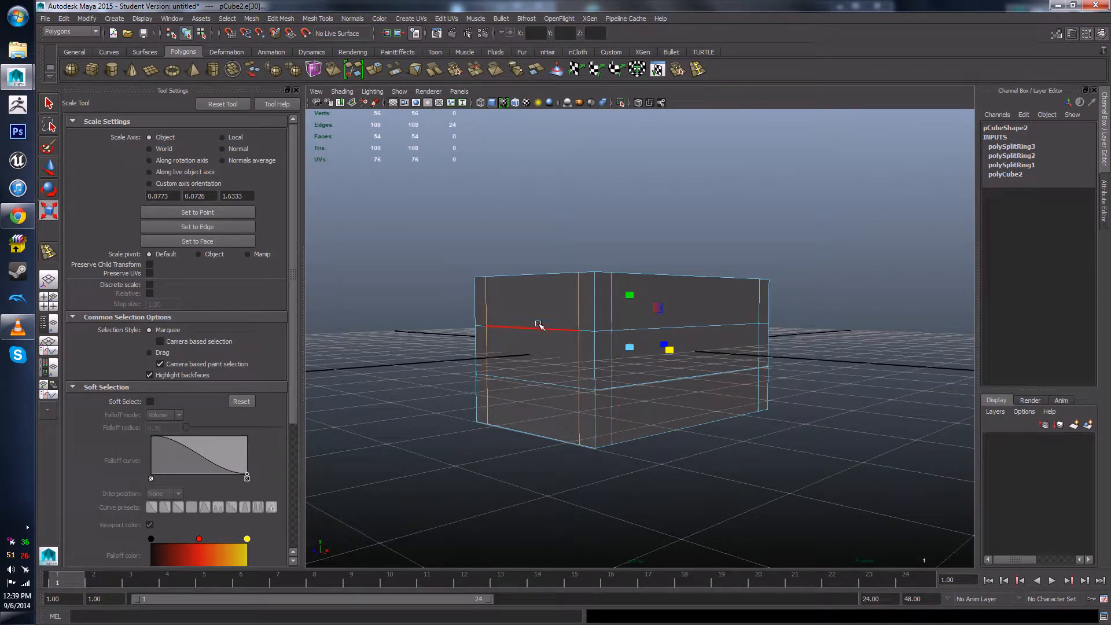
pyautogui.click(553, 386)
pyautogui.keyDown('shift'); pyautogui.doubleClick(549, 383); pyautogui.keyUp('shift')
pyautogui.keyDown('alt'); pyautogui.moveTo(529, 365); pyautogui.dragTo(615, 364, button='right'); pyautogui.keyUp('alt')
pyautogui.moveTo(623, 405); pyautogui.dragTo(652, 469)
pyautogui.keyDown('alt'); pyautogui.moveTo(652, 468); pyautogui.dragTo(613, 470); pyautogui.keyUp('alt')
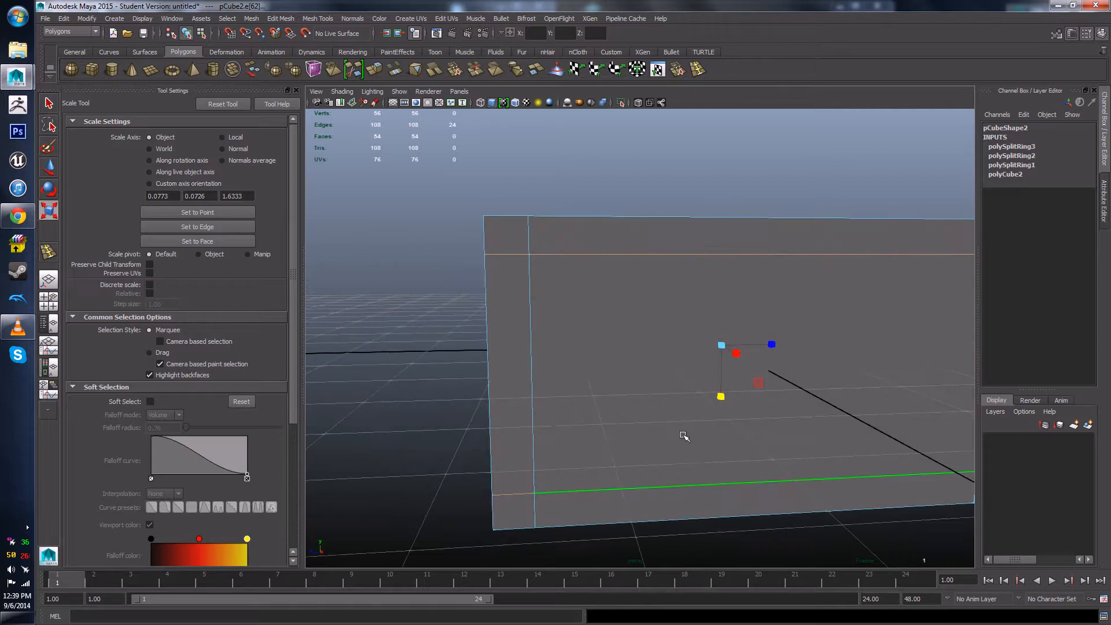
pyautogui.moveTo(720, 396); pyautogui.dragTo(721, 397)
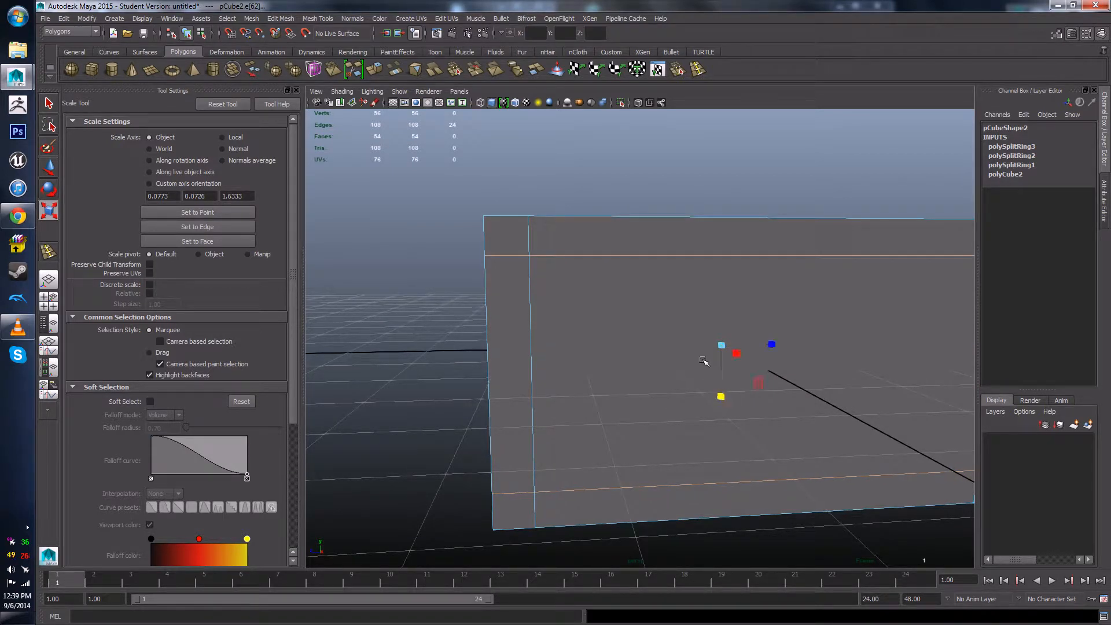
# - Return the box to object mode, reselect it and switch it to face selection
pyautogui.scroll(-5, 703, 361)
pyautogui.keyDown('alt'); pyautogui.moveTo(703, 347); pyautogui.dragTo(772, 310); pyautogui.keyUp('alt')
pyautogui.click(816, 302)
pyautogui.rightClick(635, 302)
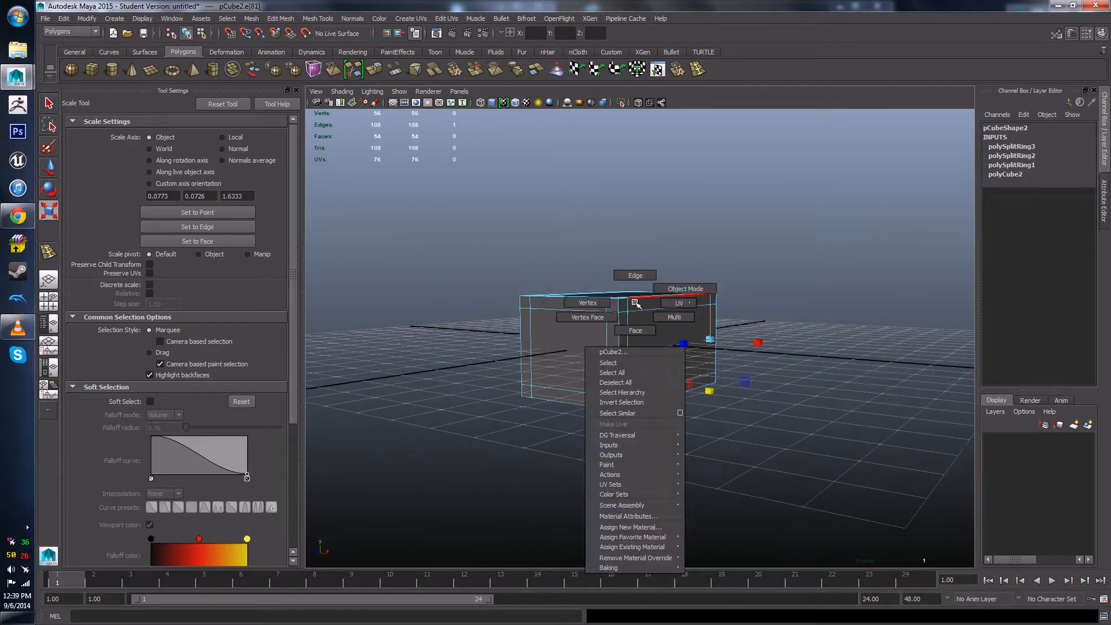
pyautogui.moveTo(635, 303); pyautogui.dragTo(687, 292, button='right')
pyautogui.keyDown('alt'); pyautogui.moveTo(689, 295); pyautogui.dragTo(676, 344); pyautogui.keyUp('alt')
pyautogui.scroll(4, 675, 344)
pyautogui.click(675, 342)
pyautogui.moveTo(675, 342); pyautogui.dragTo(678, 366, button='right')
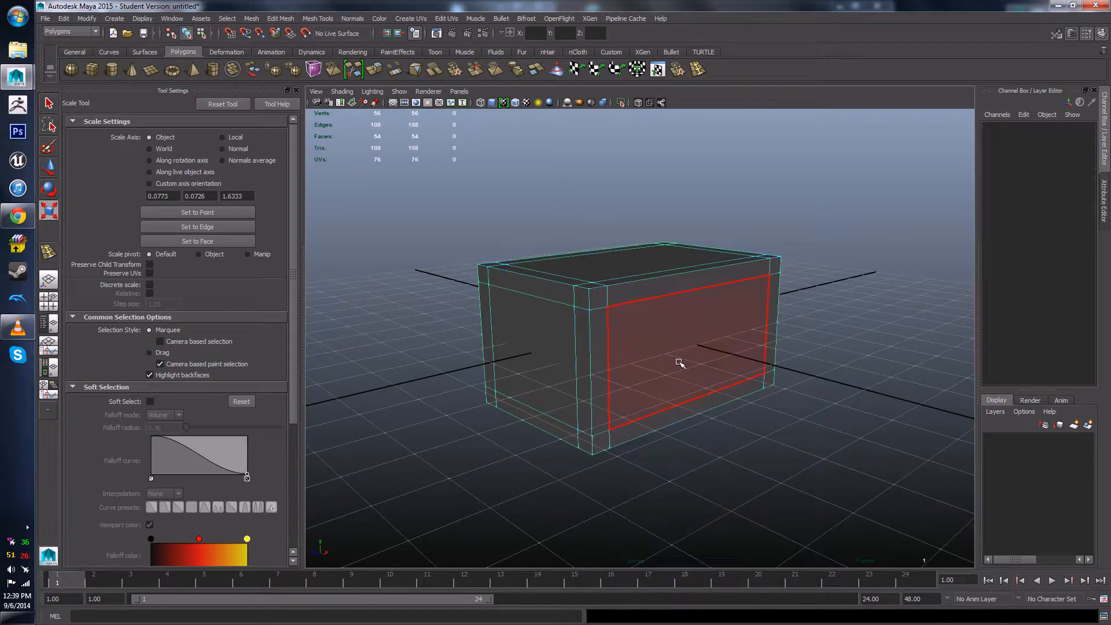
# - Select the large centre face on all six sides of the box
pyautogui.click(679, 362)
pyautogui.keyDown('shift'); pyautogui.click(527, 352); pyautogui.keyUp('shift')
pyautogui.keyDown('shift'); pyautogui.click(604, 276); pyautogui.keyUp('shift')
pyautogui.keyDown('alt'); pyautogui.moveTo(591, 393); pyautogui.dragTo(596, 306); pyautogui.keyUp('alt')
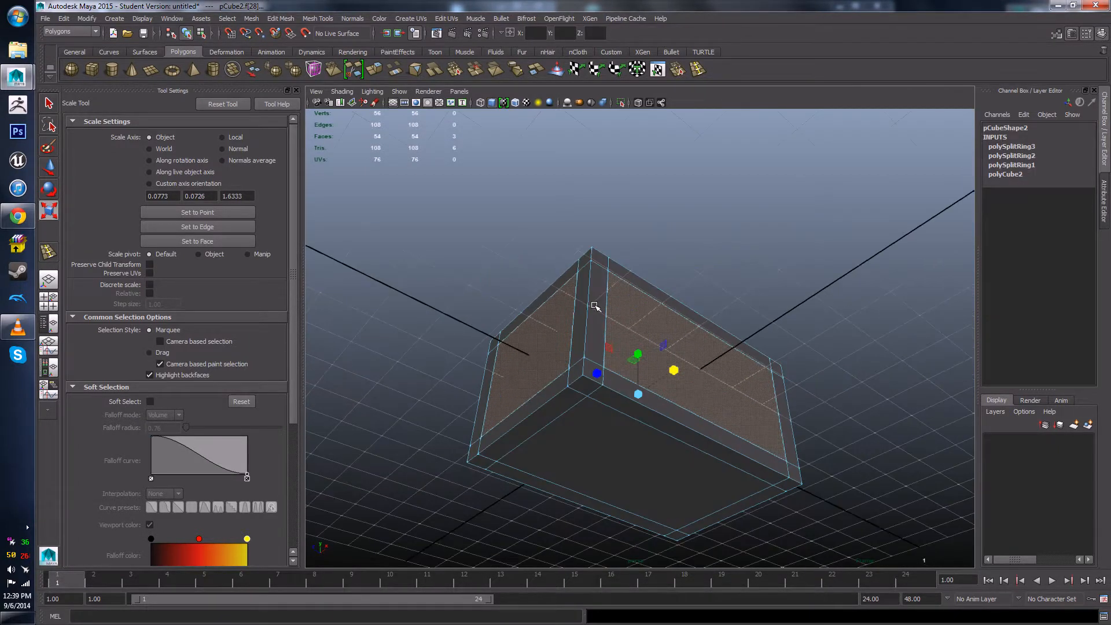
pyautogui.keyDown('shift'); pyautogui.click(625, 452); pyautogui.keyUp('shift')
pyautogui.keyDown('alt'); pyautogui.moveTo(506, 412); pyautogui.dragTo(691, 437); pyautogui.keyUp('alt')
pyautogui.keyDown('shift'); pyautogui.click(596, 316); pyautogui.keyUp('shift')
pyautogui.keyDown('alt'); pyautogui.moveTo(595, 316); pyautogui.dragTo(665, 354); pyautogui.keyUp('alt')
pyautogui.keyDown('shift'); pyautogui.click(560, 352); pyautogui.keyUp('shift')
pyautogui.scroll(-5, 558, 351)
pyautogui.keyDown('alt'); pyautogui.moveTo(558, 352); pyautogui.dragTo(682, 380); pyautogui.keyUp('alt')
pyautogui.keyDown('alt'); pyautogui.moveTo(682, 380); pyautogui.dragTo(672, 365, button='middle'); pyautogui.keyUp('alt')
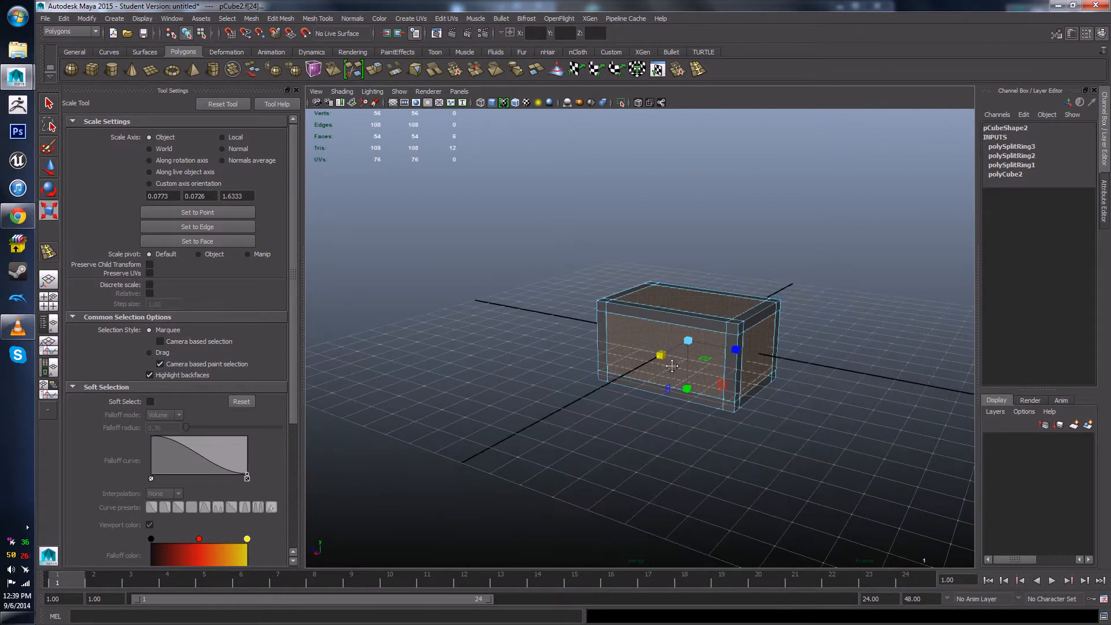
pyautogui.scroll(3, 653, 360)
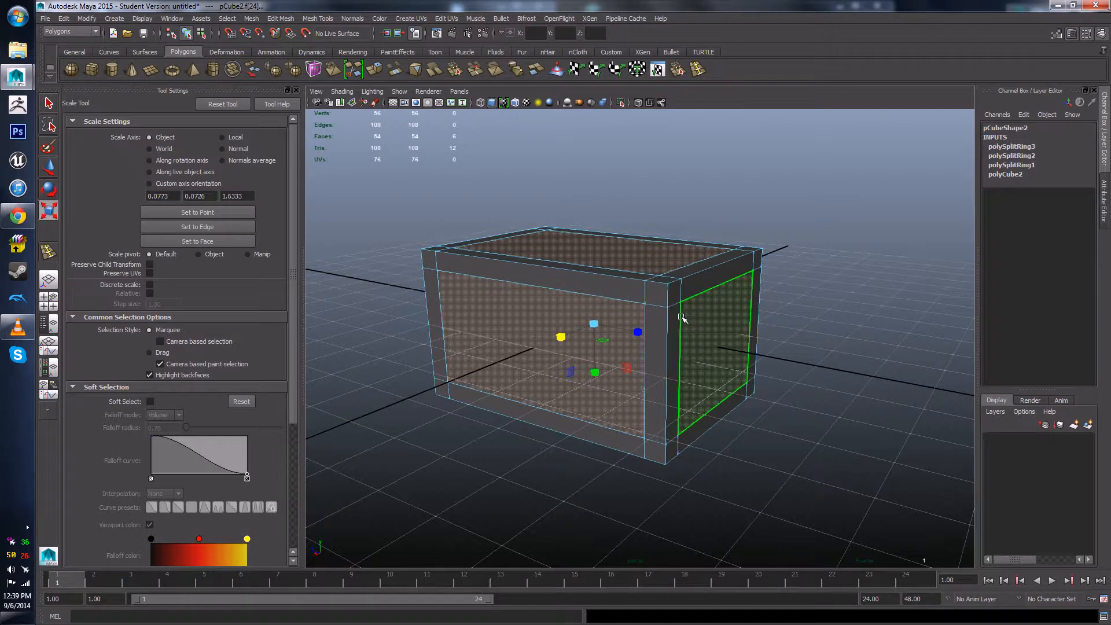
# - Extrude the six selected centre faces
pyautogui.keyDown('shift'); pyautogui.rightClick(711, 329); pyautogui.keyUp('shift')
pyautogui.keyDown('shift'); pyautogui.moveTo(711, 341); pyautogui.dragTo(713, 355, button='right'); pyautogui.keyUp('shift')
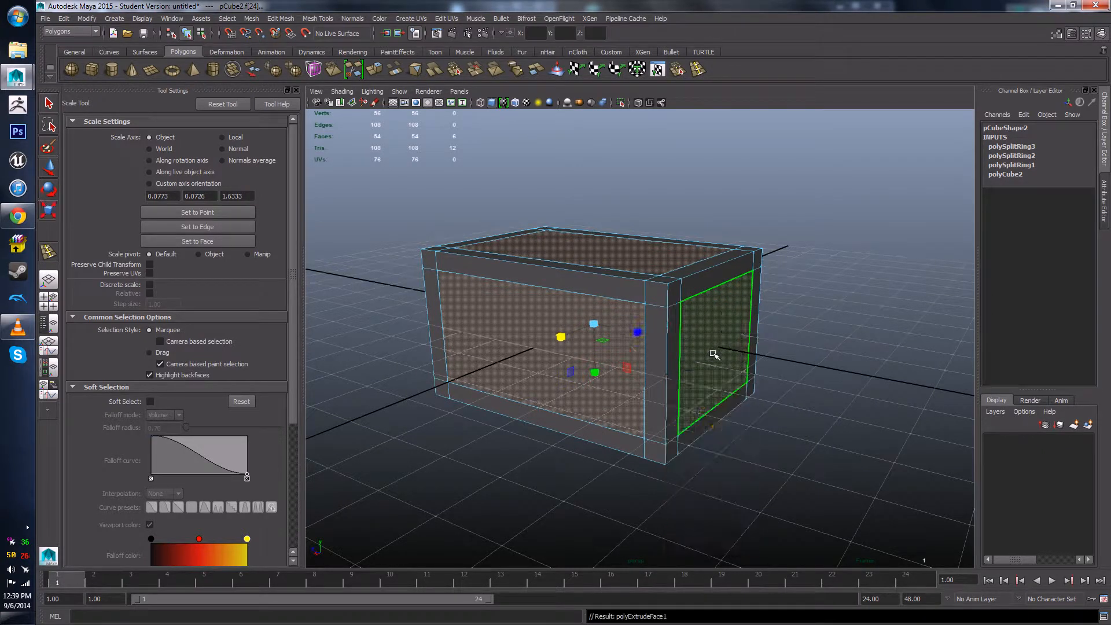
pyautogui.scroll(4, 630, 392)
pyautogui.keyDown('alt'); pyautogui.moveTo(630, 392); pyautogui.dragTo(509, 342); pyautogui.keyUp('alt')
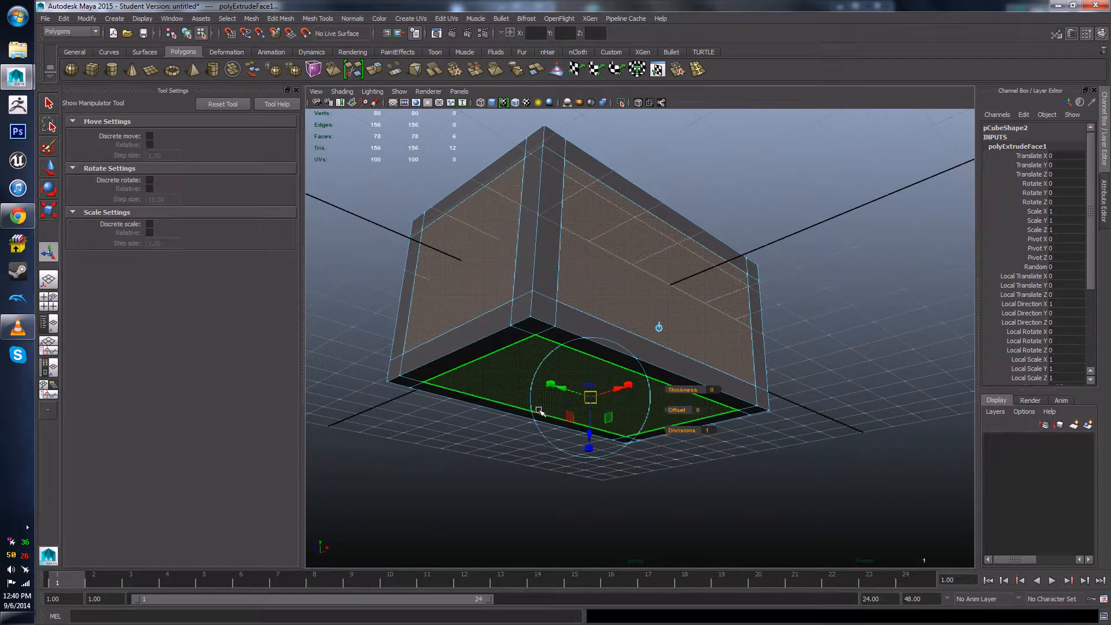
pyautogui.keyDown('alt'); pyautogui.moveTo(534, 406); pyautogui.dragTo(619, 336); pyautogui.keyUp('alt')
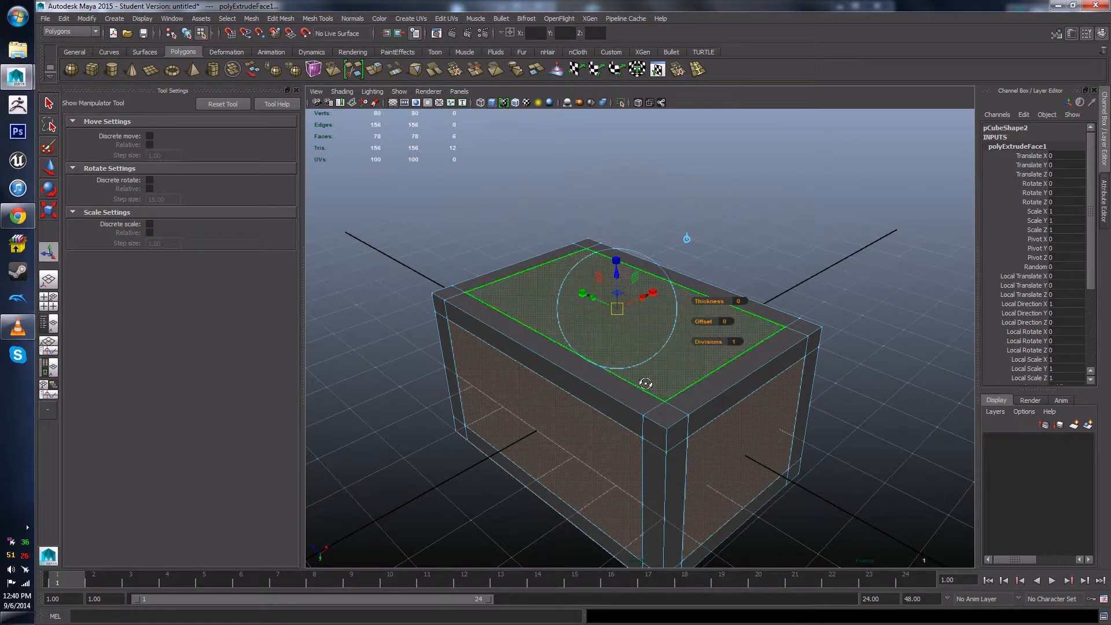
pyautogui.keyDown('alt'); pyautogui.moveTo(646, 384); pyautogui.dragTo(704, 320); pyautogui.keyUp('alt')
pyautogui.keyDown('alt'); pyautogui.moveTo(704, 320); pyautogui.dragTo(666, 418, button='middle'); pyautogui.keyUp('alt')
pyautogui.keyDown('alt'); pyautogui.moveTo(665, 419); pyautogui.dragTo(674, 395); pyautogui.keyUp('alt')
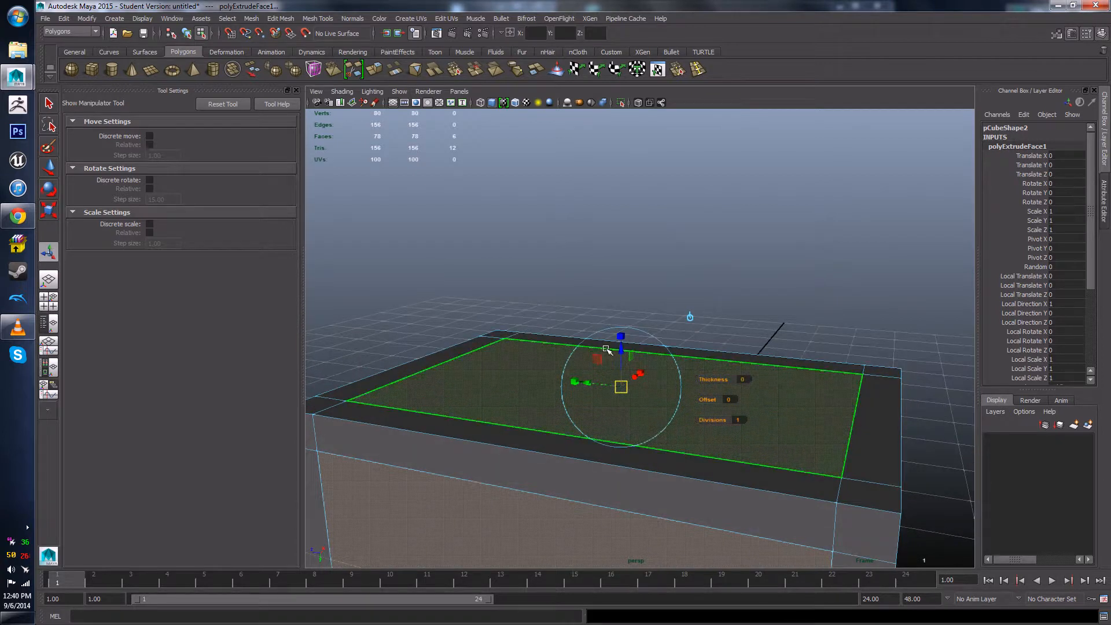
# - Try moving the extruded faces along the manipulator's axes and undo the move
pyautogui.moveTo(622, 350); pyautogui.dragTo(719, 343)
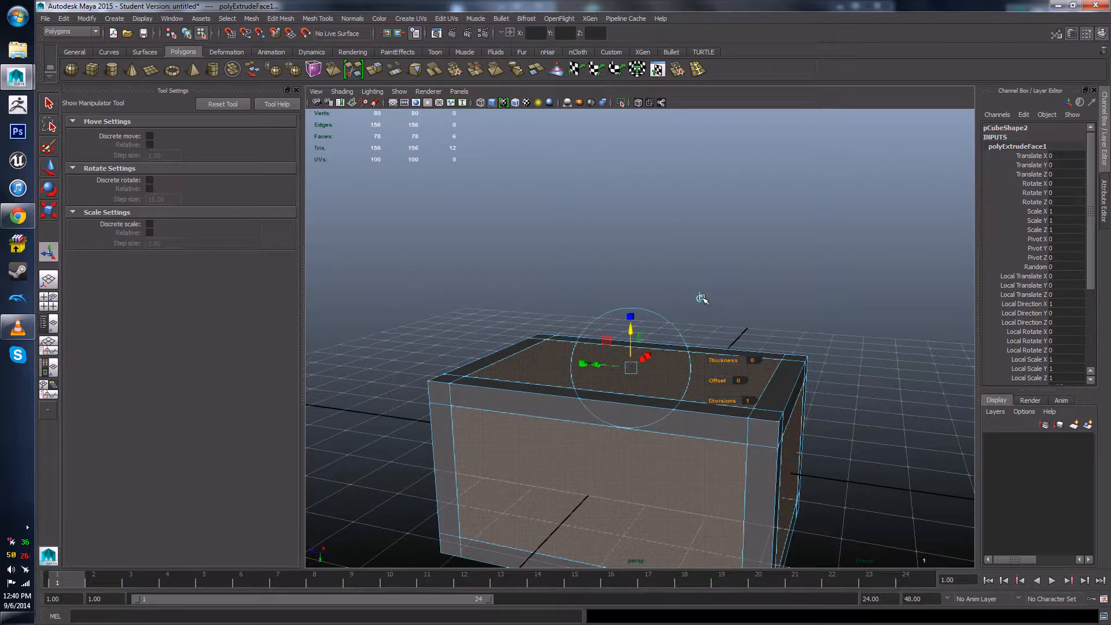
pyautogui.keyDown('alt'); pyautogui.moveTo(700, 298); pyautogui.dragTo(861, 297); pyautogui.keyUp('alt')
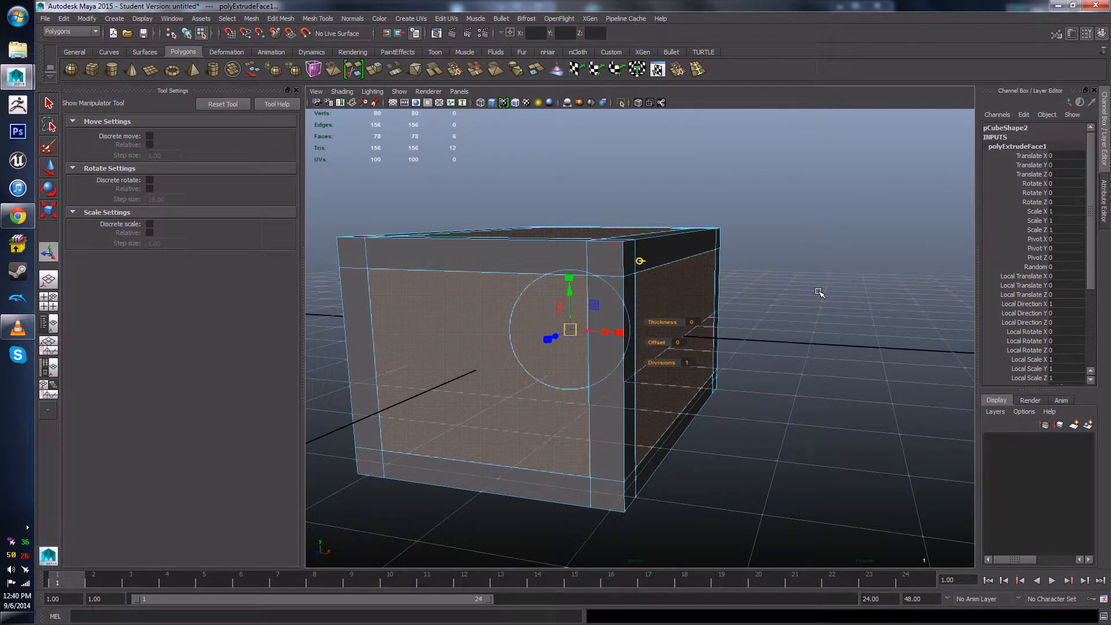
pyautogui.keyDown('alt'); pyautogui.moveTo(767, 280); pyautogui.dragTo(667, 324); pyautogui.keyUp('alt')
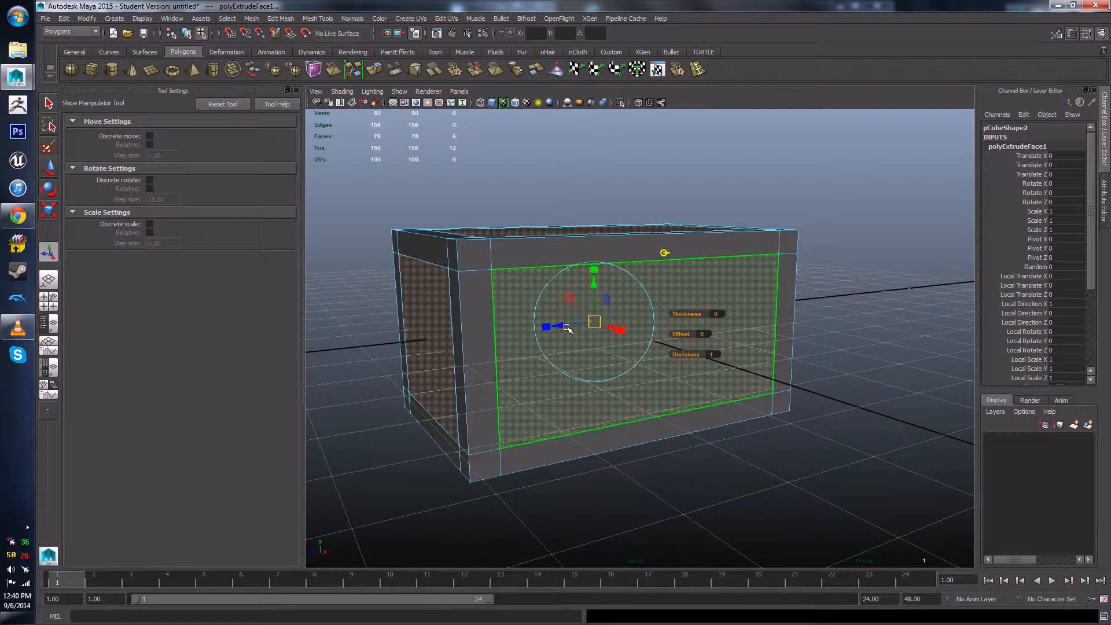
pyautogui.moveTo(594, 284); pyautogui.dragTo(623, 341)
pyautogui.hotkey('ctrl', 'z')
# - Switch the extrude manipulator to local axes and push the six faces inward to a Local Translate Z of -0.26
pyautogui.click(663, 253)
pyautogui.keyDown('alt'); pyautogui.moveTo(622, 417); pyautogui.dragTo(528, 505); pyautogui.keyUp('alt')
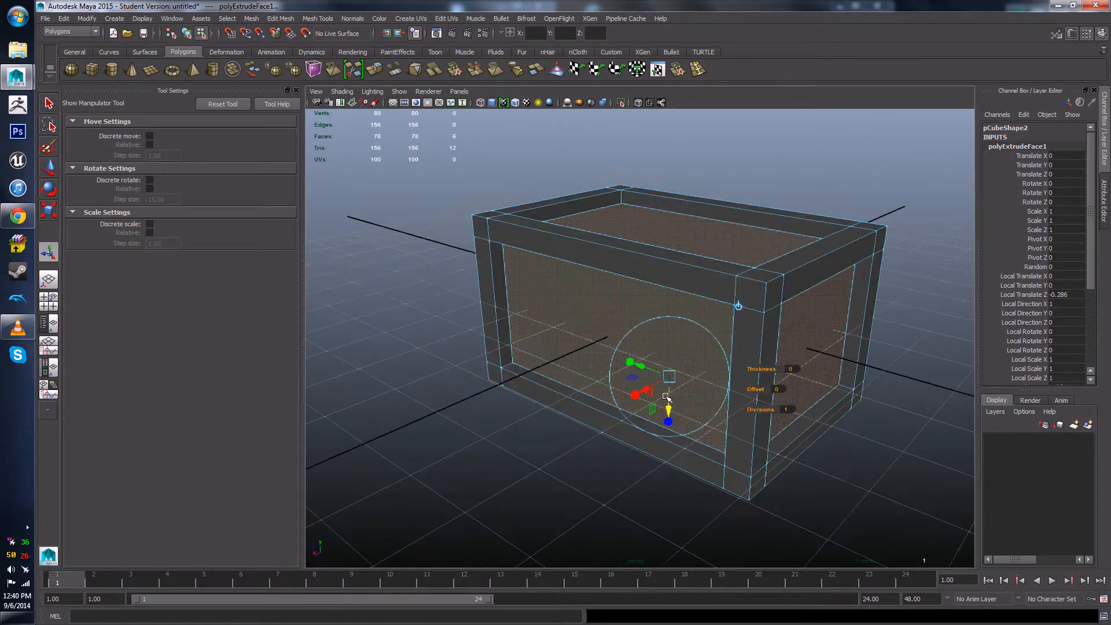
pyautogui.moveTo(667, 410); pyautogui.dragTo(667, 412)
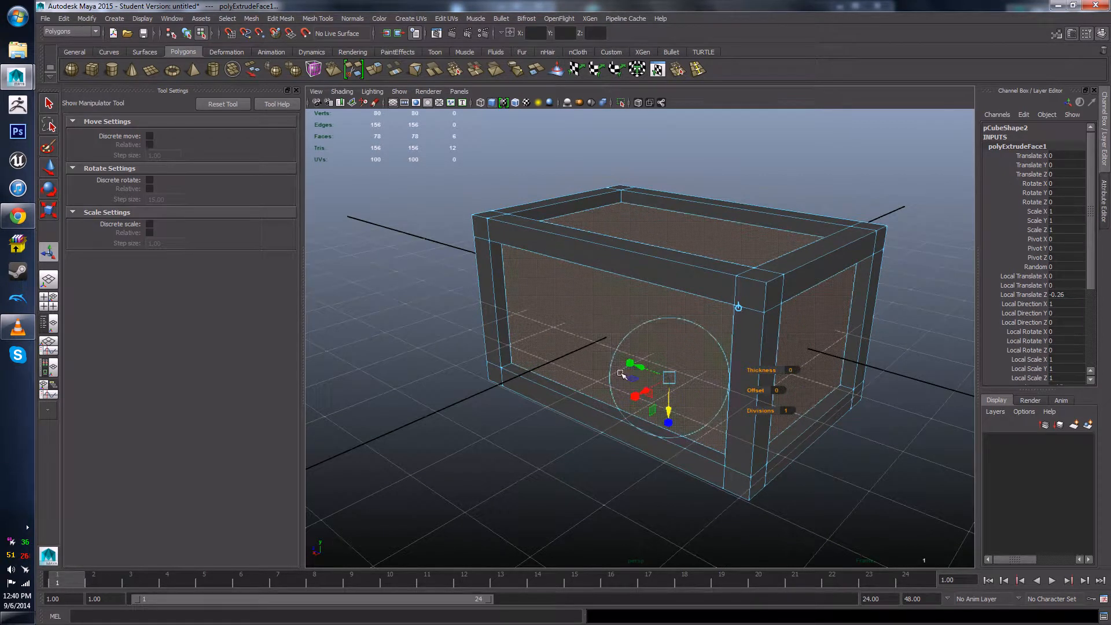
pyautogui.keyDown('alt'); pyautogui.moveTo(523, 290); pyautogui.dragTo(570, 291); pyautogui.keyUp('alt')
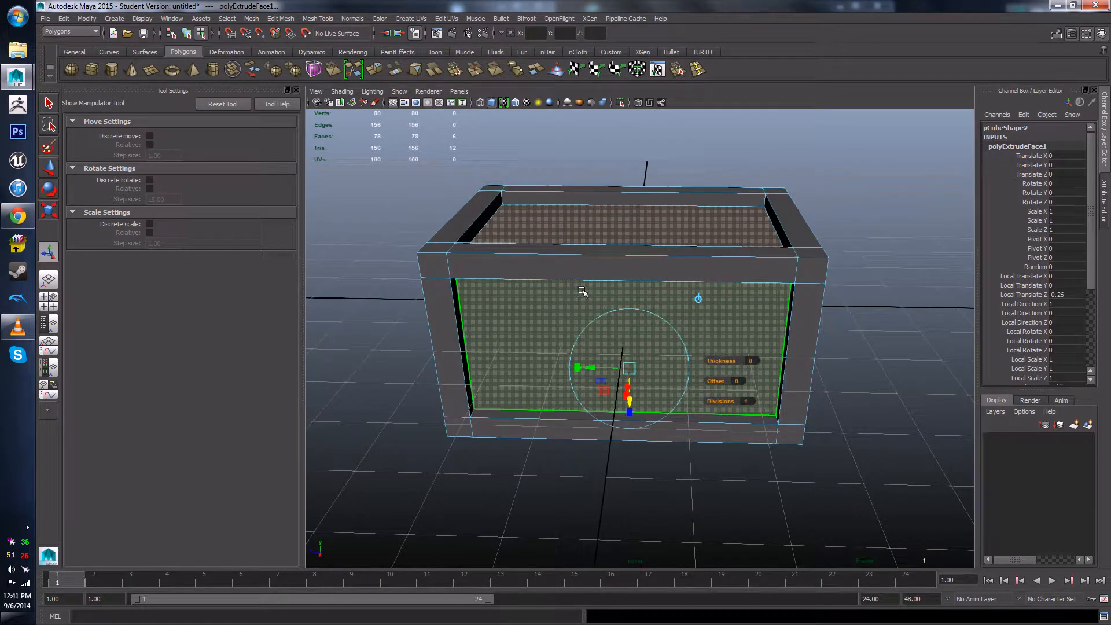
# - Return the box to object mode and examine the inner corner of its recessed top panel up close
pyautogui.moveTo(552, 237); pyautogui.dragTo(602, 223, button='right')
pyautogui.click(603, 274)
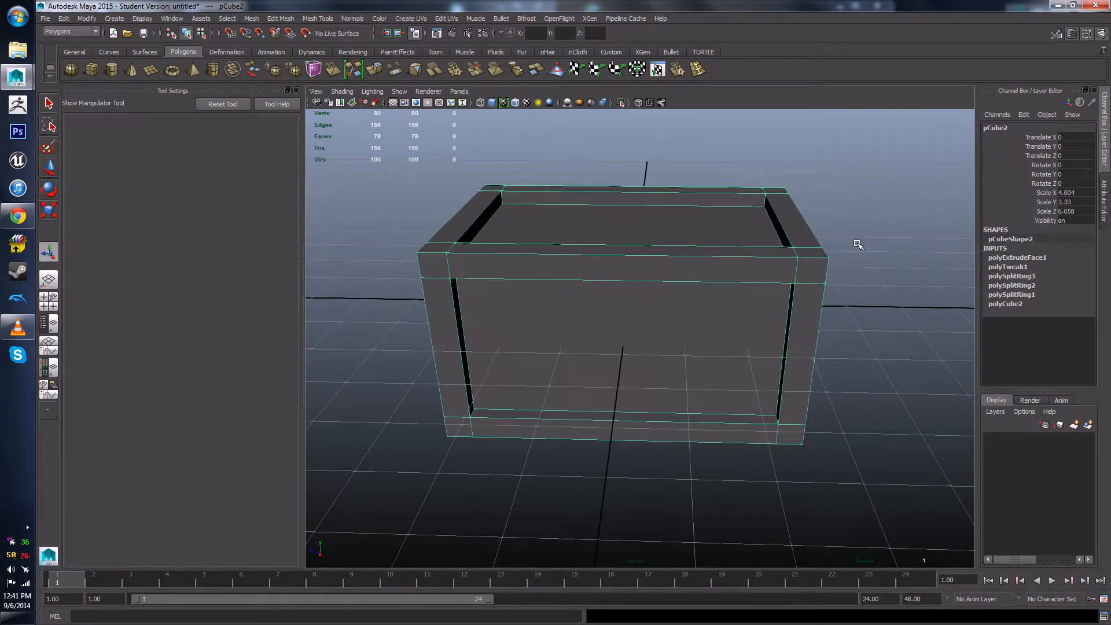
pyautogui.keyDown('alt'); pyautogui.moveTo(857, 244); pyautogui.dragTo(700, 350); pyautogui.keyUp('alt')
pyautogui.keyDown('alt'); pyautogui.moveTo(734, 331); pyautogui.dragTo(684, 315, button='middle'); pyautogui.keyUp('alt')
pyautogui.scroll(3, 684, 314)
pyautogui.moveTo(683, 315)
pyautogui.keyDown('alt'); pyautogui.mouseDown()
pyautogui.moveTo(674, 323)
pyautogui.moveTo(687, 330)
pyautogui.mouseUp(); pyautogui.keyUp('alt')
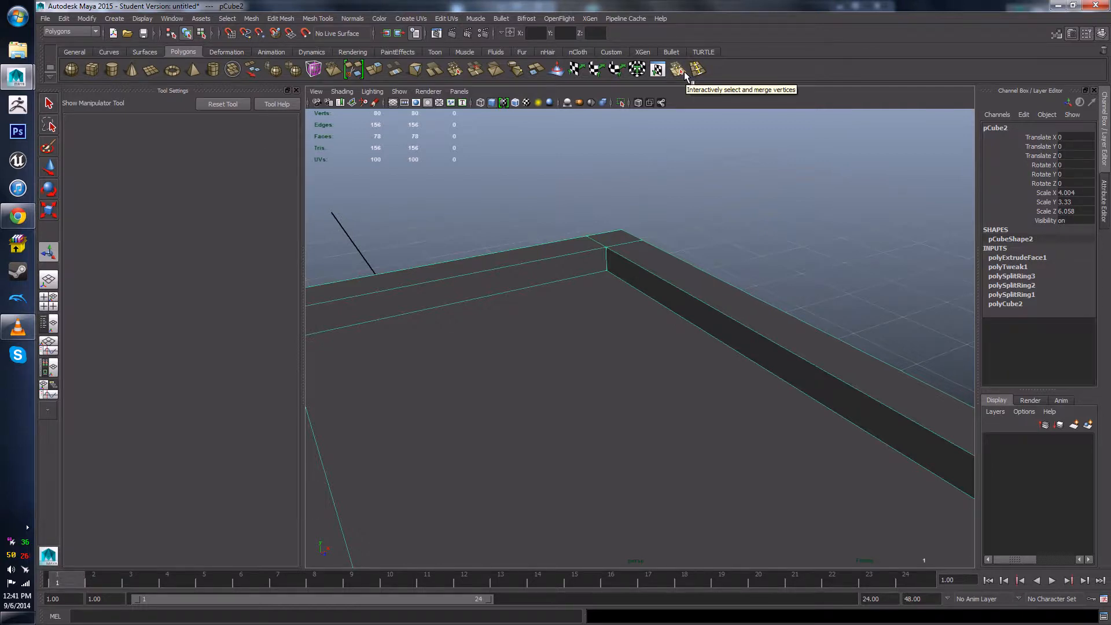
pyautogui.keyDown('alt'); pyautogui.moveTo(626, 284); pyautogui.dragTo(570, 324); pyautogui.keyUp('alt')
# - Try moving the recessed top face up flush with the frame and back down into the recess
pyautogui.rightClick(627, 248)
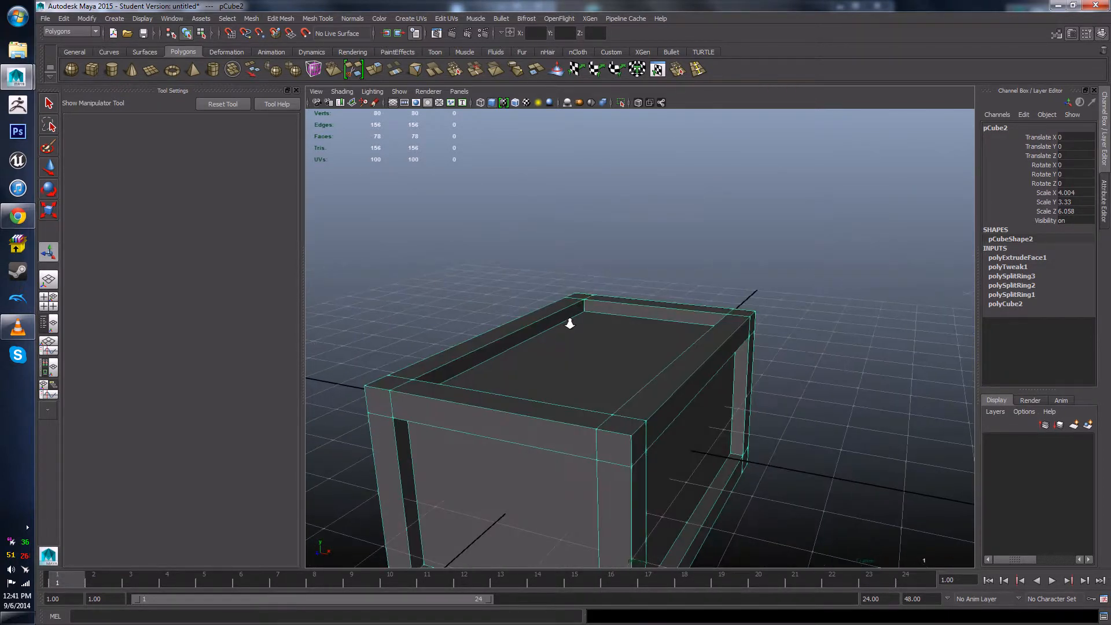
pyautogui.scroll(4, 570, 324)
pyautogui.moveTo(570, 324); pyautogui.dragTo(574, 347, button='right')
pyautogui.click(577, 341)
pyautogui.press('w')
pyautogui.scroll(-3, 597, 325)
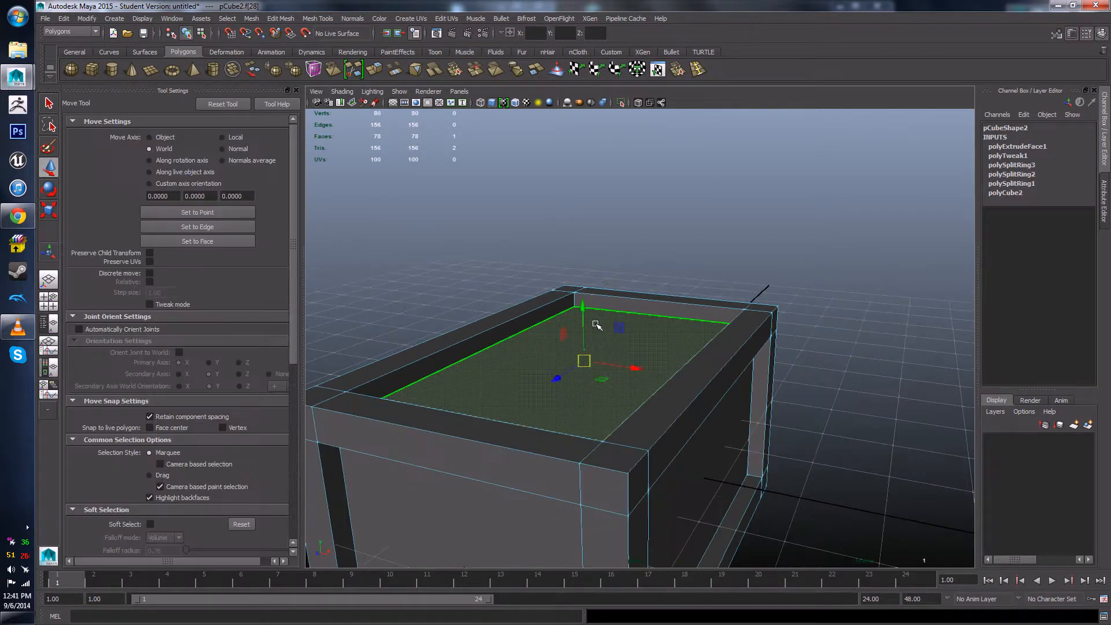
pyautogui.moveTo(590, 308); pyautogui.dragTo(559, 317)
pyautogui.scroll(4, 631, 316)
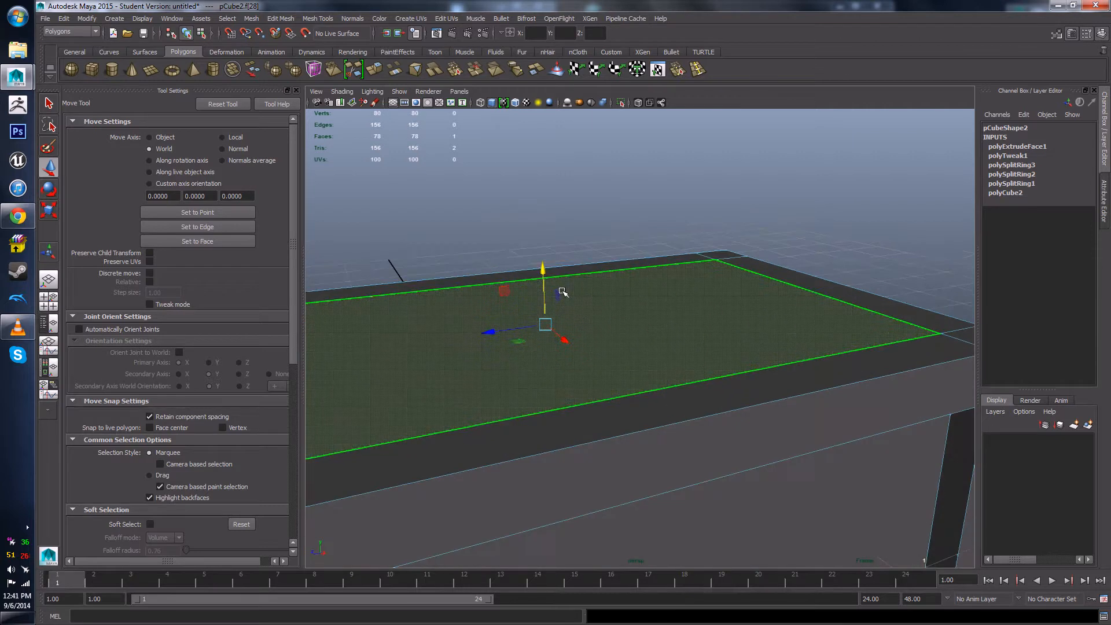
pyautogui.moveTo(544, 272)
pyautogui.mouseDown()
pyautogui.moveTo(549, 295)
pyautogui.moveTo(548, 285)
pyautogui.mouseUp()
pyautogui.scroll(3, 741, 289)
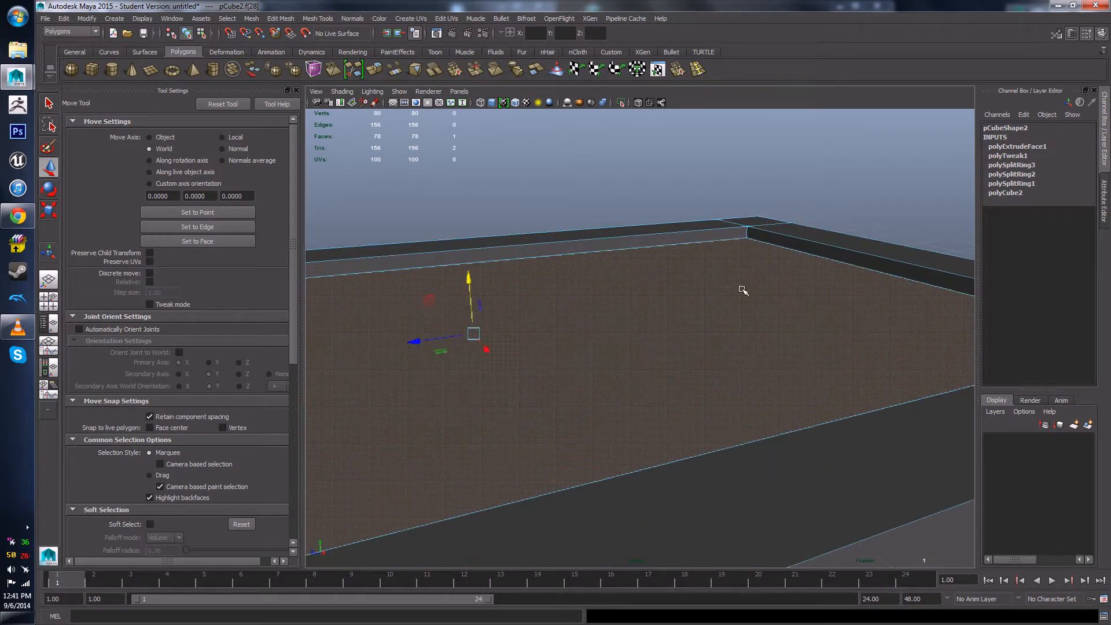
pyautogui.keyDown('alt'); pyautogui.moveTo(741, 289); pyautogui.dragTo(678, 283); pyautogui.keyUp('alt')
pyautogui.scroll(-3, 687, 275)
pyautogui.keyDown('alt'); pyautogui.moveTo(664, 293); pyautogui.dragTo(729, 282, button='middle'); pyautogui.keyUp('alt')
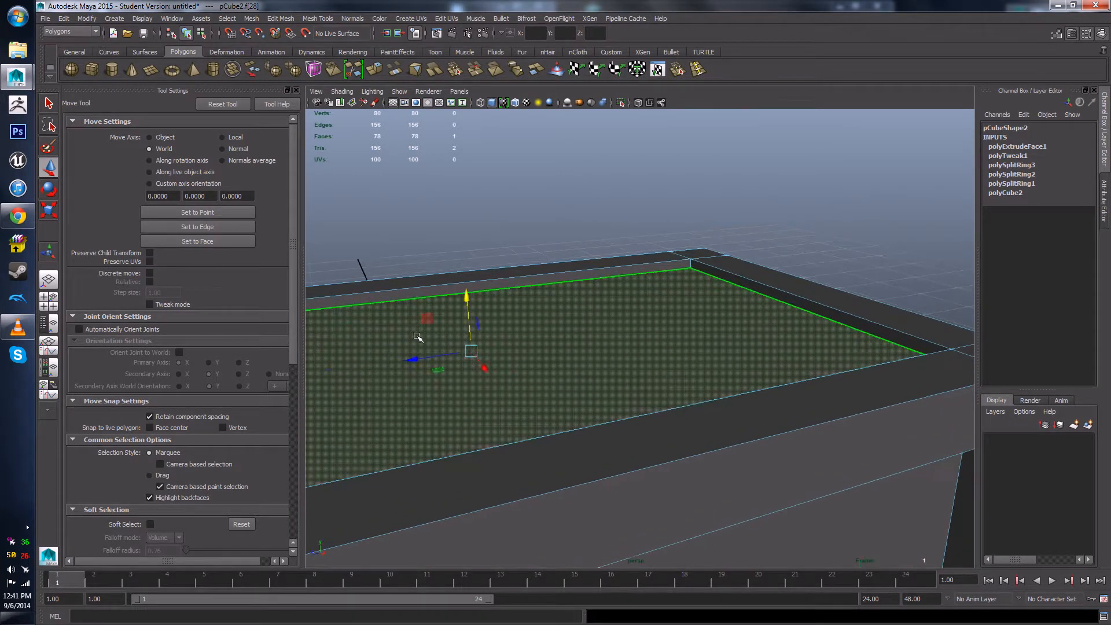
# - Raise the top face level with the frame once more and lower it back into the recess
pyautogui.moveTo(465, 298)
pyautogui.mouseDown()
pyautogui.moveTo(467, 262)
pyautogui.moveTo(469, 284)
pyautogui.mouseUp()
pyautogui.keyDown('alt'); pyautogui.moveTo(665, 295); pyautogui.dragTo(535, 332); pyautogui.keyUp('alt')
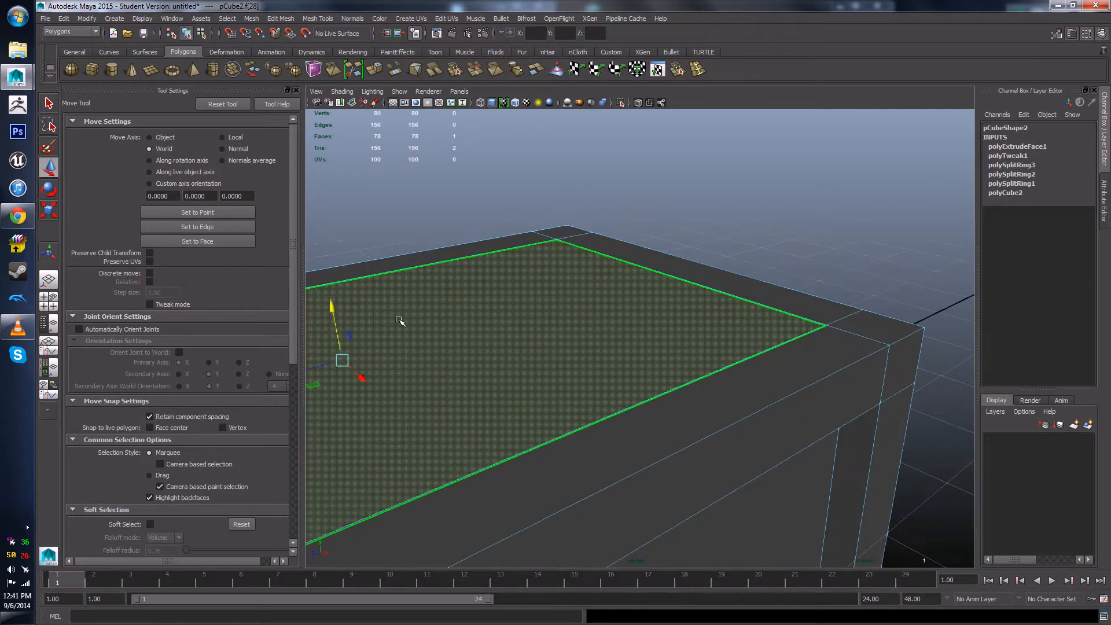
pyautogui.moveTo(332, 311); pyautogui.dragTo(334, 325)
pyautogui.keyDown('alt'); pyautogui.moveTo(362, 324); pyautogui.dragTo(547, 378, button='right'); pyautogui.keyUp('alt')
pyautogui.keyDown('alt'); pyautogui.moveTo(547, 378); pyautogui.dragTo(607, 375); pyautogui.keyUp('alt')
pyautogui.keyDown('alt'); pyautogui.moveTo(688, 469); pyautogui.dragTo(635, 421, button='middle'); pyautogui.keyUp('alt')
# - Switch to vertex selection and select the lower vertex at an inner corner of the top recess
pyautogui.moveTo(655, 420); pyautogui.dragTo(605, 351, button='right')
pyautogui.click(670, 393)
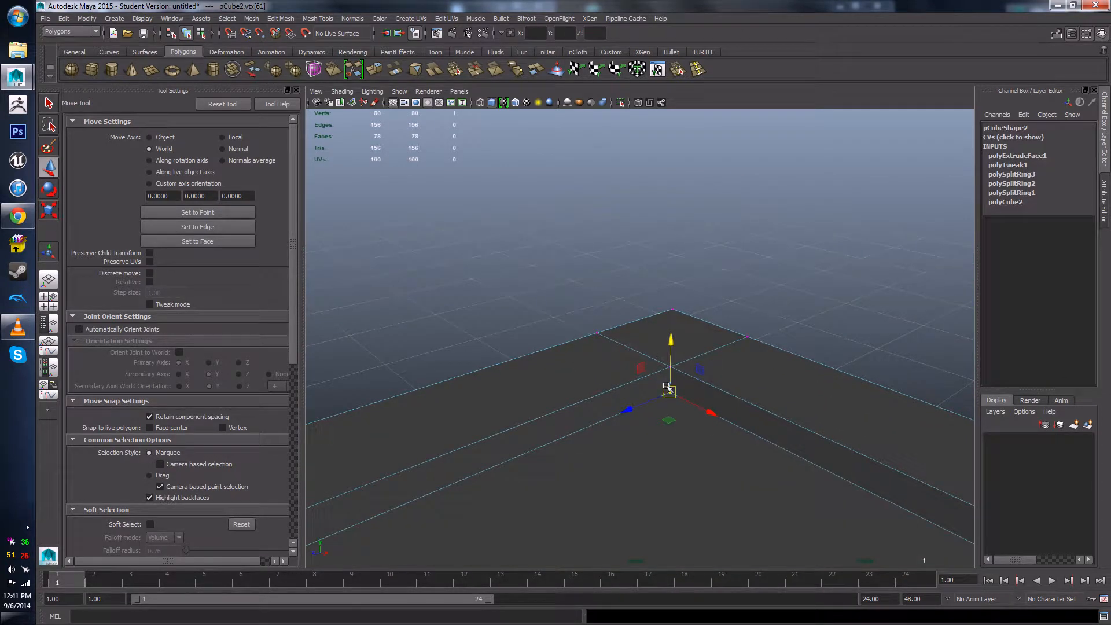
pyautogui.keyDown('alt'); pyautogui.moveTo(862, 442); pyautogui.dragTo(859, 408, button='middle'); pyautogui.keyUp('alt')
pyautogui.keyDown('alt'); pyautogui.moveTo(858, 408); pyautogui.dragTo(755, 361); pyautogui.keyUp('alt')
pyautogui.scroll(5, 676, 343)
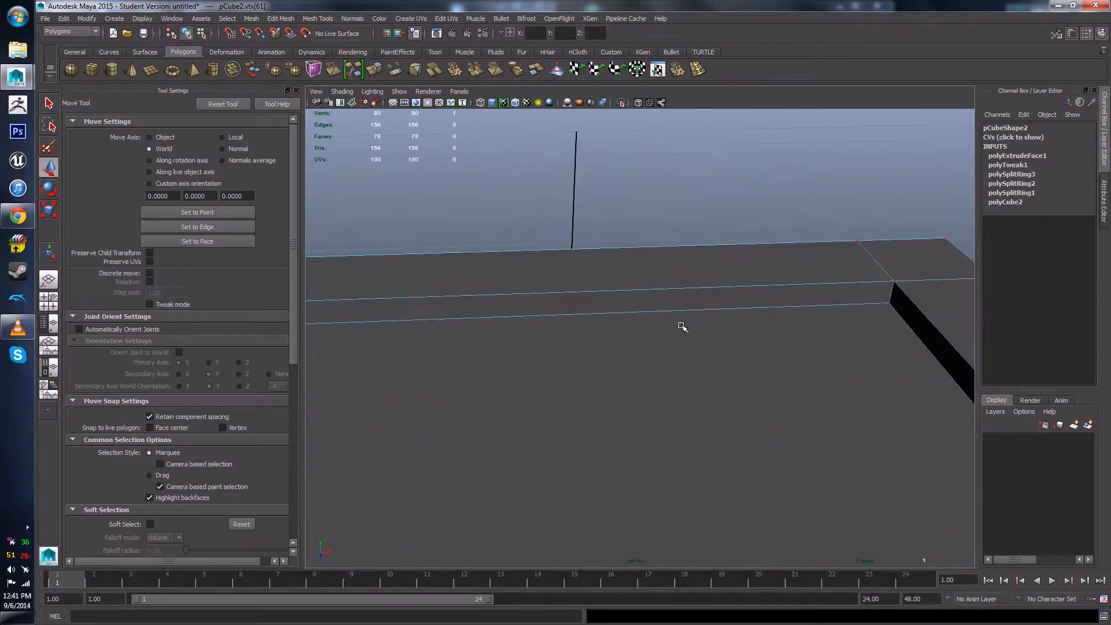
# - Select the four narrow inner side faces around the top recess, and return the box to object mode
pyautogui.moveTo(684, 294); pyautogui.dragTo(684, 319, button='right')
pyautogui.click(685, 305)
pyautogui.keyDown('alt'); pyautogui.moveTo(685, 305); pyautogui.dragTo(780, 347); pyautogui.keyUp('alt')
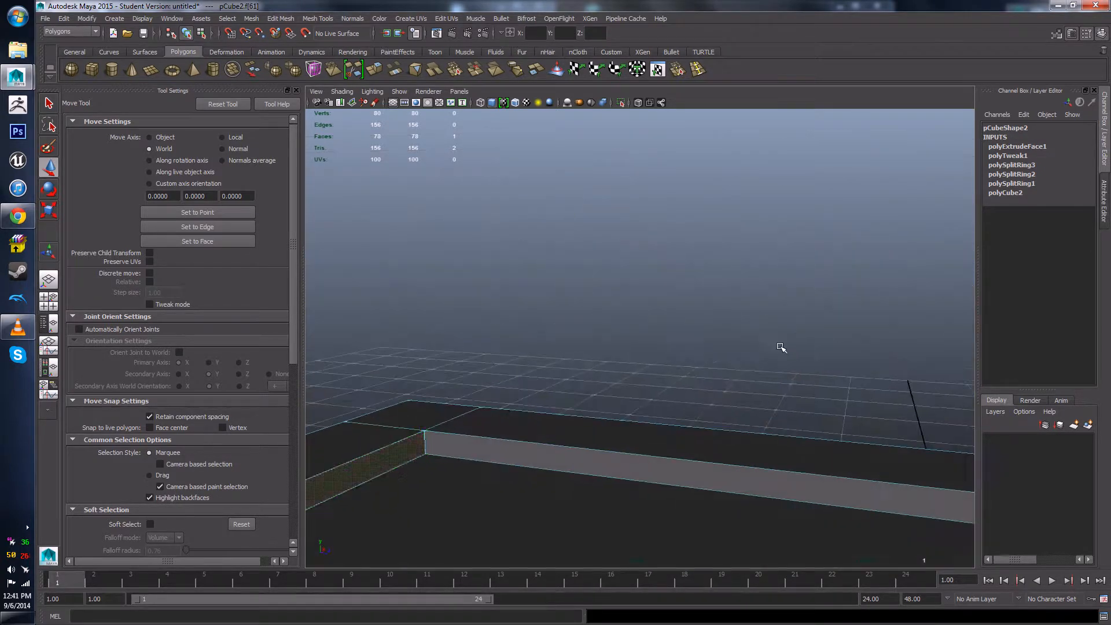
pyautogui.keyDown('shift'); pyautogui.click(555, 461); pyautogui.keyUp('shift')
pyautogui.keyDown('alt'); pyautogui.moveTo(555, 460); pyautogui.dragTo(736, 437); pyautogui.keyUp('alt')
pyautogui.keyDown('shift'); pyautogui.click(697, 376); pyautogui.keyUp('shift')
pyautogui.keyDown('shift'); pyautogui.click(754, 393); pyautogui.keyUp('shift')
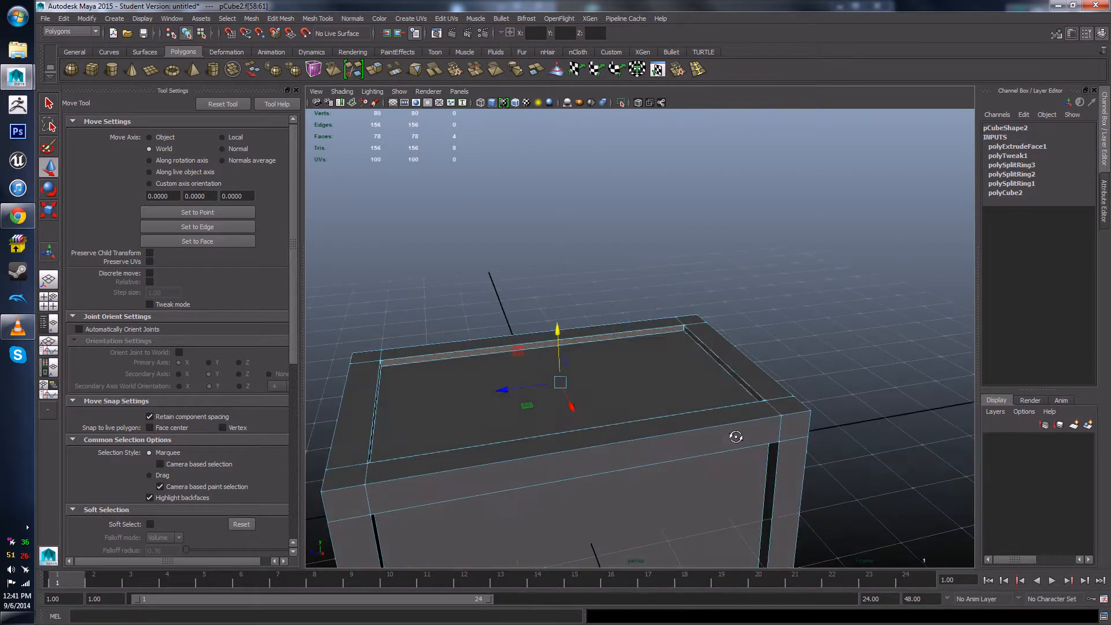
pyautogui.keyDown('alt'); pyautogui.moveTo(636, 376); pyautogui.dragTo(619, 360, button='right'); pyautogui.keyUp('alt')
pyautogui.keyDown('alt'); pyautogui.moveTo(619, 360); pyautogui.dragTo(502, 401, button='middle'); pyautogui.keyUp('alt')
pyautogui.keyDown('alt'); pyautogui.moveTo(501, 402); pyautogui.dragTo(657, 367); pyautogui.keyUp('alt')
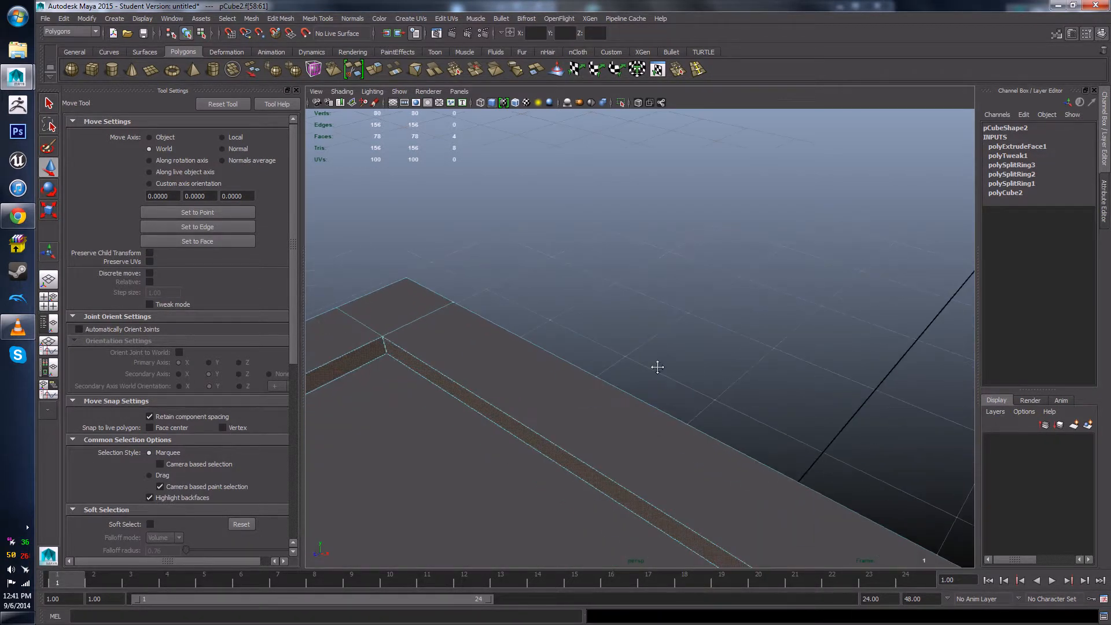
pyautogui.keyDown('alt'); pyautogui.moveTo(403, 397); pyautogui.dragTo(603, 377, button='middle'); pyautogui.keyUp('alt')
pyautogui.moveTo(635, 322); pyautogui.dragTo(663, 315, button='right')
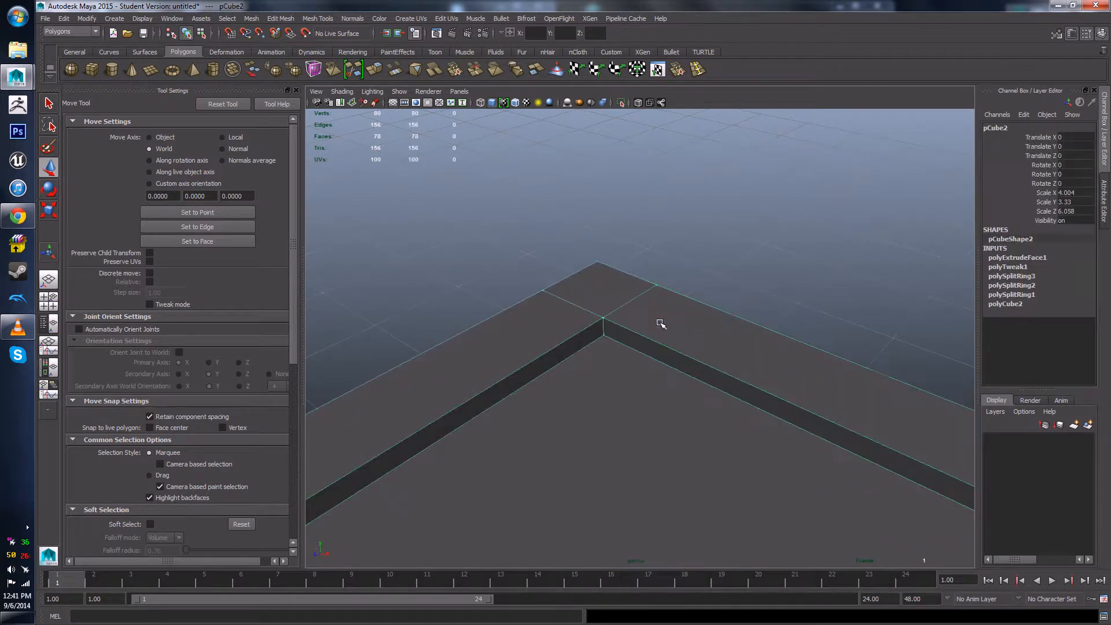
# - Vertex-snap the lower vertex at one inner corner of the top recess onto the corner vertex directly above it
pyautogui.scroll(5, 599, 335)
pyautogui.keyDown('alt'); pyautogui.moveTo(598, 334); pyautogui.dragTo(644, 335, button='middle'); pyautogui.keyUp('alt')
pyautogui.scroll(-5, 644, 332)
pyautogui.keyDown('alt'); pyautogui.moveTo(642, 330); pyautogui.dragTo(645, 353); pyautogui.keyUp('alt')
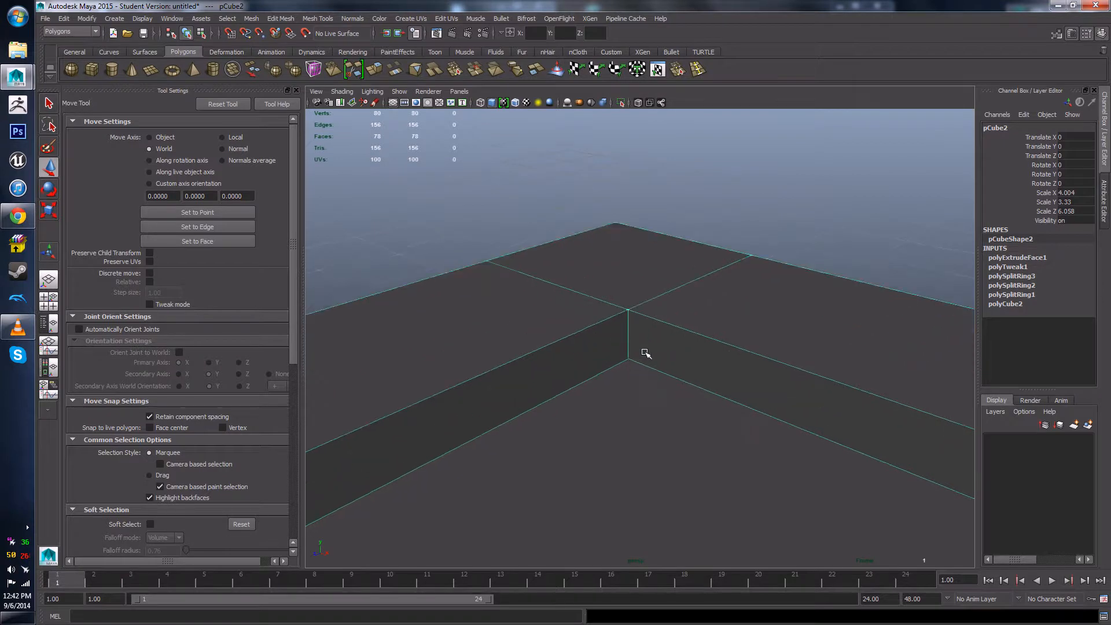
pyautogui.rightClick(633, 351)
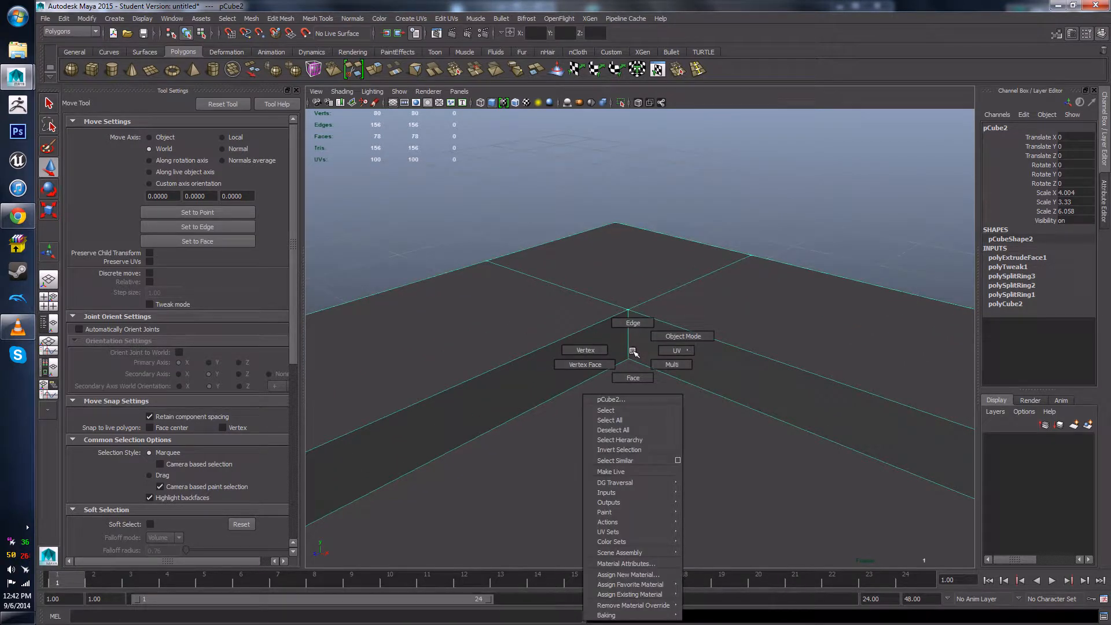
pyautogui.click(585, 350)
pyautogui.click(626, 356)
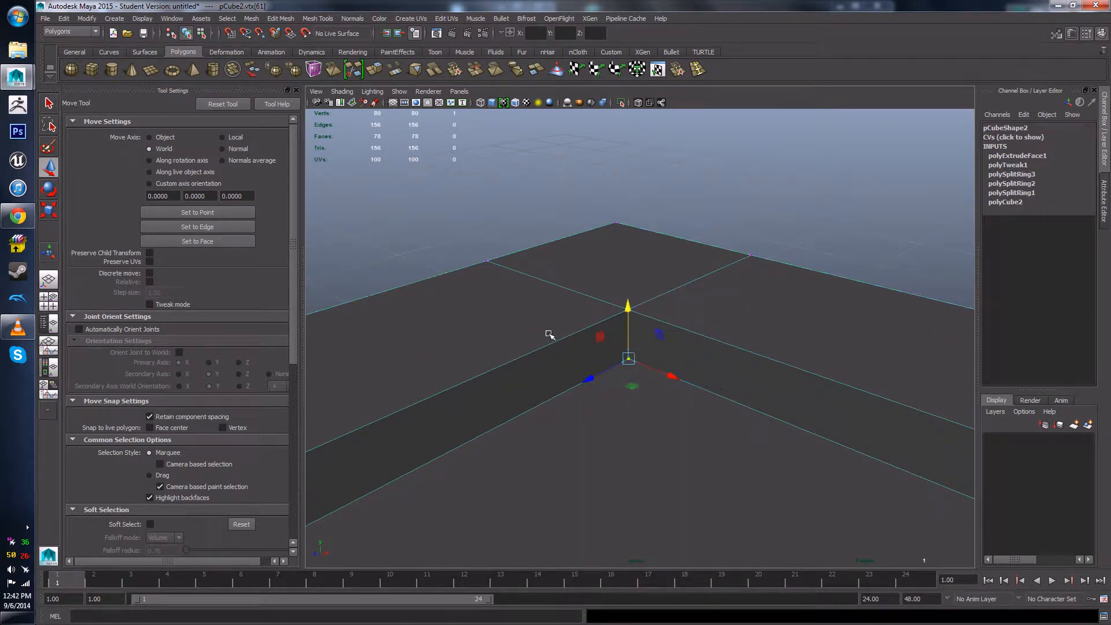
pyautogui.click(627, 310)
pyautogui.click(628, 359)
pyautogui.press('v')
pyautogui.click(630, 358)
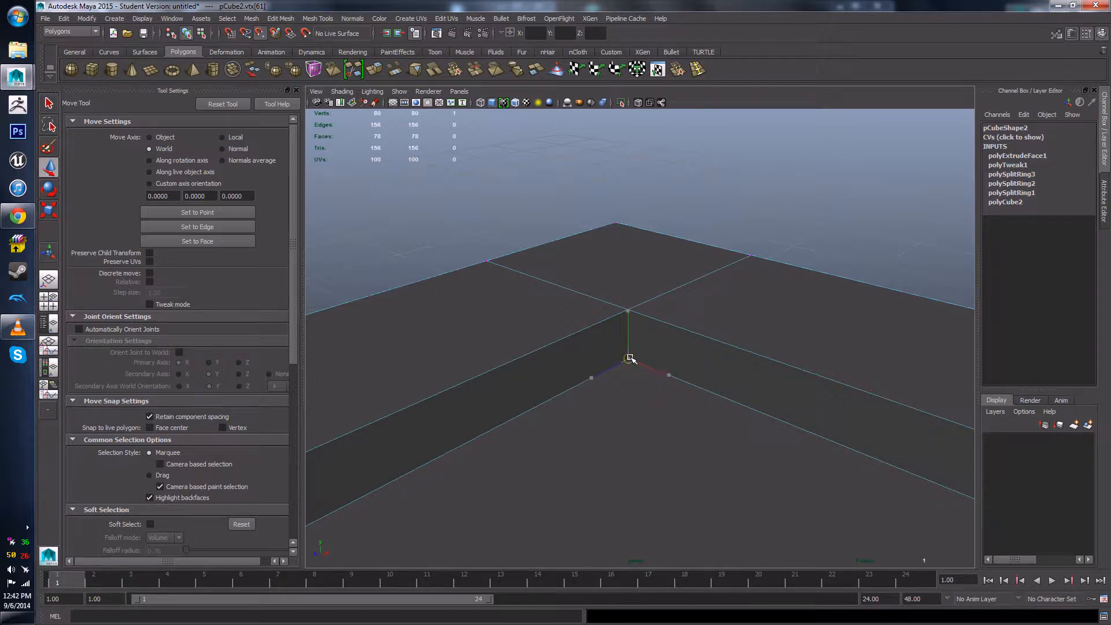
pyautogui.moveTo(630, 358); pyautogui.dragTo(614, 305)
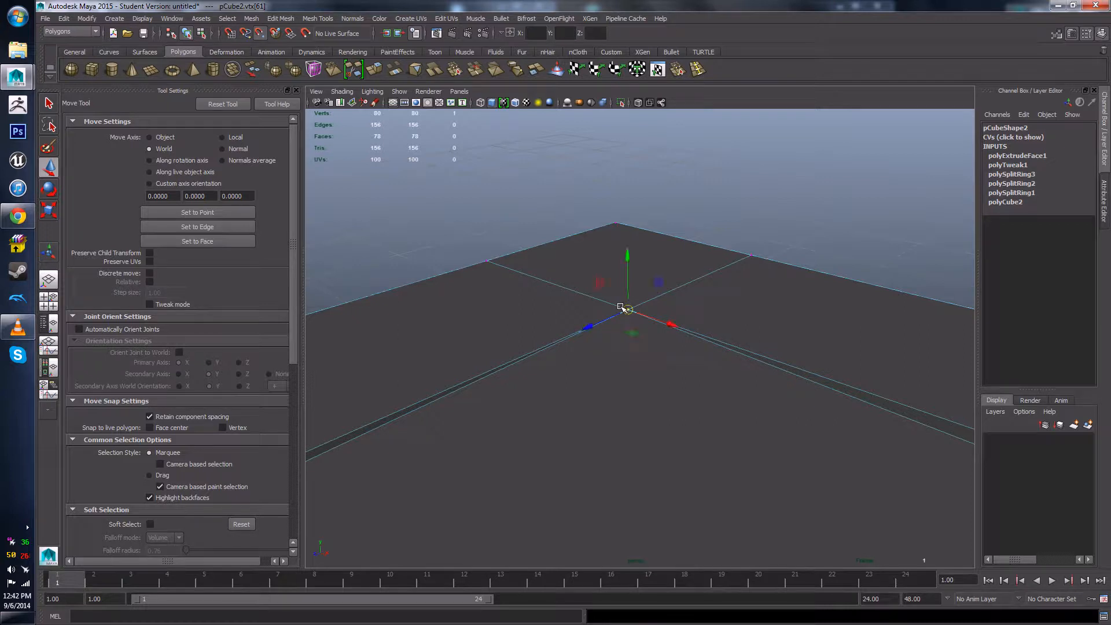
pyautogui.keyDown('alt'); pyautogui.moveTo(672, 347); pyautogui.dragTo(720, 291); pyautogui.keyUp('alt')
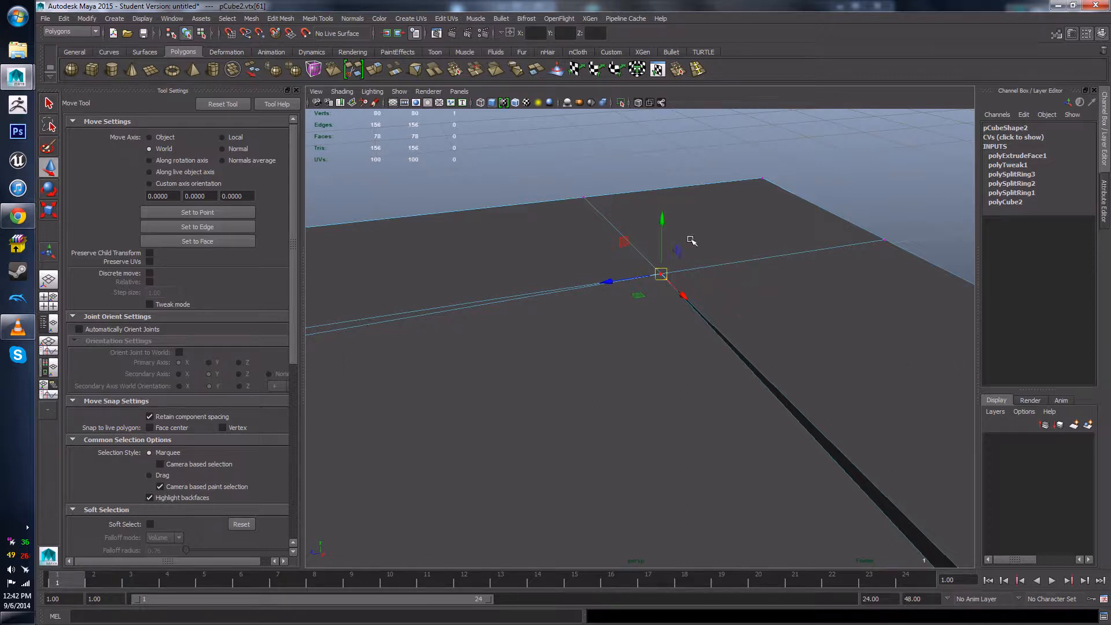
# - Select both overlapping vertices at the snapped corner and merge them into one
pyautogui.moveTo(701, 246); pyautogui.dragTo(676, 244, button='right')
pyautogui.moveTo(675, 277); pyautogui.dragTo(652, 270)
pyautogui.keyDown('alt'); pyautogui.moveTo(772, 284); pyautogui.dragTo(697, 319, button='right'); pyautogui.keyUp('alt')
pyautogui.keyDown('alt'); pyautogui.moveTo(926, 451); pyautogui.dragTo(631, 365); pyautogui.keyUp('alt')
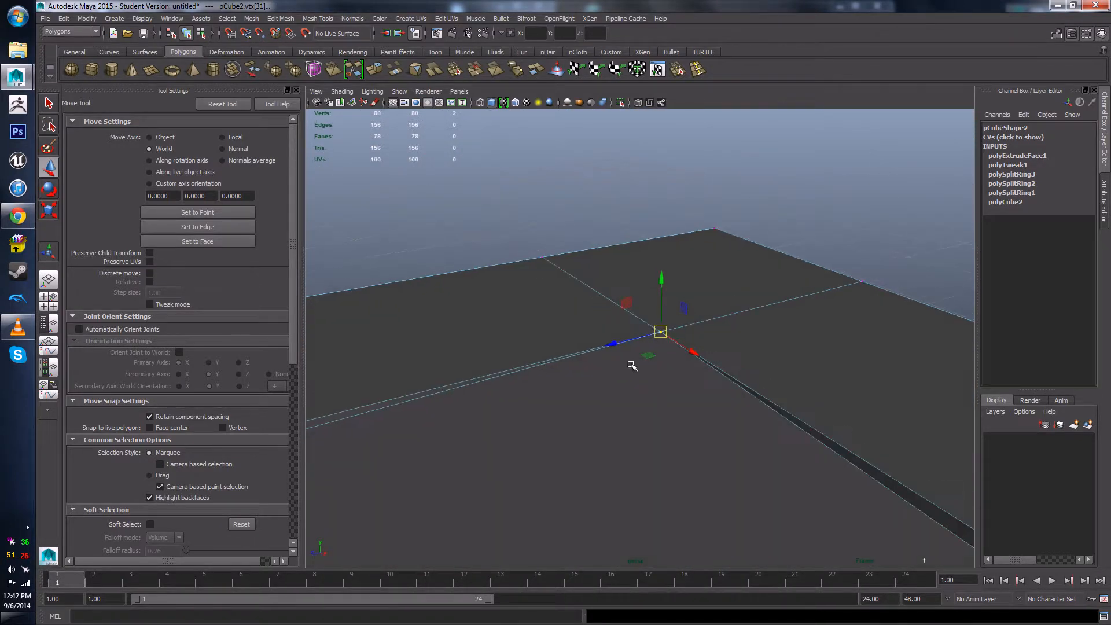
pyautogui.keyDown('alt'); pyautogui.moveTo(659, 327); pyautogui.dragTo(692, 349); pyautogui.keyUp('alt')
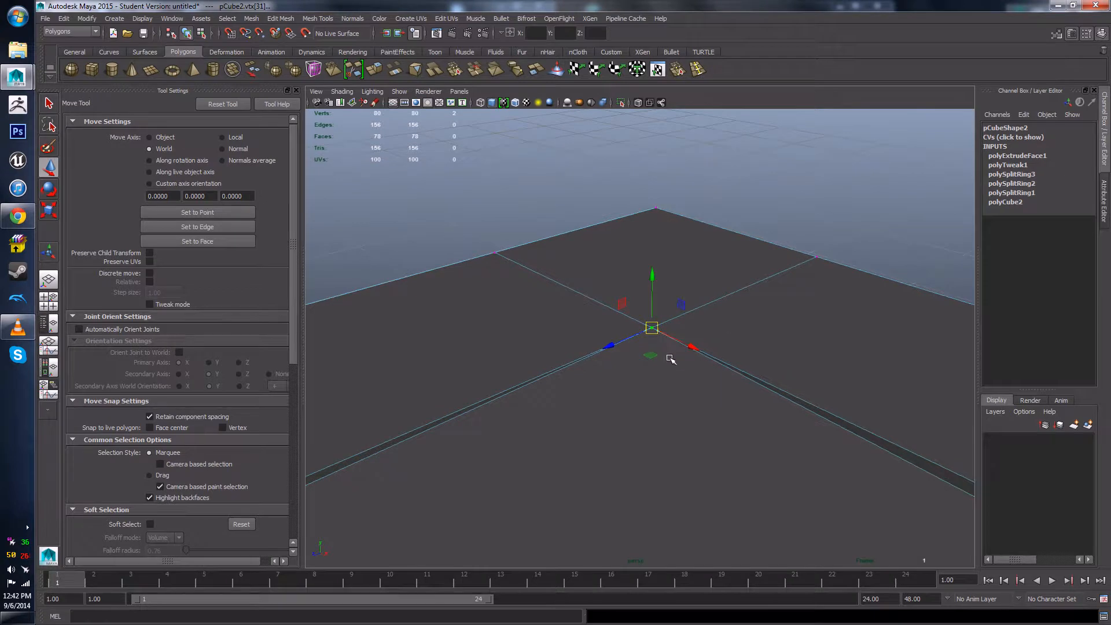
pyautogui.keyDown('alt'); pyautogui.moveTo(400, 370); pyautogui.dragTo(601, 330); pyautogui.keyUp('alt')
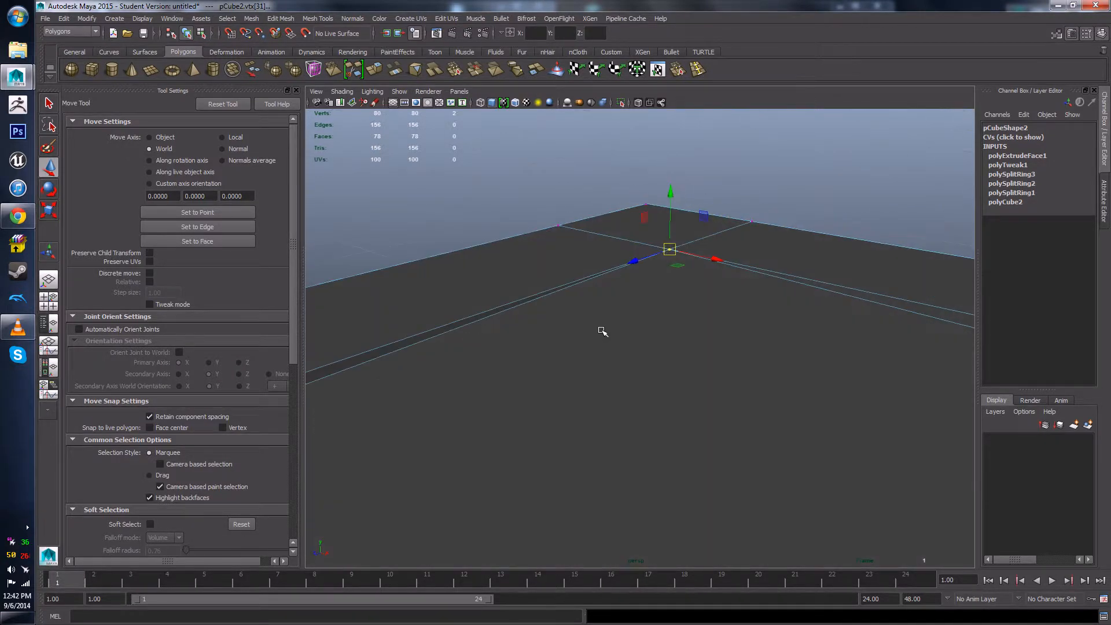
pyautogui.keyDown('alt'); pyautogui.moveTo(807, 205); pyautogui.dragTo(707, 283); pyautogui.keyUp('alt')
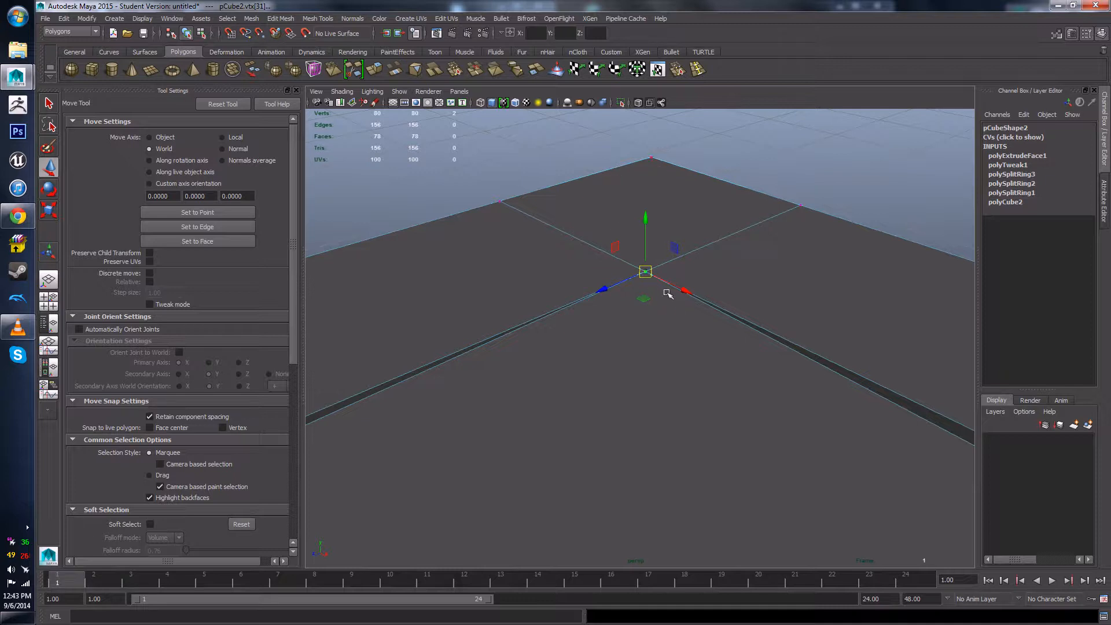
pyautogui.keyDown('alt'); pyautogui.moveTo(664, 286); pyautogui.dragTo(739, 277); pyautogui.keyUp('alt')
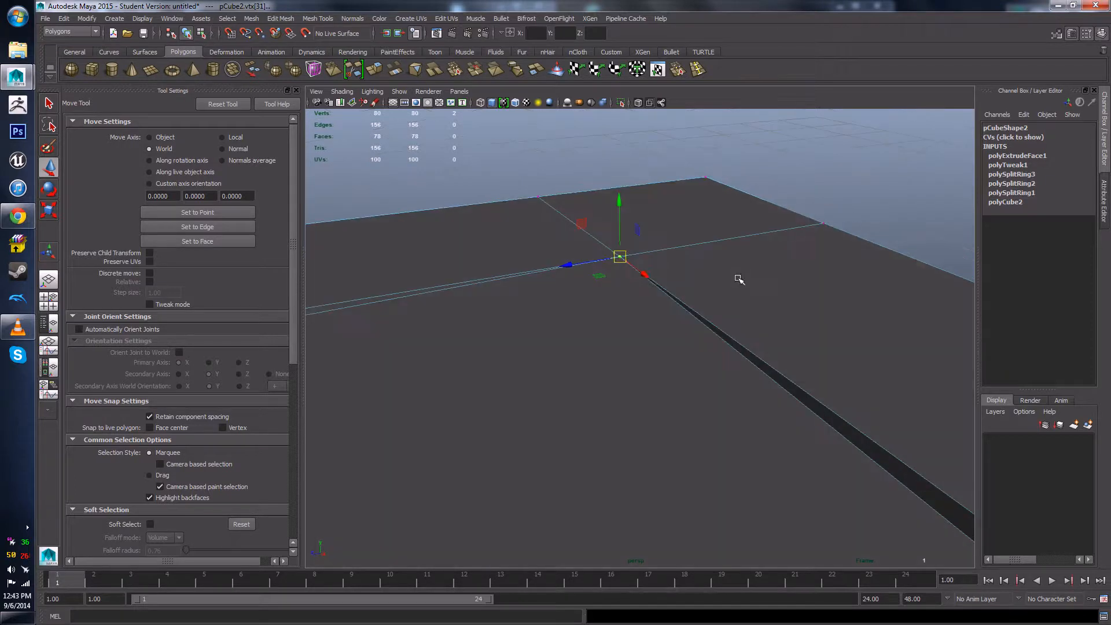
pyautogui.click(459, 75)
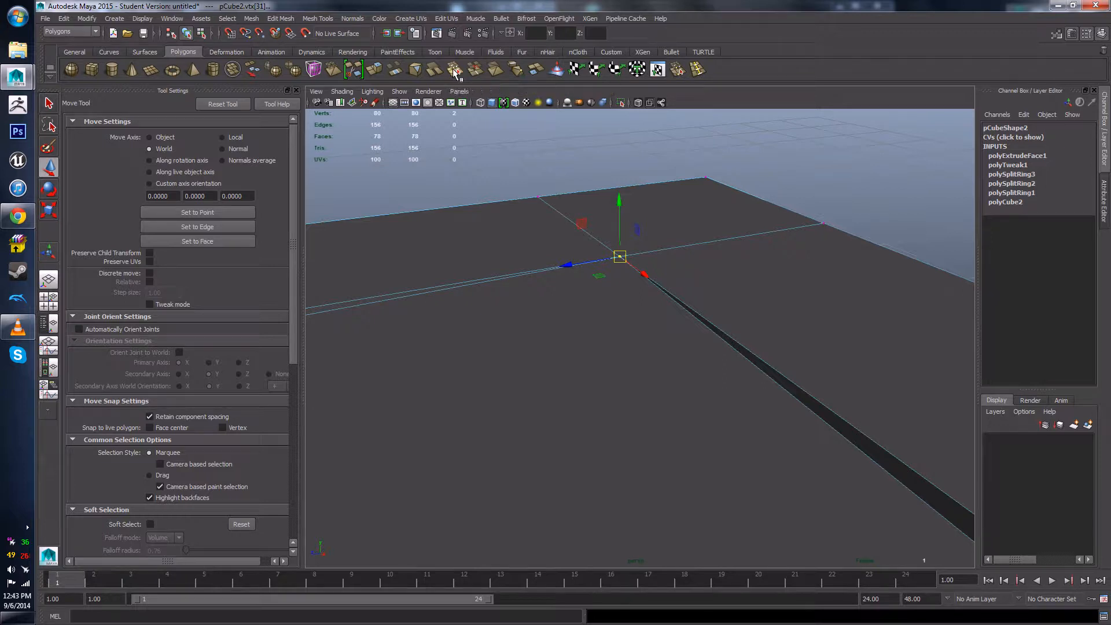
pyautogui.press('r')
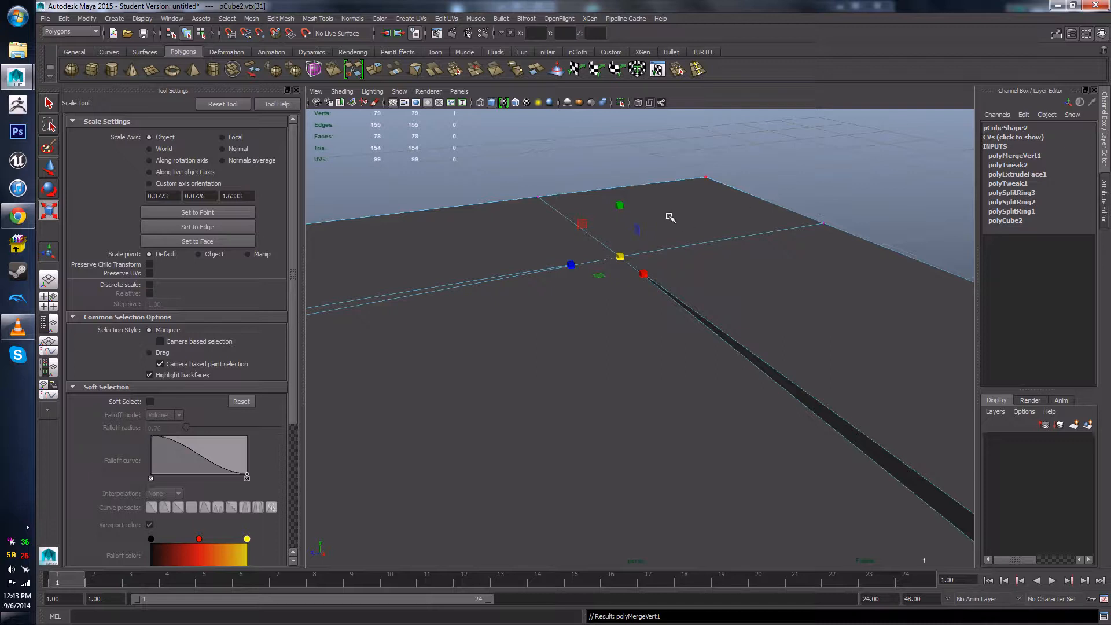
# - Try moving the merged corner vertex upward to test the merge, and undo the move
pyautogui.click(693, 251)
pyautogui.moveTo(694, 253); pyautogui.dragTo(676, 254, button='right')
pyautogui.click(617, 257)
pyautogui.press('w')
pyautogui.moveTo(618, 197)
pyautogui.mouseDown()
pyautogui.moveTo(620, 246)
pyautogui.moveTo(623, 124)
pyautogui.moveTo(622, 212)
pyautogui.moveTo(624, 191)
pyautogui.mouseUp()
pyautogui.hotkey('ctrl', 'z')
pyautogui.scroll(-4, 639, 193)
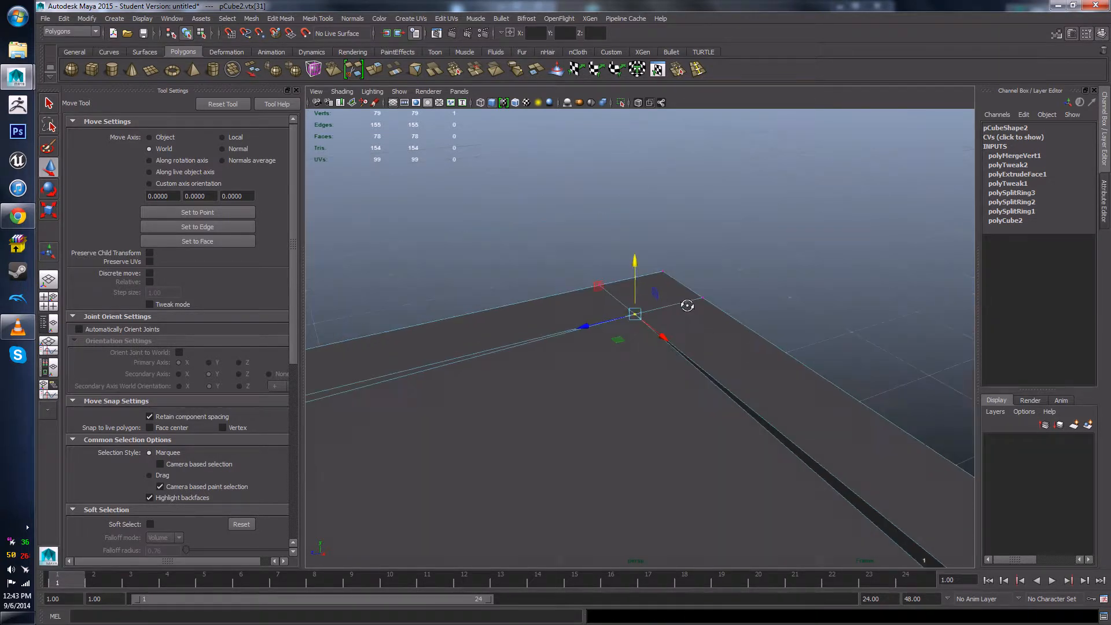
# - Examine the slanted recess sides and the remaining unmerged inner corners around the top of the box
pyautogui.keyDown('alt'); pyautogui.moveTo(687, 304); pyautogui.dragTo(762, 297); pyautogui.keyUp('alt')
pyautogui.keyDown('alt'); pyautogui.moveTo(762, 297); pyautogui.dragTo(647, 275, button='middle'); pyautogui.keyUp('alt')
pyautogui.keyDown('alt'); pyautogui.moveTo(647, 276); pyautogui.dragTo(710, 307); pyautogui.keyUp('alt')
pyautogui.keyDown('alt'); pyautogui.moveTo(876, 288); pyautogui.dragTo(783, 275, button='middle'); pyautogui.keyUp('alt')
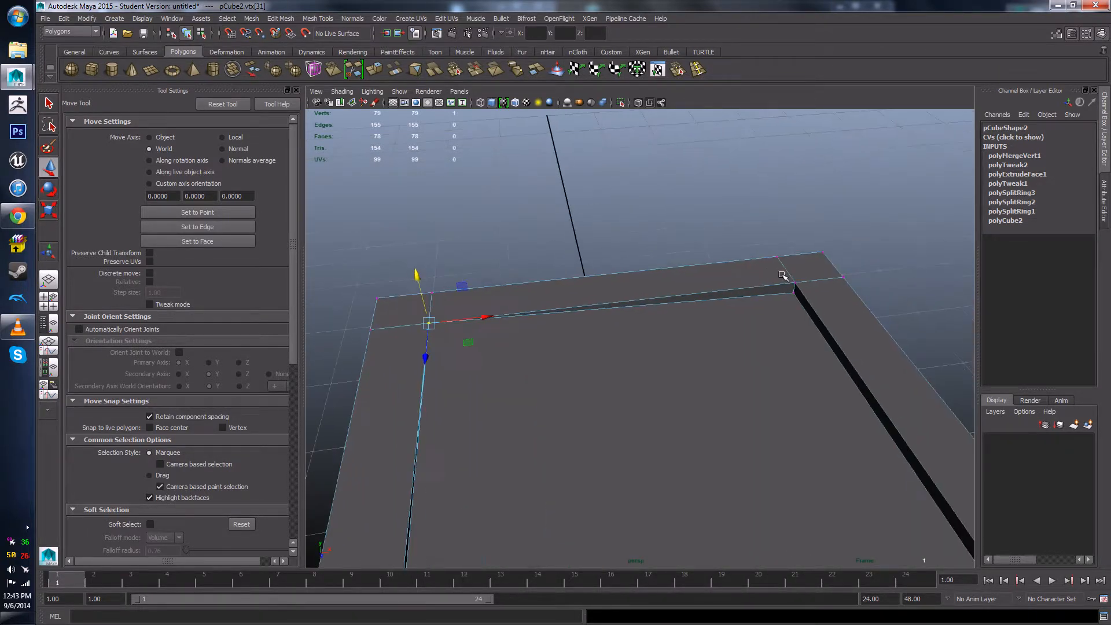
pyautogui.scroll(4, 668, 305)
pyautogui.keyDown('alt'); pyautogui.moveTo(668, 305); pyautogui.dragTo(727, 309); pyautogui.keyUp('alt')
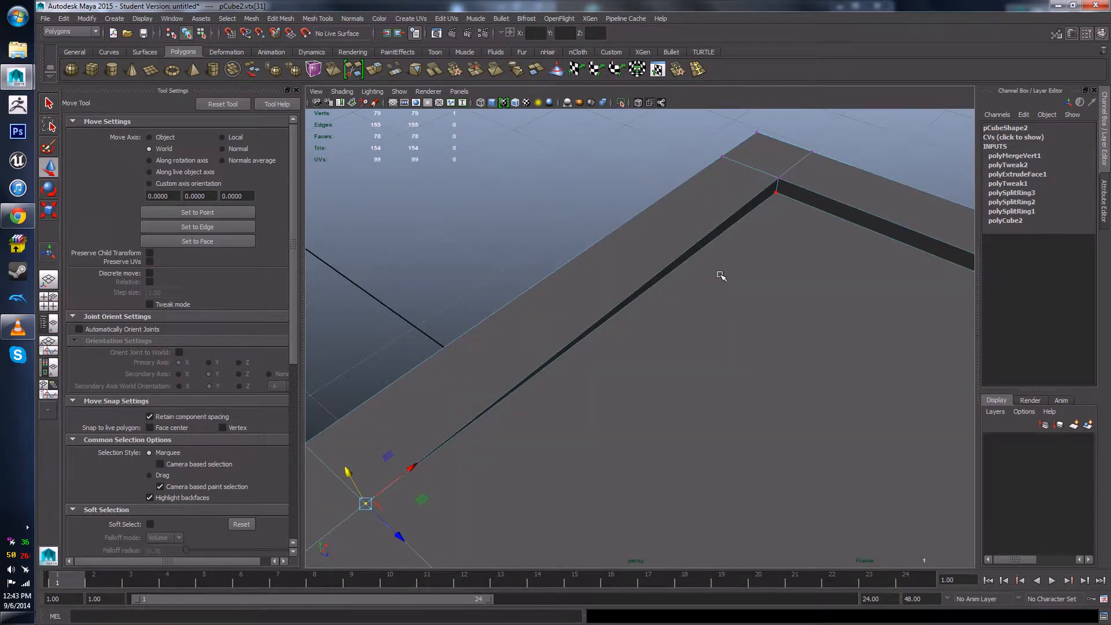
pyautogui.keyDown('alt'); pyautogui.moveTo(833, 250); pyautogui.dragTo(687, 265, button='middle'); pyautogui.keyUp('alt')
pyautogui.keyDown('alt'); pyautogui.moveTo(687, 265); pyautogui.dragTo(709, 251); pyautogui.keyUp('alt')
pyautogui.rightClick(611, 243)
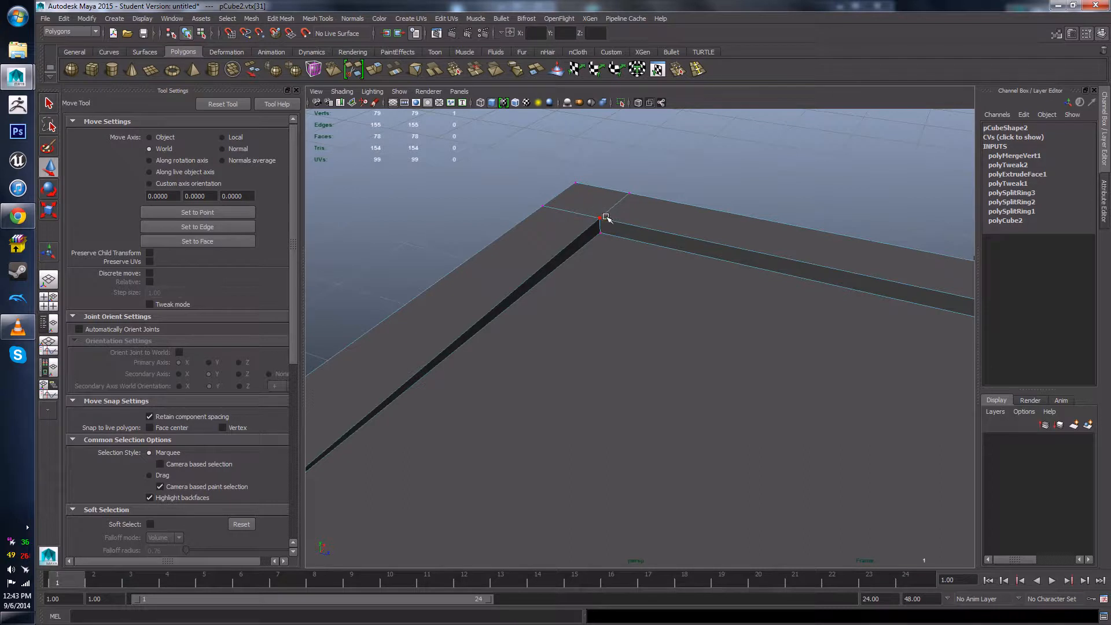
pyautogui.keyDown('alt'); pyautogui.moveTo(843, 288); pyautogui.dragTo(573, 263, button='middle'); pyautogui.keyUp('alt')
pyautogui.keyDown('alt'); pyautogui.moveTo(665, 274); pyautogui.dragTo(800, 267); pyautogui.keyUp('alt')
pyautogui.keyDown('alt'); pyautogui.moveTo(755, 225); pyautogui.dragTo(510, 228, button='middle'); pyautogui.keyUp('alt')
pyautogui.keyDown('alt'); pyautogui.moveTo(910, 199); pyautogui.dragTo(817, 228, button='right'); pyautogui.keyUp('alt')
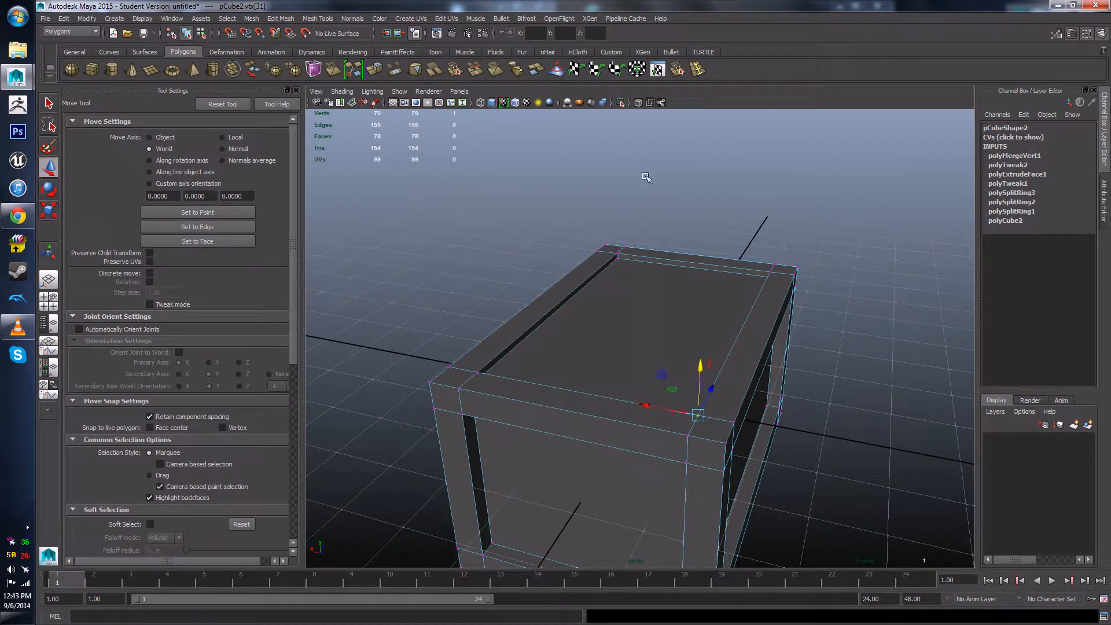
# - Examine the Merge Vertices options, including the distance threshold and the setting that always merges two vertices, and close them
pyautogui.doubleClick(455, 70)
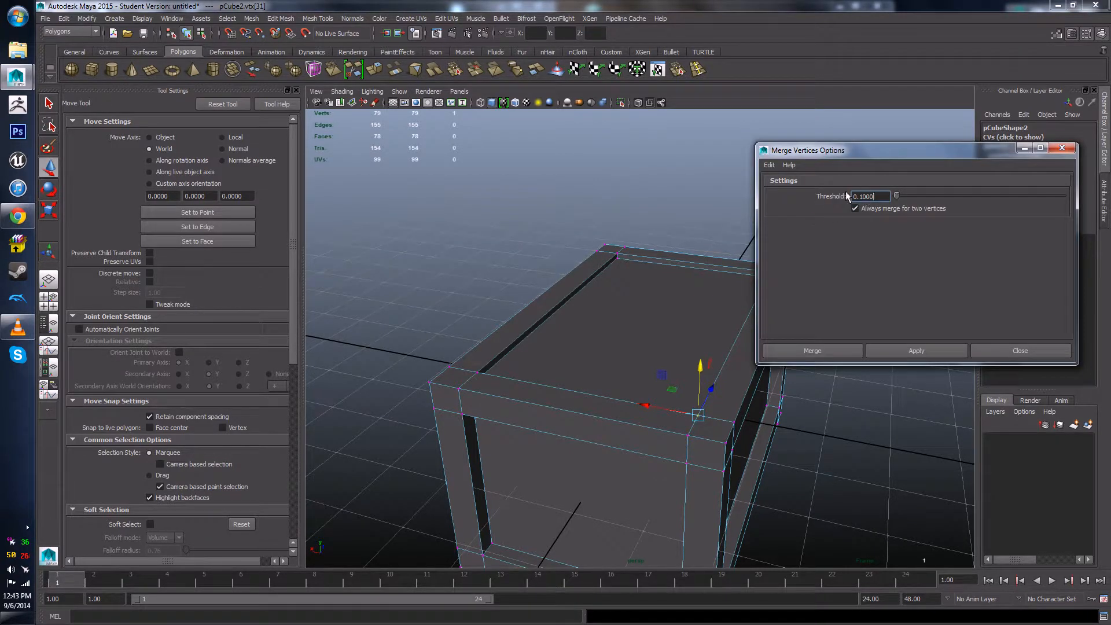
pyautogui.keyDown('alt'); pyautogui.moveTo(652, 296); pyautogui.dragTo(647, 293); pyautogui.keyUp('alt')
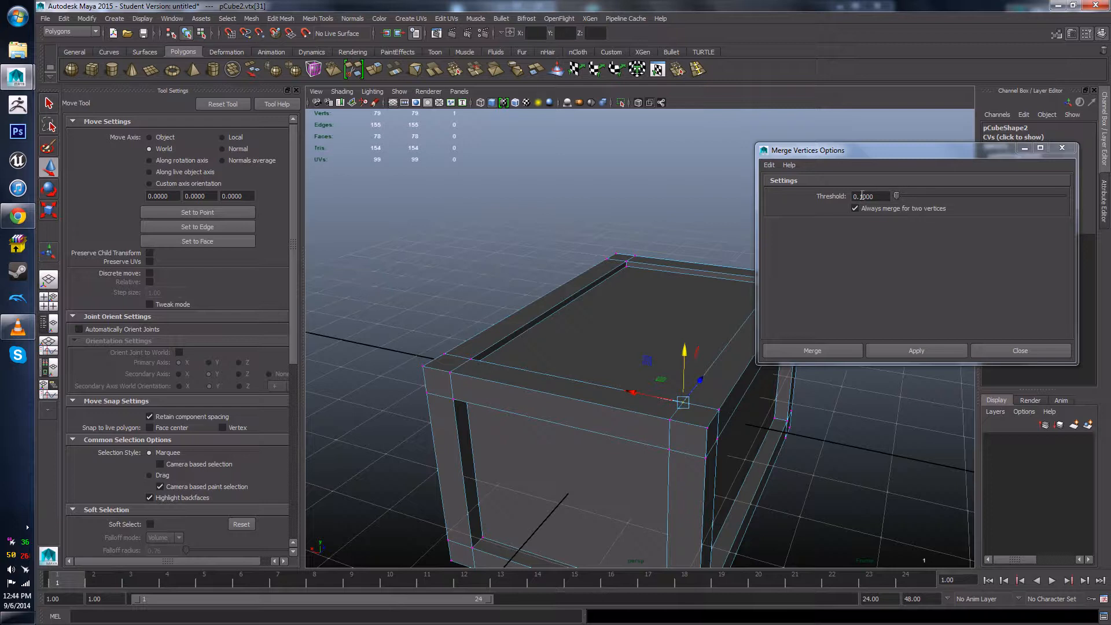
pyautogui.scroll(5, 592, 262)
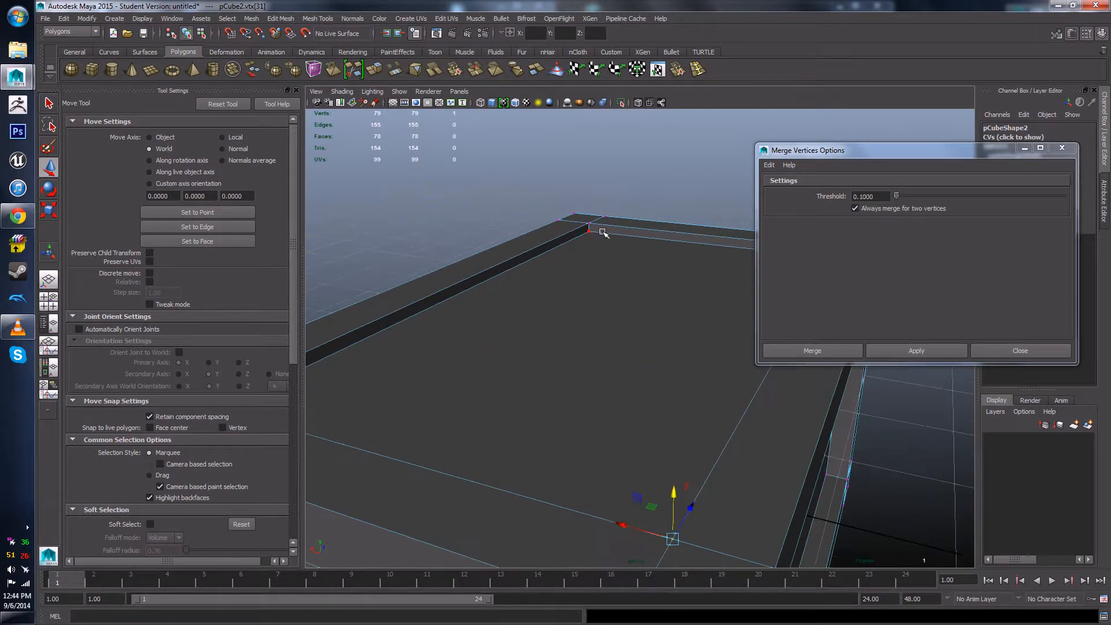
pyautogui.scroll(-1, 603, 233)
pyautogui.keyDown('alt'); pyautogui.moveTo(655, 364); pyautogui.dragTo(640, 317, button='middle'); pyautogui.keyUp('alt')
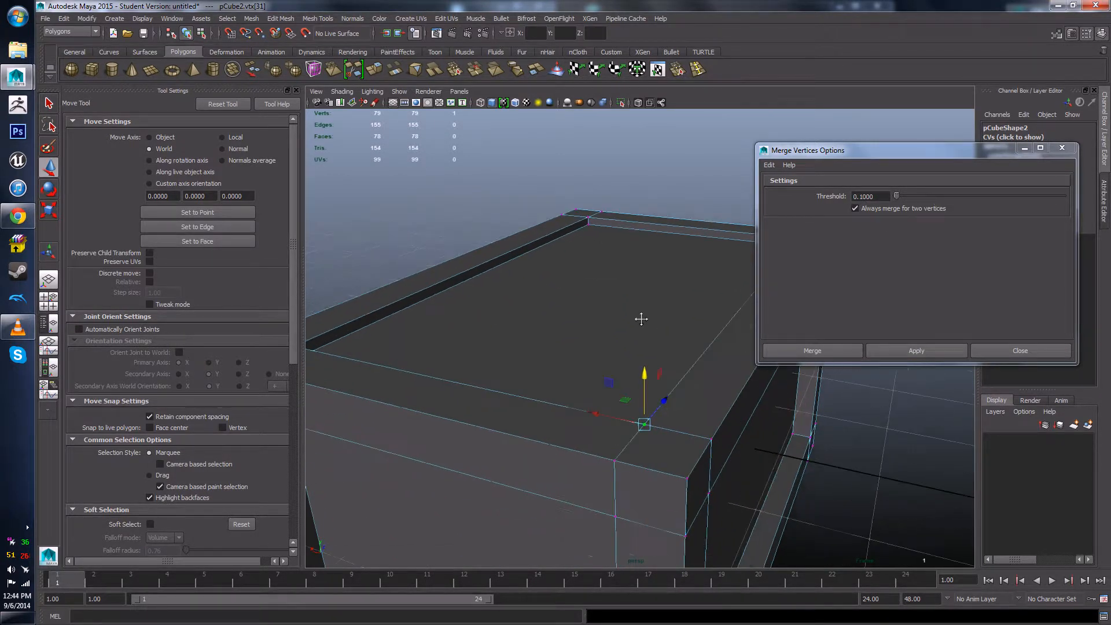
pyautogui.keyDown('alt'); pyautogui.moveTo(640, 318); pyautogui.dragTo(645, 313); pyautogui.keyUp('alt')
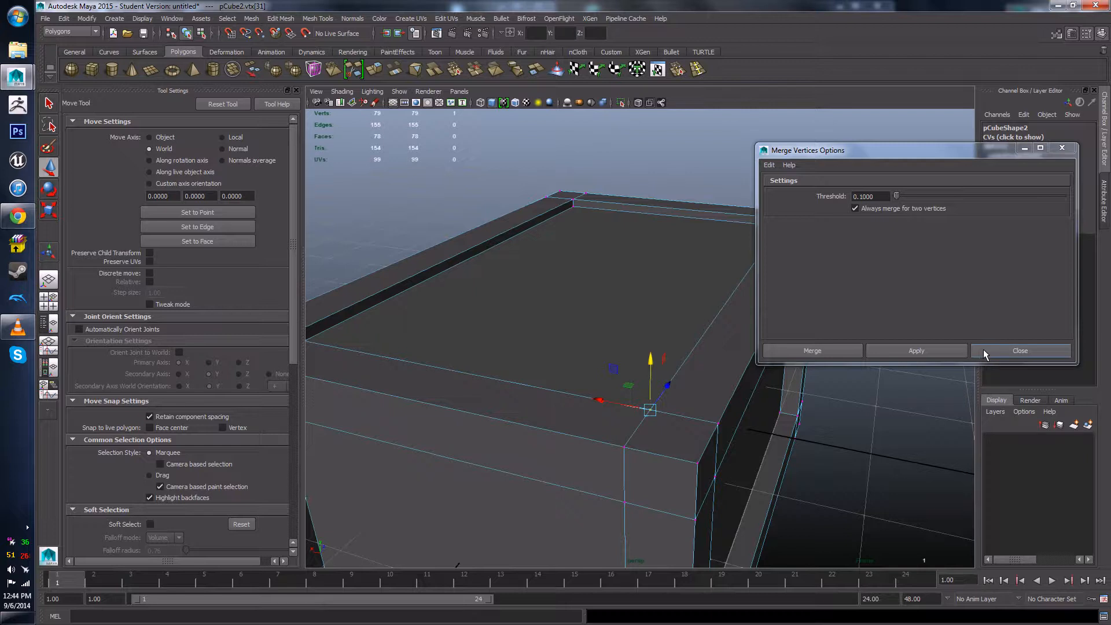
pyautogui.click(984, 347)
# - Remove one custom shortcut from the Polygons shelf and add the Merge Vertex Tool to that shelf as a shortcut
pyautogui.keyDown('alt'); pyautogui.moveTo(486, 414); pyautogui.dragTo(714, 343); pyautogui.keyUp('alt')
pyautogui.keyDown('alt'); pyautogui.moveTo(714, 343); pyautogui.dragTo(723, 392, button='middle'); pyautogui.keyUp('alt')
pyautogui.scroll(3, 724, 392)
pyautogui.keyDown('alt'); pyautogui.moveTo(723, 392); pyautogui.dragTo(579, 333); pyautogui.keyUp('alt')
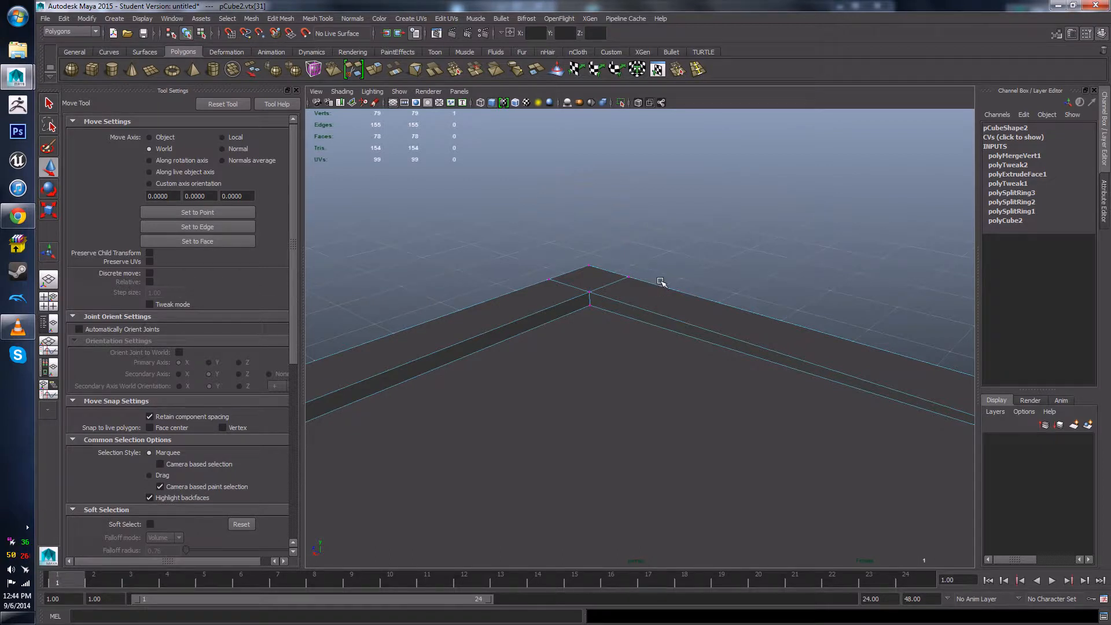
pyautogui.rightClick(677, 70)
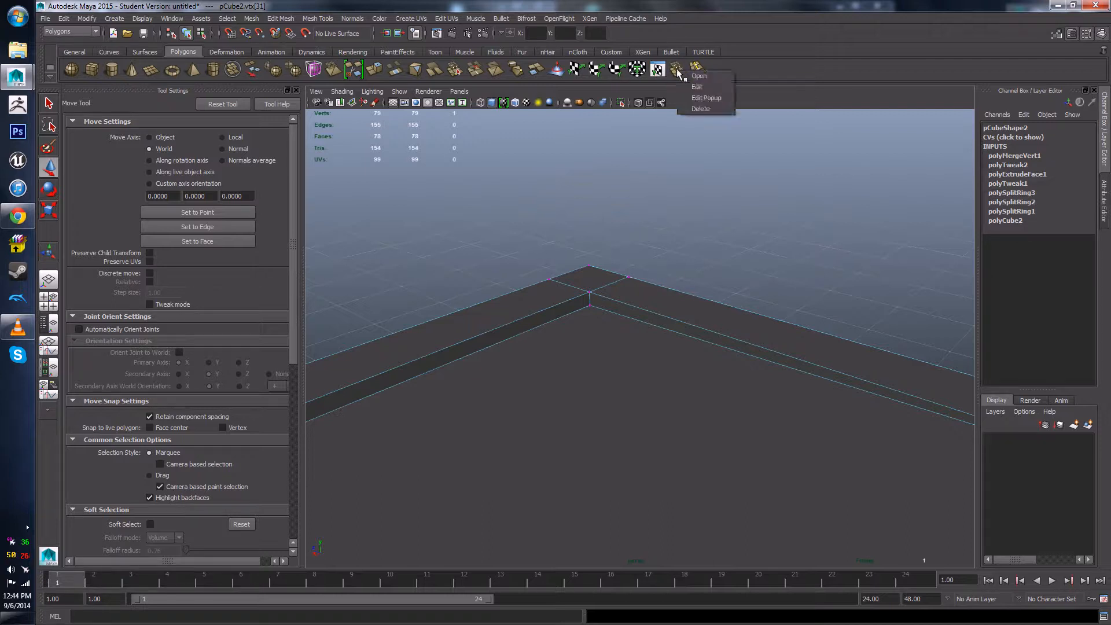
pyautogui.click(706, 109)
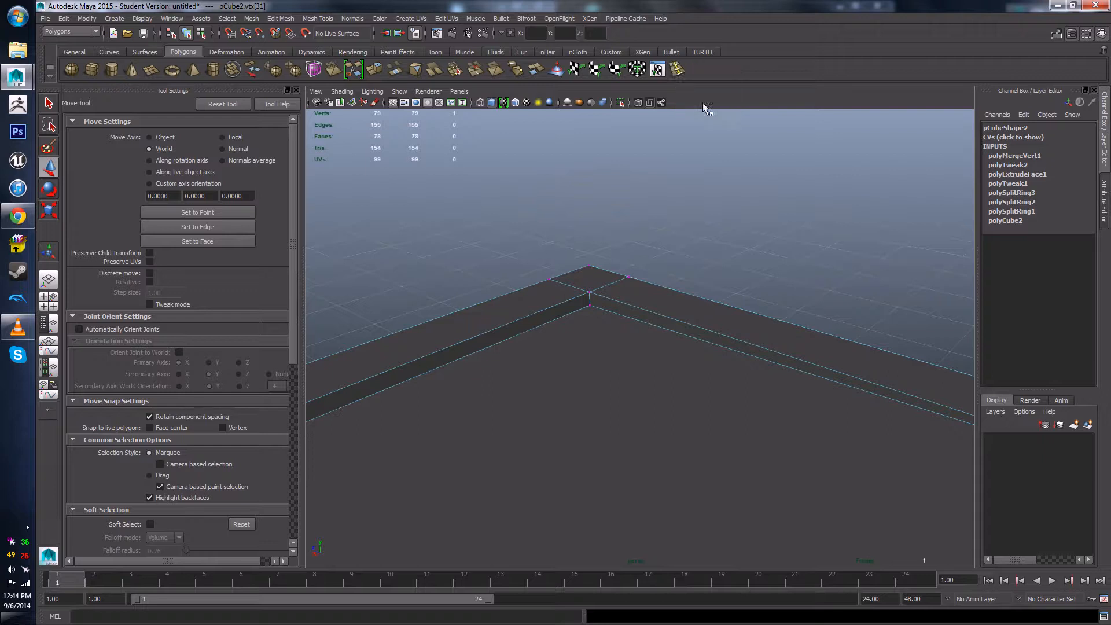
pyautogui.click(294, 19)
pyautogui.moveTo(311, 19)
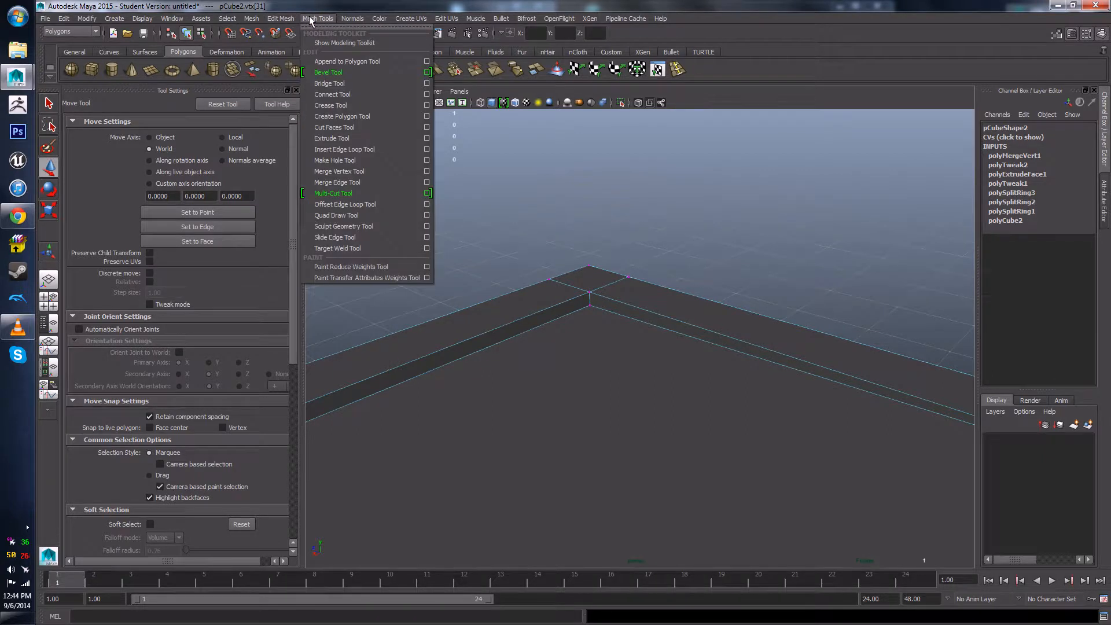
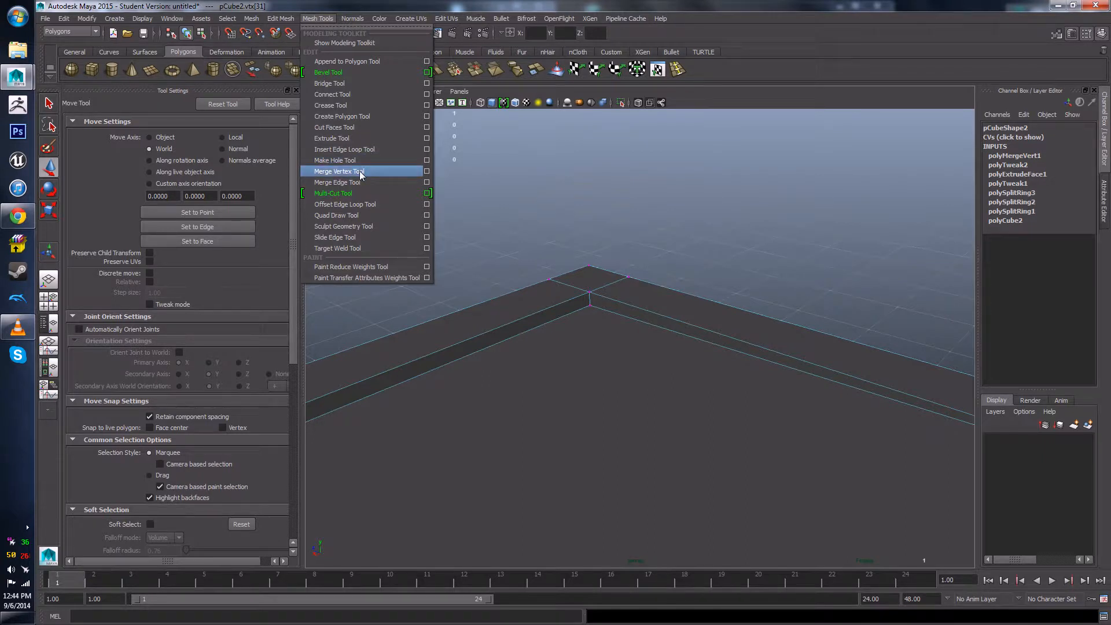
pyautogui.keyDown('ctrl'); pyautogui.keyDown('shift'); pyautogui.click(359, 172); pyautogui.keyUp('shift'); pyautogui.keyUp('ctrl')
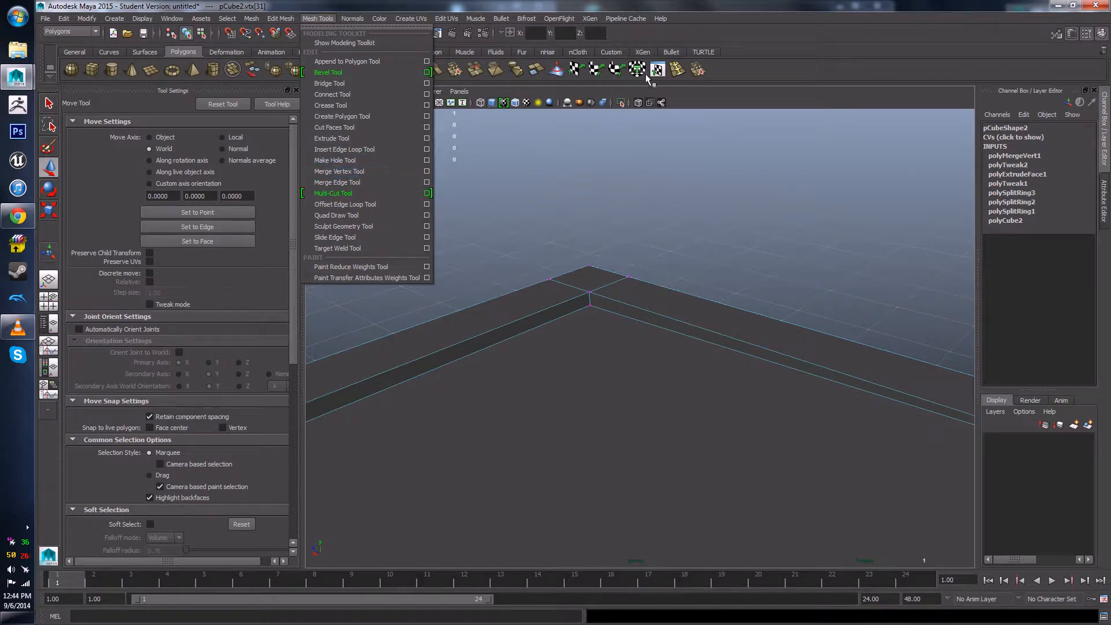
pyautogui.click(717, 73)
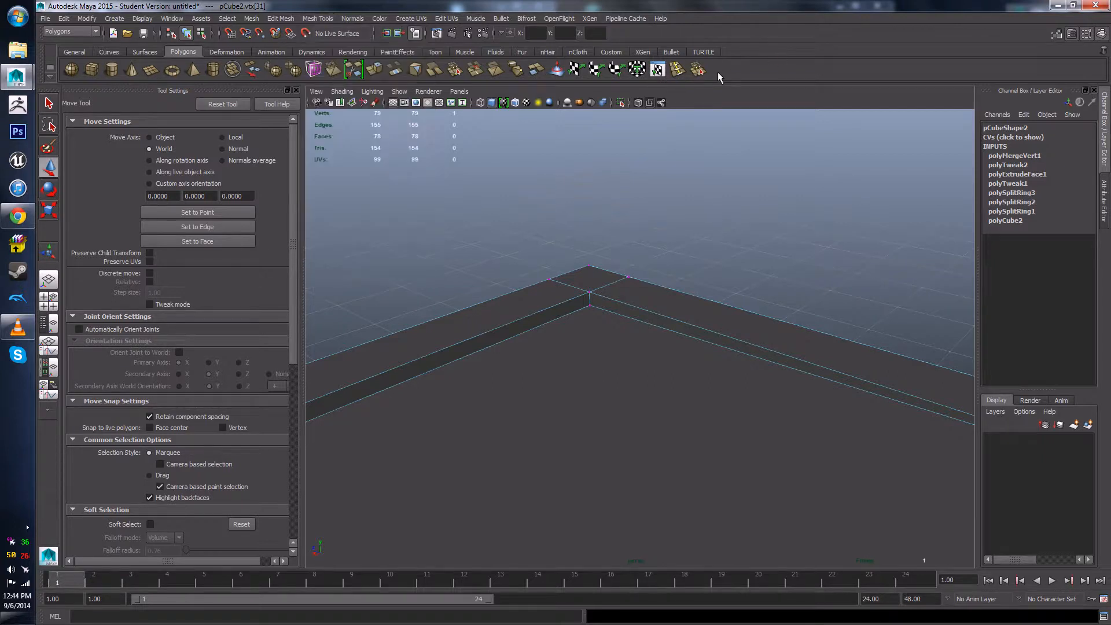
# - Use the Merge Vertex Tool with Target vertex to merge the lower vertex at the next inner recess corner onto the corner vertex above it
pyautogui.click(700, 74)
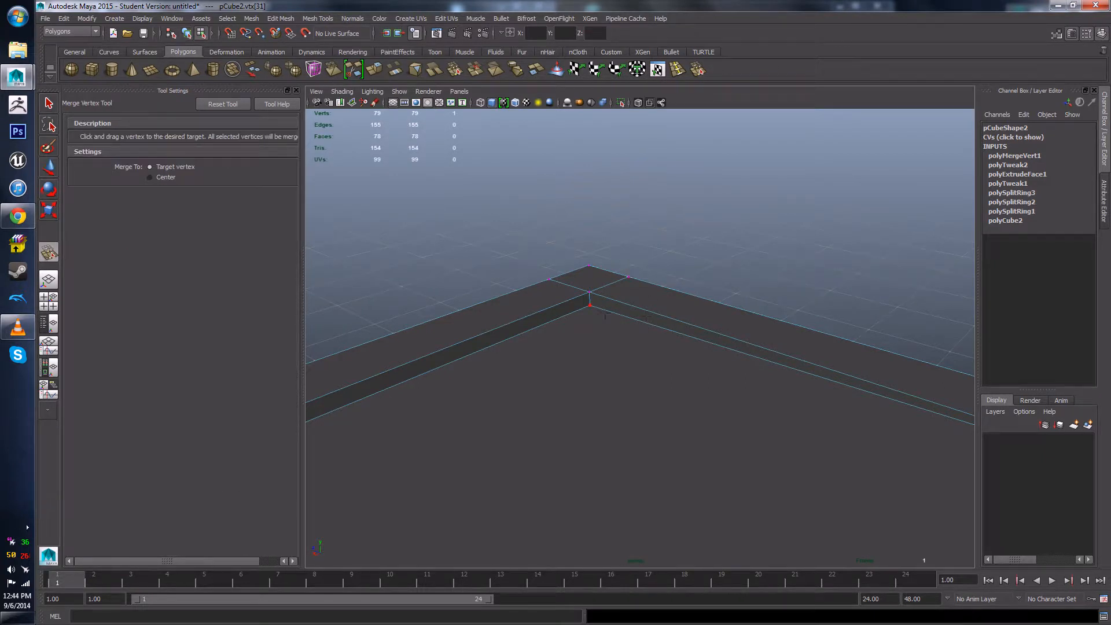
pyautogui.keyDown('alt'); pyautogui.moveTo(605, 315); pyautogui.dragTo(741, 255); pyautogui.keyUp('alt')
pyautogui.keyDown('alt'); pyautogui.moveTo(624, 348); pyautogui.dragTo(611, 323); pyautogui.keyUp('alt')
pyautogui.moveTo(611, 323)
pyautogui.keyDown('alt'); pyautogui.mouseDown(button='right')
pyautogui.moveTo(622, 328)
pyautogui.moveTo(615, 304)
pyautogui.mouseUp(button='right'); pyautogui.keyUp('alt')
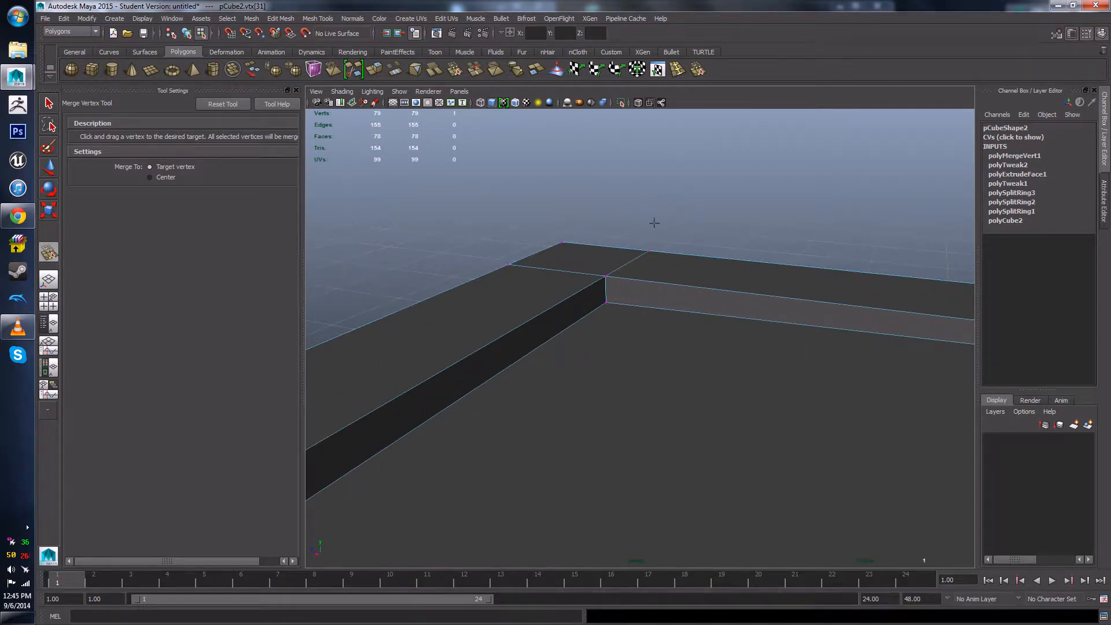
pyautogui.keyDown('alt'); pyautogui.moveTo(633, 223); pyautogui.dragTo(598, 288, button='middle'); pyautogui.keyUp('alt')
pyautogui.keyDown('alt'); pyautogui.moveTo(597, 287); pyautogui.dragTo(612, 340, button='right'); pyautogui.keyUp('alt')
pyautogui.keyDown('alt'); pyautogui.moveTo(591, 341); pyautogui.dragTo(609, 333, button='middle'); pyautogui.keyUp('alt')
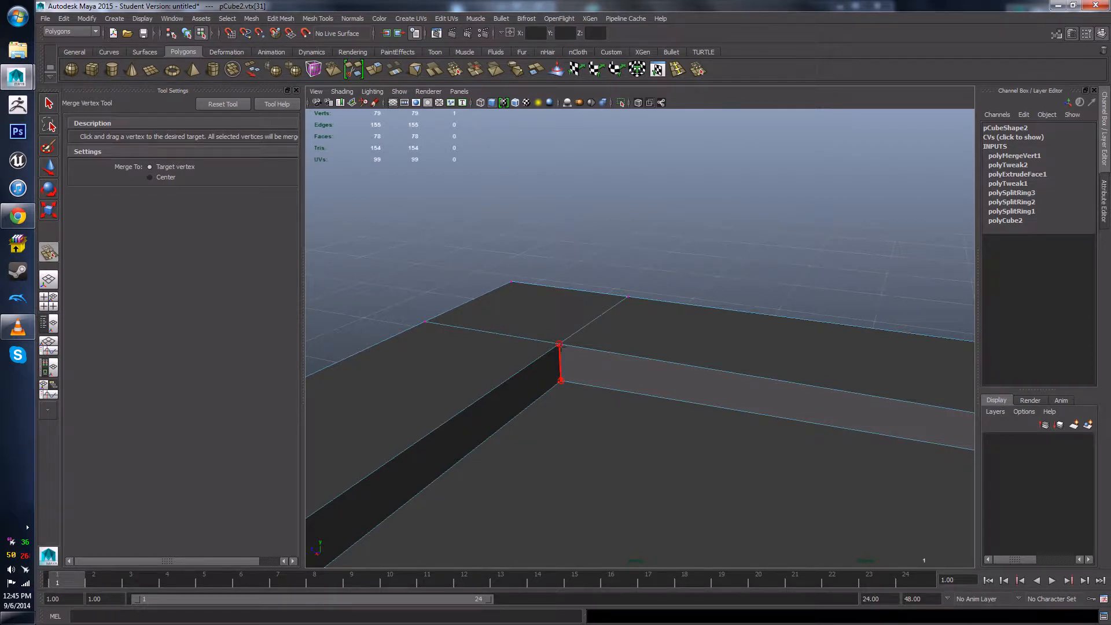
pyautogui.moveTo(562, 346); pyautogui.dragTo(521, 347)
# - Merge the lower vertices at the remaining inner corners of the top recess onto the corner vertices above them
pyautogui.scroll(-4, 584, 340)
pyautogui.keyDown('alt'); pyautogui.moveTo(683, 342); pyautogui.dragTo(786, 305); pyautogui.keyUp('alt')
pyautogui.keyDown('alt'); pyautogui.moveTo(467, 327); pyautogui.dragTo(517, 321); pyautogui.keyUp('alt')
pyautogui.scroll(-5, 648, 353)
pyautogui.moveTo(667, 358)
pyautogui.keyDown('alt'); pyautogui.mouseDown()
pyautogui.moveTo(594, 355)
pyautogui.moveTo(697, 354)
pyautogui.moveTo(703, 365)
pyautogui.moveTo(665, 340)
pyautogui.mouseUp(); pyautogui.keyUp('alt')
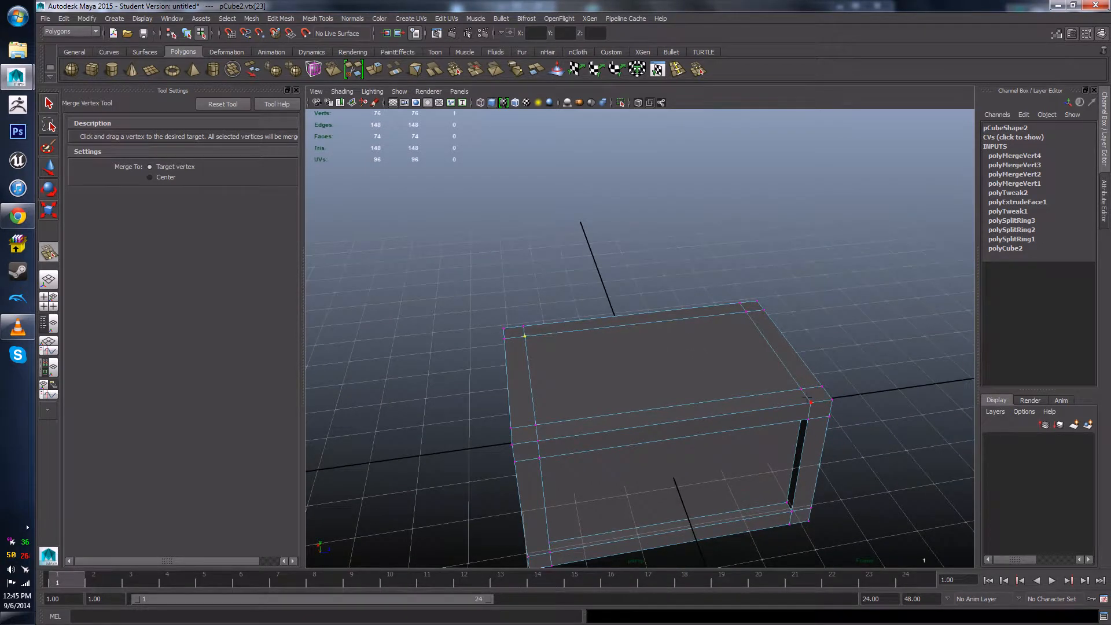
pyautogui.keyDown('alt'); pyautogui.moveTo(806, 411); pyautogui.dragTo(782, 426); pyautogui.keyUp('alt')
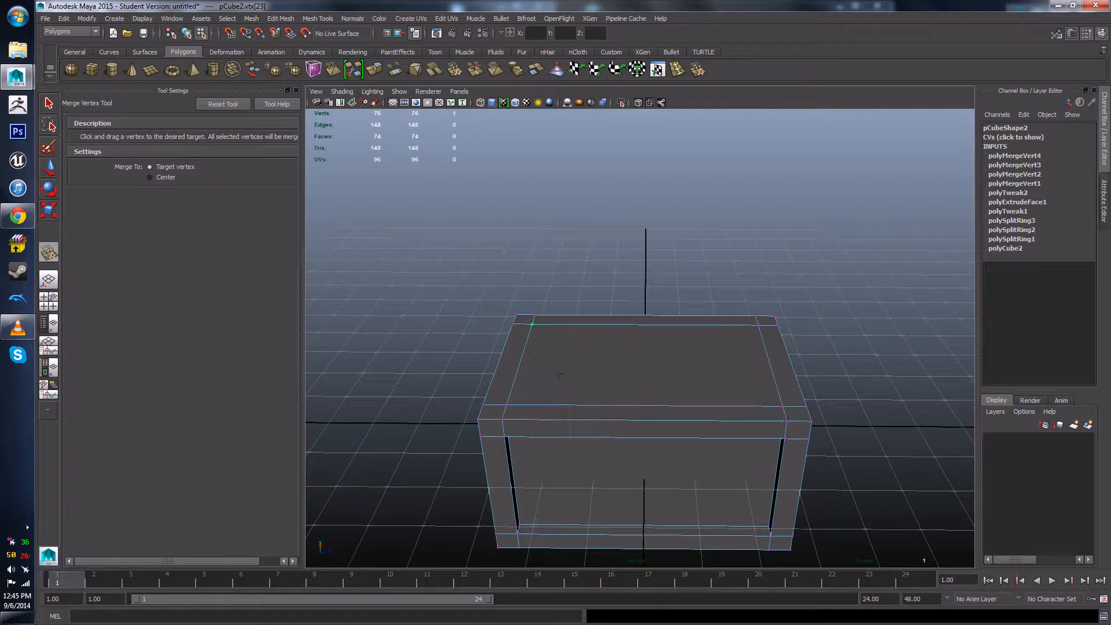
# - Switch to the Move tool and object mode, select the whole crate, and examine its flat top and recessed sides all around
pyautogui.press('w')
pyautogui.keyDown('alt'); pyautogui.moveTo(553, 367); pyautogui.dragTo(626, 377); pyautogui.keyUp('alt')
pyautogui.moveTo(665, 379); pyautogui.dragTo(702, 341, button='right')
pyautogui.click(704, 353)
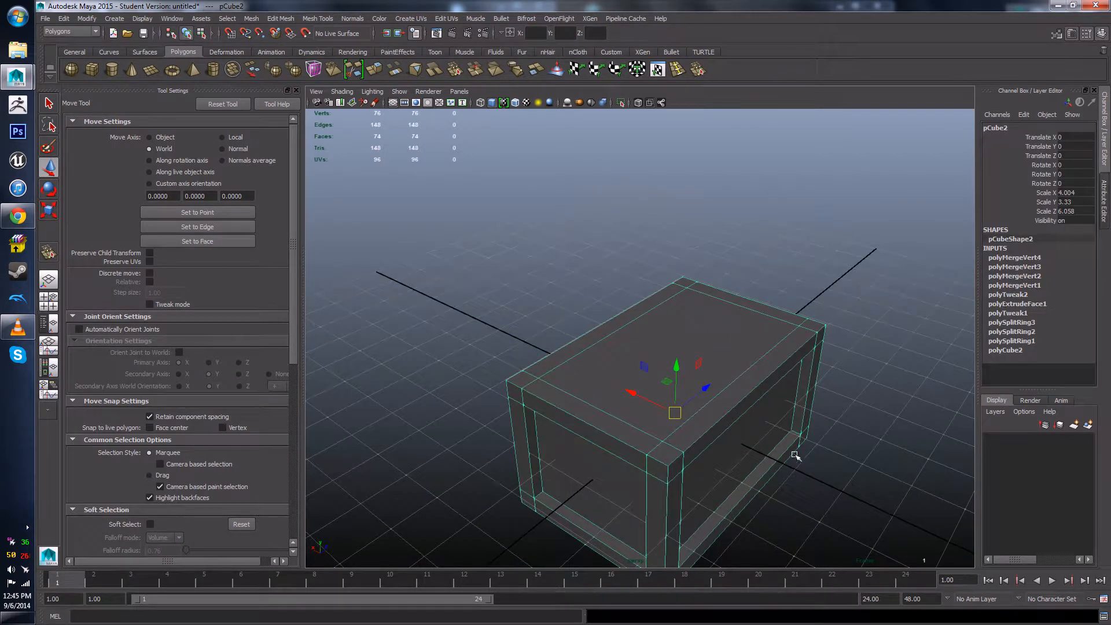
pyautogui.keyDown('alt'); pyautogui.moveTo(795, 456); pyautogui.dragTo(774, 425); pyautogui.keyUp('alt')
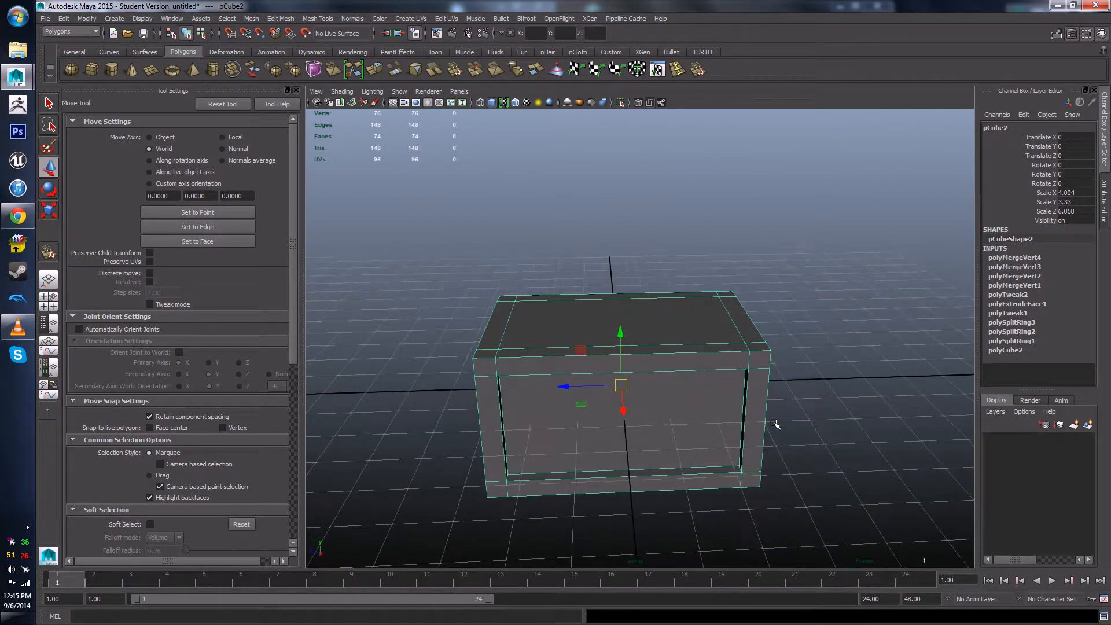
pyautogui.keyDown('alt'); pyautogui.moveTo(665, 409); pyautogui.dragTo(565, 405); pyautogui.keyUp('alt')
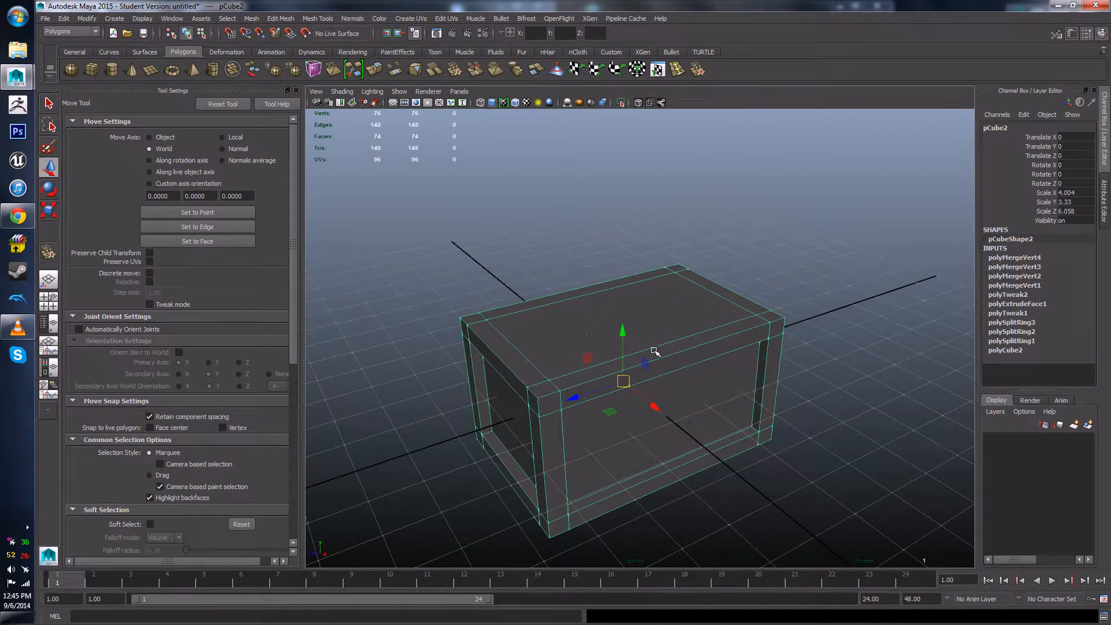
pyautogui.keyDown('alt'); pyautogui.moveTo(654, 351); pyautogui.dragTo(546, 355); pyautogui.keyUp('alt')
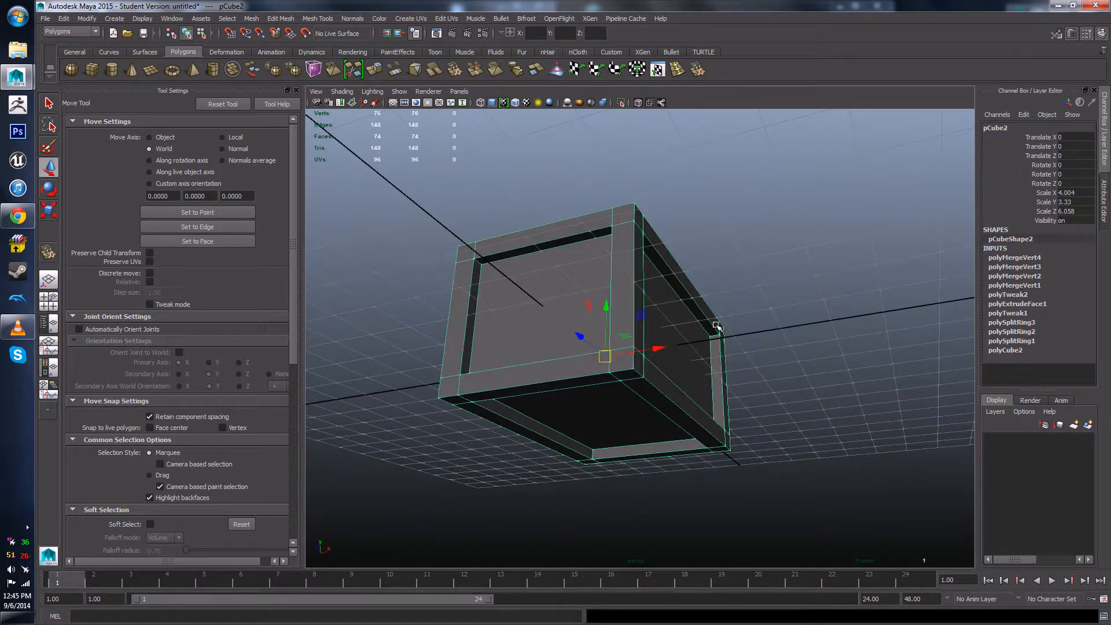
pyautogui.keyDown('alt'); pyautogui.moveTo(717, 326); pyautogui.dragTo(594, 383); pyautogui.keyUp('alt')
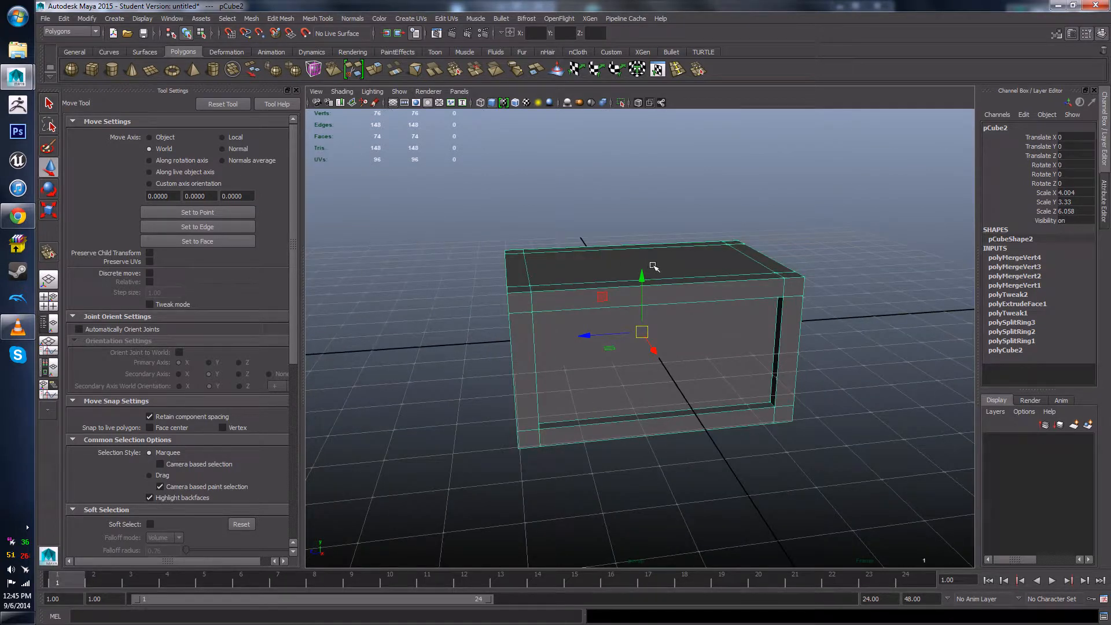
pyautogui.keyDown('alt'); pyautogui.moveTo(460, 335); pyautogui.dragTo(445, 366); pyautogui.keyUp('alt')
pyautogui.keyDown('alt'); pyautogui.moveTo(578, 380); pyautogui.dragTo(595, 313); pyautogui.keyUp('alt')
# - Extrude the crate's large top centre face and scale the new face uniformly inward to about 0.617
pyautogui.moveTo(595, 313); pyautogui.dragTo(596, 324, button='right')
pyautogui.click(595, 324)
pyautogui.keyDown('alt'); pyautogui.moveTo(665, 330); pyautogui.dragTo(628, 324); pyautogui.keyUp('alt')
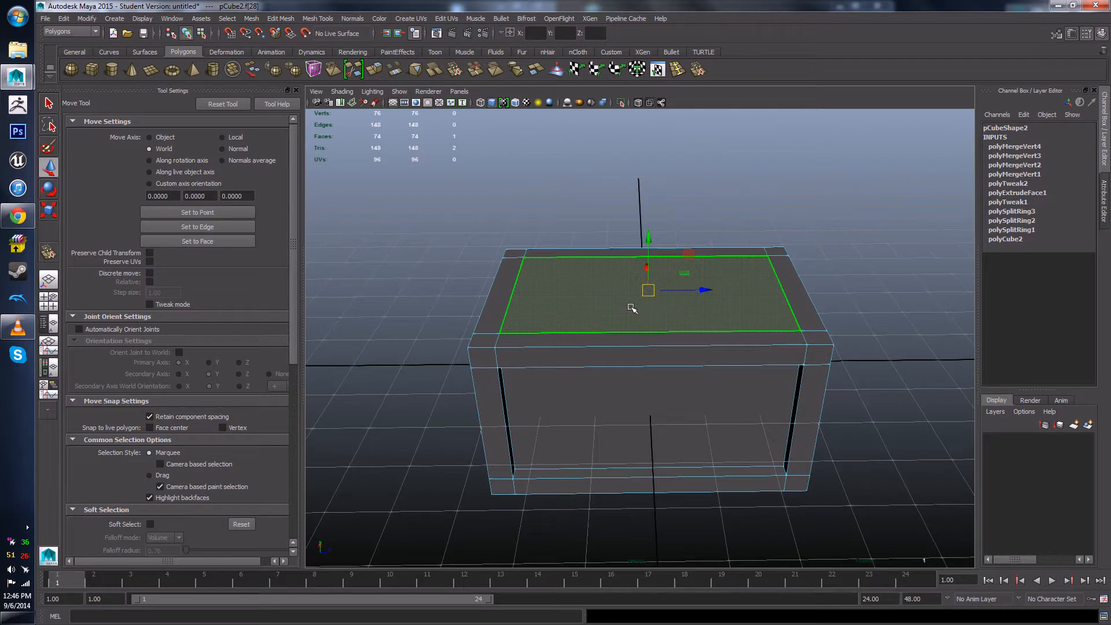
pyautogui.keyDown('shift'); pyautogui.rightClick(632, 309); pyautogui.keyUp('shift')
pyautogui.click(632, 335)
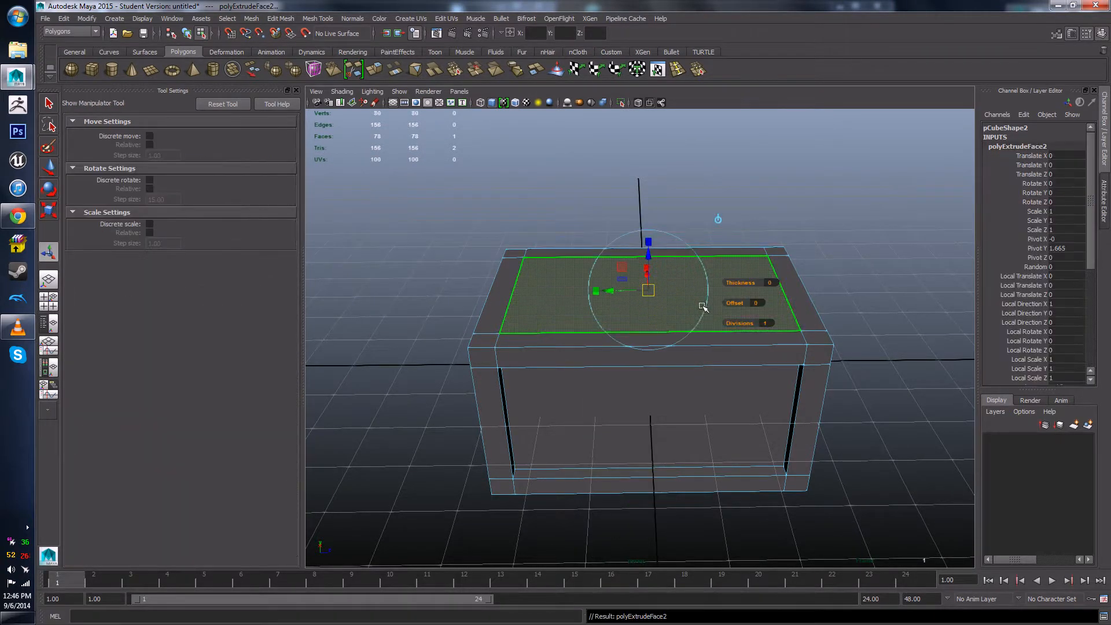
pyautogui.click(599, 292)
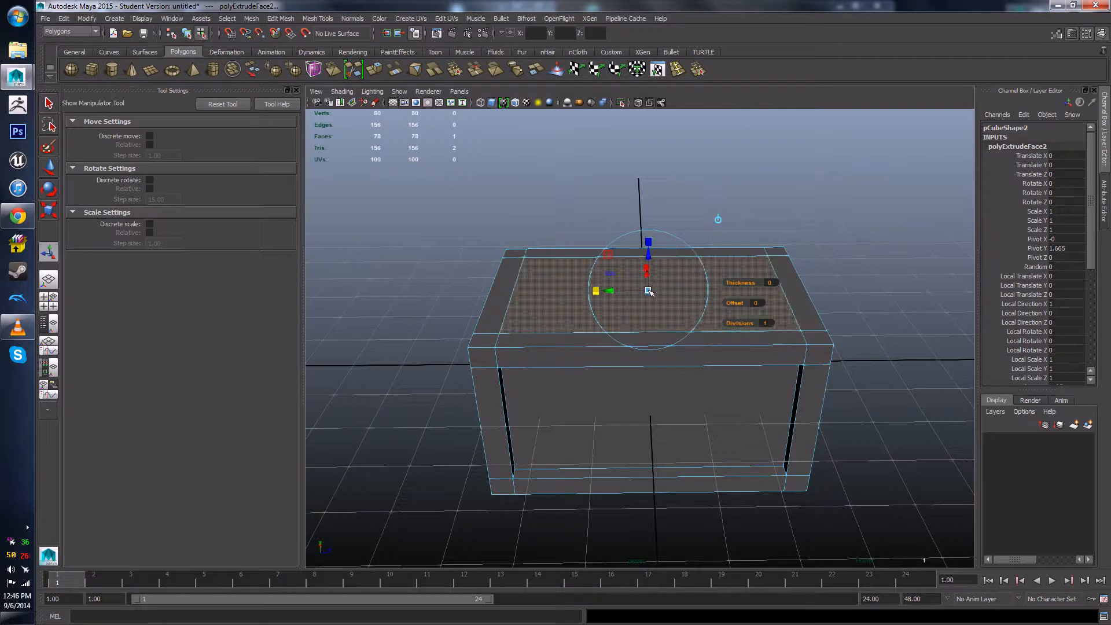
pyautogui.moveTo(648, 291); pyautogui.dragTo(635, 289)
# - Select the two sloping border faces at the short ends of the inset top face
pyautogui.keyDown('alt'); pyautogui.moveTo(677, 343); pyautogui.dragTo(786, 290); pyautogui.keyUp('alt')
pyautogui.keyDown('alt'); pyautogui.moveTo(786, 290); pyautogui.dragTo(730, 391, button='middle'); pyautogui.keyUp('alt')
pyautogui.scroll(4, 730, 392)
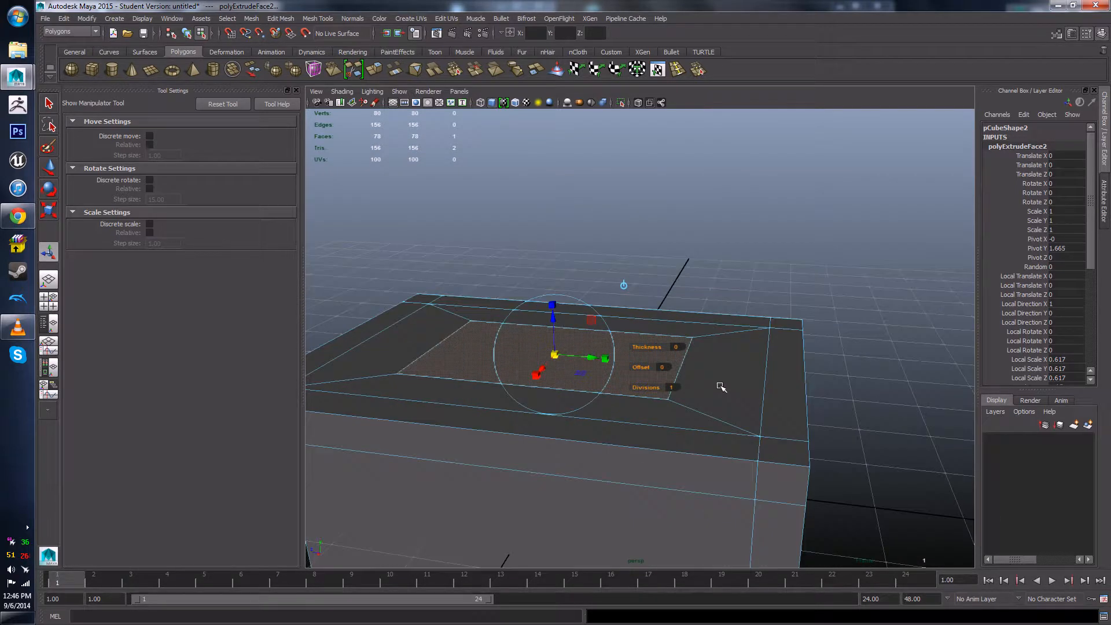
pyautogui.moveTo(722, 350); pyautogui.dragTo(720, 380, button='right')
pyautogui.keyDown('alt'); pyautogui.moveTo(701, 359); pyautogui.dragTo(720, 371); pyautogui.keyUp('alt')
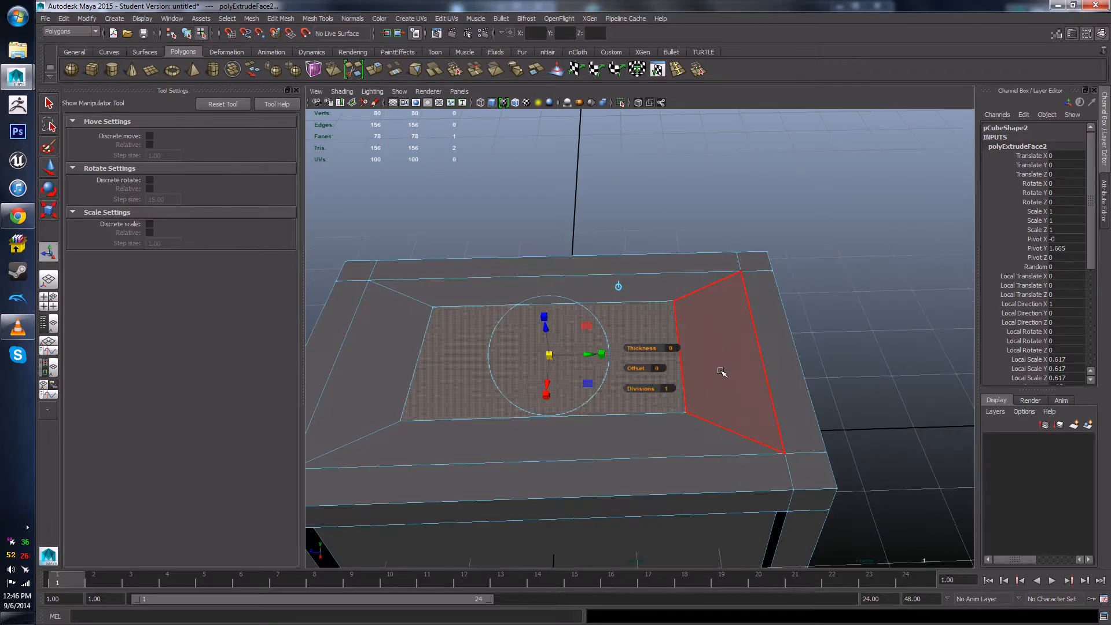
pyautogui.click(721, 372)
pyautogui.keyDown('shift'); pyautogui.click(394, 366); pyautogui.keyUp('shift')
pyautogui.scroll(-4, 548, 323)
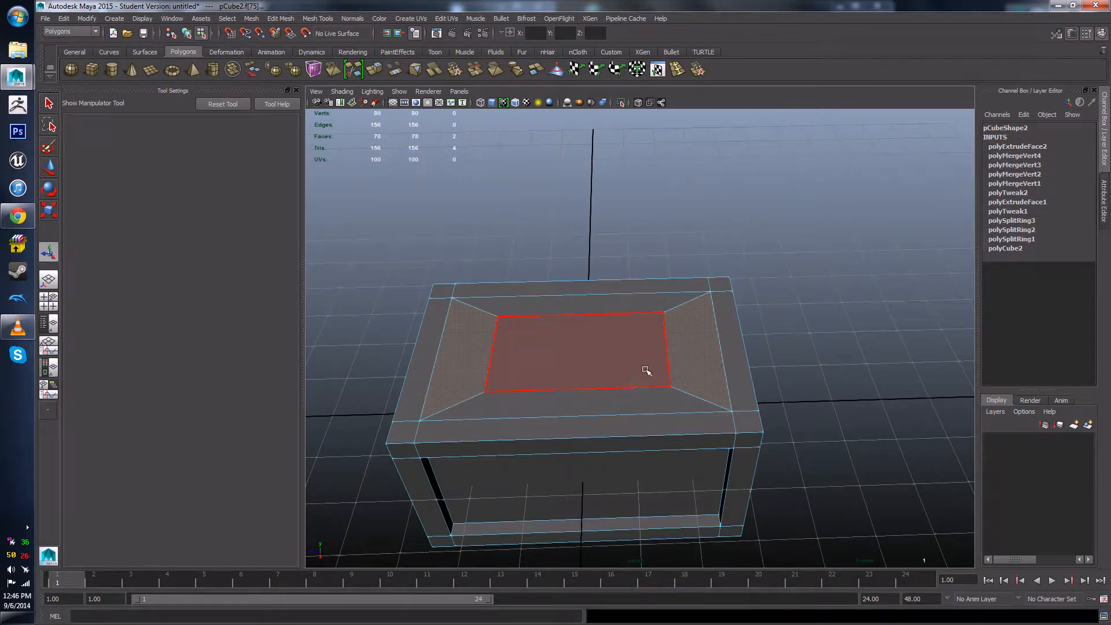
# - Reselect the pair of short-end border faces beside the inset rectangle and view them in relation to the whole crate
pyautogui.keyDown('alt'); pyautogui.moveTo(647, 370); pyautogui.dragTo(580, 347); pyautogui.keyUp('alt')
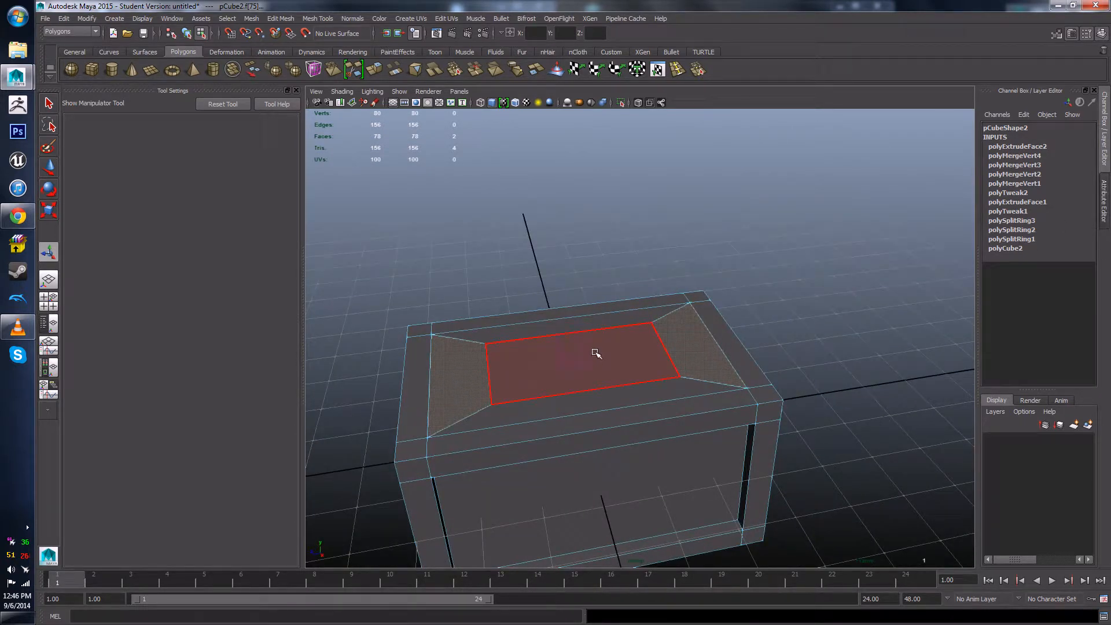
pyautogui.keyDown('alt'); pyautogui.moveTo(626, 441); pyautogui.dragTo(646, 388); pyautogui.keyUp('alt')
pyautogui.click(436, 325)
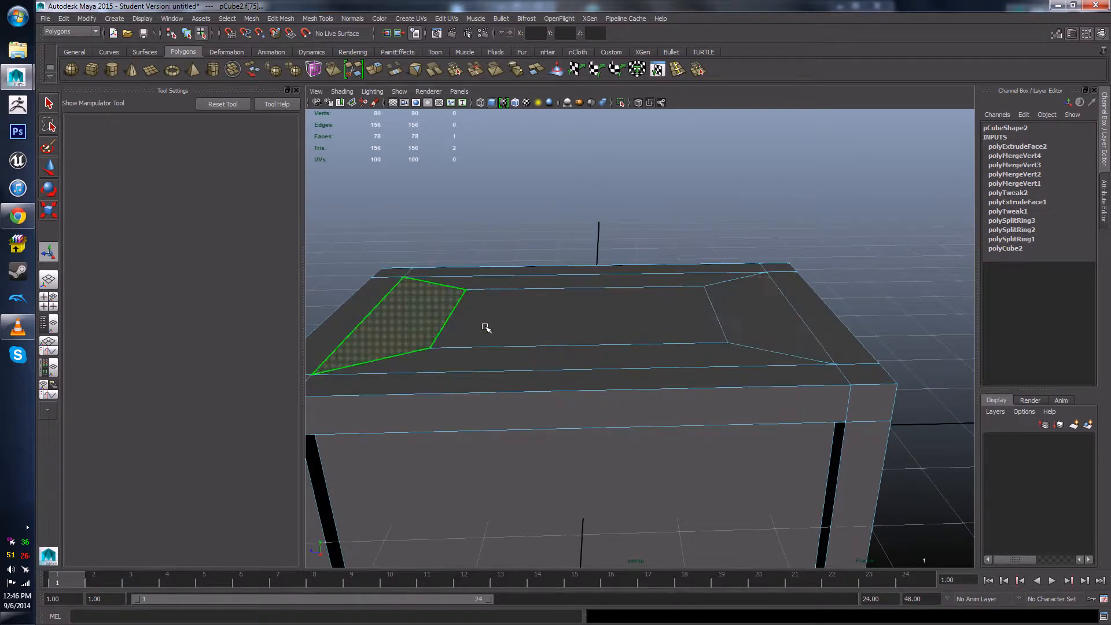
pyautogui.keyDown('shift'); pyautogui.click(731, 318); pyautogui.keyUp('shift')
pyautogui.keyDown('alt'); pyautogui.moveTo(731, 318); pyautogui.dragTo(625, 322); pyautogui.keyUp('alt')
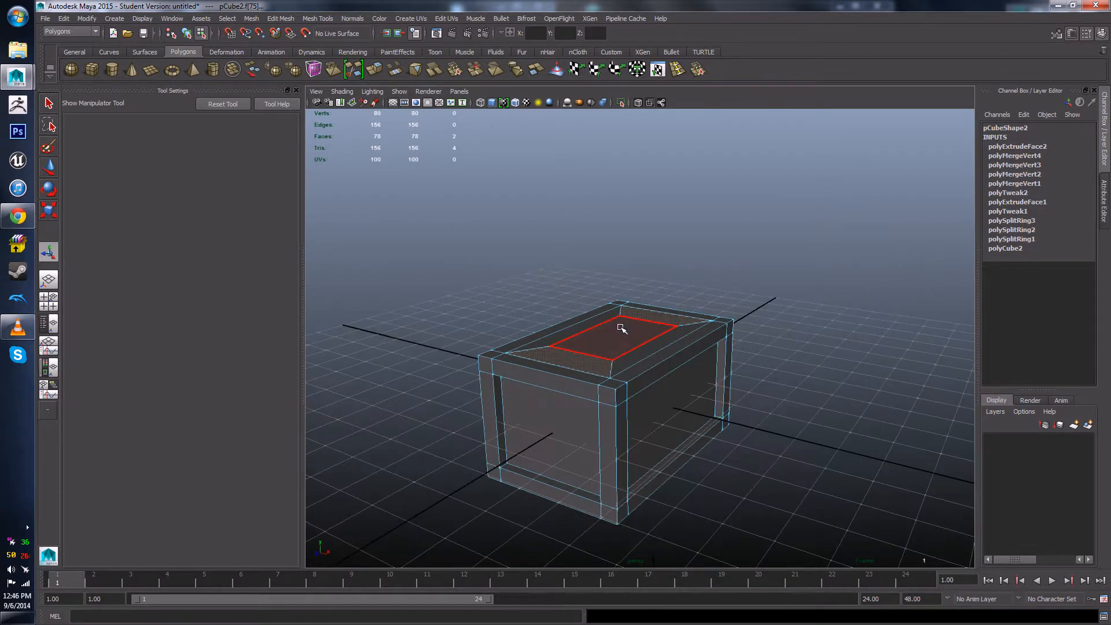
# - Extrude the two selected trapezoid faces at the ends of the box's top and lower them below the frame
pyautogui.keyDown('shift'); pyautogui.rightClick(621, 328); pyautogui.keyUp('shift')
pyautogui.keyDown('shift'); pyautogui.moveTo(621, 328); pyautogui.dragTo(619, 346, button='right'); pyautogui.keyUp('shift')
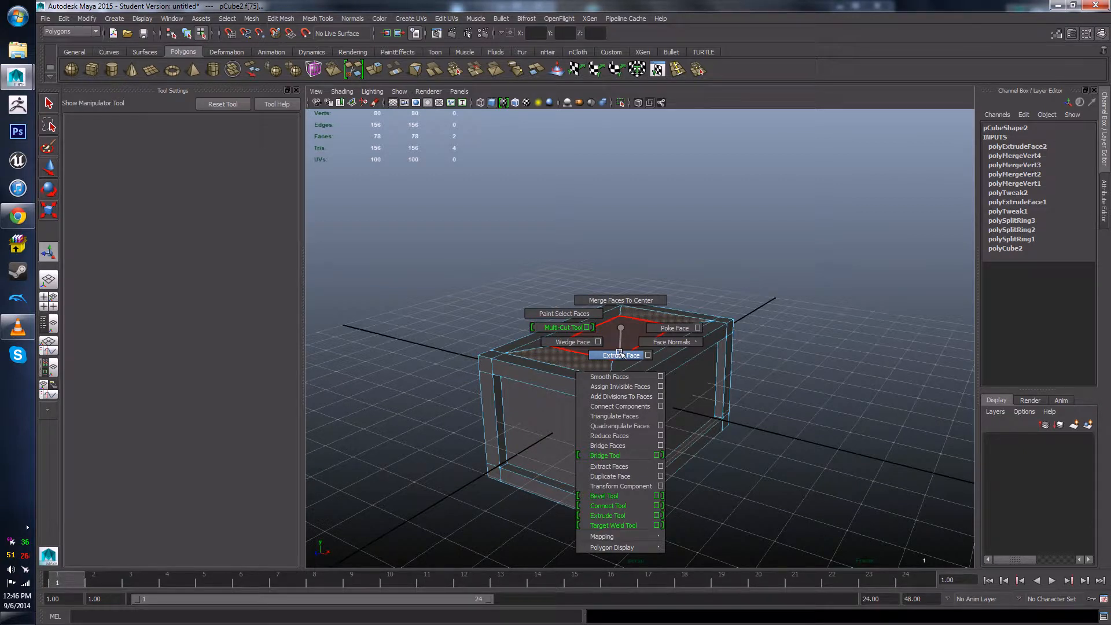
pyautogui.keyDown('shift'); pyautogui.moveTo(619, 353); pyautogui.dragTo(619, 354, button='right'); pyautogui.keyUp('shift')
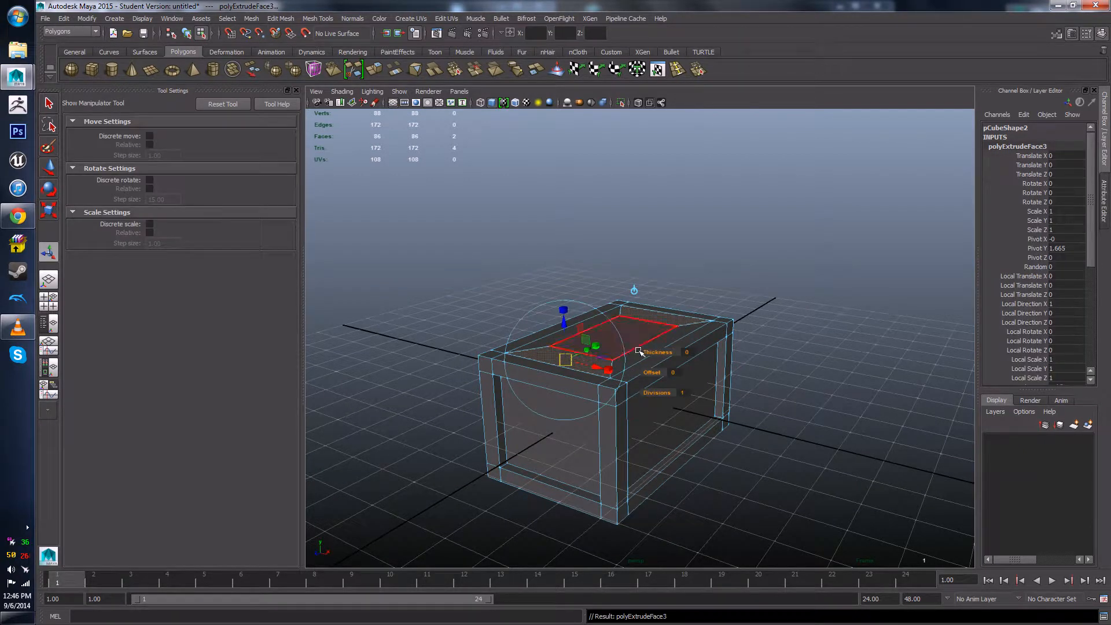
pyautogui.keyDown('alt'); pyautogui.moveTo(619, 364); pyautogui.dragTo(607, 393); pyautogui.keyUp('alt')
pyautogui.scroll(3, 558, 353)
pyautogui.scroll(3, 527, 347)
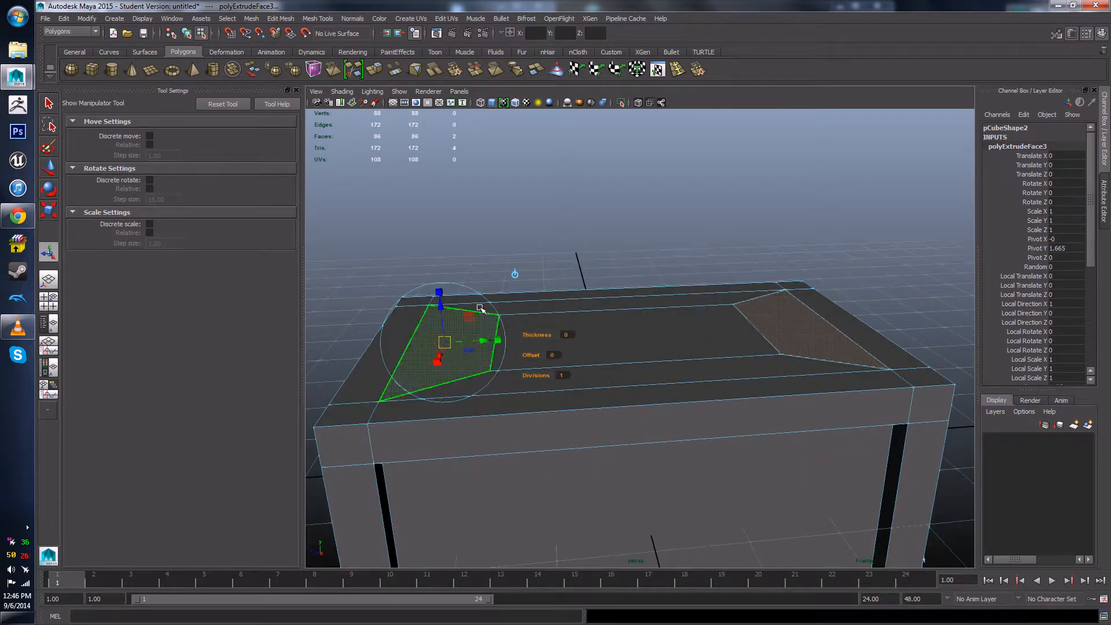
pyautogui.moveTo(440, 293); pyautogui.dragTo(441, 328)
# - Merge the two lowered outer corner vertices of one end recess into the frame corners above with the Merge Vertex Tool
pyautogui.keyDown('alt'); pyautogui.moveTo(650, 324); pyautogui.dragTo(839, 337); pyautogui.keyUp('alt')
pyautogui.keyDown('alt'); pyautogui.moveTo(839, 337); pyautogui.dragTo(685, 309, button='middle'); pyautogui.keyUp('alt')
pyautogui.moveTo(627, 312); pyautogui.dragTo(678, 296, button='right')
pyautogui.keyDown('alt'); pyautogui.moveTo(631, 309); pyautogui.dragTo(650, 243); pyautogui.keyUp('alt')
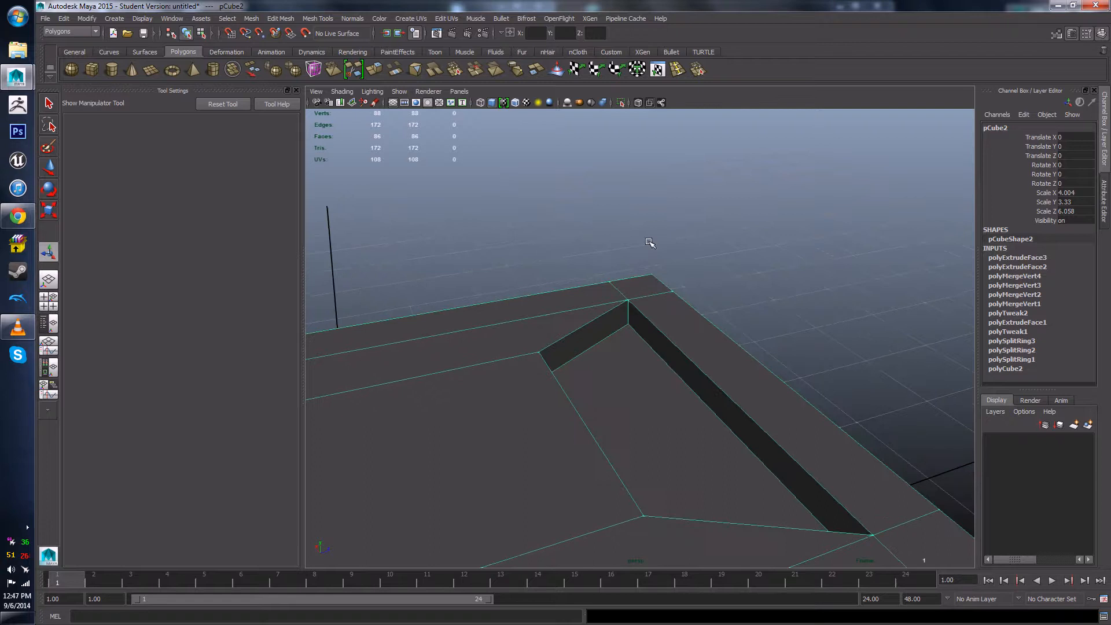
pyautogui.click(698, 71)
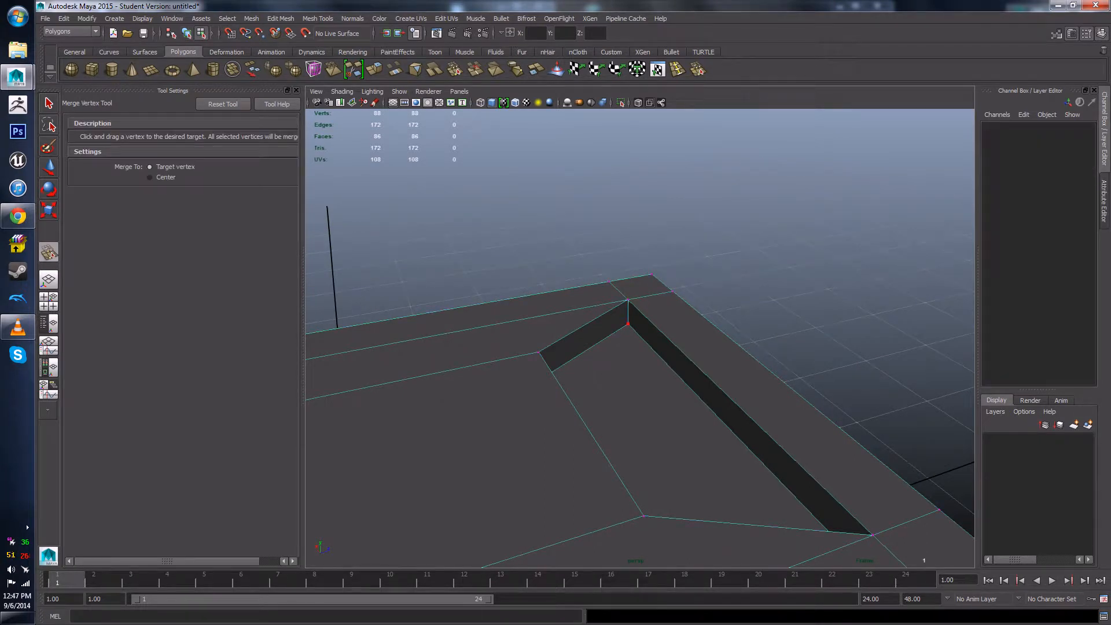
pyautogui.keyDown('alt'); pyautogui.moveTo(759, 312); pyautogui.dragTo(671, 307); pyautogui.keyUp('alt')
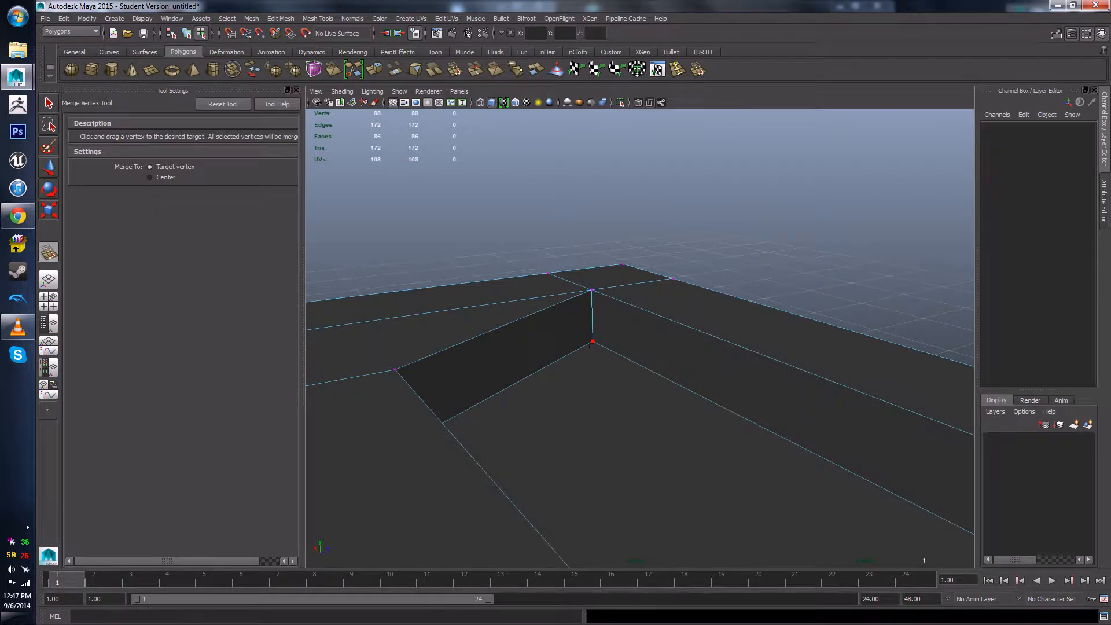
pyautogui.moveTo(600, 301); pyautogui.dragTo(596, 294)
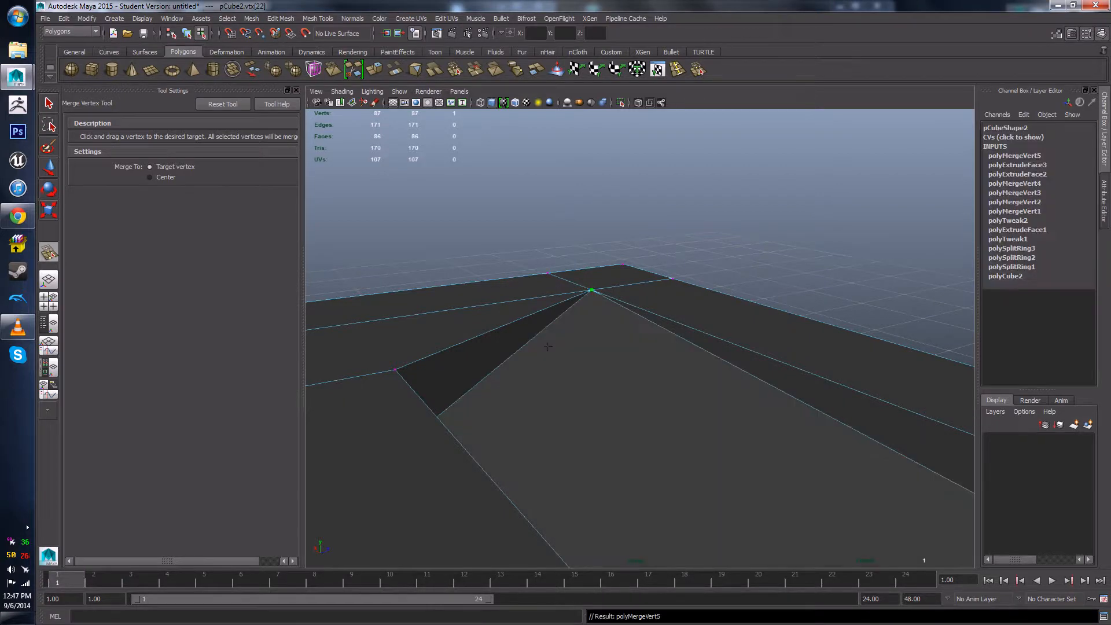
pyautogui.keyDown('alt'); pyautogui.moveTo(614, 361); pyautogui.dragTo(570, 427); pyautogui.keyUp('alt')
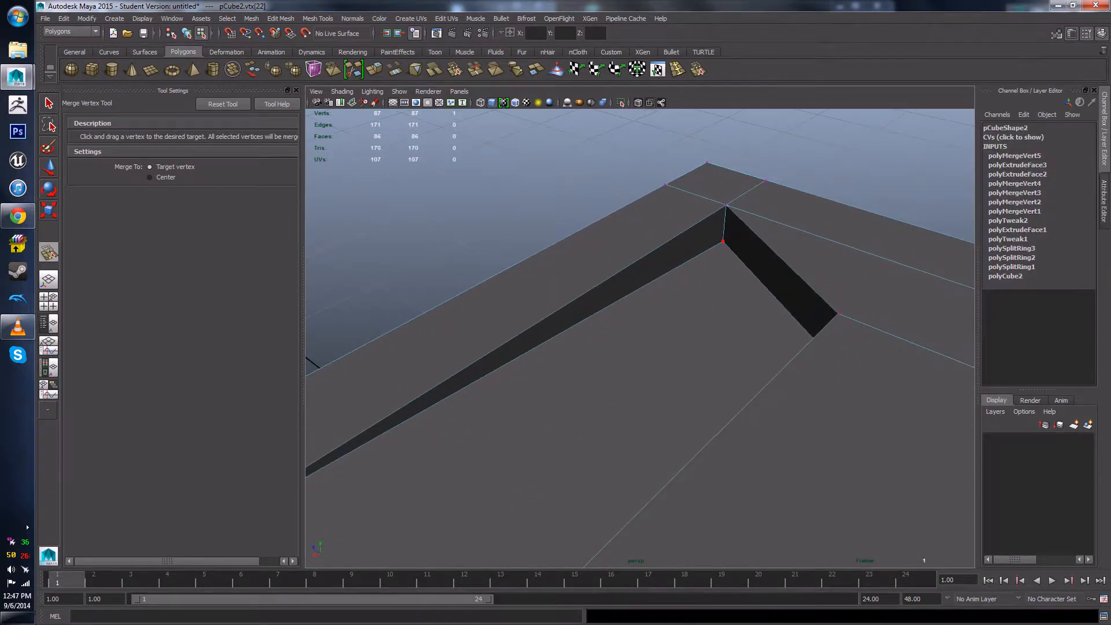
pyautogui.moveTo(726, 204); pyautogui.dragTo(725, 205)
# - Merge the opposite end recess's two lowered outer corner vertices into their frame corners and return to object mode
pyautogui.keyDown('alt'); pyautogui.moveTo(695, 243); pyautogui.dragTo(743, 402); pyautogui.keyUp('alt')
pyautogui.scroll(4, 615, 304)
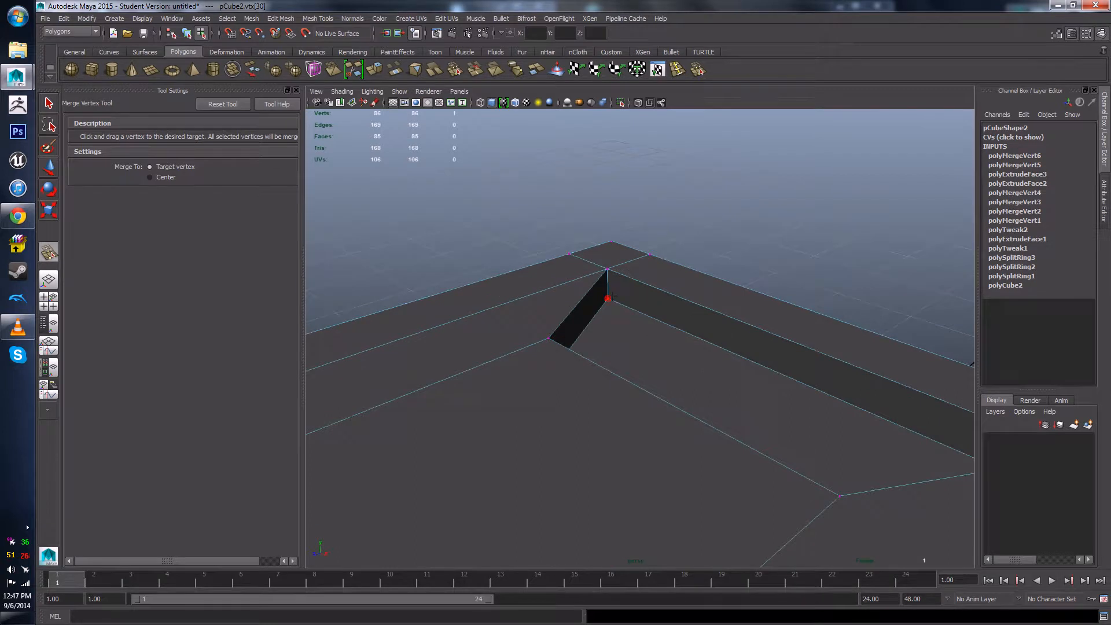
pyautogui.moveTo(607, 299); pyautogui.dragTo(756, 347)
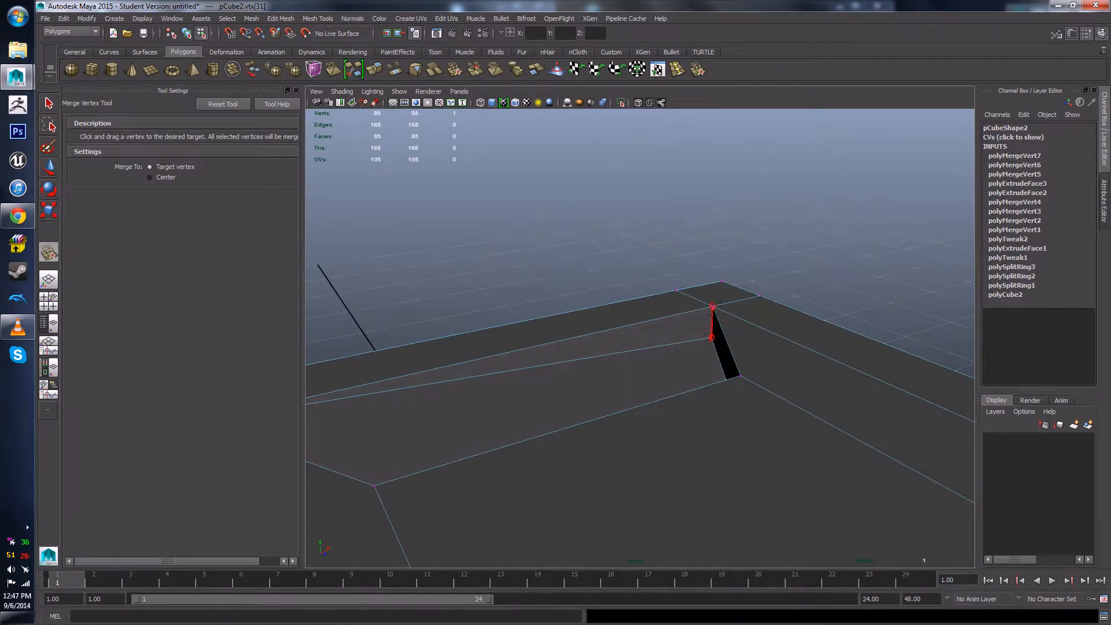
pyautogui.moveTo(712, 306); pyautogui.dragTo(682, 409)
pyautogui.press('w')
pyautogui.moveTo(682, 350); pyautogui.dragTo(734, 335, button='right')
pyautogui.click(736, 308)
# - Examine the merged corners and both end recesses on the box's top from several angles
pyautogui.scroll(-1, 690, 322)
pyautogui.keyDown('alt'); pyautogui.moveTo(689, 322); pyautogui.dragTo(734, 431); pyautogui.keyUp('alt')
pyautogui.scroll(5, 642, 361)
pyautogui.click(739, 435)
pyautogui.keyDown('alt'); pyautogui.moveTo(738, 436); pyautogui.dragTo(689, 377, button='middle'); pyautogui.keyUp('alt')
pyautogui.keyDown('alt'); pyautogui.moveTo(689, 377); pyautogui.dragTo(654, 380); pyautogui.keyUp('alt')
pyautogui.scroll(4, 654, 380)
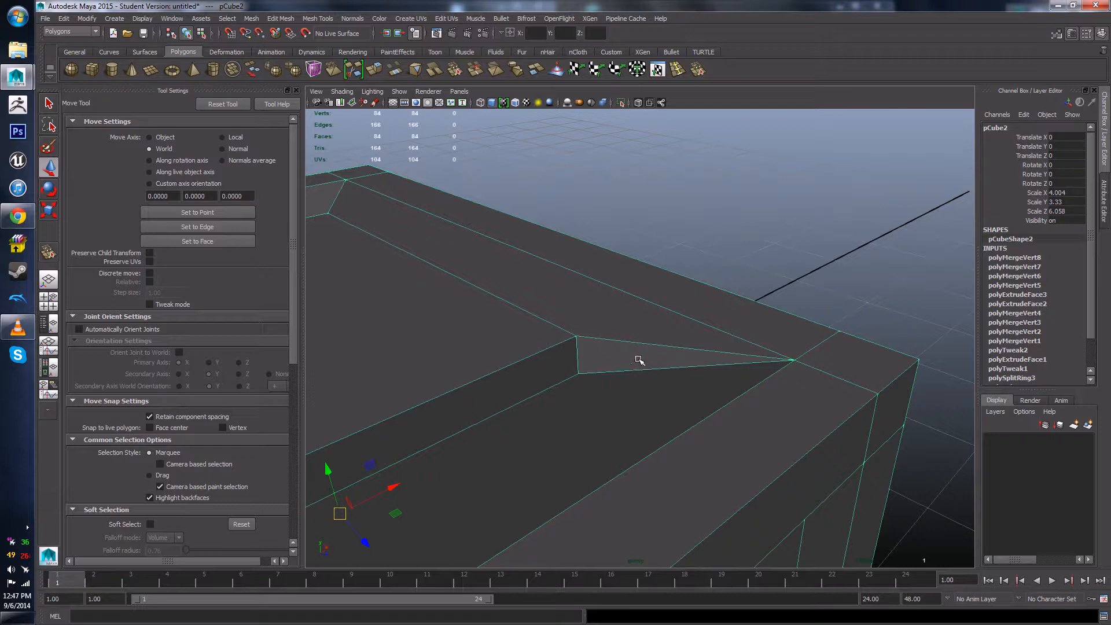
pyautogui.scroll(-4, 639, 360)
pyautogui.keyDown('alt'); pyautogui.moveTo(665, 332); pyautogui.dragTo(848, 254); pyautogui.keyUp('alt')
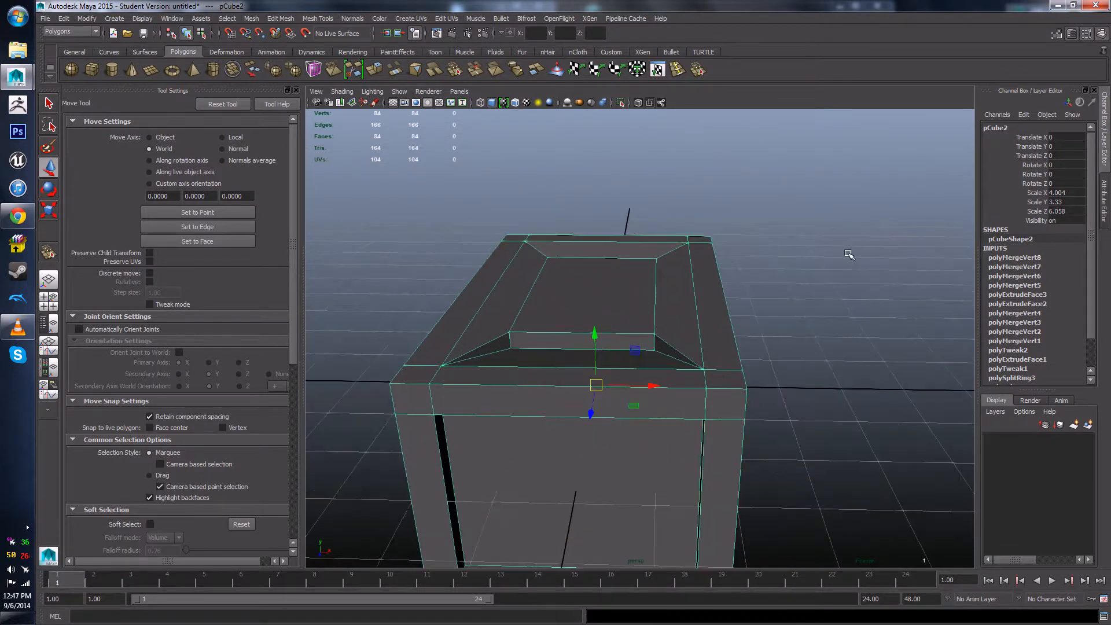
pyautogui.scroll(2, 848, 255)
pyautogui.click(770, 284)
pyautogui.keyDown('alt'); pyautogui.moveTo(629, 330); pyautogui.dragTo(503, 320); pyautogui.keyUp('alt')
pyautogui.click(611, 330)
pyautogui.scroll(3, 521, 323)
# - Scale the centre panel's two short upper edges inward along the box's length to slope the recess walls
pyautogui.moveTo(587, 317); pyautogui.dragTo(584, 294, button='right')
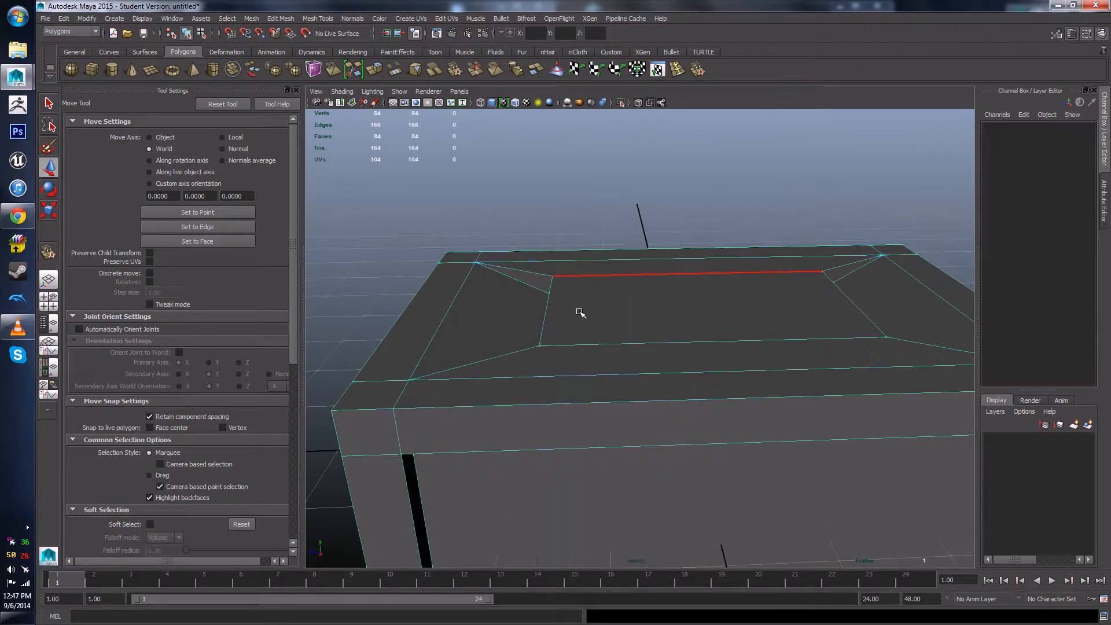
pyautogui.keyDown('alt'); pyautogui.moveTo(580, 313); pyautogui.dragTo(642, 310); pyautogui.keyUp('alt')
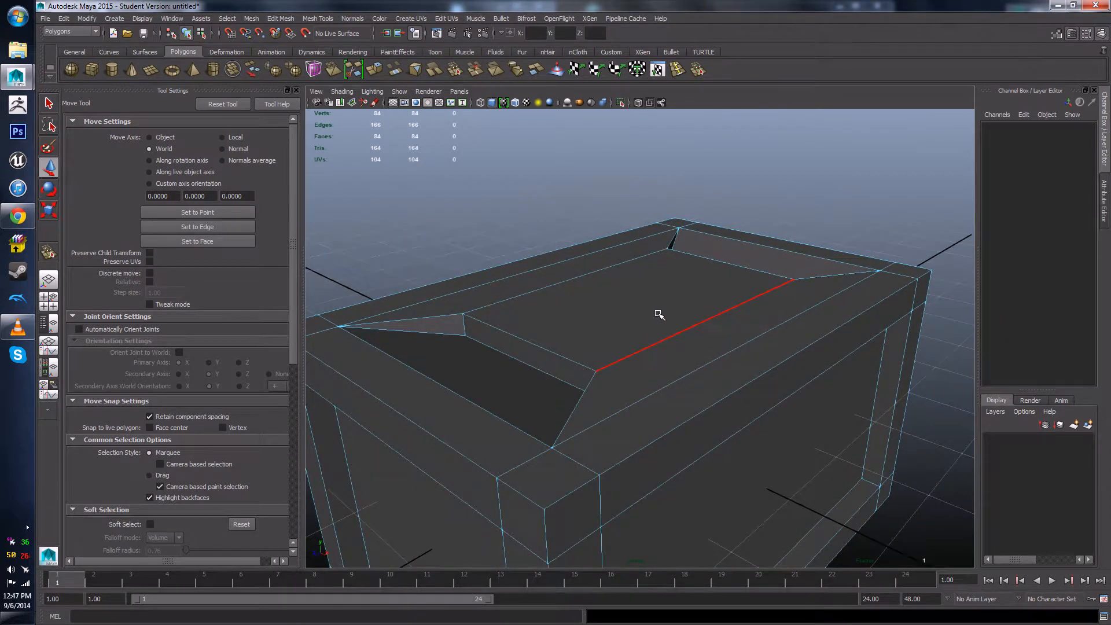
pyautogui.click(544, 353)
pyautogui.keyDown('alt'); pyautogui.moveTo(544, 353); pyautogui.dragTo(664, 367); pyautogui.keyUp('alt')
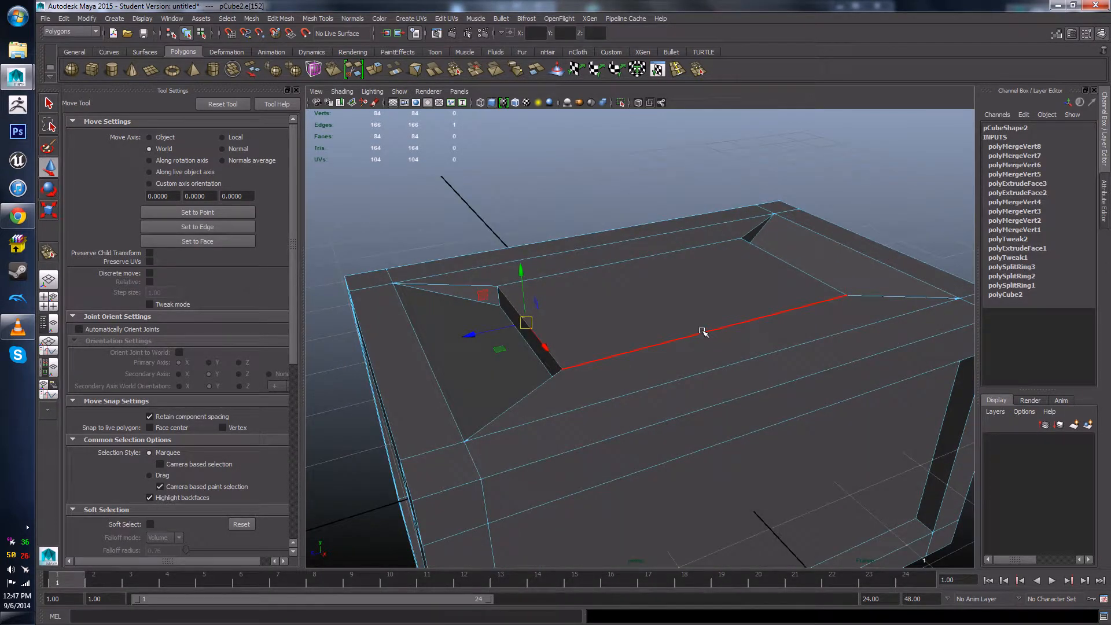
pyautogui.keyDown('alt'); pyautogui.moveTo(698, 331); pyautogui.dragTo(887, 301); pyautogui.keyUp('alt')
pyautogui.keyDown('shift'); pyautogui.click(887, 326); pyautogui.keyUp('shift')
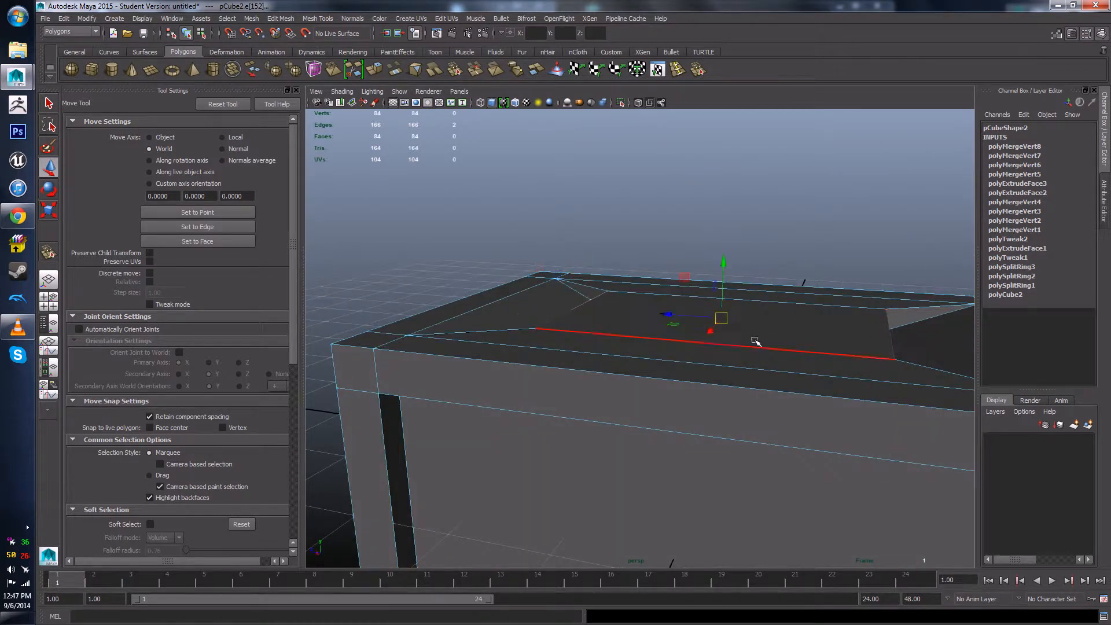
pyautogui.keyDown('alt'); pyautogui.moveTo(757, 340); pyautogui.dragTo(772, 347); pyautogui.keyUp('alt')
pyautogui.press('r')
pyautogui.moveTo(659, 307); pyautogui.dragTo(694, 313)
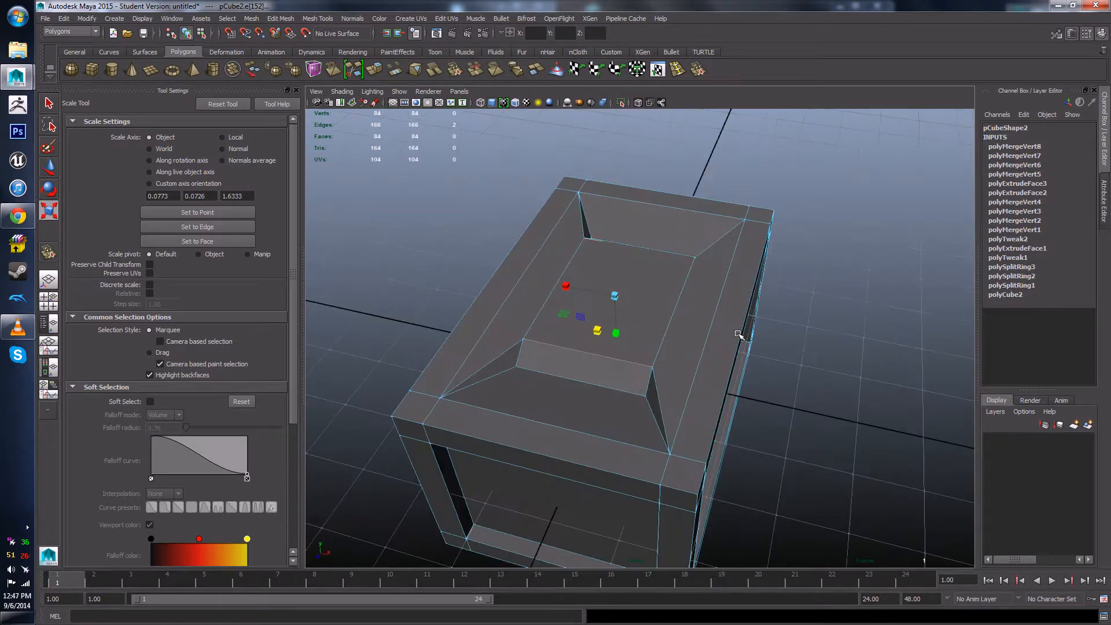
pyautogui.moveTo(692, 305); pyautogui.dragTo(728, 297, button='right')
# - Inspect the sloped recess walls from above and around the box, with and without the wireframe highlight
pyautogui.keyDown('alt'); pyautogui.moveTo(826, 268); pyautogui.dragTo(641, 376); pyautogui.keyUp('alt')
pyautogui.click(711, 321)
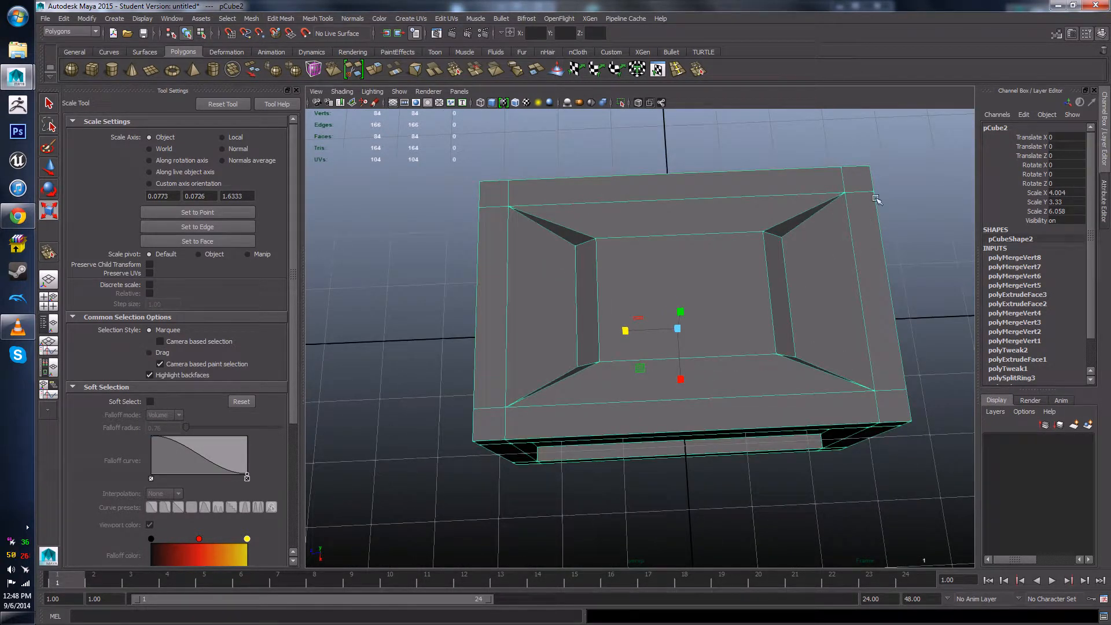
pyautogui.click(890, 181)
pyautogui.scroll(-5, 886, 277)
pyautogui.keyDown('alt'); pyautogui.moveTo(885, 278); pyautogui.dragTo(842, 276); pyautogui.keyUp('alt')
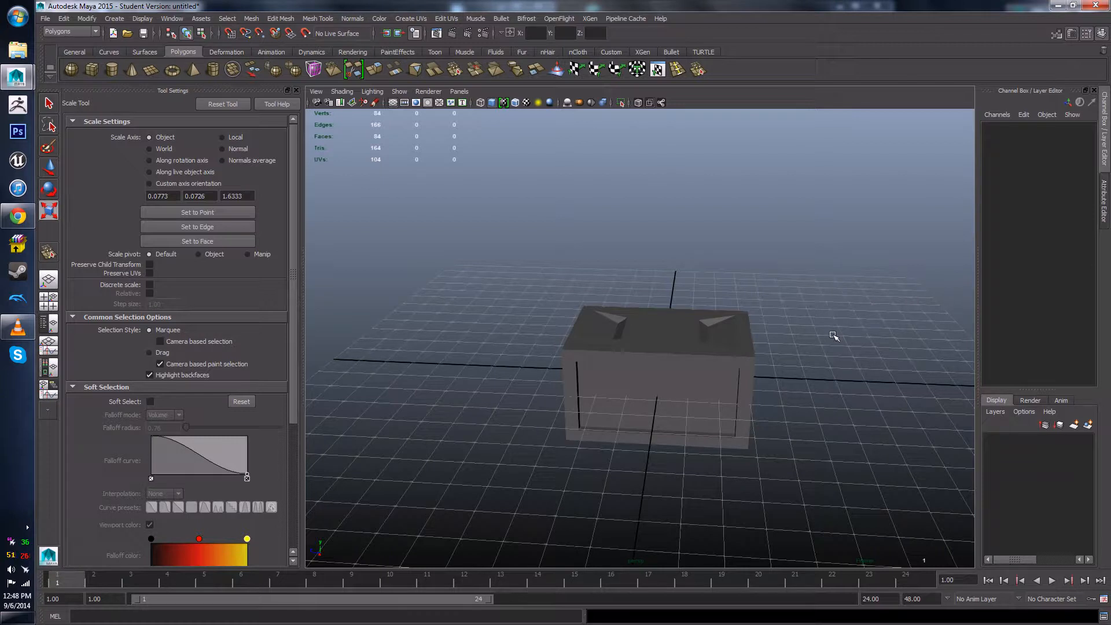
pyautogui.keyDown('alt'); pyautogui.moveTo(835, 367); pyautogui.dragTo(579, 410); pyautogui.keyUp('alt')
pyautogui.keyDown('alt'); pyautogui.moveTo(558, 389); pyautogui.dragTo(701, 388); pyautogui.keyUp('alt')
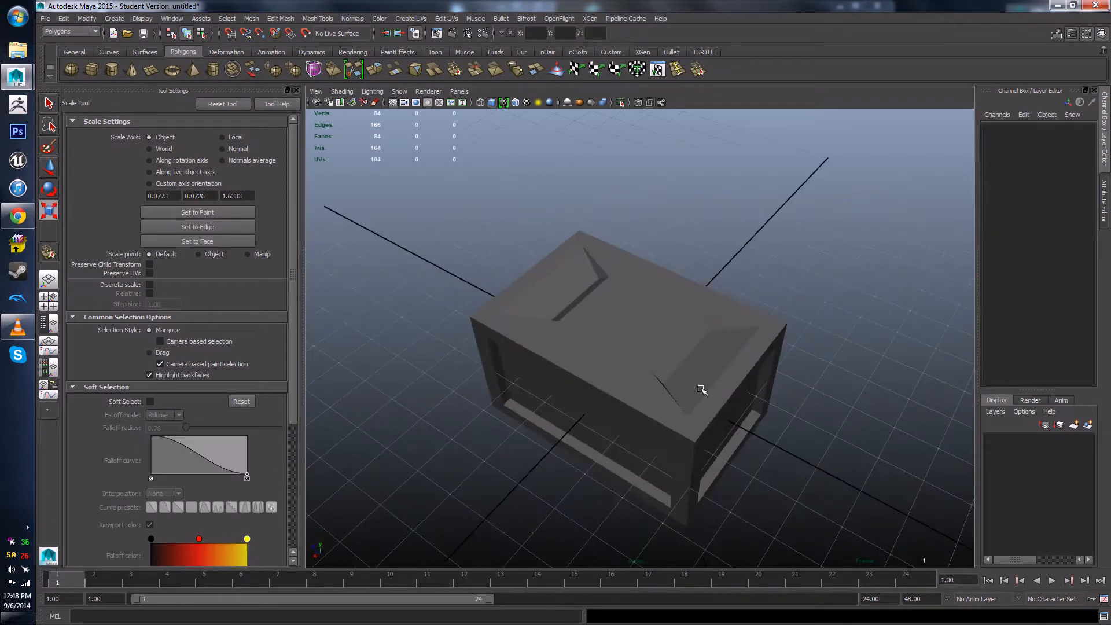
pyautogui.click(584, 352)
pyautogui.keyDown('alt'); pyautogui.moveTo(583, 351); pyautogui.dragTo(774, 366); pyautogui.keyUp('alt')
pyautogui.scroll(3, 650, 363)
pyautogui.keyDown('alt'); pyautogui.moveTo(650, 363); pyautogui.dragTo(779, 386); pyautogui.keyUp('alt')
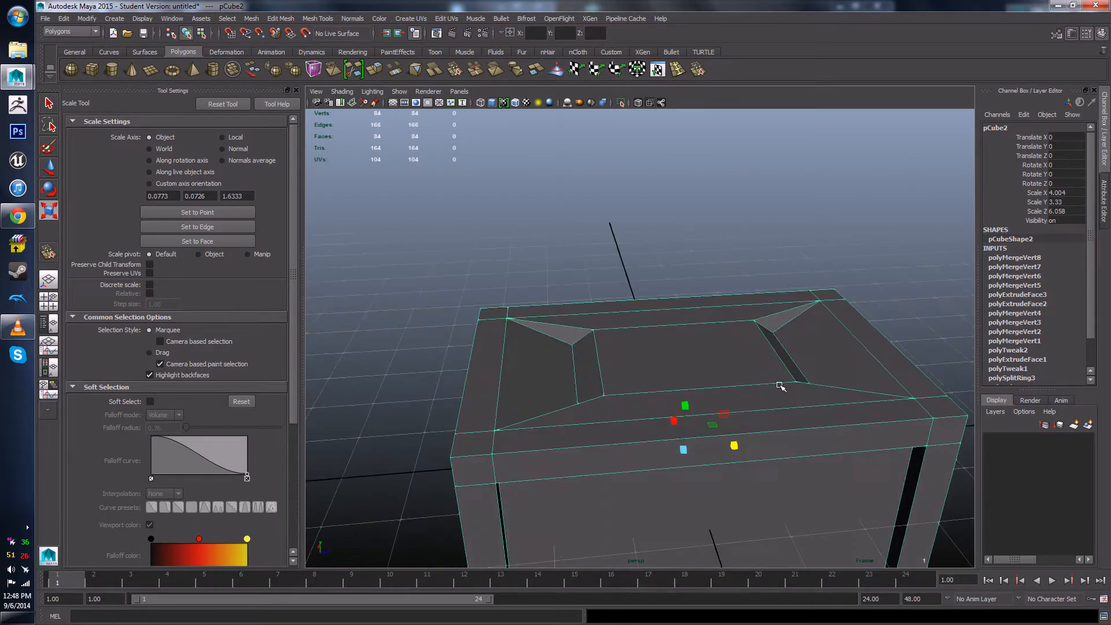
pyautogui.keyDown('alt'); pyautogui.moveTo(779, 387); pyautogui.dragTo(684, 356, button='middle'); pyautogui.keyUp('alt')
# - Extrude the centre face of the box's top upward with a local Z translation of about 0.237
pyautogui.moveTo(635, 332); pyautogui.dragTo(599, 298, button='right')
pyautogui.click(637, 334)
pyautogui.moveTo(599, 298); pyautogui.dragTo(605, 328)
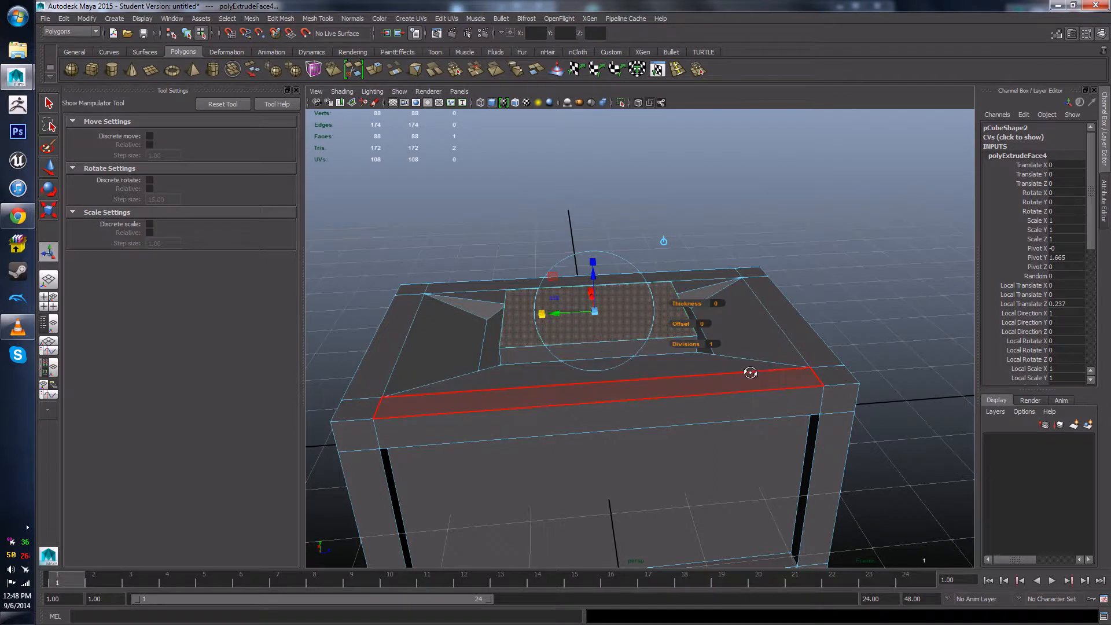
pyautogui.keyDown('alt'); pyautogui.moveTo(749, 372); pyautogui.dragTo(826, 269); pyautogui.keyUp('alt')
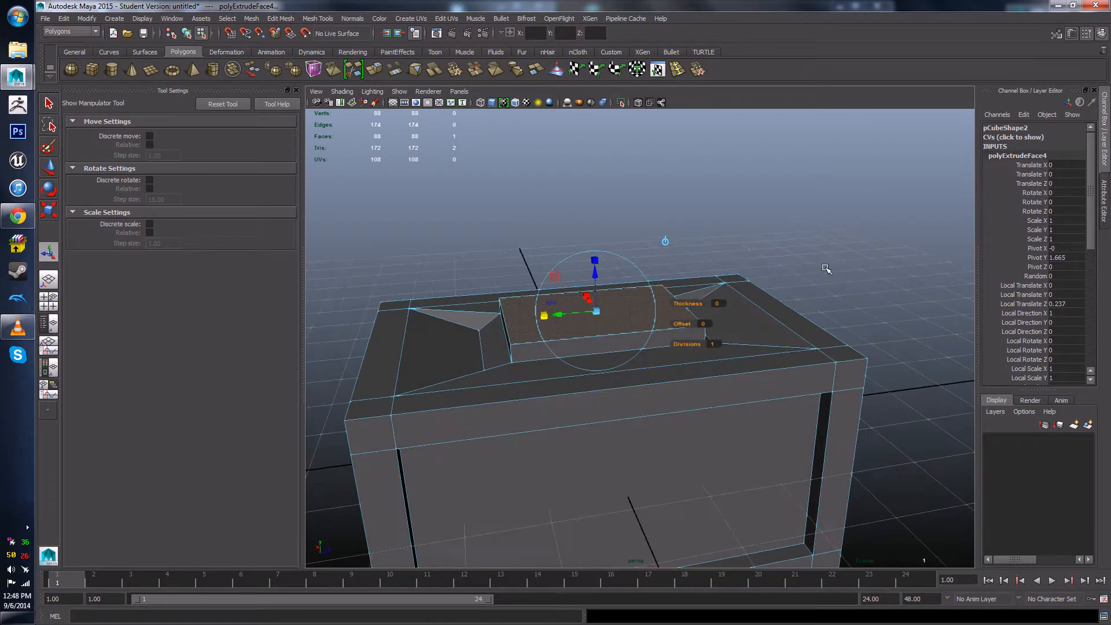
pyautogui.keyDown('alt'); pyautogui.moveTo(740, 371); pyautogui.dragTo(781, 365); pyautogui.keyUp('alt')
pyautogui.moveTo(673, 350); pyautogui.dragTo(756, 332, button='right')
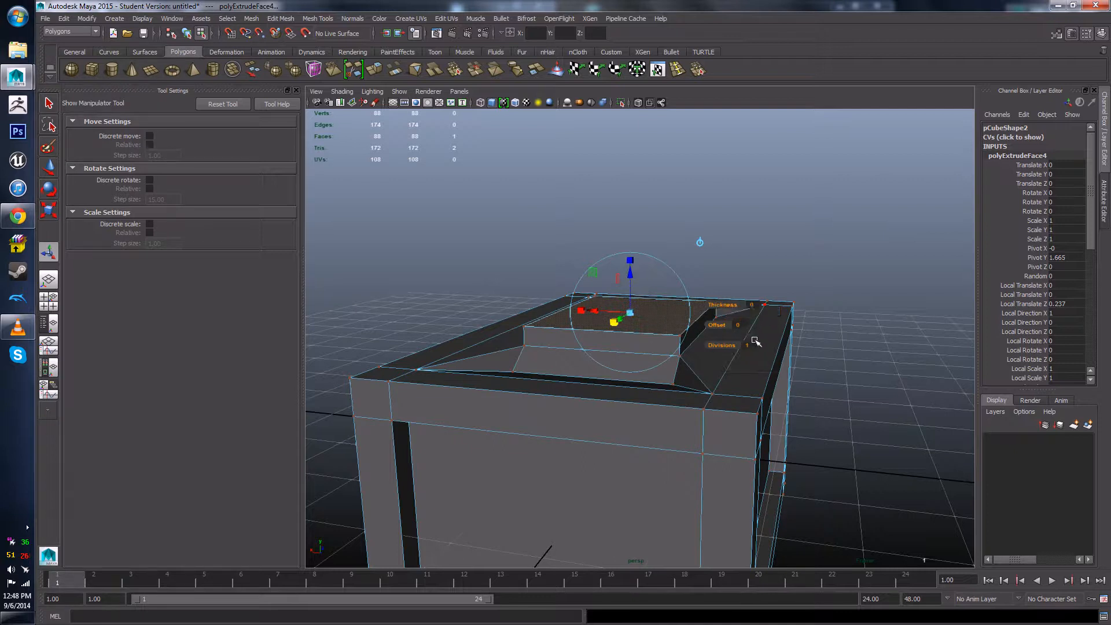
pyautogui.click(708, 400)
pyautogui.rightClick(731, 384)
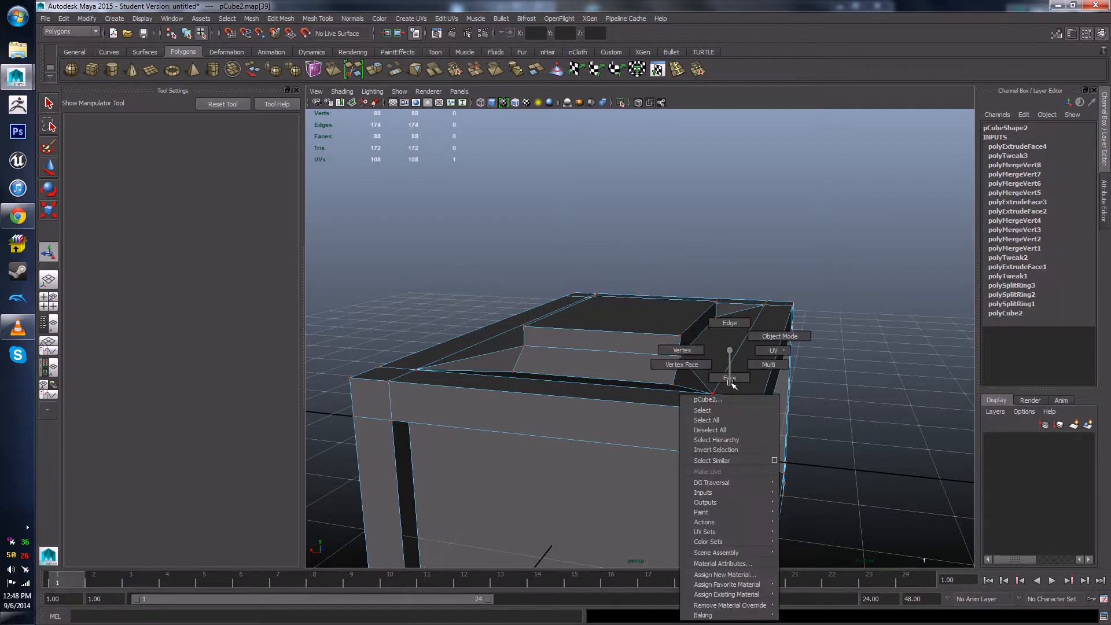
pyautogui.moveTo(730, 382); pyautogui.dragTo(757, 341, button='right')
pyautogui.click(756, 344)
# - Examine the raised centre panel and its edges from different sides of the box
pyautogui.scroll(-4, 820, 359)
pyautogui.keyDown('alt'); pyautogui.moveTo(820, 359); pyautogui.dragTo(860, 366); pyautogui.keyUp('alt')
pyautogui.click(860, 367)
pyautogui.keyDown('alt'); pyautogui.moveTo(440, 425); pyautogui.dragTo(586, 437); pyautogui.keyUp('alt')
pyautogui.scroll(5, 625, 369)
pyautogui.click(548, 313)
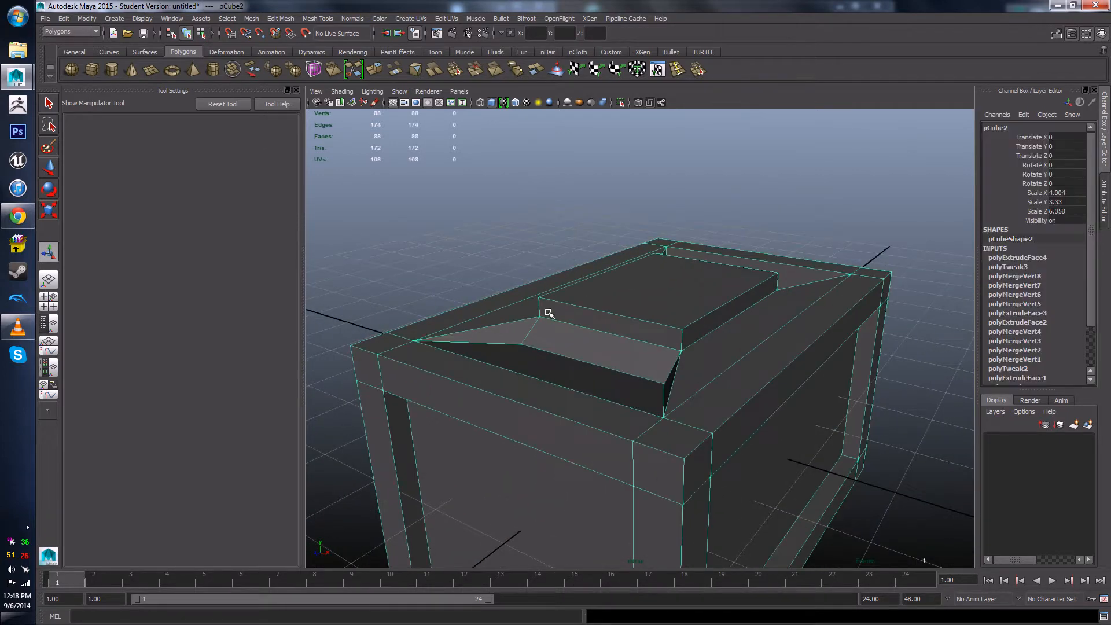
pyautogui.keyDown('alt'); pyautogui.moveTo(544, 322); pyautogui.dragTo(674, 305); pyautogui.keyUp('alt')
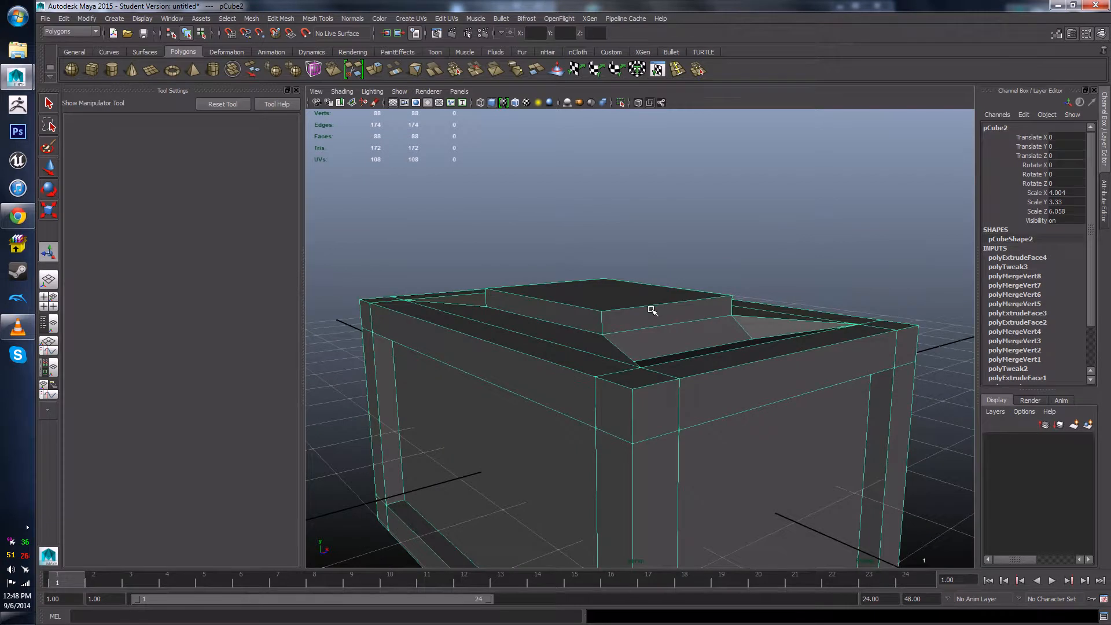
pyautogui.keyDown('alt'); pyautogui.moveTo(551, 292); pyautogui.dragTo(575, 330); pyautogui.keyUp('alt')
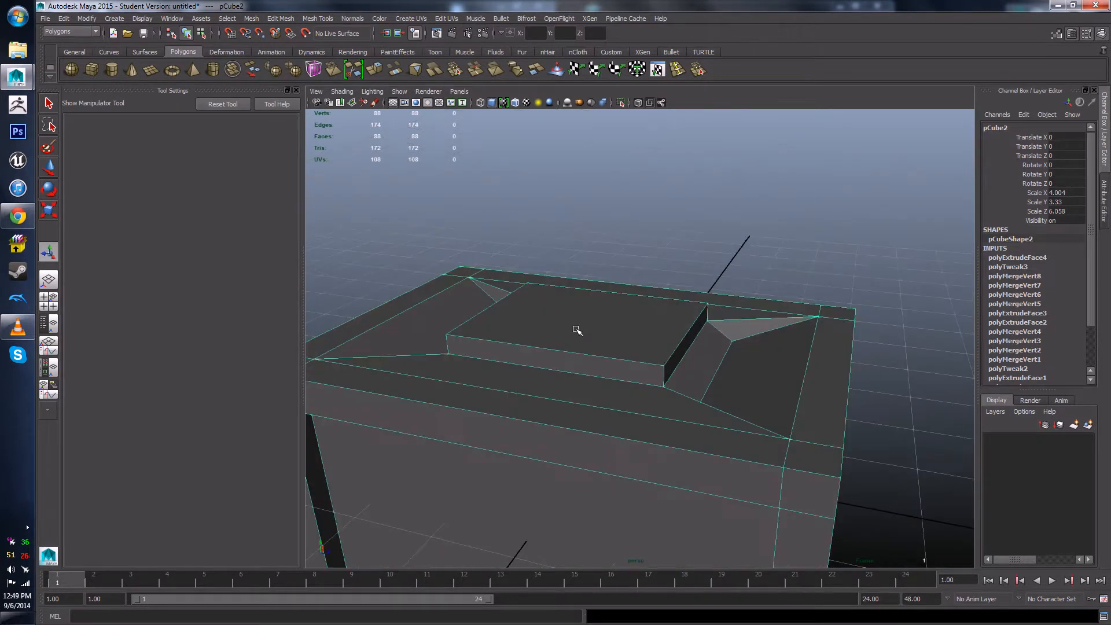
pyautogui.rightClick(575, 329)
pyautogui.moveTo(574, 329); pyautogui.dragTo(574, 302, button='right')
pyautogui.keyDown('alt'); pyautogui.moveTo(479, 372); pyautogui.dragTo(565, 364); pyautogui.keyUp('alt')
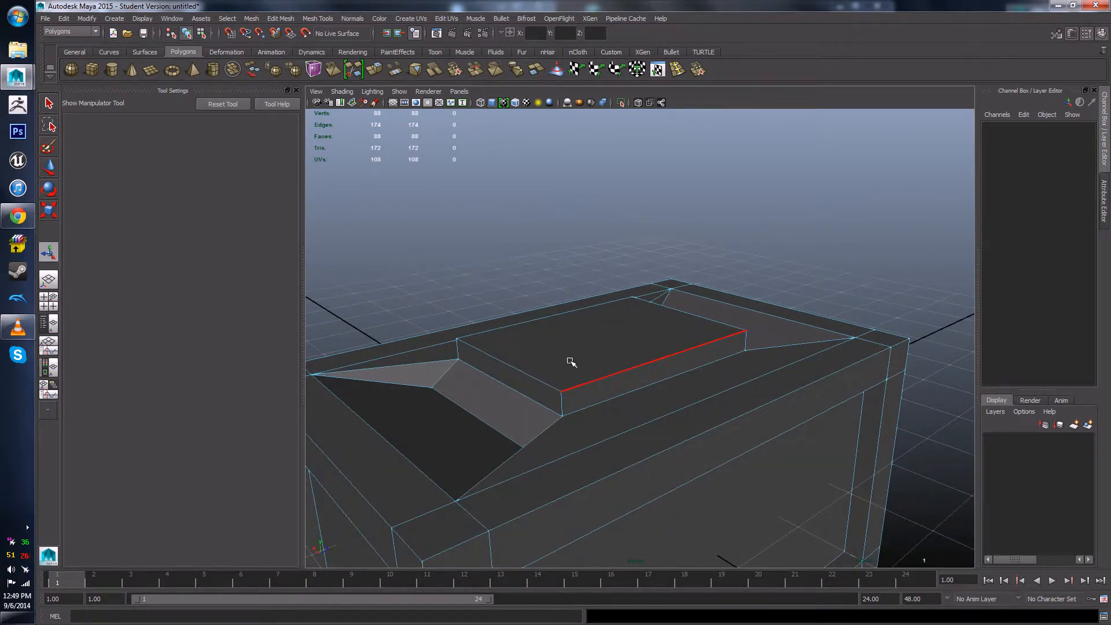
pyautogui.moveTo(601, 322); pyautogui.dragTo(632, 307, button='right')
pyautogui.click(604, 327)
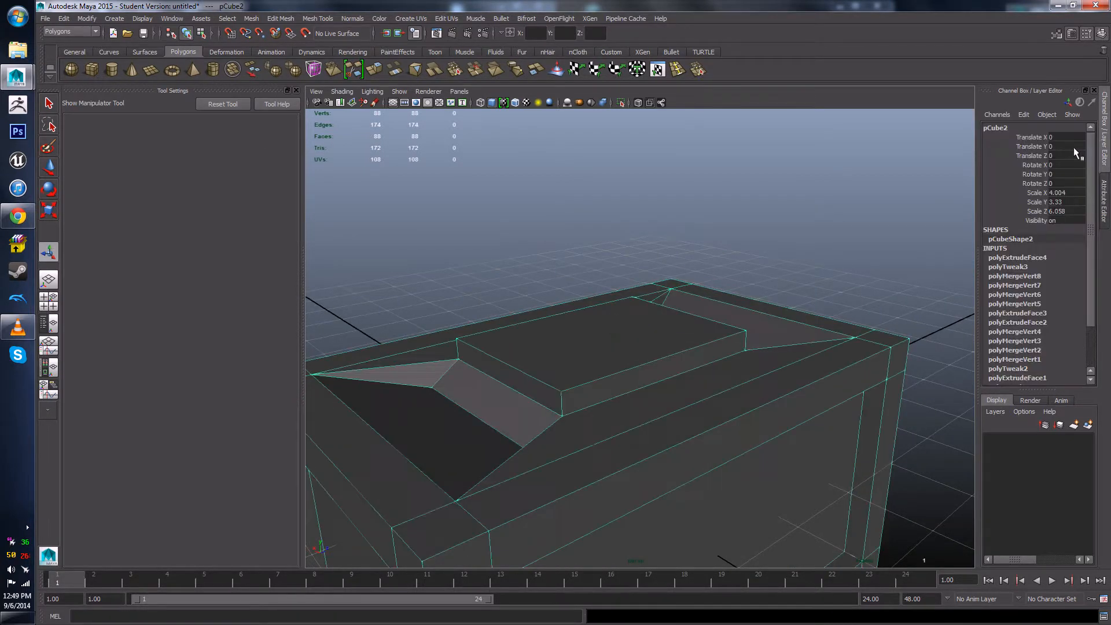
# - Open the Modeling Toolkit and examine the raised centre panel's edges from both sides of the box
pyautogui.click(1057, 33)
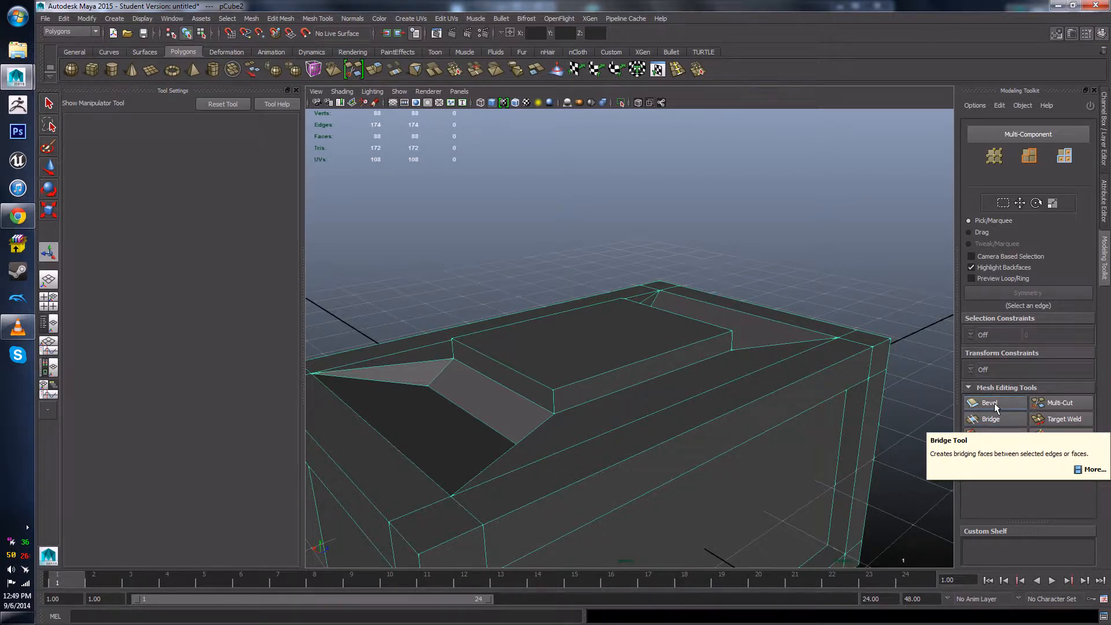
pyautogui.keyDown('alt'); pyautogui.moveTo(820, 273); pyautogui.dragTo(604, 410); pyautogui.keyUp('alt')
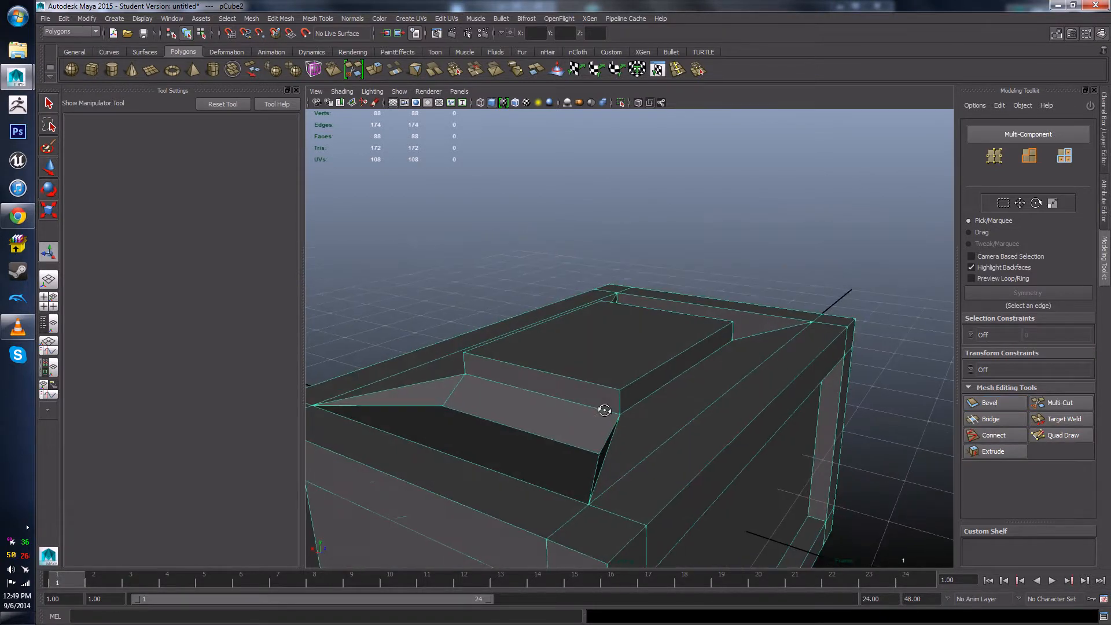
pyautogui.scroll(3, 604, 409)
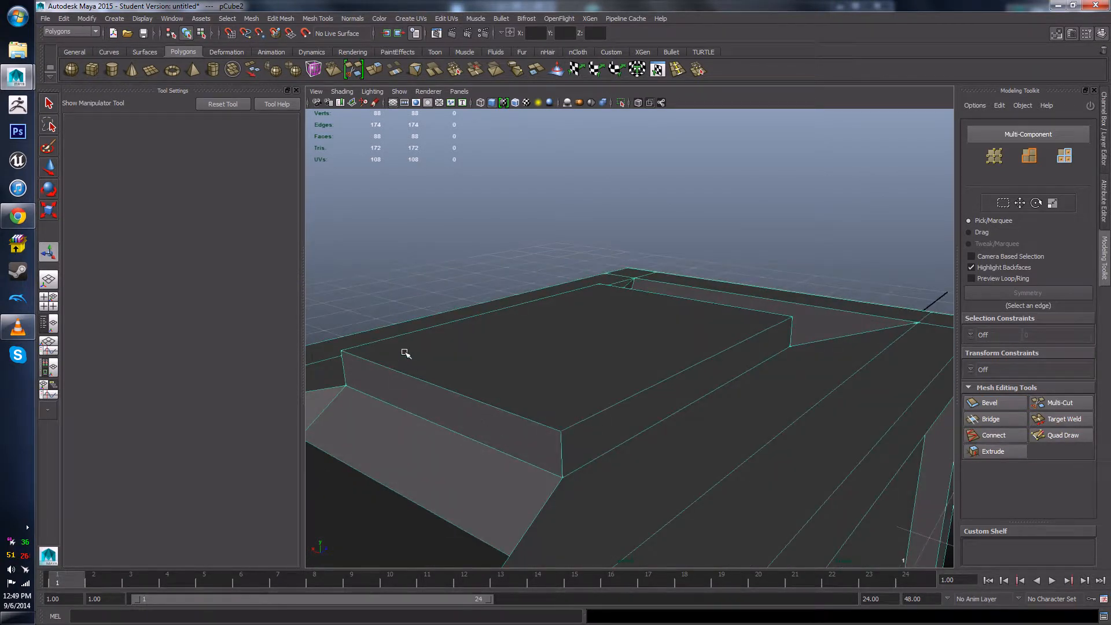
pyautogui.keyDown('alt'); pyautogui.moveTo(803, 365); pyautogui.dragTo(696, 376); pyautogui.keyUp('alt')
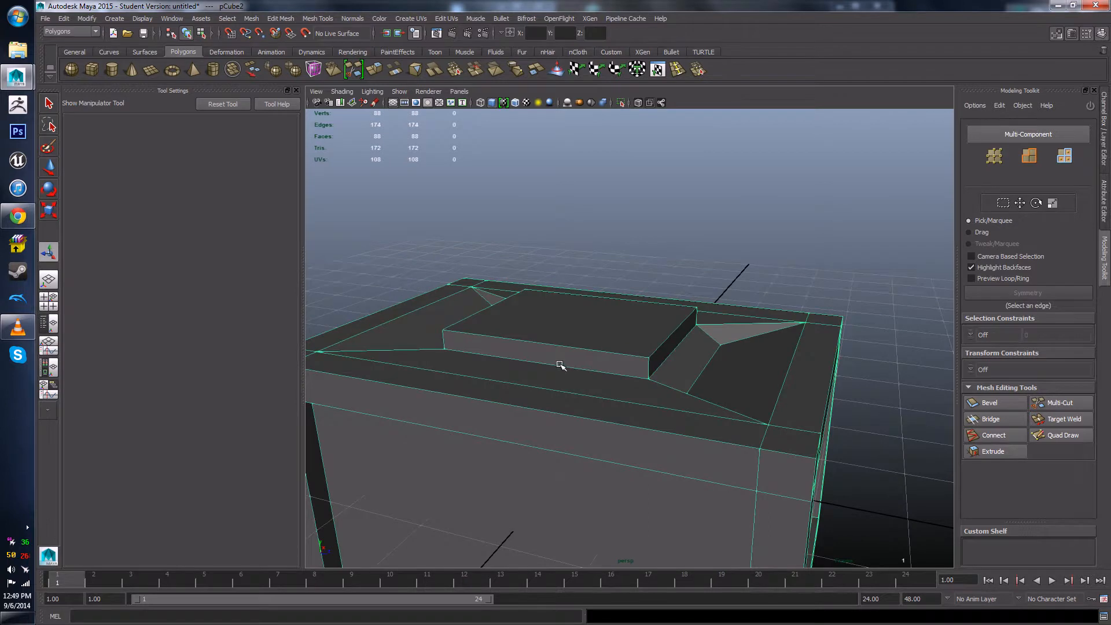
pyautogui.keyDown('alt'); pyautogui.moveTo(560, 365); pyautogui.dragTo(611, 374); pyautogui.keyUp('alt')
pyautogui.scroll(-5, 649, 366)
pyautogui.scroll(2, 634, 386)
pyautogui.scroll(2, 634, 386)
pyautogui.moveTo(585, 347); pyautogui.dragTo(583, 322, button='right')
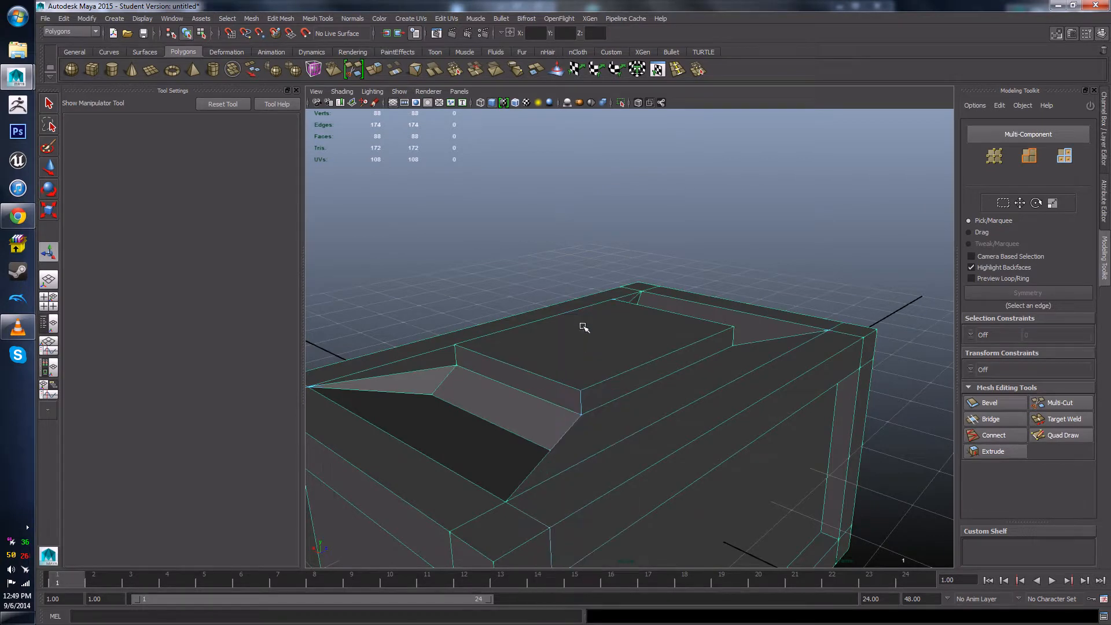
pyautogui.click(576, 380)
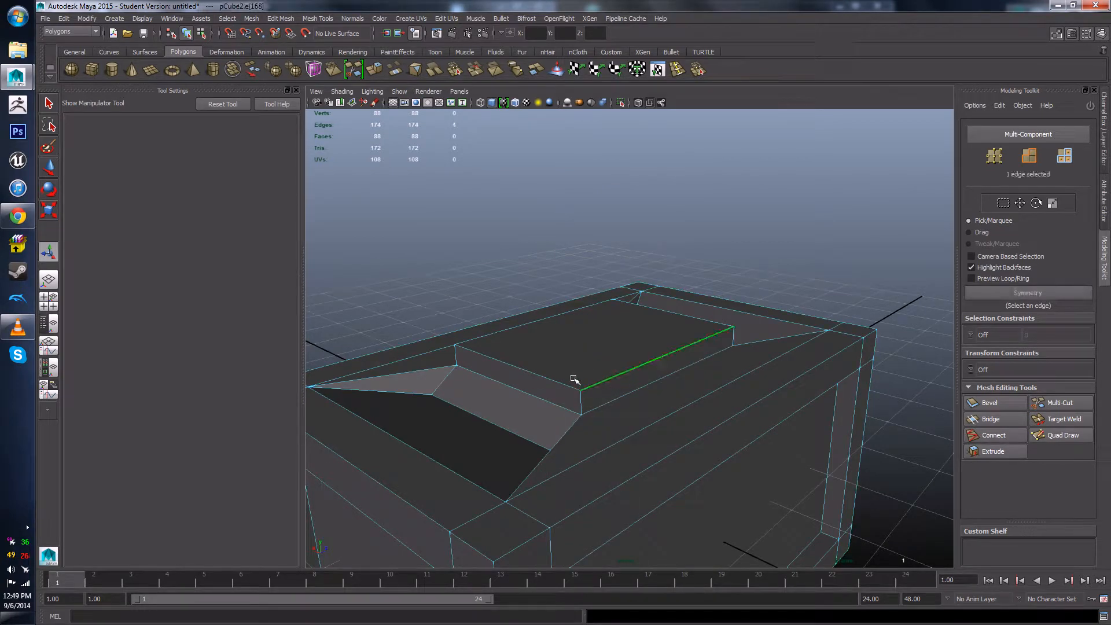
pyautogui.keyDown('shift'); pyautogui.click(559, 380); pyautogui.keyUp('shift')
pyautogui.keyDown('shift'); pyautogui.click(554, 328); pyautogui.keyUp('shift')
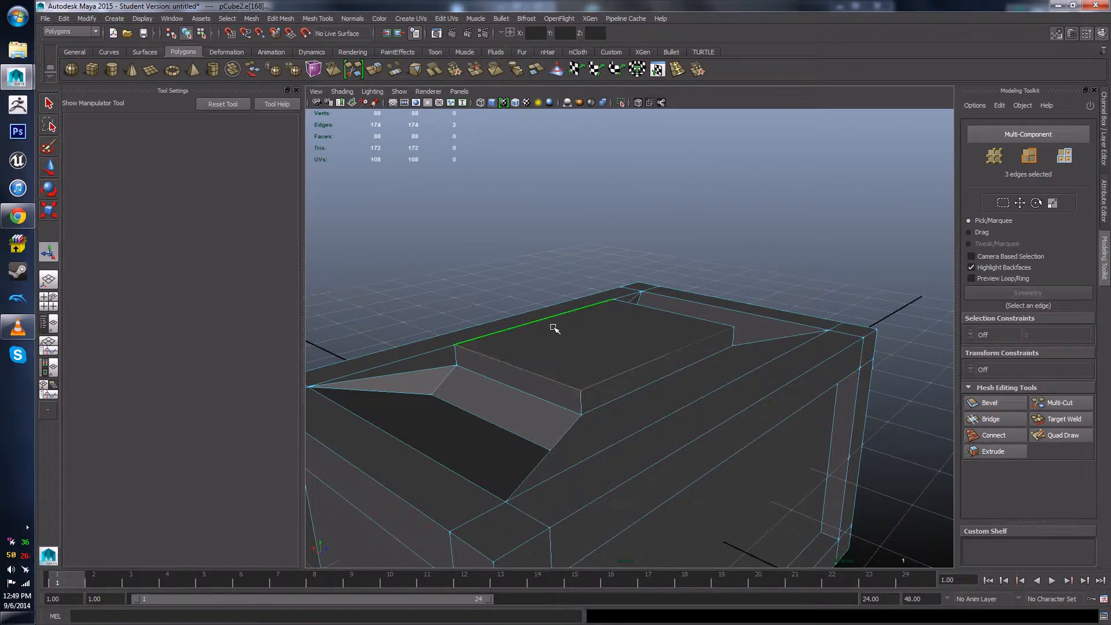
pyautogui.keyDown('shift'); pyautogui.click(634, 311); pyautogui.keyUp('shift')
pyautogui.keyDown('alt'); pyautogui.moveTo(634, 311); pyautogui.dragTo(598, 344); pyautogui.keyUp('alt')
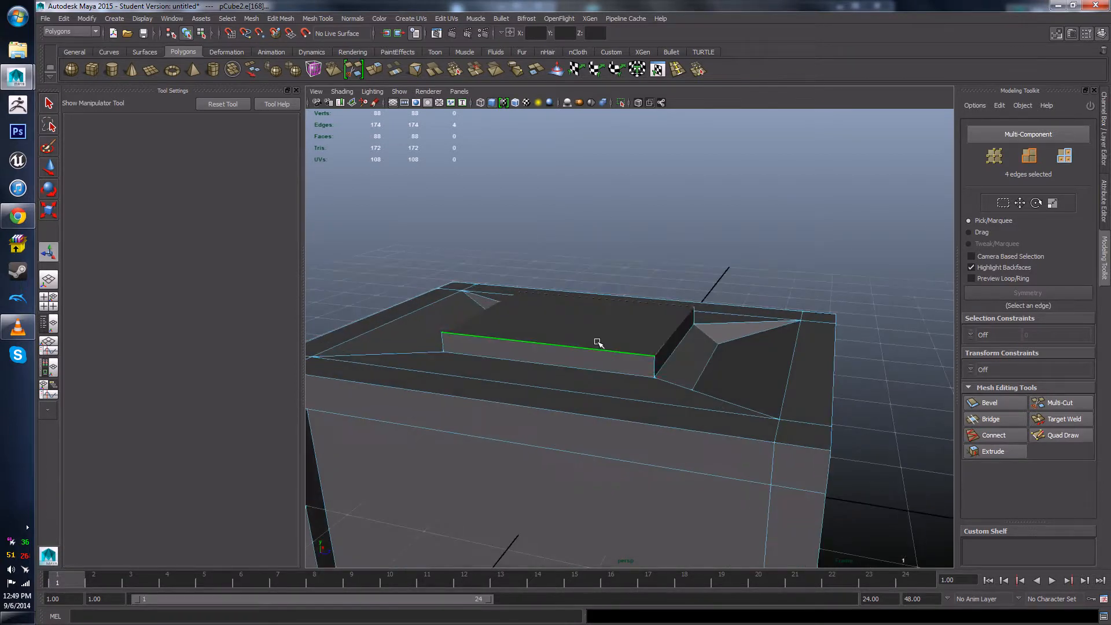
# - Bevel the raised centre panel's top face with one segment and a fractional offset of 0.89
pyautogui.moveTo(598, 344); pyautogui.dragTo(599, 365, button='right')
pyautogui.click(600, 325)
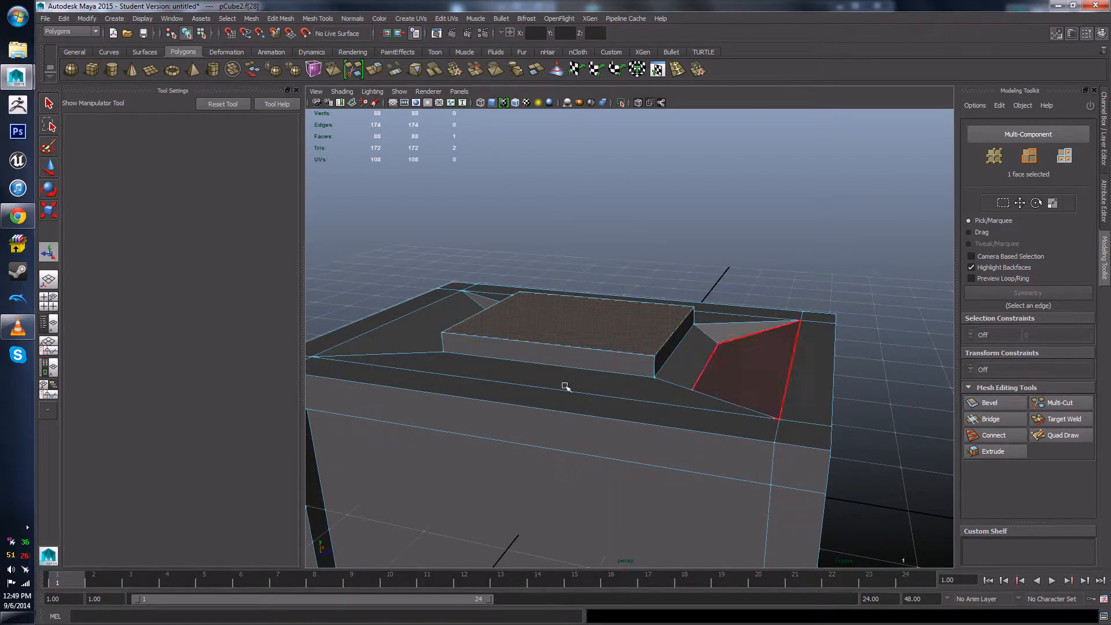
pyautogui.keyDown('alt'); pyautogui.moveTo(565, 384); pyautogui.dragTo(577, 389); pyautogui.keyUp('alt')
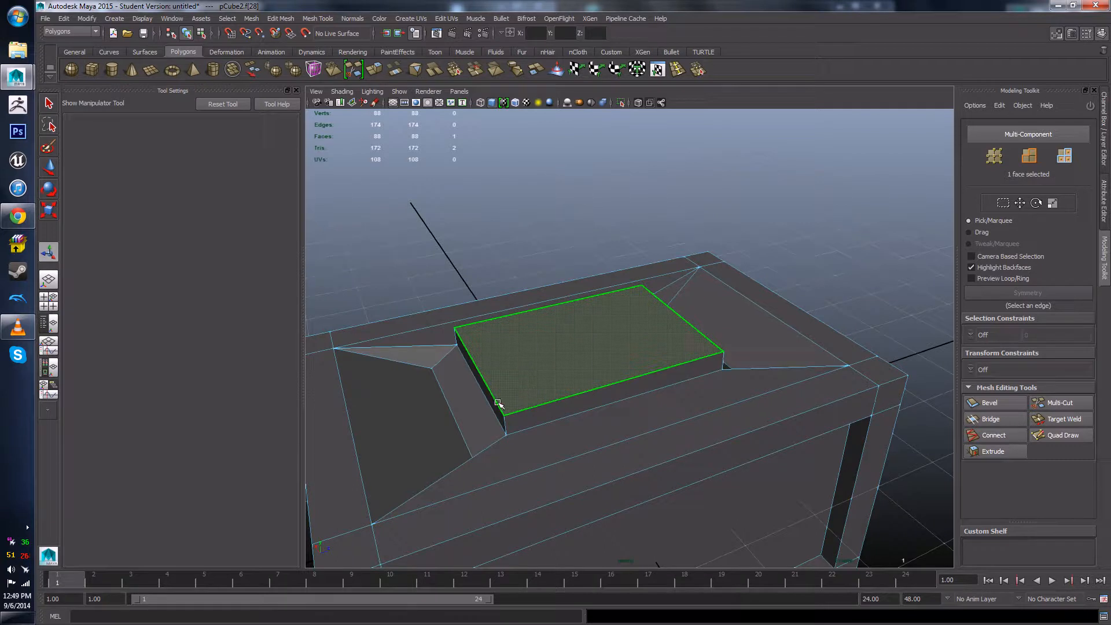
pyautogui.click(984, 404)
pyautogui.keyDown('alt'); pyautogui.moveTo(598, 503); pyautogui.dragTo(677, 418); pyautogui.keyUp('alt')
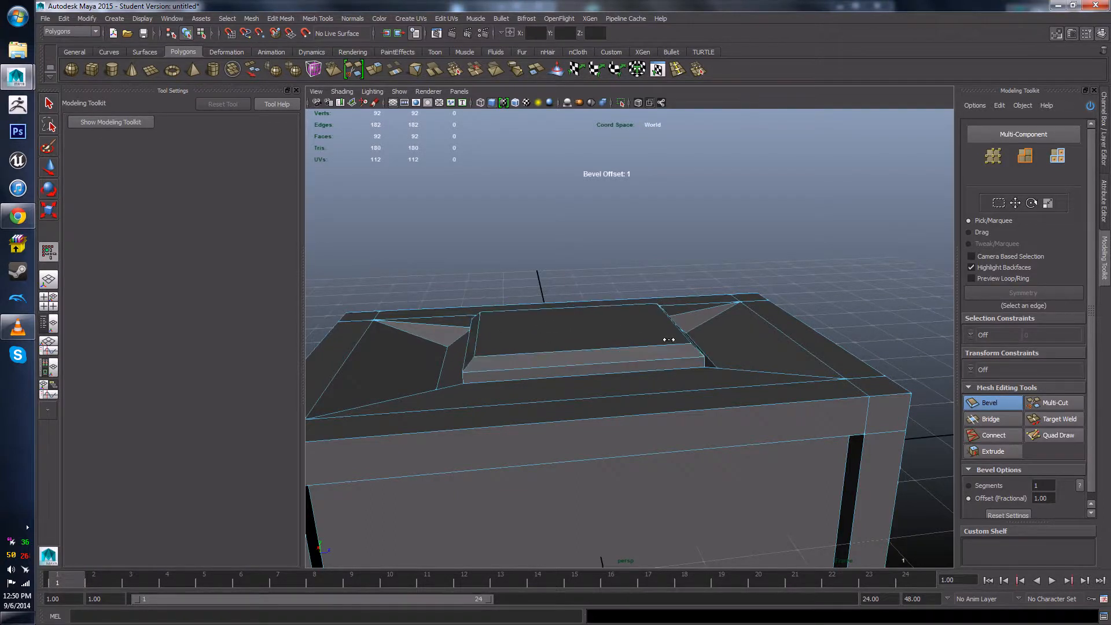
pyautogui.moveTo(515, 340); pyautogui.dragTo(784, 368)
pyautogui.press('w')
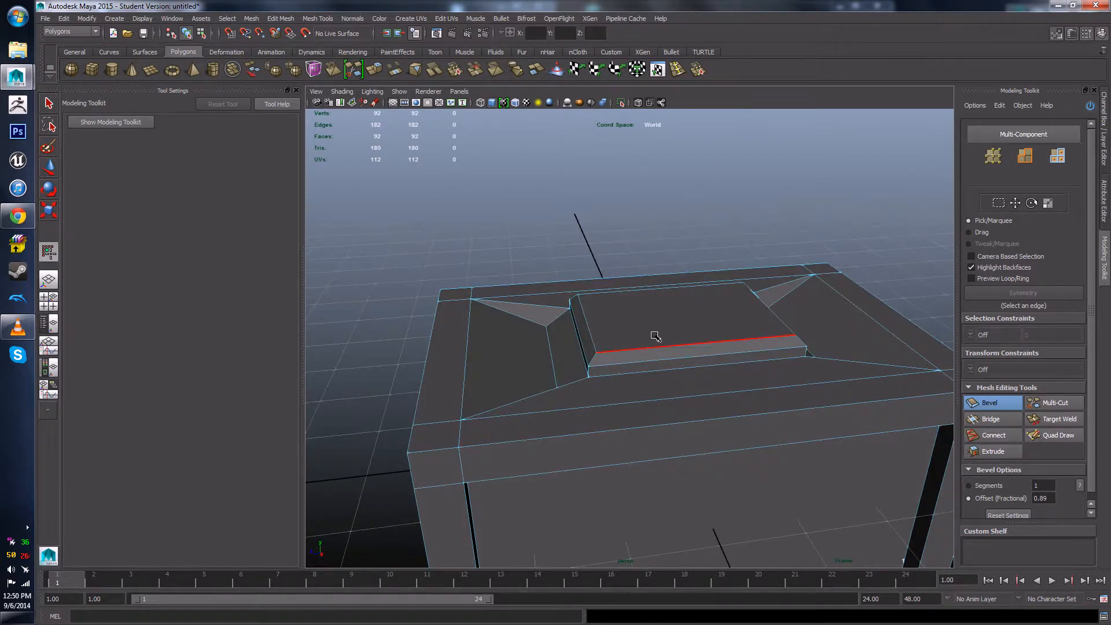
pyautogui.keyDown('alt'); pyautogui.moveTo(624, 358); pyautogui.dragTo(868, 343); pyautogui.keyUp('alt')
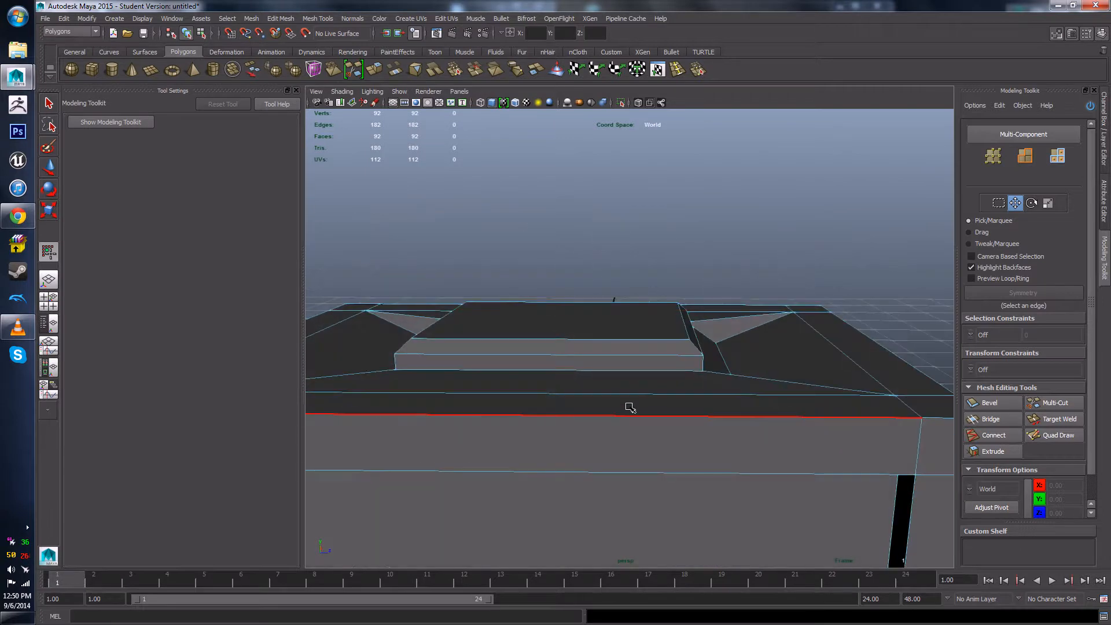
pyautogui.keyDown('alt'); pyautogui.moveTo(642, 354); pyautogui.dragTo(621, 355); pyautogui.keyUp('alt')
pyautogui.rightClick(629, 351)
pyautogui.click(629, 377)
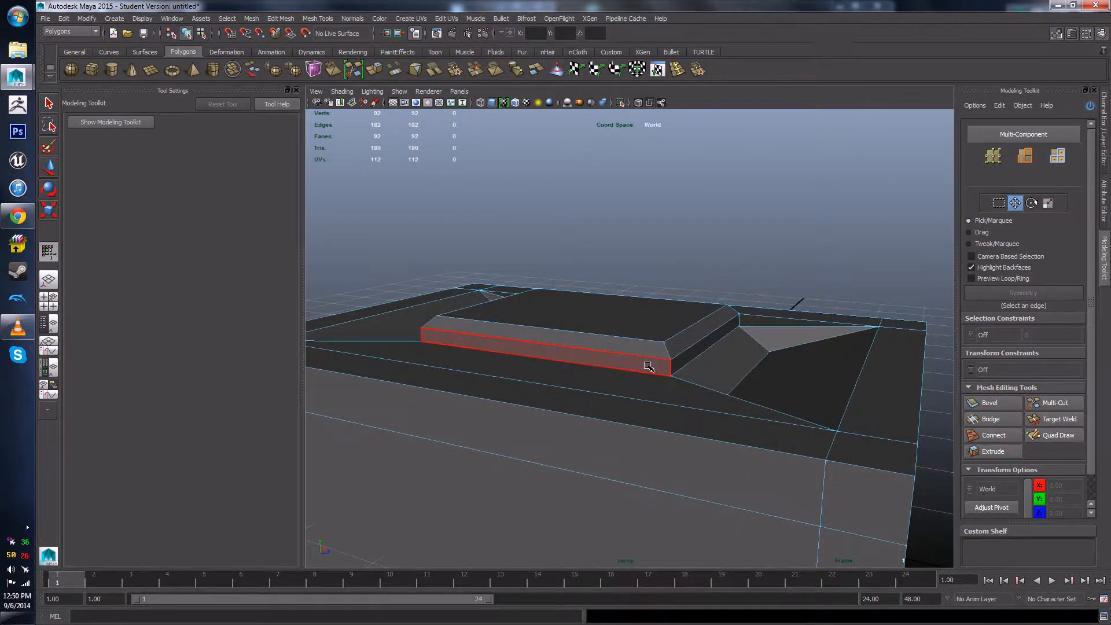
pyautogui.click(649, 365)
pyautogui.doubleClick(699, 353)
pyautogui.keyDown('alt'); pyautogui.moveTo(700, 379); pyautogui.dragTo(550, 361); pyautogui.keyUp('alt')
pyautogui.click(50, 166)
pyautogui.click(649, 362)
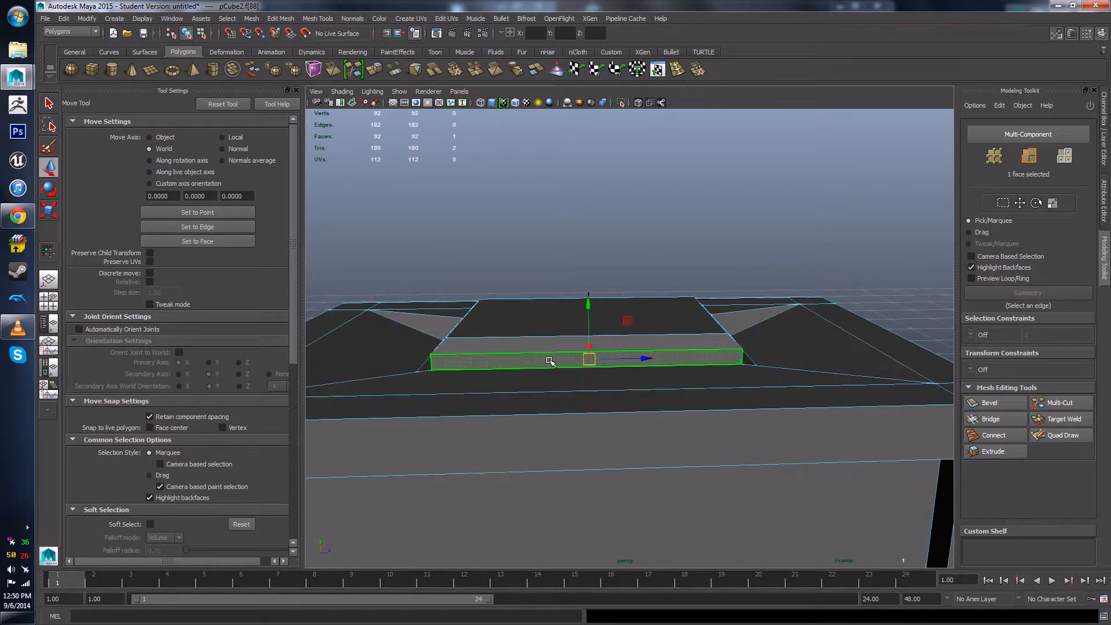
# - Scale the edge loop below the centre panel's bevel inward so the panel's side walls slope
pyautogui.moveTo(534, 351); pyautogui.dragTo(533, 324, button='right')
pyautogui.keyDown('alt'); pyautogui.moveTo(532, 327); pyautogui.dragTo(557, 349); pyautogui.keyUp('alt')
pyautogui.doubleClick(554, 365)
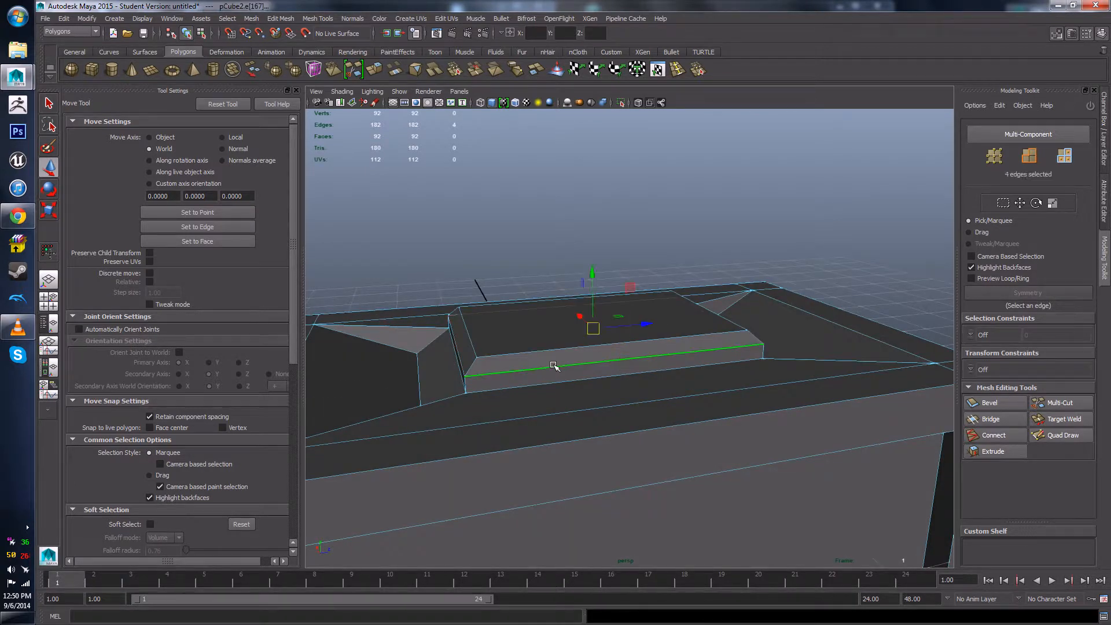
pyautogui.press('r')
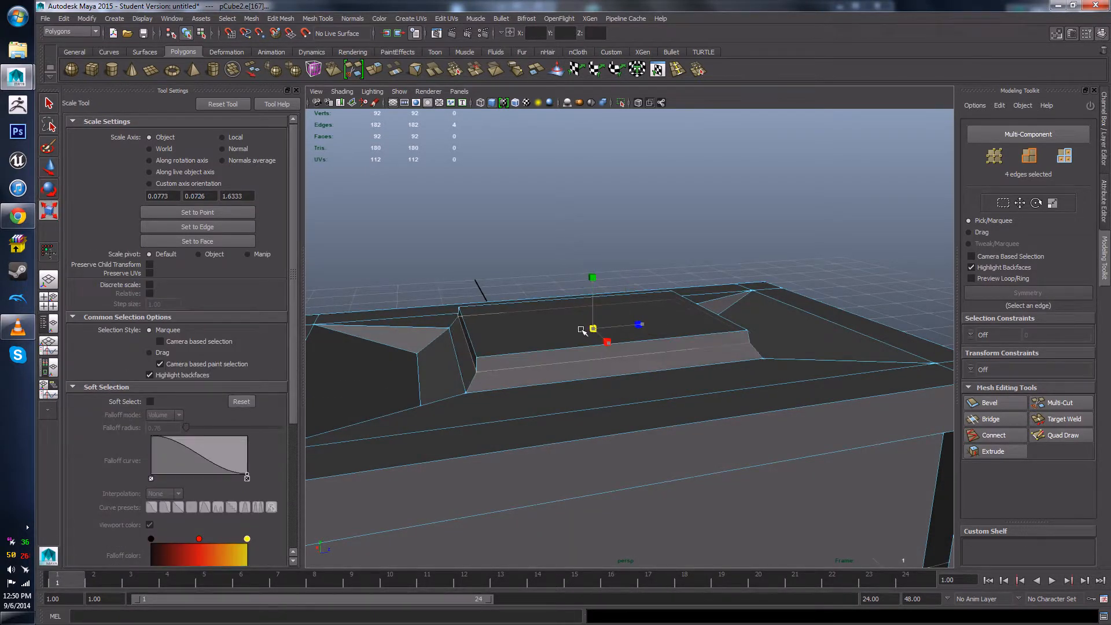
pyautogui.keyDown('alt'); pyautogui.moveTo(582, 330); pyautogui.dragTo(639, 357); pyautogui.keyUp('alt')
# - Return to object mode, clear the selection and view the whole box from above and from the front
pyautogui.click(638, 357)
pyautogui.moveTo(647, 345); pyautogui.dragTo(647, 372, button='right')
pyautogui.click(642, 338)
pyautogui.keyDown('alt'); pyautogui.moveTo(616, 352); pyautogui.dragTo(724, 350); pyautogui.keyUp('alt')
pyautogui.scroll(-5, 647, 317)
pyautogui.moveTo(723, 349); pyautogui.dragTo(799, 321, button='right')
pyautogui.keyDown('alt'); pyautogui.moveTo(828, 194); pyautogui.dragTo(812, 247, button='right'); pyautogui.keyUp('alt')
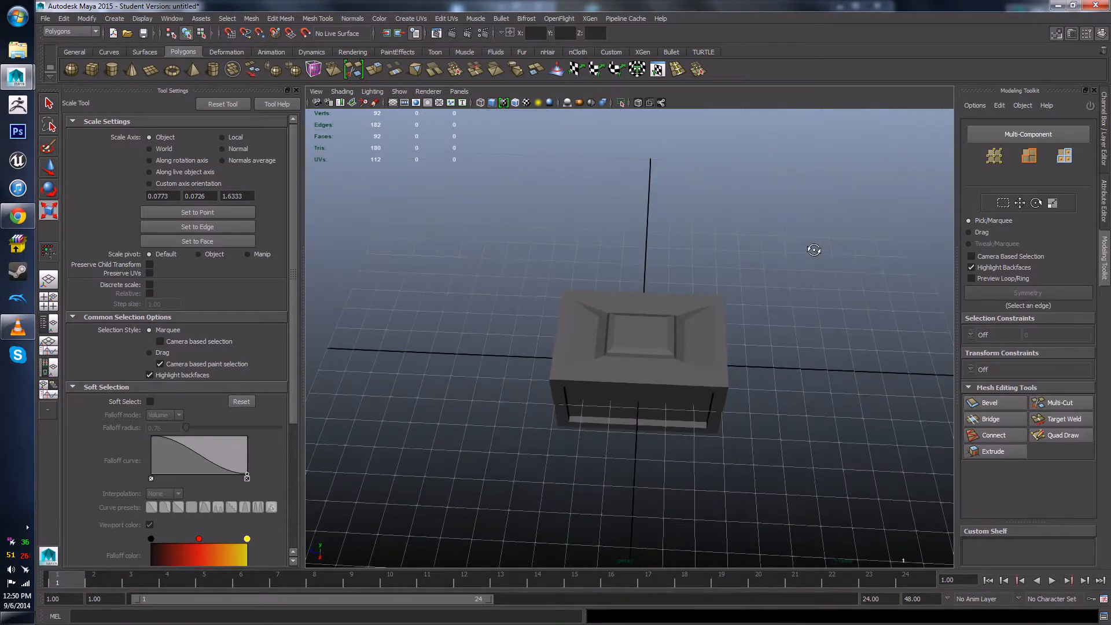
pyautogui.keyDown('alt'); pyautogui.moveTo(813, 247); pyautogui.dragTo(818, 226); pyautogui.keyUp('alt')
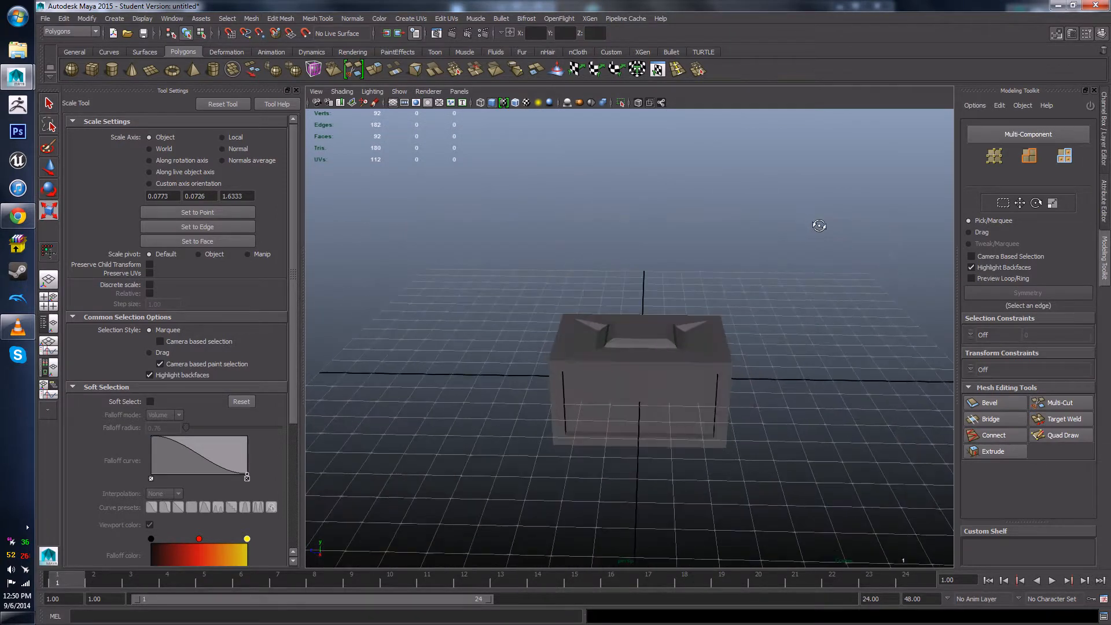
# - Examine the box's top and sides from several angles, both selected and deselected
pyautogui.scroll(5, 798, 332)
pyautogui.keyDown('alt'); pyautogui.moveTo(799, 333); pyautogui.dragTo(701, 335); pyautogui.keyUp('alt')
pyautogui.click(653, 327)
pyautogui.scroll(-5, 624, 417)
pyautogui.click(798, 293)
pyautogui.scroll(-4, 798, 293)
pyautogui.keyDown('alt'); pyautogui.moveTo(798, 292); pyautogui.dragTo(700, 392); pyautogui.keyUp('alt')
pyautogui.scroll(5, 582, 372)
pyautogui.click(583, 392)
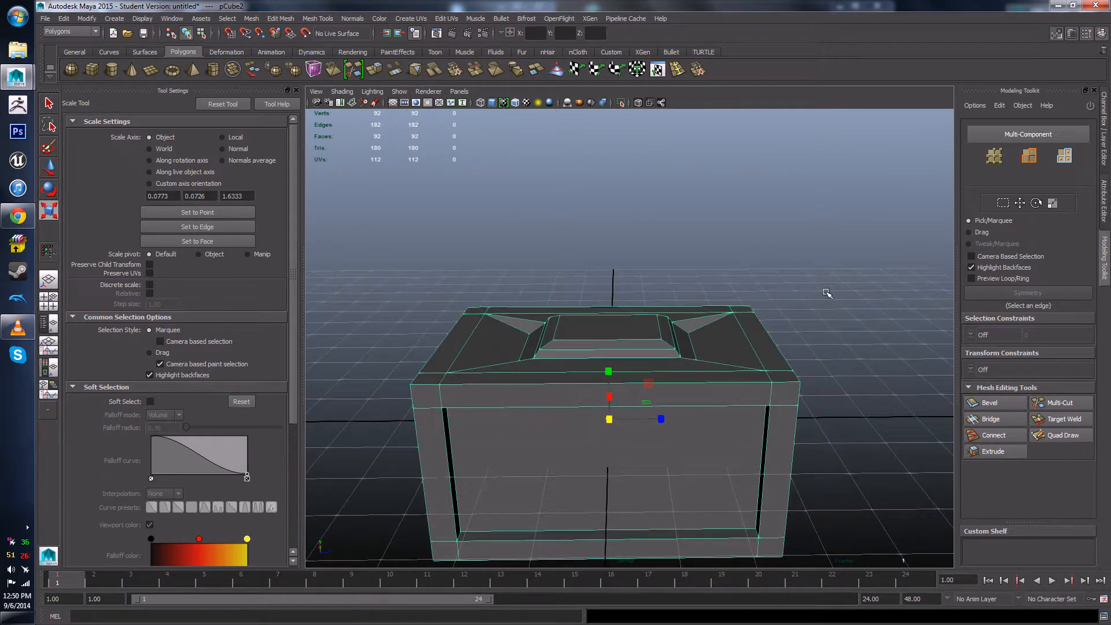
pyautogui.click(826, 293)
pyautogui.scroll(-5, 827, 293)
pyautogui.keyDown('alt'); pyautogui.moveTo(826, 293); pyautogui.dragTo(684, 429); pyautogui.keyUp('alt')
pyautogui.scroll(5, 699, 421)
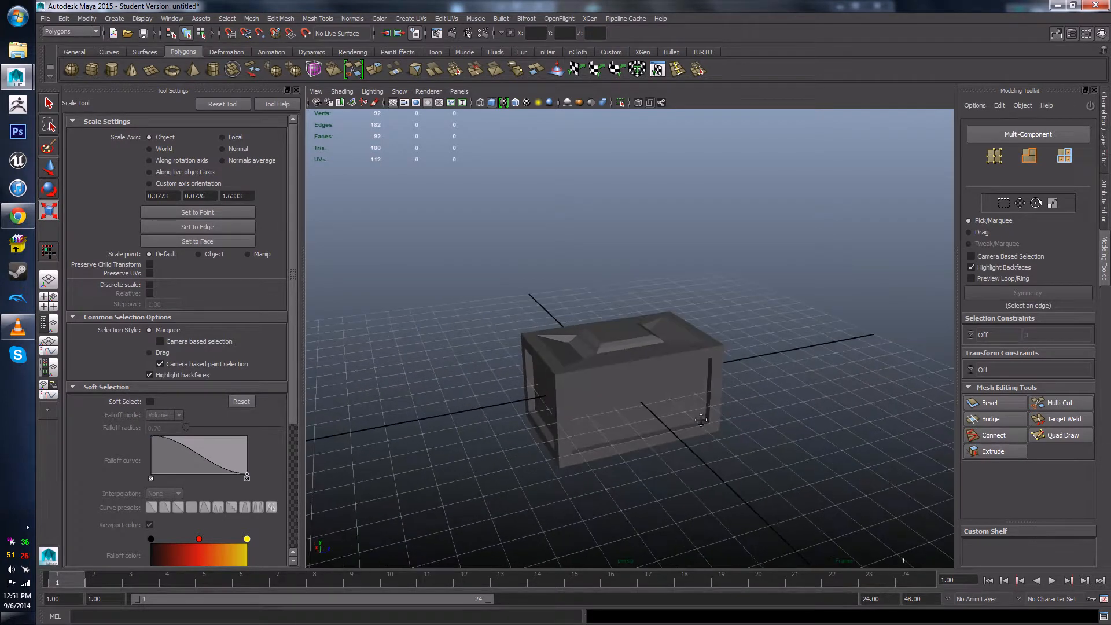
pyautogui.keyDown('alt'); pyautogui.moveTo(701, 420); pyautogui.dragTo(695, 402, button='middle'); pyautogui.keyUp('alt')
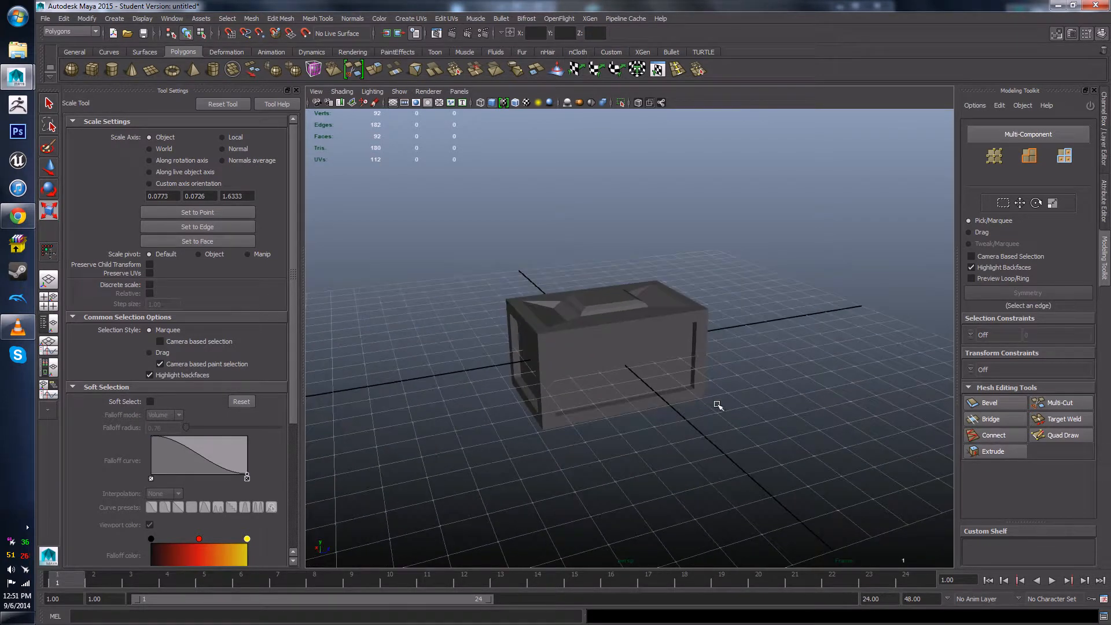
# - Turn on screen space ambient occlusion and inspect the shading in the box's top and side recesses
pyautogui.click(567, 103)
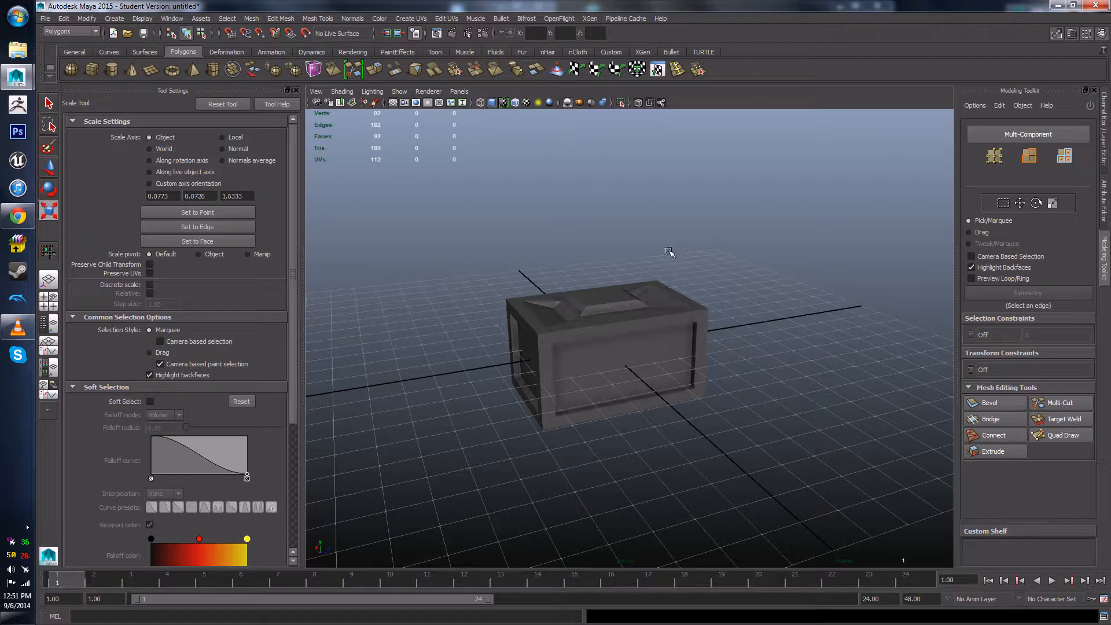
pyautogui.moveTo(665, 250)
pyautogui.keyDown('alt'); pyautogui.mouseDown()
pyautogui.moveTo(685, 273)
pyautogui.moveTo(641, 327)
pyautogui.moveTo(706, 328)
pyautogui.moveTo(709, 372)
pyautogui.moveTo(627, 389)
pyautogui.moveTo(737, 397)
pyautogui.moveTo(684, 360)
pyautogui.mouseUp(); pyautogui.keyUp('alt')
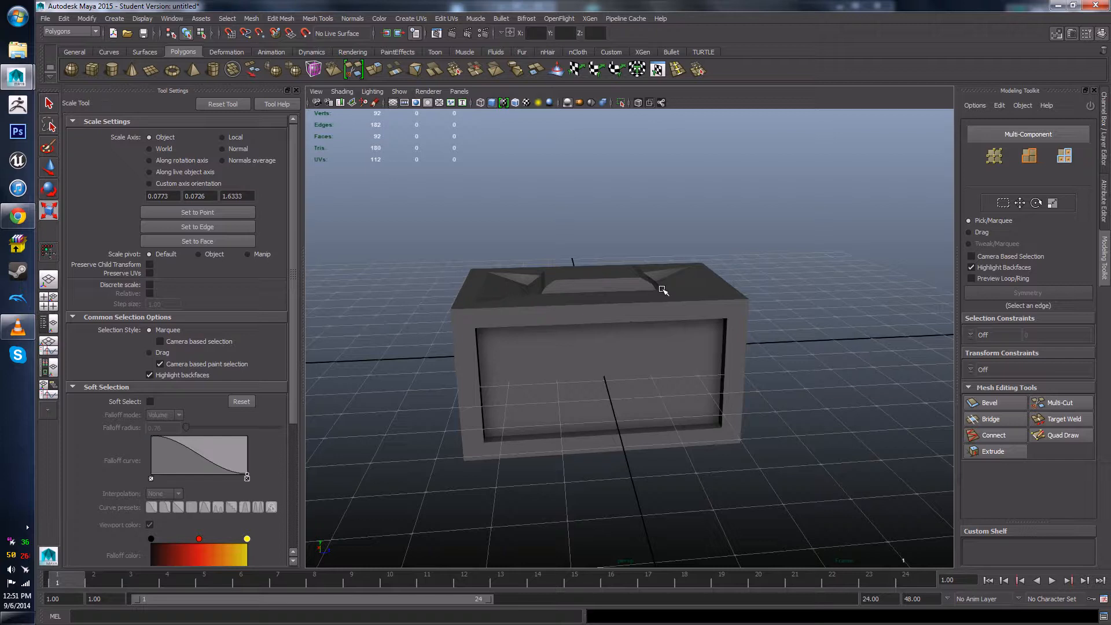
pyautogui.keyDown('alt'); pyautogui.moveTo(615, 332); pyautogui.dragTo(632, 359); pyautogui.keyUp('alt')
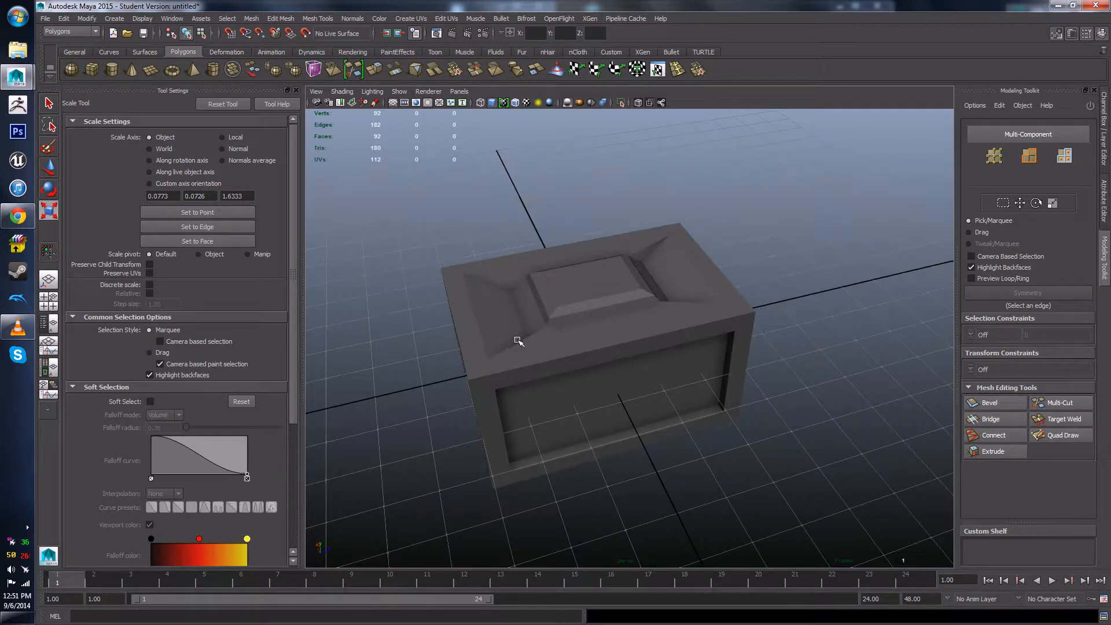
pyautogui.keyDown('alt'); pyautogui.moveTo(518, 341); pyautogui.dragTo(622, 330); pyautogui.keyUp('alt')
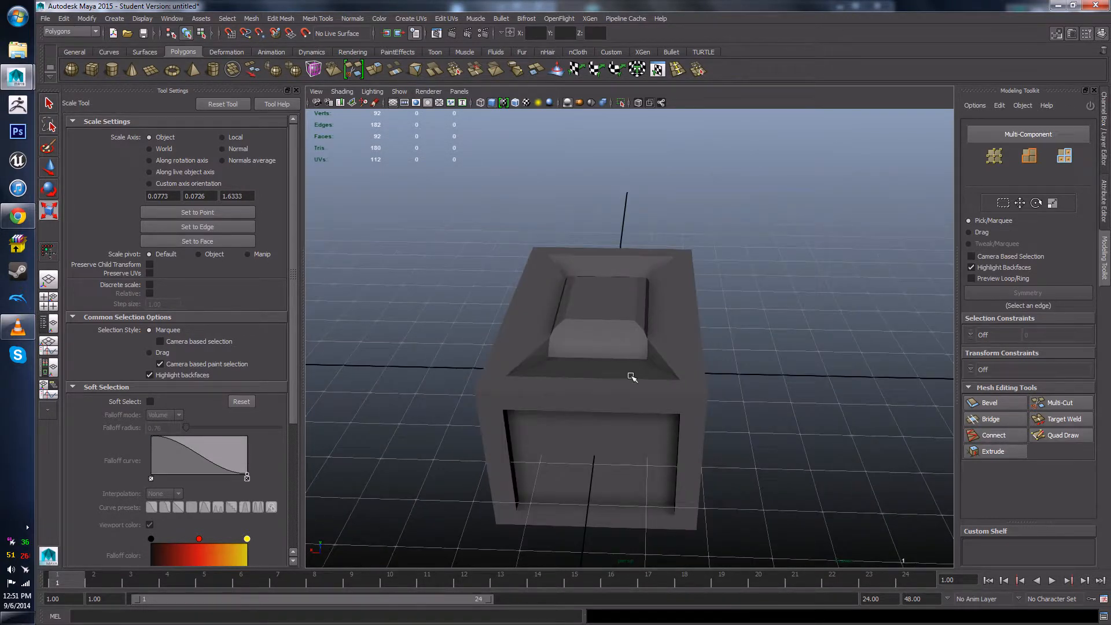
pyautogui.keyDown('alt'); pyautogui.moveTo(631, 377); pyautogui.dragTo(643, 322); pyautogui.keyUp('alt')
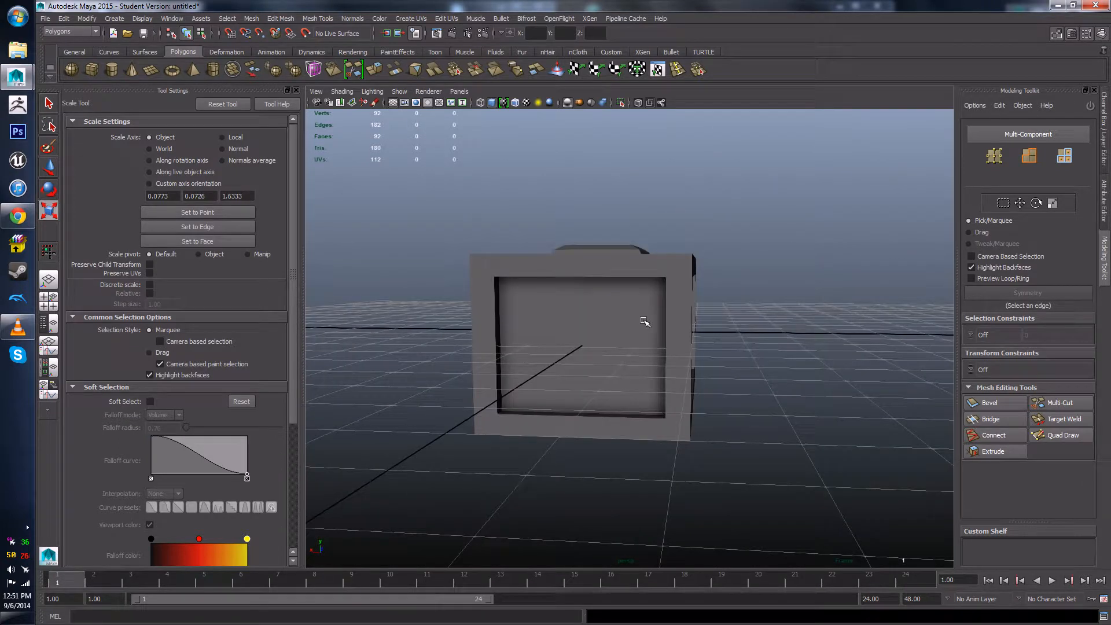
# - Examine the recessed panels' inner edges up close in edge mode, including from below the box
pyautogui.scroll(5, 641, 279)
pyautogui.keyDown('alt'); pyautogui.moveTo(634, 275); pyautogui.dragTo(659, 310); pyautogui.keyUp('alt')
pyautogui.click(485, 205)
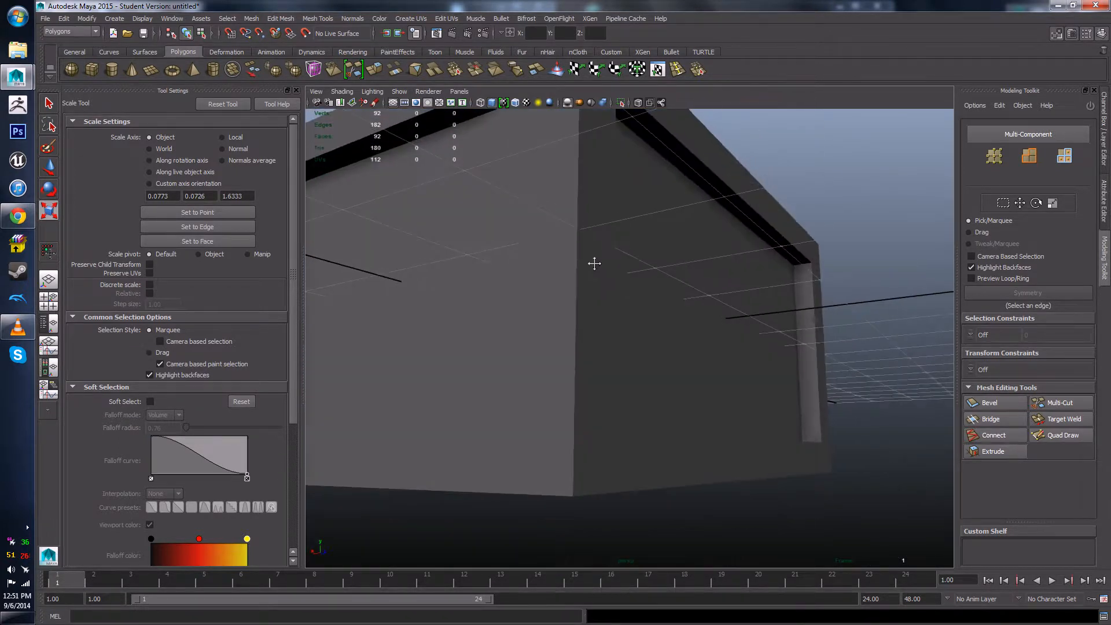
pyautogui.moveTo(485, 206); pyautogui.dragTo(518, 181, button='right')
pyautogui.click(486, 207)
pyautogui.click(512, 220)
pyautogui.click(518, 203)
pyautogui.click(517, 206)
pyautogui.scroll(-5, 613, 202)
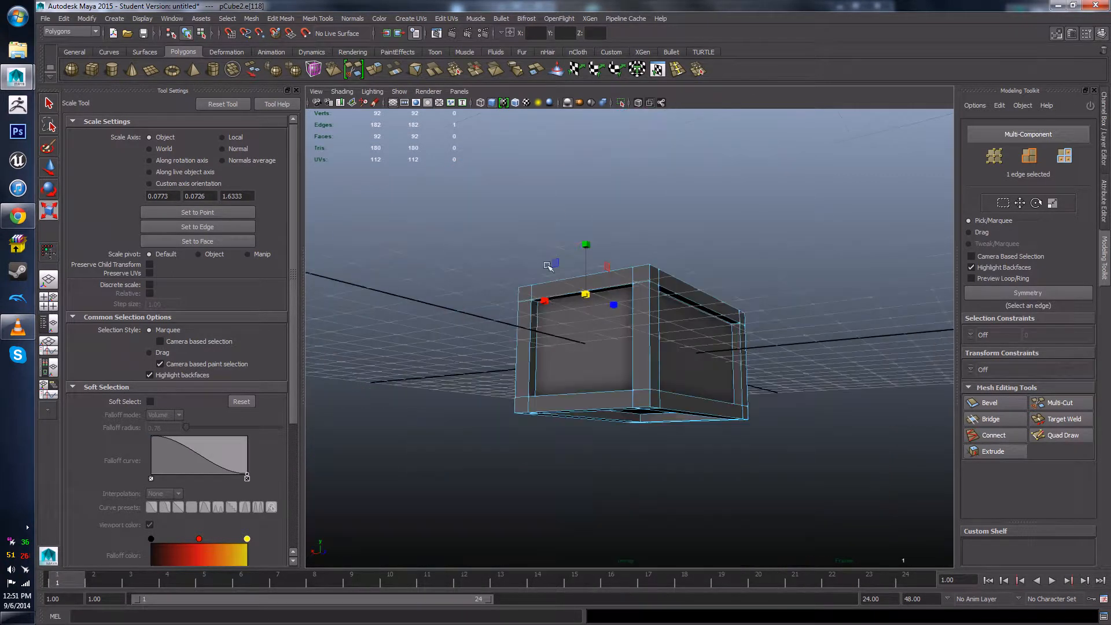
pyautogui.keyDown('alt'); pyautogui.moveTo(619, 194); pyautogui.dragTo(706, 224); pyautogui.keyUp('alt')
pyautogui.click(708, 219)
pyautogui.scroll(5, 625, 307)
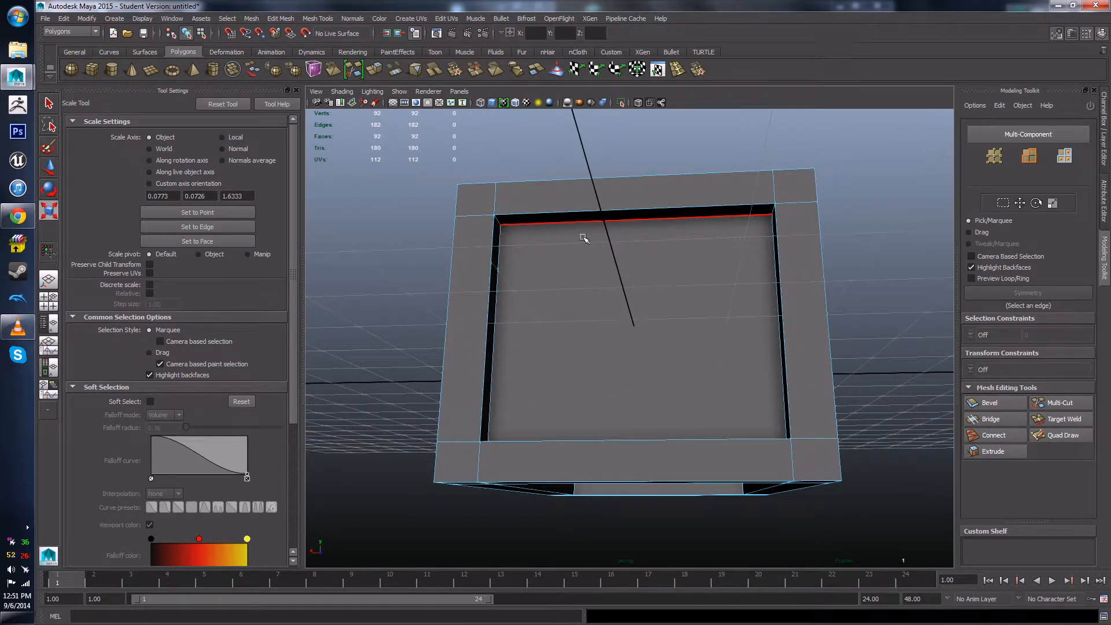
pyautogui.keyDown('alt'); pyautogui.moveTo(557, 233); pyautogui.dragTo(545, 219); pyautogui.keyUp('alt')
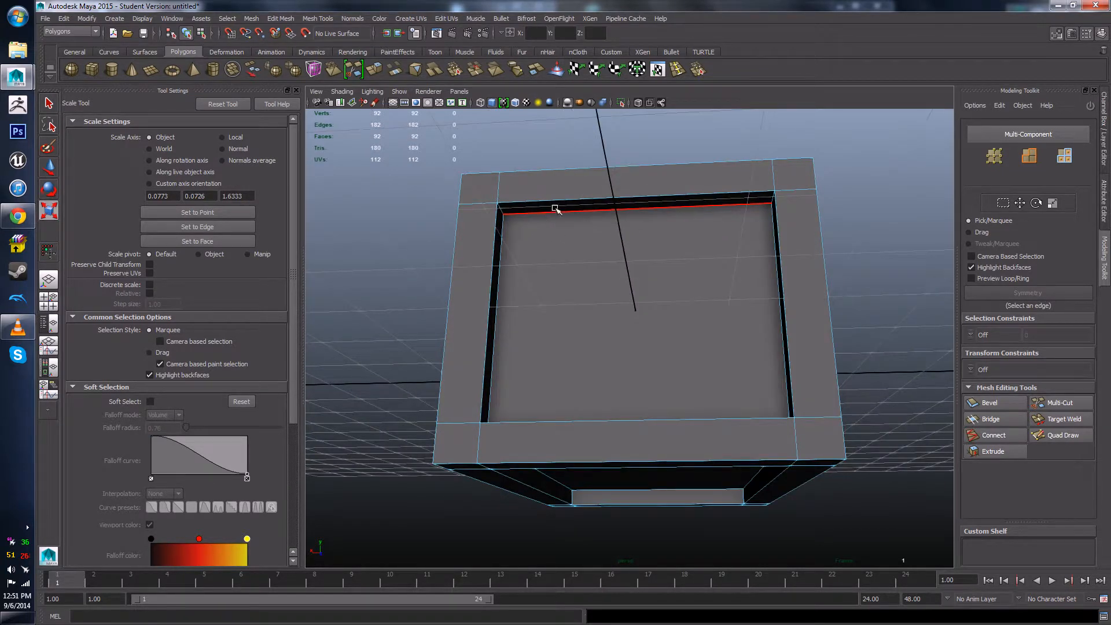
pyautogui.scroll(-6, 749, 218)
pyautogui.keyDown('alt'); pyautogui.moveTo(750, 219); pyautogui.dragTo(684, 324); pyautogui.keyUp('alt')
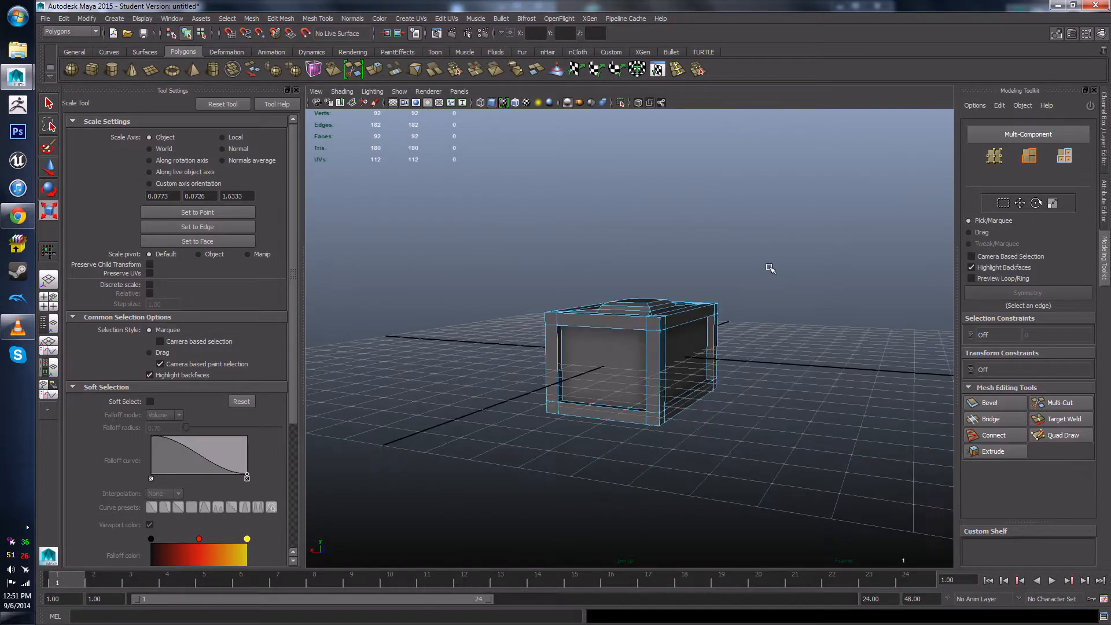
pyautogui.keyDown('alt'); pyautogui.moveTo(768, 266); pyautogui.dragTo(670, 335); pyautogui.keyUp('alt')
# - Switch back to object mode and deselect the box to view it without the wireframe highlight
pyautogui.moveTo(669, 336); pyautogui.dragTo(721, 310, button='right')
pyautogui.click(852, 218)
pyautogui.scroll(-6, 839, 229)
pyautogui.keyDown('alt'); pyautogui.moveTo(818, 241); pyautogui.dragTo(769, 230); pyautogui.keyUp('alt')
pyautogui.scroll(6, 759, 243)
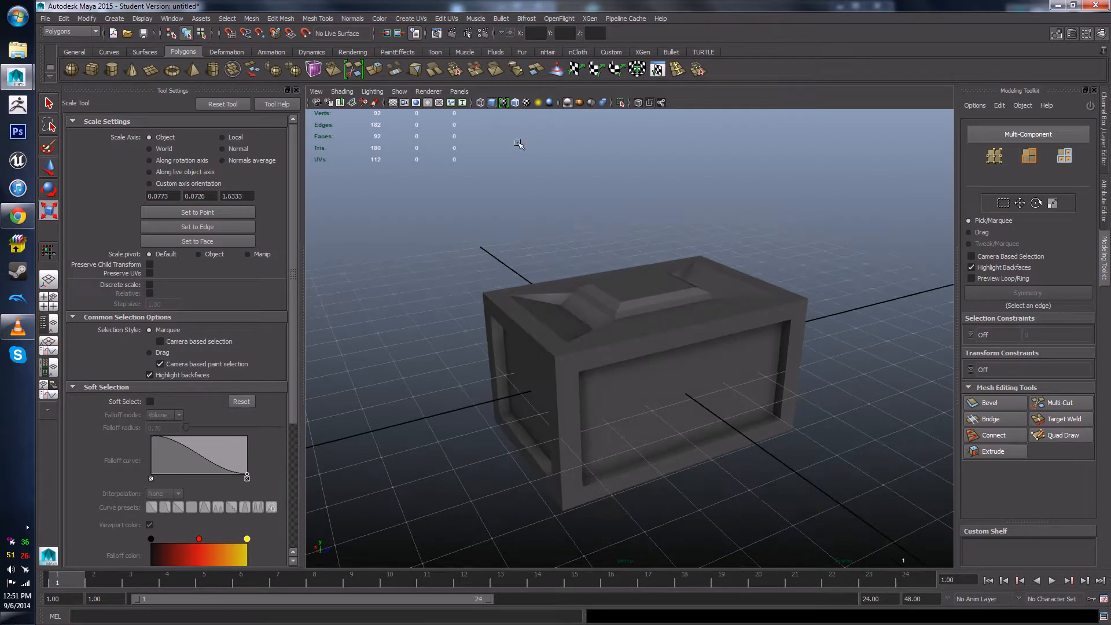
# - Compare the box with screen space ambient occlusion off and on, and inspect its top from above
pyautogui.click(568, 101)
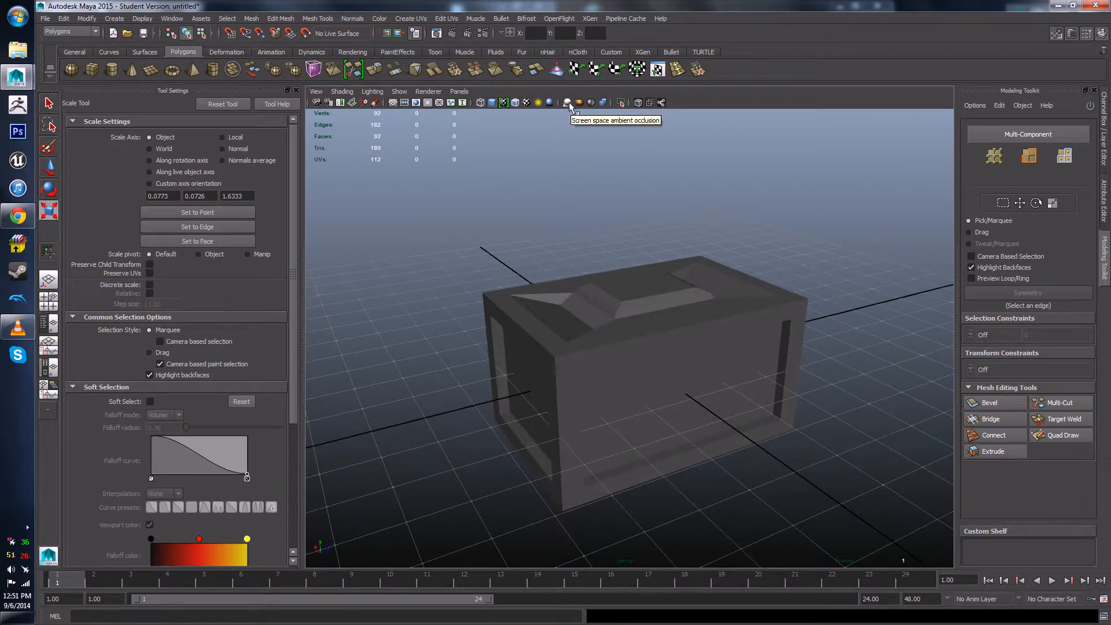
pyautogui.click(569, 102)
pyautogui.scroll(-5, 672, 195)
pyautogui.keyDown('alt'); pyautogui.moveTo(674, 202); pyautogui.dragTo(643, 270); pyautogui.keyUp('alt')
pyautogui.scroll(7, 672, 288)
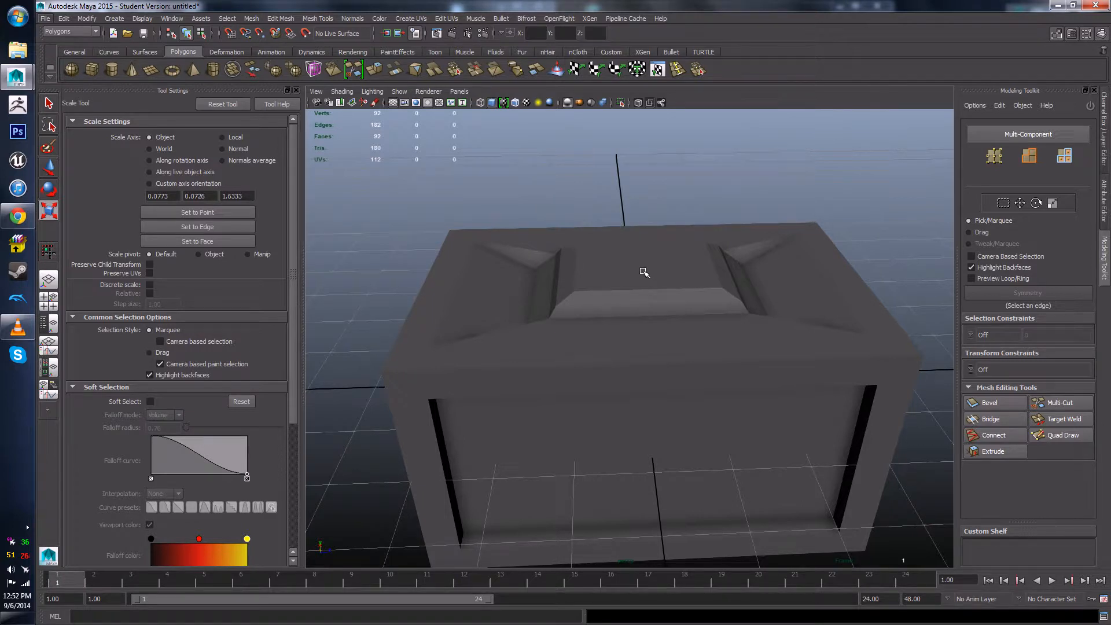
# - Select the raised centre panel's top face for moving, check its height from the side, and deselect it
pyautogui.keyDown('alt'); pyautogui.moveTo(644, 272); pyautogui.dragTo(657, 216); pyautogui.keyUp('alt')
pyautogui.scroll(4, 641, 325)
pyautogui.click(657, 270)
pyautogui.press('F11')
pyautogui.click(638, 304)
pyautogui.press('w')
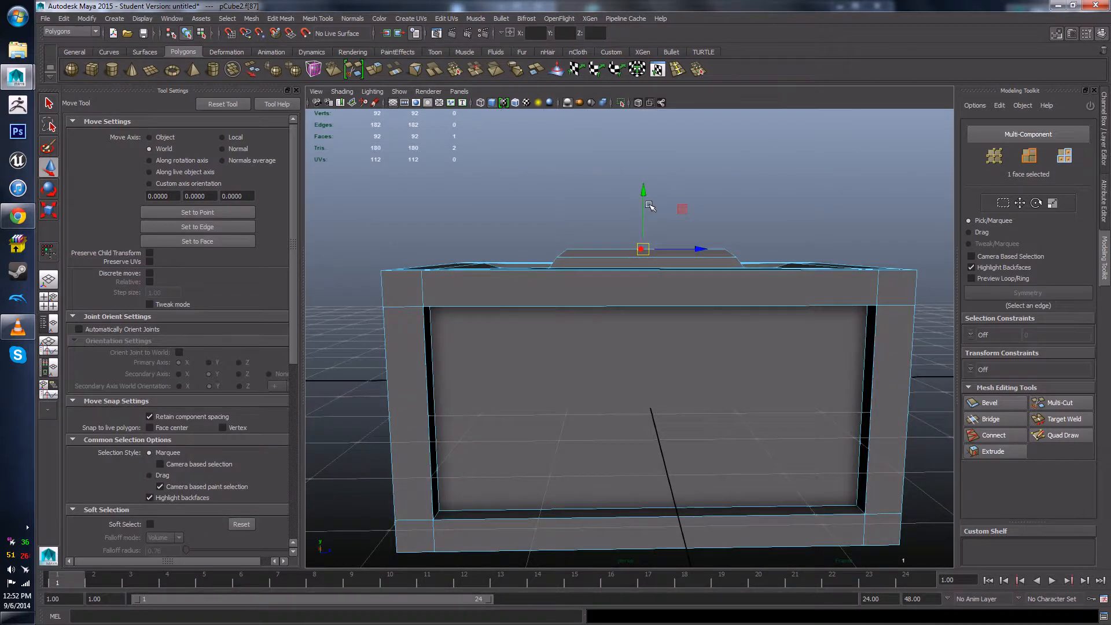
pyautogui.keyDown('alt'); pyautogui.moveTo(647, 201); pyautogui.dragTo(661, 244); pyautogui.keyUp('alt')
pyautogui.click(625, 214)
# - Inspect the whole box from several sides, including the raised panel's profile above the rim up close
pyautogui.scroll(-6, 631, 225)
pyautogui.scroll(5, 660, 244)
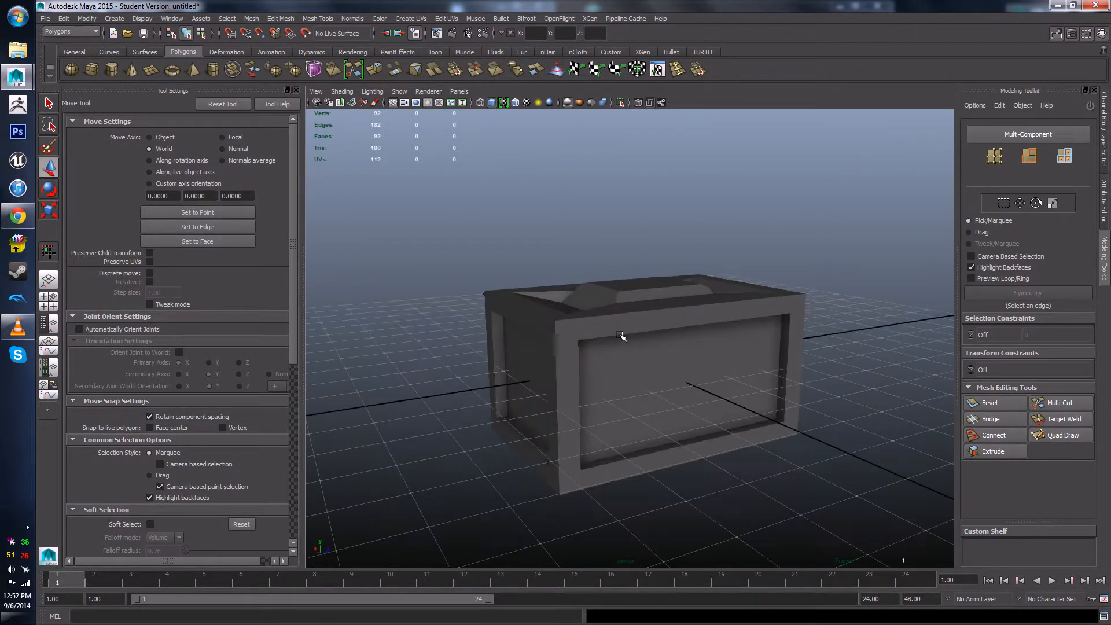
pyautogui.scroll(-6, 754, 300)
pyautogui.keyDown('alt'); pyautogui.moveTo(754, 301); pyautogui.dragTo(653, 337); pyautogui.keyUp('alt')
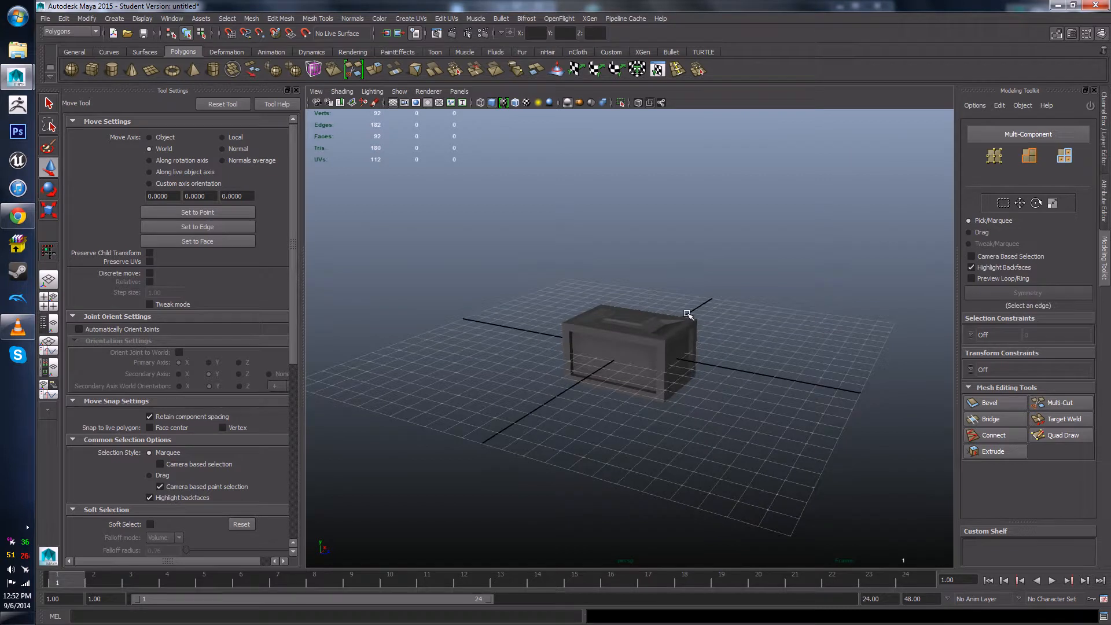
pyautogui.keyDown('alt'); pyautogui.moveTo(527, 341); pyautogui.dragTo(615, 342); pyautogui.keyUp('alt')
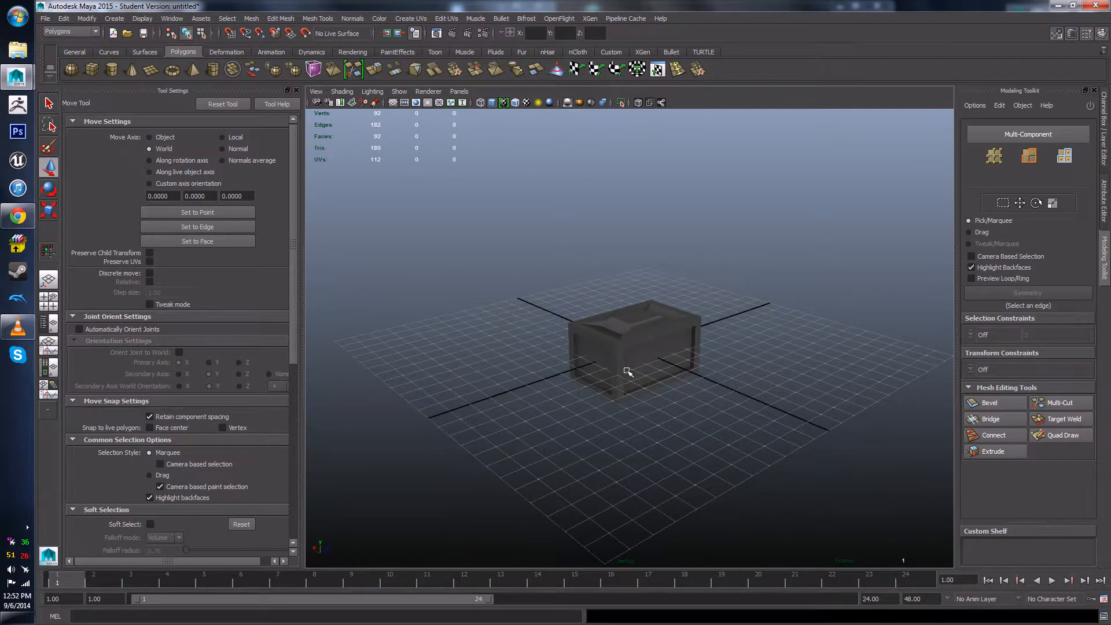
pyautogui.keyDown('alt'); pyautogui.moveTo(720, 367); pyautogui.dragTo(637, 384); pyautogui.keyUp('alt')
pyautogui.scroll(8, 600, 303)
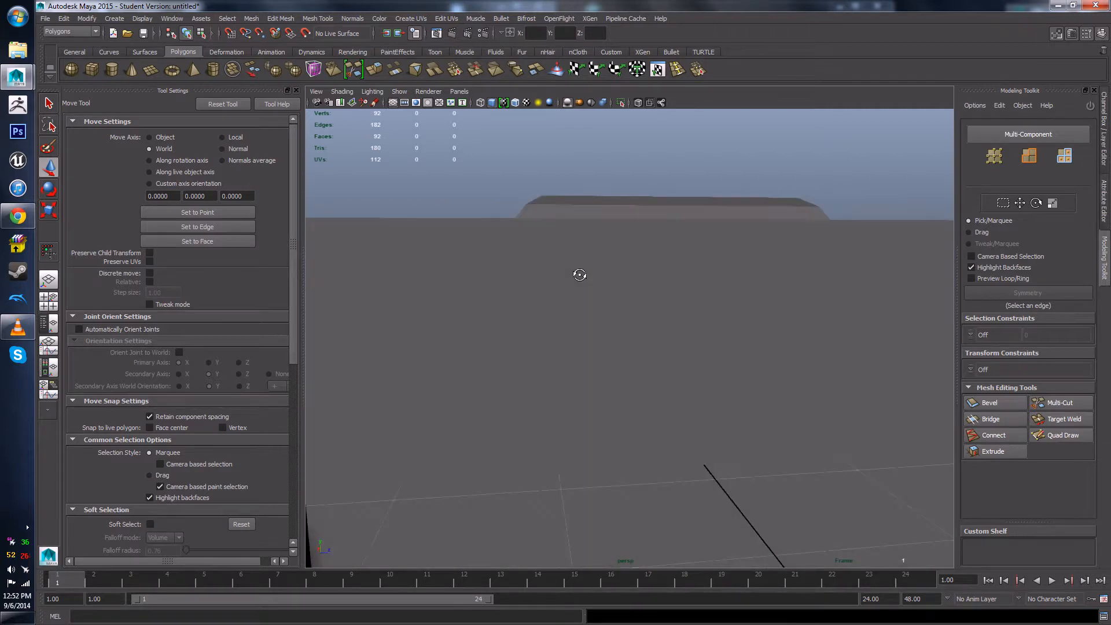
pyautogui.keyDown('alt'); pyautogui.moveTo(578, 272); pyautogui.dragTo(665, 229); pyautogui.keyUp('alt')
# - Select the middle edge loop around the raised centre panel's bevelled sides and delete it
pyautogui.click(719, 246)
pyautogui.scroll(-5, 730, 261)
pyautogui.scroll(5, 660, 293)
pyautogui.moveTo(664, 219); pyautogui.dragTo(664, 194, button='right')
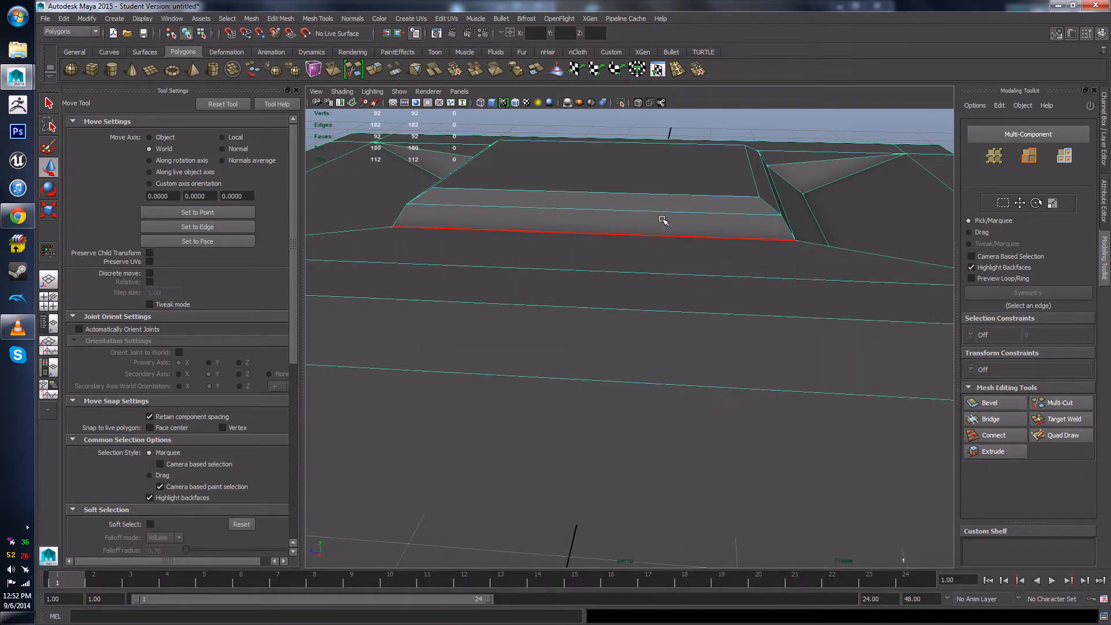
pyautogui.doubleClick(666, 213)
pyautogui.scroll(-5, 667, 215)
pyautogui.keyDown('alt'); pyautogui.moveTo(667, 214); pyautogui.dragTo(712, 255); pyautogui.keyUp('alt')
pyautogui.scroll(5, 666, 254)
pyautogui.scroll(-5, 730, 256)
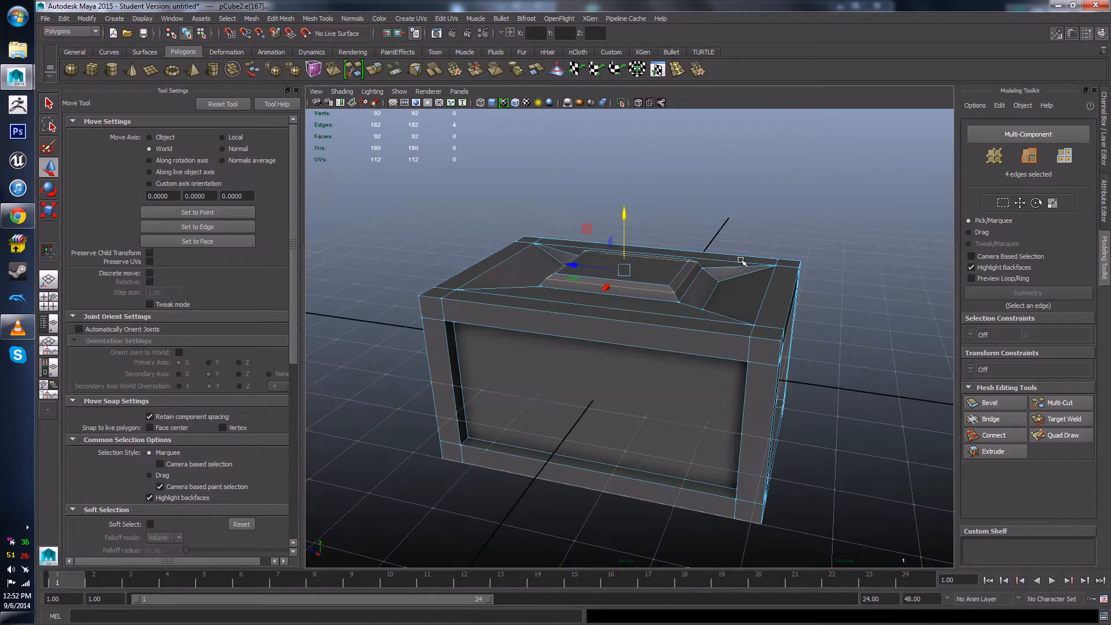
pyautogui.press('Delete')
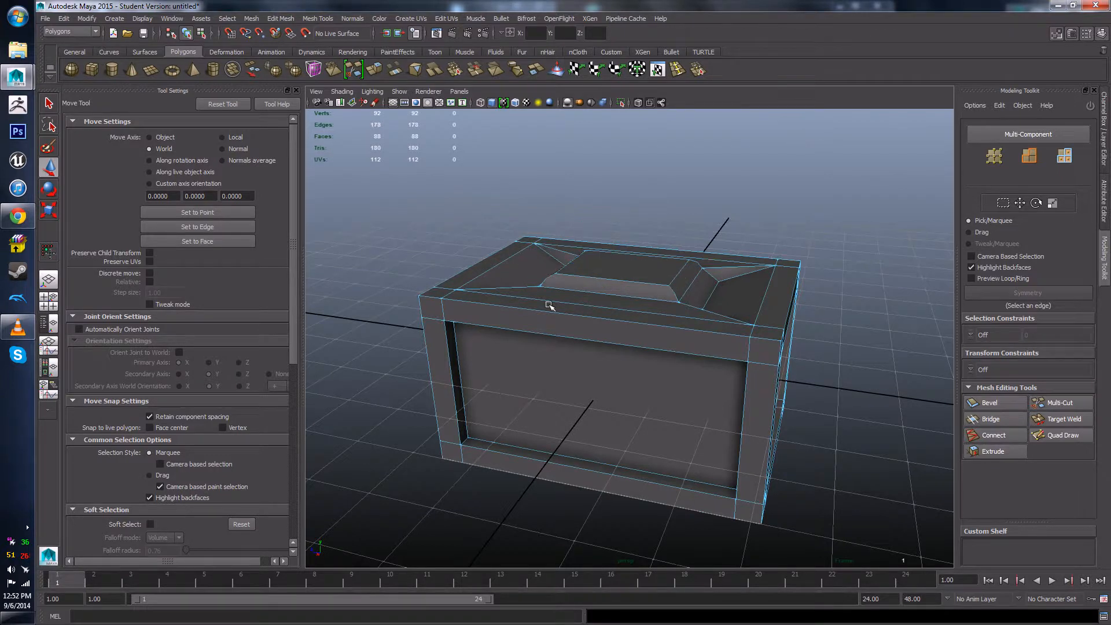
# - Examine the leftover mid-edge vertices at the raised panel's corners in vertex mode
pyautogui.keyDown('alt'); pyautogui.moveTo(549, 305); pyautogui.dragTo(692, 313); pyautogui.keyUp('alt')
pyautogui.scroll(5, 653, 312)
pyautogui.keyDown('alt'); pyautogui.moveTo(597, 313); pyautogui.dragTo(621, 309); pyautogui.keyUp('alt')
pyautogui.rightClick(621, 309)
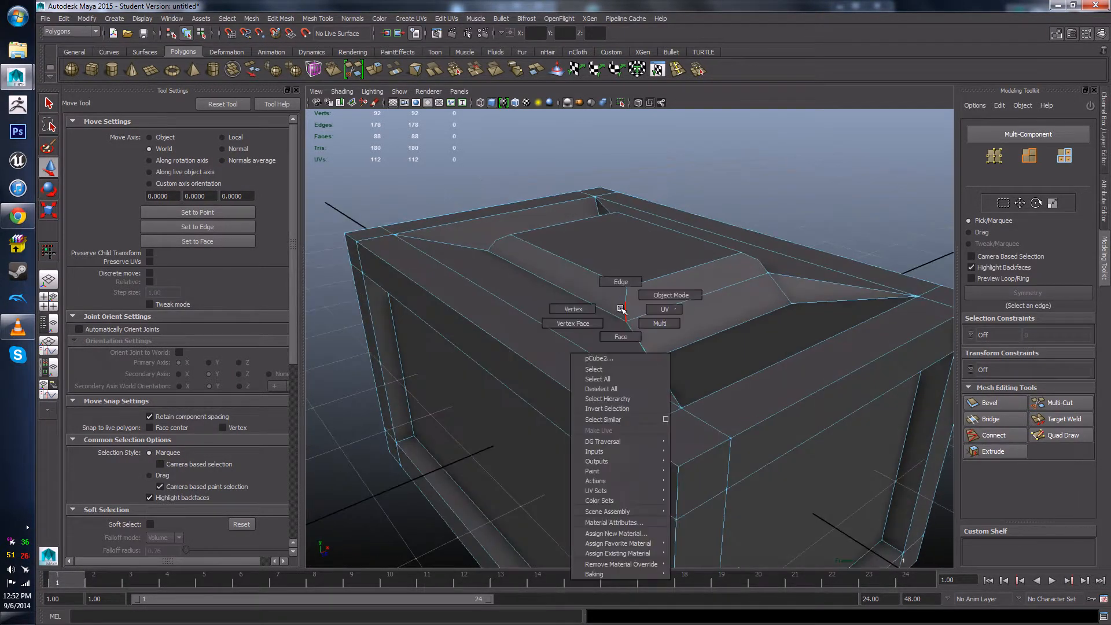
pyautogui.click(600, 308)
pyautogui.scroll(5, 640, 296)
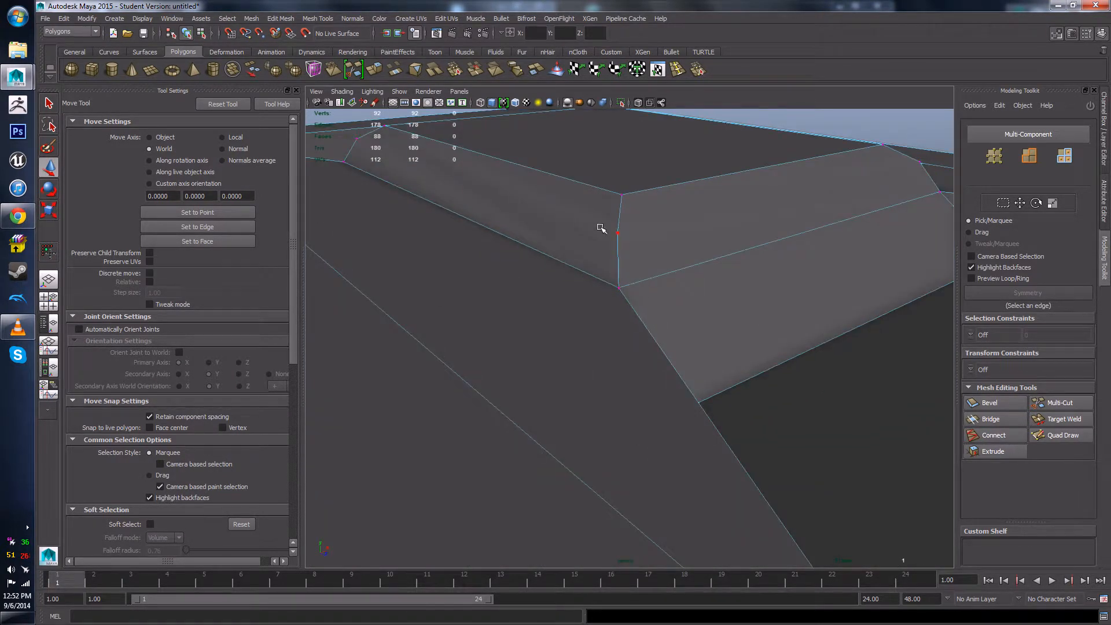
pyautogui.click(601, 227)
pyautogui.scroll(-5, 543, 273)
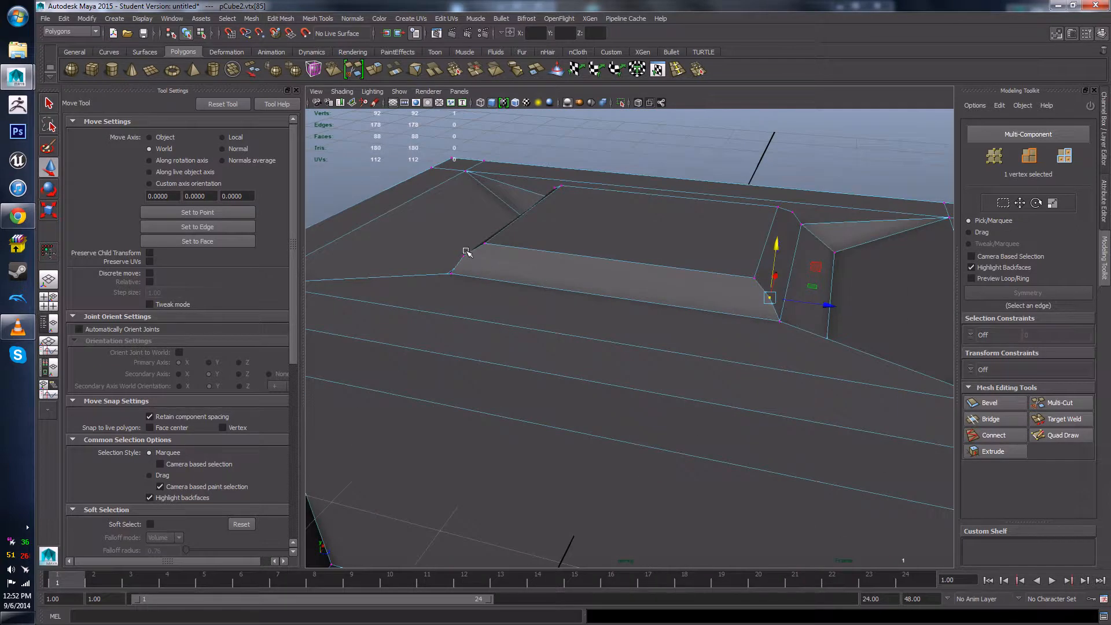
pyautogui.click(466, 252)
pyautogui.keyDown('alt'); pyautogui.moveTo(461, 261); pyautogui.dragTo(768, 220); pyautogui.keyUp('alt')
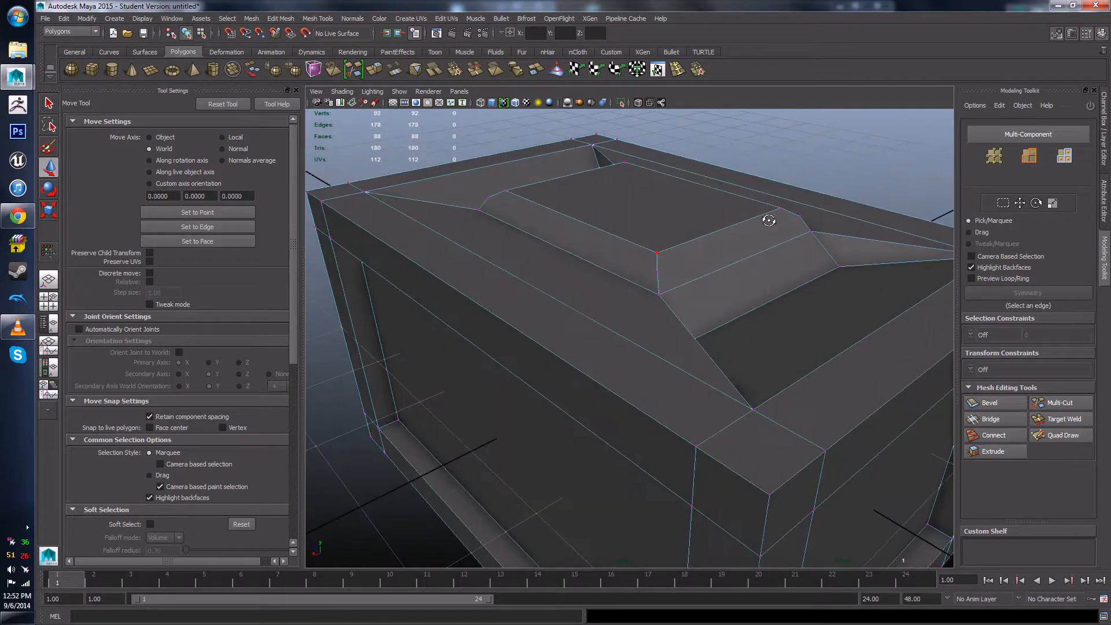
# - Examine the sloped long side face of the raised panel by selecting it in face mode
pyautogui.scroll(-5, 760, 240)
pyautogui.keyDown('alt'); pyautogui.moveTo(718, 260); pyautogui.dragTo(796, 253); pyautogui.keyUp('alt')
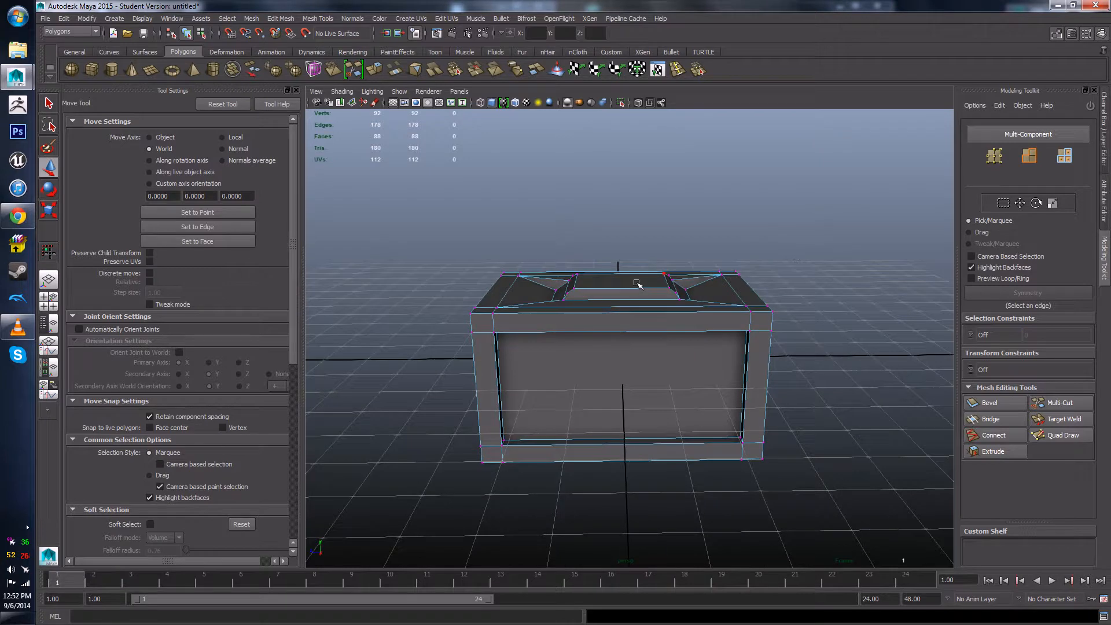
pyautogui.keyDown('alt'); pyautogui.moveTo(596, 316); pyautogui.dragTo(627, 337); pyautogui.keyUp('alt')
pyautogui.scroll(5, 588, 328)
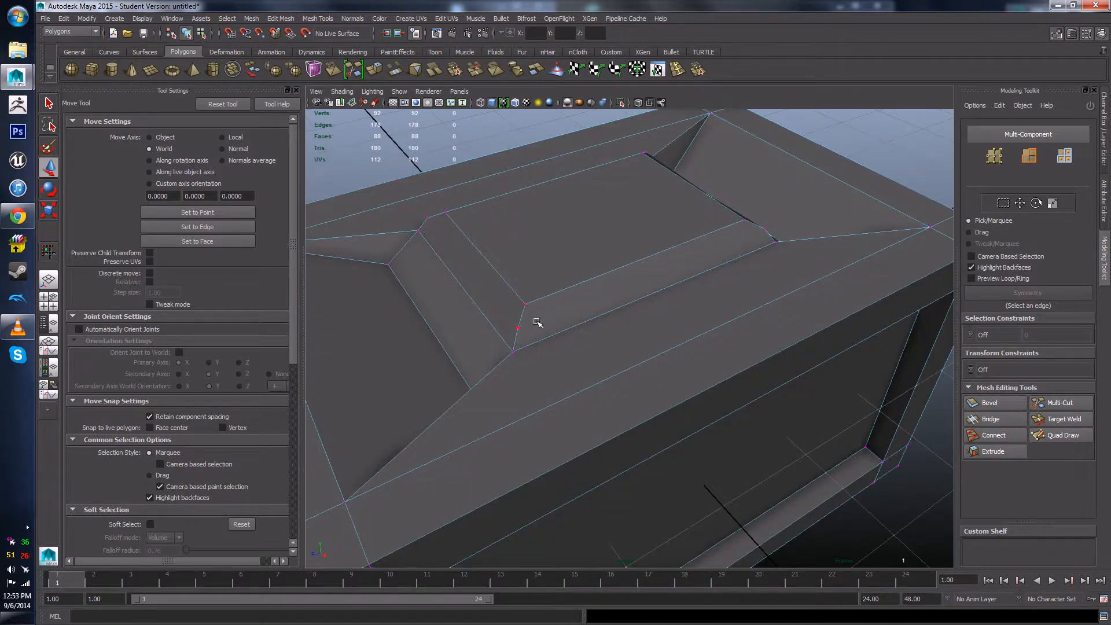
pyautogui.moveTo(588, 298); pyautogui.dragTo(584, 324, button='right')
pyautogui.click(583, 318)
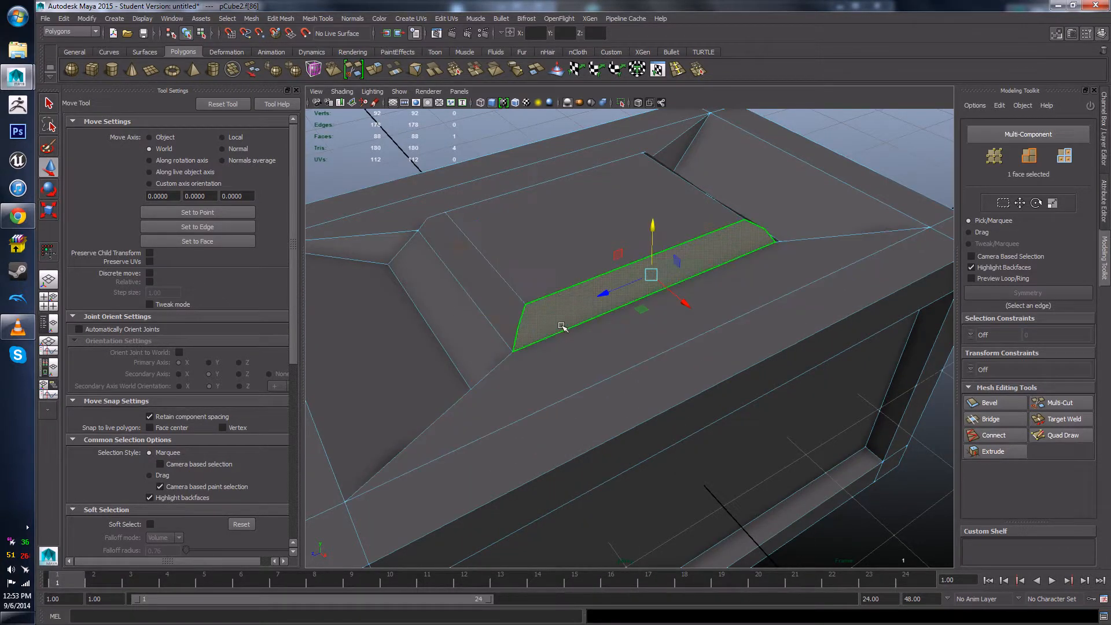
# - Select all of the box's vertices and delete the redundant ones left on the raised panel's corner edges
pyautogui.moveTo(563, 286); pyautogui.dragTo(521, 288, button='right')
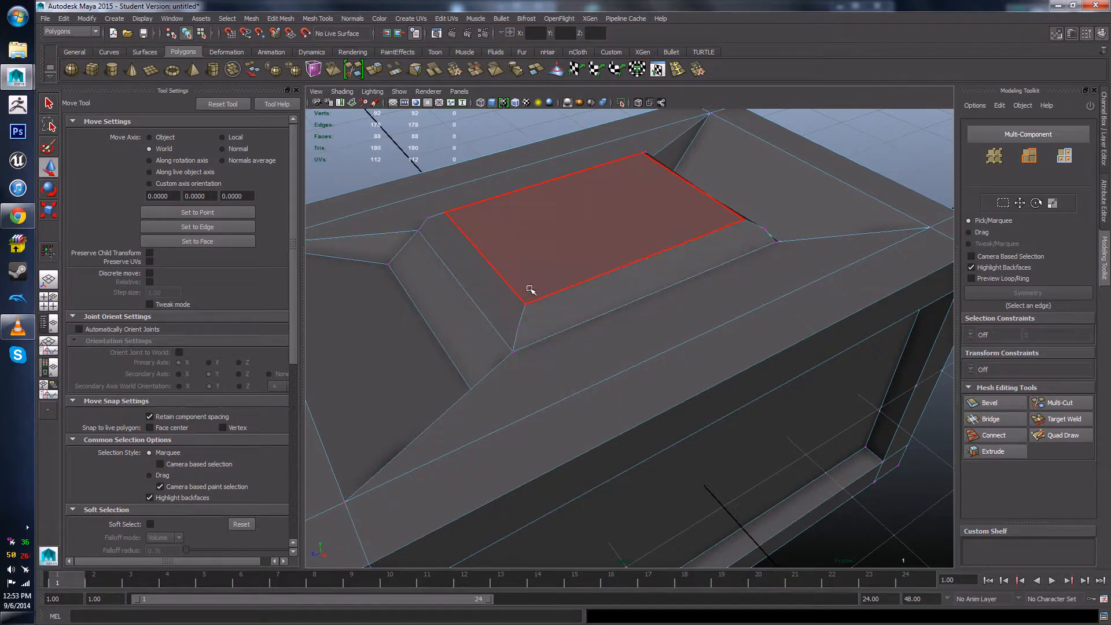
pyautogui.scroll(-5, 538, 289)
pyautogui.keyDown('alt'); pyautogui.moveTo(636, 292); pyautogui.dragTo(588, 264); pyautogui.keyUp('alt')
pyautogui.moveTo(482, 232); pyautogui.dragTo(917, 529)
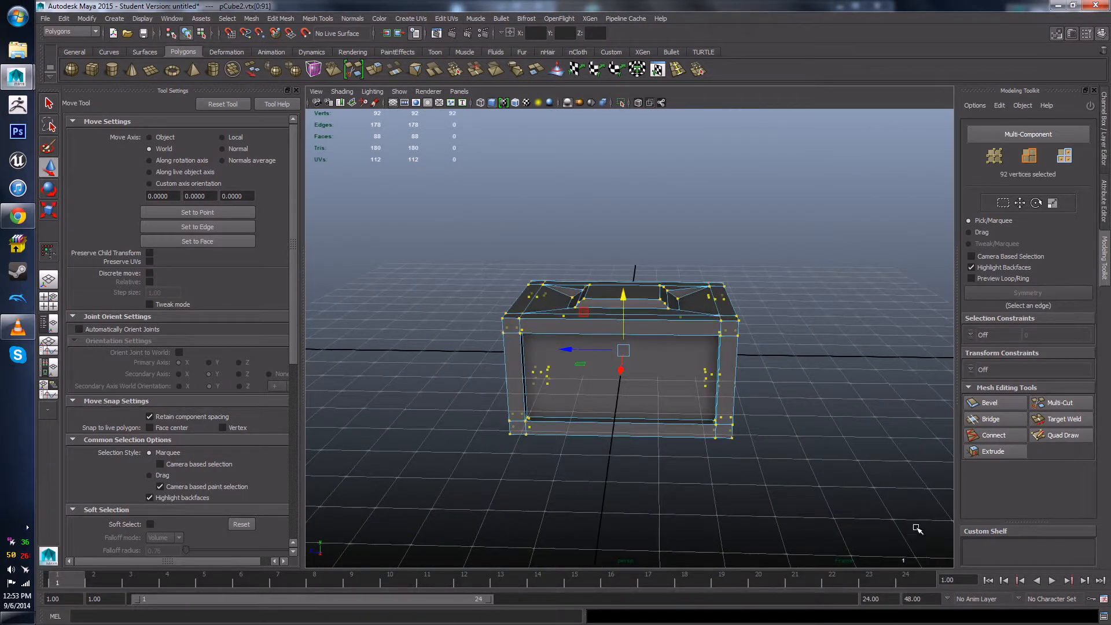
pyautogui.press('Delete')
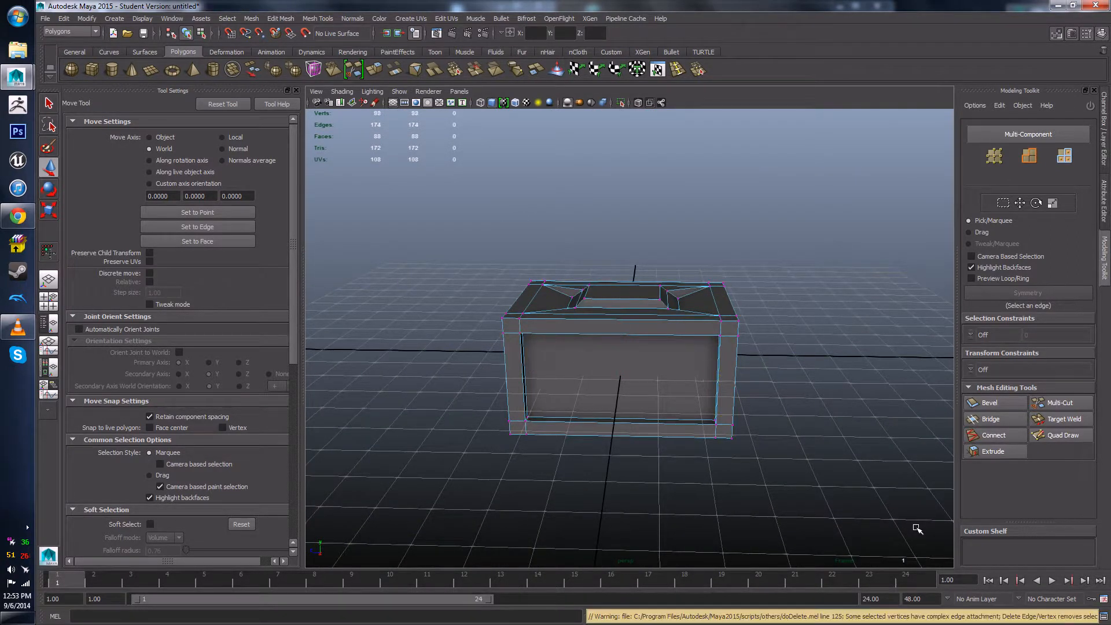
# - Check a base corner vertex of the raised panel, return to object mode and deselect the box
pyautogui.scroll(5, 938, 297)
pyautogui.click(735, 283)
pyautogui.keyDown('alt'); pyautogui.moveTo(734, 283); pyautogui.dragTo(640, 295); pyautogui.keyUp('alt')
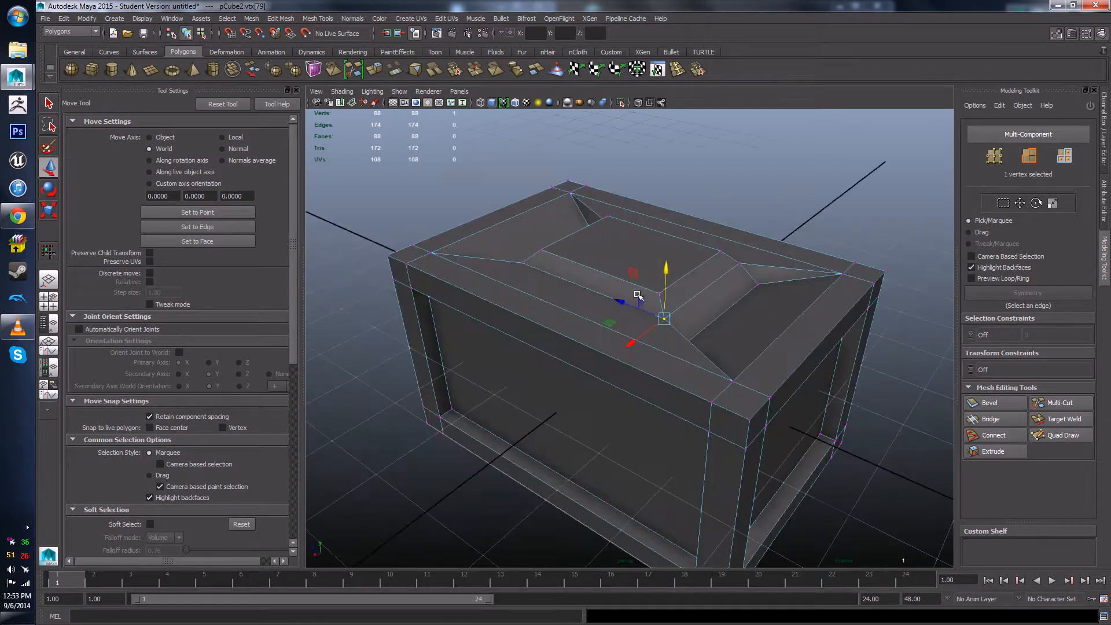
pyautogui.moveTo(617, 276); pyautogui.dragTo(683, 242, button='right')
pyautogui.click(714, 218)
pyautogui.scroll(-5, 740, 195)
pyautogui.keyDown('alt'); pyautogui.moveTo(740, 195); pyautogui.dragTo(689, 303); pyautogui.keyUp('alt')
# - Scale down the raised centre panel's top face, then return to object mode and deselect the box
pyautogui.click(640, 278)
pyautogui.scroll(5, 642, 249)
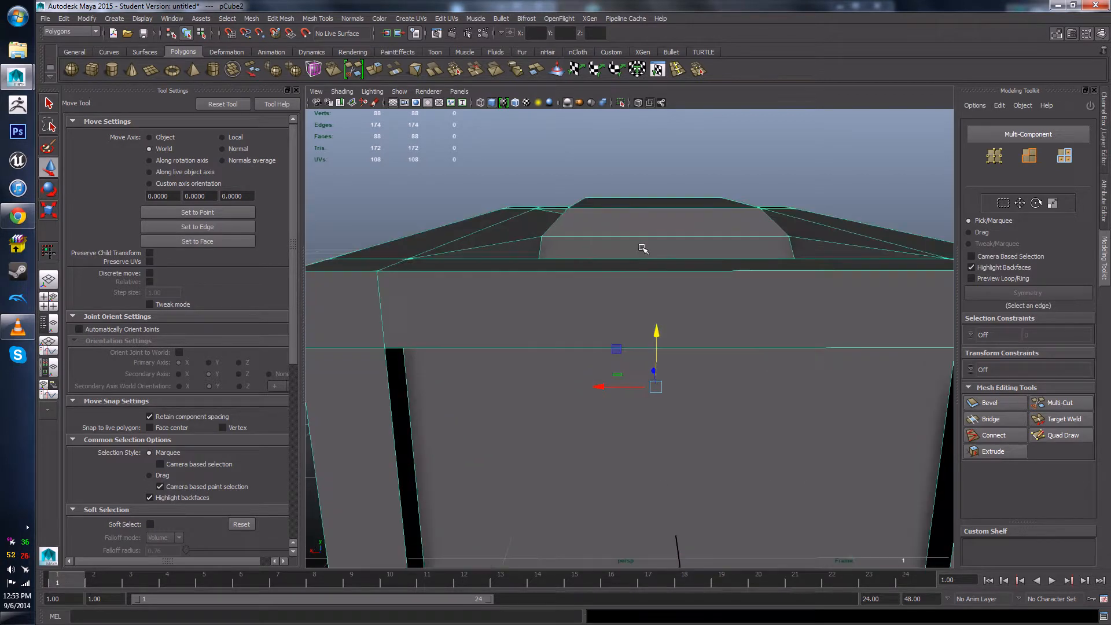
pyautogui.keyDown('alt'); pyautogui.moveTo(647, 226); pyautogui.dragTo(641, 230); pyautogui.keyUp('alt')
pyautogui.moveTo(641, 230); pyautogui.dragTo(659, 231, button='right')
pyautogui.click(659, 231)
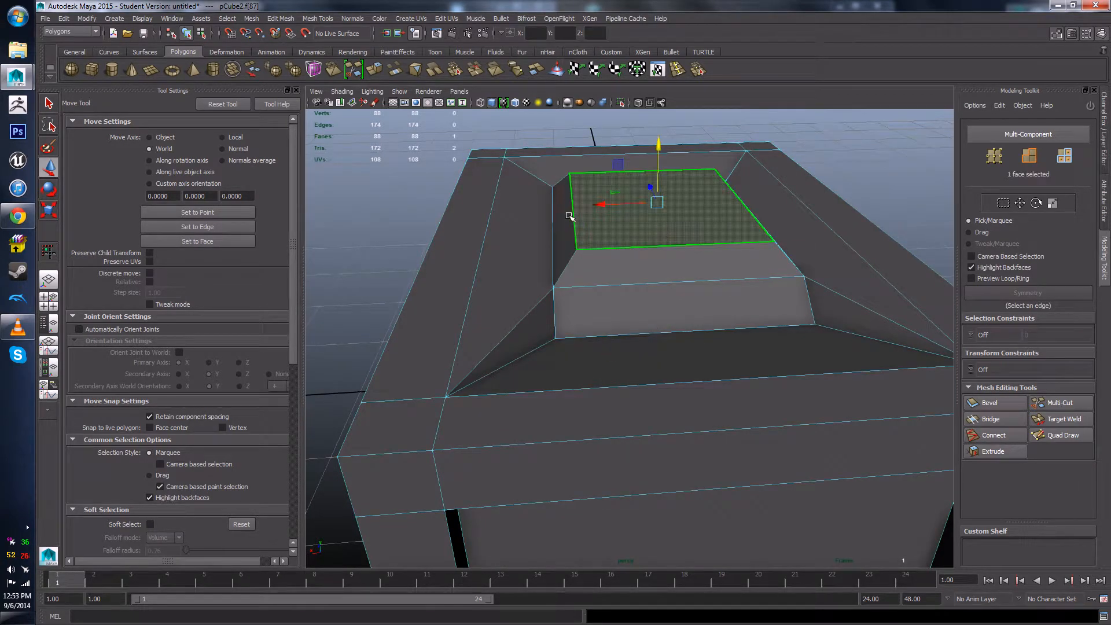
pyautogui.press('r')
pyautogui.moveTo(711, 202); pyautogui.dragTo(695, 200)
pyautogui.moveTo(678, 251); pyautogui.dragTo(680, 250, button='right')
pyautogui.scroll(-6, 718, 232)
pyautogui.click(744, 218)
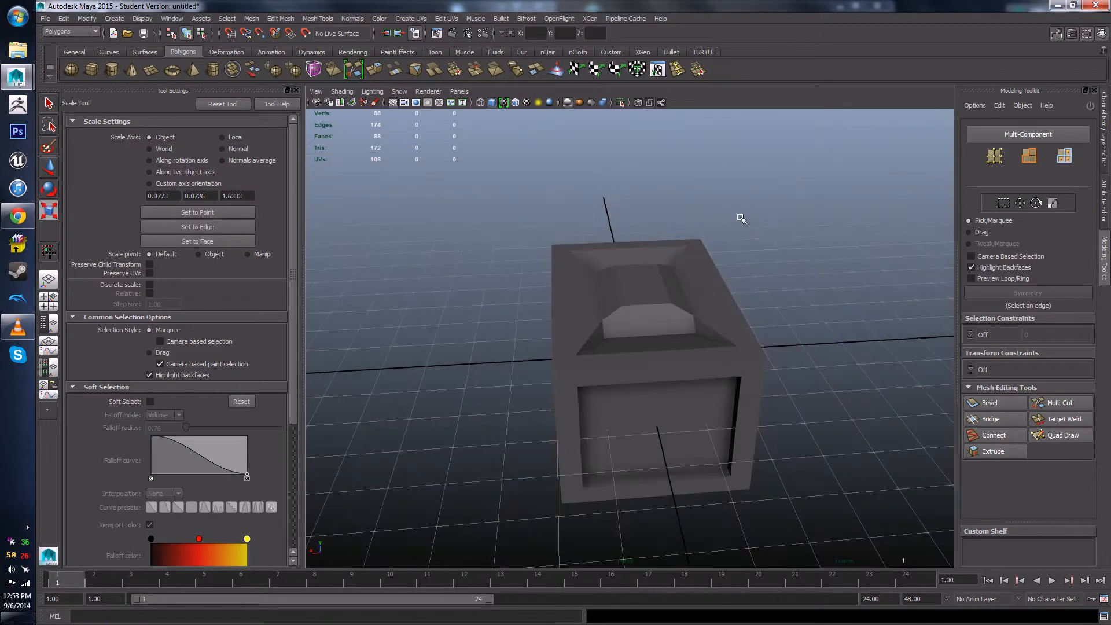
# - Inspect the reshaped raised panel and the whole box from above and from several sides
pyautogui.scroll(-5, 744, 218)
pyautogui.keyDown('alt'); pyautogui.moveTo(744, 218); pyautogui.dragTo(870, 271); pyautogui.keyUp('alt')
pyautogui.scroll(5, 862, 283)
pyautogui.keyDown('alt'); pyautogui.moveTo(818, 344); pyautogui.dragTo(764, 347); pyautogui.keyUp('alt')
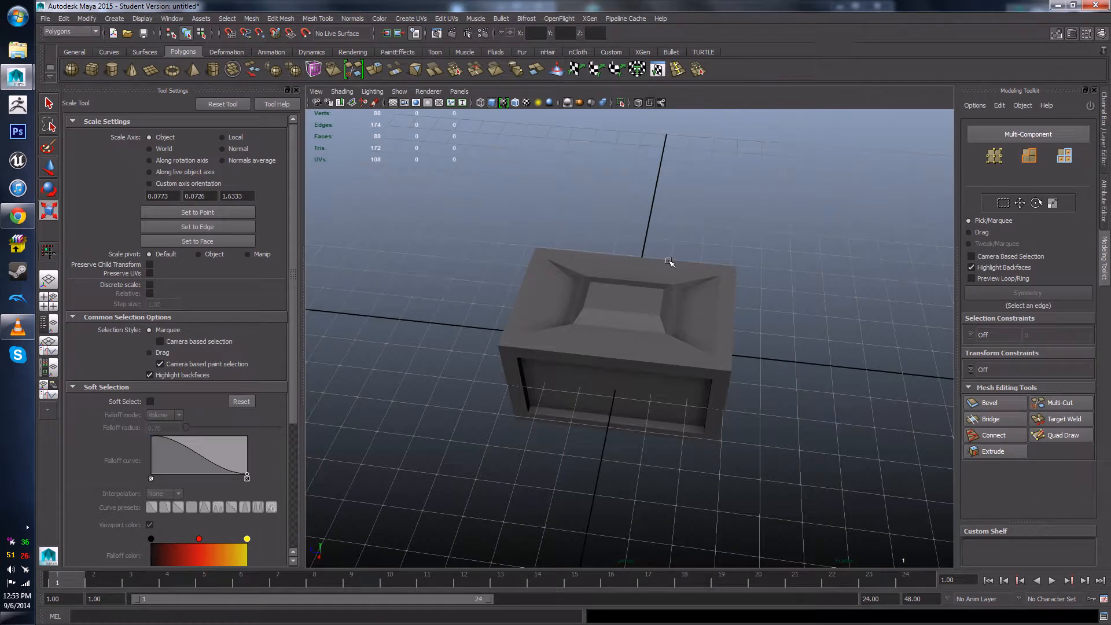
pyautogui.keyDown('alt'); pyautogui.moveTo(680, 294); pyautogui.dragTo(650, 296); pyautogui.keyUp('alt')
pyautogui.scroll(-4, 645, 298)
pyautogui.keyDown('alt'); pyautogui.moveTo(521, 337); pyautogui.dragTo(607, 361); pyautogui.keyUp('alt')
pyautogui.scroll(6, 607, 360)
pyautogui.click(604, 370)
pyautogui.click(809, 273)
pyautogui.scroll(-5, 808, 289)
pyautogui.keyDown('alt'); pyautogui.moveTo(795, 353); pyautogui.dragTo(602, 331); pyautogui.keyUp('alt')
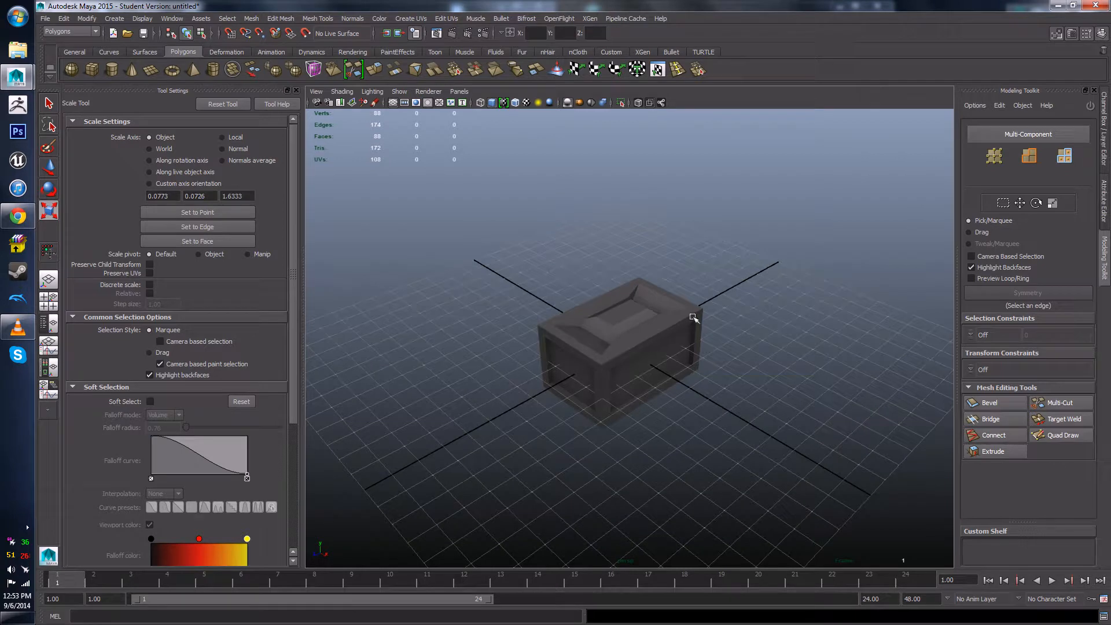
pyautogui.keyDown('alt'); pyautogui.moveTo(693, 318); pyautogui.dragTo(619, 408); pyautogui.keyUp('alt')
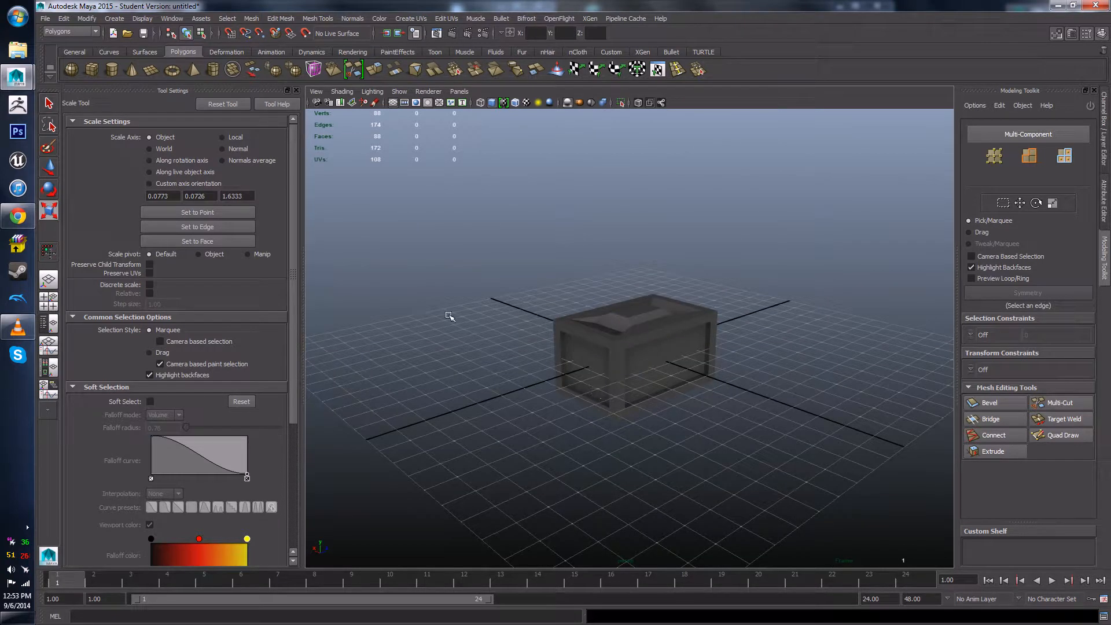
pyautogui.keyDown('alt'); pyautogui.moveTo(449, 316); pyautogui.dragTo(554, 341); pyautogui.keyUp('alt')
pyautogui.scroll(5, 554, 341)
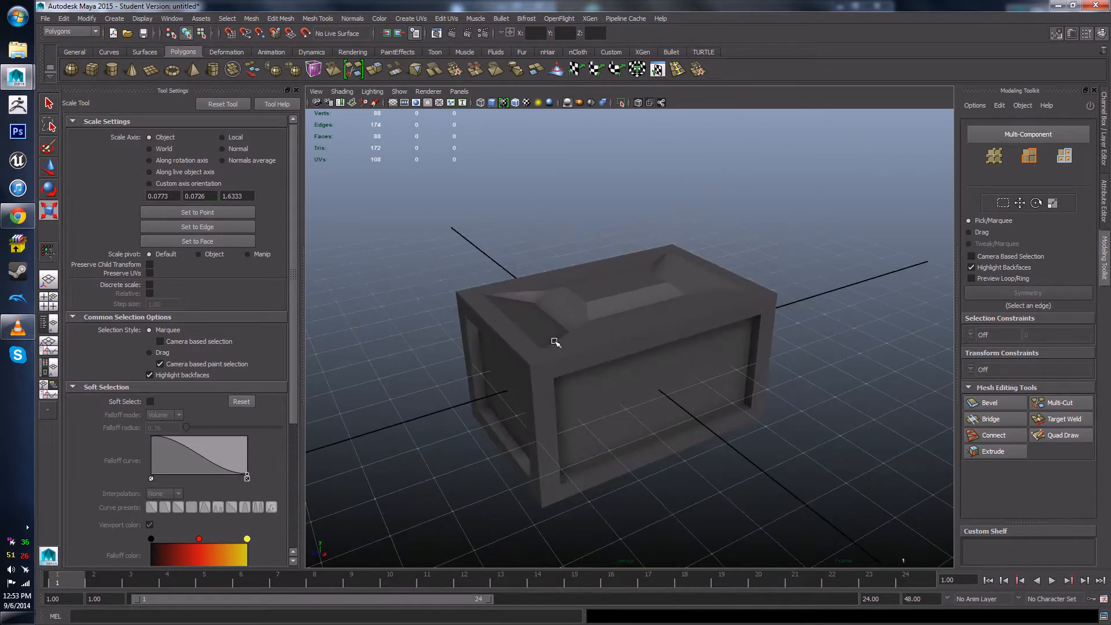
# - In edge mode, select the outer top rim edges along one long side of the box
pyautogui.click(554, 342)
pyautogui.scroll(4, 545, 372)
pyautogui.moveTo(573, 343); pyautogui.dragTo(572, 324, button='right')
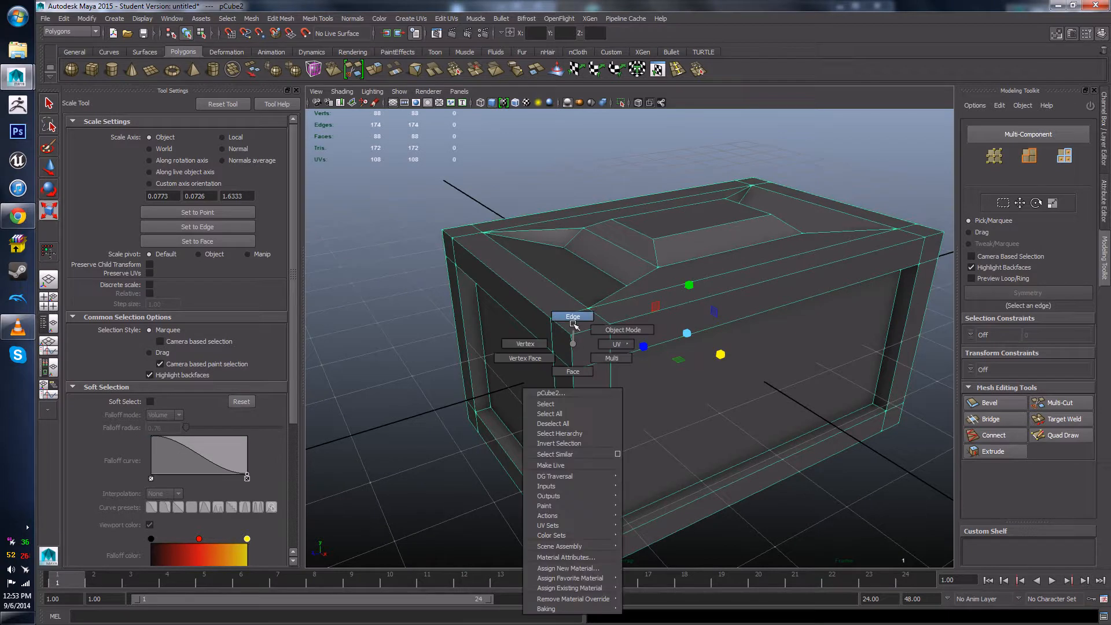
pyautogui.click(587, 325)
pyautogui.keyDown('shift'); pyautogui.click(649, 319); pyautogui.keyUp('shift')
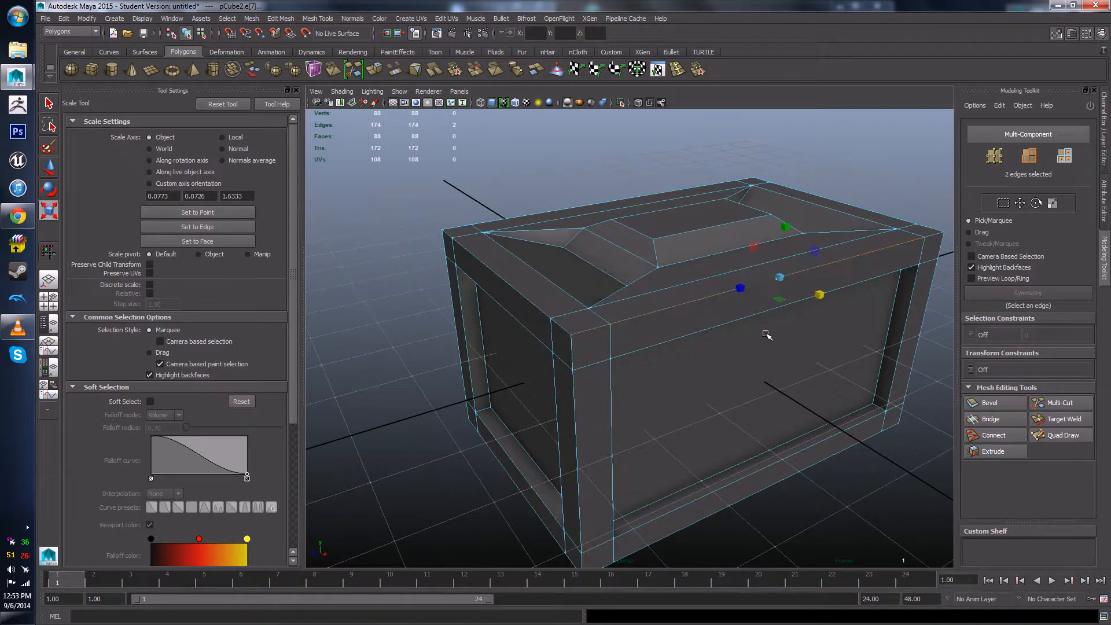
pyautogui.keyDown('alt'); pyautogui.moveTo(767, 335); pyautogui.dragTo(627, 327); pyautogui.keyUp('alt')
pyautogui.keyDown('shift'); pyautogui.click(686, 374); pyautogui.keyUp('shift')
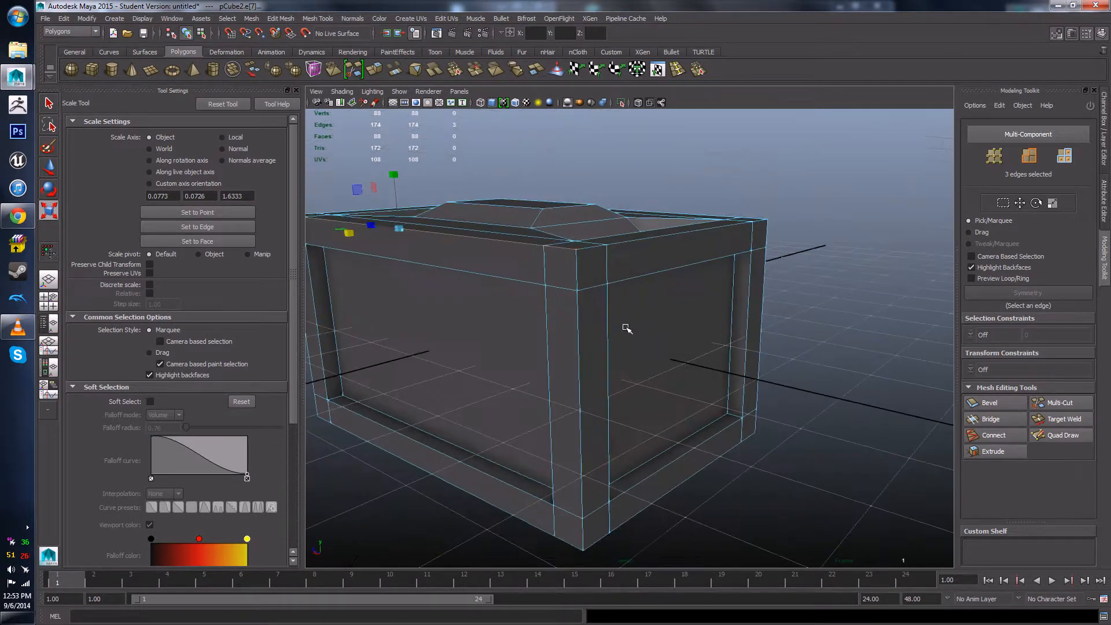
# - Add the outer top rim edges of the box's remaining sides to the edge selection
pyautogui.keyDown('shift'); pyautogui.click(592, 254); pyautogui.keyUp('shift')
pyautogui.keyDown('shift'); pyautogui.click(655, 242); pyautogui.keyUp('shift')
pyautogui.keyDown('alt'); pyautogui.moveTo(711, 269); pyautogui.dragTo(644, 317); pyautogui.keyUp('alt')
pyautogui.keyDown('shift'); pyautogui.click(700, 337); pyautogui.keyUp('shift')
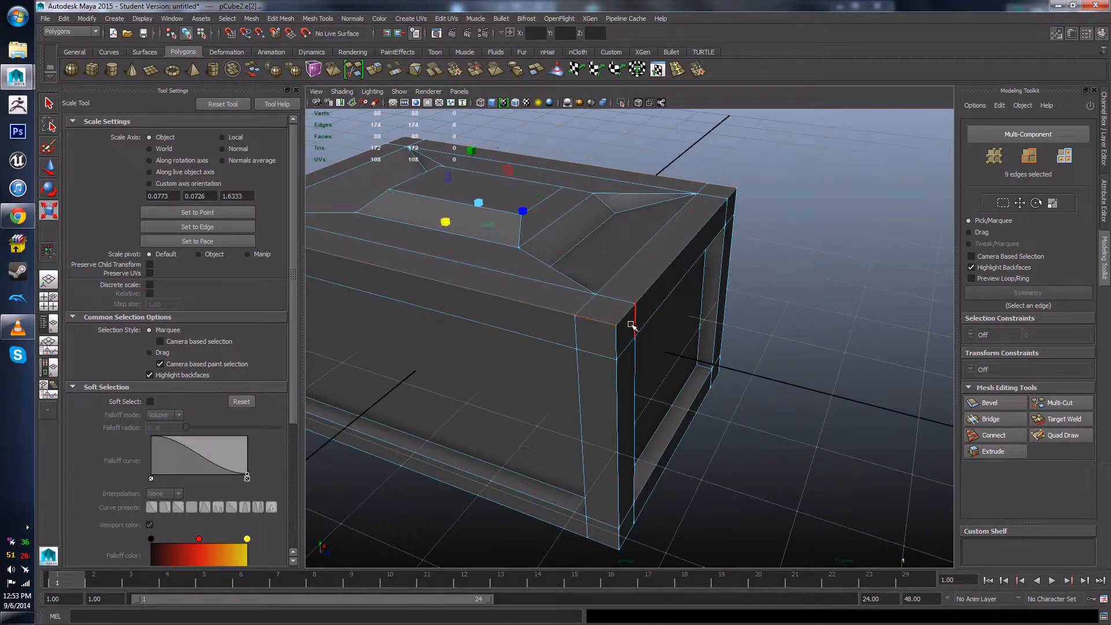
pyautogui.keyDown('shift'); pyautogui.click(623, 322); pyautogui.keyUp('shift')
pyautogui.keyDown('alt'); pyautogui.moveTo(706, 293); pyautogui.dragTo(630, 289); pyautogui.keyUp('alt')
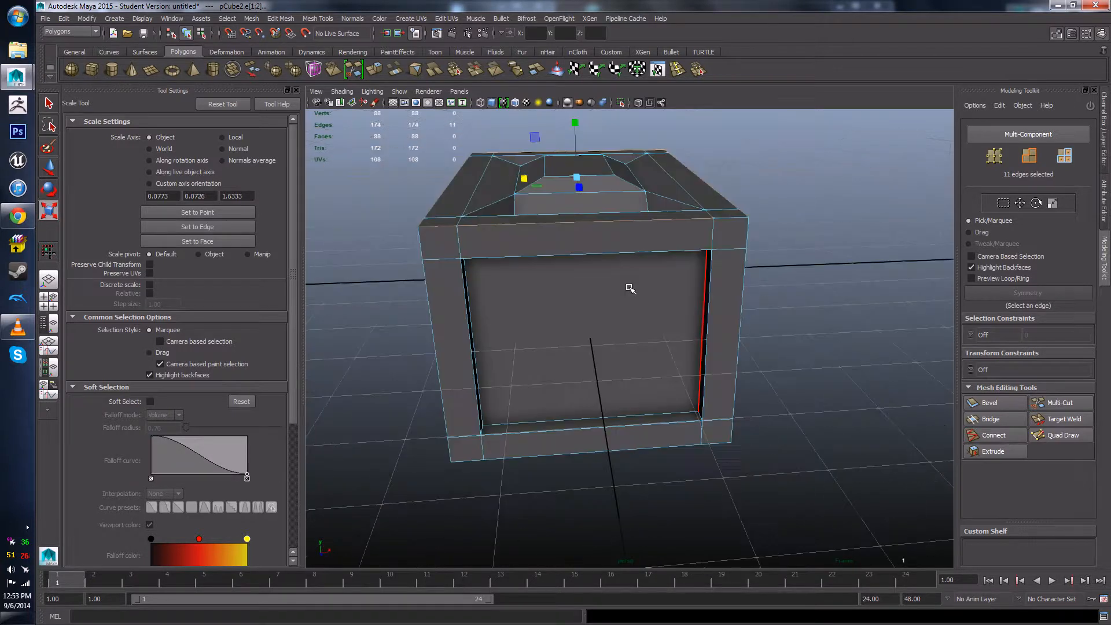
pyautogui.keyDown('shift'); pyautogui.click(721, 215); pyautogui.keyUp('shift')
pyautogui.keyDown('alt'); pyautogui.moveTo(707, 282); pyautogui.dragTo(634, 270); pyautogui.keyUp('alt')
# - Add the vertical outer edges at two of the box's corners, including their short end segments, to the edge selection
pyautogui.keyDown('shift'); pyautogui.click(669, 258); pyautogui.keyUp('shift')
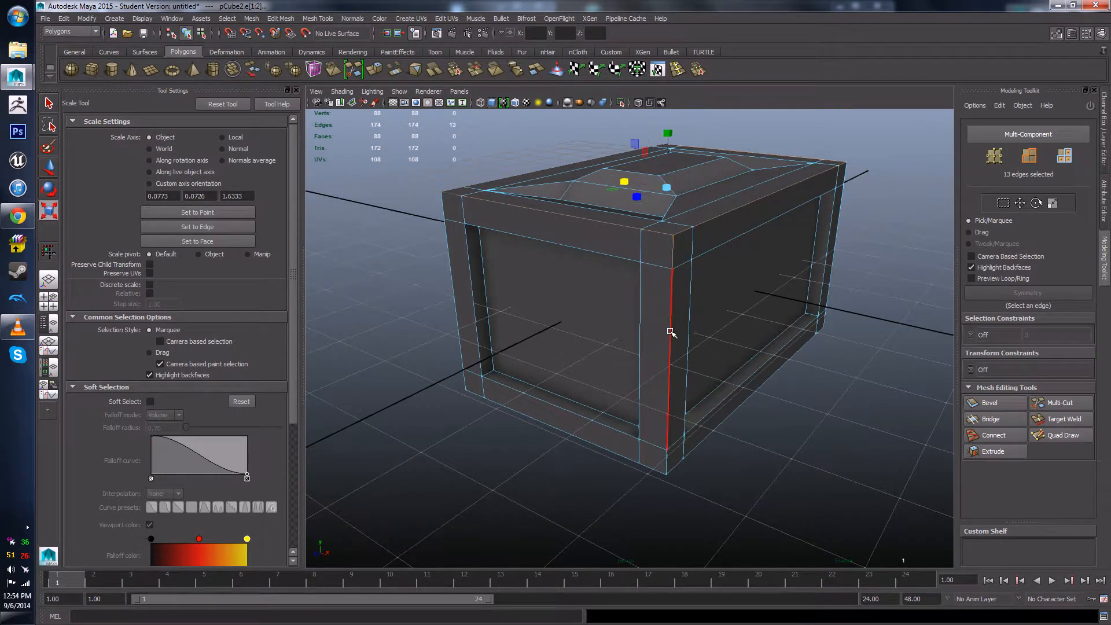
pyautogui.keyDown('shift'); pyautogui.click(669, 330); pyautogui.keyUp('shift')
pyautogui.keyDown('shift'); pyautogui.click(664, 461); pyautogui.keyUp('shift')
pyautogui.keyDown('alt'); pyautogui.moveTo(756, 422); pyautogui.dragTo(542, 274); pyautogui.keyUp('alt')
pyautogui.keyDown('shift'); pyautogui.click(560, 246); pyautogui.keyUp('shift')
pyautogui.keyDown('shift'); pyautogui.click(565, 358); pyautogui.keyUp('shift')
pyautogui.keyDown('shift'); pyautogui.click(579, 477); pyautogui.keyUp('shift')
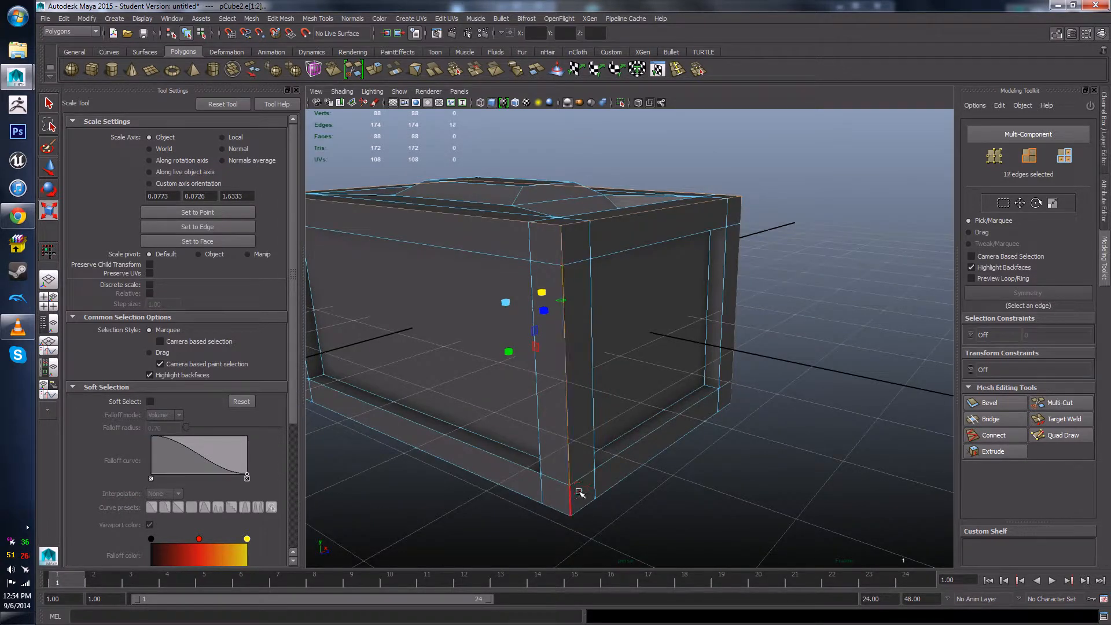
# - Add the vertical outer edges at the box's remaining corners to the edge selection
pyautogui.scroll(-5, 520, 396)
pyautogui.keyDown('alt'); pyautogui.moveTo(579, 408); pyautogui.dragTo(677, 454); pyautogui.keyUp('alt')
pyautogui.scroll(4, 631, 418)
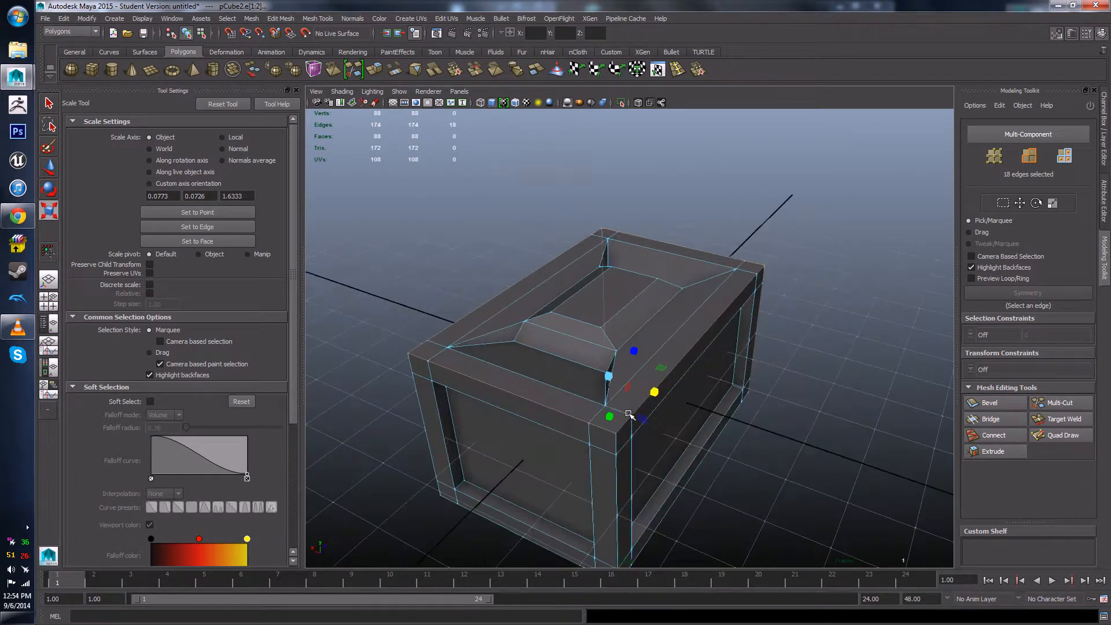
pyautogui.keyDown('alt'); pyautogui.moveTo(630, 416); pyautogui.dragTo(620, 300, button='middle'); pyautogui.keyUp('alt')
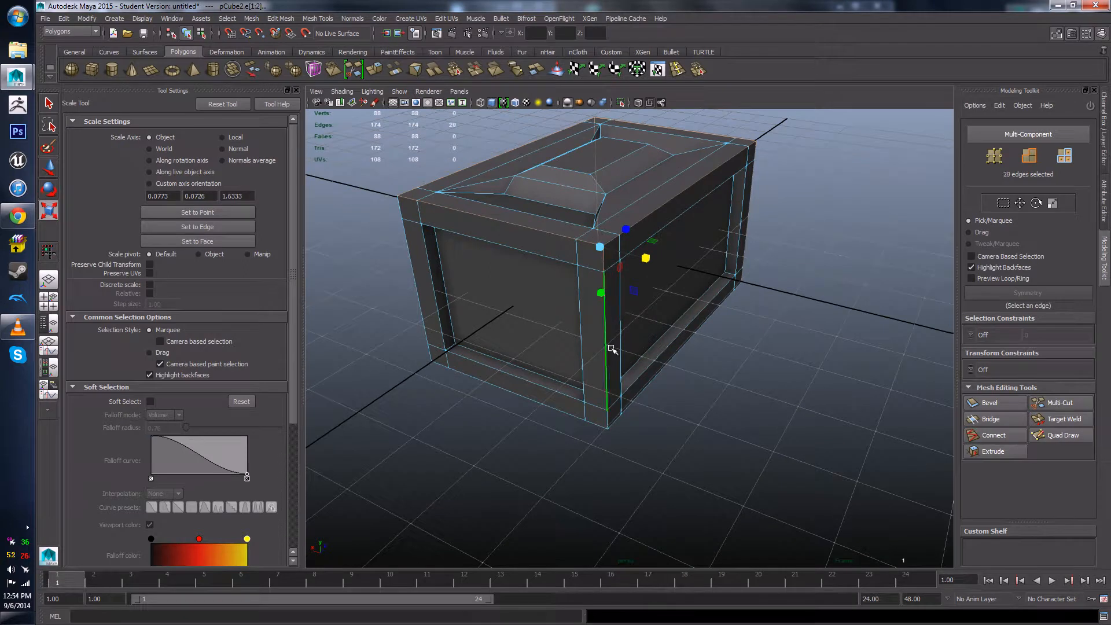
pyautogui.keyDown('shift'); pyautogui.click(609, 423); pyautogui.keyUp('shift')
pyautogui.keyDown('alt'); pyautogui.moveTo(609, 423); pyautogui.dragTo(606, 293); pyautogui.keyUp('alt')
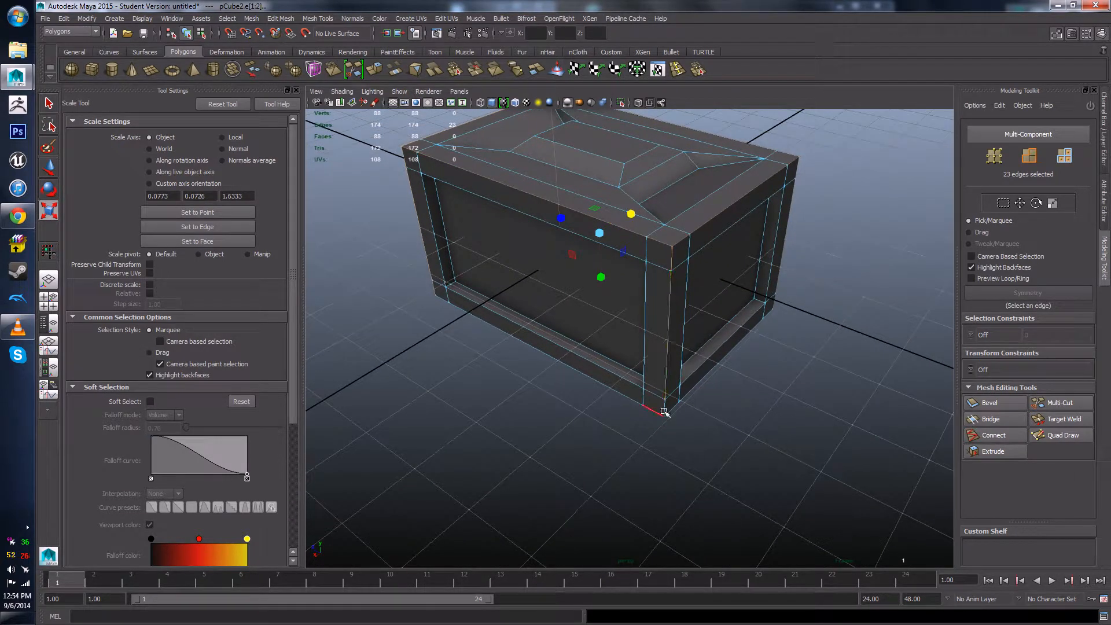
# - Add the outer bottom rim edges all around the box's underside to the edge selection
pyautogui.scroll(-5, 538, 400)
pyautogui.keyDown('alt'); pyautogui.moveTo(538, 400); pyautogui.dragTo(622, 226); pyautogui.keyUp('alt')
pyautogui.scroll(3, 623, 225)
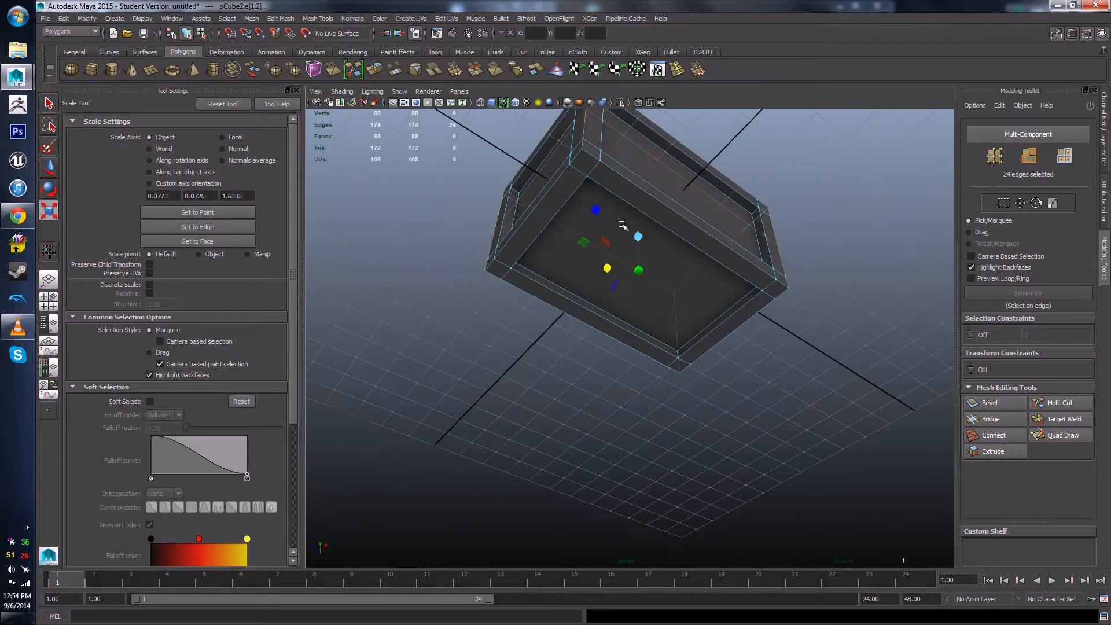
pyautogui.keyDown('alt'); pyautogui.moveTo(623, 225); pyautogui.dragTo(568, 396, button='middle'); pyautogui.keyUp('alt')
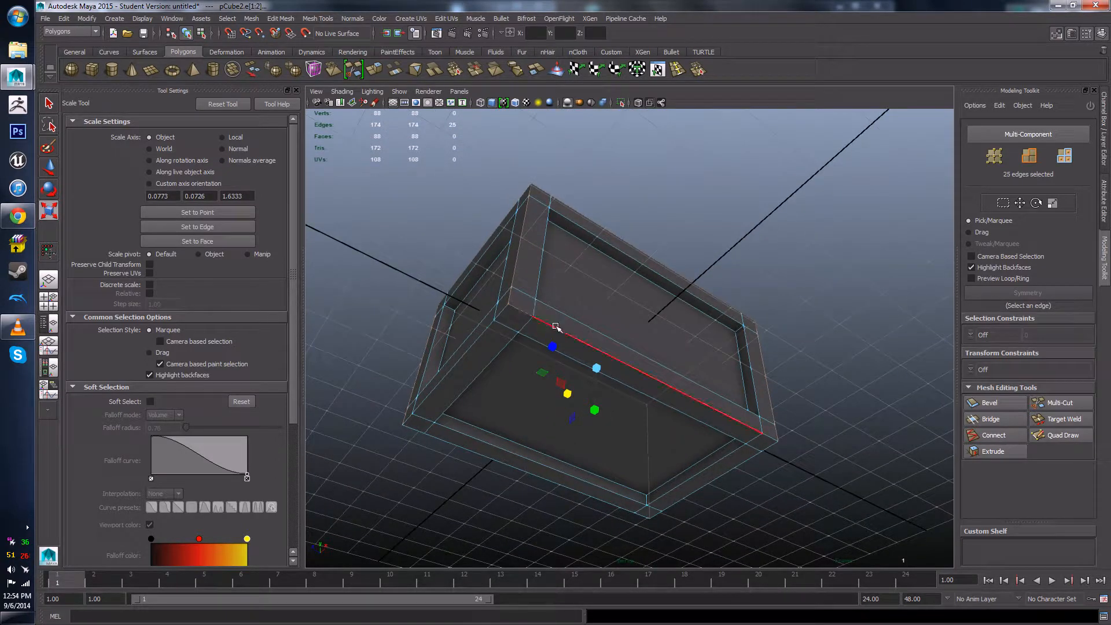
pyautogui.keyDown('shift'); pyautogui.click(555, 327); pyautogui.keyUp('shift')
pyautogui.keyDown('alt'); pyautogui.moveTo(555, 327); pyautogui.dragTo(595, 305); pyautogui.keyUp('alt')
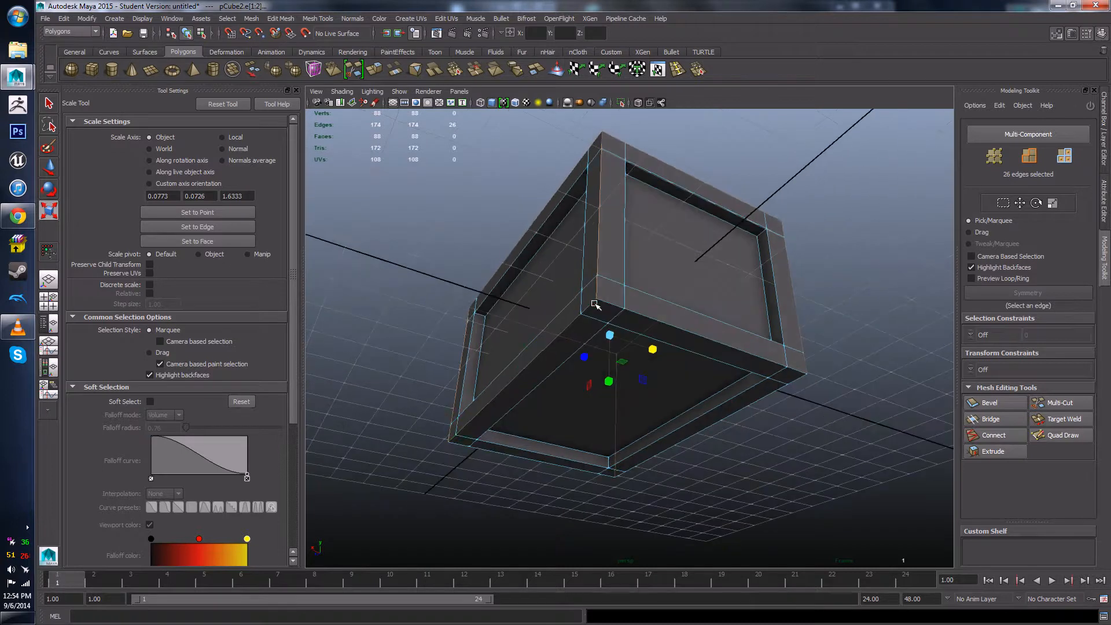
pyautogui.keyDown('shift'); pyautogui.click(662, 316); pyautogui.keyUp('shift')
pyautogui.keyDown('alt'); pyautogui.moveTo(662, 316); pyautogui.dragTo(676, 290); pyautogui.keyUp('alt')
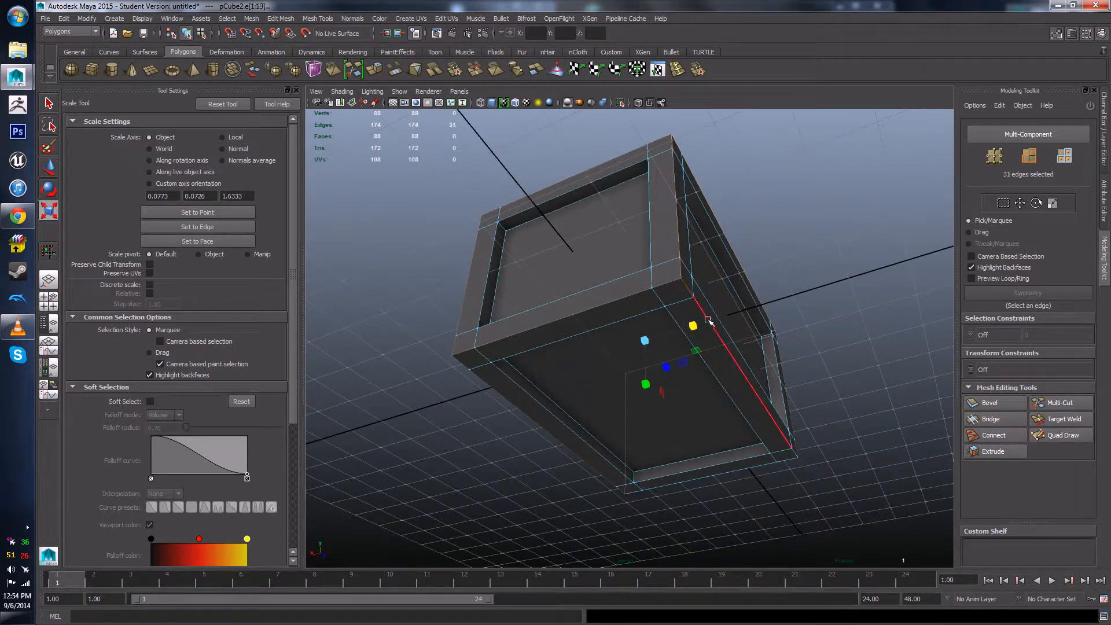
pyautogui.keyDown('alt'); pyautogui.moveTo(762, 369); pyautogui.dragTo(648, 337); pyautogui.keyUp('alt')
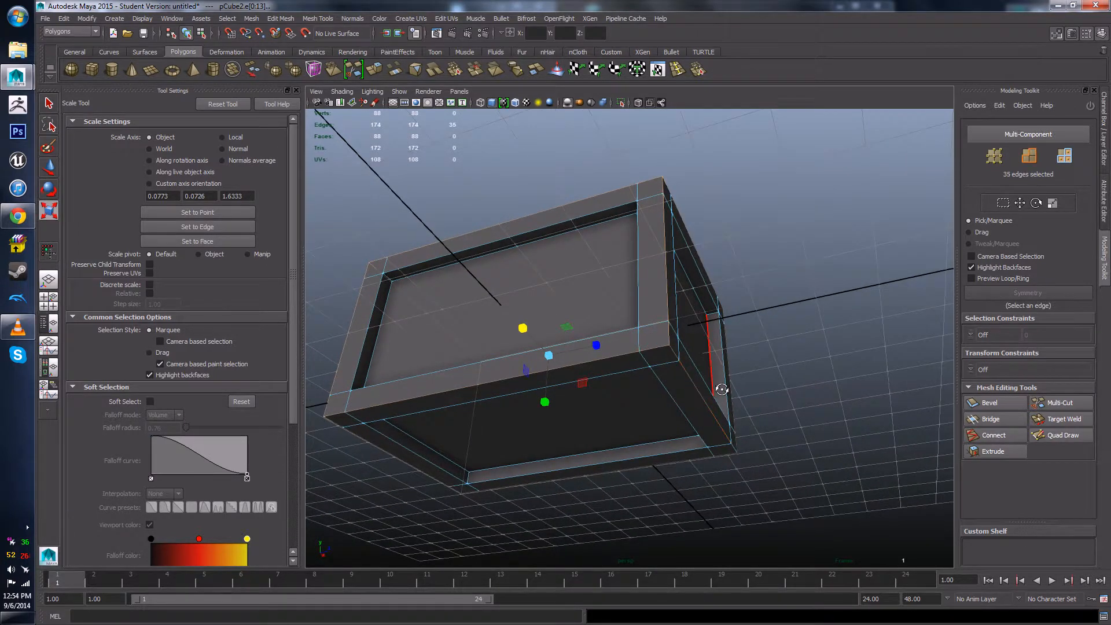
pyautogui.keyDown('alt'); pyautogui.moveTo(721, 389); pyautogui.dragTo(586, 302); pyautogui.keyUp('alt')
pyautogui.keyDown('shift'); pyautogui.click(637, 339); pyautogui.keyUp('shift')
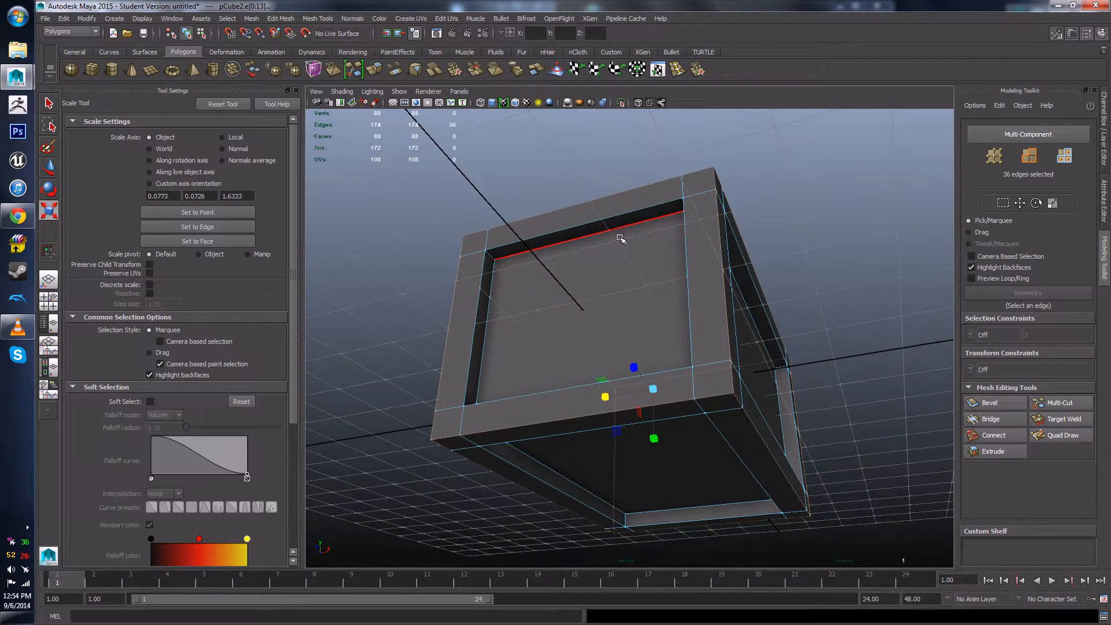
# - Check the selected outer edges of the box, then bevel them with one segment and a fractional offset of about 0.85
pyautogui.keyDown('alt'); pyautogui.moveTo(621, 239); pyautogui.dragTo(617, 269); pyautogui.keyUp('alt')
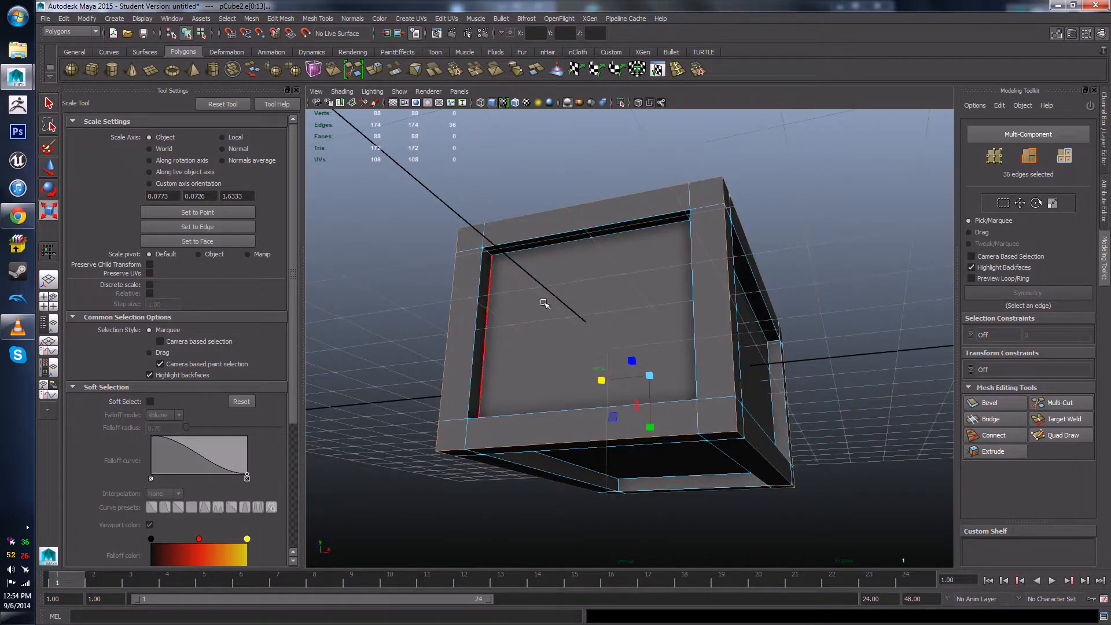
pyautogui.click(650, 102)
pyautogui.click(649, 101)
pyautogui.click(650, 102)
pyautogui.keyDown('alt'); pyautogui.moveTo(618, 248); pyautogui.dragTo(640, 310); pyautogui.keyUp('alt')
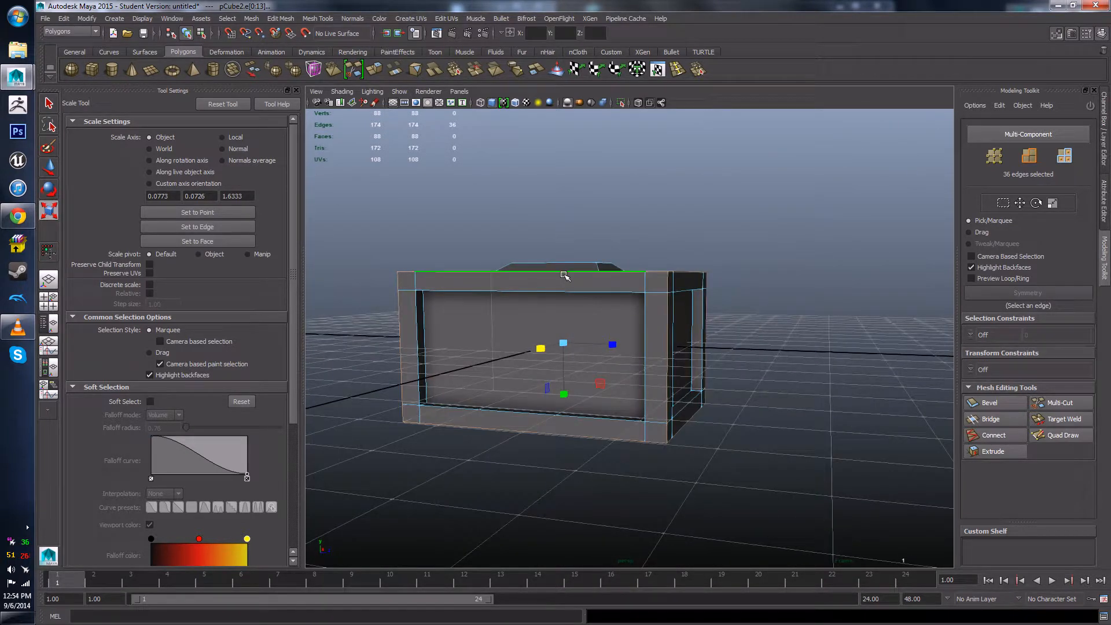
pyautogui.keyDown('alt'); pyautogui.moveTo(566, 275); pyautogui.dragTo(654, 245); pyautogui.keyUp('alt')
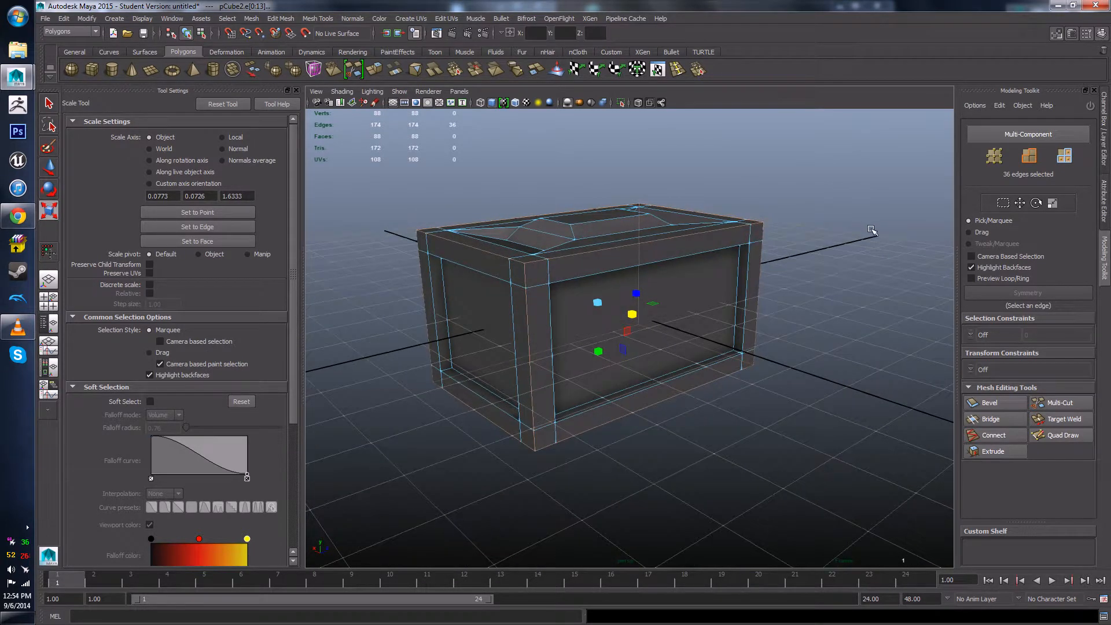
pyautogui.click(1001, 404)
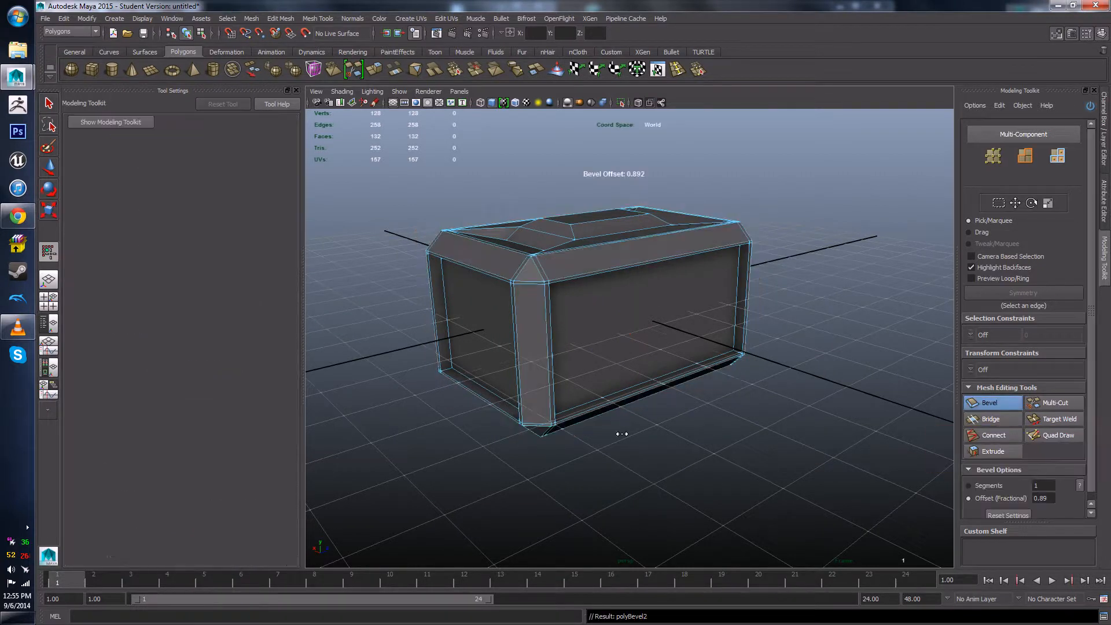
pyautogui.keyDown('alt'); pyautogui.moveTo(724, 395); pyautogui.dragTo(635, 410); pyautogui.keyUp('alt')
pyautogui.keyDown('alt'); pyautogui.moveTo(639, 418); pyautogui.dragTo(632, 363); pyautogui.keyUp('alt')
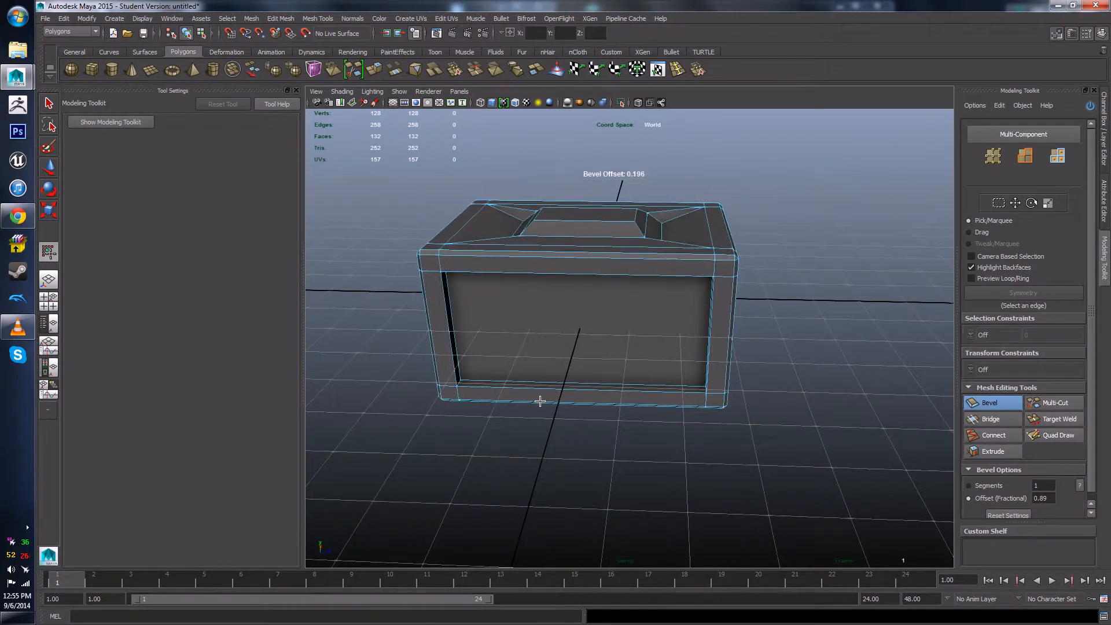
pyautogui.keyDown('alt'); pyautogui.moveTo(539, 401); pyautogui.dragTo(511, 425); pyautogui.keyUp('alt')
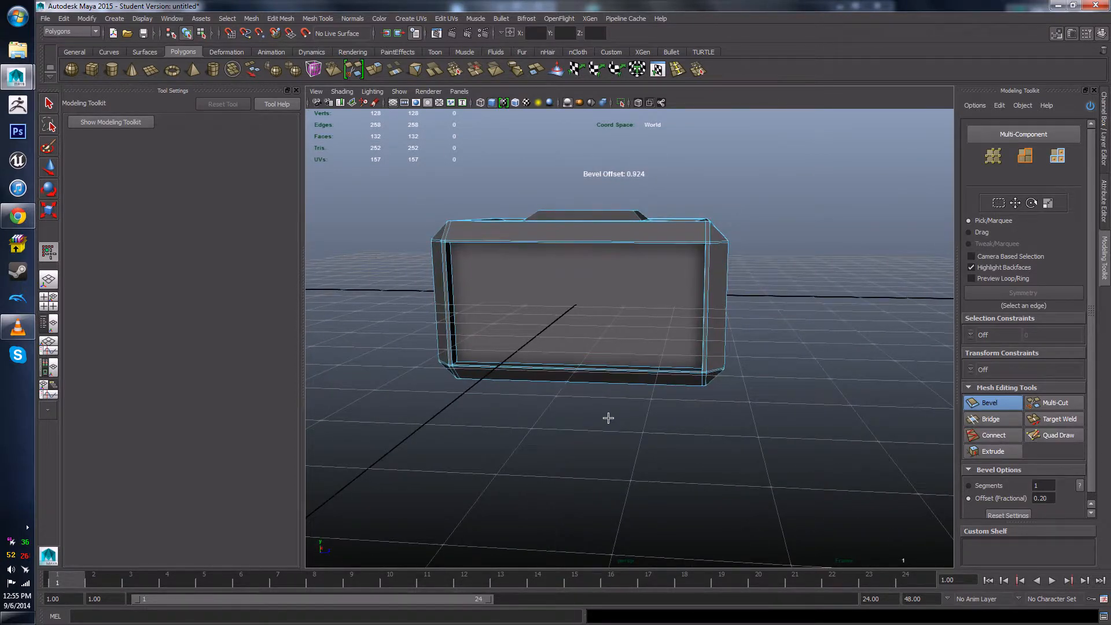
pyautogui.keyDown('alt'); pyautogui.moveTo(611, 417); pyautogui.dragTo(662, 431); pyautogui.keyUp('alt')
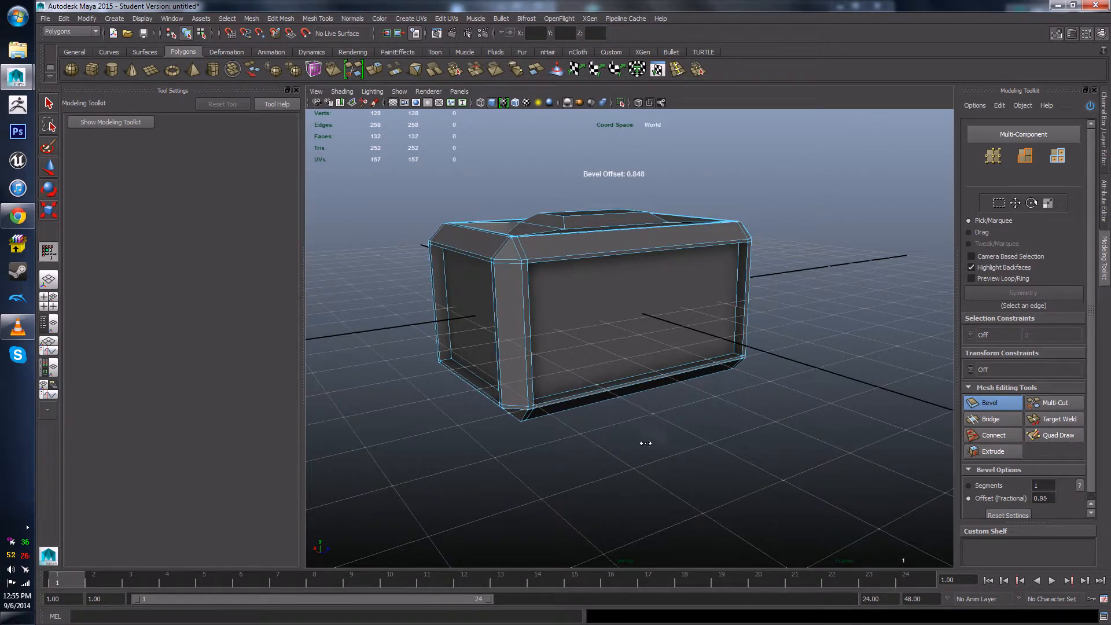
# - Return to object mode and deselect the bevelled box
pyautogui.keyDown('alt'); pyautogui.moveTo(645, 442); pyautogui.dragTo(613, 278); pyautogui.keyUp('alt')
pyautogui.rightClick(631, 265)
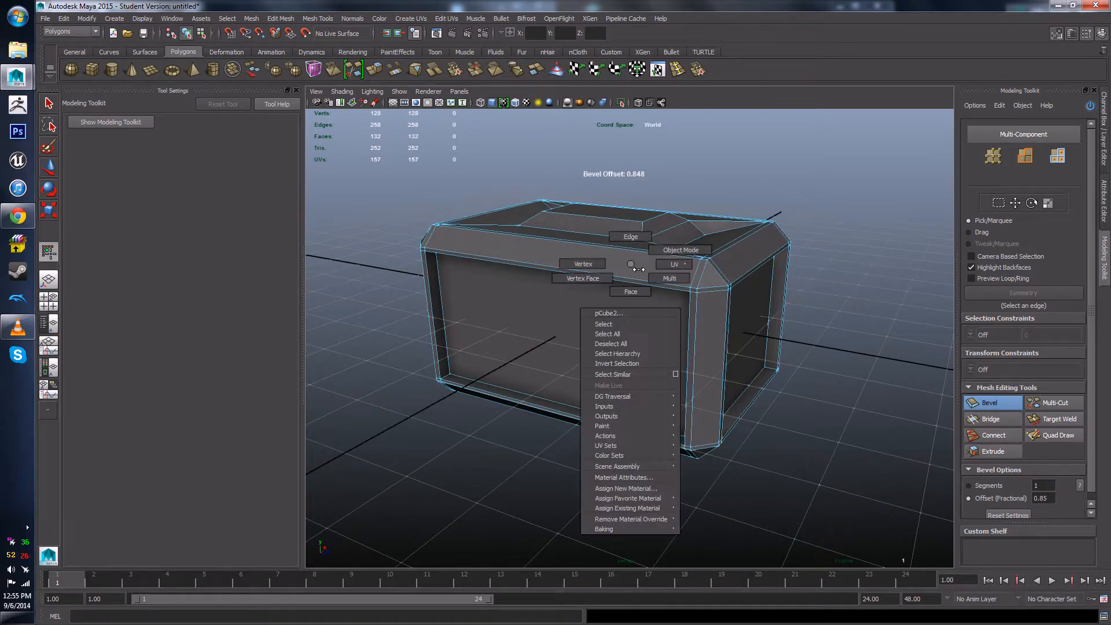
pyautogui.moveTo(639, 269); pyautogui.dragTo(678, 248, button='right')
pyautogui.scroll(-3, 686, 260)
pyautogui.click(754, 218)
pyautogui.keyDown('alt'); pyautogui.moveTo(754, 219); pyautogui.dragTo(673, 301); pyautogui.keyUp('alt')
pyautogui.scroll(3, 652, 325)
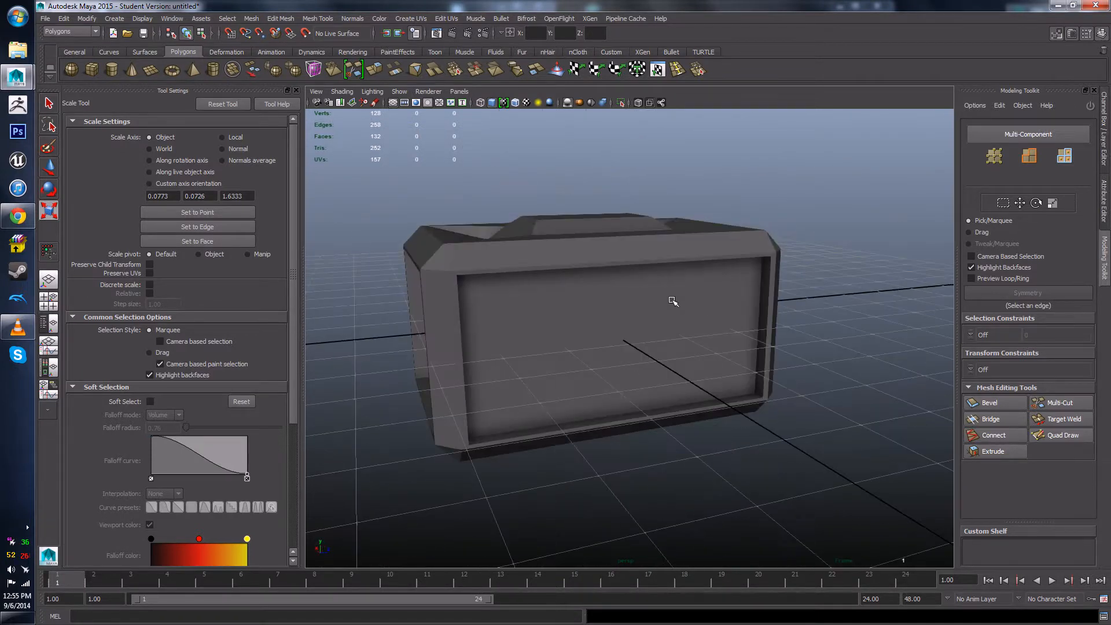
# - Select the box and examine the bevelled geometry around its top corners up close
pyautogui.click(673, 301)
pyautogui.keyDown('alt'); pyautogui.moveTo(670, 363); pyautogui.dragTo(688, 322); pyautogui.keyUp('alt')
pyautogui.scroll(2, 444, 308)
pyautogui.keyDown('alt'); pyautogui.moveTo(444, 307); pyautogui.dragTo(581, 305, button='middle'); pyautogui.keyUp('alt')
pyautogui.scroll(2, 581, 305)
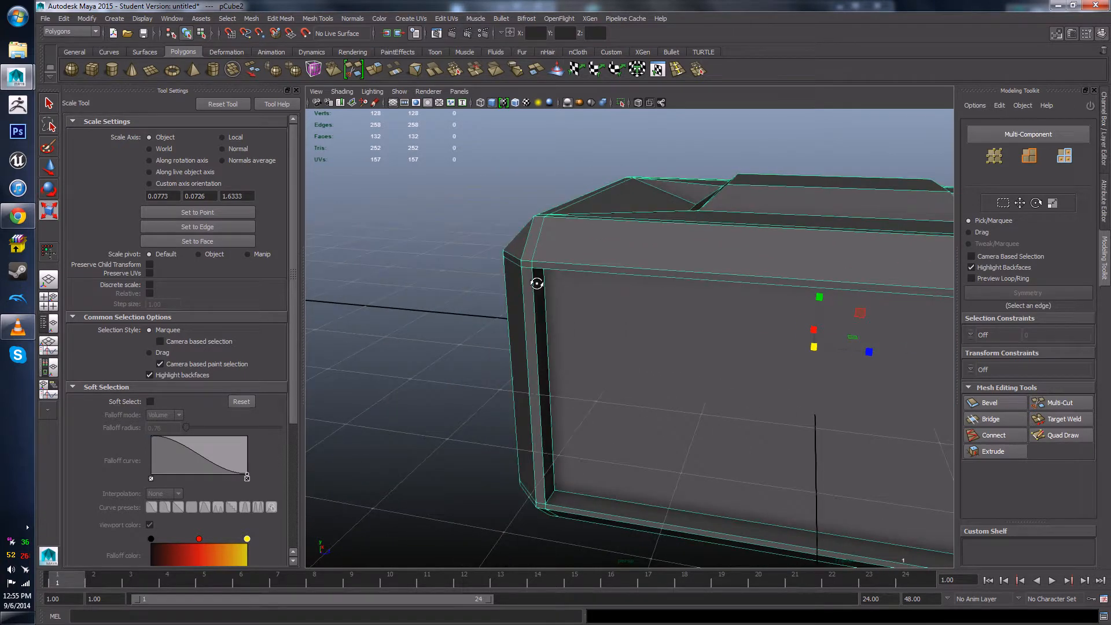
pyautogui.keyDown('alt'); pyautogui.moveTo(537, 284); pyautogui.dragTo(532, 304); pyautogui.keyUp('alt')
pyautogui.scroll(4, 484, 278)
pyautogui.keyDown('alt'); pyautogui.moveTo(481, 275); pyautogui.dragTo(491, 281, button='middle'); pyautogui.keyUp('alt')
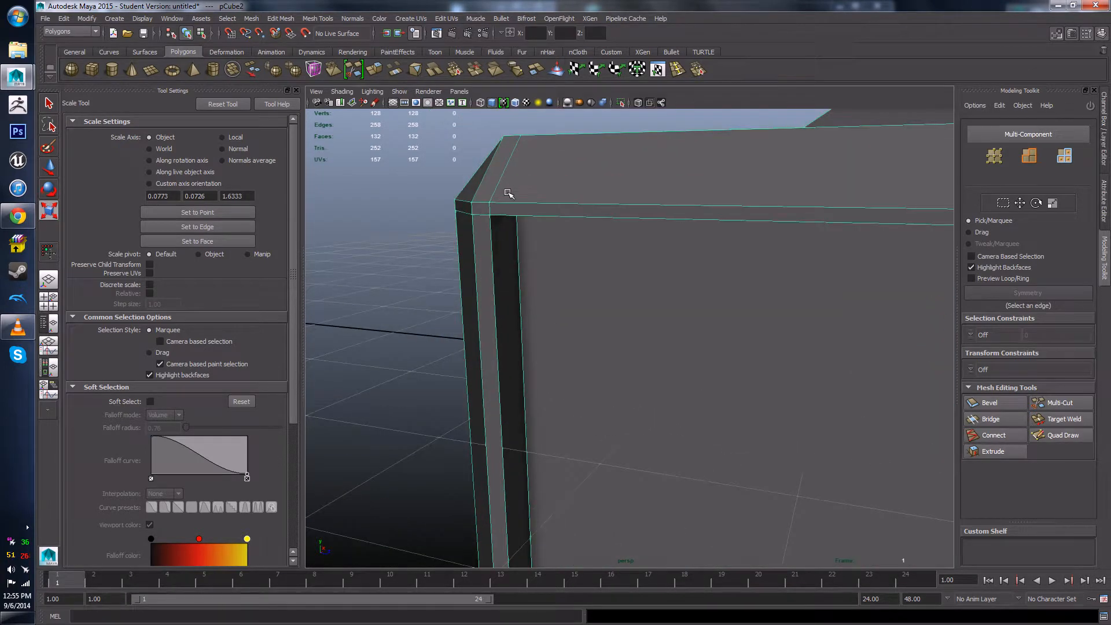
pyautogui.keyDown('alt'); pyautogui.moveTo(508, 192); pyautogui.dragTo(580, 310, button='middle'); pyautogui.keyUp('alt')
pyautogui.scroll(3, 571, 248)
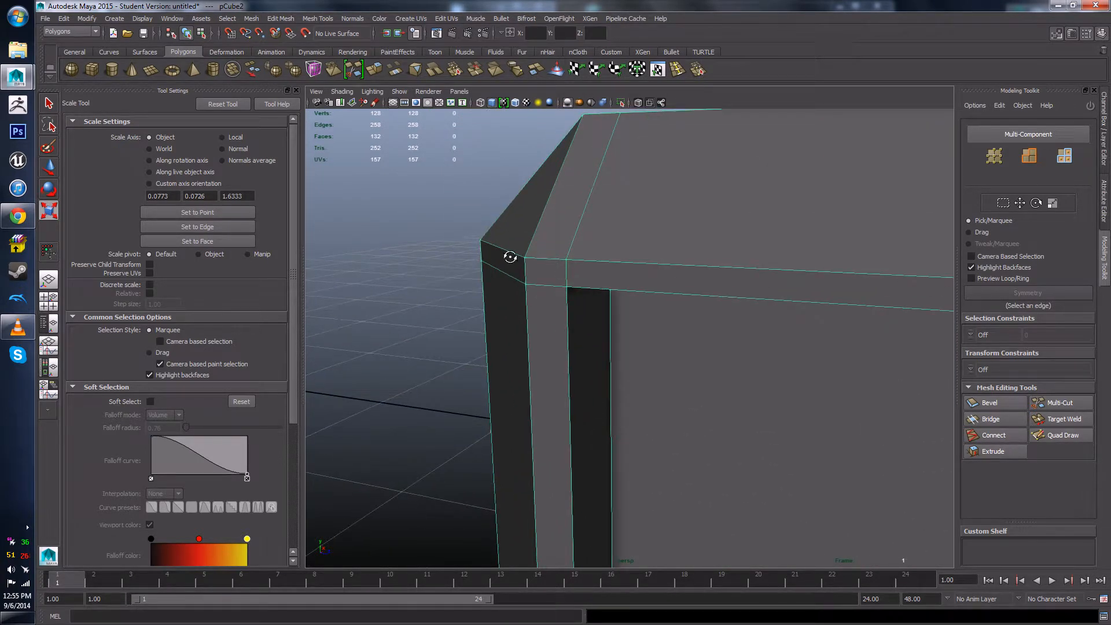
pyautogui.keyDown('alt'); pyautogui.moveTo(510, 257); pyautogui.dragTo(616, 276); pyautogui.keyUp('alt')
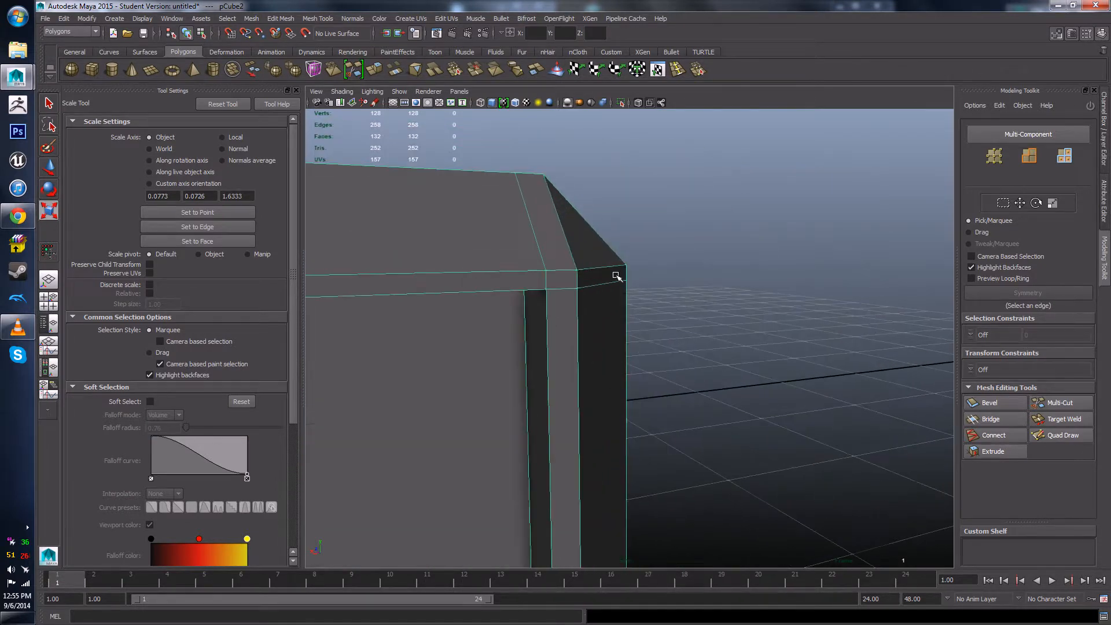
pyautogui.scroll(4, 619, 272)
pyautogui.keyDown('alt'); pyautogui.moveTo(623, 266); pyautogui.dragTo(665, 297, button='middle'); pyautogui.keyUp('alt')
# - Check the closely spaced vertices at a bevelled top corner in vertex mode with the Move tool, then return to object mode
pyautogui.moveTo(642, 272); pyautogui.dragTo(599, 272, button='right')
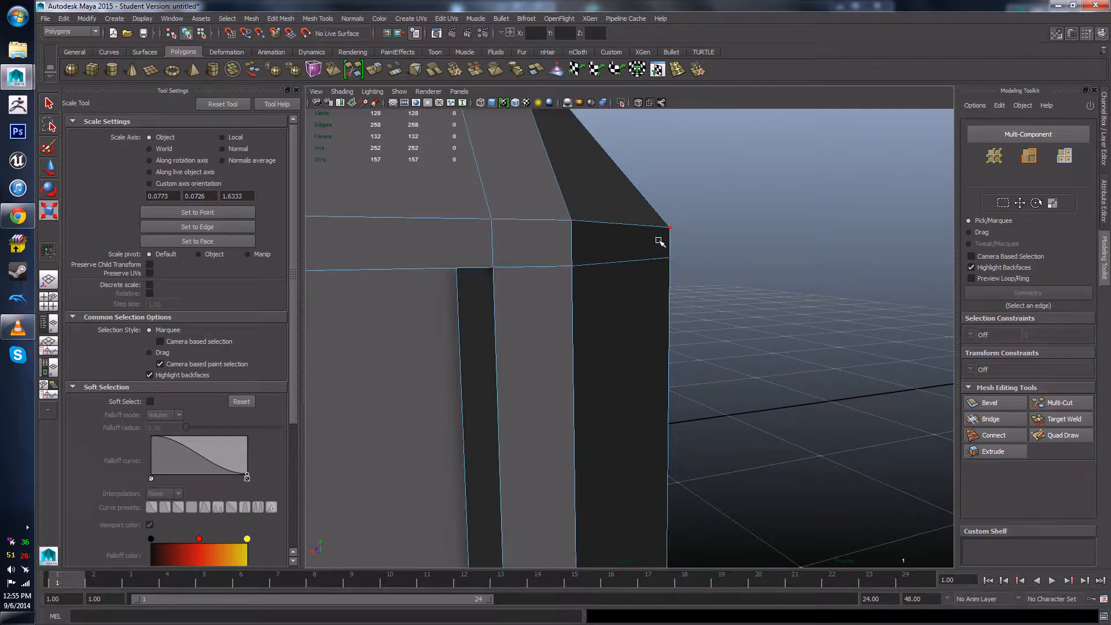
pyautogui.click(669, 257)
pyautogui.press('w')
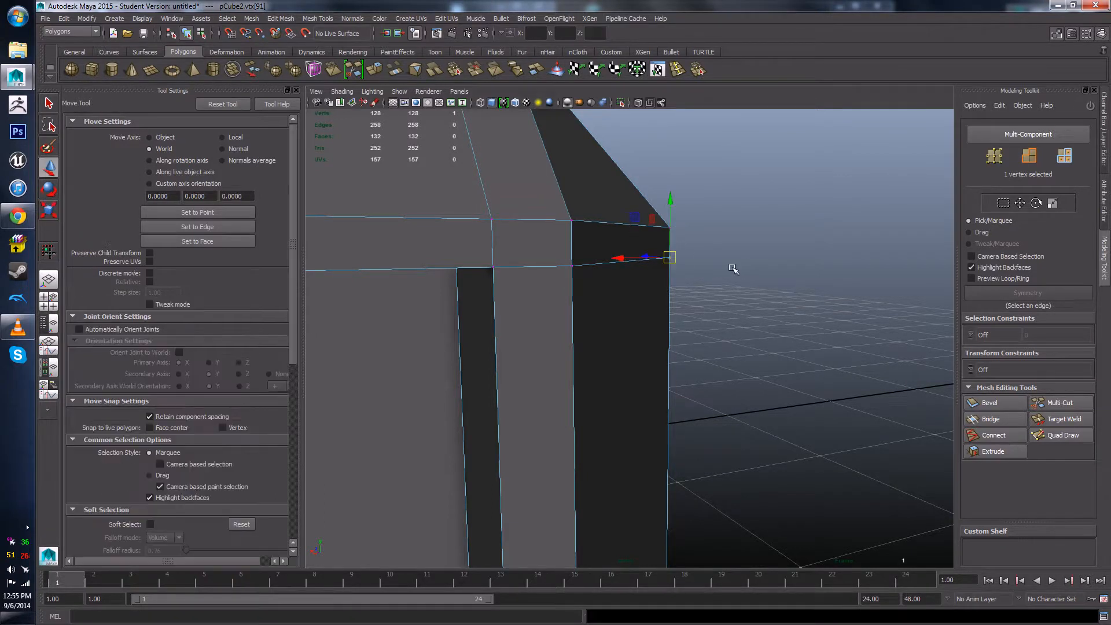
pyautogui.keyDown('alt'); pyautogui.moveTo(707, 250); pyautogui.dragTo(478, 266); pyautogui.keyUp('alt')
pyautogui.click(589, 260)
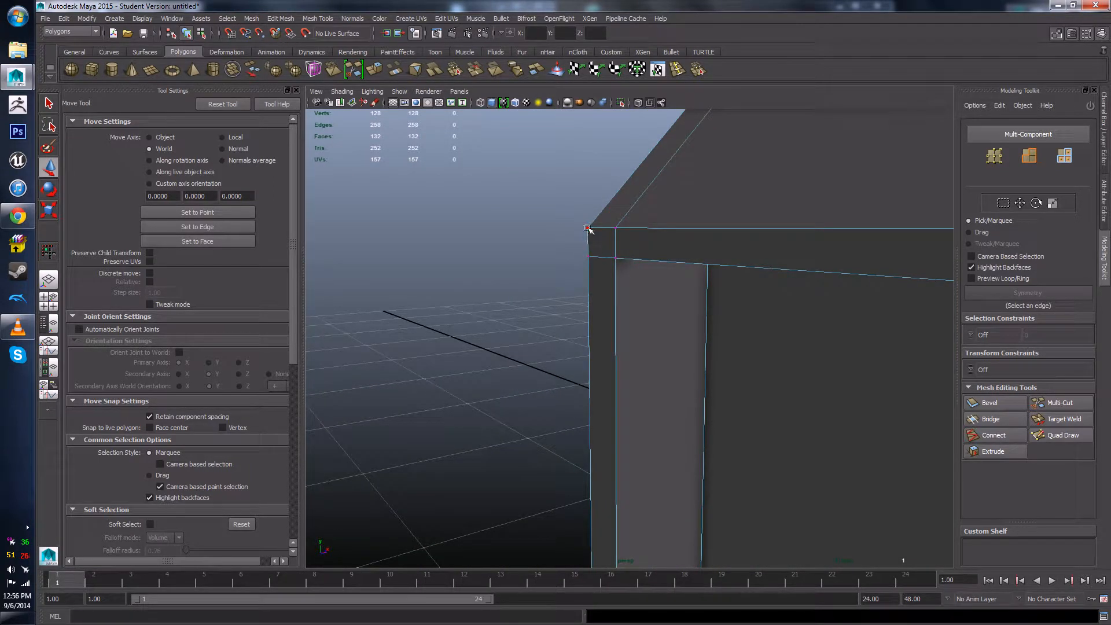
pyautogui.keyDown('alt'); pyautogui.moveTo(586, 215); pyautogui.dragTo(557, 340); pyautogui.keyUp('alt')
pyautogui.scroll(-5, 673, 335)
pyautogui.scroll(4, 672, 312)
pyautogui.scroll(-4, 660, 305)
pyautogui.scroll(4, 756, 332)
pyautogui.scroll(-5, 741, 324)
pyautogui.moveTo(557, 340); pyautogui.dragTo(676, 303, button='right')
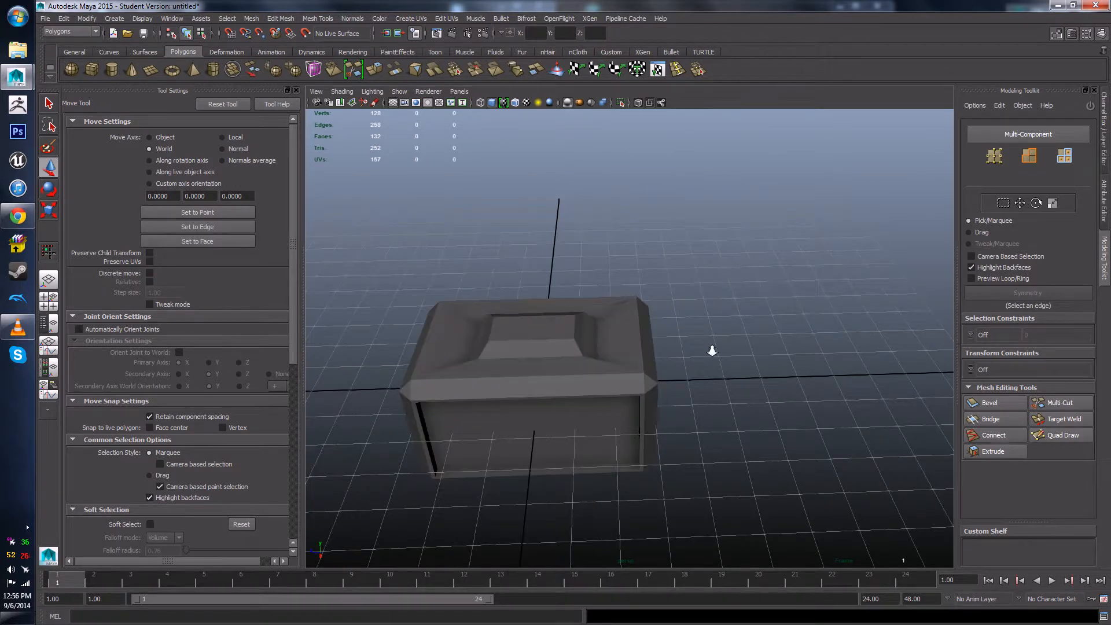
# - Turn on the smooth mesh preview for the box and deselect it
pyautogui.keyDown('alt'); pyautogui.moveTo(712, 350); pyautogui.dragTo(685, 358); pyautogui.keyUp('alt')
pyautogui.click(636, 367)
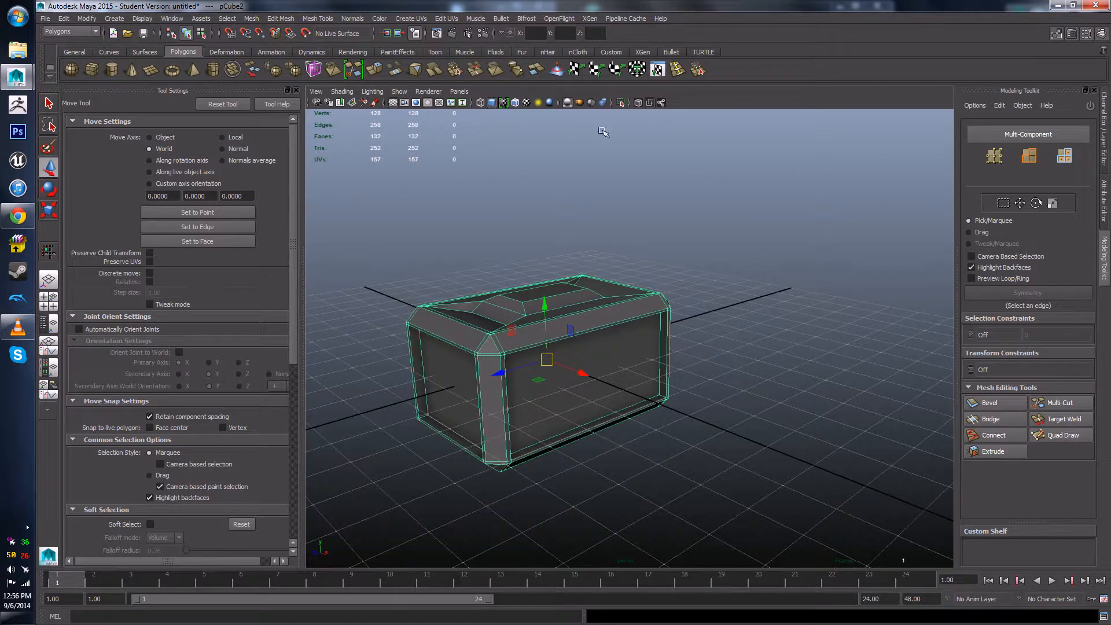
pyautogui.press('3')
pyautogui.click(684, 241)
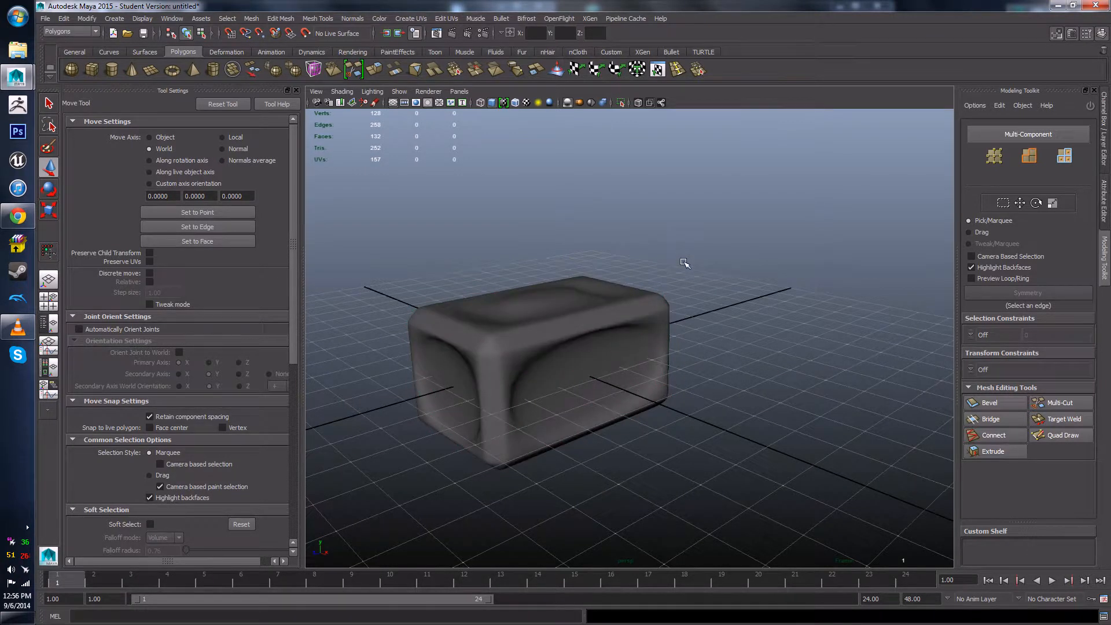
# - Examine the smoothed box from several sides and from below, with and without its wireframe highlighted
pyautogui.keyDown('alt'); pyautogui.moveTo(683, 261); pyautogui.dragTo(618, 333); pyautogui.keyUp('alt')
pyautogui.click(619, 332)
pyautogui.press('f')
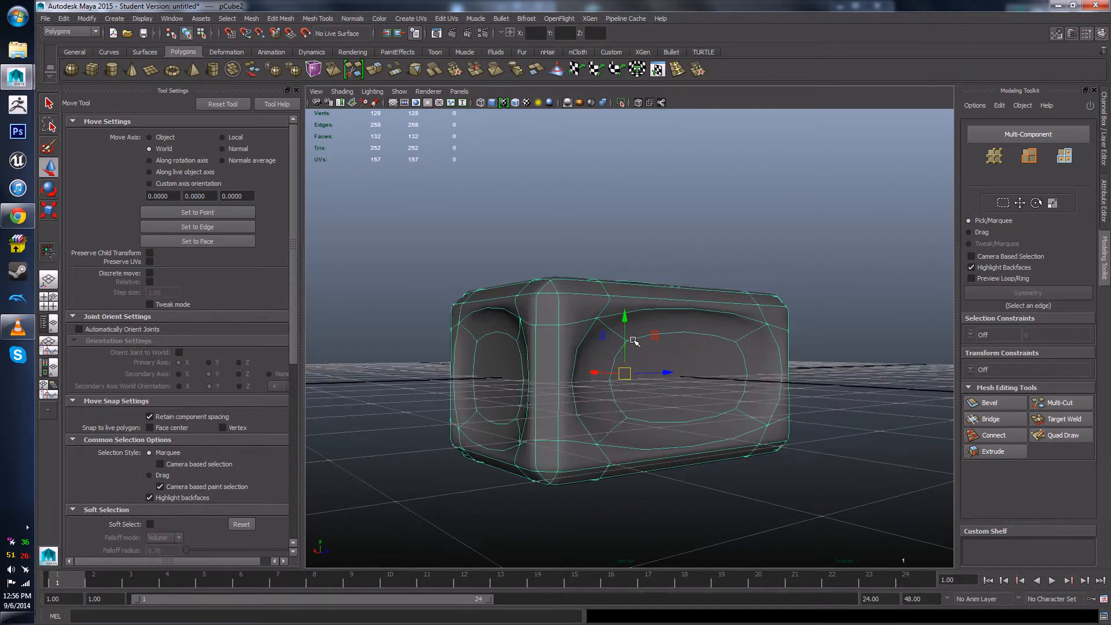
pyautogui.keyDown('alt'); pyautogui.moveTo(692, 415); pyautogui.dragTo(688, 357); pyautogui.keyUp('alt')
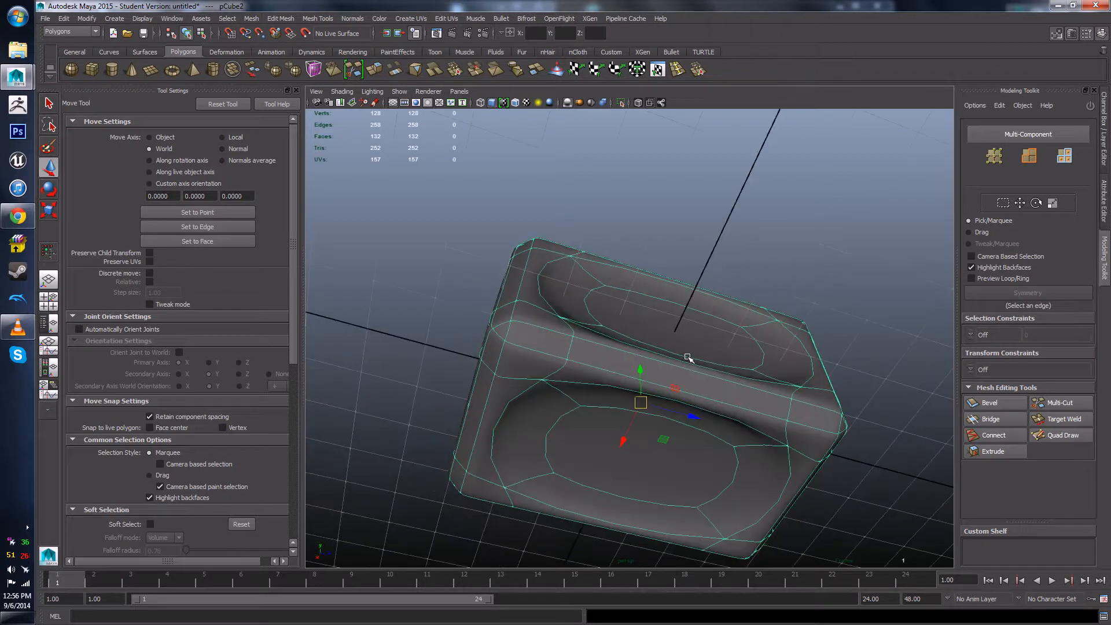
pyautogui.keyDown('alt'); pyautogui.moveTo(732, 443); pyautogui.dragTo(700, 391); pyautogui.keyUp('alt')
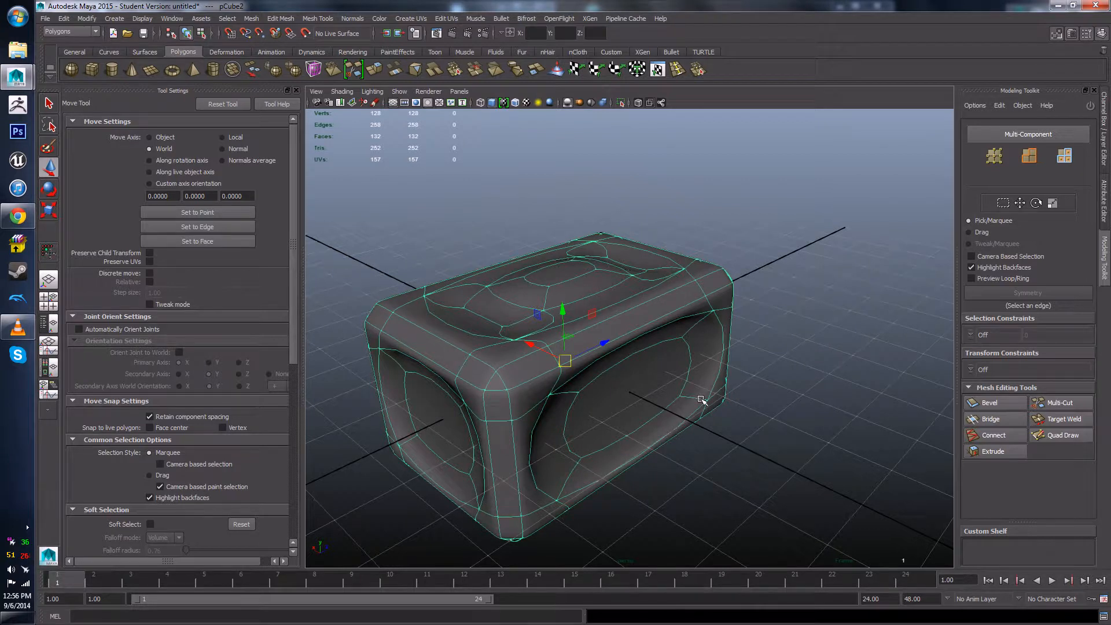
pyautogui.keyDown('alt'); pyautogui.moveTo(639, 306); pyautogui.dragTo(846, 310); pyautogui.keyUp('alt')
pyautogui.click(803, 258)
pyautogui.scroll(5, 675, 367)
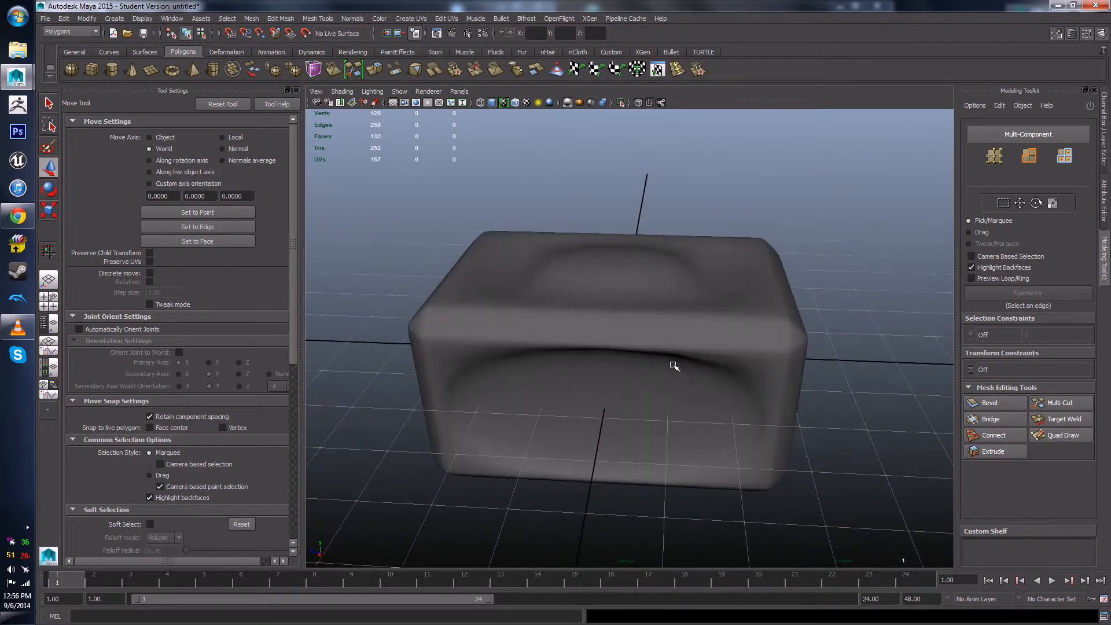
pyautogui.keyDown('alt'); pyautogui.moveTo(675, 366); pyautogui.dragTo(769, 360); pyautogui.keyUp('alt')
pyautogui.scroll(-4, 681, 264)
pyautogui.scroll(4, 758, 359)
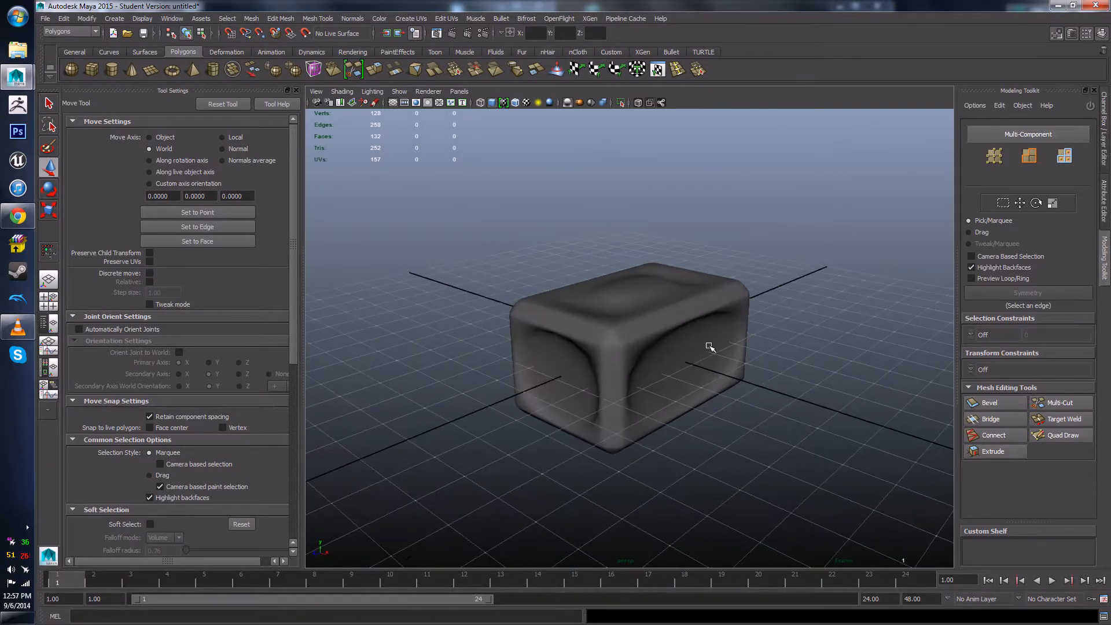
# - Select the box, turn off its smooth mesh preview, and check the unsmoothed shape from several sides
pyautogui.keyDown('alt'); pyautogui.moveTo(698, 379); pyautogui.dragTo(639, 382); pyautogui.keyUp('alt')
pyautogui.click(603, 365)
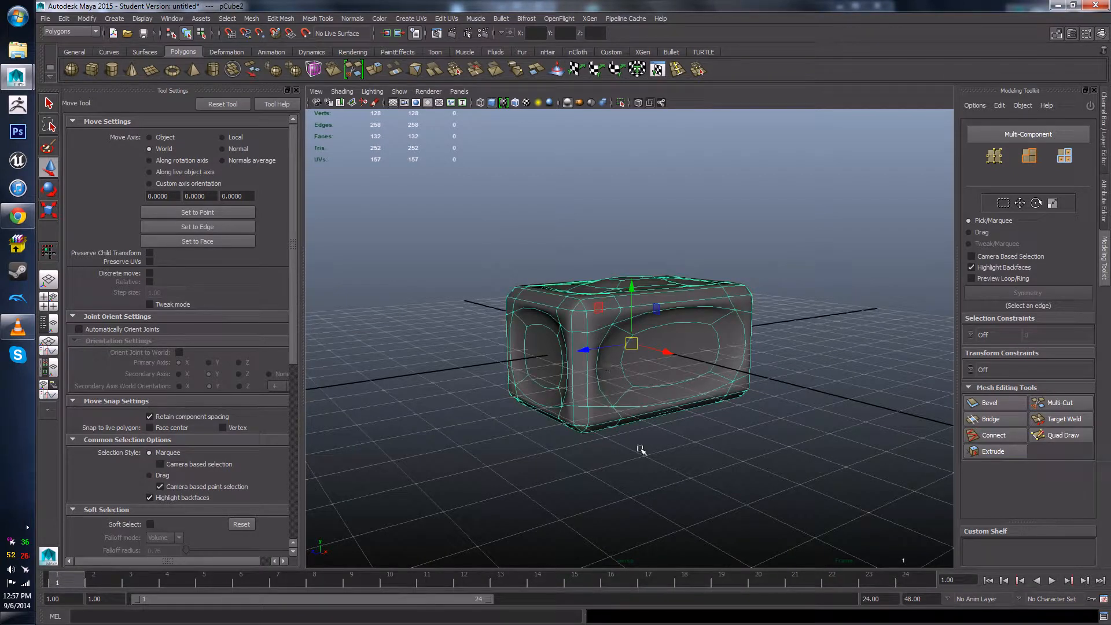
pyautogui.press('1')
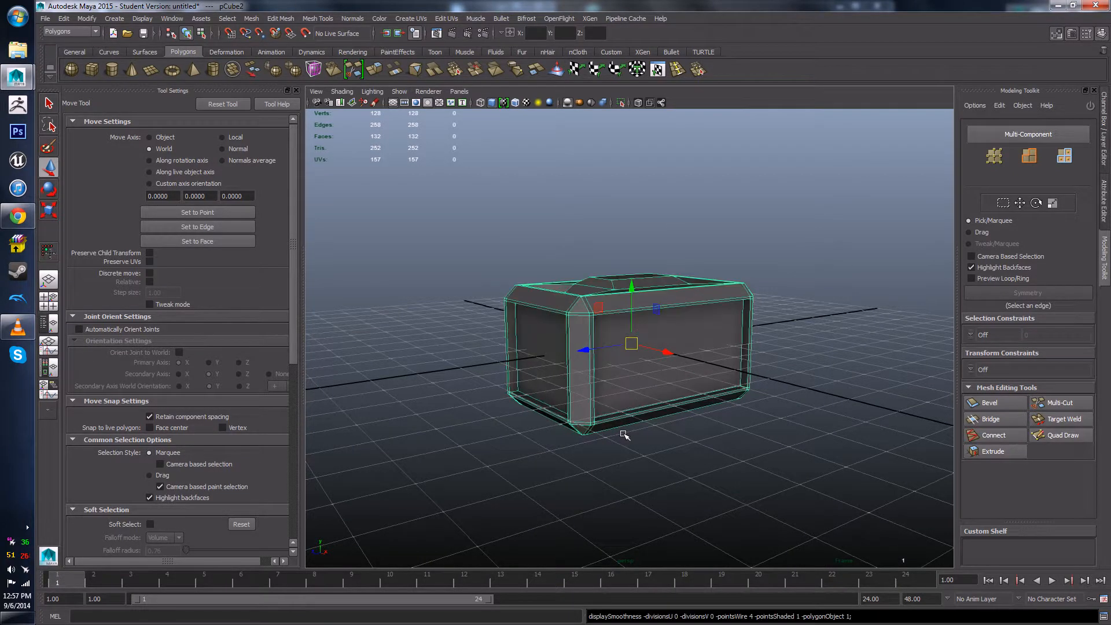
pyautogui.click(707, 468)
pyautogui.keyDown('alt'); pyautogui.moveTo(704, 468); pyautogui.dragTo(594, 430); pyautogui.keyUp('alt')
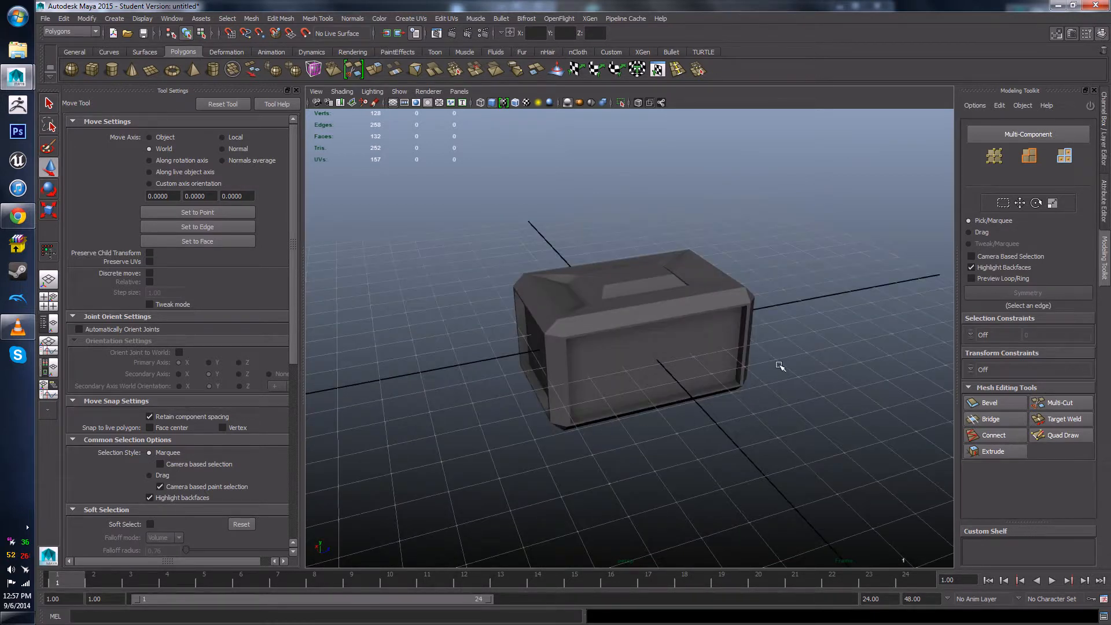
pyautogui.keyDown('alt'); pyautogui.moveTo(780, 366); pyautogui.dragTo(376, 476); pyautogui.keyUp('alt')
pyautogui.click(667, 415)
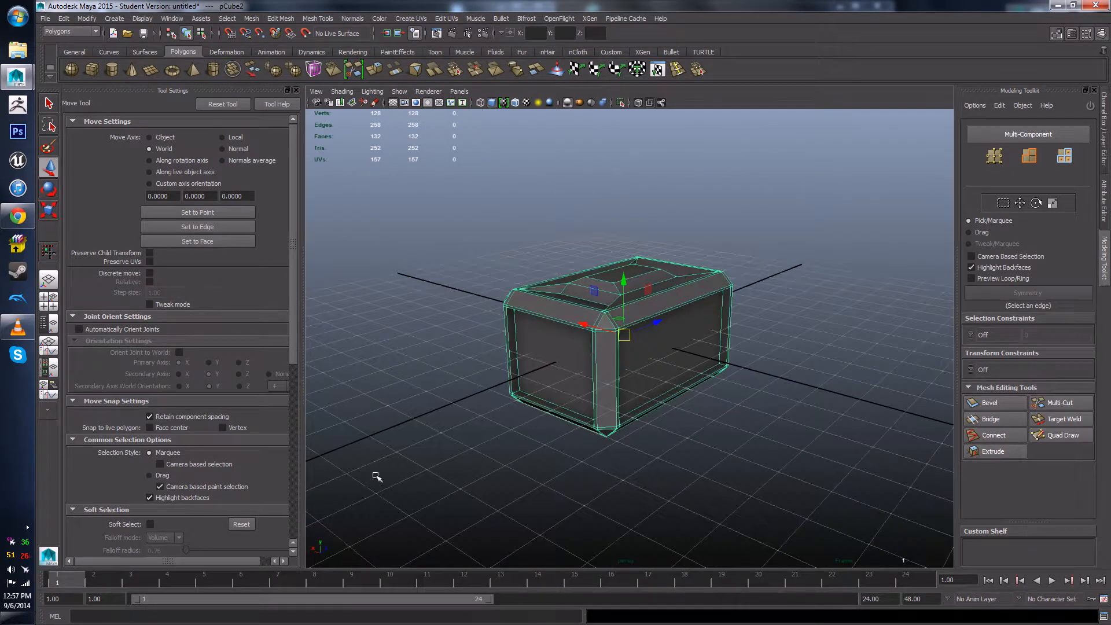
pyautogui.click(18, 326)
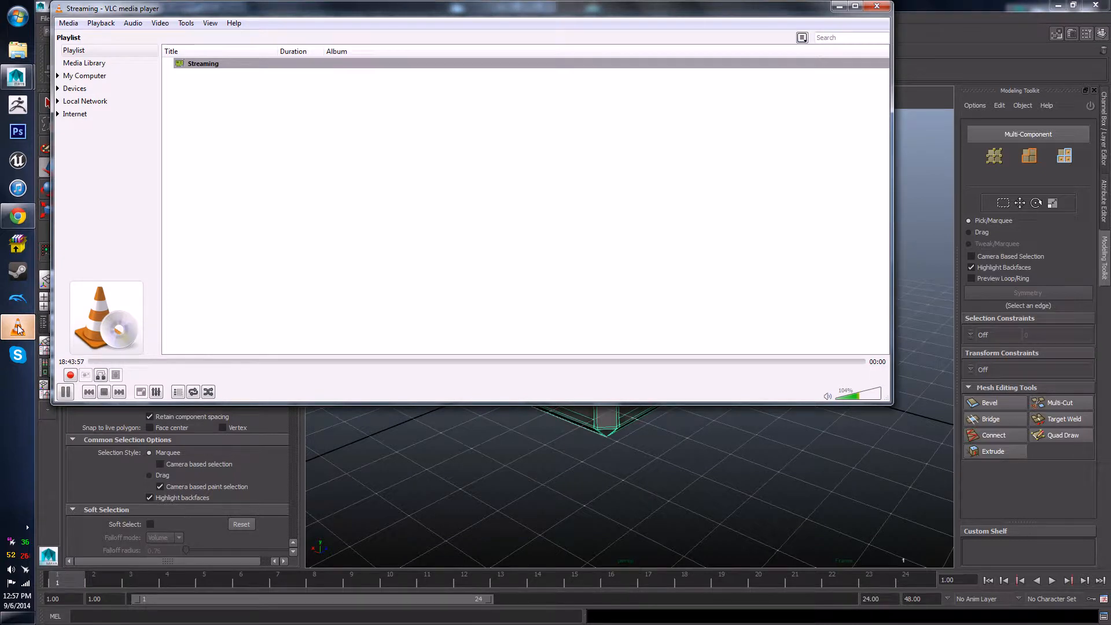
pyautogui.click(18, 329)
pyautogui.keyDown('alt'); pyautogui.moveTo(578, 382); pyautogui.dragTo(769, 352); pyautogui.keyUp('alt')
pyautogui.click(737, 402)
pyautogui.moveTo(737, 401)
pyautogui.keyDown('alt'); pyautogui.mouseDown()
pyautogui.moveTo(799, 417)
pyautogui.moveTo(787, 400)
pyautogui.moveTo(736, 411)
pyautogui.mouseUp(); pyautogui.keyUp('alt')
pyautogui.keyDown('alt'); pyautogui.moveTo(521, 331); pyautogui.dragTo(501, 315); pyautogui.keyUp('alt')
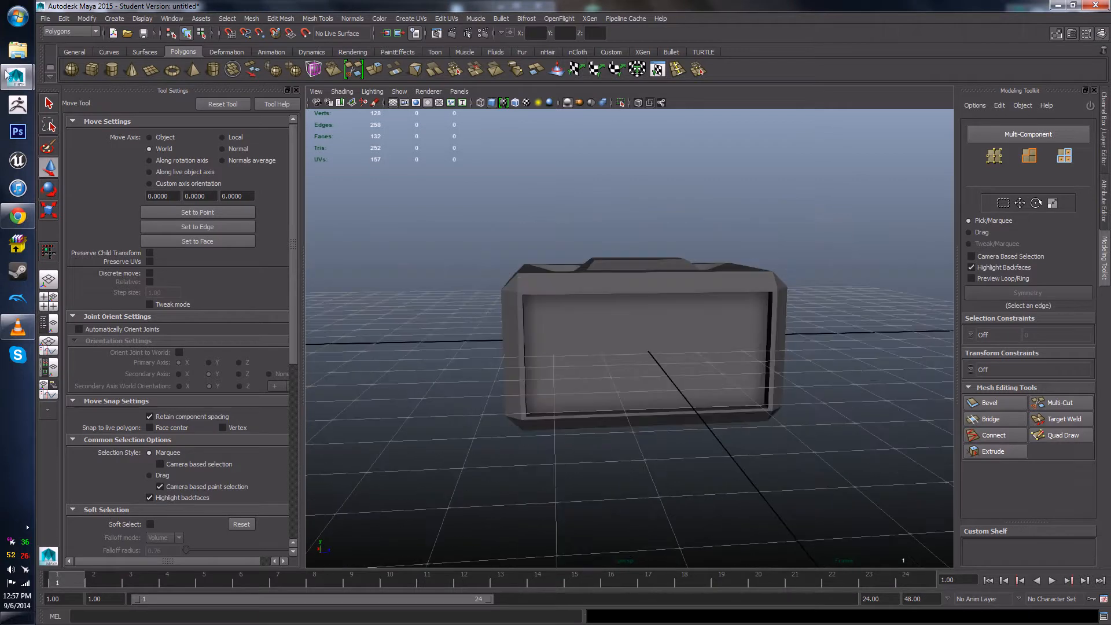
# - Create a new polygon cube and move it along X out of the box, beside its long side
pyautogui.click(97, 68)
pyautogui.keyDown('alt'); pyautogui.moveTo(550, 248); pyautogui.dragTo(509, 295); pyautogui.keyUp('alt')
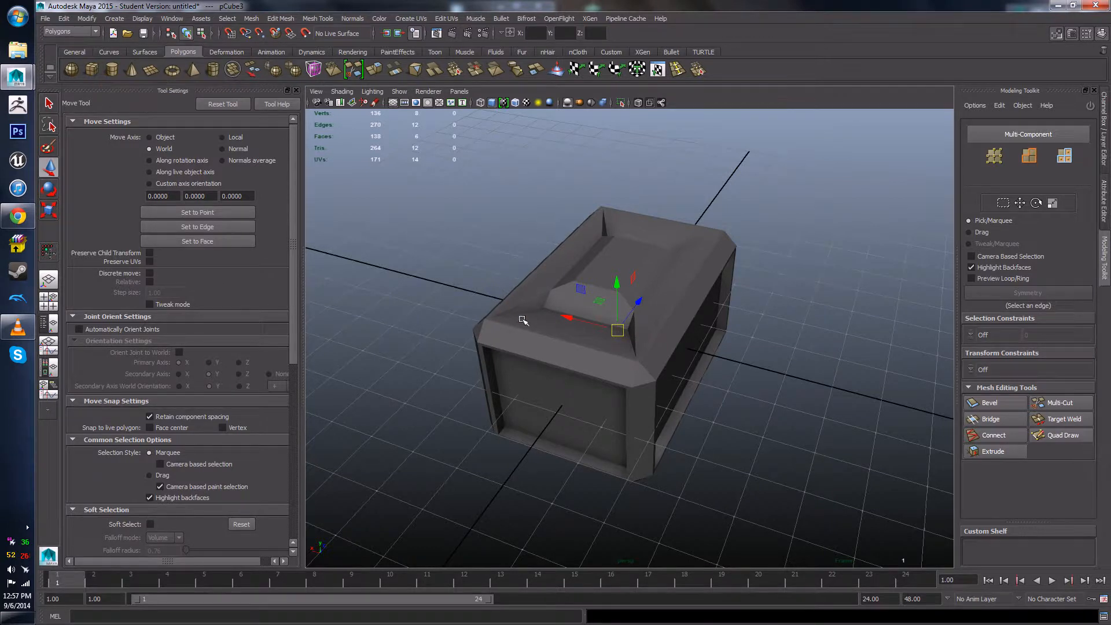
pyautogui.moveTo(566, 320); pyautogui.dragTo(676, 395)
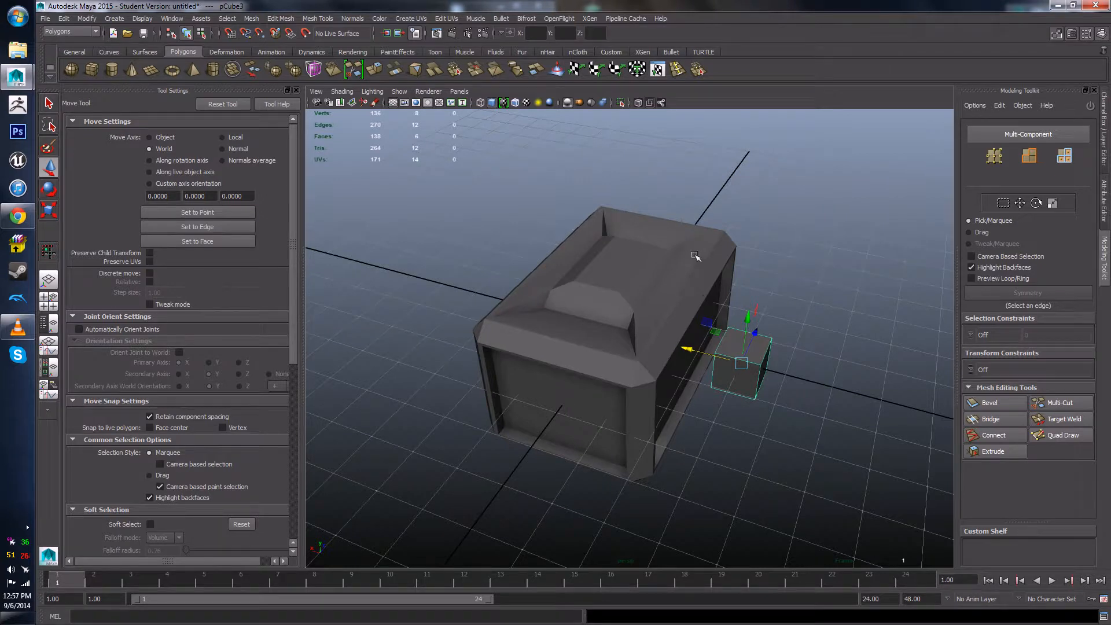
# - Scale the new cube into a thin slab, 0.102 in X and 0.6 in Z, and move it into the long side's recess at X -1.974
pyautogui.moveTo(743, 342)
pyautogui.keyDown('alt'); pyautogui.mouseDown()
pyautogui.moveTo(711, 318)
pyautogui.moveTo(758, 345)
pyautogui.mouseUp(); pyautogui.keyUp('alt')
pyautogui.scroll(4, 758, 345)
pyautogui.keyDown('alt'); pyautogui.moveTo(758, 345); pyautogui.dragTo(682, 368, button='middle'); pyautogui.keyUp('alt')
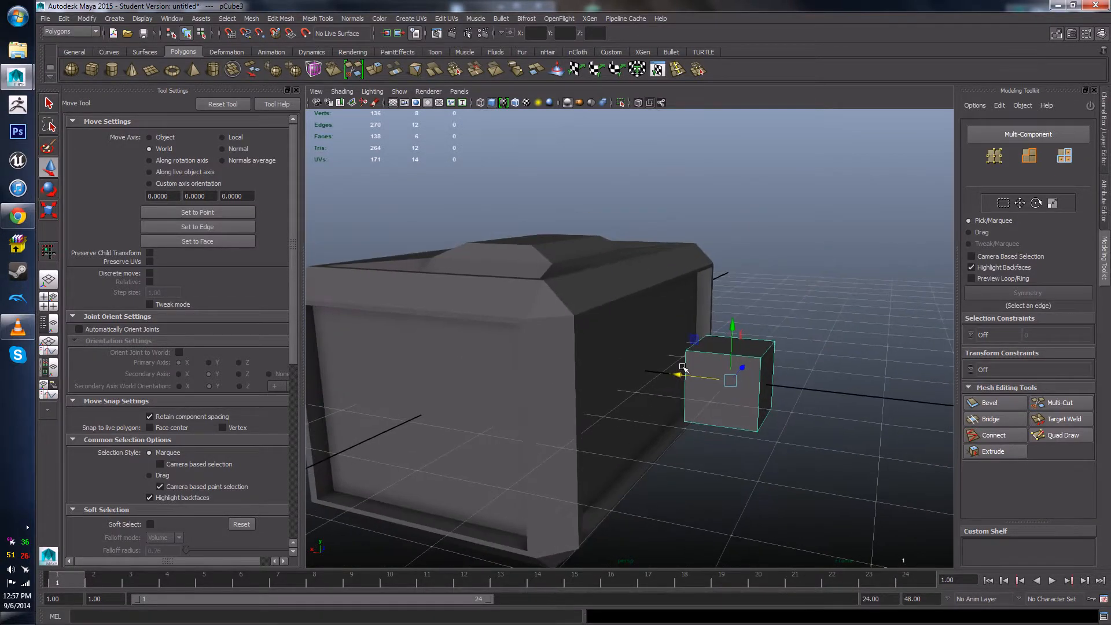
pyautogui.keyDown('alt'); pyautogui.moveTo(682, 367); pyautogui.dragTo(613, 370); pyautogui.keyUp('alt')
pyautogui.press('r')
pyautogui.press('w')
pyautogui.keyDown('alt'); pyautogui.moveTo(704, 411); pyautogui.dragTo(688, 359, button='middle'); pyautogui.keyUp('alt')
pyautogui.keyDown('alt'); pyautogui.moveTo(688, 360); pyautogui.dragTo(671, 390); pyautogui.keyUp('alt')
pyautogui.scroll(5, 671, 389)
pyautogui.keyDown('alt'); pyautogui.moveTo(671, 389); pyautogui.dragTo(637, 394, button='middle'); pyautogui.keyUp('alt')
pyautogui.keyDown('alt'); pyautogui.moveTo(637, 394); pyautogui.dragTo(640, 377); pyautogui.keyUp('alt')
pyautogui.press('r')
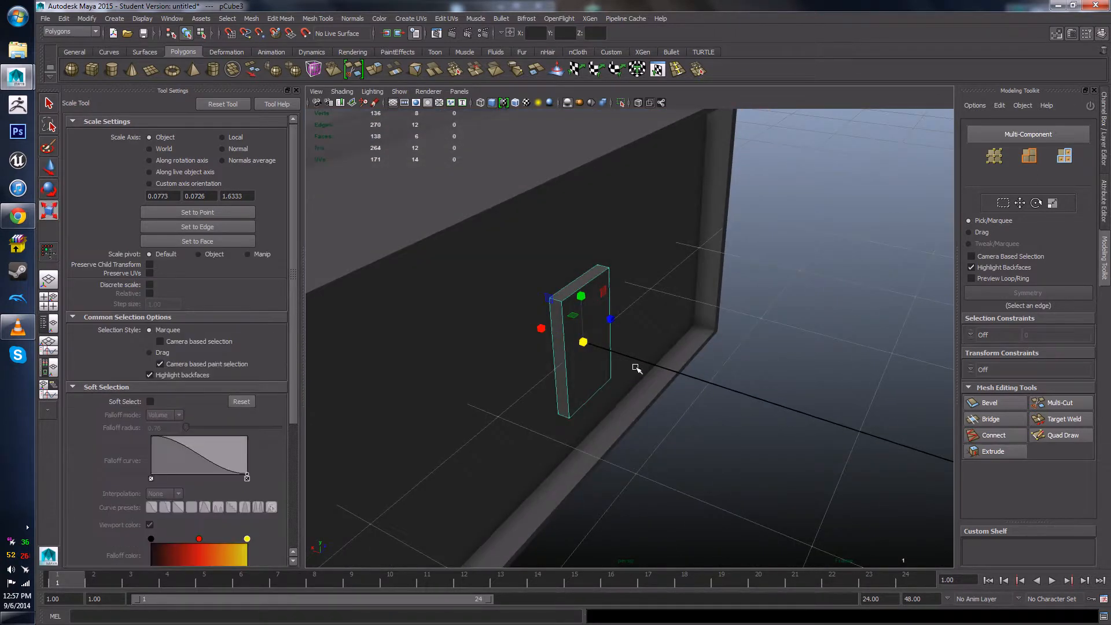
# - Rotate the slab to -90 degrees about Y using discrete 15-degree steps, and display its channel values
pyautogui.press('e')
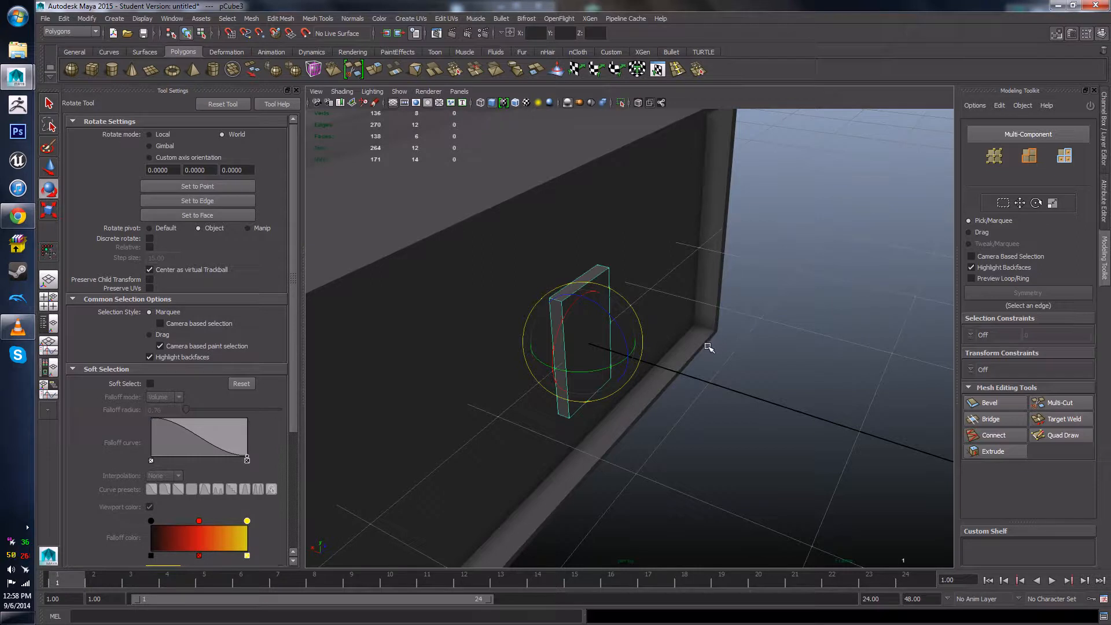
pyautogui.press('j')
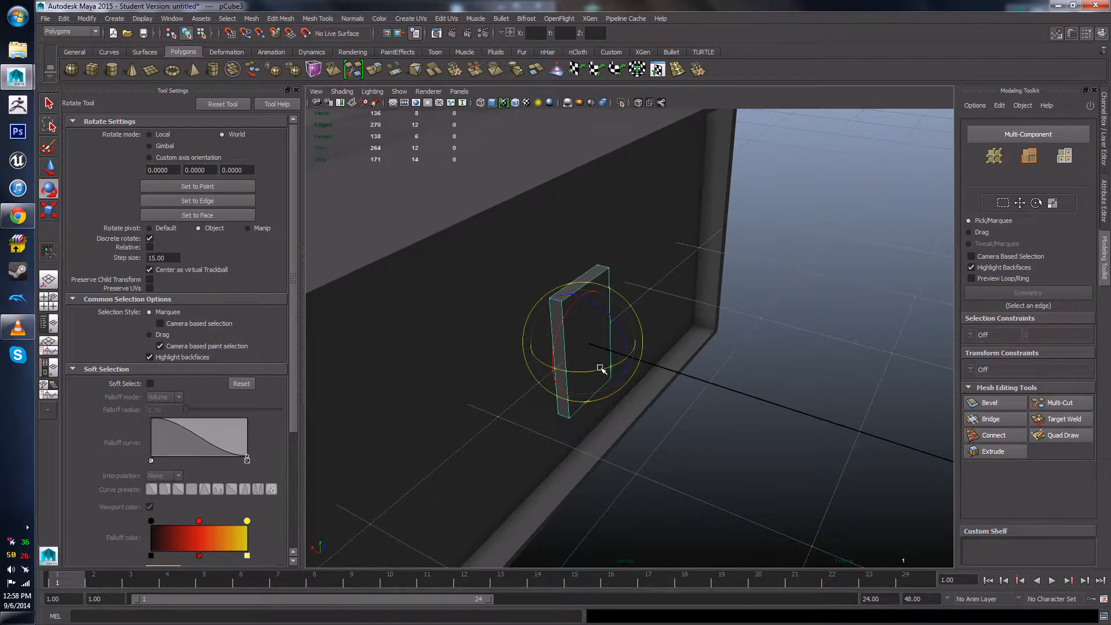
pyautogui.moveTo(594, 368); pyautogui.dragTo(535, 385)
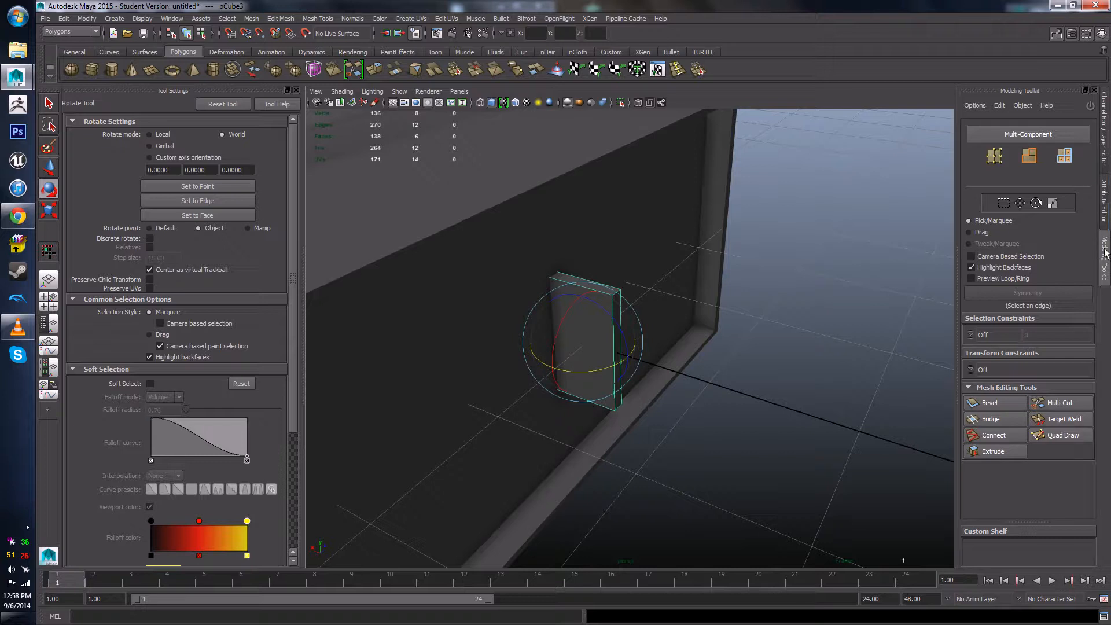
pyautogui.click(1105, 161)
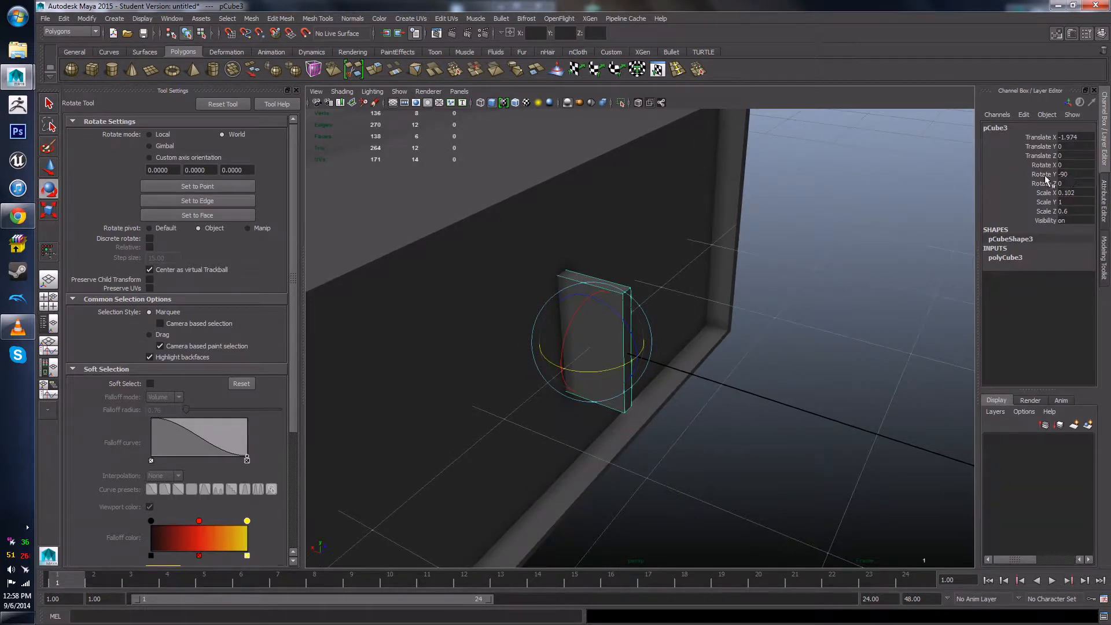
# - Rotate the slab back to 0 degrees about Y, try a free rotation without snapping, and undo it
pyautogui.press('j')
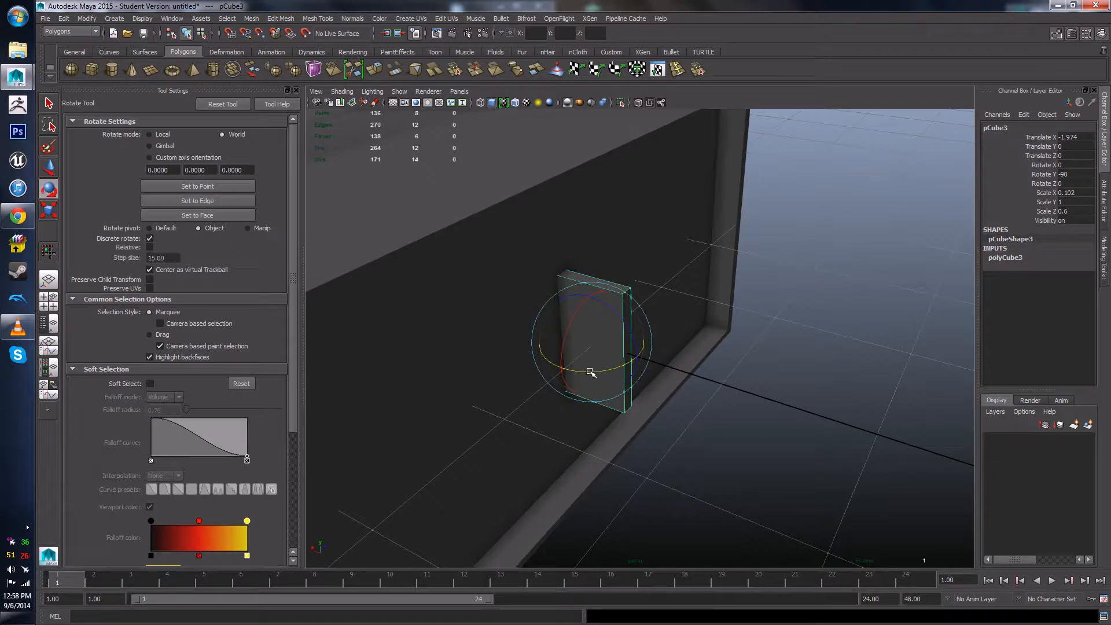
pyautogui.moveTo(594, 372); pyautogui.dragTo(642, 362)
pyautogui.moveTo(650, 358); pyautogui.dragTo(661, 354)
pyautogui.press('j')
pyautogui.moveTo(597, 371); pyautogui.dragTo(587, 375)
pyautogui.press('j')
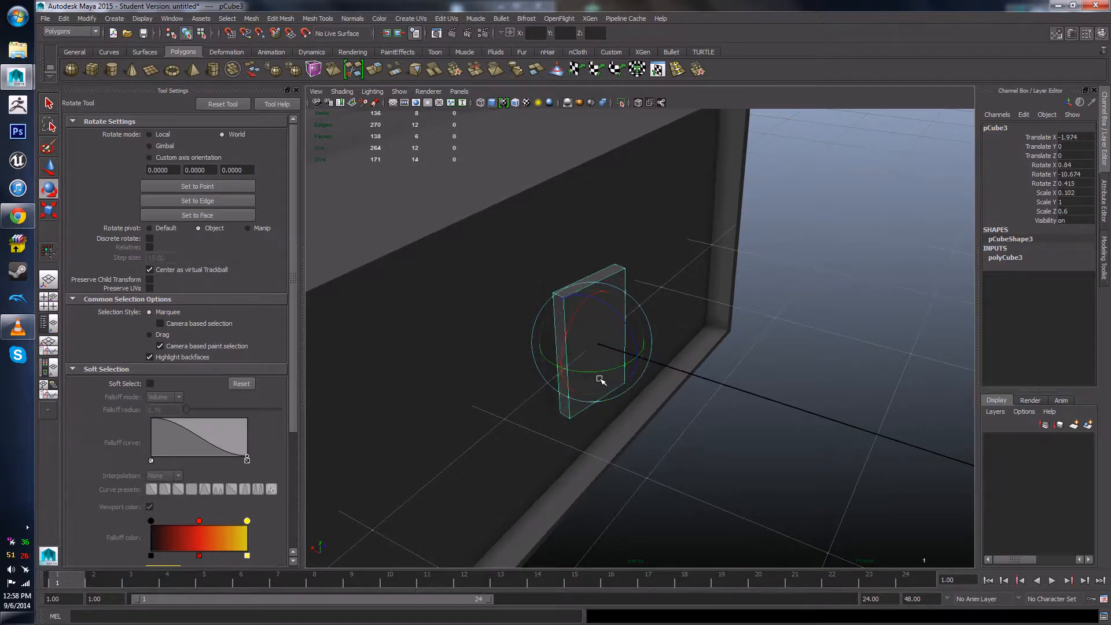
pyautogui.hotkey('ctrl', 'z')
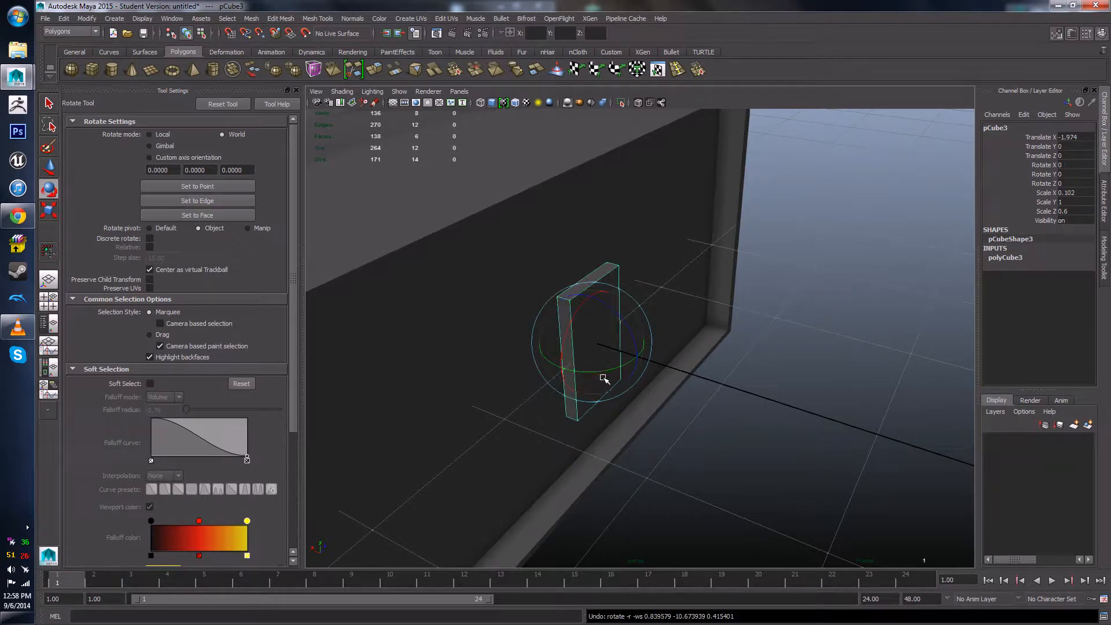
# - Rotate the slab to -45 degrees about Y in 15-degree steps, check it against the side panel, and keep it selected
pyautogui.press('j')
pyautogui.moveTo(613, 370); pyautogui.dragTo(581, 379)
pyautogui.click(734, 307)
pyautogui.scroll(-2, 737, 352)
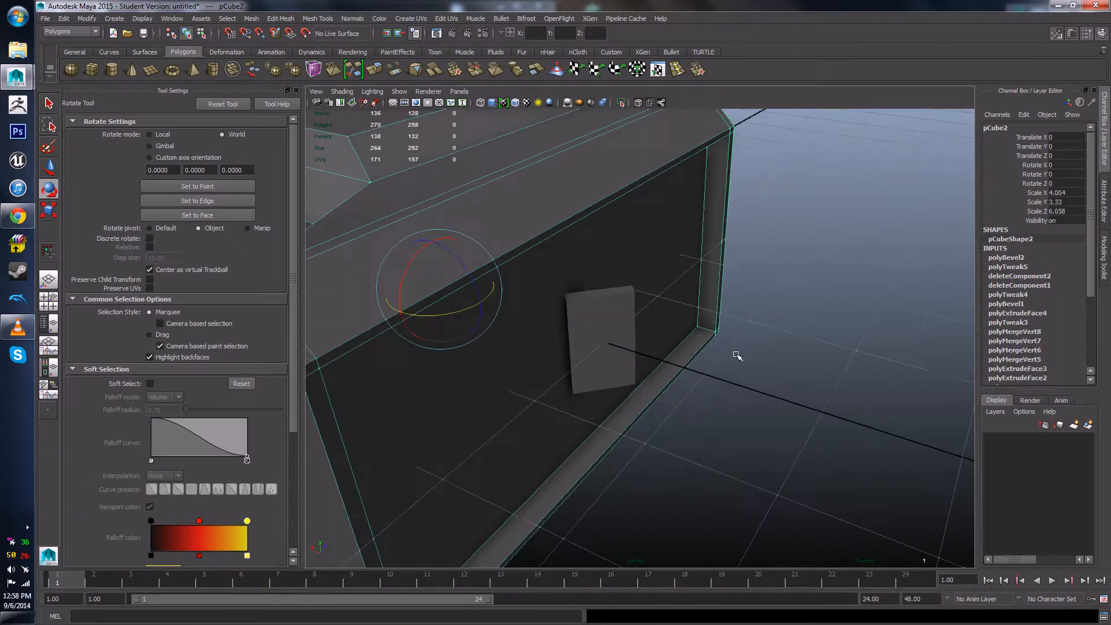
pyautogui.keyDown('alt'); pyautogui.moveTo(736, 354); pyautogui.dragTo(660, 360); pyautogui.keyUp('alt')
pyautogui.click(607, 351)
pyautogui.hotkey('ctrl', 'z')
# - Narrow the slab to 0.373 in Z and move it to X -1.797, Y -0.791, partly sunk into the side panel
pyautogui.press('w')
pyautogui.press('f')
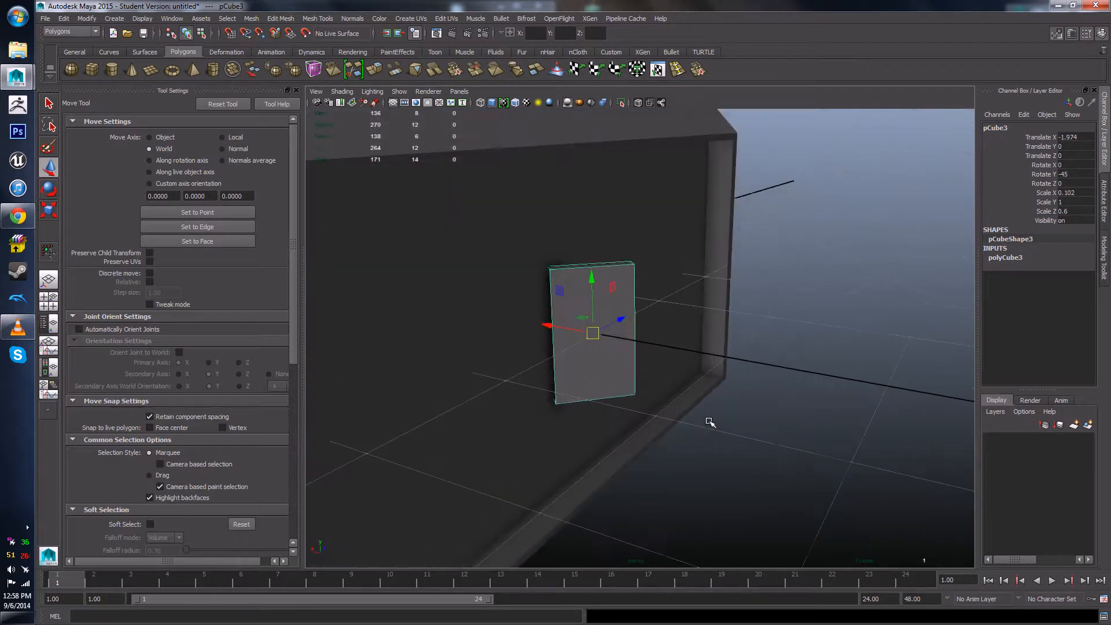
pyautogui.keyDown('alt'); pyautogui.moveTo(719, 449); pyautogui.dragTo(642, 423); pyautogui.keyUp('alt')
pyautogui.press('r')
pyautogui.press('w')
pyautogui.moveTo(569, 419); pyautogui.dragTo(575, 397)
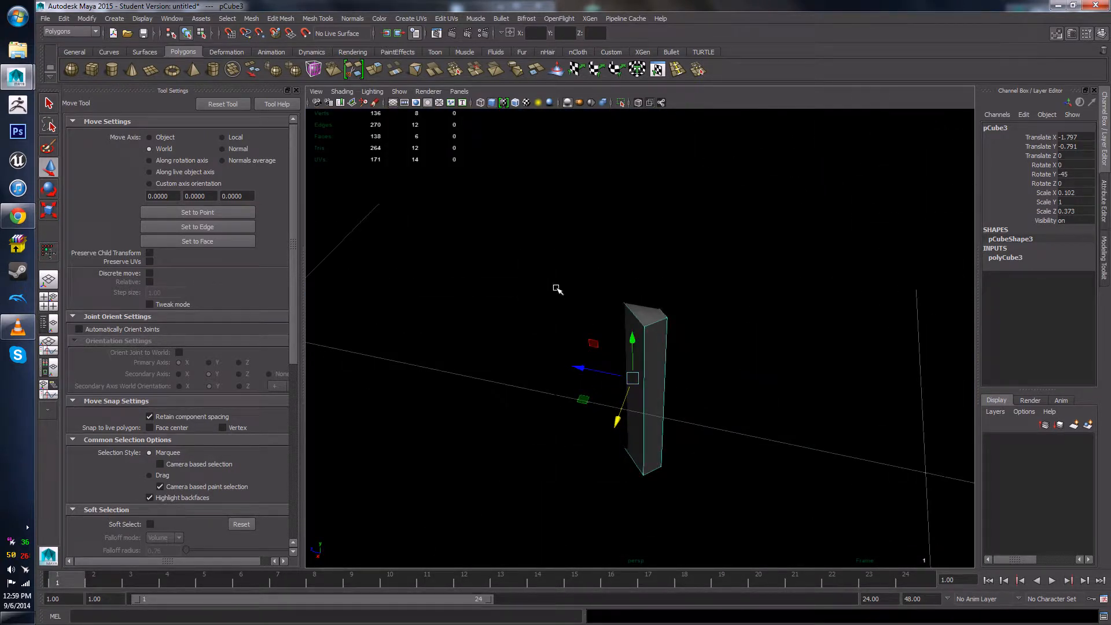
# - Select the slab's top vertices in vertex mode and raise them to the upper frame of the side recess
pyautogui.keyDown('alt'); pyautogui.moveTo(711, 408); pyautogui.dragTo(666, 362); pyautogui.keyUp('alt')
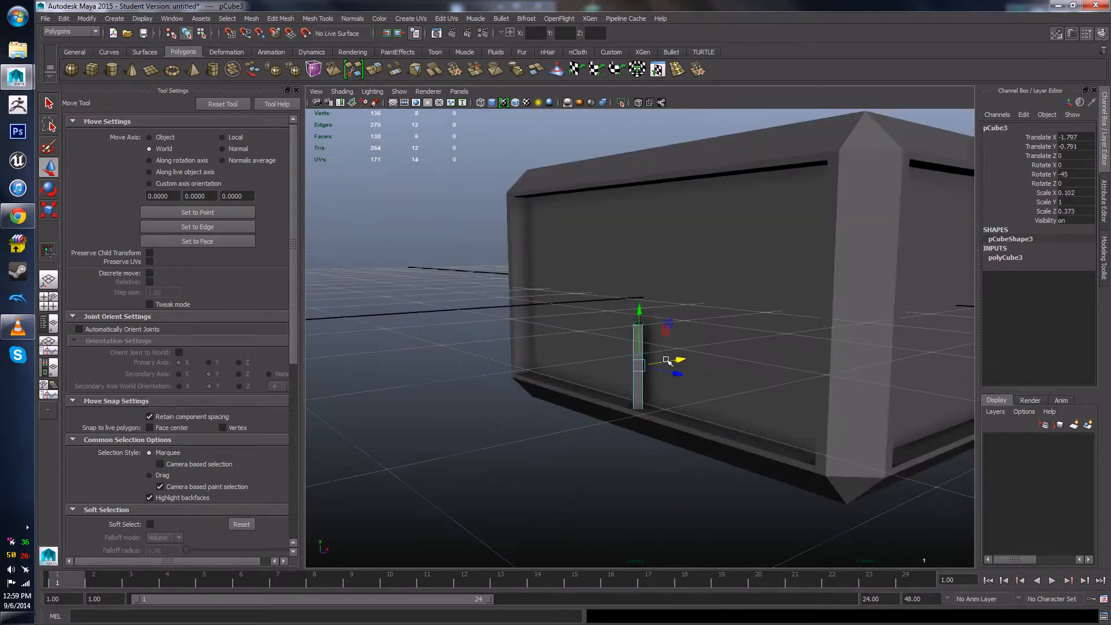
pyautogui.moveTo(635, 337); pyautogui.dragTo(609, 335, button='right')
pyautogui.keyDown('alt'); pyautogui.moveTo(609, 335); pyautogui.dragTo(613, 325); pyautogui.keyUp('alt')
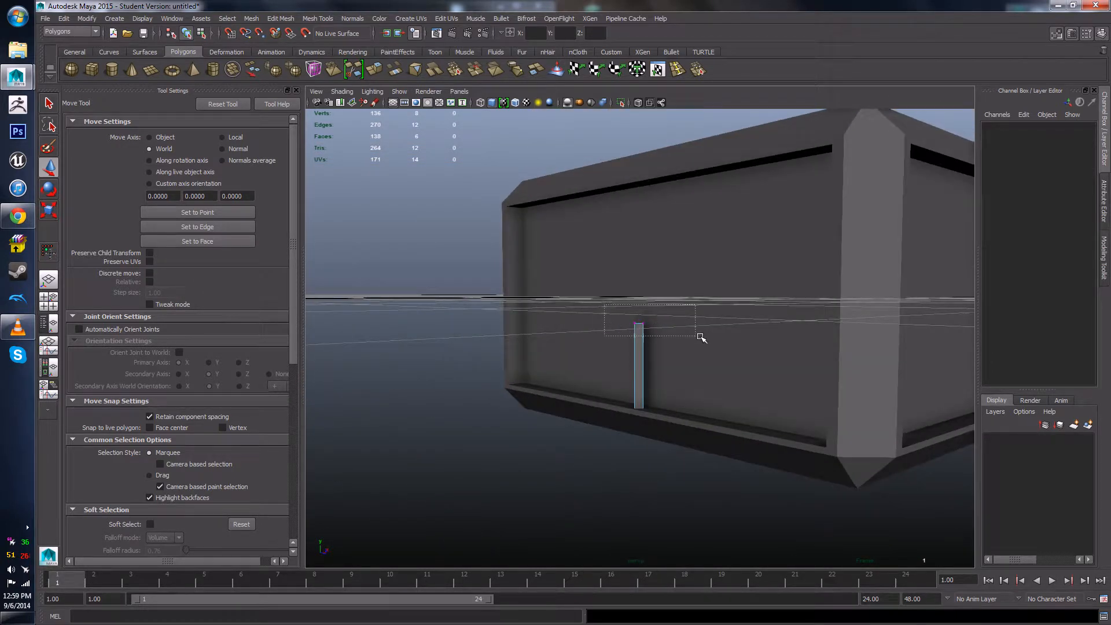
pyautogui.moveTo(701, 337); pyautogui.dragTo(699, 335)
pyautogui.moveTo(642, 269); pyautogui.dragTo(671, 174)
# - Select the slab's bottom vertices and adjust their height to meet the lower frame of the side recess
pyautogui.scroll(3, 665, 231)
pyautogui.moveTo(787, 490); pyautogui.dragTo(610, 414)
pyautogui.keyDown('alt'); pyautogui.moveTo(656, 419); pyautogui.dragTo(689, 426); pyautogui.keyUp('alt')
pyautogui.click(645, 395)
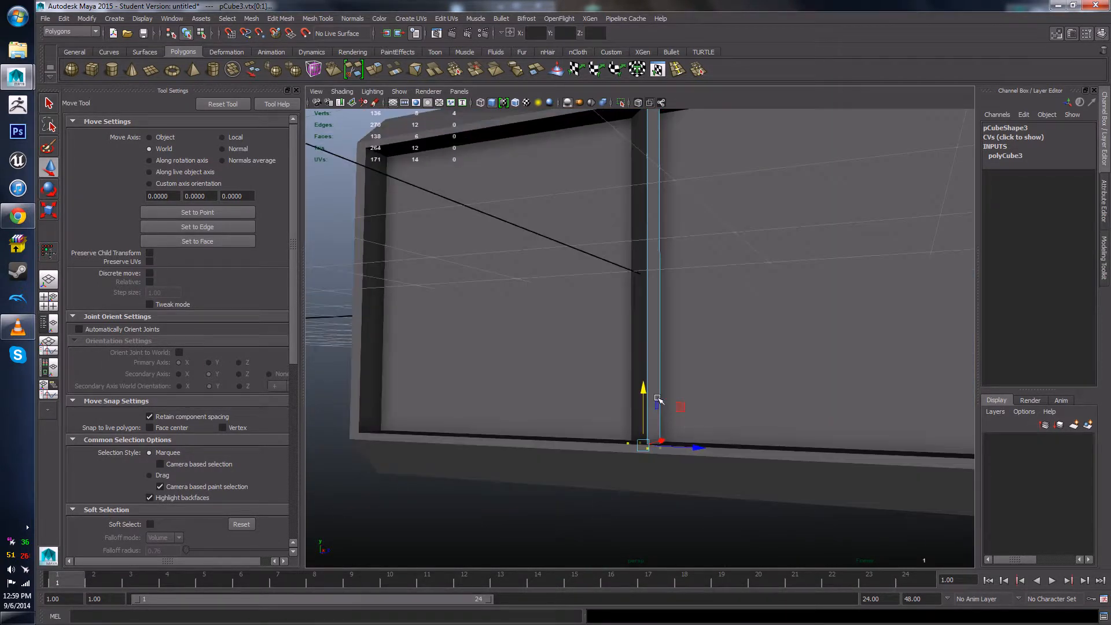
pyautogui.keyDown('alt'); pyautogui.moveTo(694, 359); pyautogui.dragTo(767, 463); pyautogui.keyUp('alt')
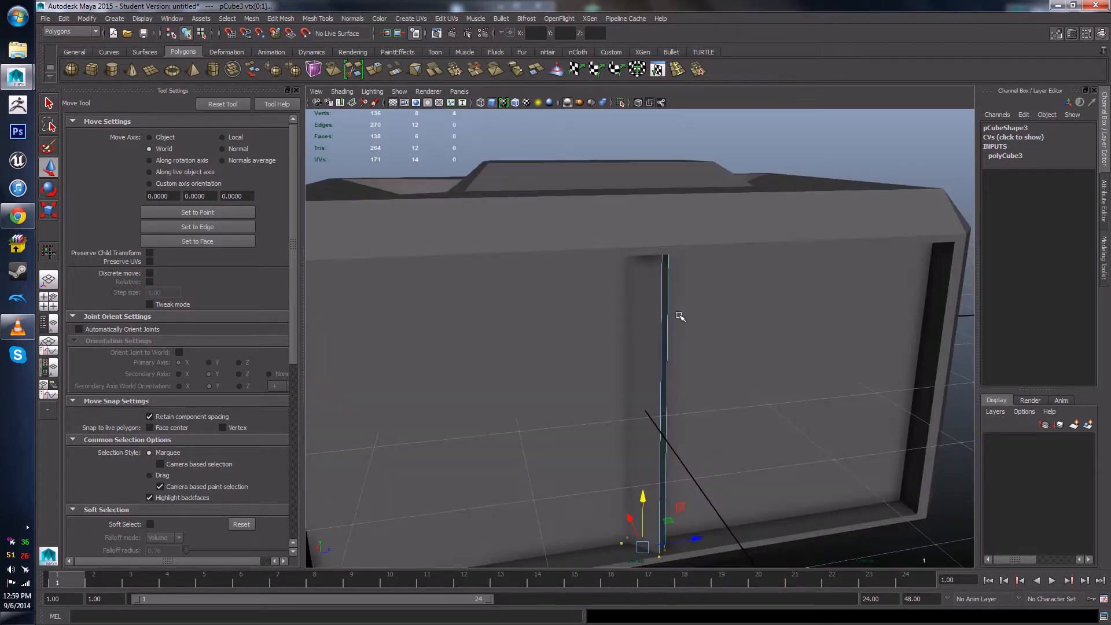
# - Return to object mode, deselect everything, and view the box with the finished vertical divider on its long side
pyautogui.moveTo(649, 300); pyautogui.dragTo(665, 295, button='right')
pyautogui.click(666, 295)
pyautogui.scroll(-5, 683, 315)
pyautogui.keyDown('alt'); pyautogui.moveTo(657, 345); pyautogui.dragTo(584, 351); pyautogui.keyUp('alt')
pyautogui.click(439, 218)
pyautogui.keyDown('alt'); pyautogui.moveTo(509, 260); pyautogui.dragTo(548, 320); pyautogui.keyUp('alt')
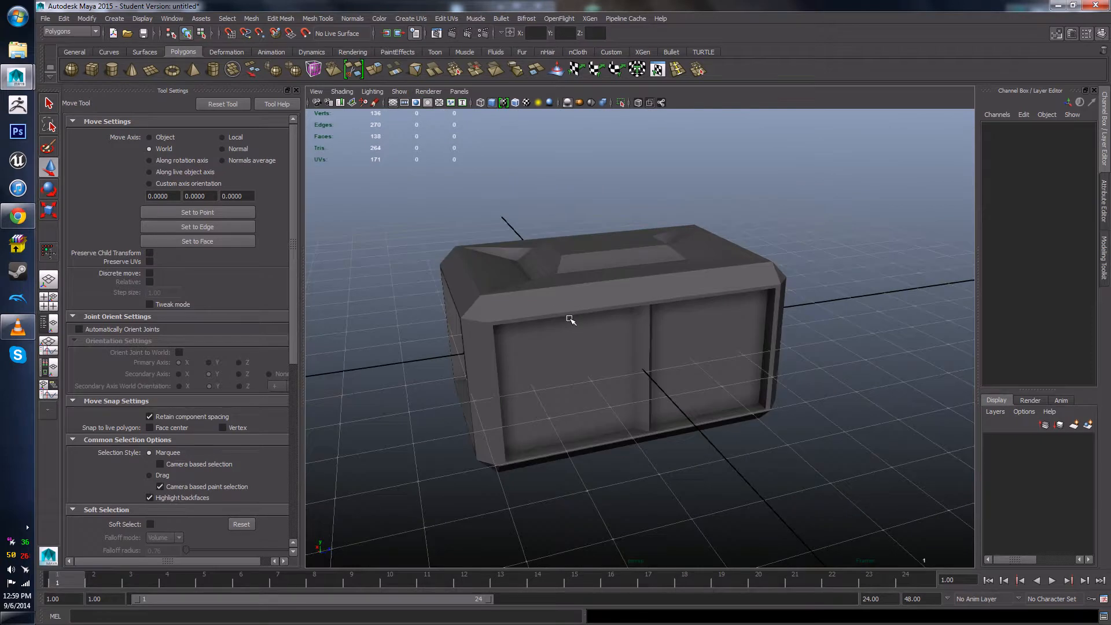
# - Select the vertical divider on the box's long side and center its pivot
pyautogui.click(634, 352)
pyautogui.click(642, 370)
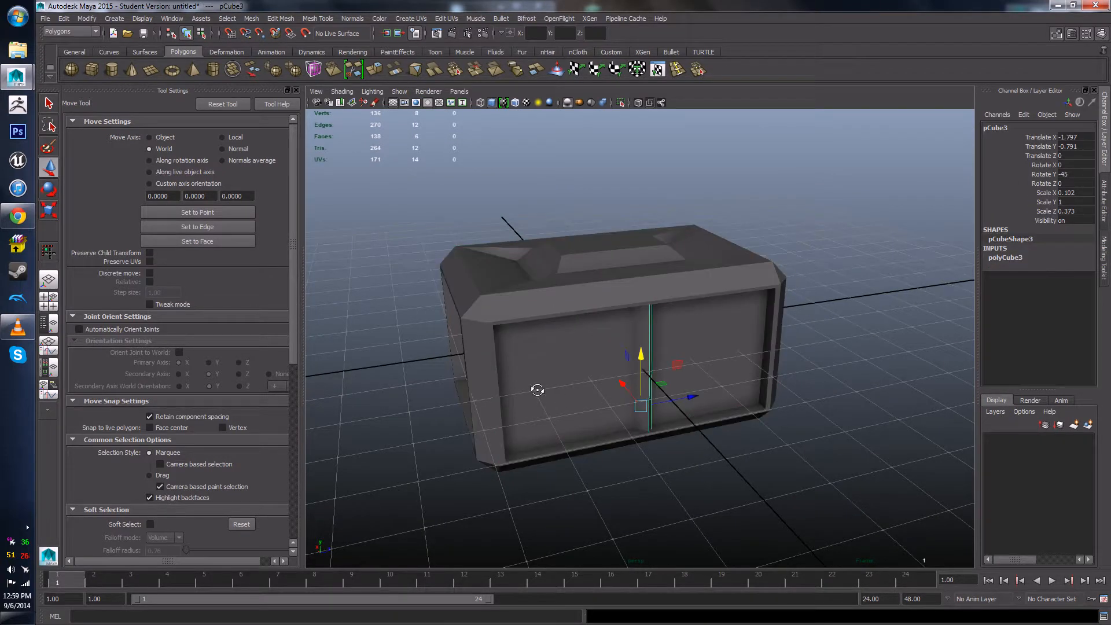
pyautogui.keyDown('alt'); pyautogui.moveTo(536, 389); pyautogui.dragTo(615, 425); pyautogui.keyUp('alt')
pyautogui.scroll(6, 637, 439)
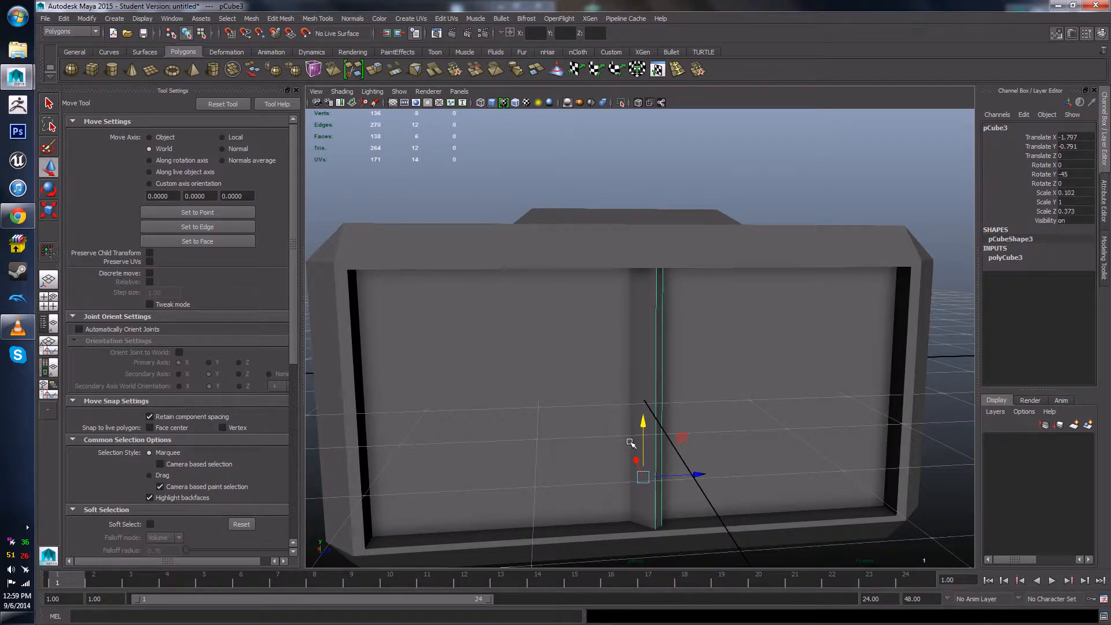
pyautogui.click(114, 19)
pyautogui.moveTo(78, 21)
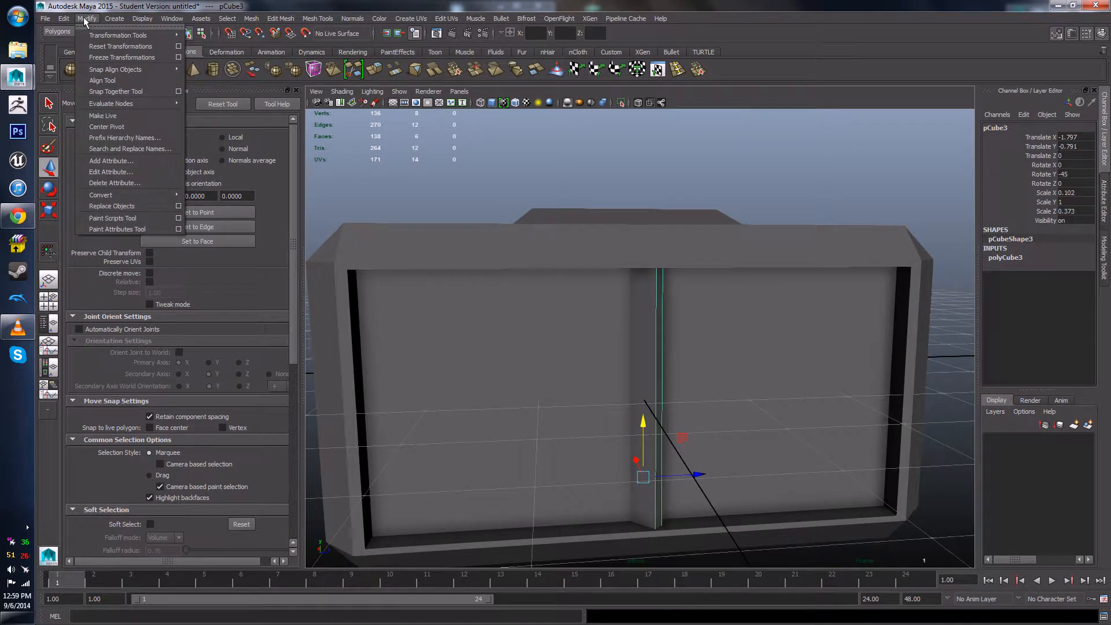
pyautogui.click(121, 128)
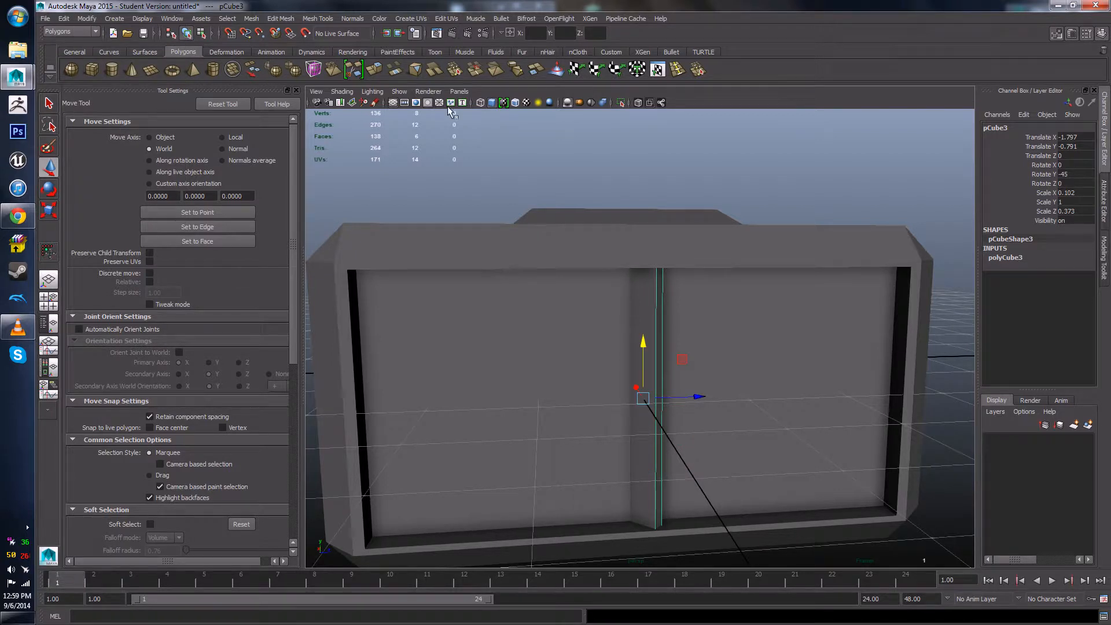
pyautogui.moveTo(615, 376)
pyautogui.keyDown('alt'); pyautogui.mouseDown()
pyautogui.moveTo(675, 387)
pyautogui.moveTo(719, 370)
pyautogui.moveTo(606, 393)
pyautogui.moveTo(526, 364)
pyautogui.moveTo(531, 389)
pyautogui.moveTo(625, 399)
pyautogui.moveTo(622, 411)
pyautogui.moveTo(578, 414)
pyautogui.moveTo(561, 411)
pyautogui.moveTo(868, 384)
pyautogui.moveTo(608, 451)
pyautogui.moveTo(622, 395)
pyautogui.mouseUp(); pyautogui.keyUp('alt')
pyautogui.scroll(4, 687, 398)
pyautogui.scroll(-4, 666, 387)
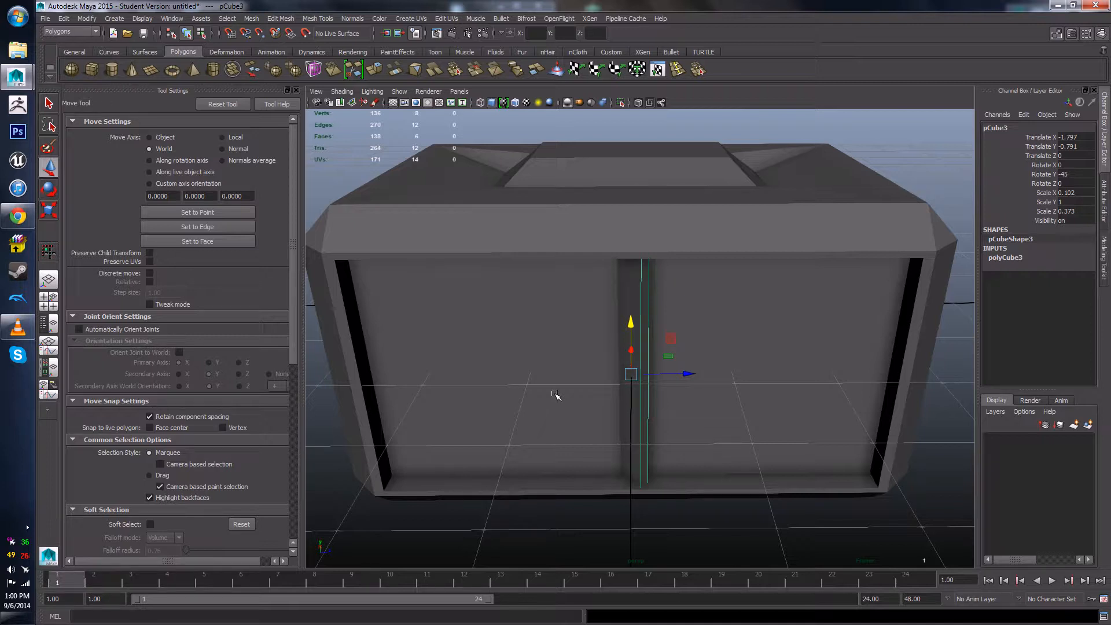
pyautogui.keyDown('alt'); pyautogui.moveTo(631, 374); pyautogui.dragTo(641, 362); pyautogui.keyUp('alt')
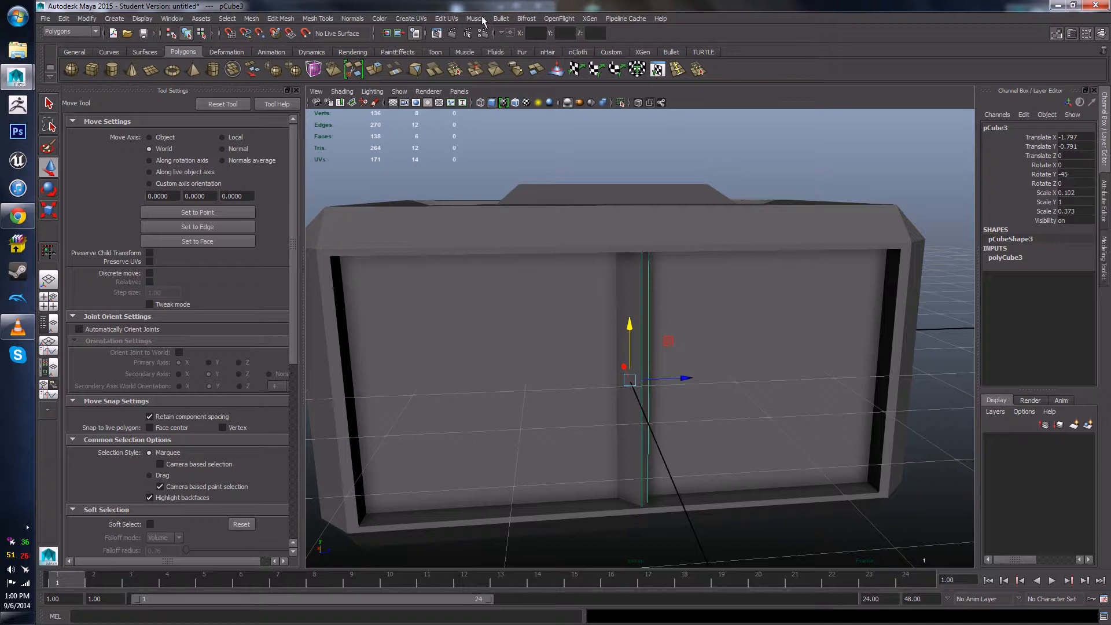
# - Open the UV Texture Editor for the divider, maximize it, and fit the divider's whole UV layout in view
pyautogui.click(452, 21)
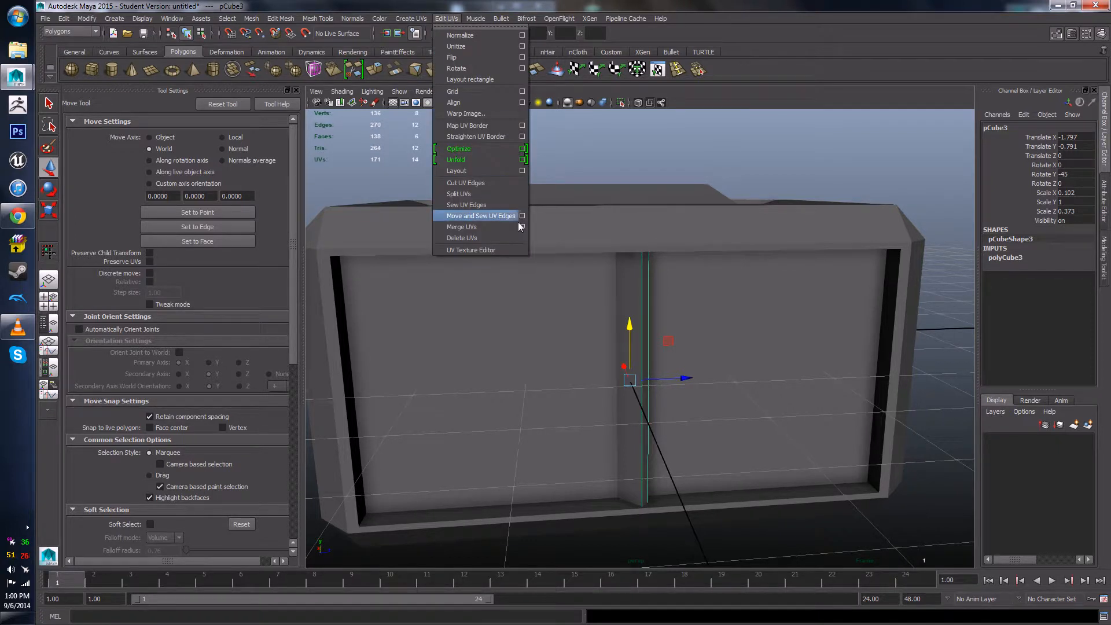
pyautogui.click(472, 251)
pyautogui.moveTo(806, 118); pyautogui.dragTo(575, 179)
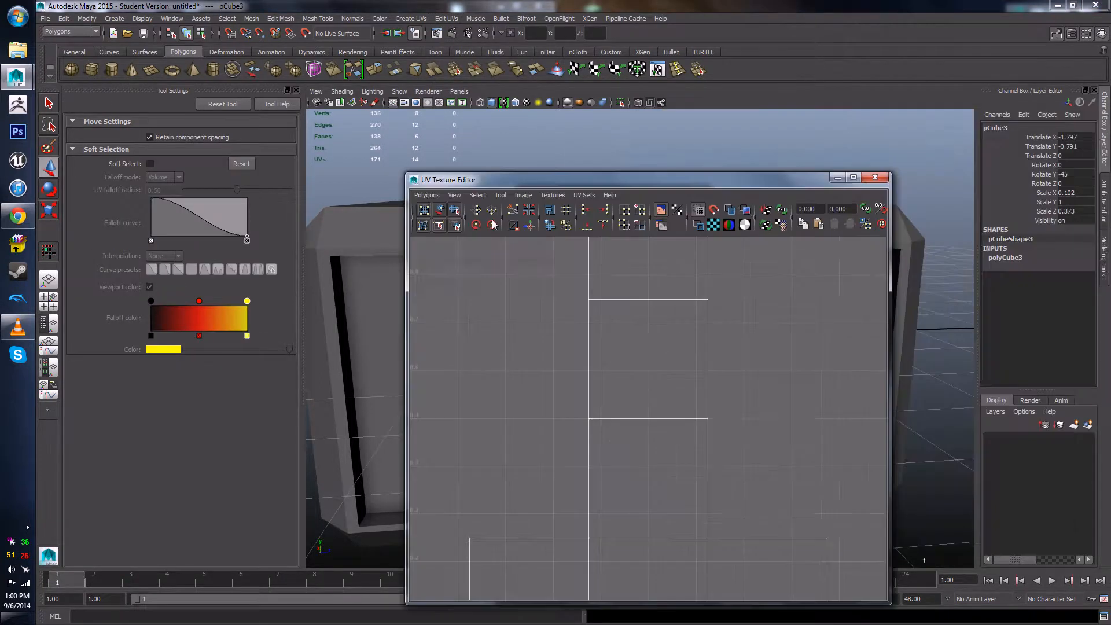
pyautogui.doubleClick(577, 179)
pyautogui.scroll(-10, 639, 349)
pyautogui.scroll(-3, 667, 371)
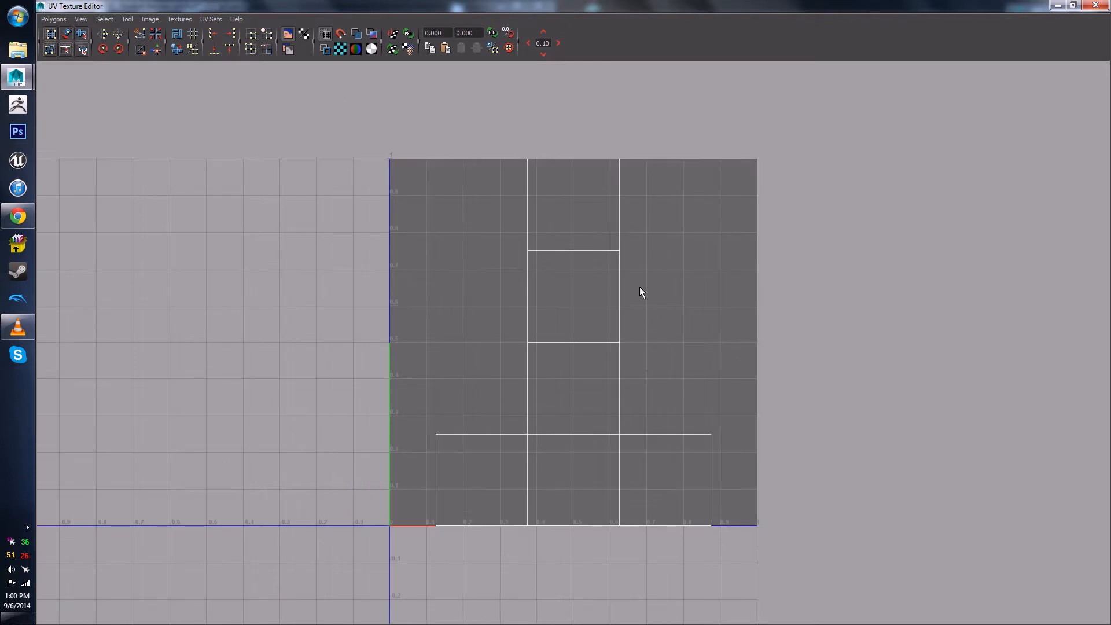
pyautogui.keyDown('alt'); pyautogui.moveTo(640, 289); pyautogui.dragTo(648, 256, button='middle'); pyautogui.keyUp('alt')
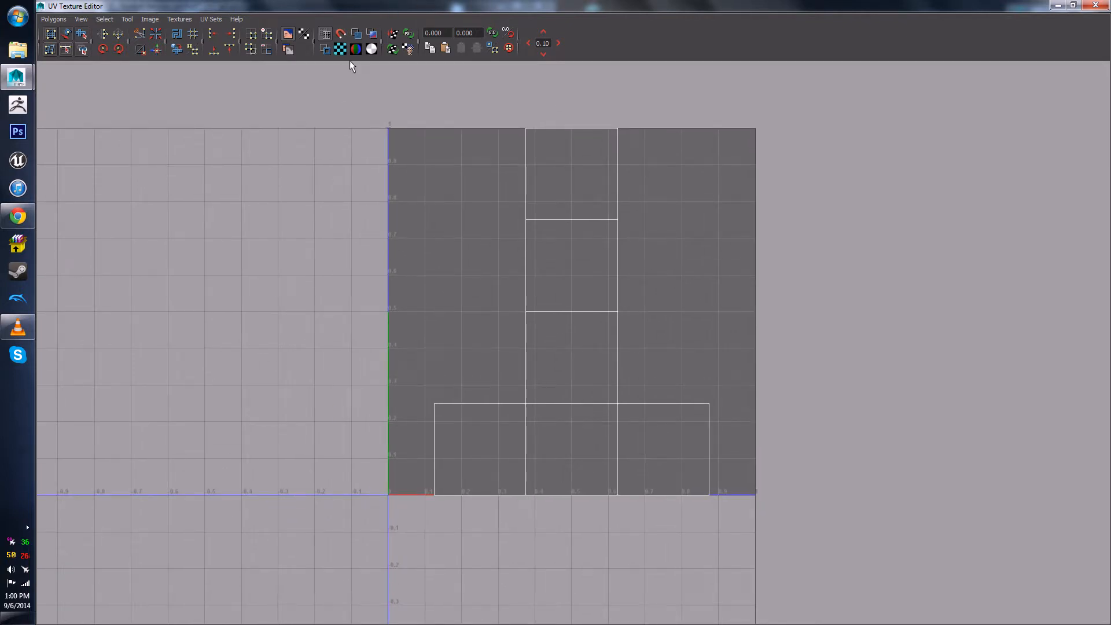
# - Turn on shaded UV display for the divider in the maximized UV editor and switch to UV selection
pyautogui.moveTo(578, 6); pyautogui.dragTo(969, 147)
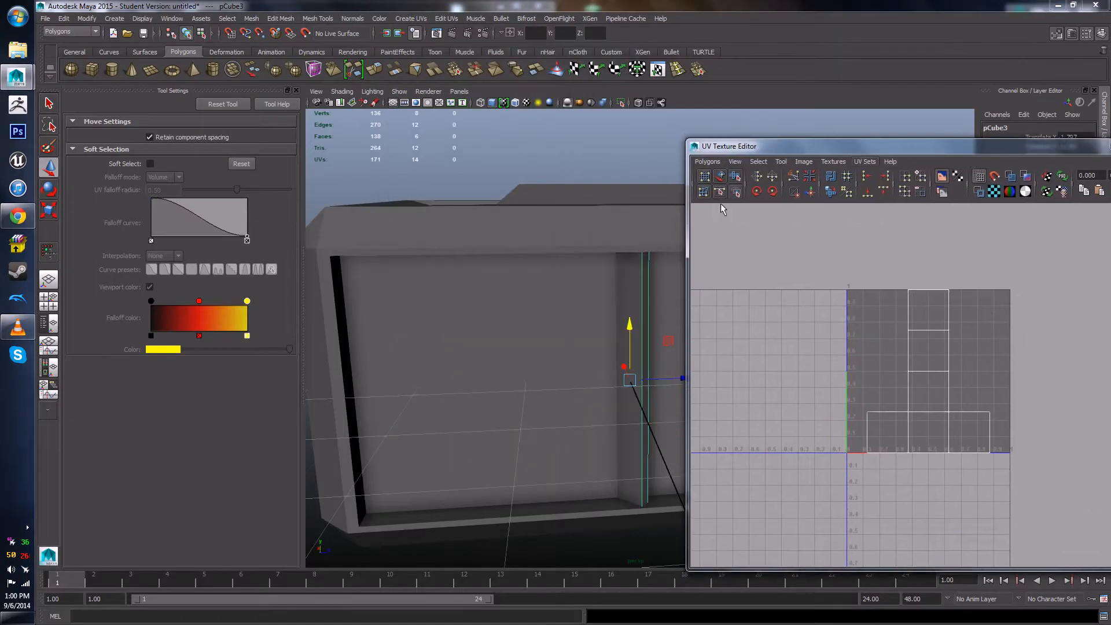
pyautogui.keyDown('alt'); pyautogui.moveTo(602, 246); pyautogui.dragTo(516, 252); pyautogui.keyUp('alt')
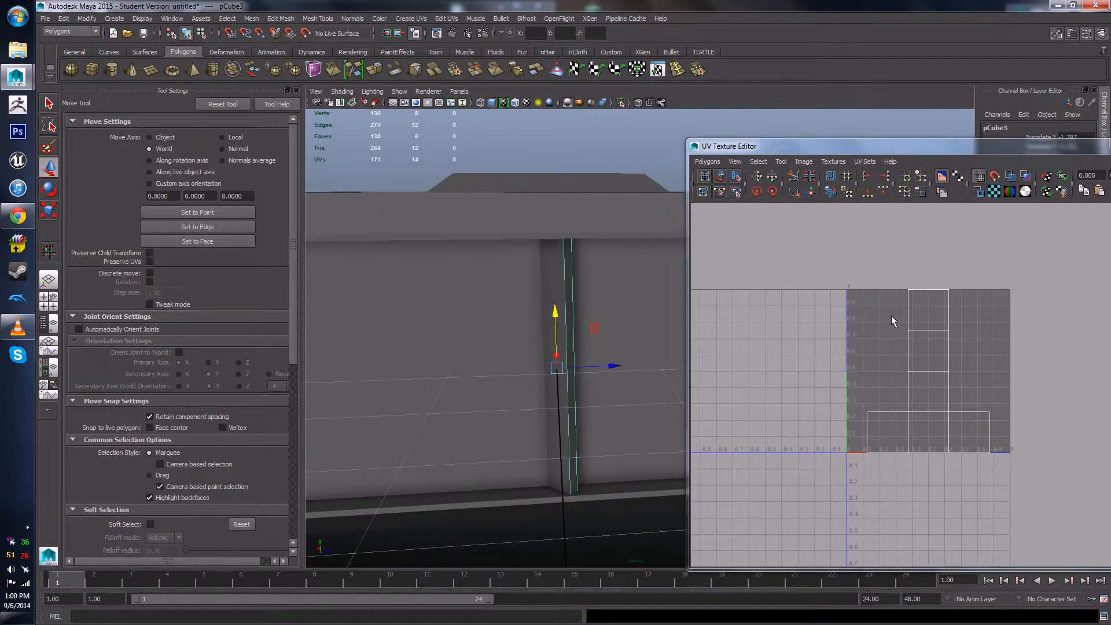
pyautogui.moveTo(883, 155); pyautogui.dragTo(628, 23)
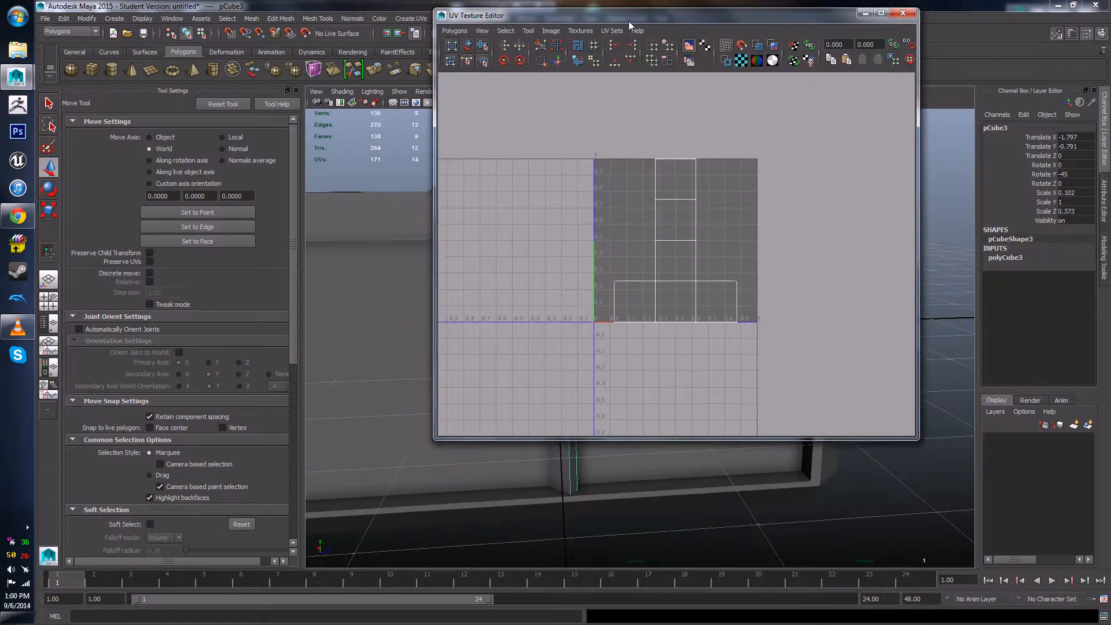
pyautogui.doubleClick(647, 15)
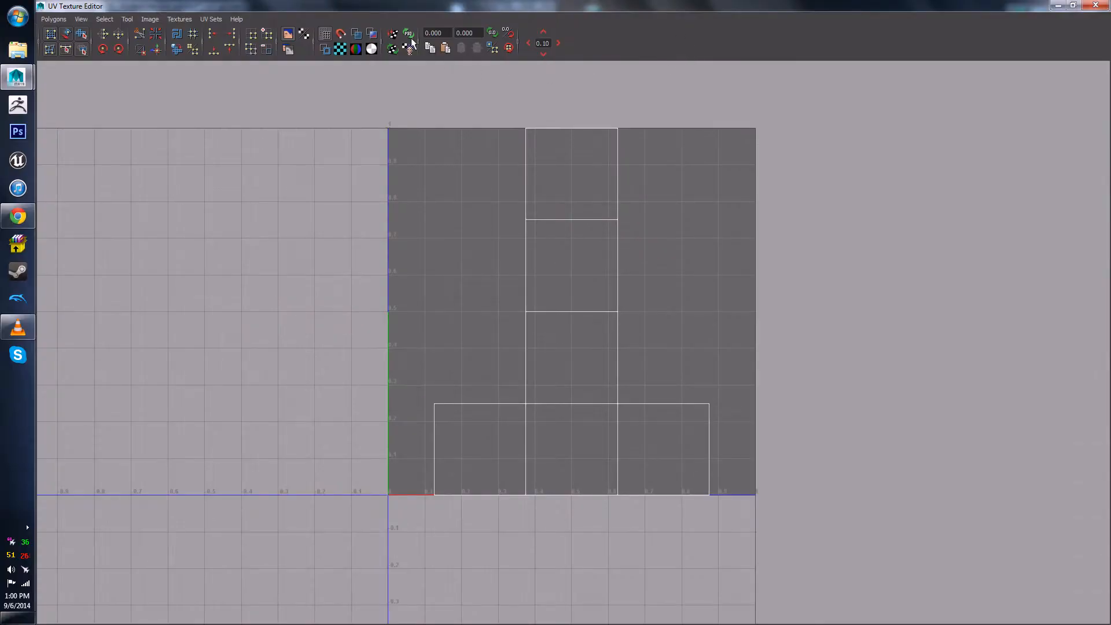
pyautogui.click(357, 33)
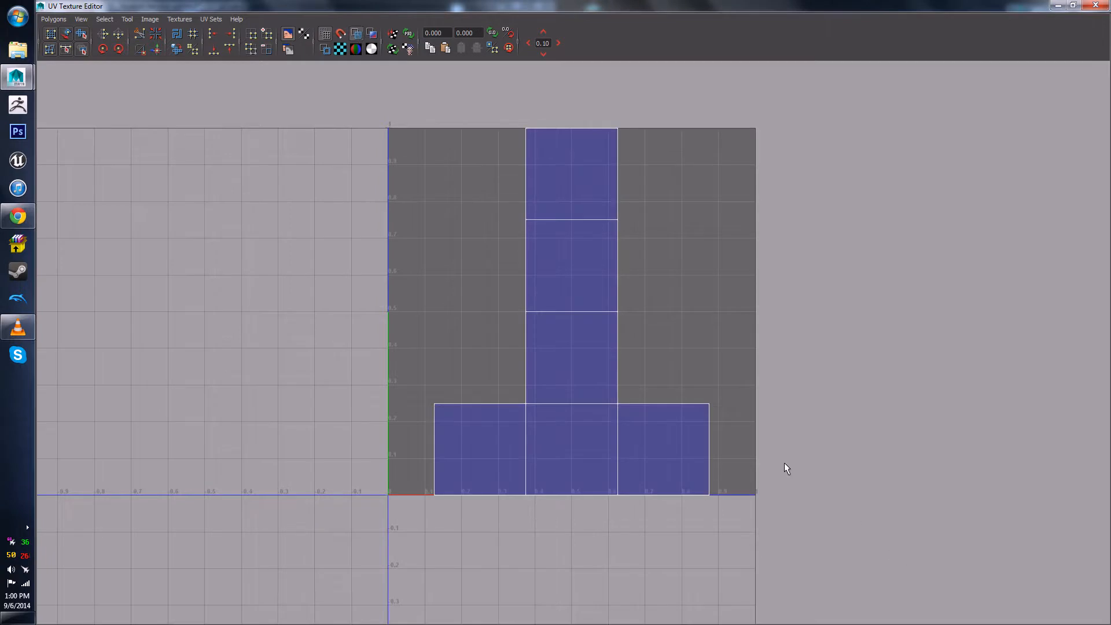
pyautogui.scroll(-3, 551, 352)
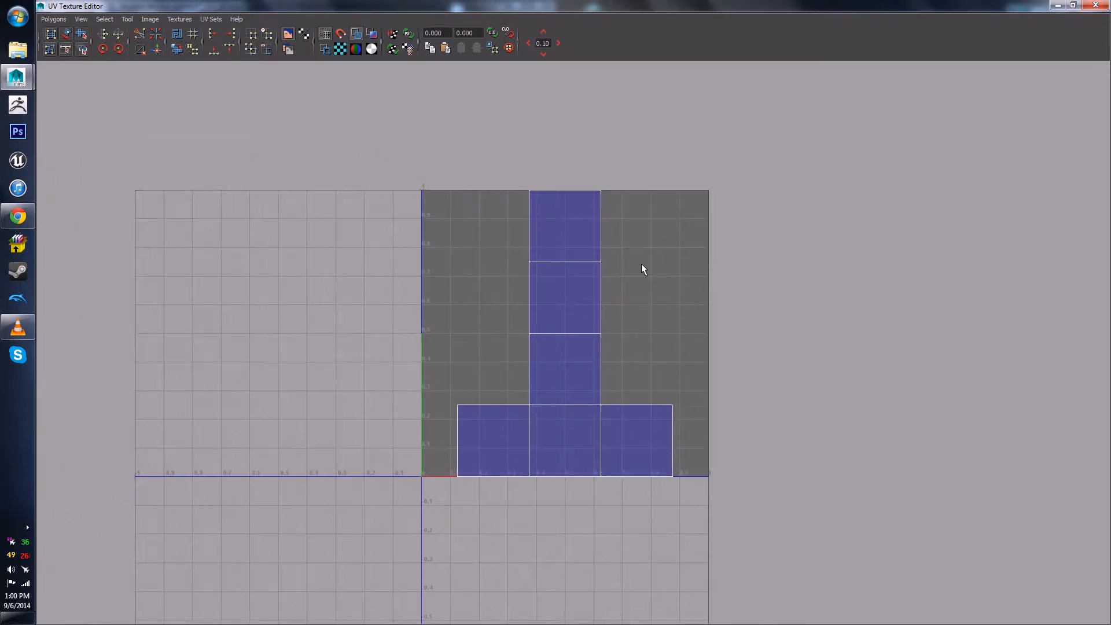
pyautogui.scroll(2, 607, 458)
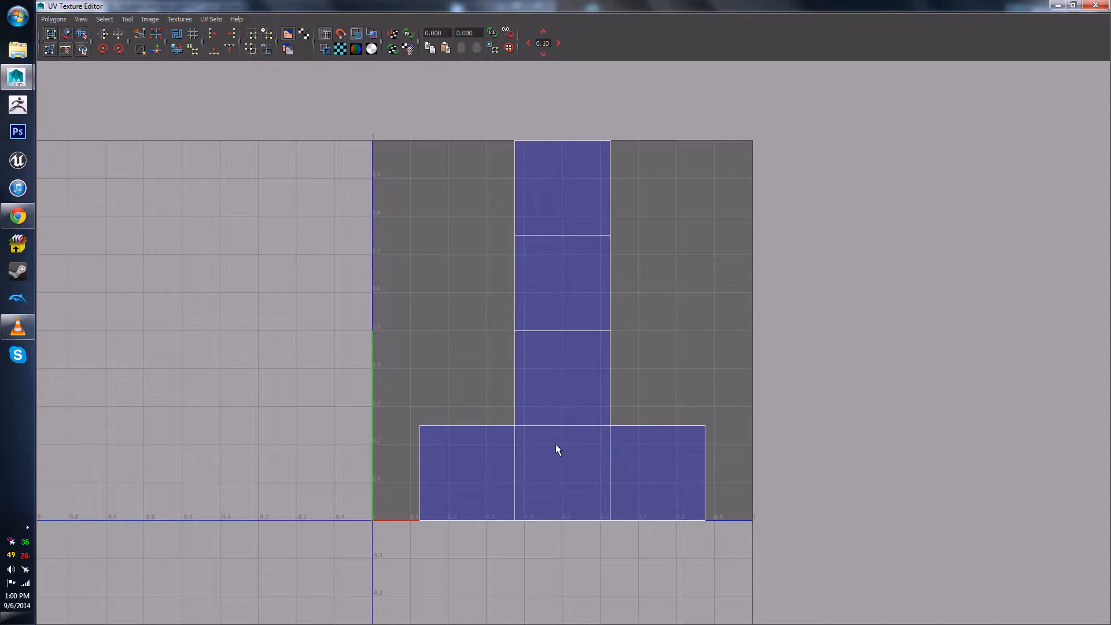
pyautogui.rightClick(590, 319)
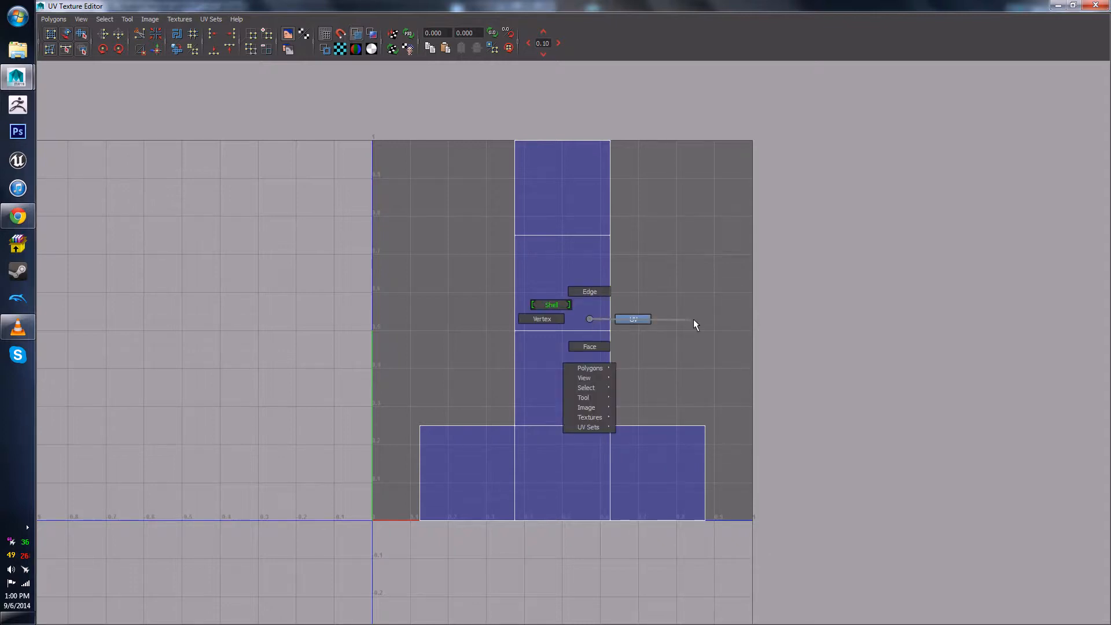
pyautogui.moveTo(651, 323); pyautogui.dragTo(639, 320, button='right')
# - Try moving the outer upper corner UV of the layout's right-hand face, and undo the move
pyautogui.scroll(-4, 667, 372)
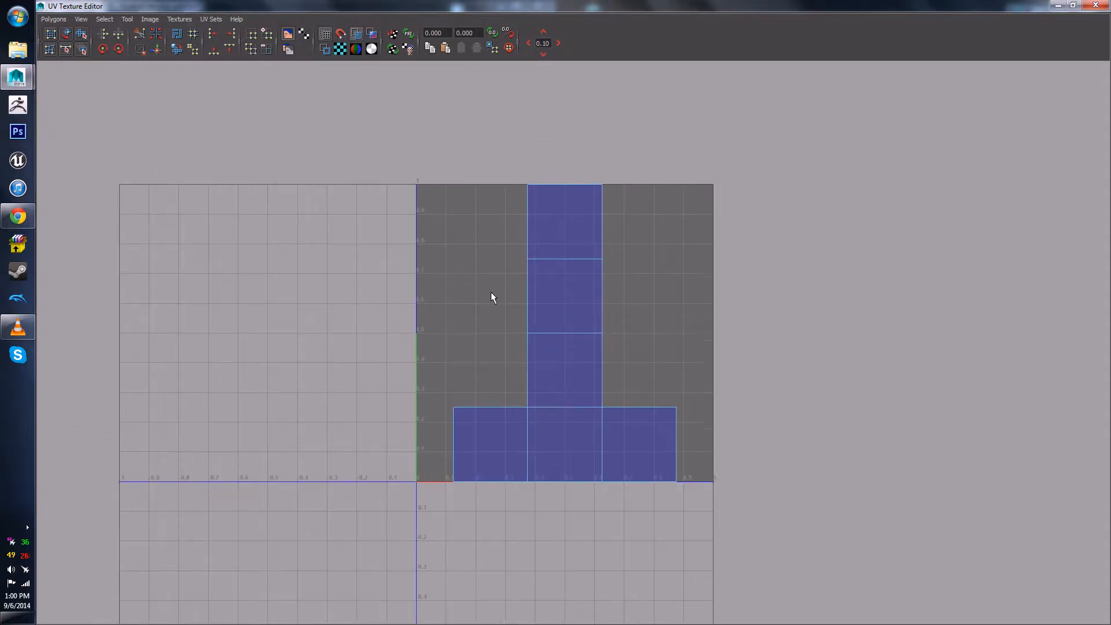
pyautogui.scroll(3, 670, 402)
pyautogui.click(679, 365)
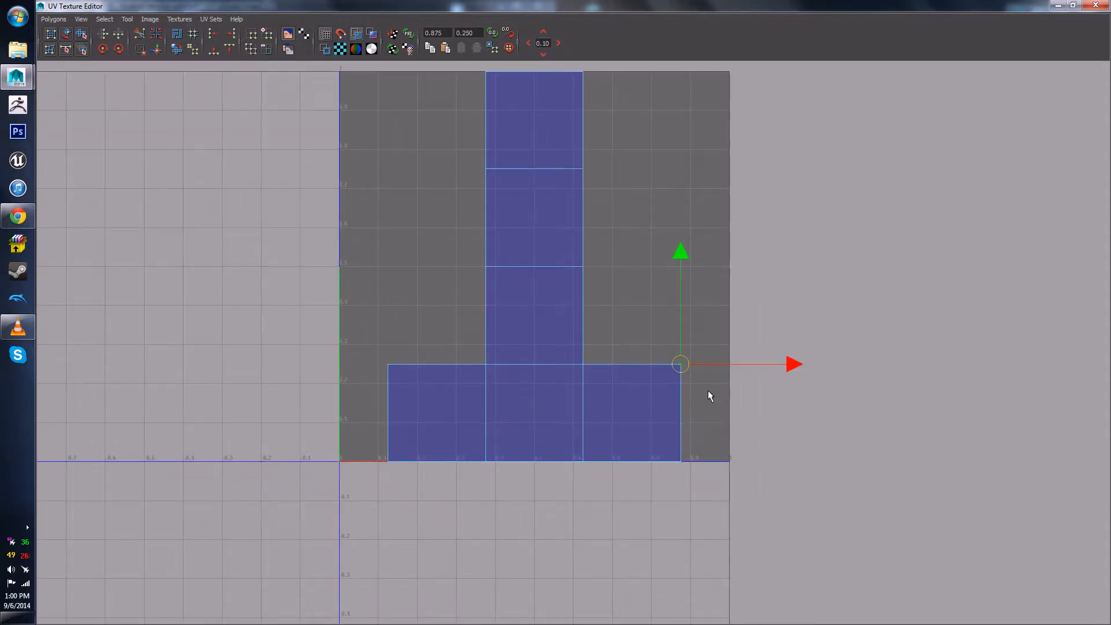
pyautogui.scroll(2, 709, 385)
pyautogui.moveTo(711, 372); pyautogui.dragTo(671, 363)
pyautogui.hotkey('ctrl', 'z')
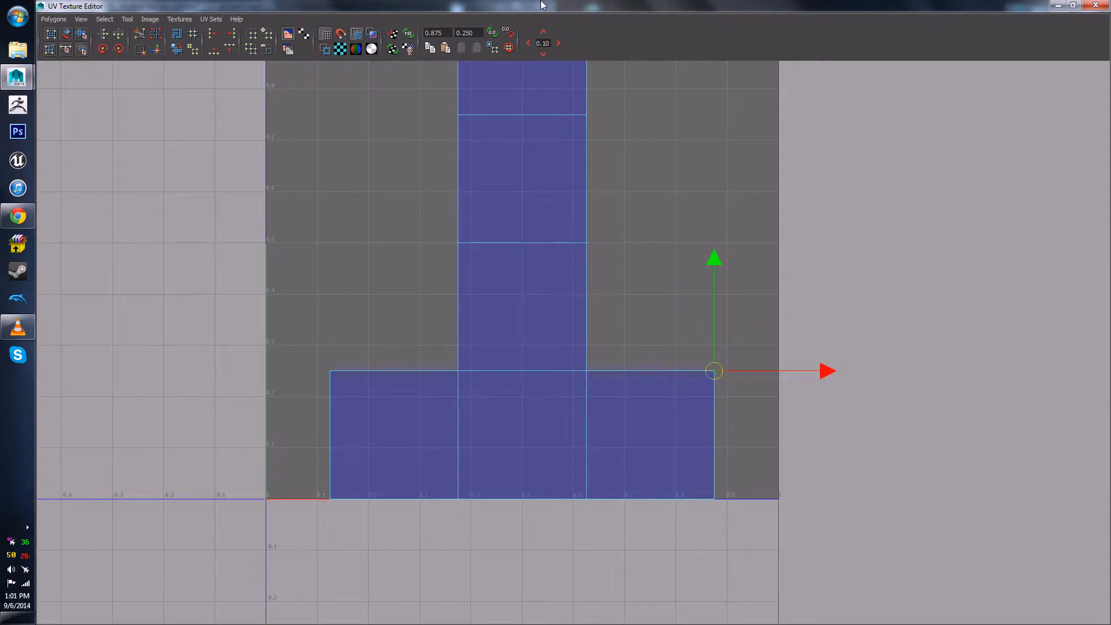
pyautogui.moveTo(617, 6)
pyautogui.mouseDown()
pyautogui.moveTo(911, 150)
pyautogui.moveTo(628, 4)
pyautogui.mouseUp()
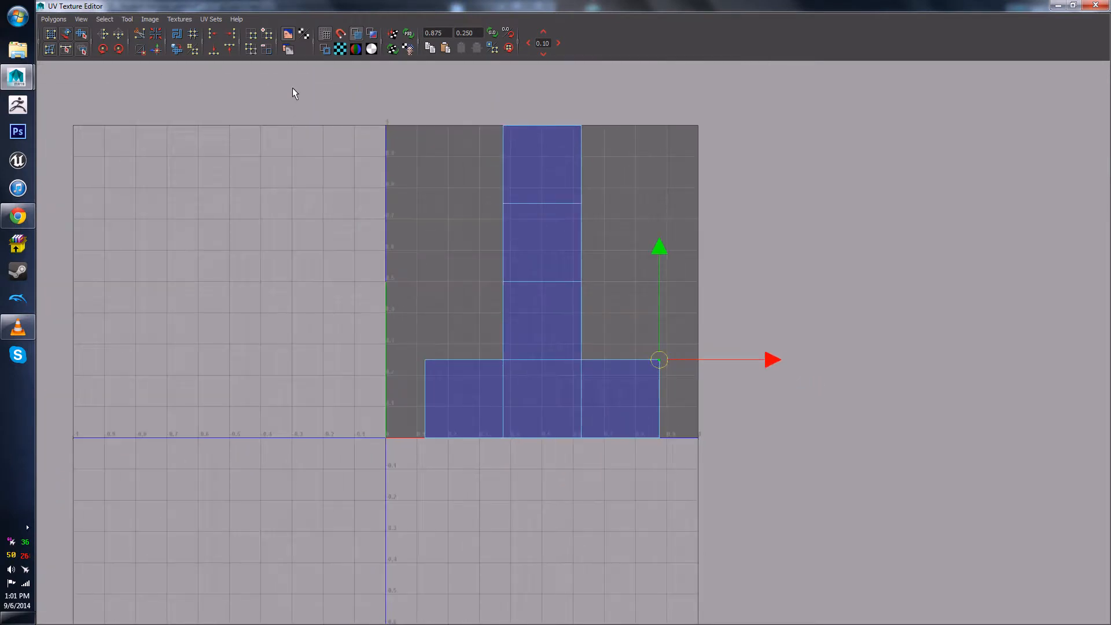
# - Select all of the divider's UVs and move the shell into the empty area right of the 0–1 texture square
pyautogui.moveTo(293, 88); pyautogui.dragTo(810, 561)
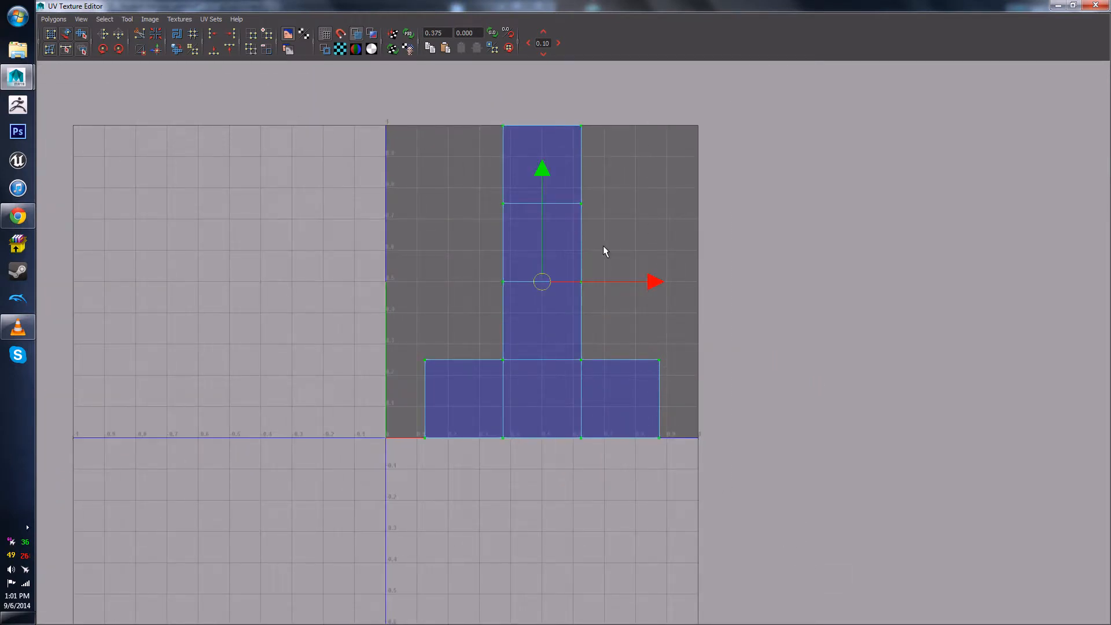
pyautogui.moveTo(541, 280); pyautogui.dragTo(816, 357)
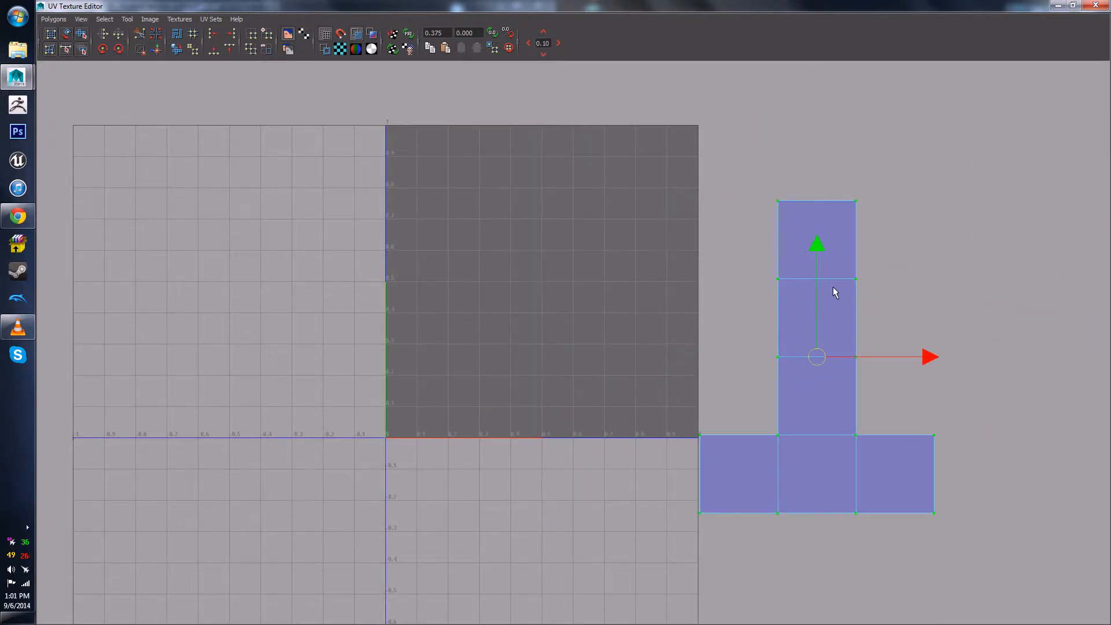
pyautogui.scroll(2, 832, 286)
pyautogui.keyDown('alt'); pyautogui.moveTo(822, 283); pyautogui.dragTo(648, 284, button='middle'); pyautogui.keyUp('alt')
pyautogui.keyDown('alt'); pyautogui.moveTo(647, 284); pyautogui.dragTo(712, 260, button='right'); pyautogui.keyUp('alt')
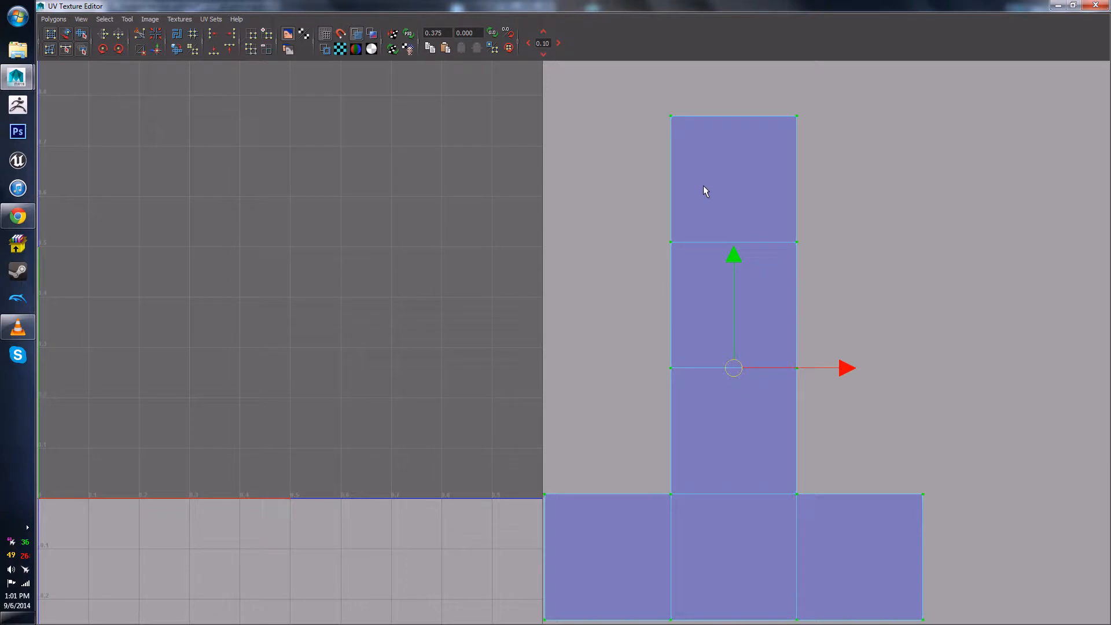
pyautogui.keyDown('alt'); pyautogui.moveTo(761, 449); pyautogui.dragTo(729, 384, button='middle'); pyautogui.keyUp('alt')
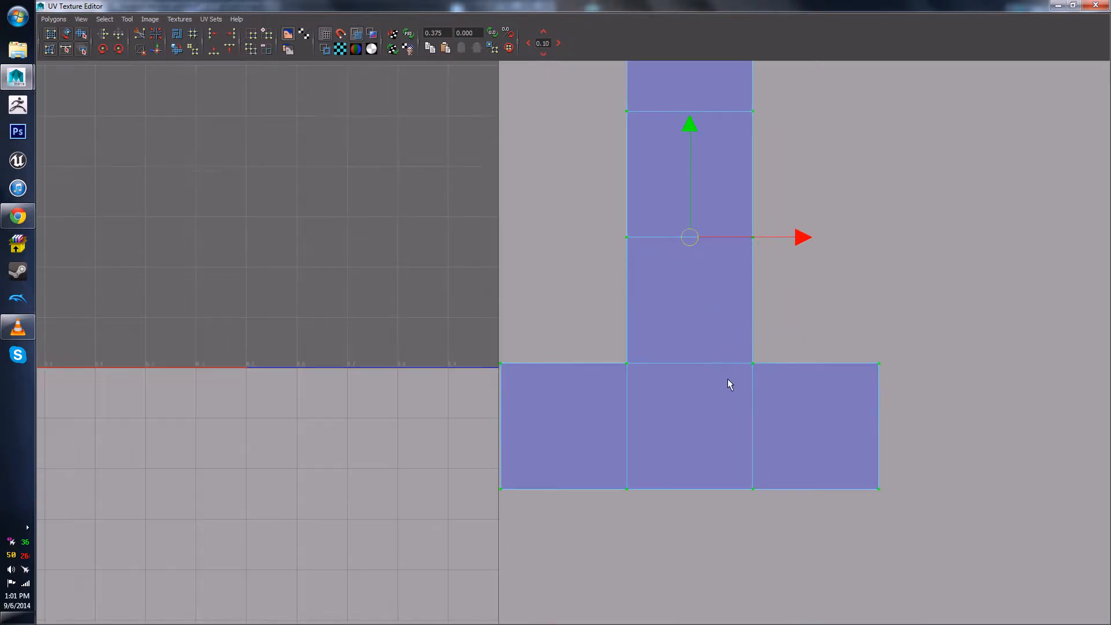
pyautogui.keyDown('alt'); pyautogui.moveTo(729, 384); pyautogui.dragTo(702, 268, button='right'); pyautogui.keyUp('alt')
pyautogui.moveTo(668, 255); pyautogui.dragTo(690, 296)
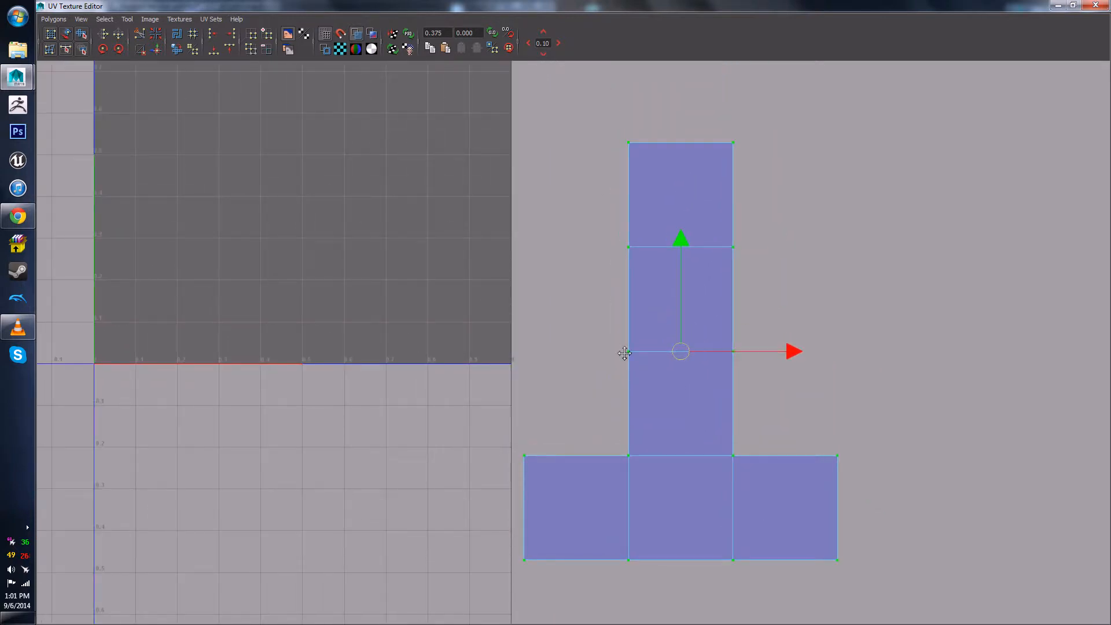
pyautogui.keyDown('alt'); pyautogui.moveTo(625, 354); pyautogui.dragTo(569, 329, button='middle'); pyautogui.keyUp('alt')
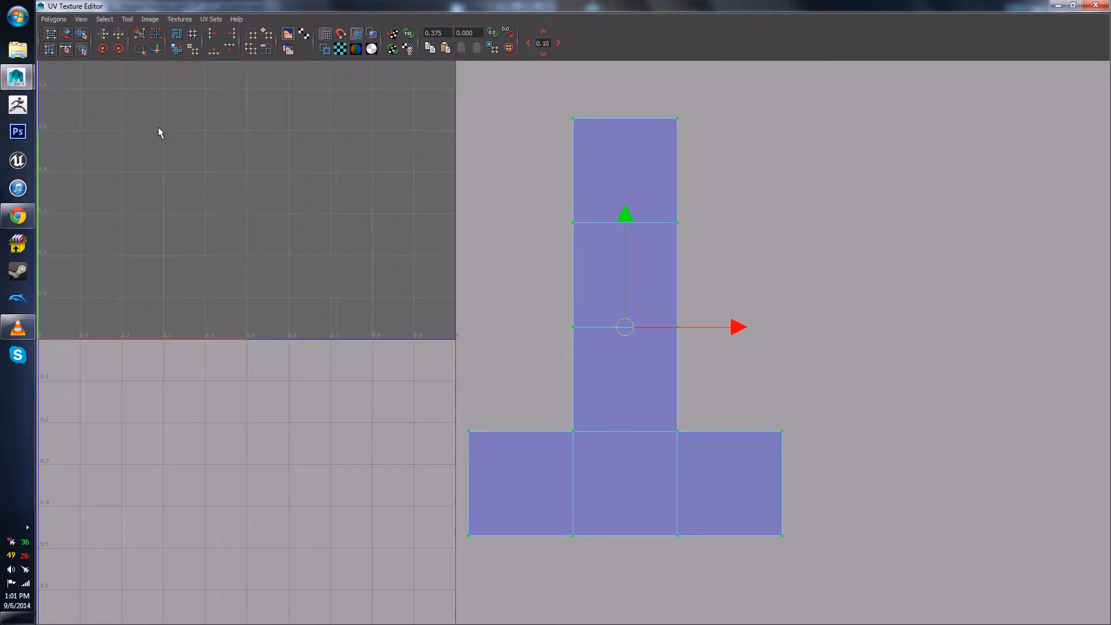
# - Unfold the divider's whole UV shell with the Smooth UV tool
pyautogui.click(81, 34)
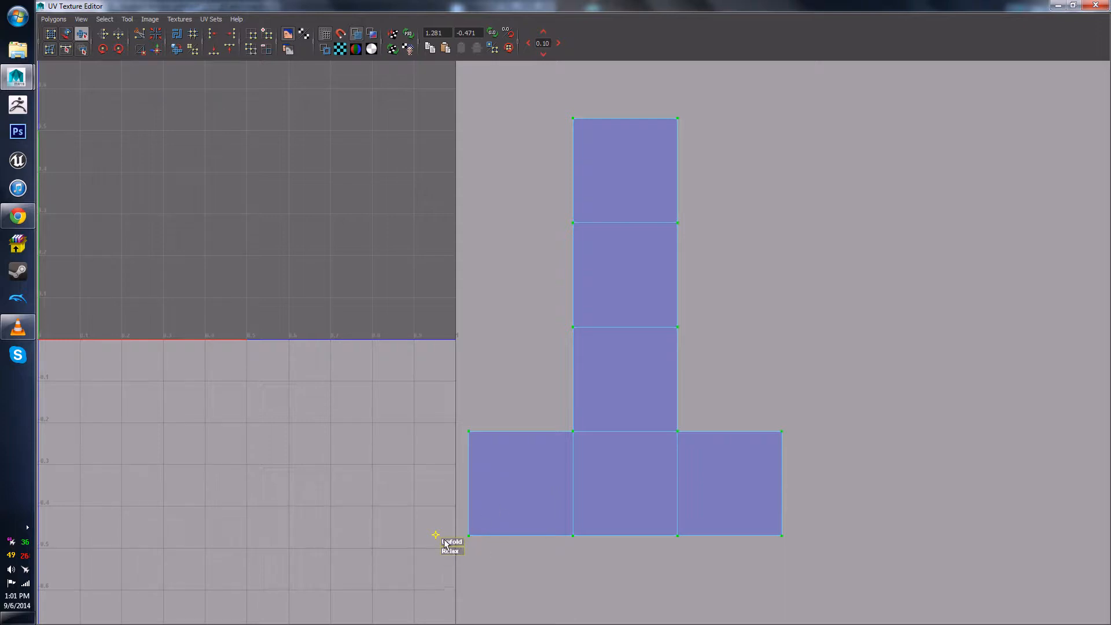
pyautogui.moveTo(450, 544); pyautogui.dragTo(550, 533)
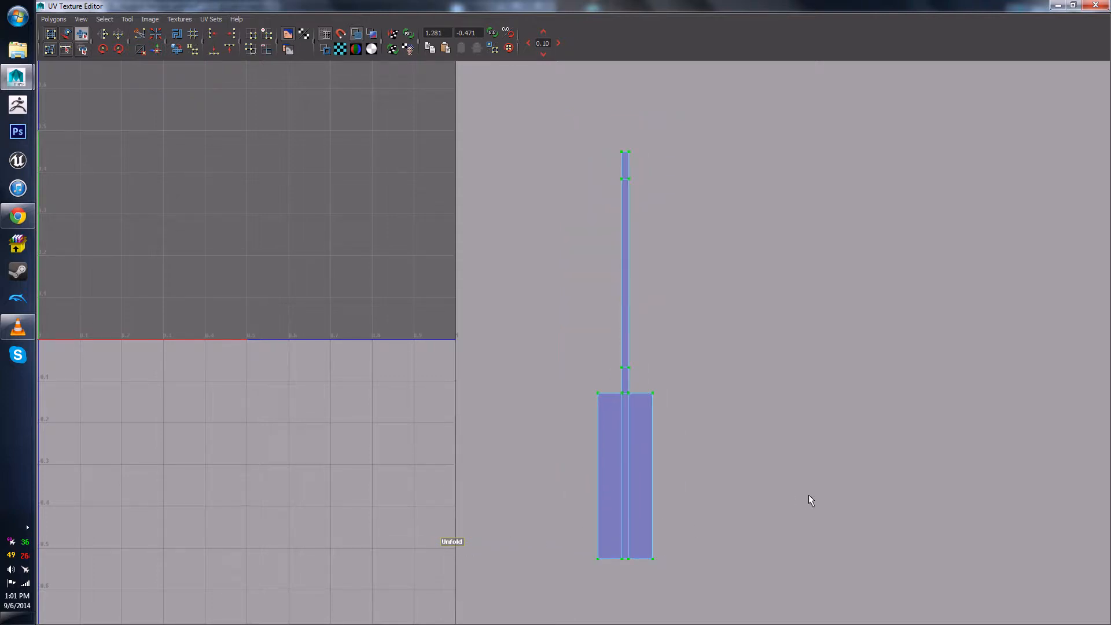
pyautogui.moveTo(808, 494); pyautogui.dragTo(809, 494)
# - Restore the UV editor to a smaller window, return the divider to object mode, and close the editor
pyautogui.doubleClick(601, 6)
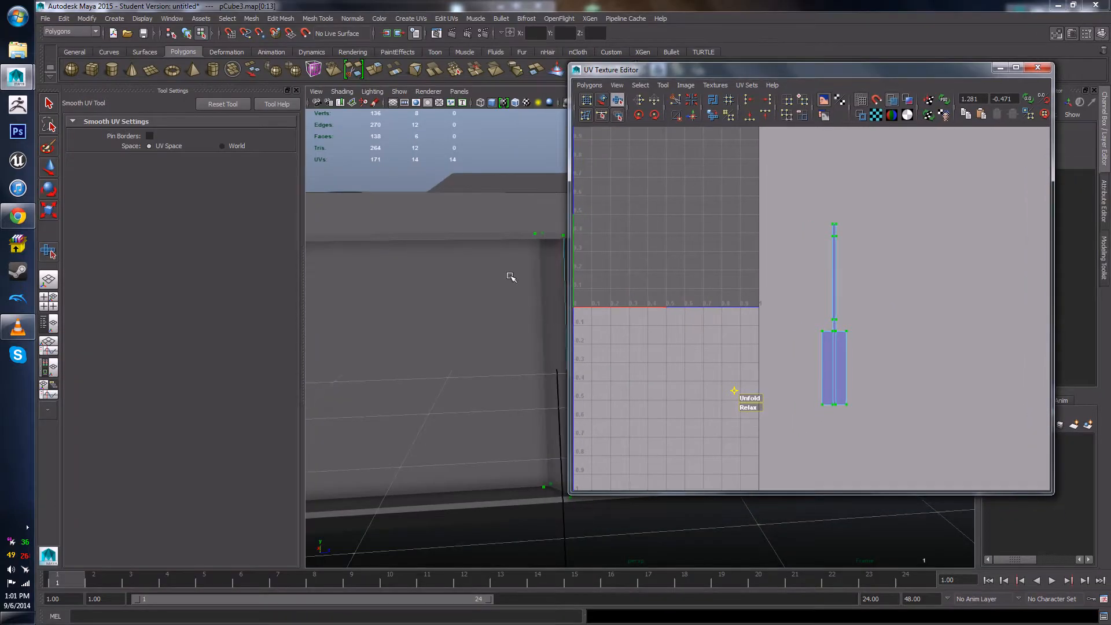
pyautogui.keyDown('alt'); pyautogui.moveTo(508, 272); pyautogui.dragTo(521, 304); pyautogui.keyUp('alt')
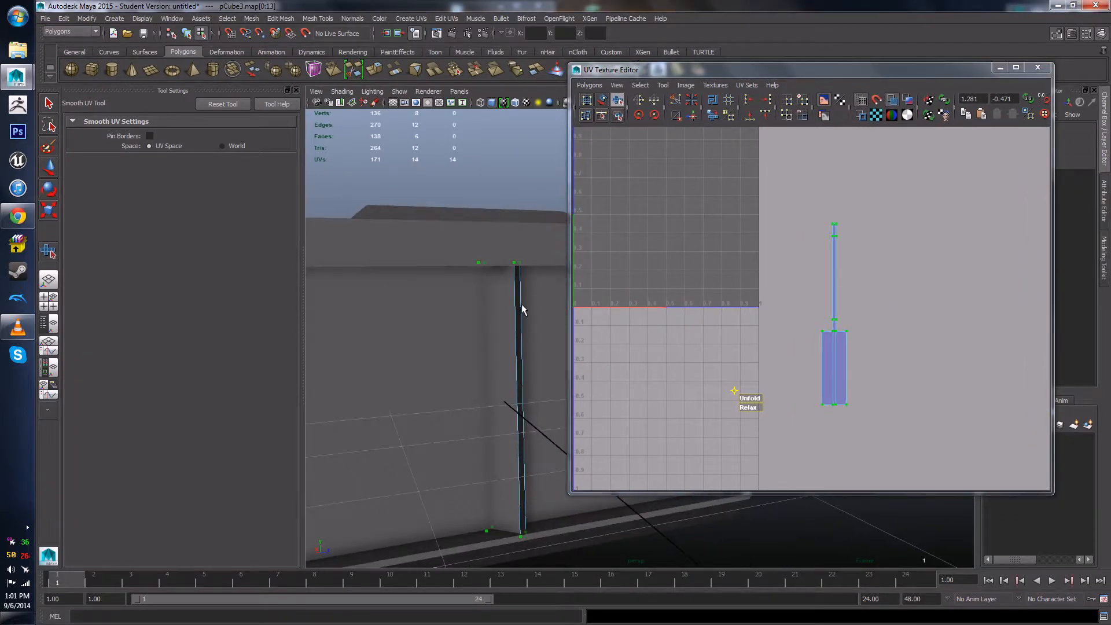
pyautogui.click(833, 368)
pyautogui.click(515, 337)
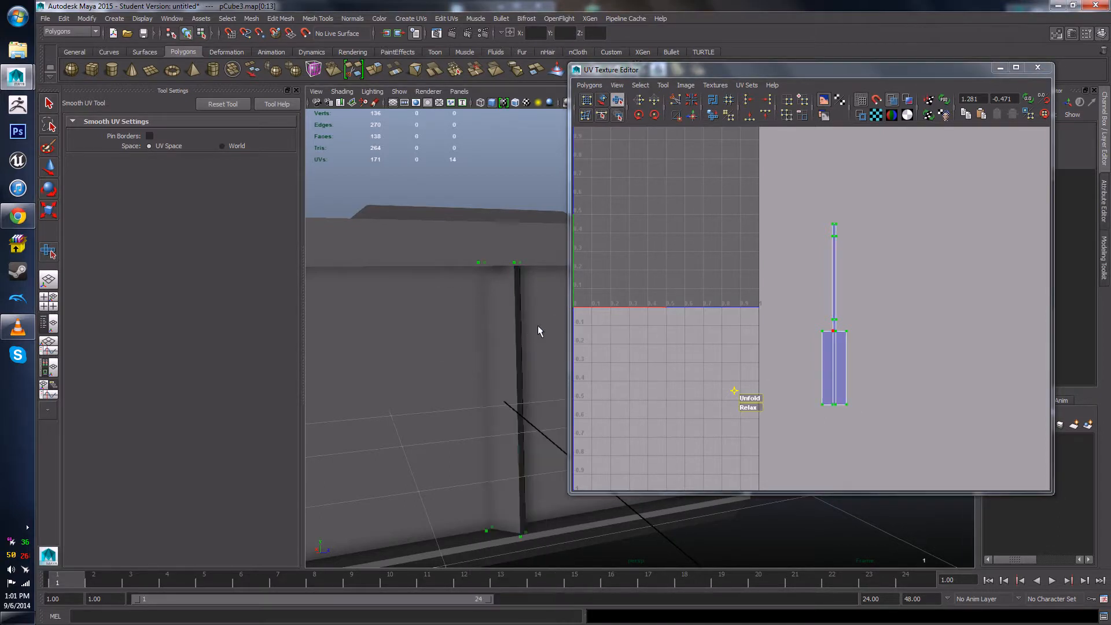
pyautogui.press('F8')
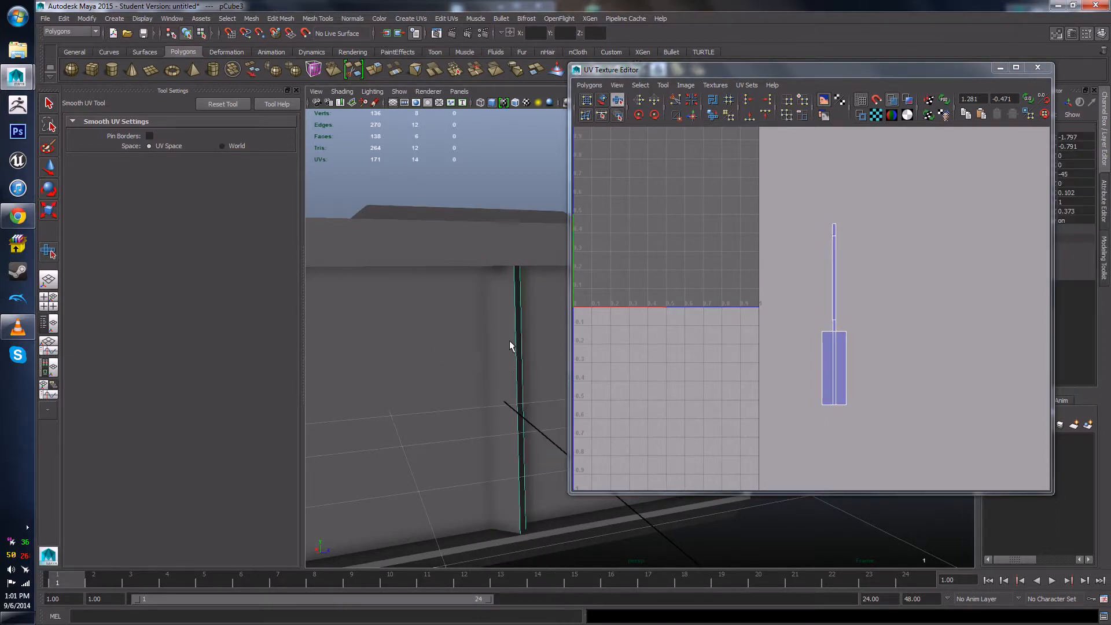
pyautogui.click(1000, 67)
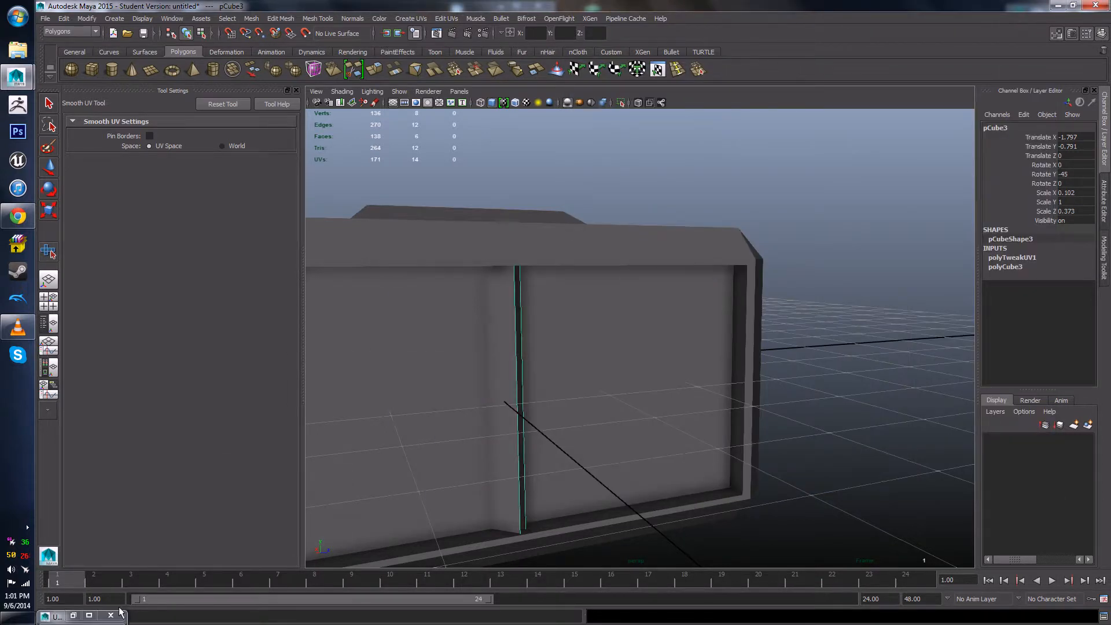
pyautogui.click(111, 615)
# - Isolate the divider in the viewport and orbit around to its hidden back side
pyautogui.keyDown('alt'); pyautogui.moveTo(533, 306); pyautogui.dragTo(573, 307, button='middle'); pyautogui.keyUp('alt')
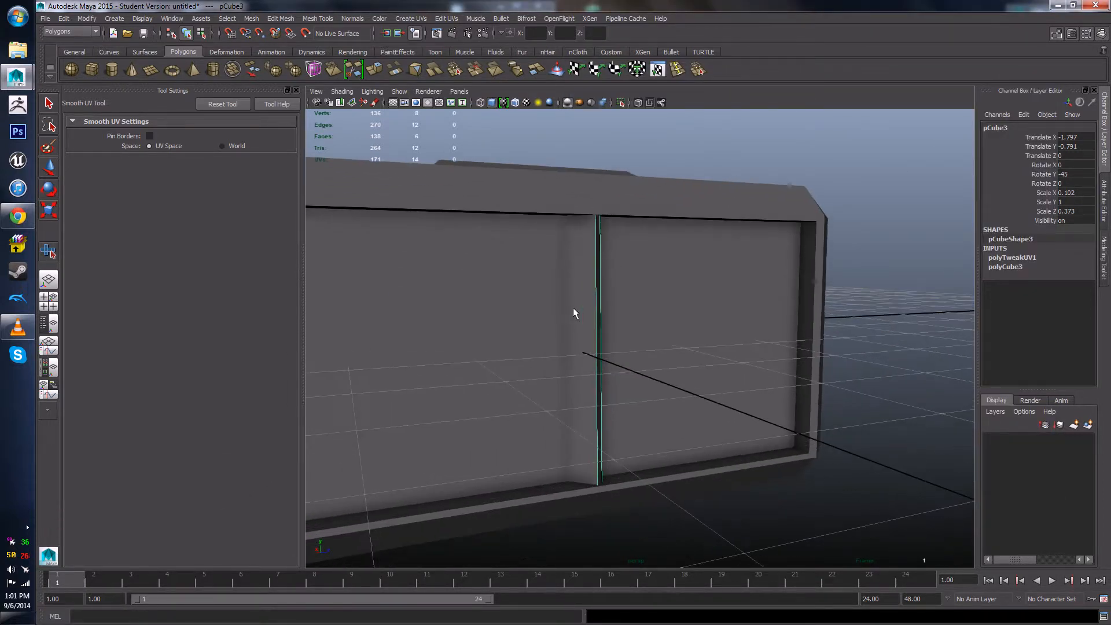
pyautogui.keyDown('alt'); pyautogui.moveTo(573, 307); pyautogui.dragTo(610, 322); pyautogui.keyUp('alt')
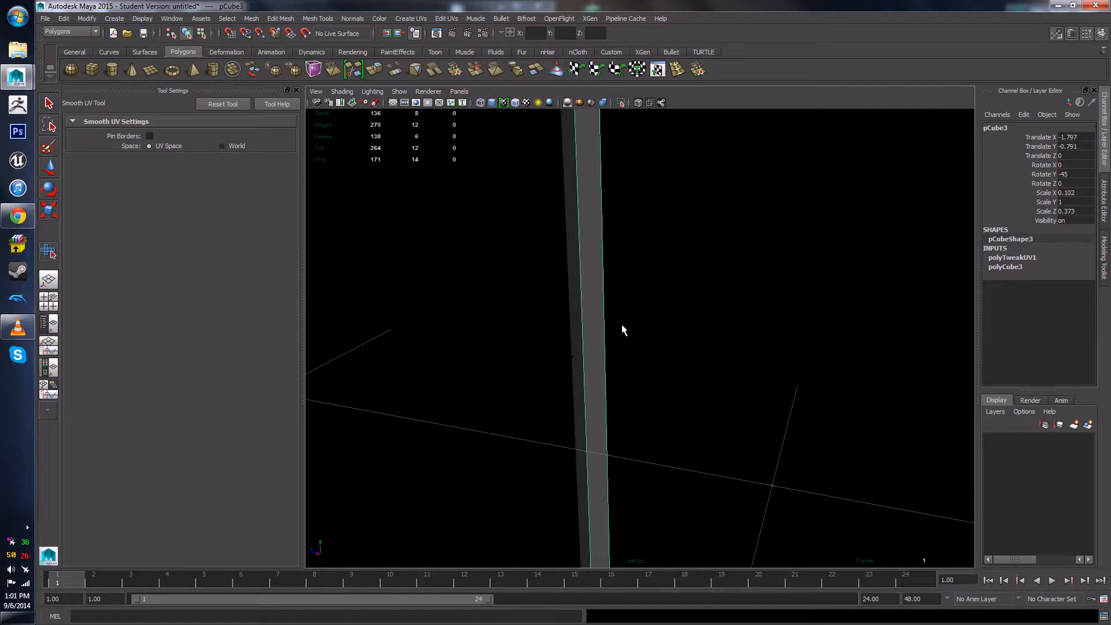
pyautogui.keyDown('alt'); pyautogui.moveTo(668, 324); pyautogui.dragTo(550, 407); pyautogui.keyUp('alt')
pyautogui.keyDown('alt'); pyautogui.moveTo(593, 361); pyautogui.dragTo(723, 323); pyautogui.keyUp('alt')
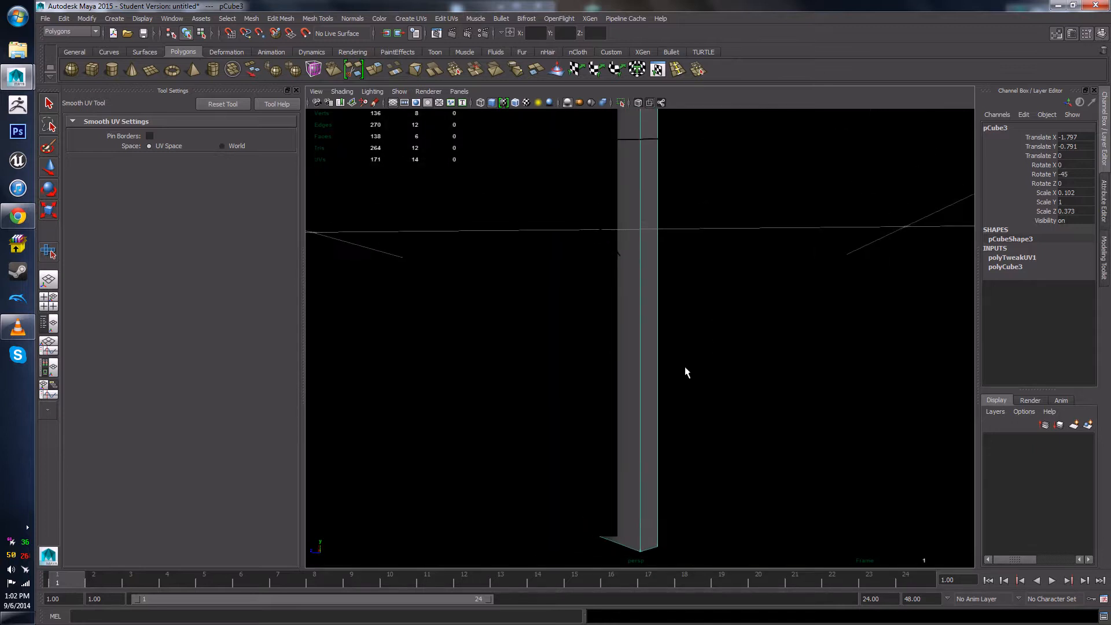
# - Select the divider's long narrow back face in face mode and delete it
pyautogui.moveTo(658, 285); pyautogui.dragTo(656, 313, button='right')
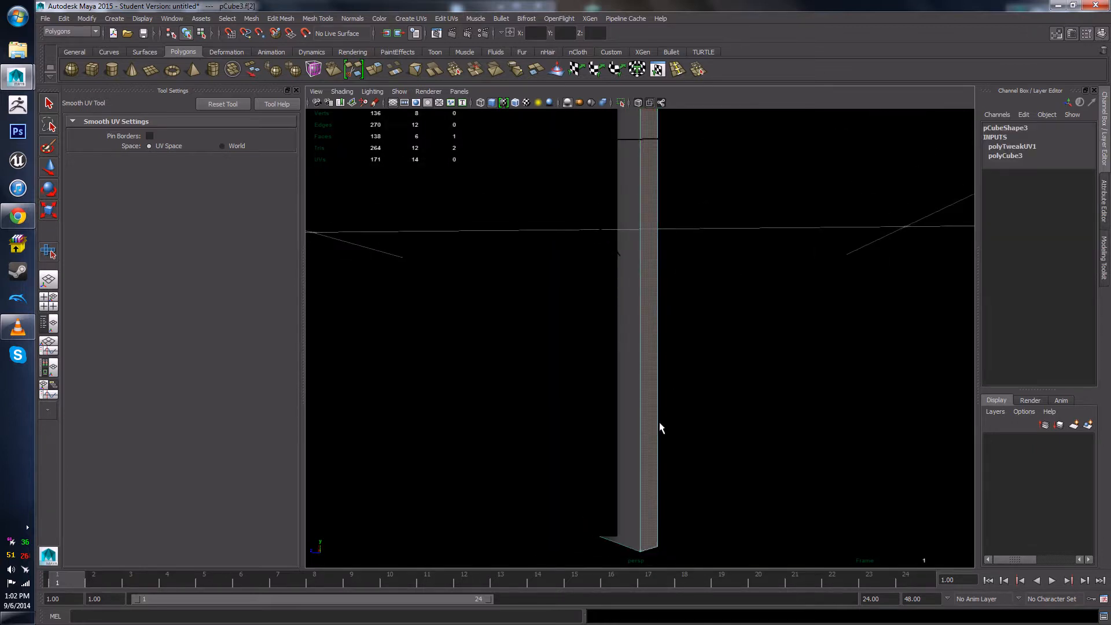
pyautogui.click(646, 206)
pyautogui.keyDown('alt'); pyautogui.moveTo(635, 346); pyautogui.dragTo(581, 399); pyautogui.keyUp('alt')
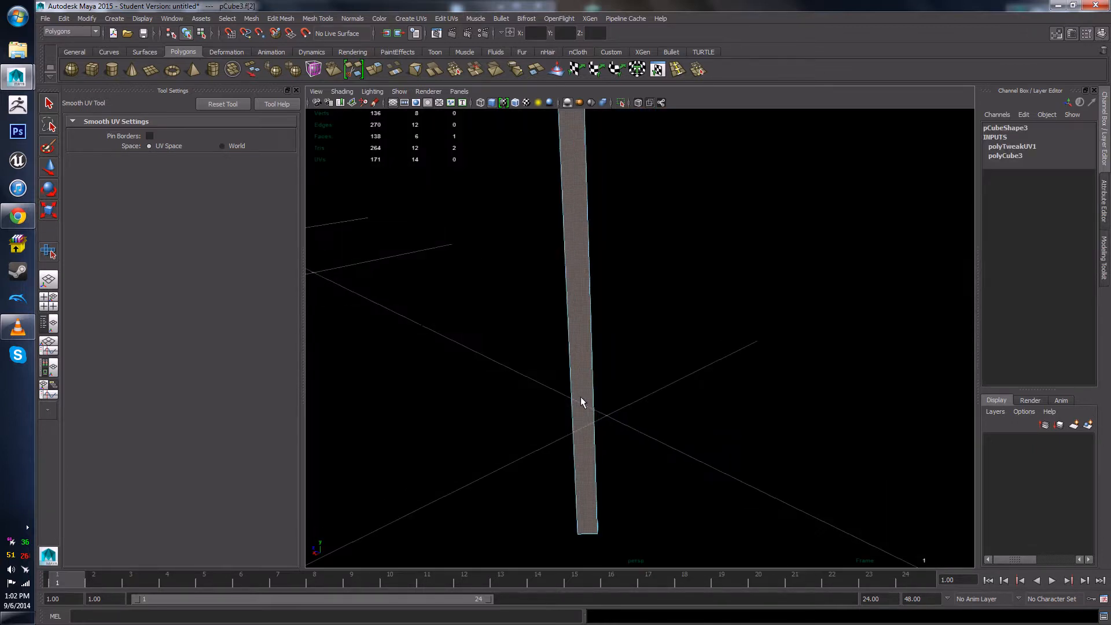
pyautogui.keyDown('alt'); pyautogui.moveTo(581, 398); pyautogui.dragTo(662, 481, button='middle'); pyautogui.keyUp('alt')
pyautogui.keyDown('alt'); pyautogui.moveTo(647, 342); pyautogui.dragTo(635, 404, button='middle'); pyautogui.keyUp('alt')
pyautogui.keyDown('alt'); pyautogui.moveTo(634, 404); pyautogui.dragTo(644, 398); pyautogui.keyUp('alt')
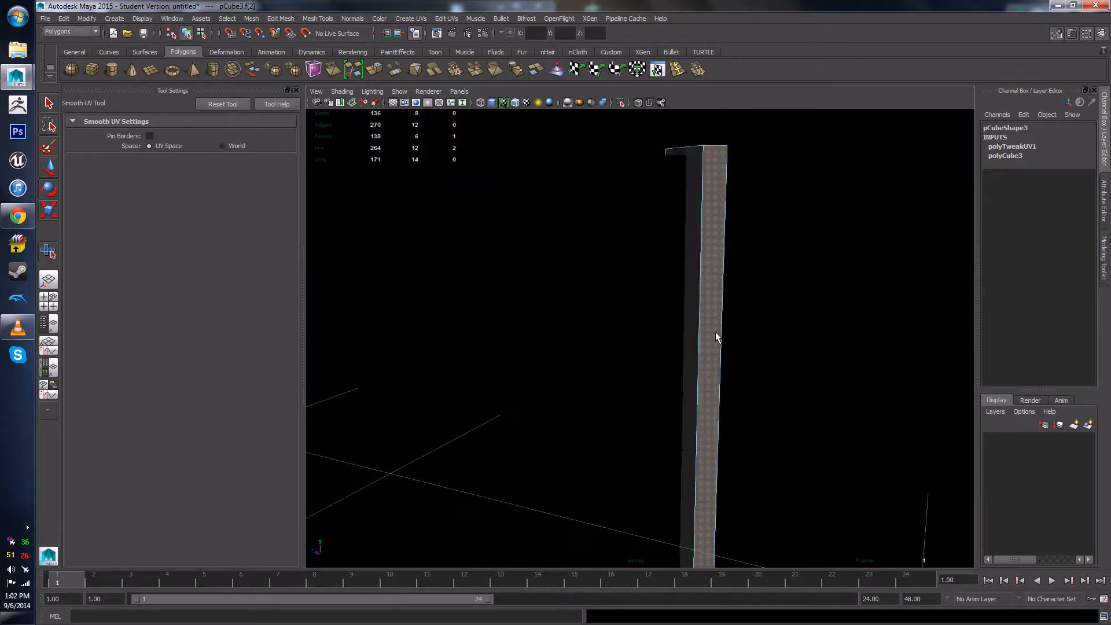
pyautogui.keyDown('alt'); pyautogui.moveTo(715, 331); pyautogui.dragTo(695, 381, button='middle'); pyautogui.keyUp('alt')
pyautogui.press('Delete')
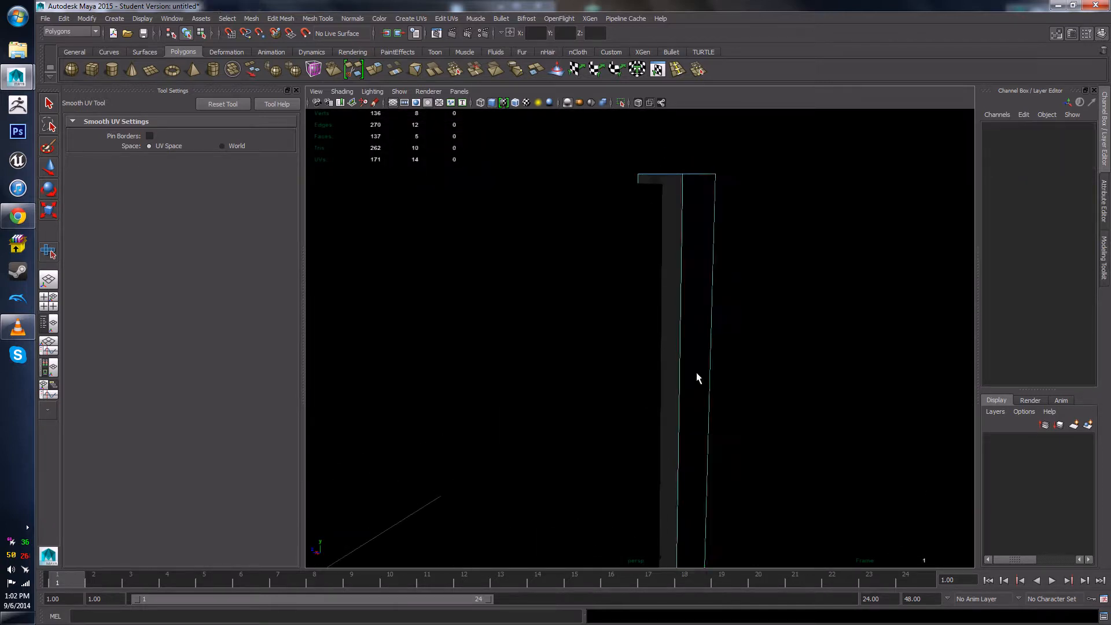
# - Delete the divider's top and bottom end faces
pyautogui.keyDown('alt'); pyautogui.moveTo(728, 294); pyautogui.dragTo(732, 304); pyautogui.keyUp('alt')
pyautogui.click(714, 237)
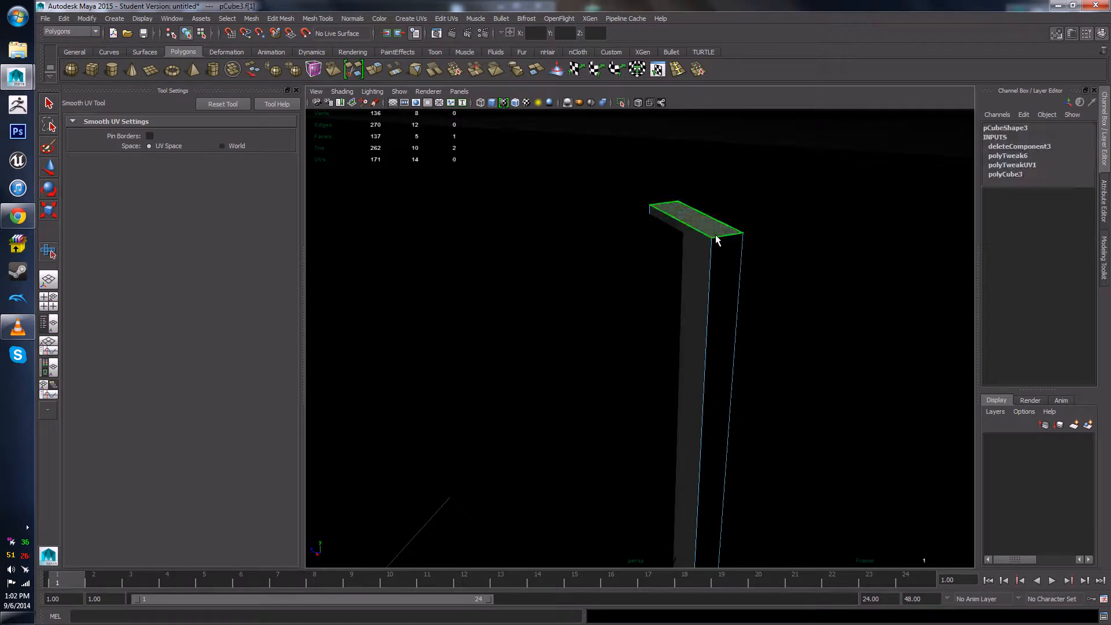
pyautogui.press('Delete')
pyautogui.keyDown('alt'); pyautogui.moveTo(712, 398); pyautogui.dragTo(632, 335); pyautogui.keyUp('alt')
pyautogui.click(604, 457)
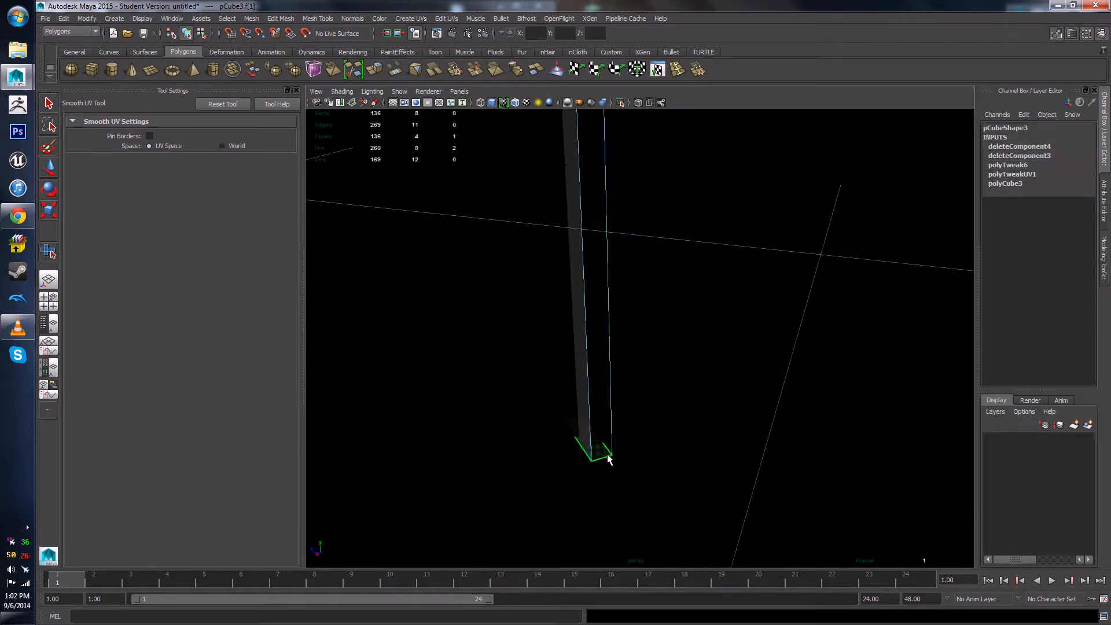
pyautogui.press('Delete')
# - Activate the Move tool, return to object mode, and show the whole box again with nothing selected
pyautogui.keyDown('alt'); pyautogui.moveTo(635, 405); pyautogui.dragTo(709, 336); pyautogui.keyUp('alt')
pyautogui.press('w')
pyautogui.moveTo(656, 310); pyautogui.dragTo(670, 286, button='right')
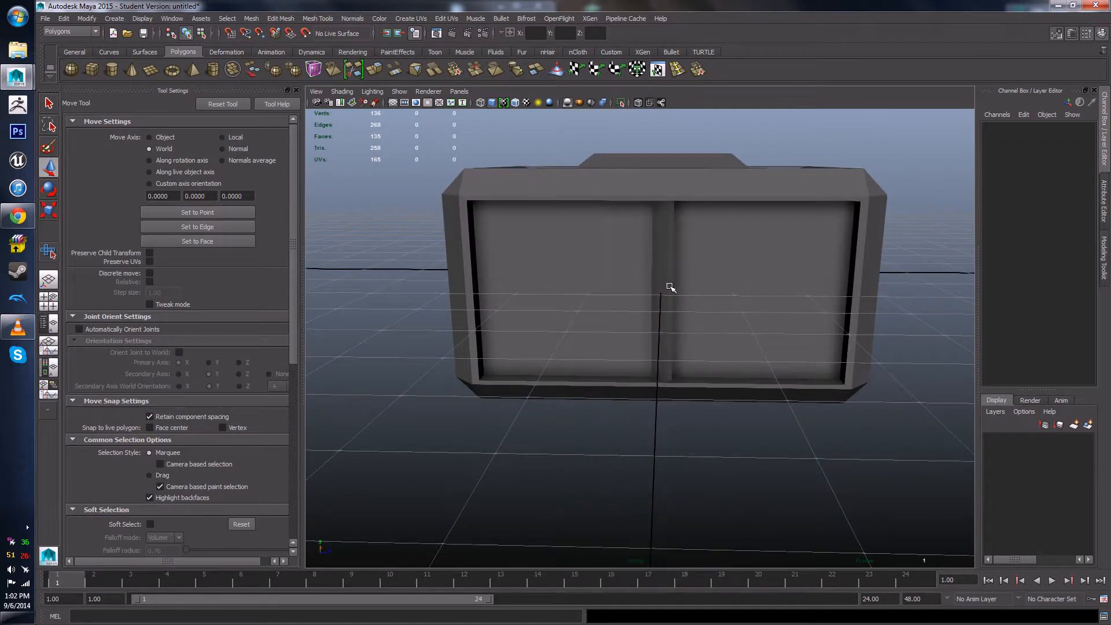
# - Select the box's vertical divider and open its UVs in the UV Texture Editor
pyautogui.click(670, 287)
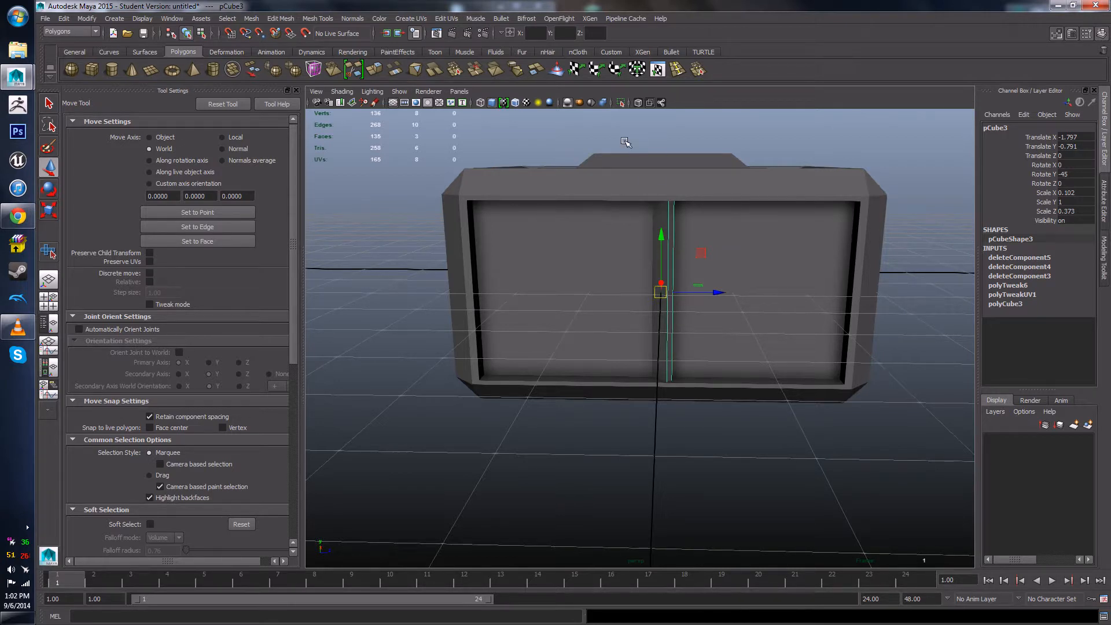
pyautogui.click(453, 23)
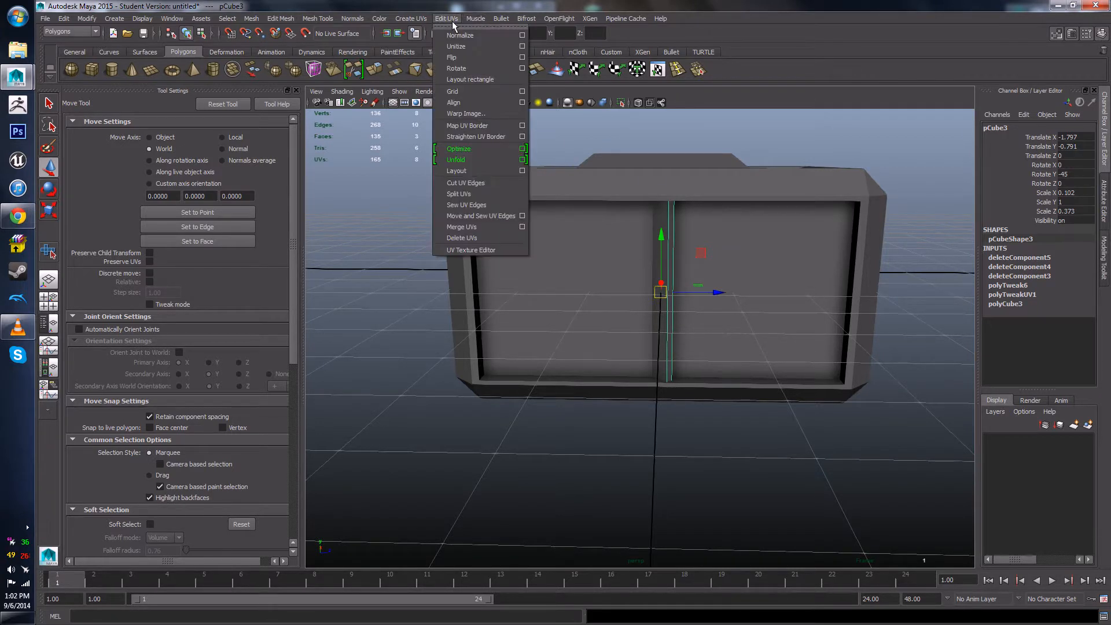
pyautogui.click(495, 248)
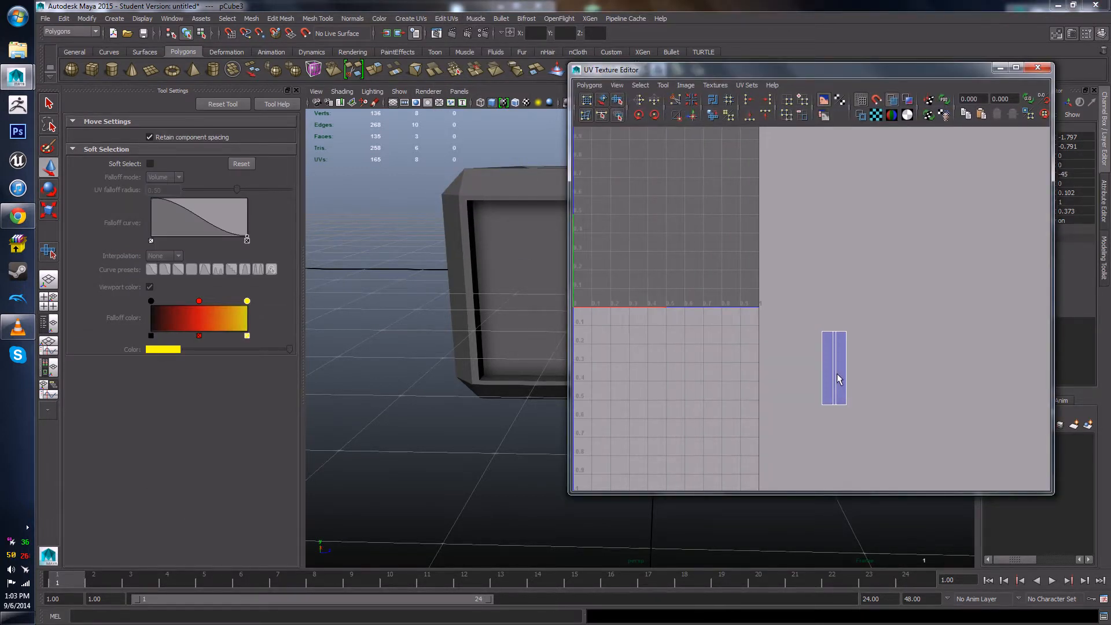
pyautogui.scroll(3, 831, 328)
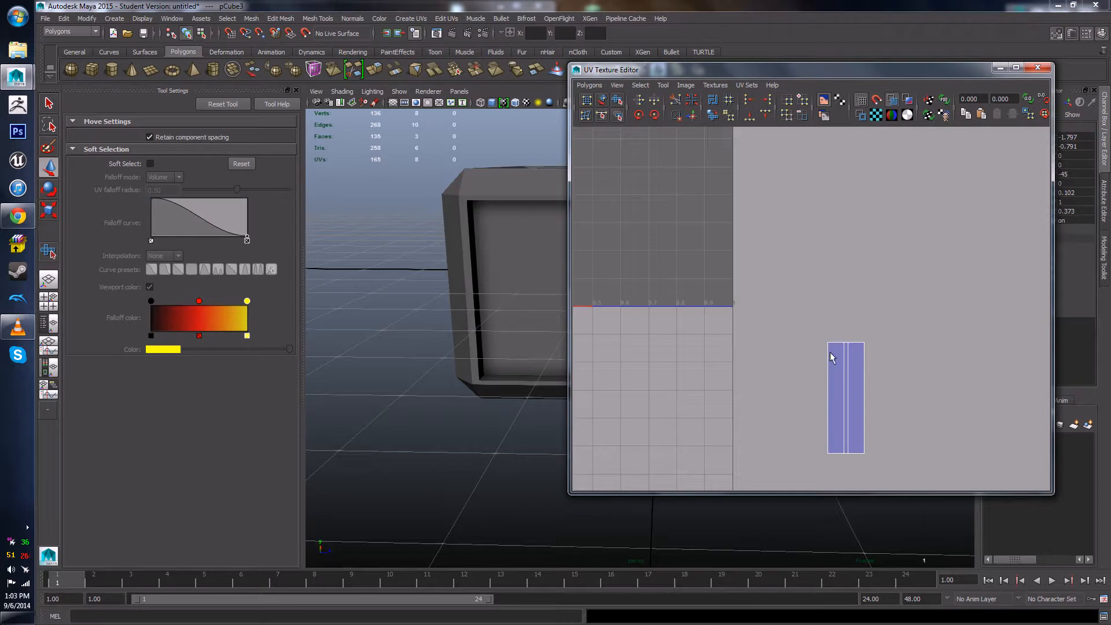
pyautogui.keyDown('alt'); pyautogui.moveTo(874, 388); pyautogui.dragTo(794, 309, button='middle'); pyautogui.keyUp('alt')
pyautogui.scroll(3, 821, 347)
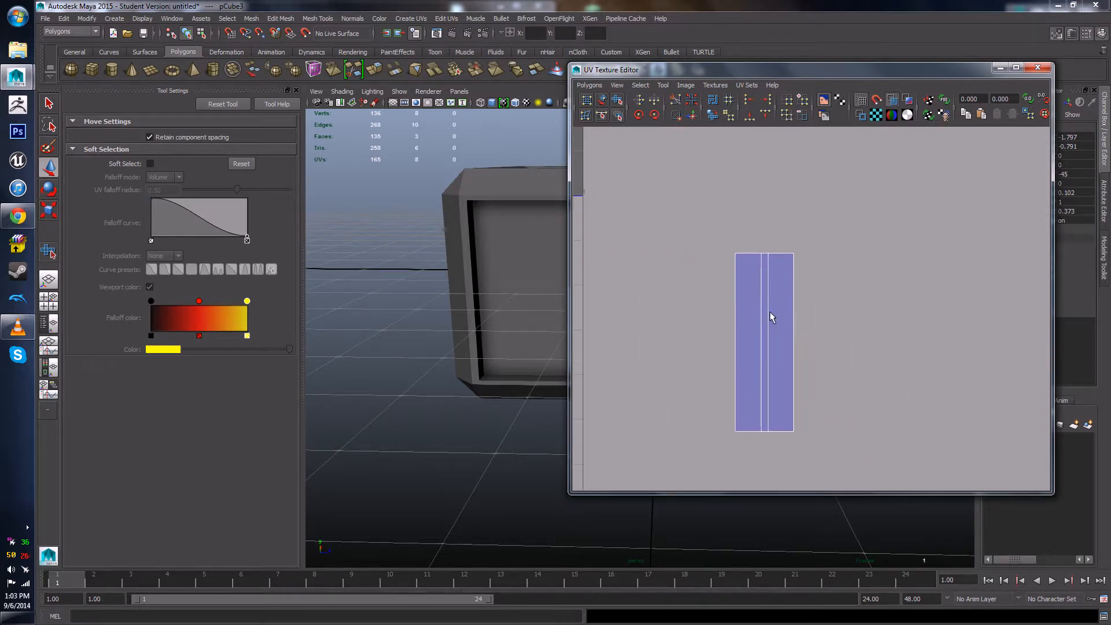
# - Cut the divider's UVs along the edge beside the narrow centre strip and move the detached wide strip away from the main shell
pyautogui.moveTo(759, 311); pyautogui.dragTo(764, 297, button='right')
pyautogui.click(767, 302)
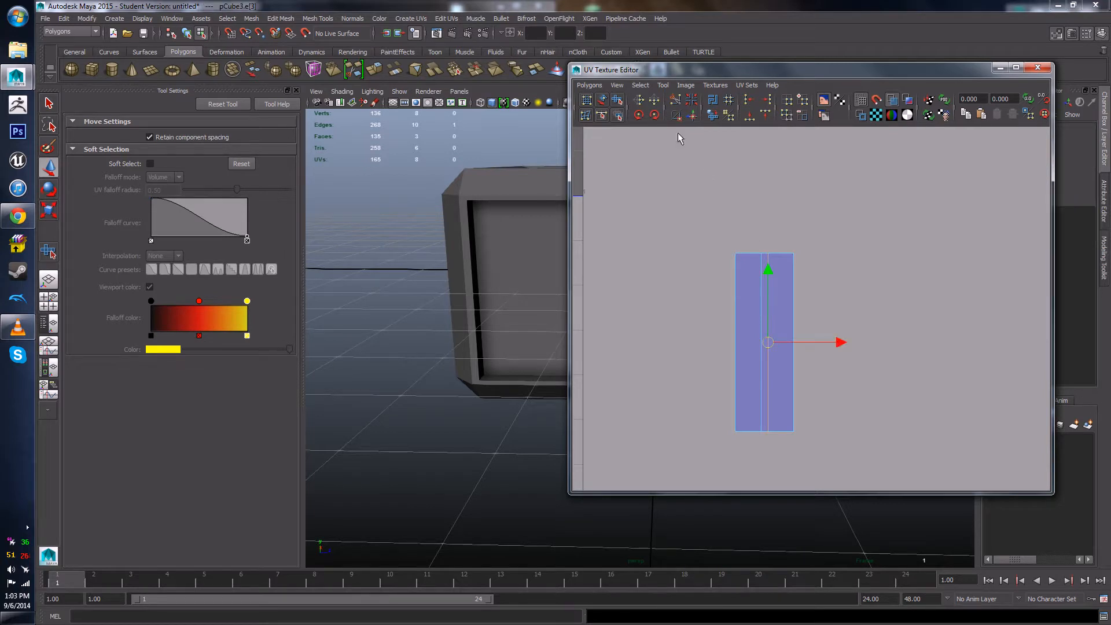
pyautogui.click(641, 103)
pyautogui.moveTo(806, 248); pyautogui.dragTo(807, 250)
pyautogui.click(796, 256)
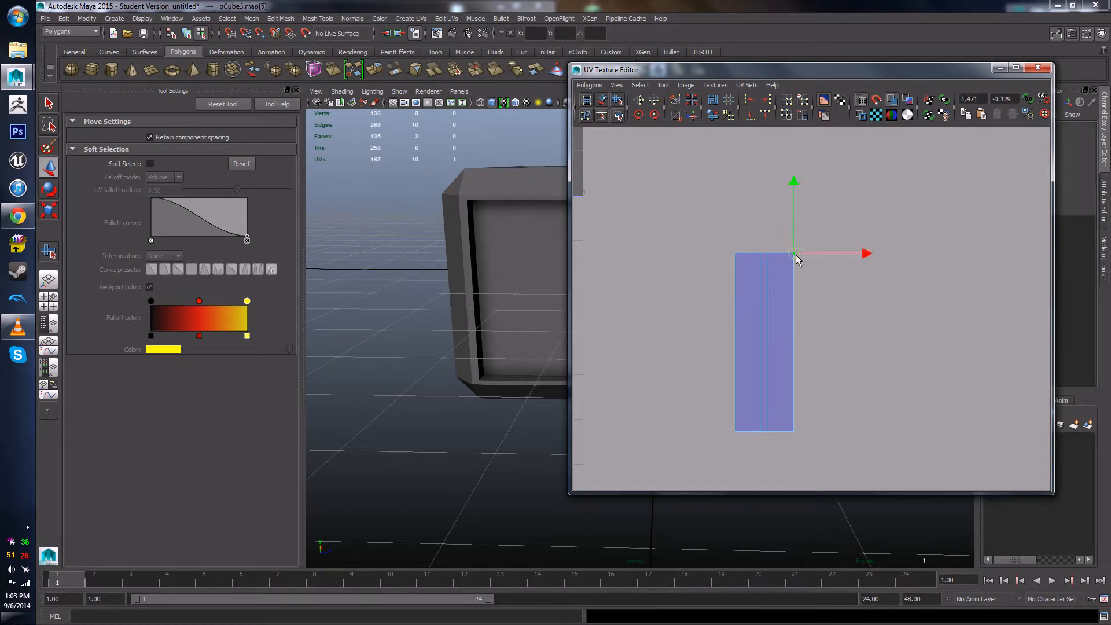
pyautogui.keyDown('ctrl'); pyautogui.moveTo(796, 255); pyautogui.dragTo(823, 241, button='right'); pyautogui.keyUp('ctrl')
pyautogui.moveTo(781, 342); pyautogui.dragTo(937, 282)
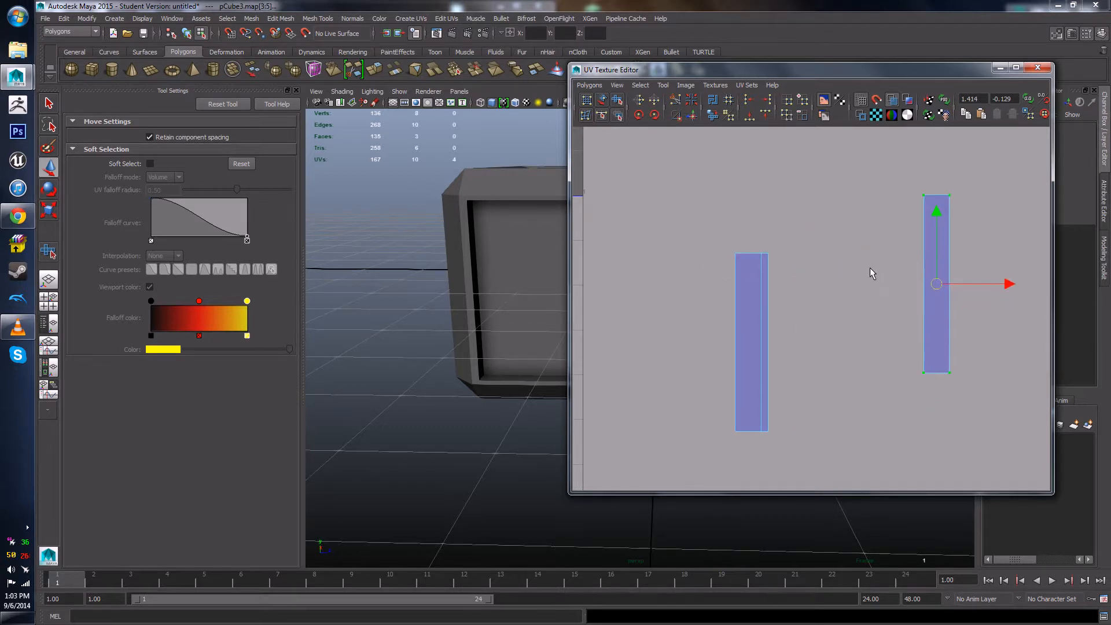
# - Examine how the divider's vertical edges on the model correspond to the edges and cut seam of its UV shells
pyautogui.scroll(-4, 834, 300)
pyautogui.click(821, 311)
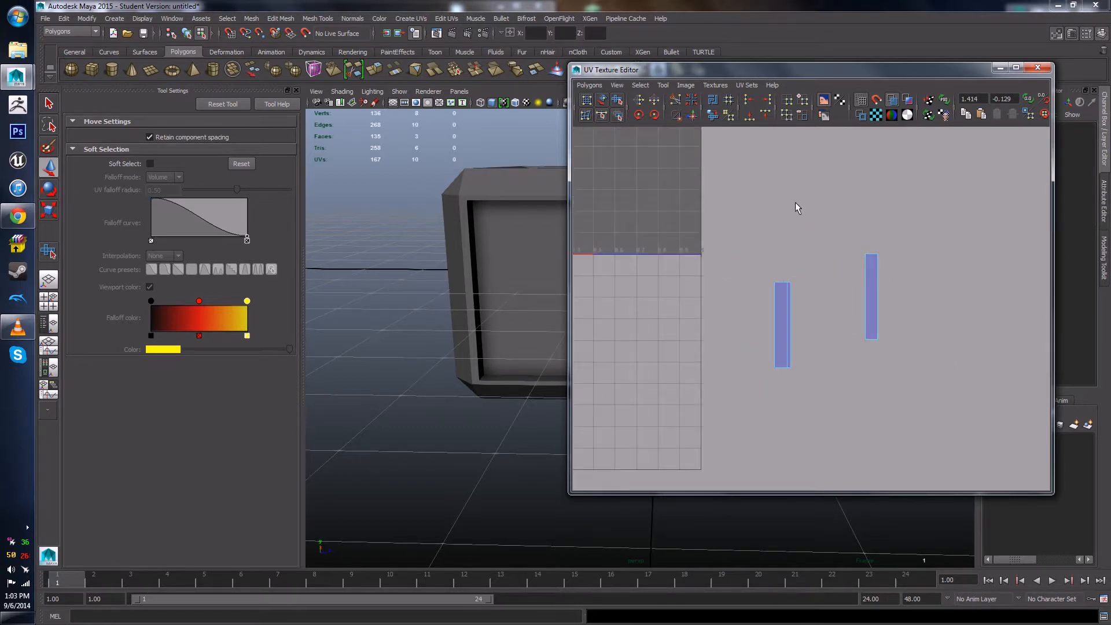
pyautogui.keyDown('alt'); pyautogui.moveTo(507, 346); pyautogui.dragTo(376, 404, button='middle'); pyautogui.keyUp('alt')
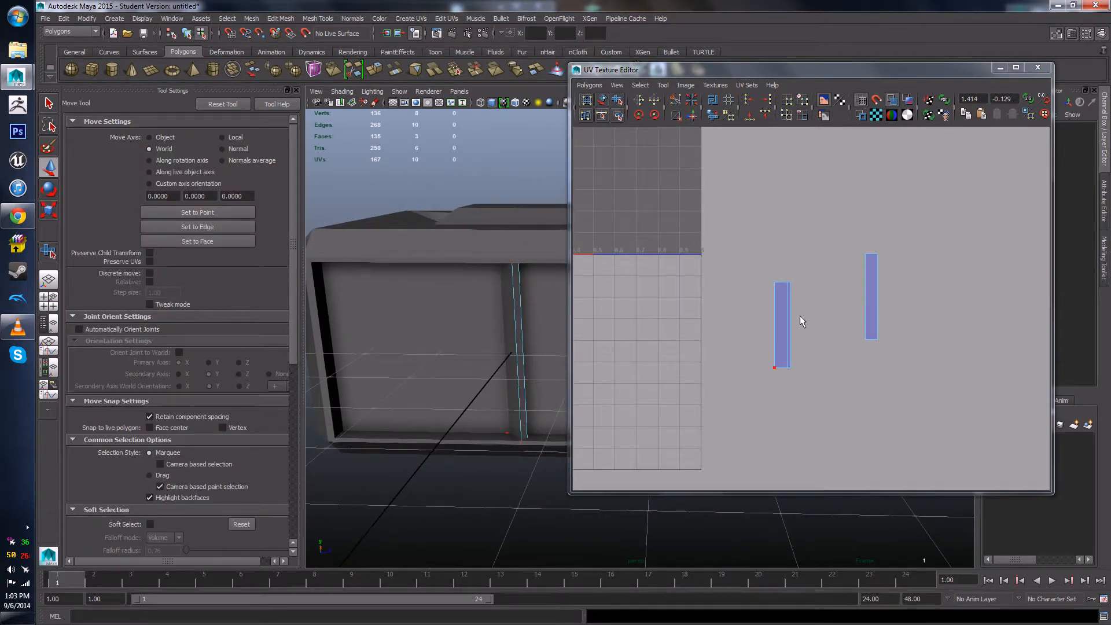
pyautogui.scroll(3, 871, 301)
pyautogui.moveTo(923, 263); pyautogui.dragTo(937, 261, button='right')
pyautogui.moveTo(451, 391)
pyautogui.keyDown('alt'); pyautogui.mouseDown()
pyautogui.moveTo(449, 372)
pyautogui.moveTo(506, 412)
pyautogui.moveTo(469, 390)
pyautogui.moveTo(550, 367)
pyautogui.moveTo(533, 354)
pyautogui.moveTo(541, 214)
pyautogui.moveTo(501, 207)
pyautogui.mouseUp(); pyautogui.keyUp('alt')
pyautogui.moveTo(501, 208)
pyautogui.mouseDown(button='right')
pyautogui.moveTo(501, 194)
pyautogui.moveTo(509, 209)
pyautogui.mouseUp(button='right')
pyautogui.click(507, 200)
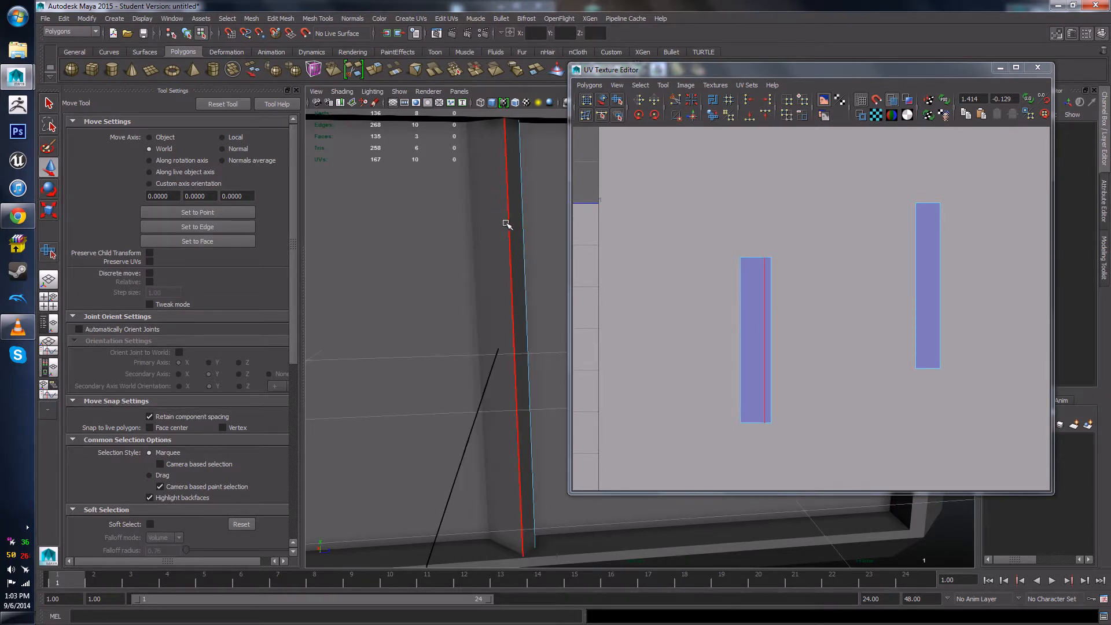
pyautogui.click(508, 230)
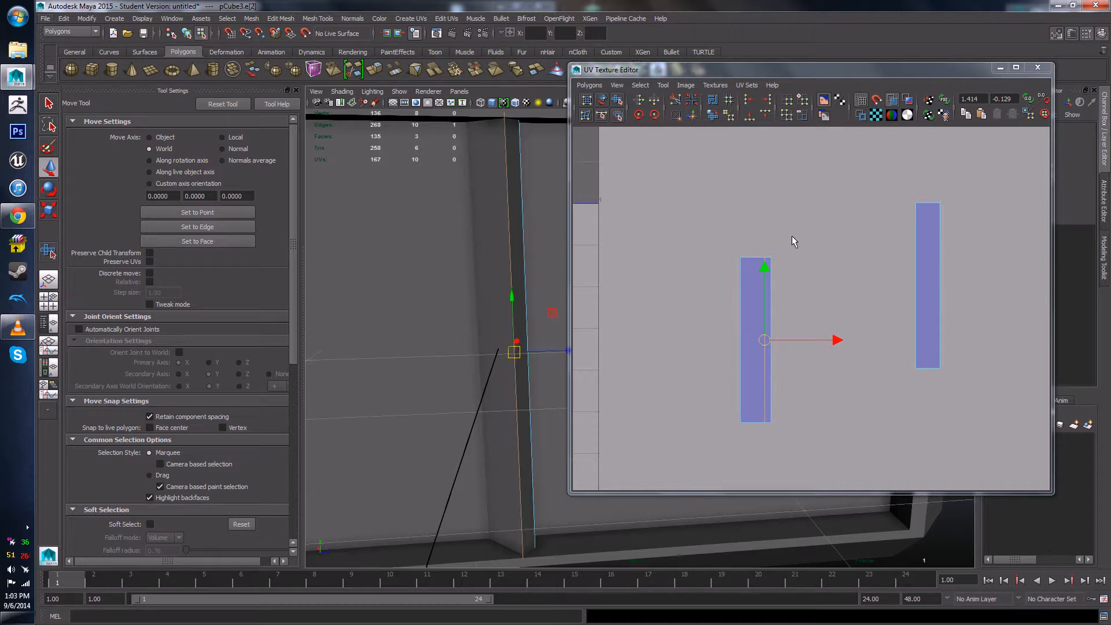
pyautogui.click(520, 271)
pyautogui.click(658, 295)
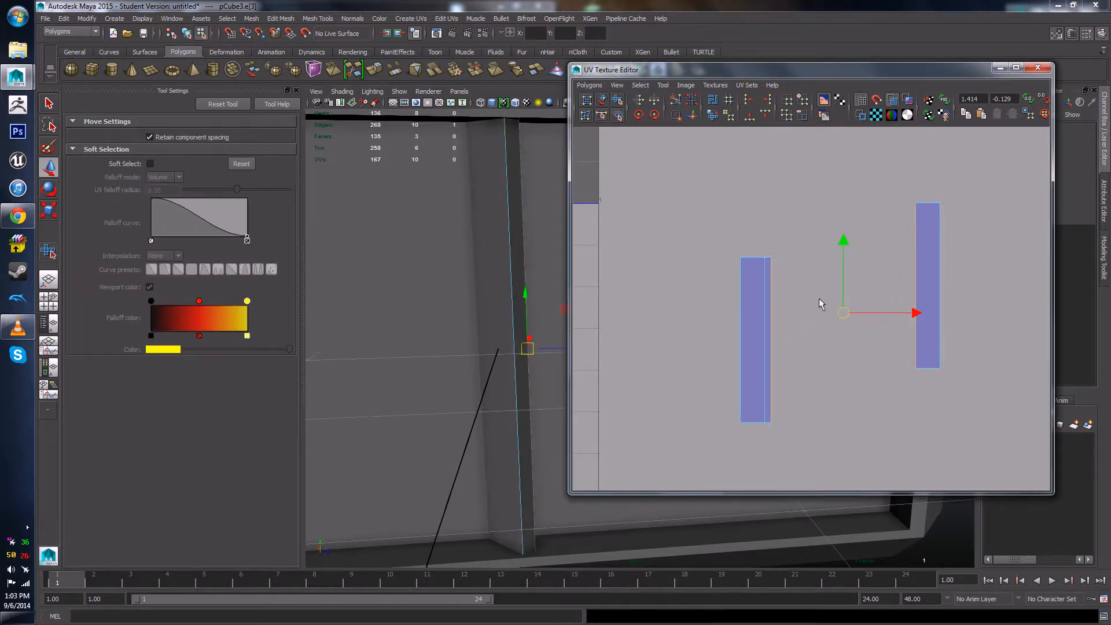
pyautogui.keyDown('alt'); pyautogui.moveTo(459, 258); pyautogui.dragTo(490, 308); pyautogui.keyUp('alt')
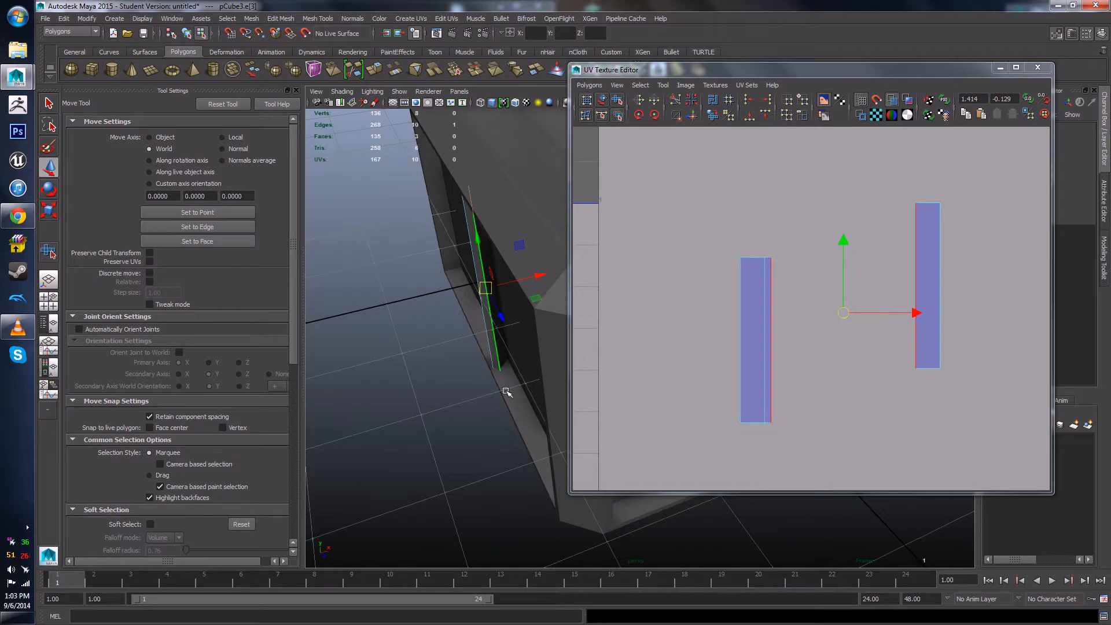
pyautogui.keyDown('alt'); pyautogui.moveTo(515, 394); pyautogui.dragTo(480, 307); pyautogui.keyUp('alt')
pyautogui.keyDown('alt'); pyautogui.moveTo(489, 394); pyautogui.dragTo(486, 350); pyautogui.keyUp('alt')
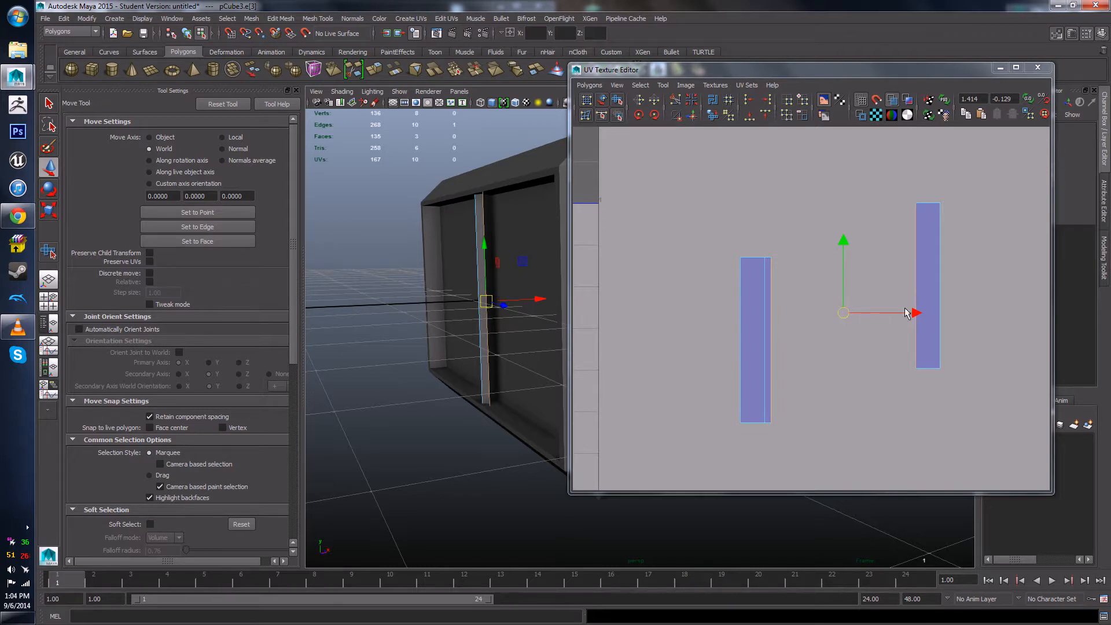
# - Select all UVs of the detached strip and scale them up well beyond the main shell's size
pyautogui.click(894, 213)
pyautogui.rightClick(901, 221)
pyautogui.moveTo(902, 218); pyautogui.dragTo(945, 220, button='right')
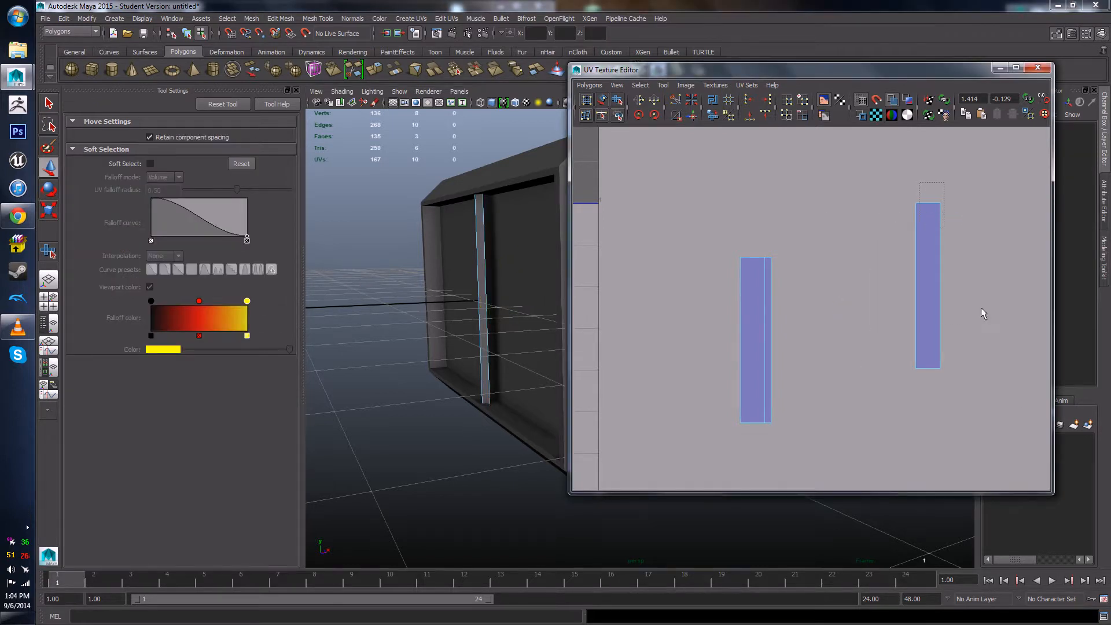
pyautogui.moveTo(983, 385); pyautogui.dragTo(926, 188)
pyautogui.moveTo(865, 152); pyautogui.dragTo(960, 379)
pyautogui.press('r')
pyautogui.moveTo(928, 288); pyautogui.dragTo(971, 352)
pyautogui.scroll(-3, 967, 347)
pyautogui.click(833, 274)
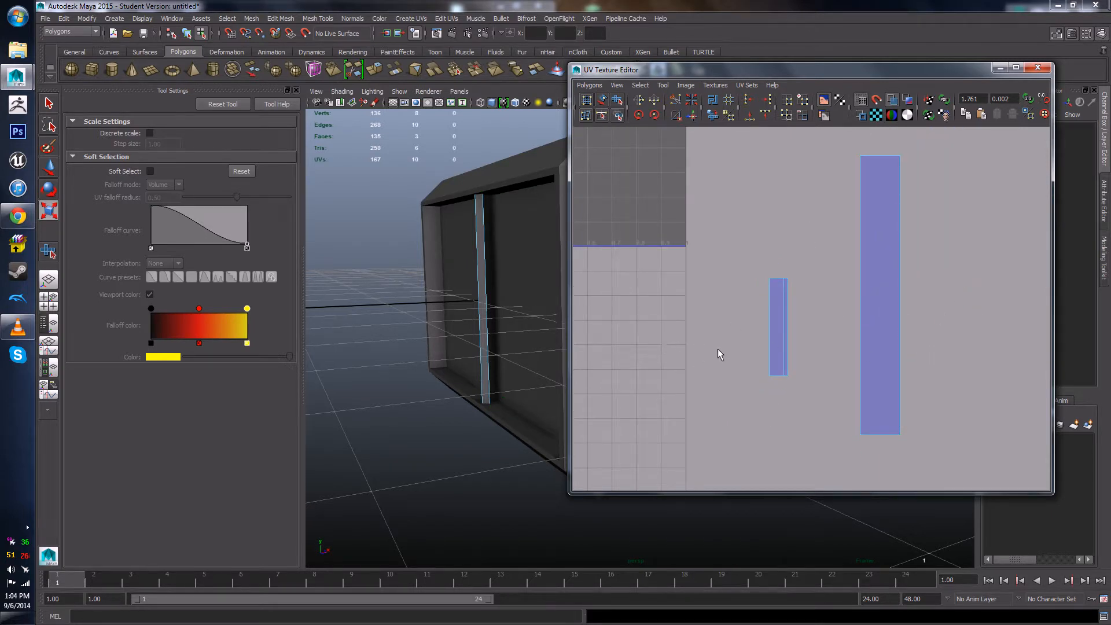
# - Select the enlarged strip's UVs, scale them down to roughly the main shell's size, and move them onto it
pyautogui.keyDown('alt'); pyautogui.moveTo(865, 286); pyautogui.dragTo(802, 299, button='middle'); pyautogui.keyUp('alt')
pyautogui.moveTo(491, 274)
pyautogui.keyDown('alt'); pyautogui.mouseDown(button='right')
pyautogui.moveTo(516, 293)
pyautogui.moveTo(484, 265)
pyautogui.mouseUp(button='right'); pyautogui.keyUp('alt')
pyautogui.moveTo(813, 238); pyautogui.dragTo(851, 239, button='right')
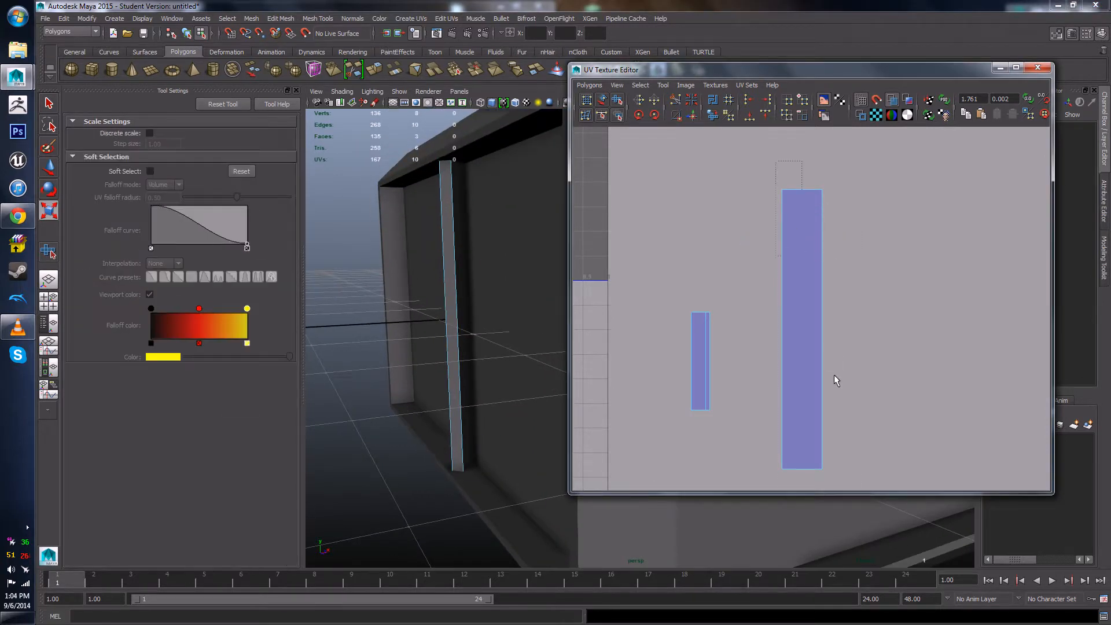
pyautogui.moveTo(846, 522); pyautogui.dragTo(846, 522)
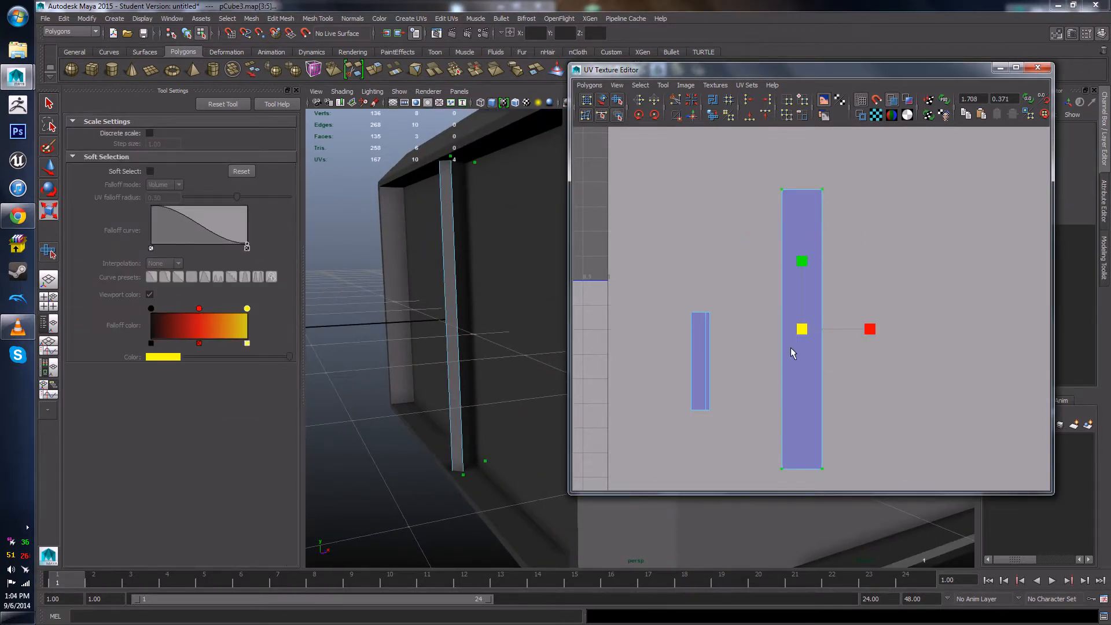
pyautogui.press('w')
pyautogui.press('r')
pyautogui.moveTo(804, 333); pyautogui.dragTo(688, 369)
pyautogui.press('w')
pyautogui.press('r')
# - Match the strip's height to the main shell and place it just beside the shell's cut edge with a small gap
pyautogui.keyDown('alt'); pyautogui.moveTo(688, 370); pyautogui.dragTo(745, 405, button='right'); pyautogui.keyUp('alt')
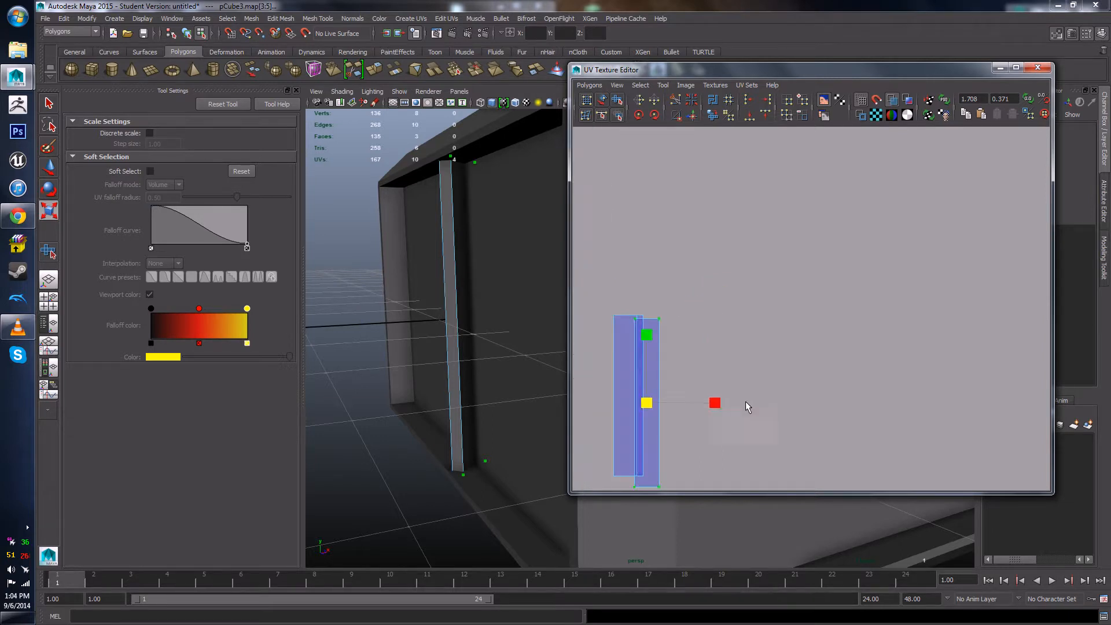
pyautogui.keyDown('alt'); pyautogui.moveTo(743, 405); pyautogui.dragTo(814, 354, button='middle'); pyautogui.keyUp('alt')
pyautogui.press('w')
pyautogui.moveTo(737, 351); pyautogui.dragTo(775, 345)
pyautogui.press('r')
pyautogui.press('w')
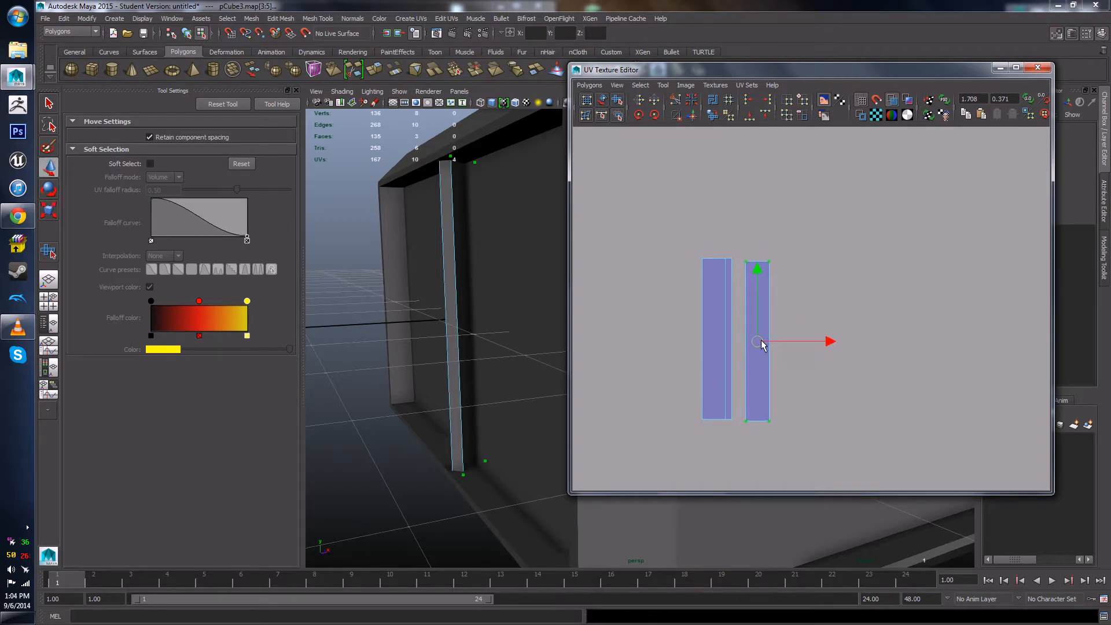
# - Select the shared cut edge between the two UV shells and join them with Move and Sew
pyautogui.scroll(3, 768, 316)
pyautogui.keyDown('alt'); pyautogui.moveTo(718, 268); pyautogui.dragTo(788, 200, button='middle'); pyautogui.keyUp('alt')
pyautogui.rightClick(788, 200)
pyautogui.moveTo(788, 200); pyautogui.dragTo(788, 174, button='right')
pyautogui.click(884, 202)
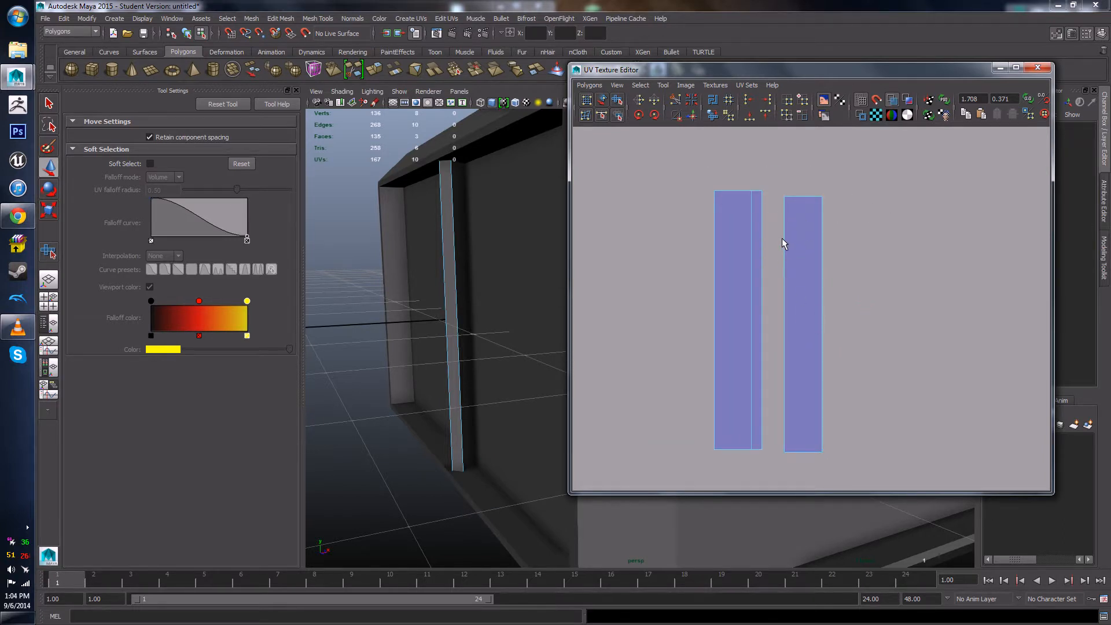
pyautogui.click(784, 241)
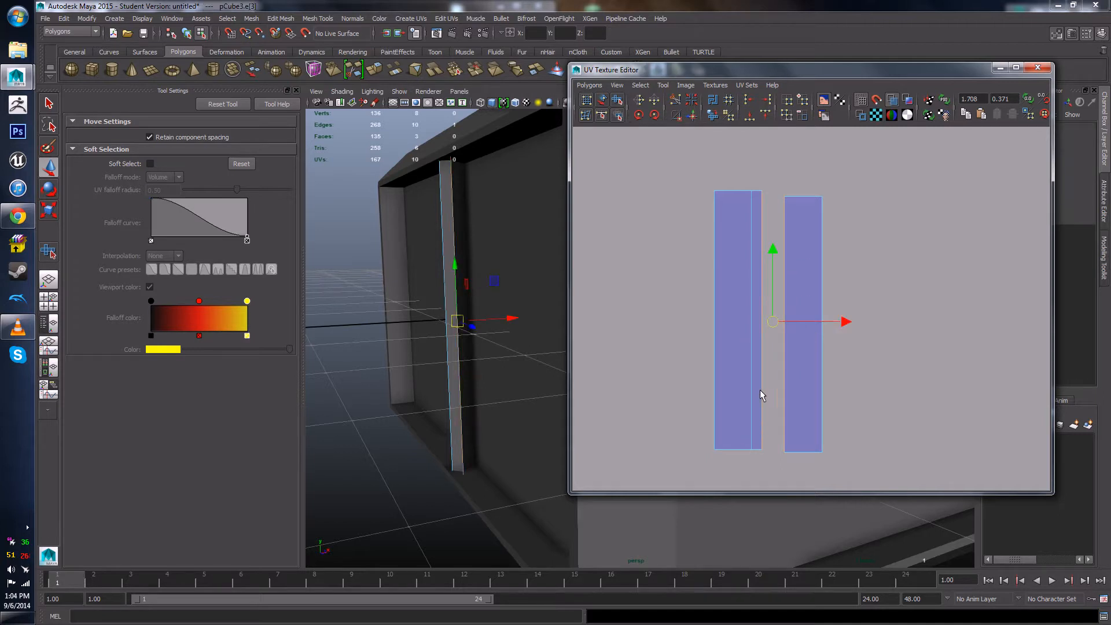
pyautogui.click(692, 116)
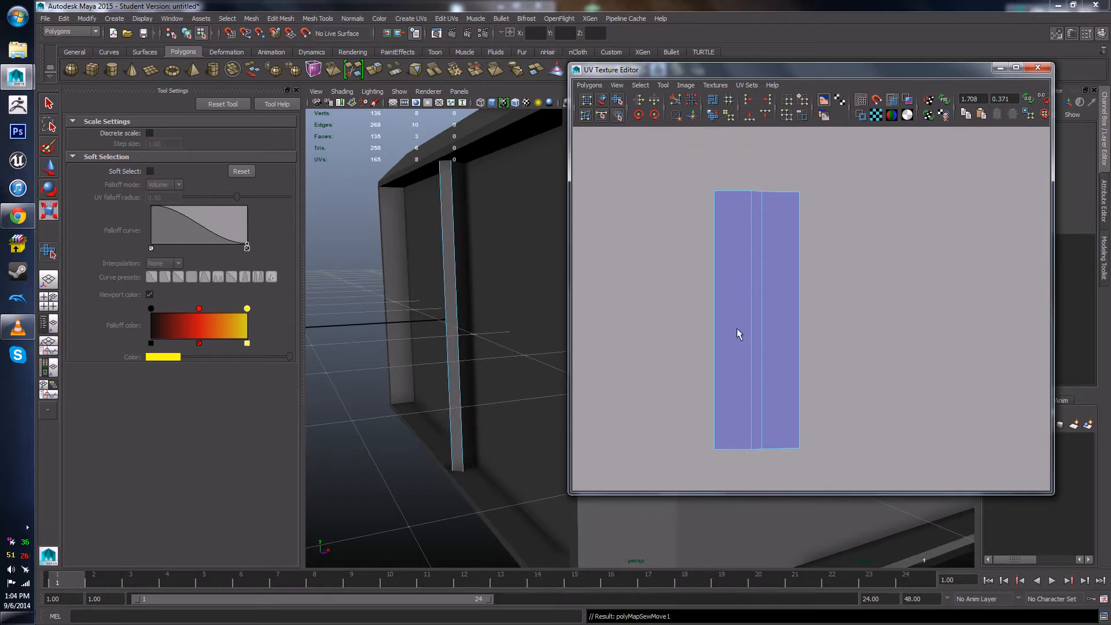
# - Inspect the sewn shell's upper and lower borders up close for misalignment between its strips
pyautogui.keyDown('alt'); pyautogui.moveTo(468, 221); pyautogui.dragTo(498, 230); pyautogui.keyUp('alt')
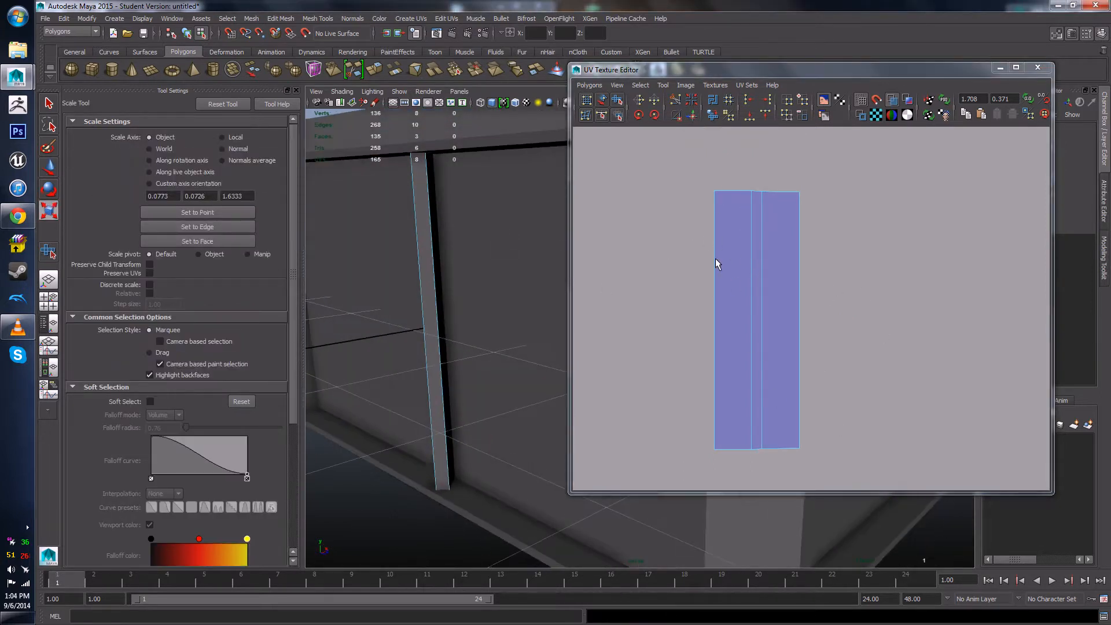
pyautogui.keyDown('alt'); pyautogui.moveTo(782, 297); pyautogui.dragTo(764, 242, button='middle'); pyautogui.keyUp('alt')
pyautogui.scroll(4, 727, 379)
pyautogui.keyDown('alt'); pyautogui.moveTo(727, 379); pyautogui.dragTo(766, 299, button='middle'); pyautogui.keyUp('alt')
pyautogui.scroll(3, 767, 375)
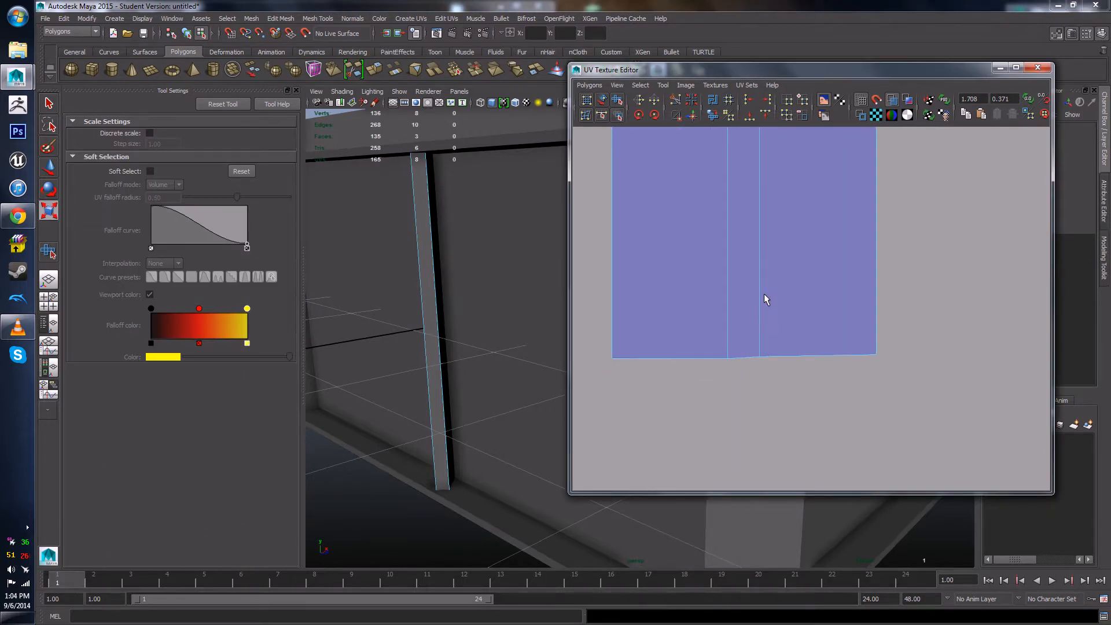
pyautogui.scroll(4, 736, 363)
pyautogui.keyDown('alt'); pyautogui.moveTo(736, 364); pyautogui.dragTo(769, 320, button='middle'); pyautogui.keyUp('alt')
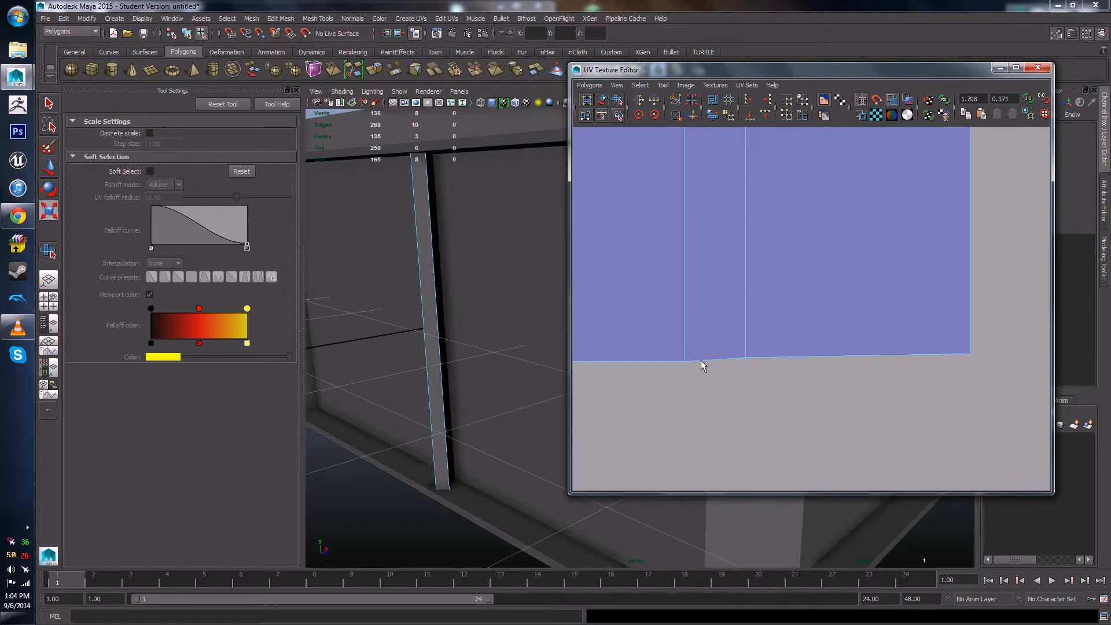
pyautogui.scroll(-8, 765, 276)
pyautogui.keyDown('alt'); pyautogui.moveTo(763, 273); pyautogui.dragTo(751, 503, button='middle'); pyautogui.keyUp('alt')
pyautogui.scroll(-3, 778, 317)
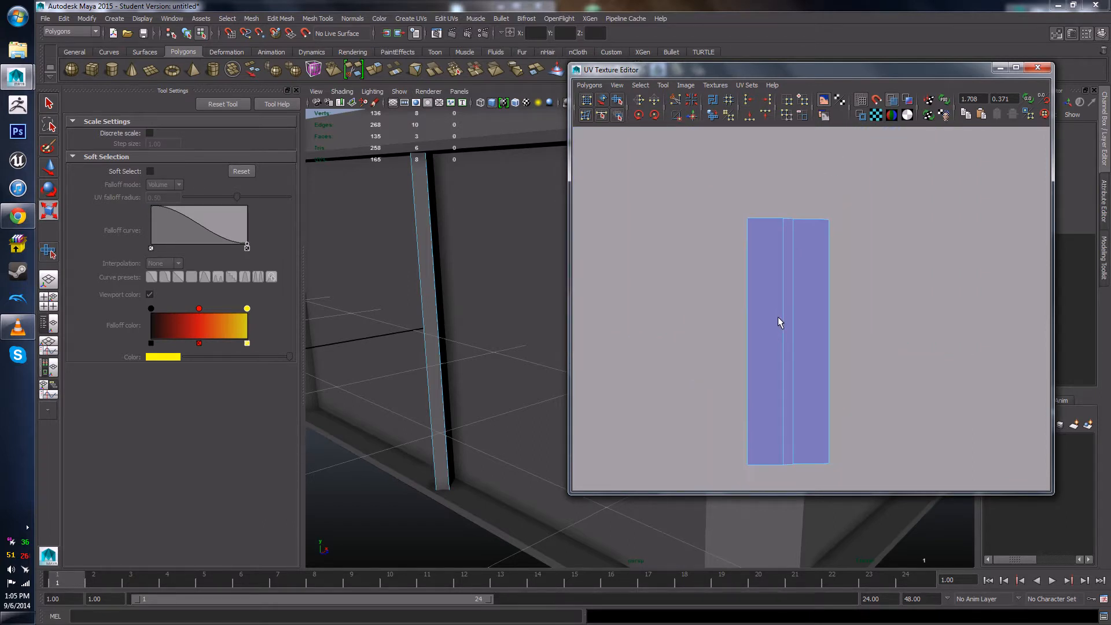
pyautogui.keyDown('alt'); pyautogui.moveTo(781, 324); pyautogui.dragTo(765, 283, button='middle'); pyautogui.keyUp('alt')
# - Select all of the sewn shell's UVs and unfold them with the Smooth UV tool
pyautogui.moveTo(772, 251); pyautogui.dragTo(799, 254, button='right')
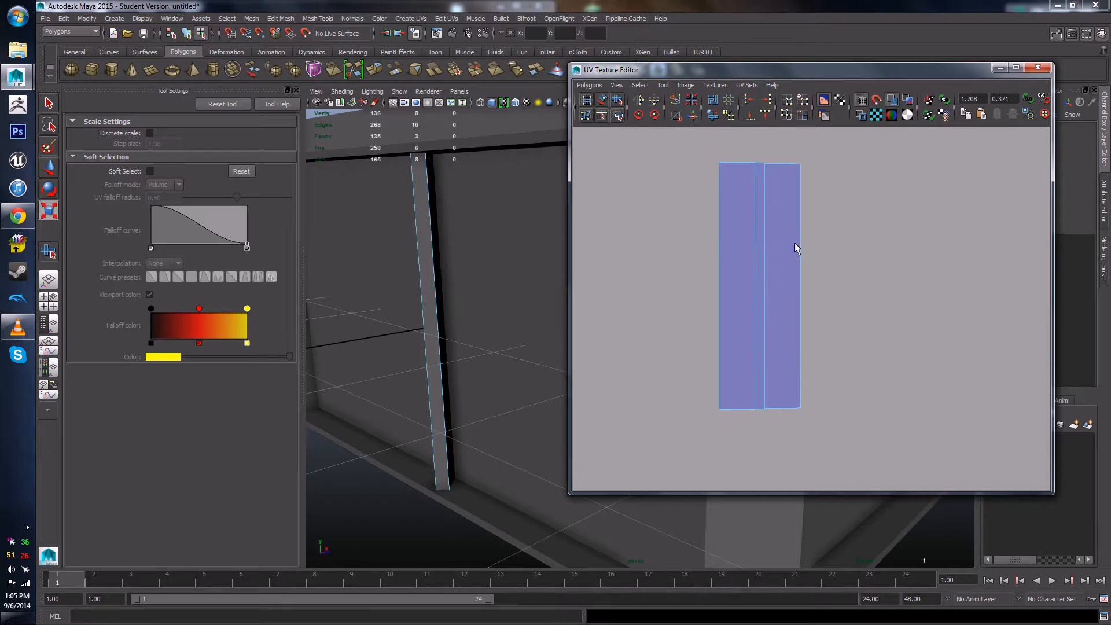
pyautogui.moveTo(911, 451); pyautogui.dragTo(912, 451)
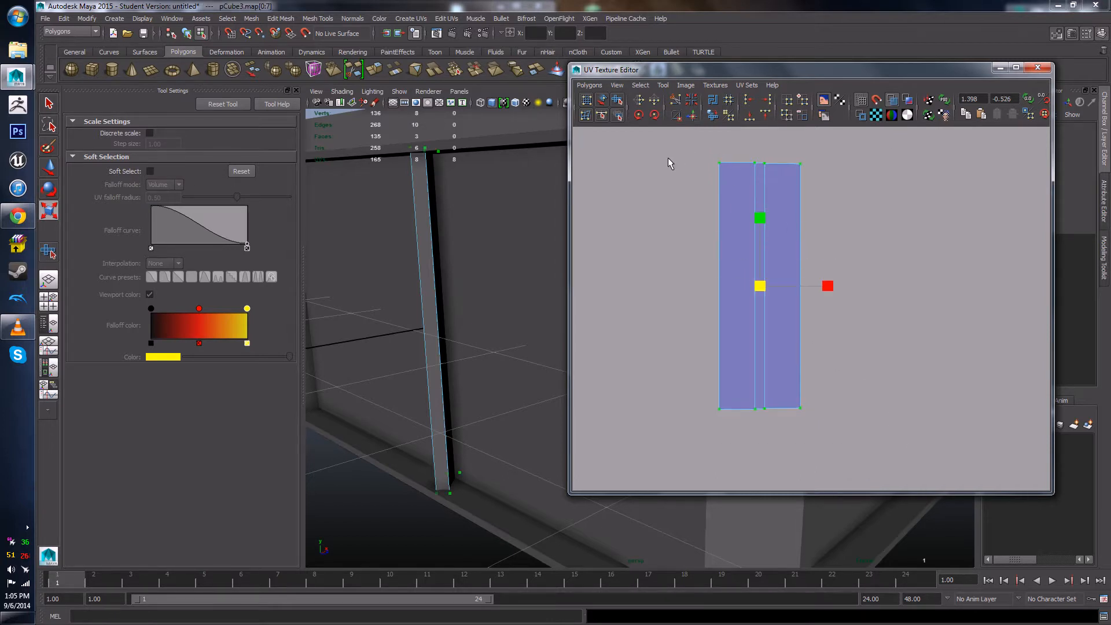
pyautogui.click(617, 100)
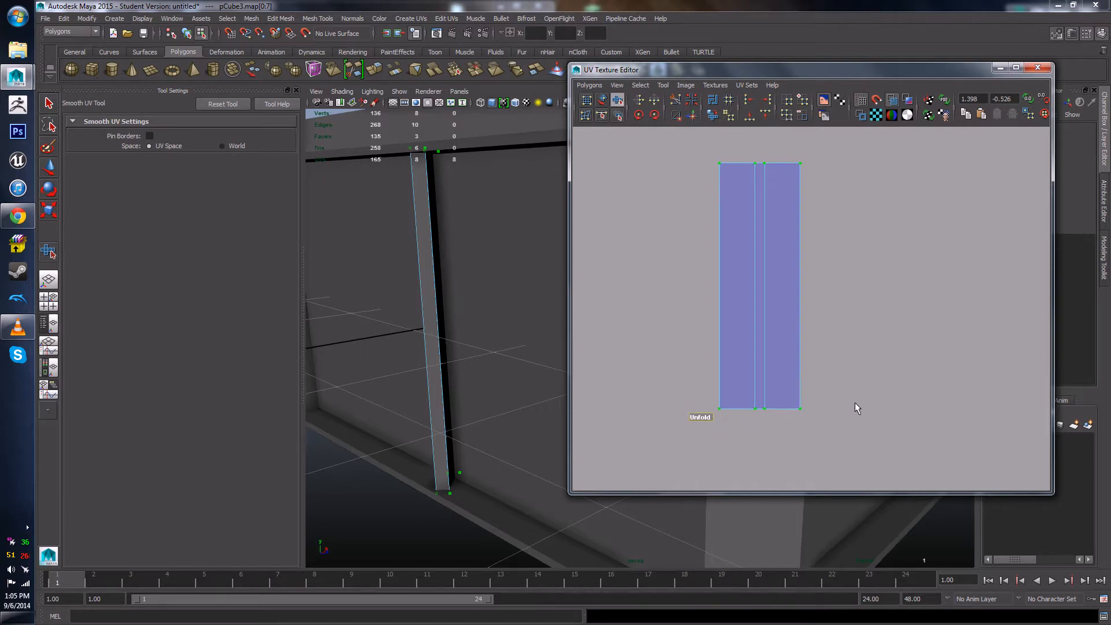
pyautogui.click(838, 238)
pyautogui.scroll(-6, 767, 347)
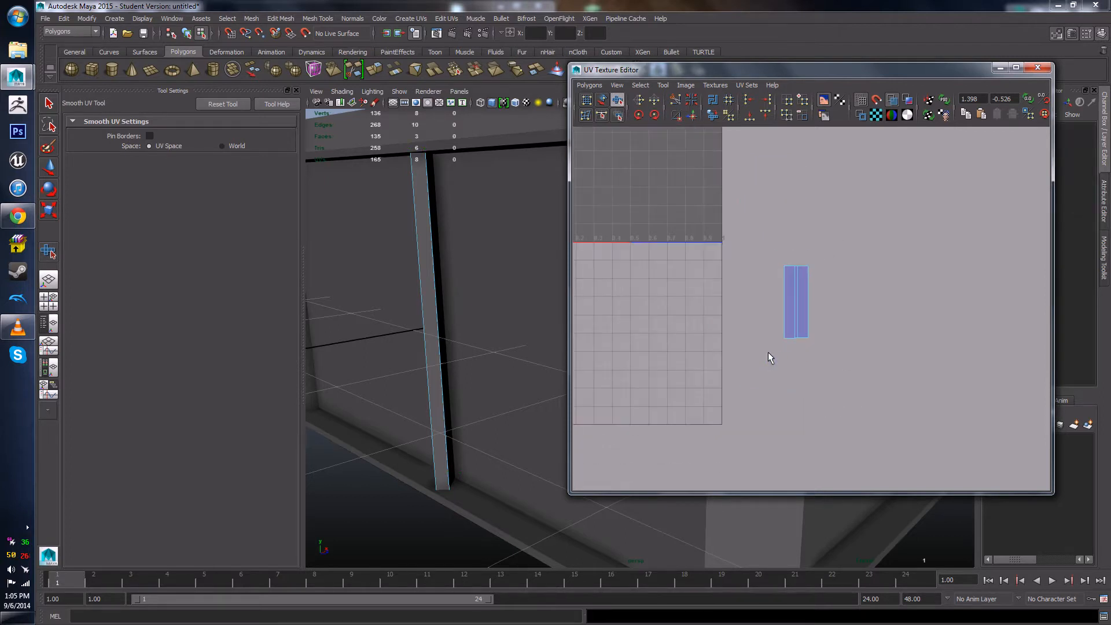
# - Move the whole divider shell onto the grid square below the 0–1 UV space, close the UV Texture Editor, and frame the whole box
pyautogui.moveTo(793, 287); pyautogui.dragTo(837, 287, button='right')
pyautogui.moveTo(759, 239); pyautogui.dragTo(833, 365)
pyautogui.press('w')
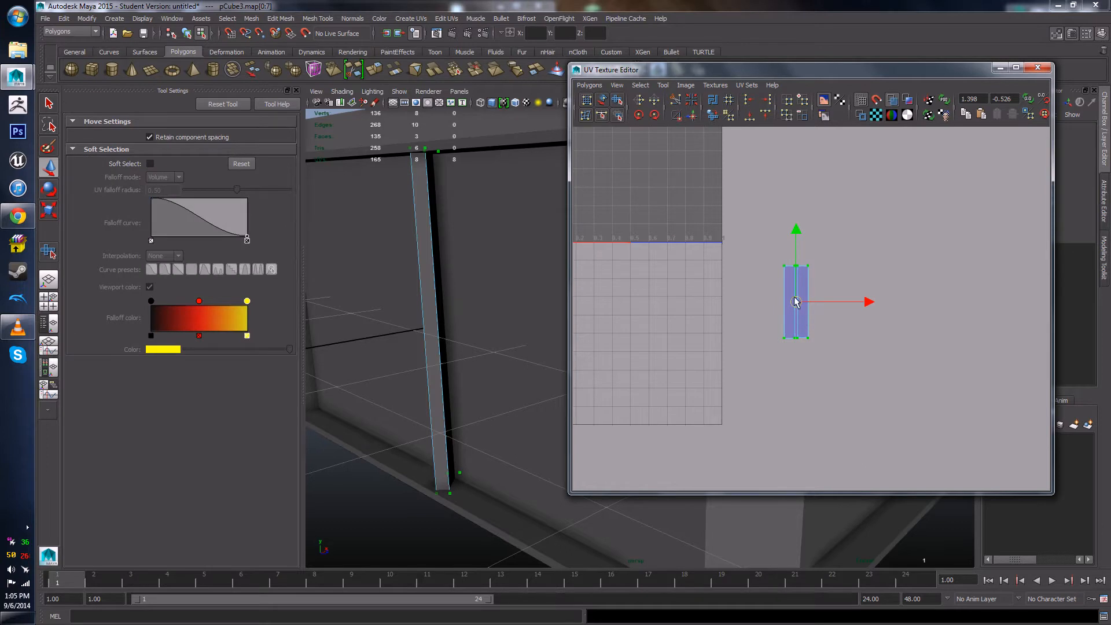
pyautogui.moveTo(796, 302); pyautogui.dragTo(689, 294)
pyautogui.click(842, 294)
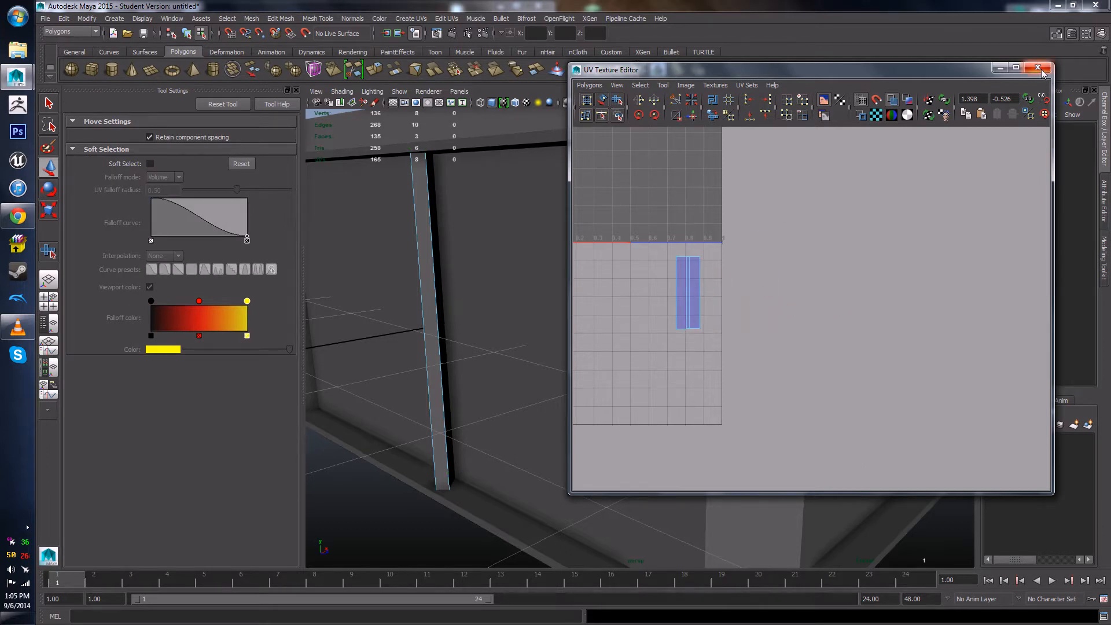
pyautogui.click(1038, 69)
pyautogui.press('a')
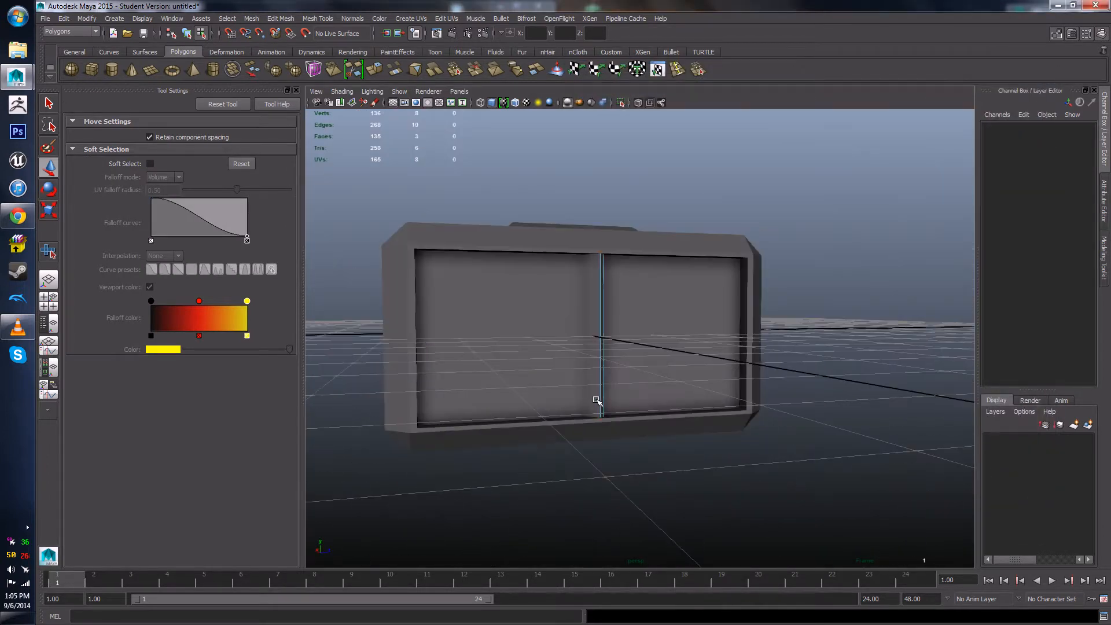
# - Duplicate the angled divider and move the copy along the side panel to Translate Z 1.911
pyautogui.moveTo(591, 310); pyautogui.dragTo(622, 300, button='right')
pyautogui.click(595, 308)
pyautogui.keyDown('alt'); pyautogui.moveTo(590, 424); pyautogui.dragTo(764, 386); pyautogui.keyUp('alt')
pyautogui.click(532, 475)
pyautogui.click(578, 364)
pyautogui.keyDown('alt'); pyautogui.moveTo(763, 386); pyautogui.dragTo(719, 376, button='middle'); pyautogui.keyUp('alt')
pyautogui.keyDown('alt'); pyautogui.moveTo(719, 376); pyautogui.dragTo(673, 438, button='right'); pyautogui.keyUp('alt')
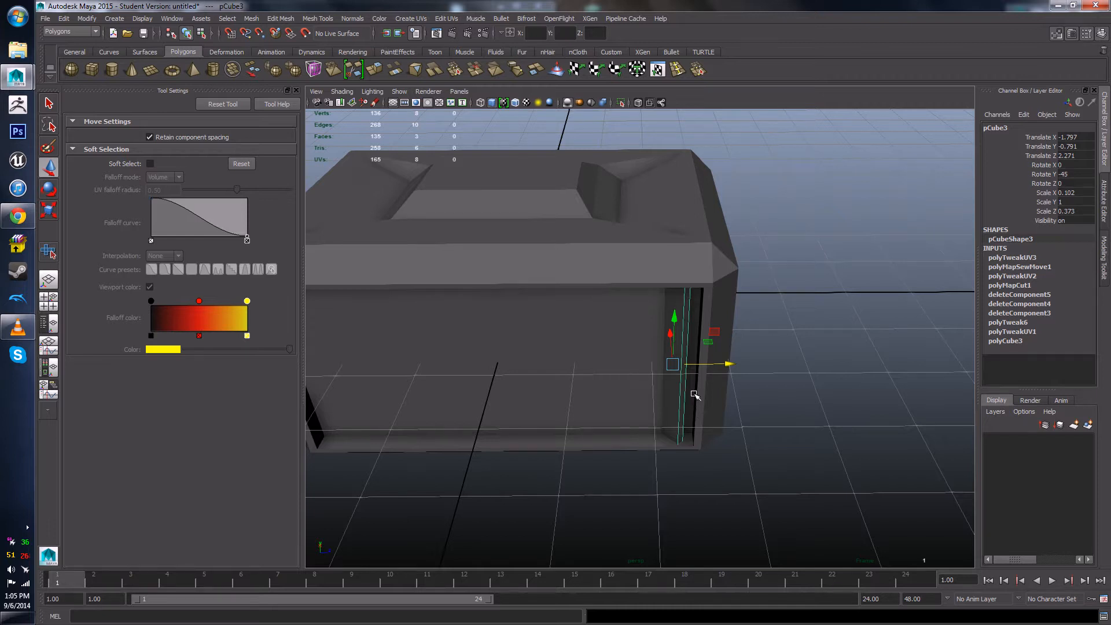
pyautogui.hotkey('ctrl', 'd')
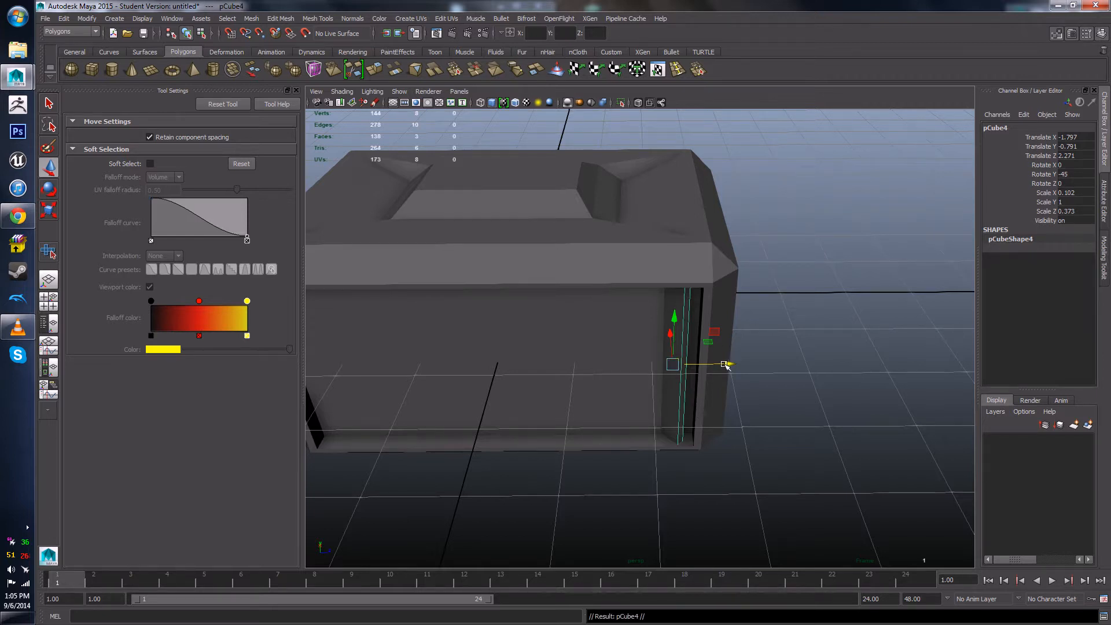
pyautogui.moveTo(729, 364); pyautogui.dragTo(702, 363)
pyautogui.moveTo(786, 454)
pyautogui.keyDown('alt'); pyautogui.mouseDown()
pyautogui.moveTo(749, 426)
pyautogui.moveTo(776, 387)
pyautogui.moveTo(747, 415)
pyautogui.moveTo(744, 443)
pyautogui.moveTo(796, 449)
pyautogui.moveTo(765, 451)
pyautogui.mouseUp(); pyautogui.keyUp('alt')
pyautogui.keyDown('alt'); pyautogui.moveTo(765, 451); pyautogui.dragTo(782, 459, button='right'); pyautogui.keyUp('alt')
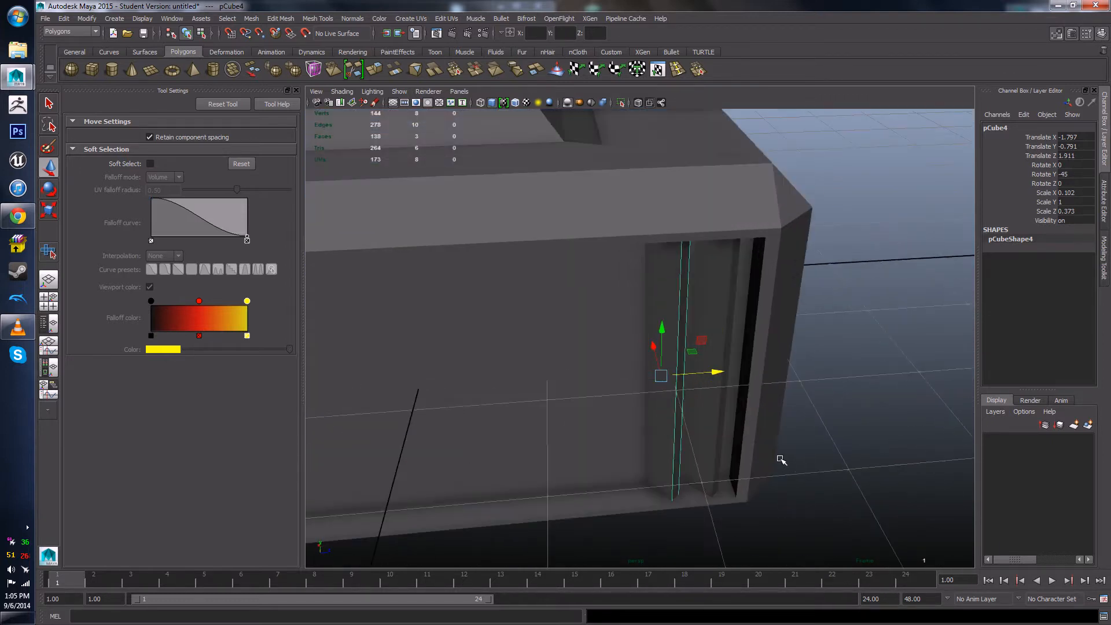
pyautogui.keyDown('alt'); pyautogui.moveTo(781, 458); pyautogui.dragTo(687, 509); pyautogui.keyUp('alt')
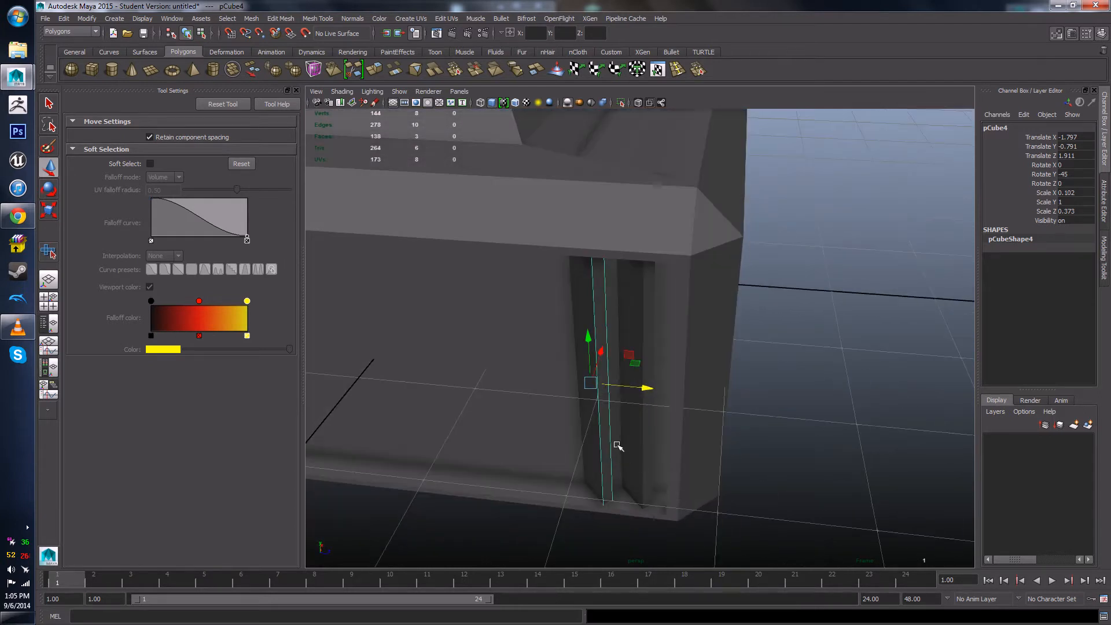
# - Select both dividers and examine their overlapping UV shells in the UV Texture Editor
pyautogui.keyDown('shift'); pyautogui.click(635, 311); pyautogui.keyUp('shift')
pyautogui.click(476, 18)
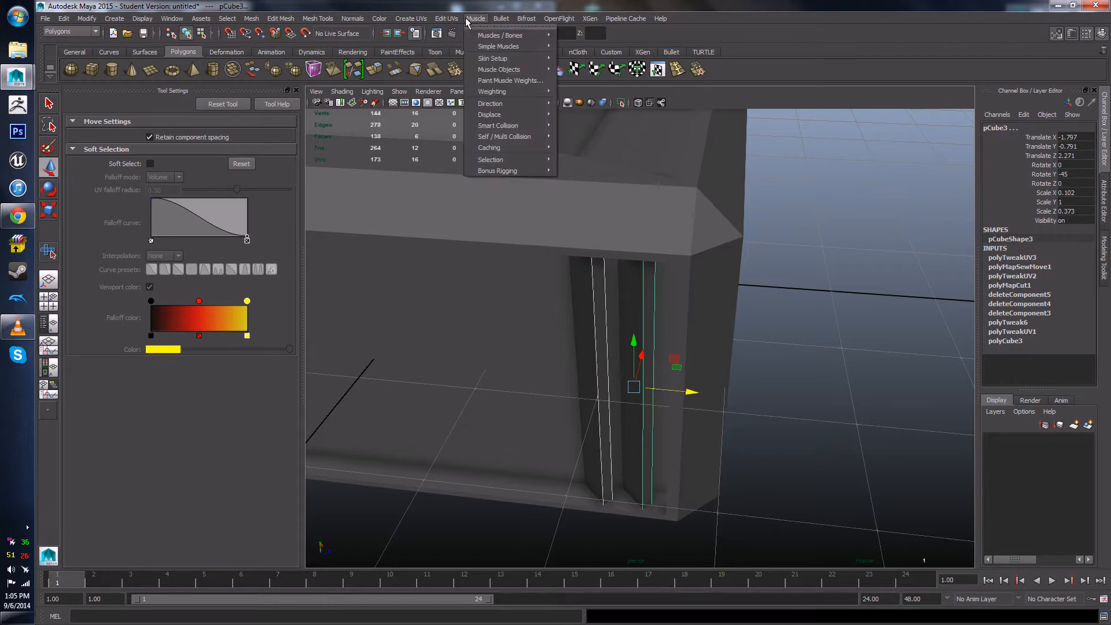
pyautogui.moveTo(439, 22)
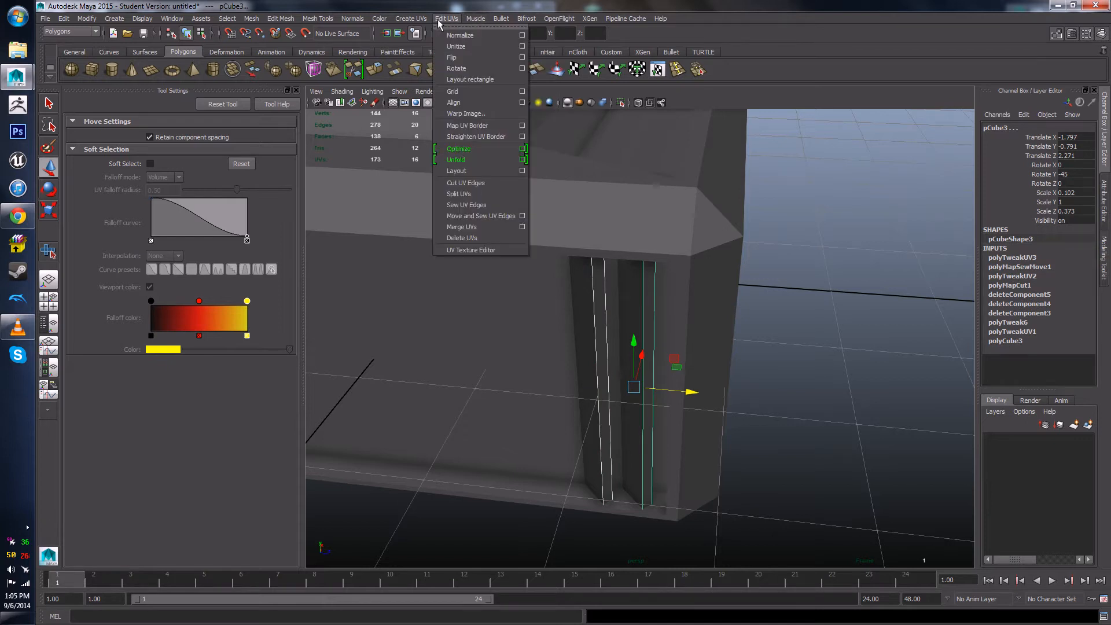
pyautogui.click(471, 252)
pyautogui.scroll(3, 689, 306)
pyautogui.keyDown('alt'); pyautogui.moveTo(689, 307); pyautogui.dragTo(770, 338, button='middle'); pyautogui.keyUp('alt')
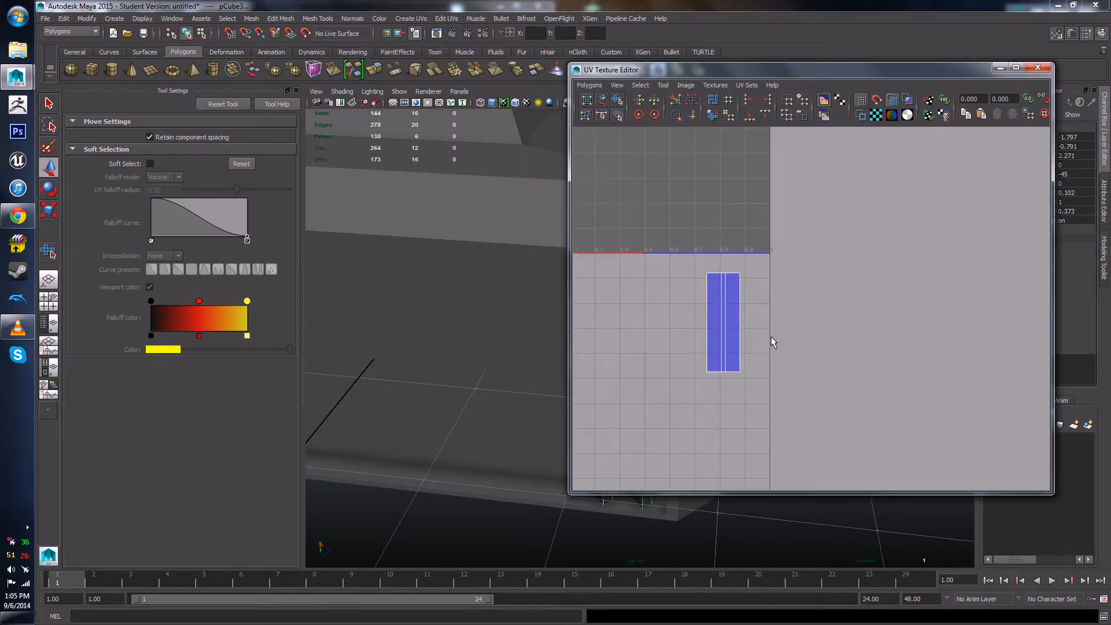
pyautogui.scroll(3, 740, 290)
pyautogui.keyDown('alt'); pyautogui.moveTo(740, 286); pyautogui.dragTo(807, 299, button='middle'); pyautogui.keyUp('alt')
# - Try moving the copied divider's UV shell sideways off the original's, undo the move, and close the UV Texture Editor
pyautogui.moveTo(776, 318); pyautogui.dragTo(813, 279, button='right')
pyautogui.click(782, 271)
pyautogui.moveTo(825, 342); pyautogui.dragTo(903, 335)
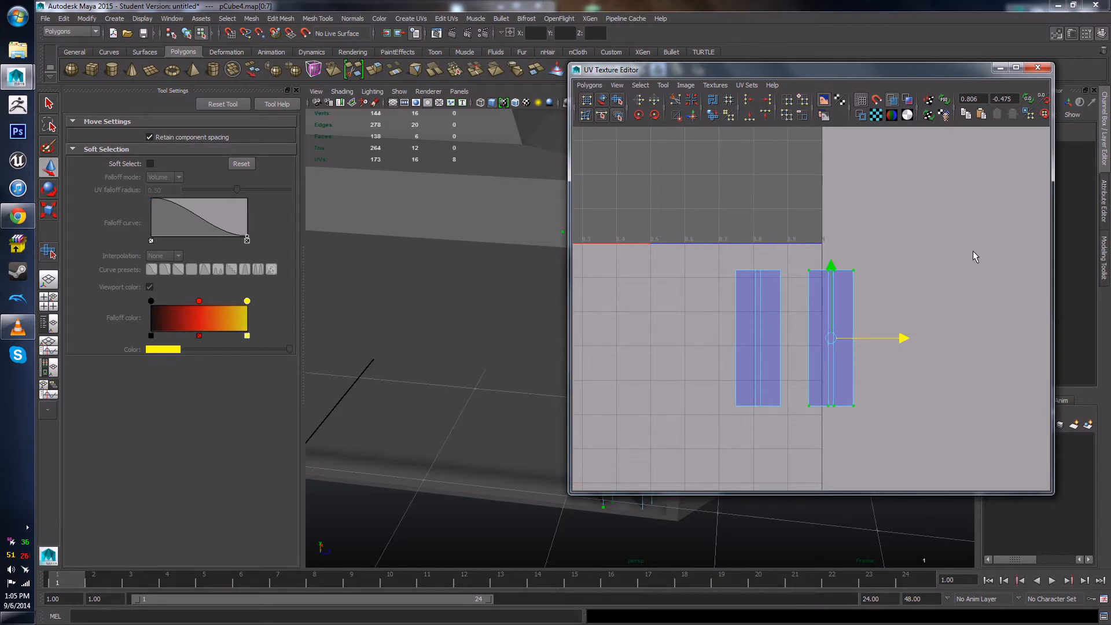
pyautogui.hotkey('ctrl', 'z')
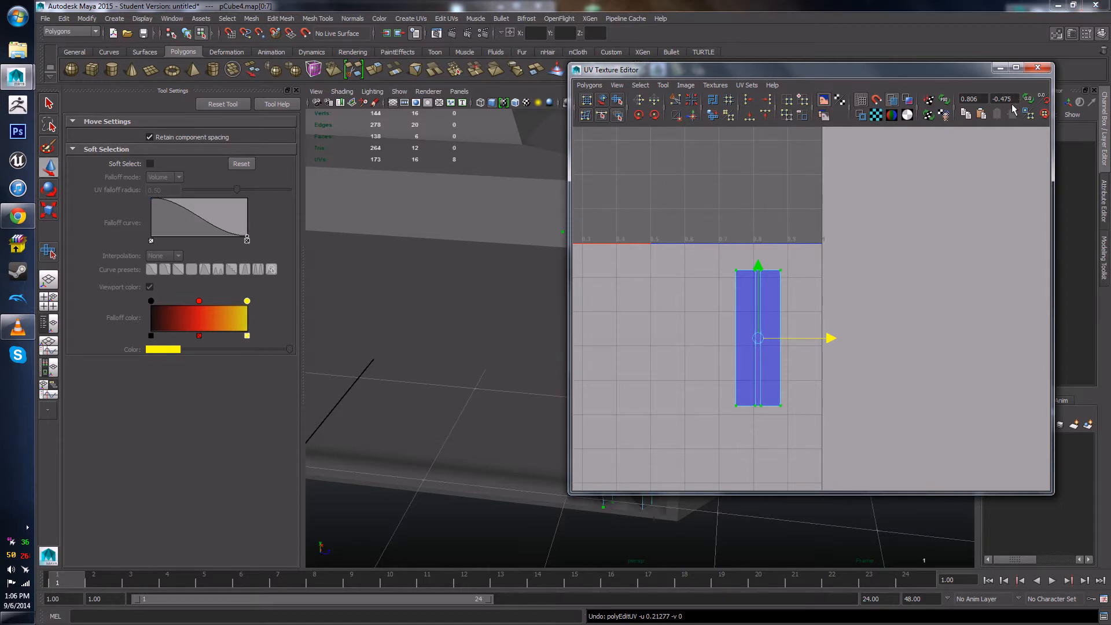
pyautogui.click(1037, 67)
# - Duplicate both dividers together and continue the row with the copies, placing the innermost one at Translate Z 1.202
pyautogui.moveTo(630, 350); pyautogui.dragTo(656, 337, button='right')
pyautogui.click(641, 350)
pyautogui.keyDown('shift'); pyautogui.click(589, 359); pyautogui.keyUp('shift')
pyautogui.keyDown('alt'); pyautogui.moveTo(661, 508); pyautogui.dragTo(676, 503, button='middle'); pyautogui.keyUp('alt')
pyautogui.keyDown('alt'); pyautogui.moveTo(676, 503); pyautogui.dragTo(658, 519); pyautogui.keyUp('alt')
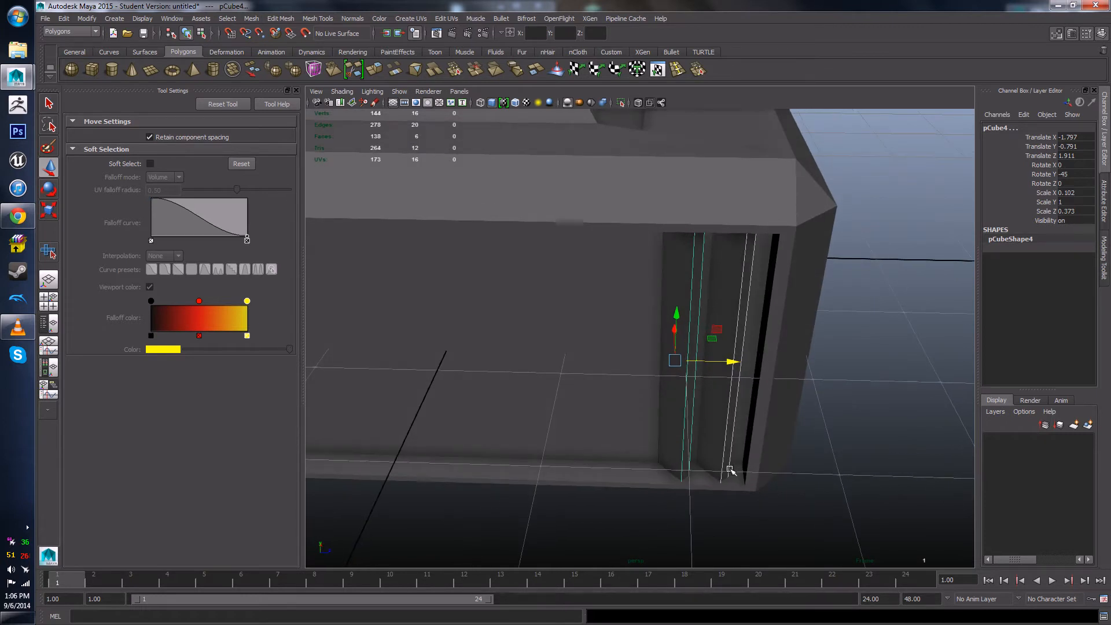
pyautogui.hotkey('ctrl', 'd')
pyautogui.moveTo(733, 363); pyautogui.dragTo(642, 374)
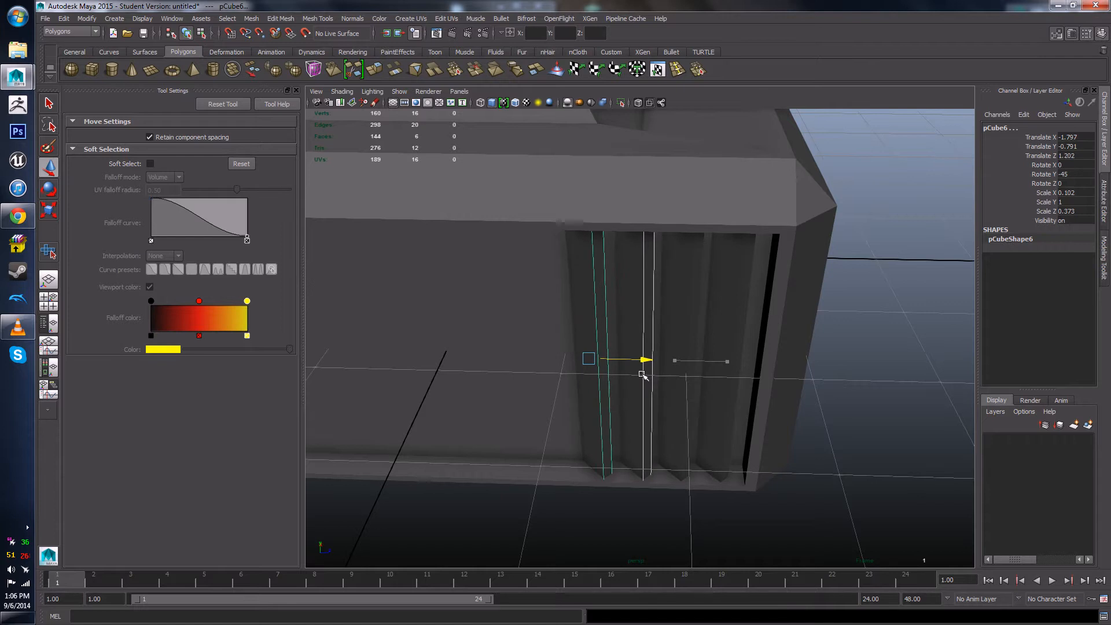
# - Add the two original dividers to the selection so that all four dividers are selected
pyautogui.keyDown('alt'); pyautogui.moveTo(654, 486); pyautogui.dragTo(667, 439); pyautogui.keyUp('alt')
pyautogui.keyDown('shift'); pyautogui.click(695, 383); pyautogui.keyUp('shift')
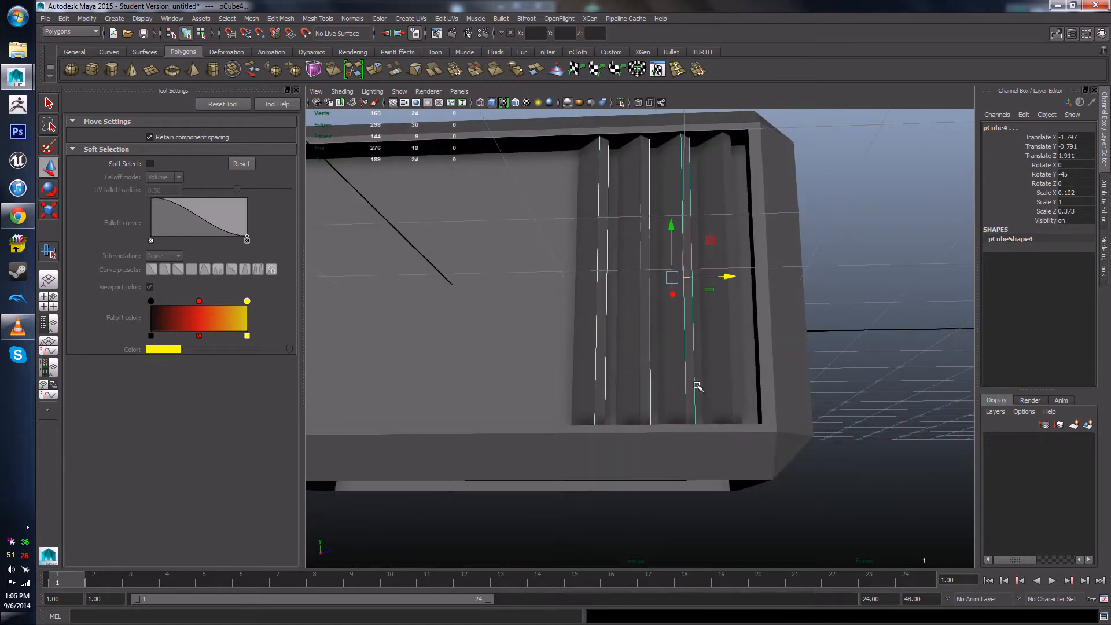
pyautogui.keyDown('shift'); pyautogui.click(716, 380); pyautogui.keyUp('shift')
pyautogui.keyDown('alt'); pyautogui.moveTo(702, 405); pyautogui.dragTo(707, 474); pyautogui.keyUp('alt')
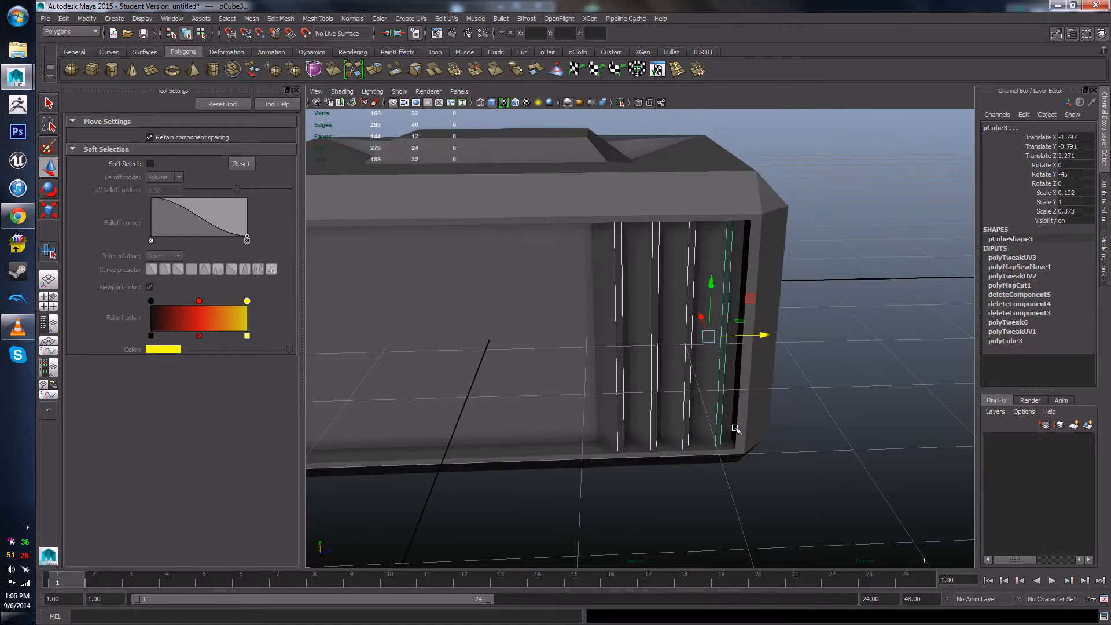
# - Start saving the scene under a new name and browse to the folder G:\_3D_Comp\ClassWork\Crate
pyautogui.hotkey('ctrl', 'shift', 's')
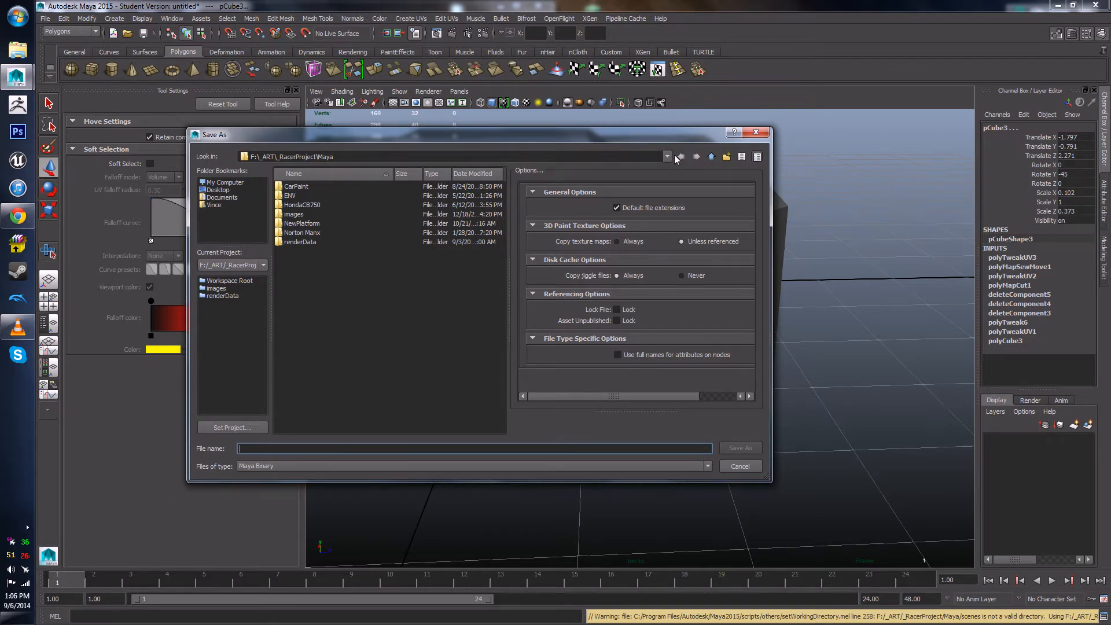
pyautogui.click(711, 156)
pyautogui.click(711, 157)
pyautogui.click(711, 156)
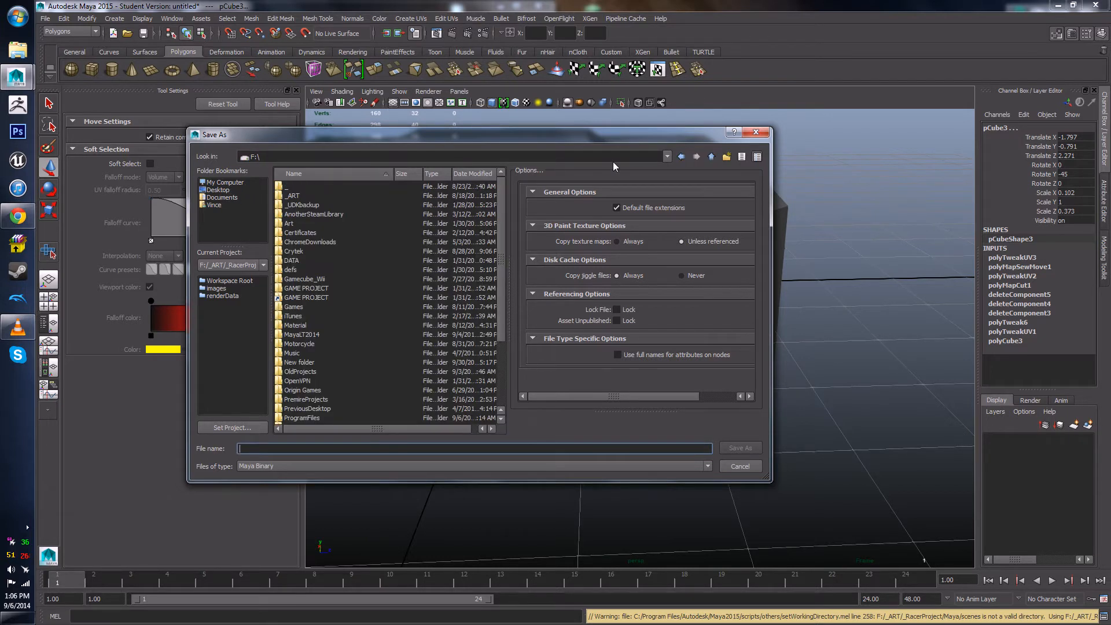
pyautogui.click(219, 184)
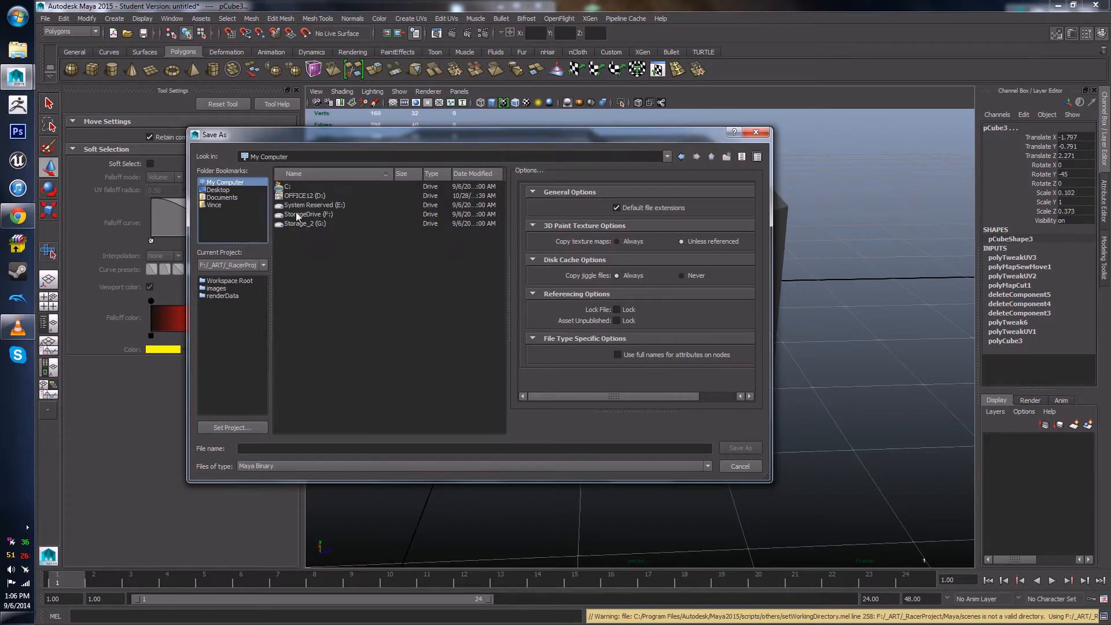
pyautogui.doubleClick(303, 225)
pyautogui.doubleClick(295, 187)
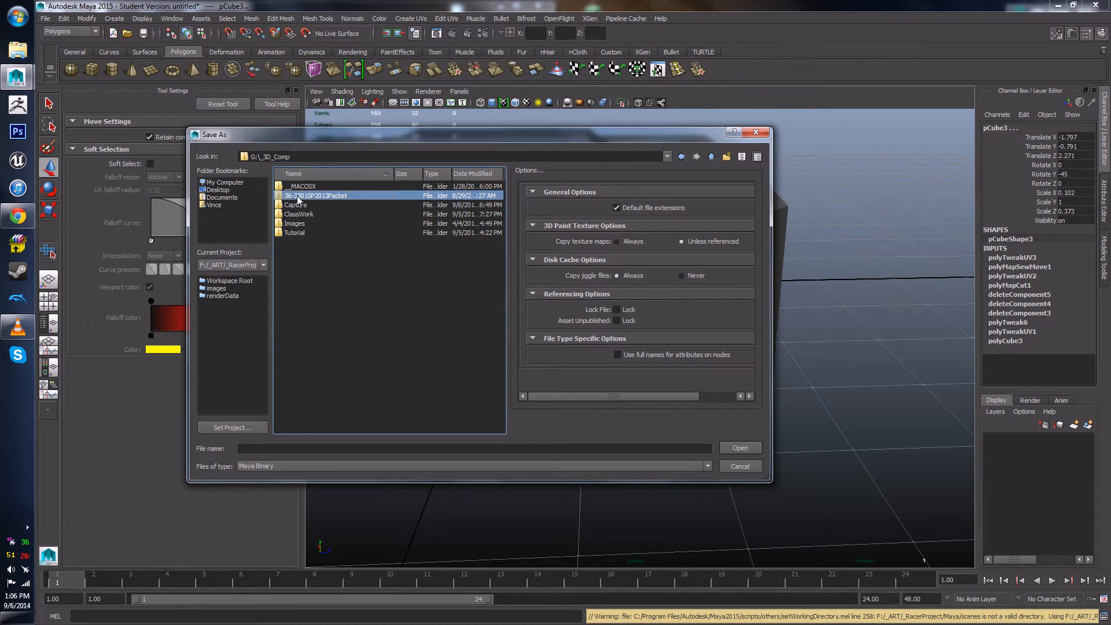
pyautogui.doubleClick(299, 214)
pyautogui.doubleClick(293, 188)
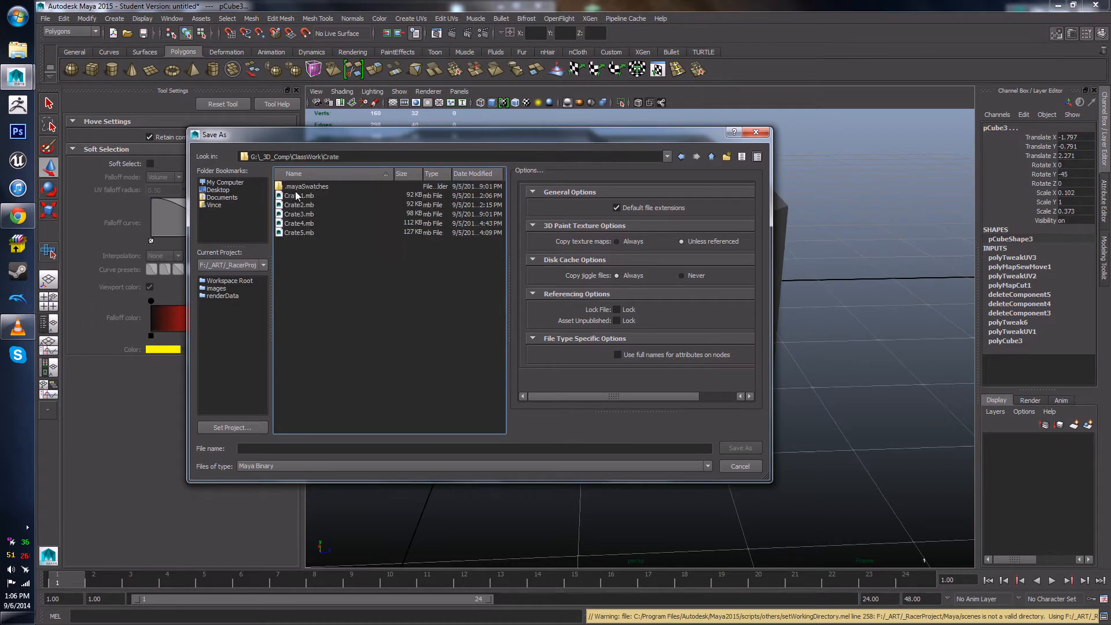
# - Save the scene as a Maya Binary file named CrateRedux1
pyautogui.click(277, 449)
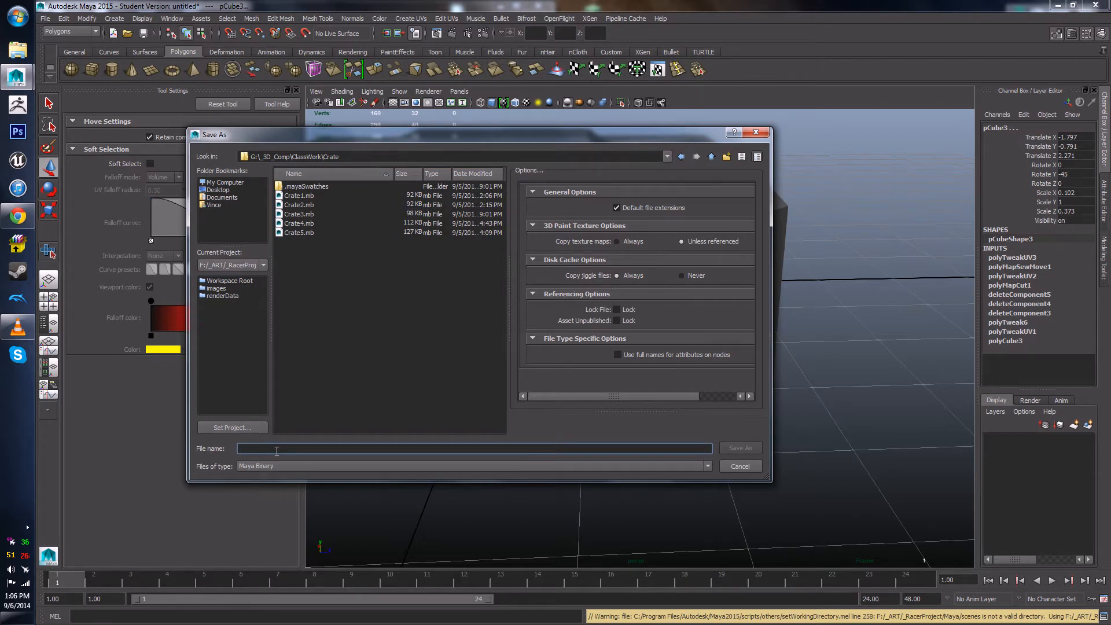
pyautogui.write('Crate')
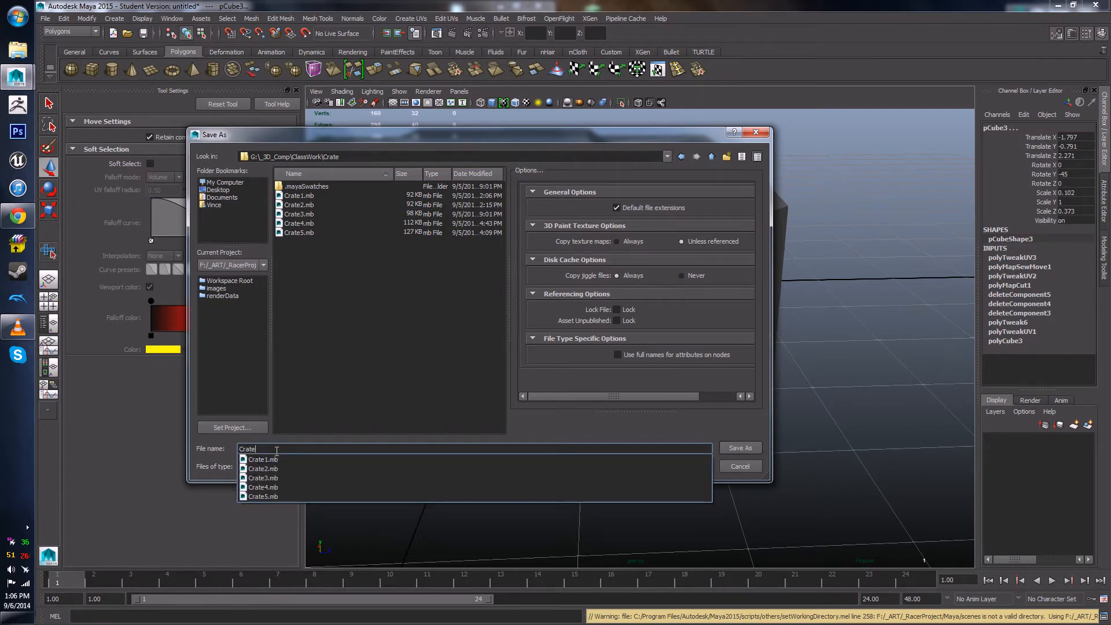
pyautogui.write('Redux')
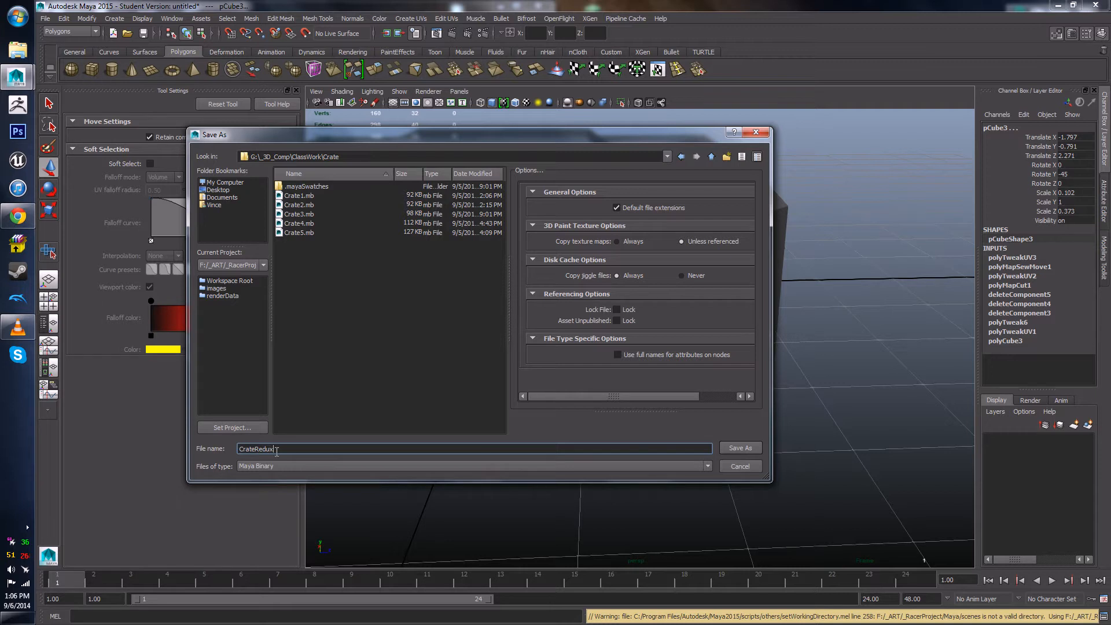
pyautogui.press('Return')
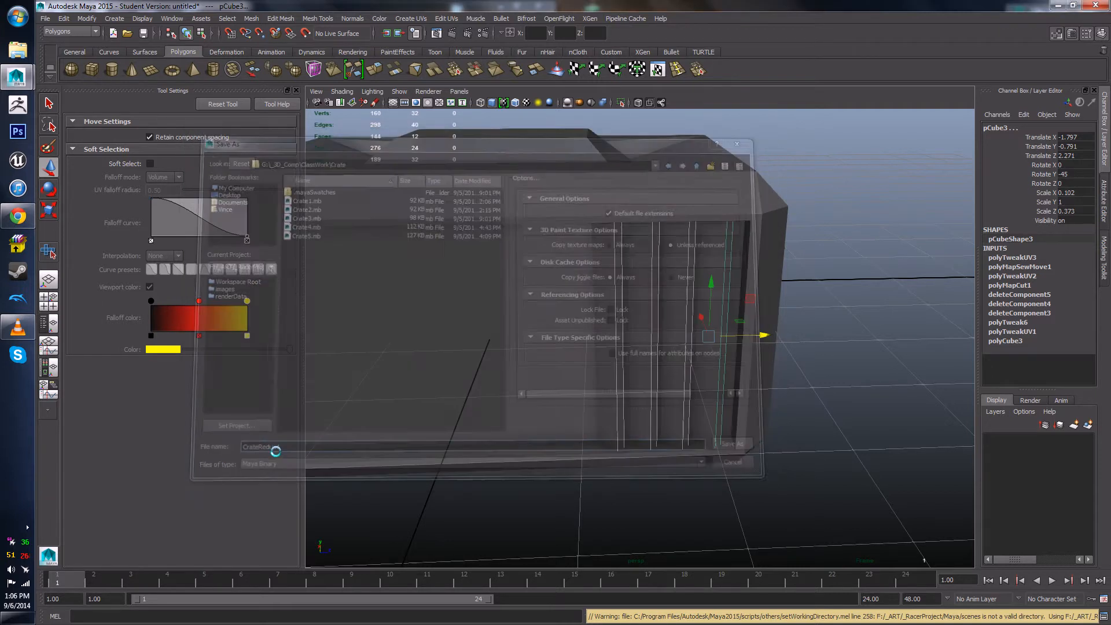
pyautogui.click(558, 327)
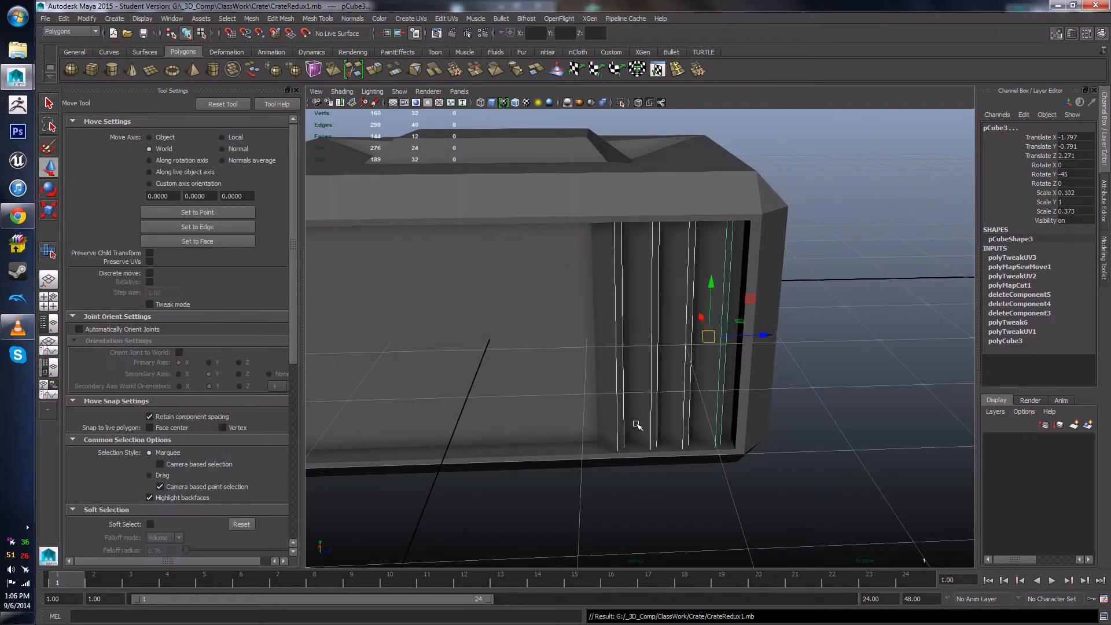
# - Duplicate the four dividers twice along the panel at even spacing, bringing the second set's lead divider to Translate Z -0.64
pyautogui.keyDown('alt'); pyautogui.moveTo(673, 424); pyautogui.dragTo(676, 475); pyautogui.keyUp('alt')
pyautogui.scroll(3, 679, 438)
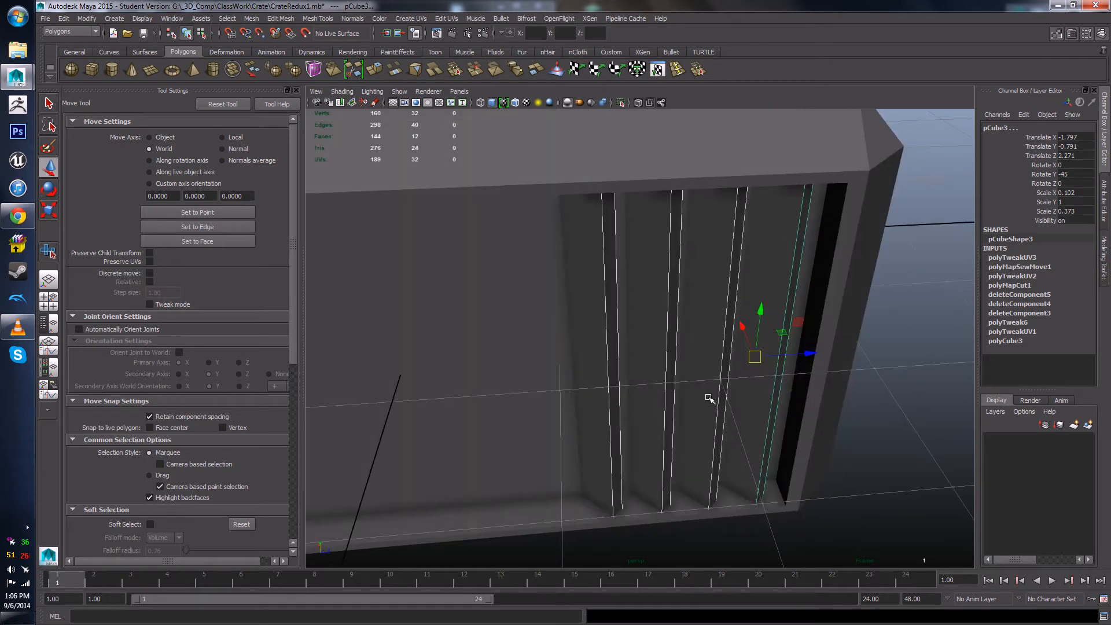
pyautogui.keyDown('alt'); pyautogui.moveTo(607, 491); pyautogui.dragTo(618, 454, button='middle'); pyautogui.keyUp('alt')
pyautogui.scroll(-5, 618, 455)
pyautogui.keyDown('alt'); pyautogui.moveTo(618, 455); pyautogui.dragTo(618, 445); pyautogui.keyUp('alt')
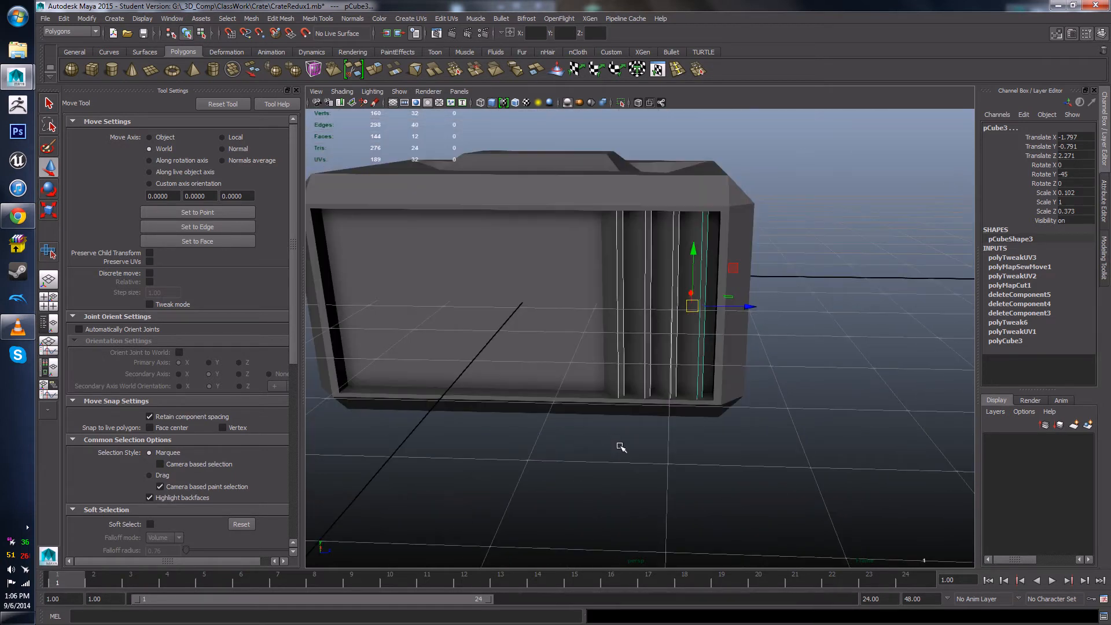
pyautogui.hotkey('ctrl', 'd')
pyautogui.moveTo(759, 305); pyautogui.dragTo(531, 320)
pyautogui.hotkey('ctrl', 'd')
# - Fill the rest of the panel with another duplicated set of four dividers, its lead divider at Translate Z -2.018
pyautogui.keyDown('alt'); pyautogui.moveTo(532, 322); pyautogui.dragTo(578, 426); pyautogui.keyUp('alt')
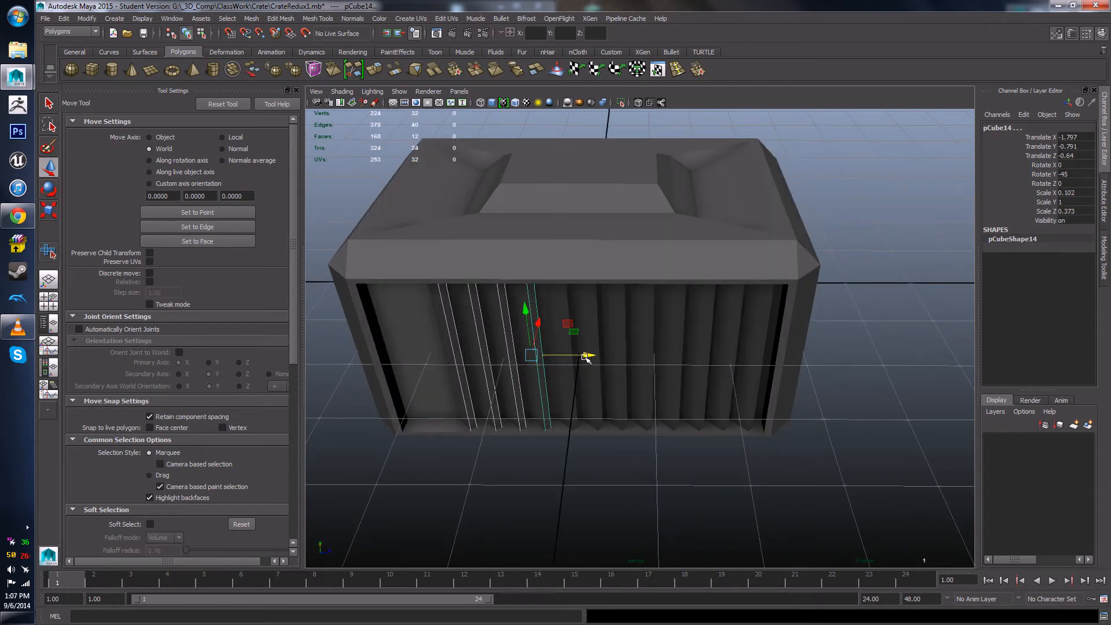
pyautogui.moveTo(586, 358); pyautogui.dragTo(482, 383)
pyautogui.hotkey('ctrl', 'd')
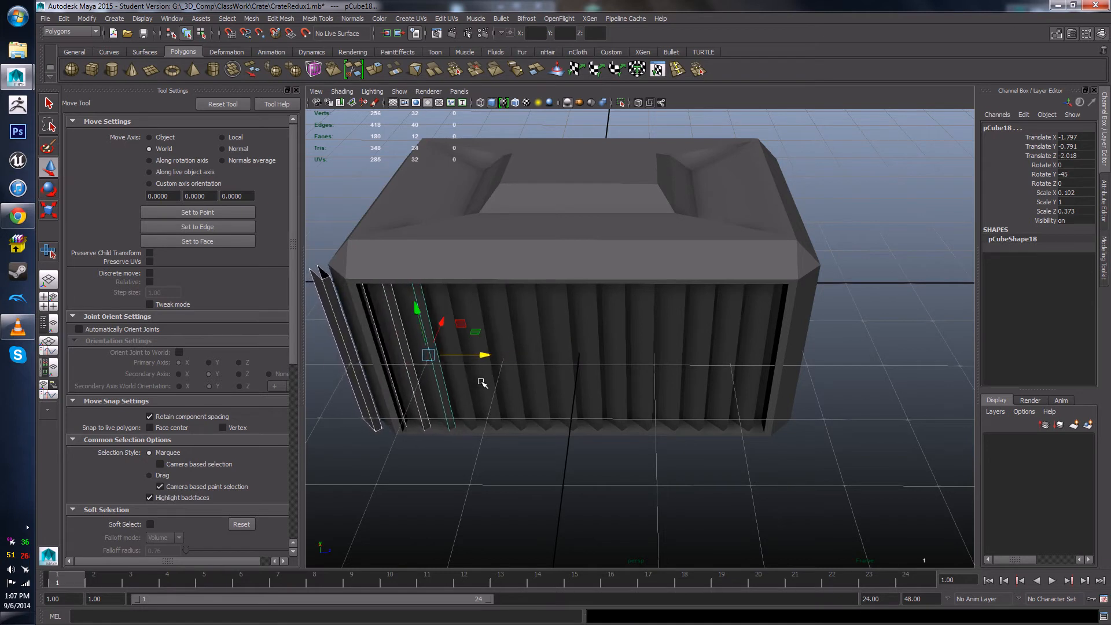
# - Delete the surplus divider that sticks out beyond the end of the box
pyautogui.keyDown('alt'); pyautogui.moveTo(429, 438); pyautogui.dragTo(592, 444, button='middle'); pyautogui.keyUp('alt')
pyautogui.scroll(5, 466, 334)
pyautogui.click(436, 311)
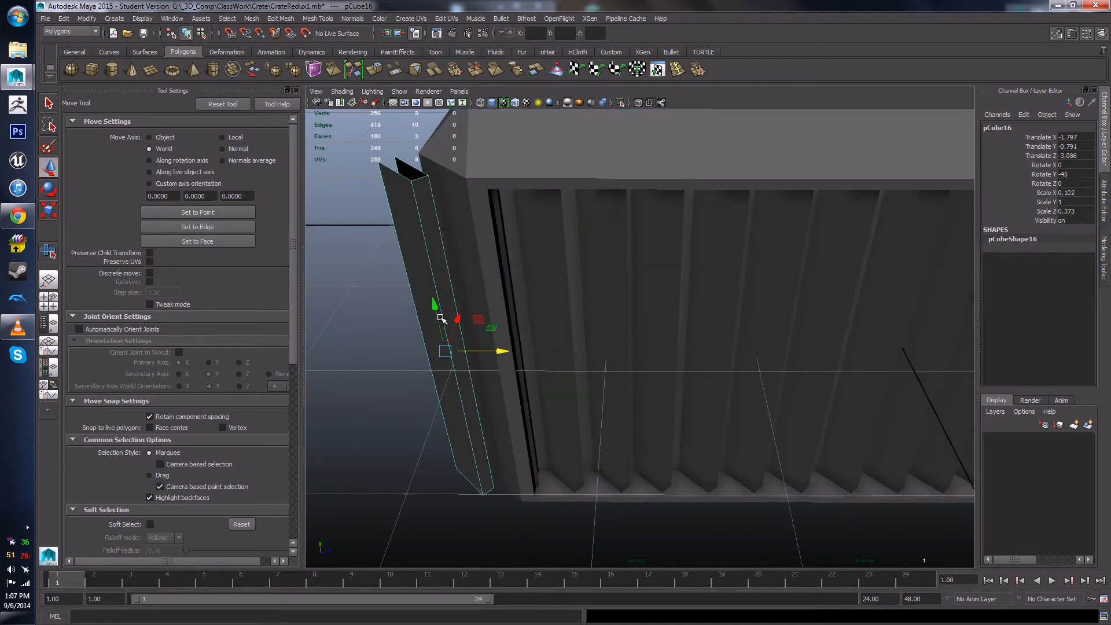
pyautogui.press('Delete')
pyautogui.click(515, 263)
pyautogui.press('Delete')
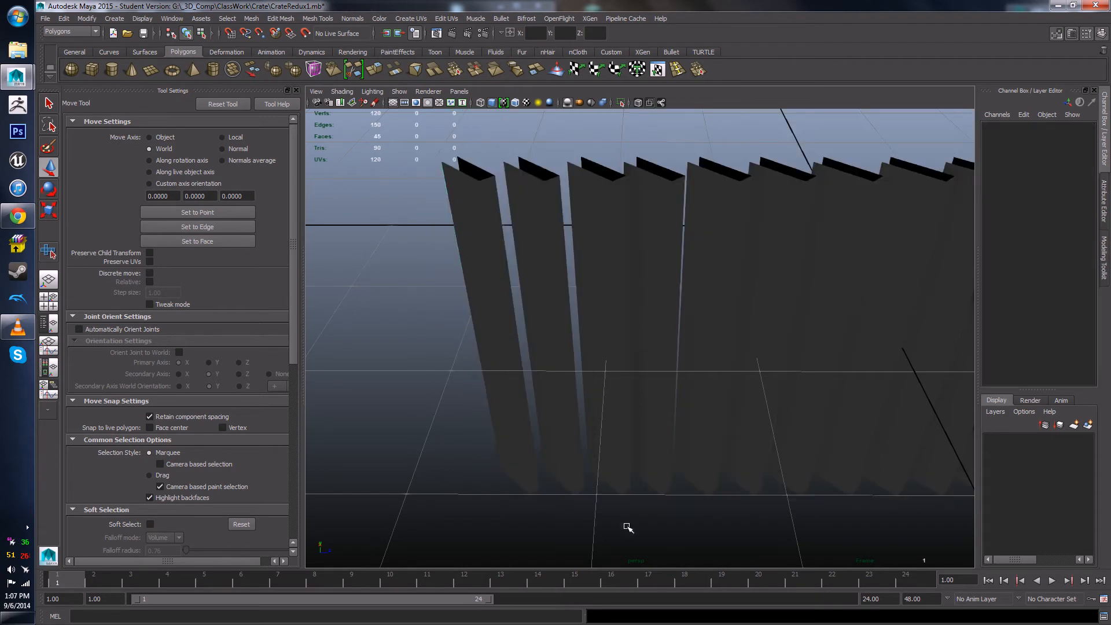
pyautogui.hotkey('ctrl', 'z')
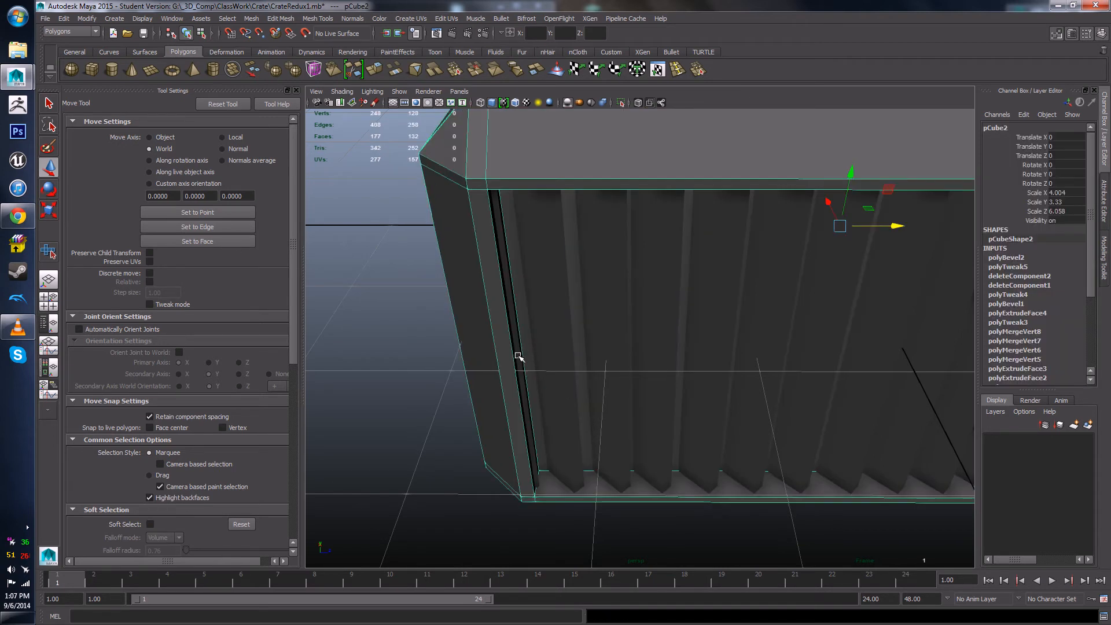
# - Delete the surplus divider squeezed against the panel frame at Translate Z -2.726
pyautogui.keyDown('alt'); pyautogui.moveTo(519, 358); pyautogui.dragTo(511, 359); pyautogui.keyUp('alt')
pyautogui.click(512, 466)
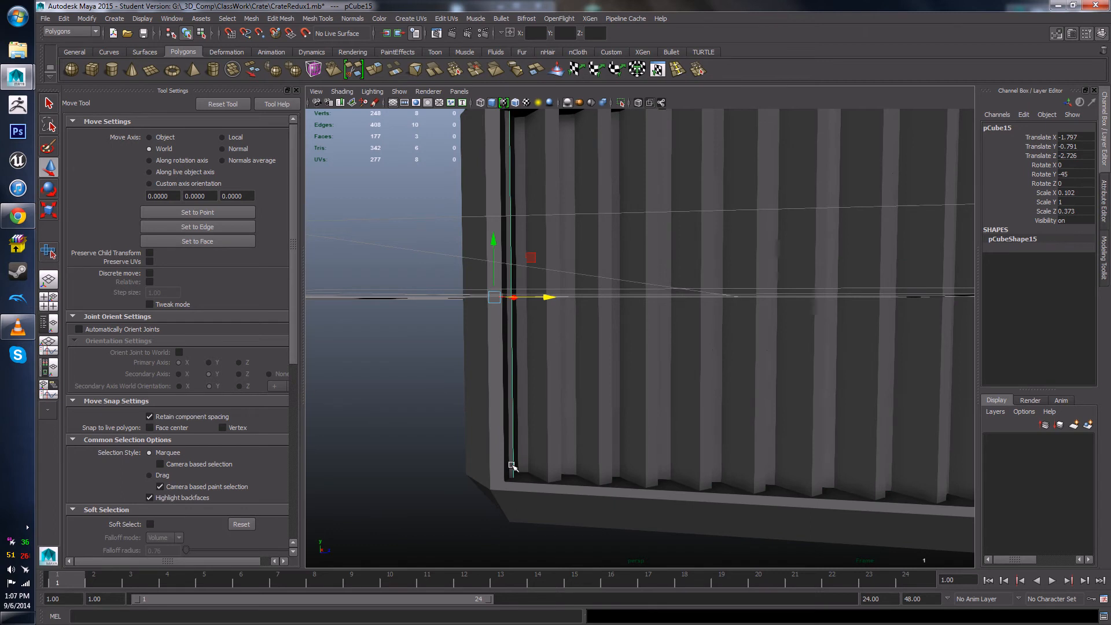
pyautogui.press('Delete')
pyautogui.scroll(-5, 573, 414)
pyautogui.keyDown('alt'); pyautogui.moveTo(575, 413); pyautogui.dragTo(606, 440); pyautogui.keyUp('alt')
pyautogui.scroll(5, 649, 431)
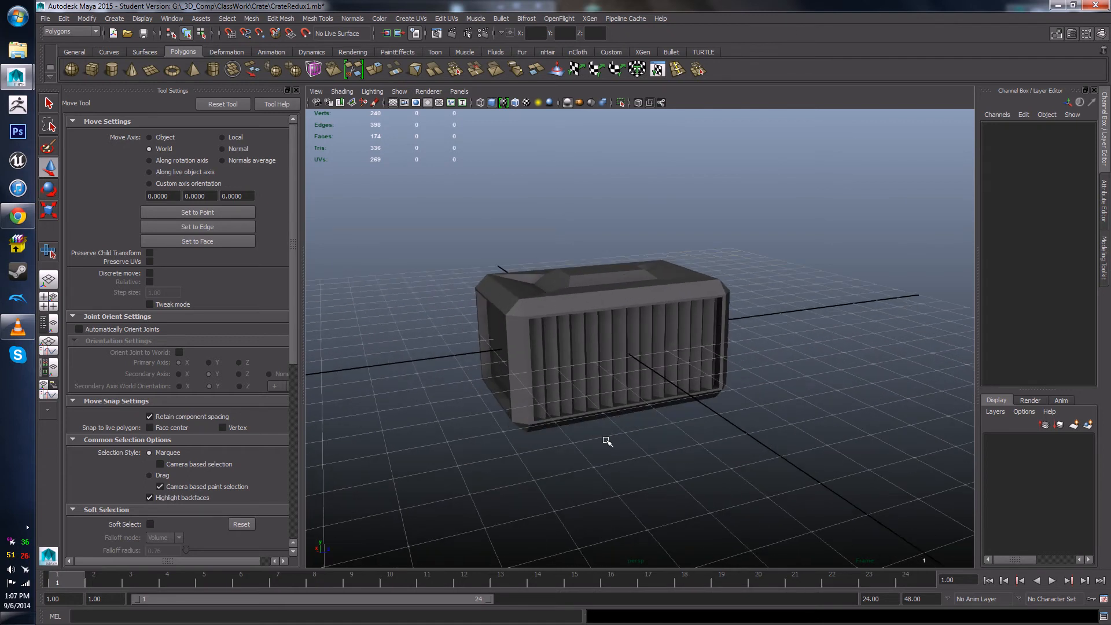
pyautogui.moveTo(580, 306); pyautogui.dragTo(627, 297, button='right')
pyautogui.click(569, 281)
pyautogui.moveTo(553, 266); pyautogui.dragTo(738, 482)
pyautogui.click(771, 454)
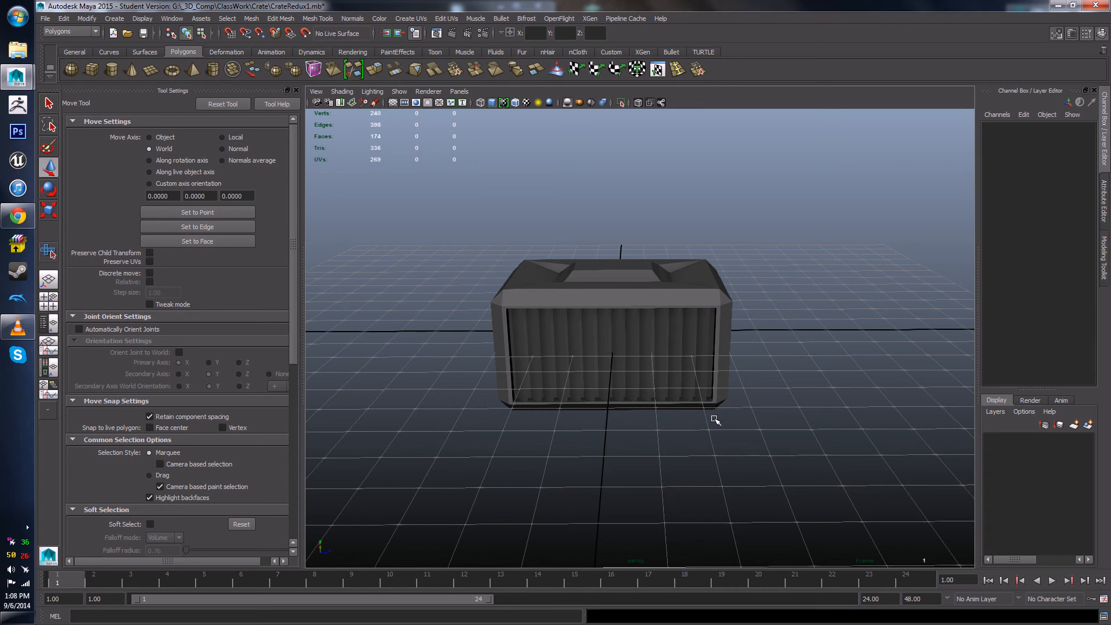
# - Save the scene over CrateRedux1.mb and switch to VLC media player
pyautogui.moveTo(714, 422)
pyautogui.keyDown('alt'); pyautogui.mouseDown()
pyautogui.moveTo(650, 422)
pyautogui.moveTo(675, 417)
pyautogui.moveTo(725, 437)
pyautogui.mouseUp(); pyautogui.keyUp('alt')
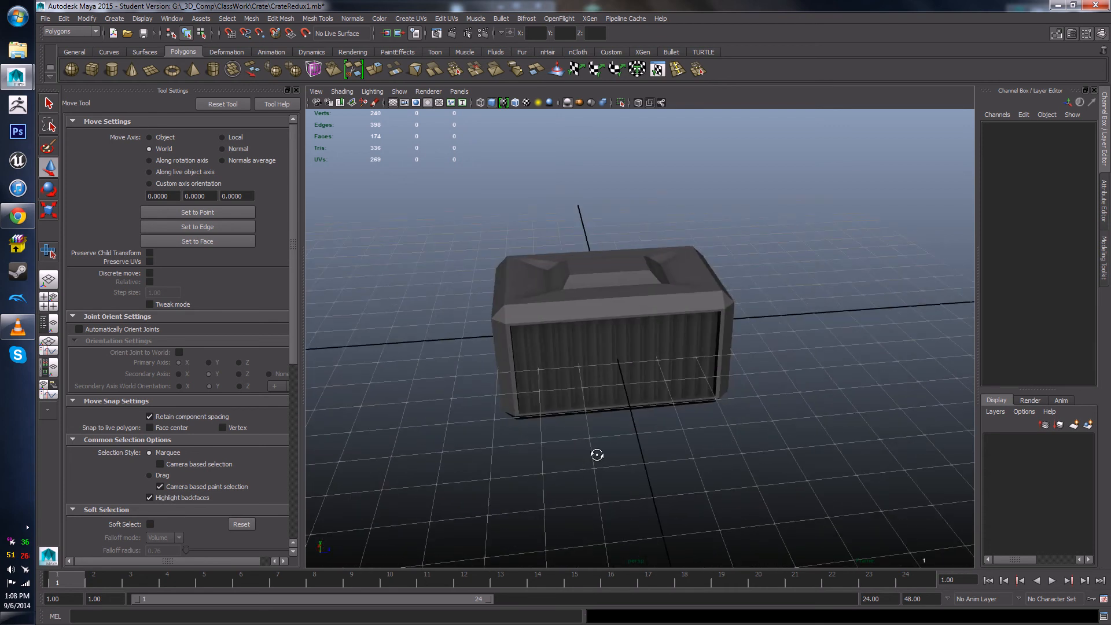
pyautogui.keyDown('alt'); pyautogui.moveTo(598, 453); pyautogui.dragTo(629, 449); pyautogui.keyUp('alt')
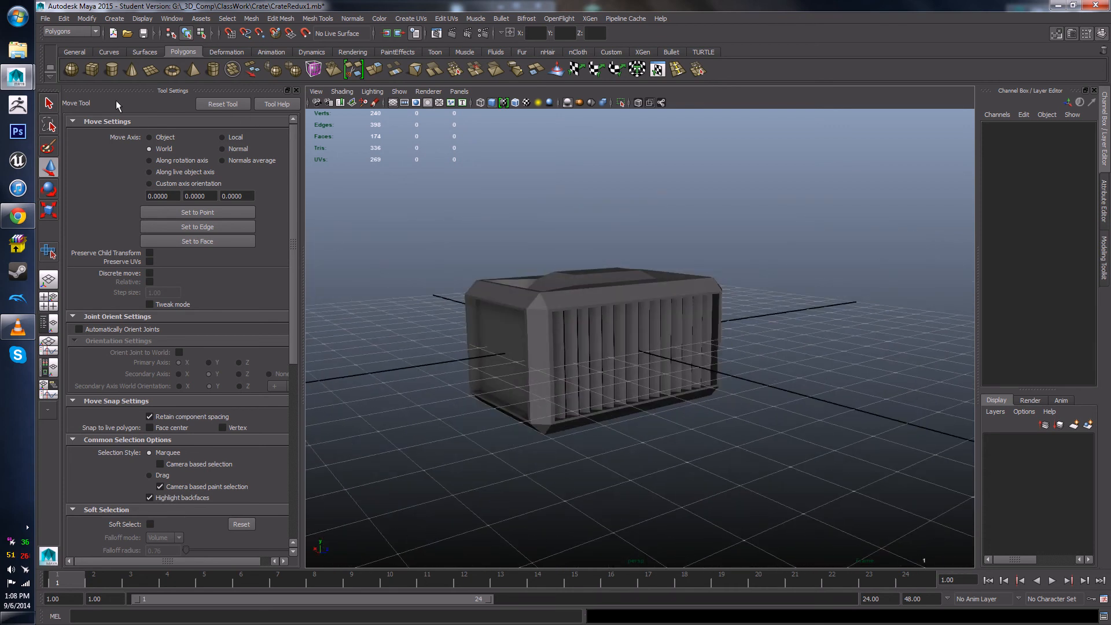
pyautogui.click(548, 324)
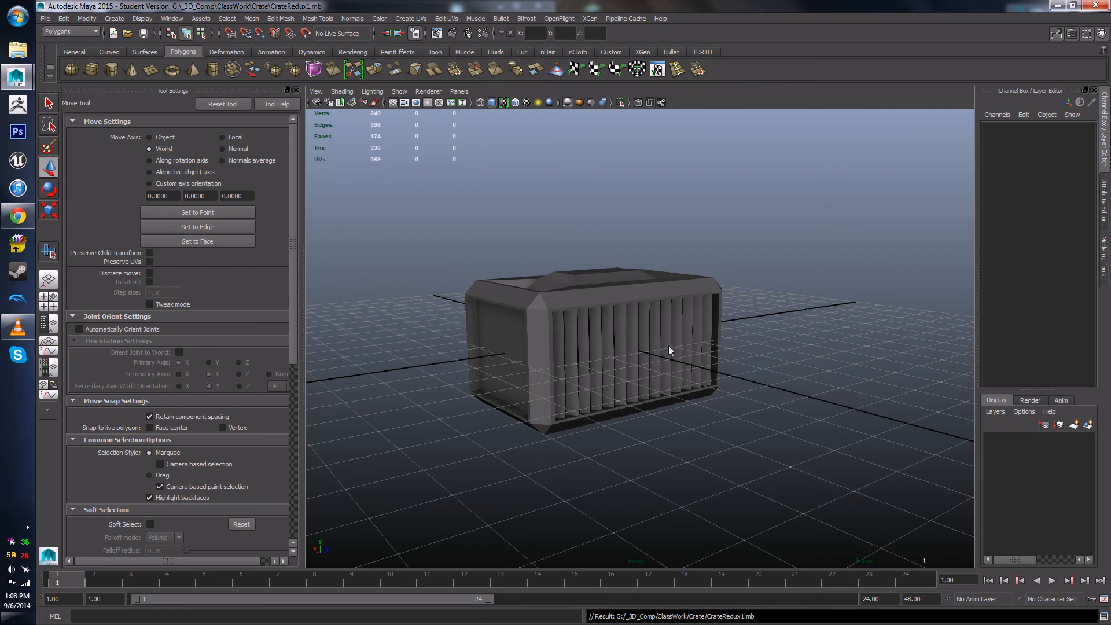
pyautogui.click(17, 332)
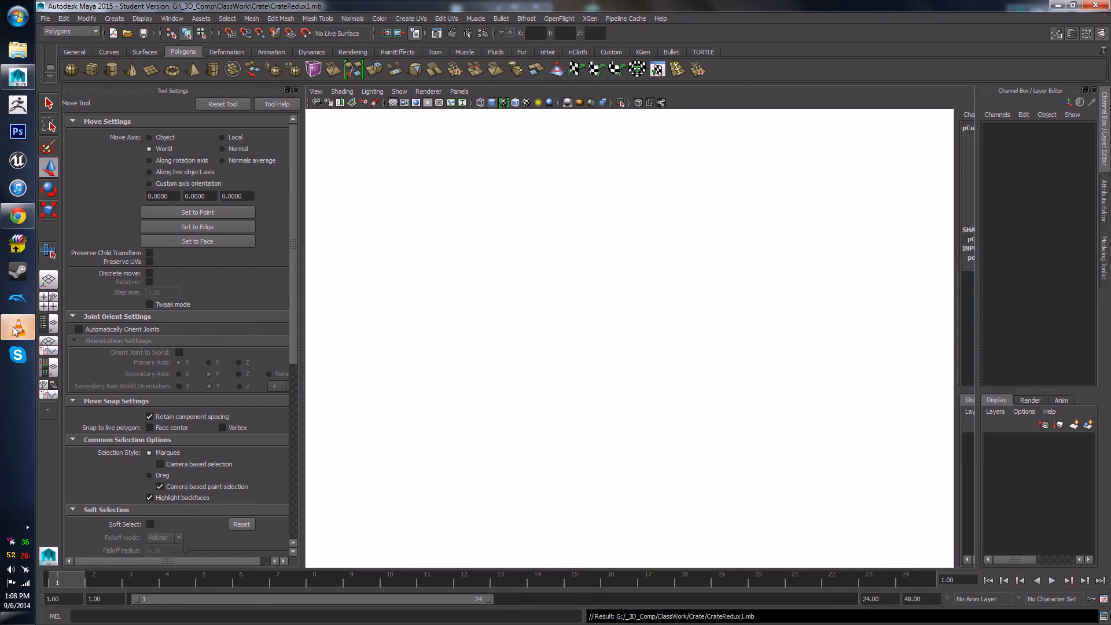